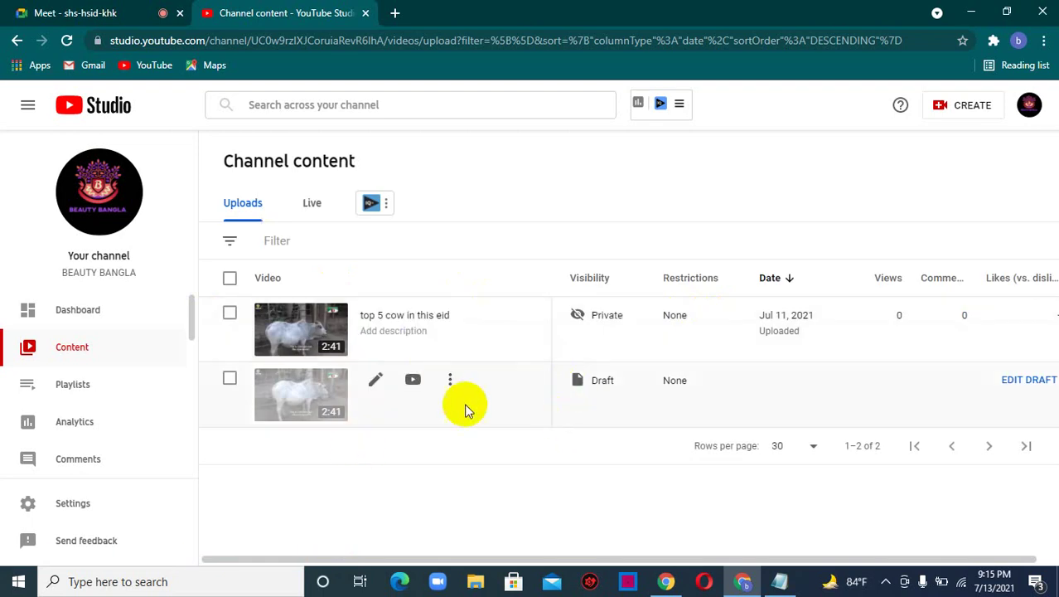
- Dismiss the tour tips and select the draft copy of 'top 5 cow in this eid'
click(542, 452)
click(547, 452)
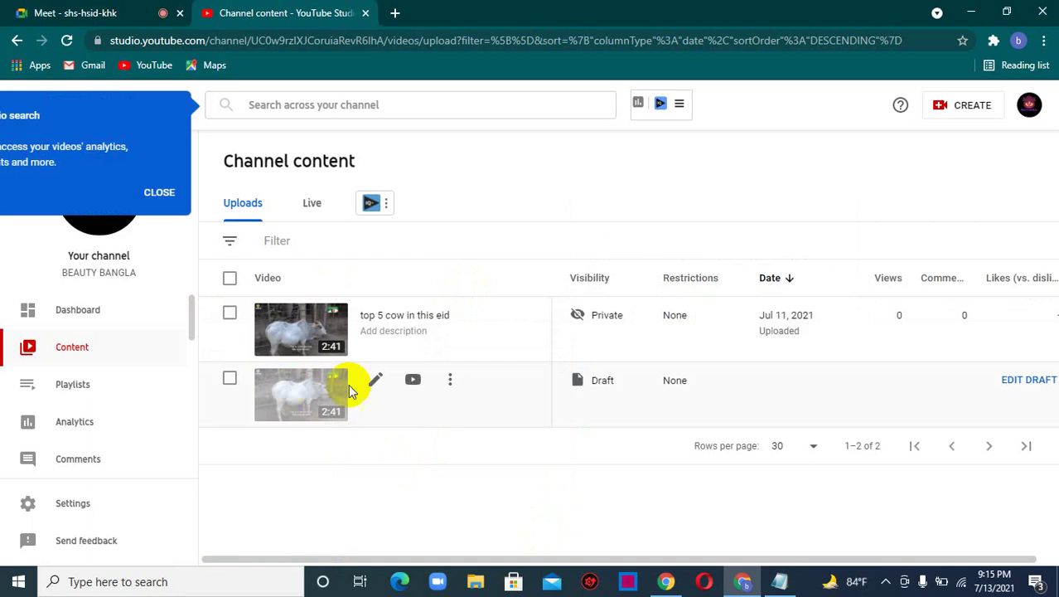
click(230, 378)
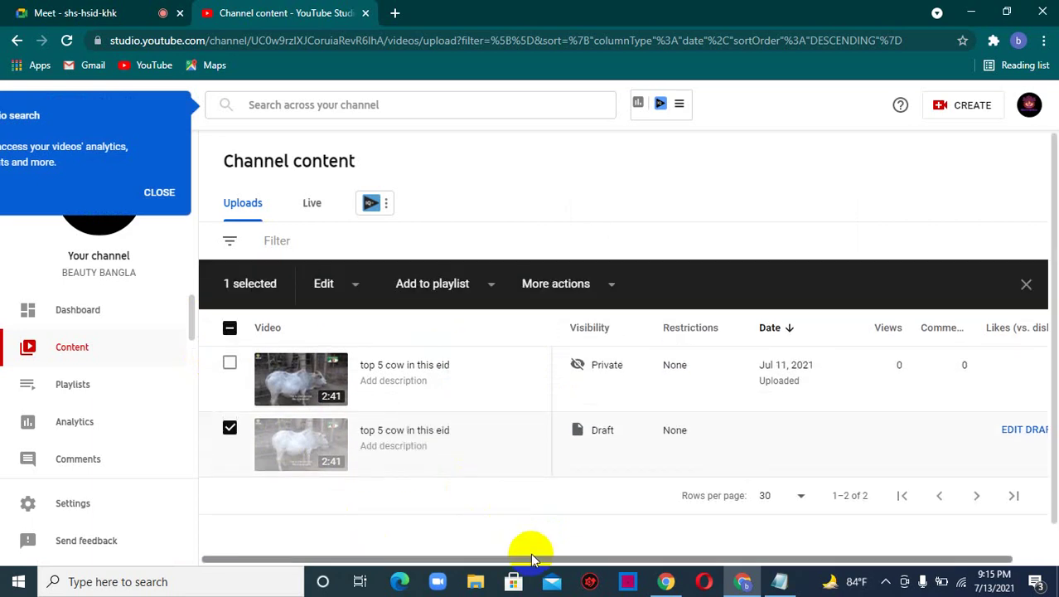
click(343, 284)
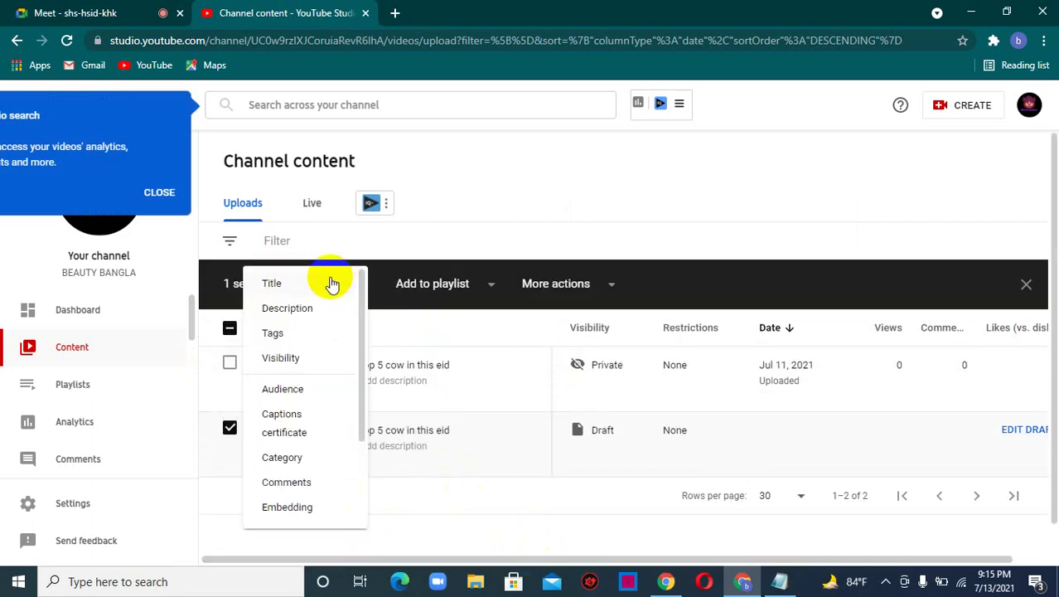
scroll(305, 448, down, 2)
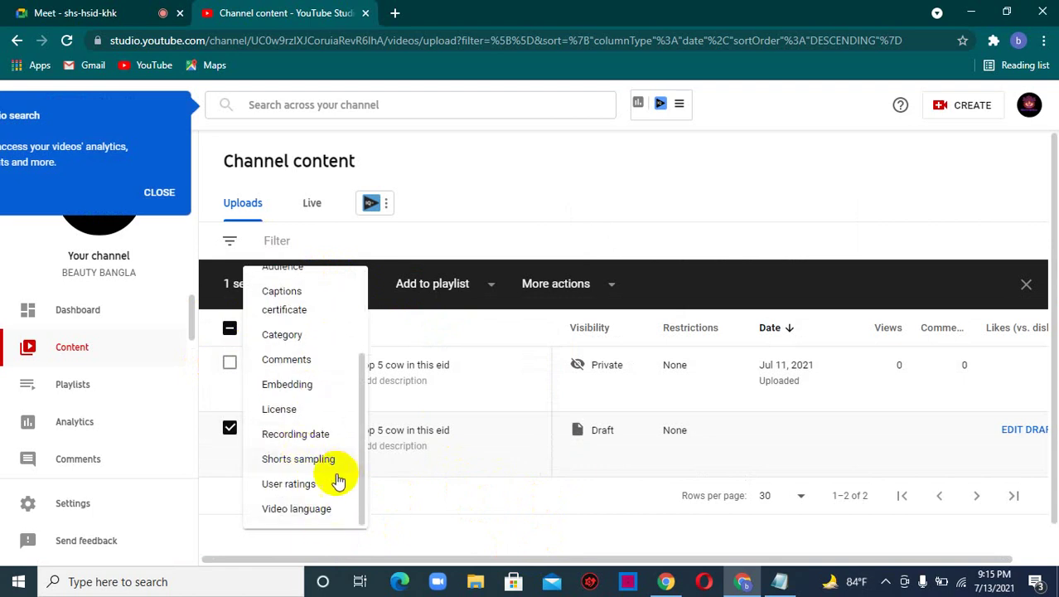
scroll(294, 415, up, 2)
click(429, 224)
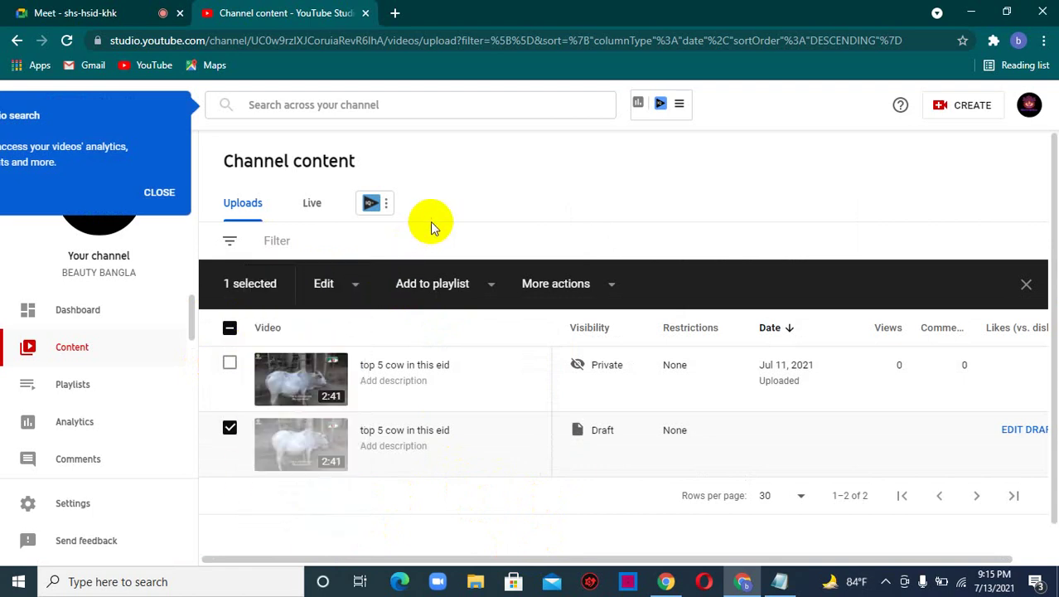
- Delete the selected draft forever, acknowledging that the deletion cannot be undone
click(586, 287)
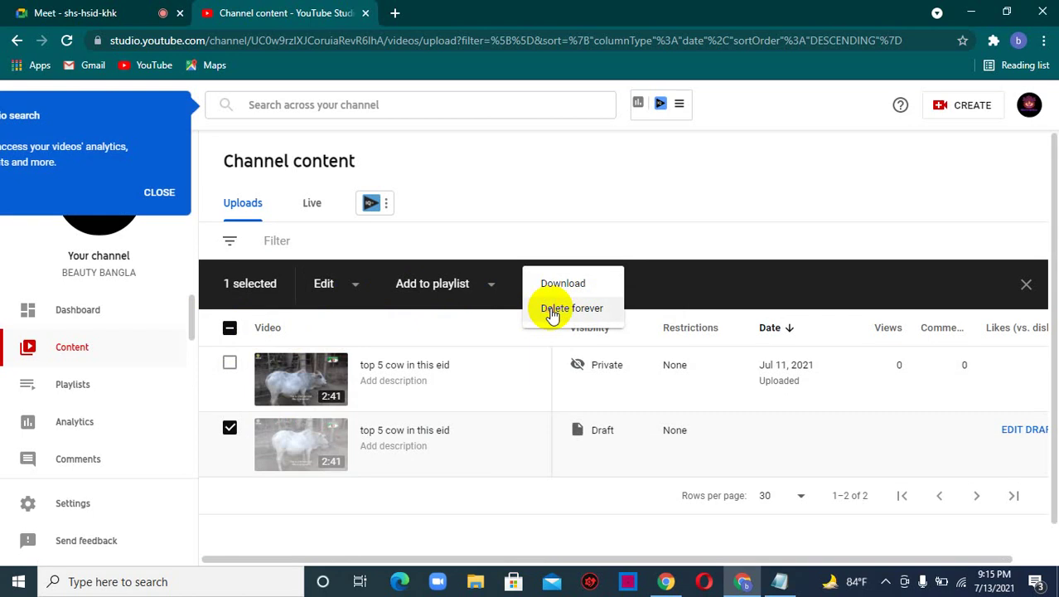
click(553, 312)
click(340, 352)
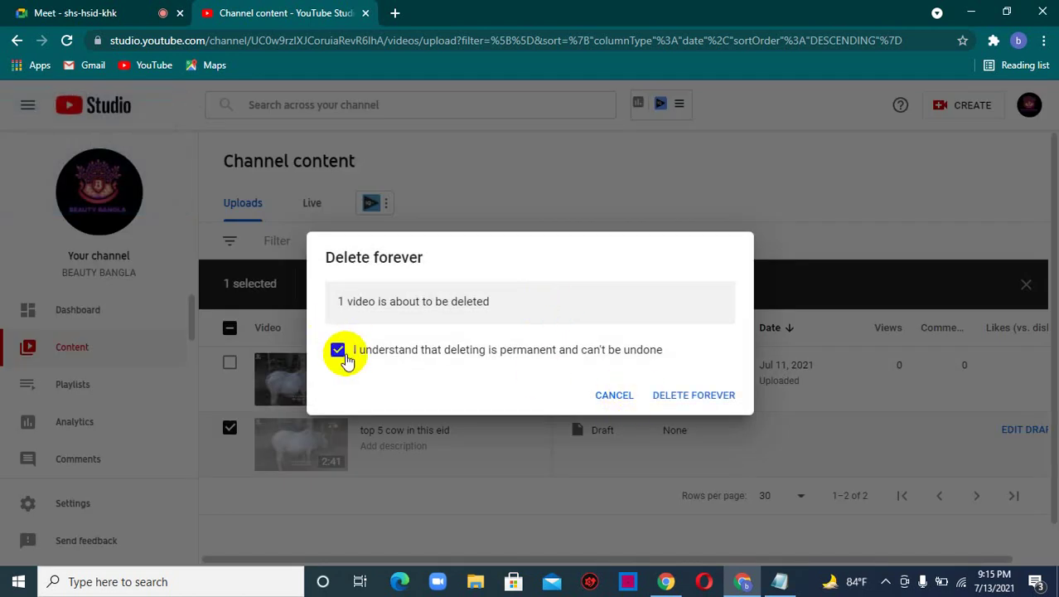
click(695, 396)
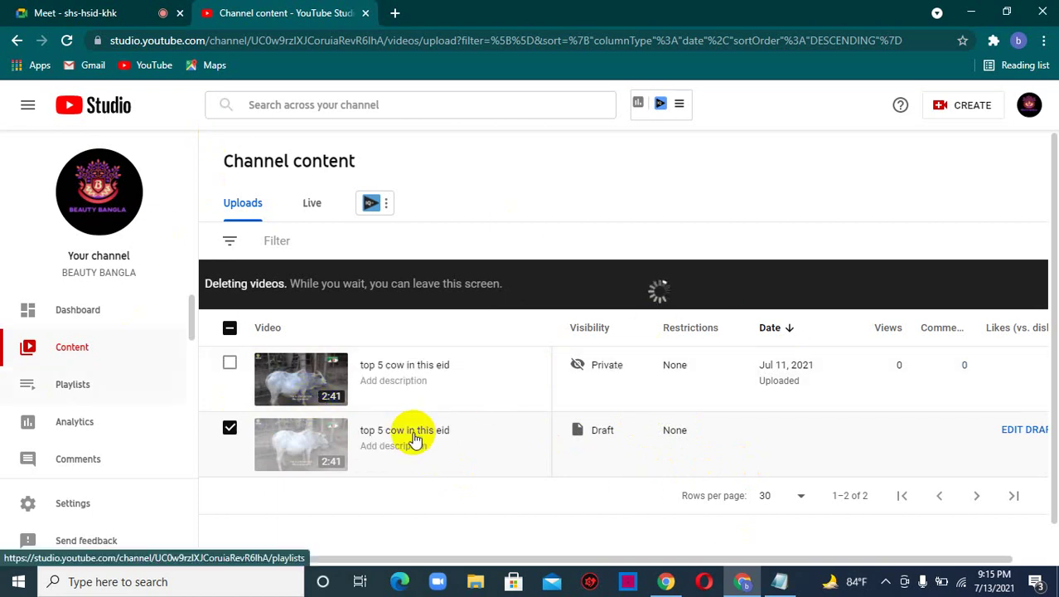
click(229, 329)
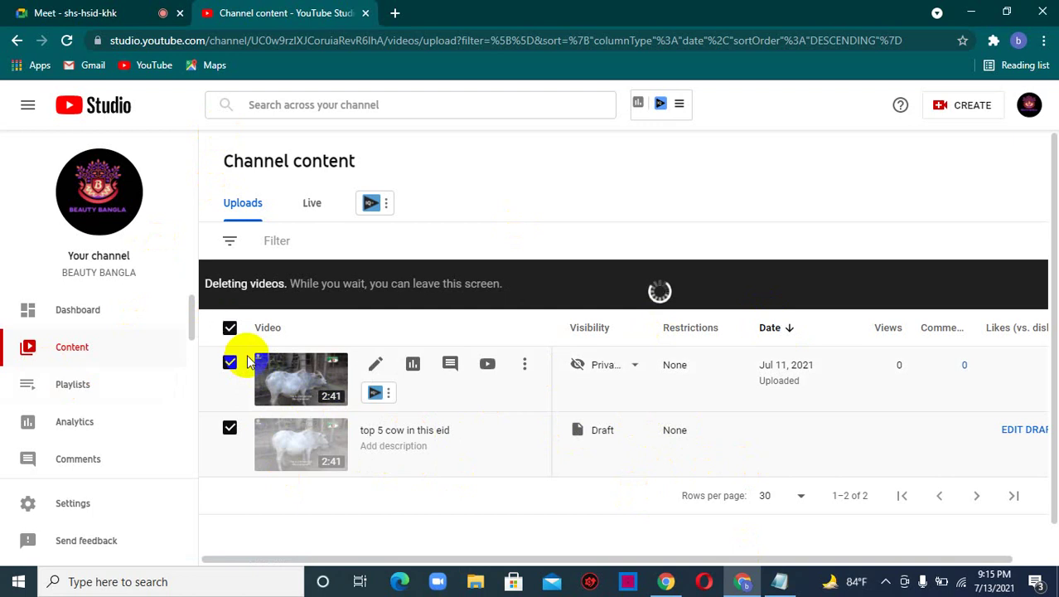
click(229, 328)
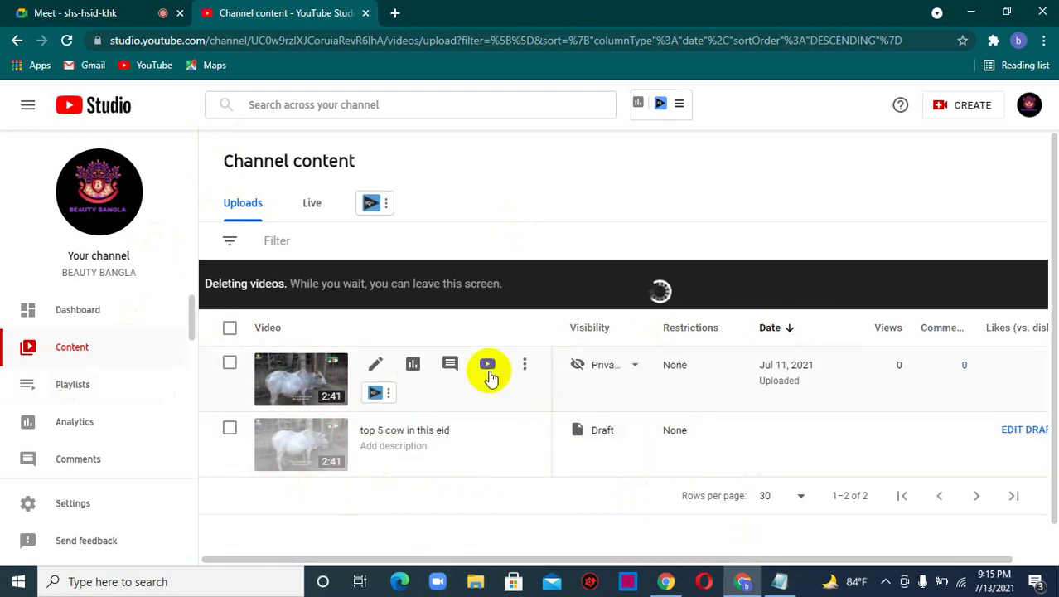
click(57, 7)
click(286, 10)
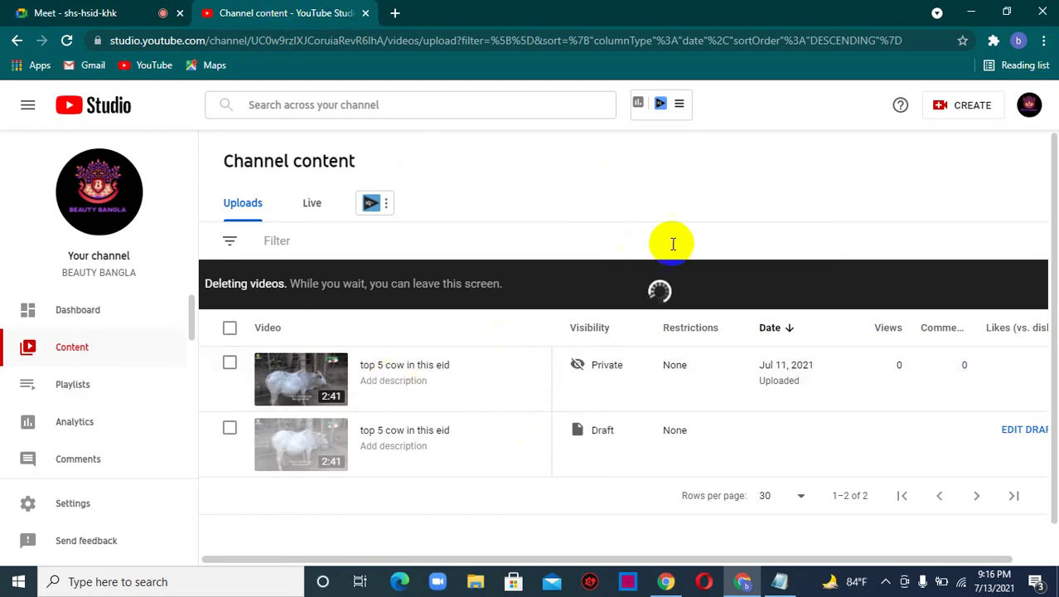
click(75, 9)
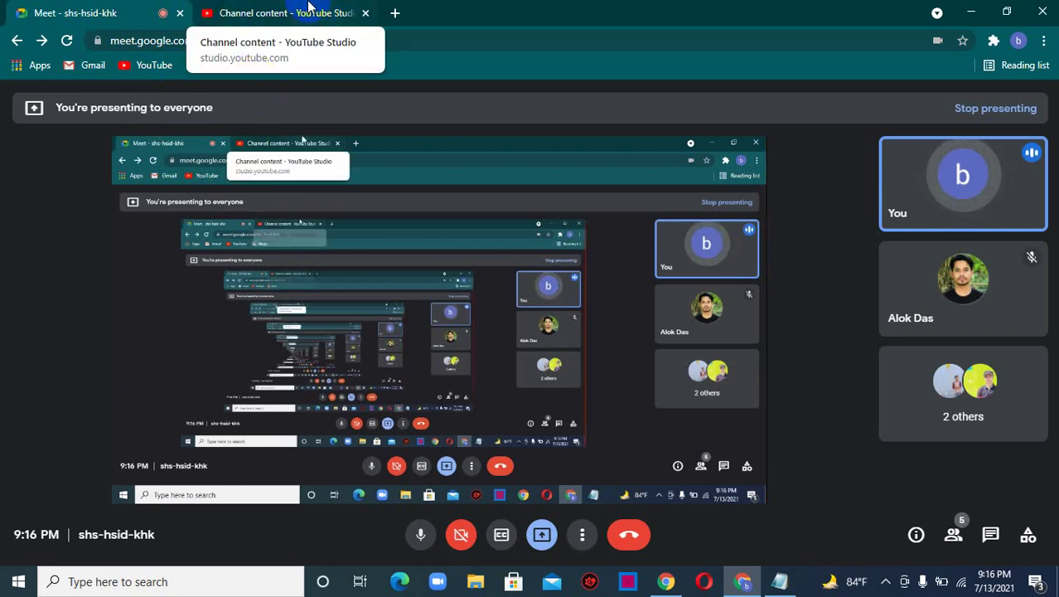
click(307, 7)
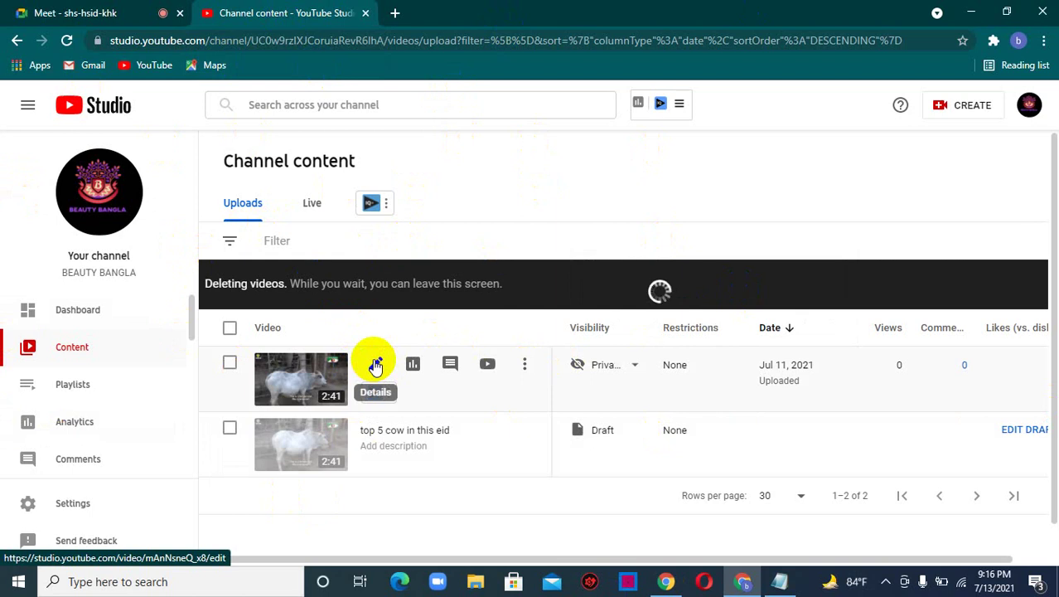
click(374, 365)
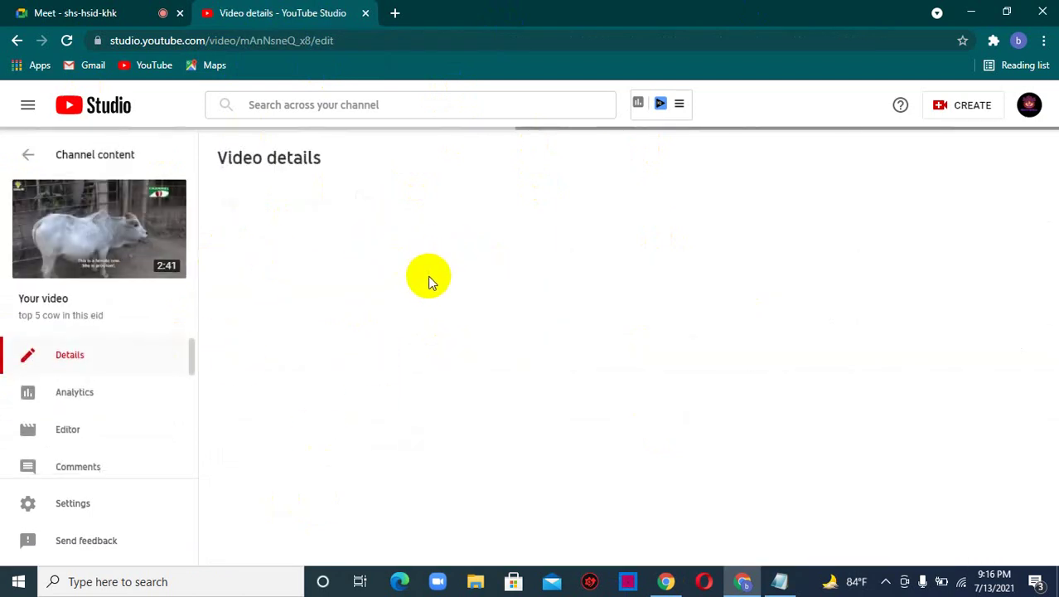
click(428, 392)
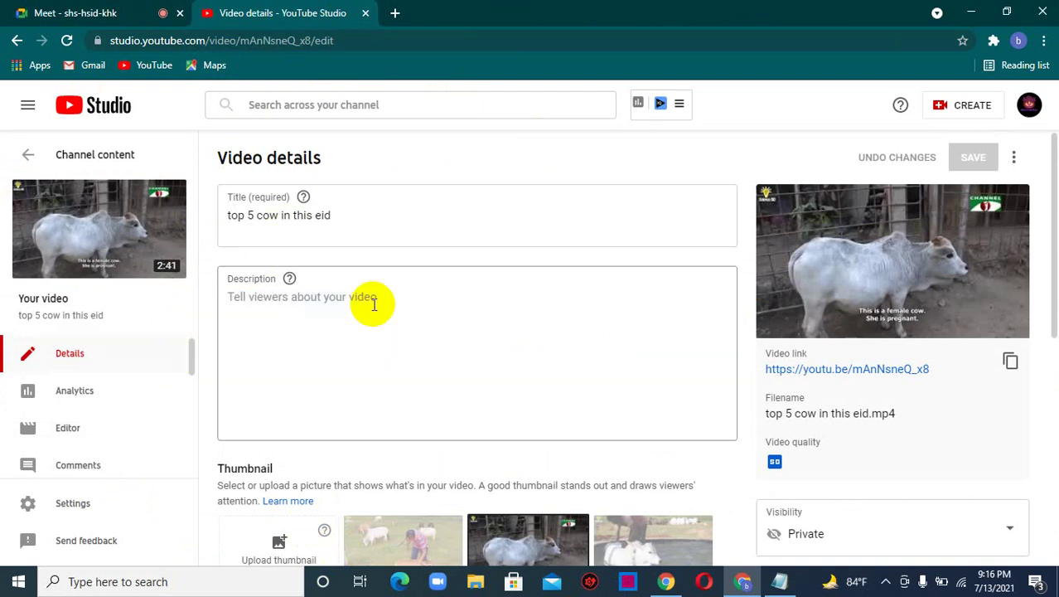
click(139, 10)
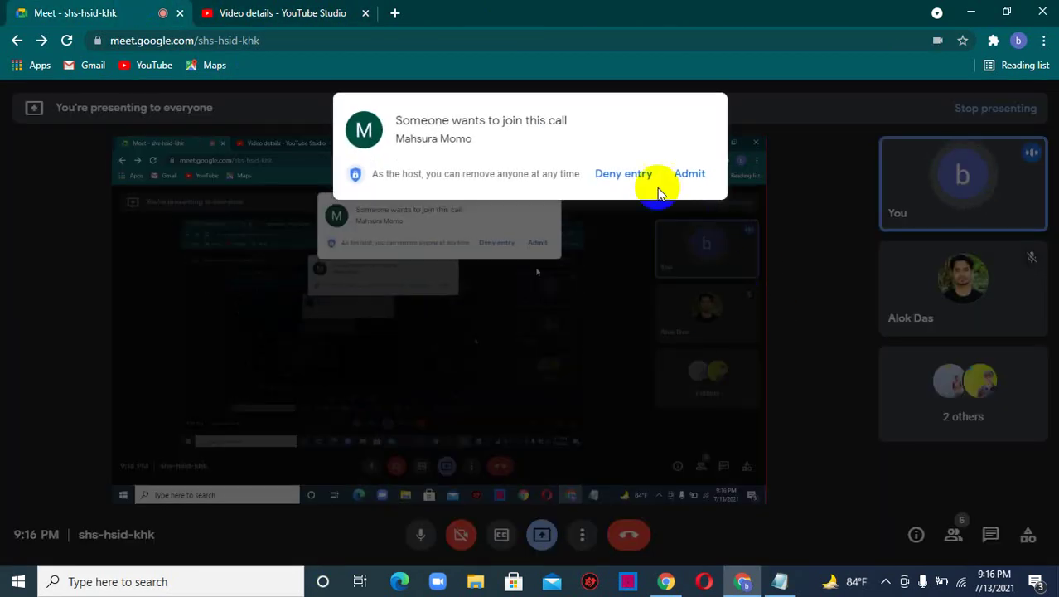
click(684, 176)
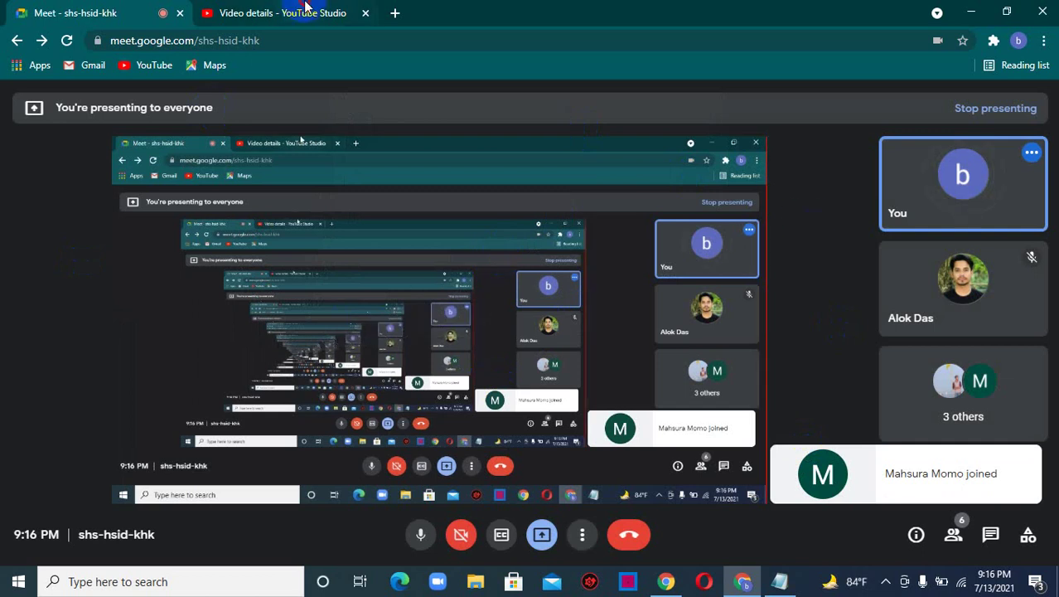
key(ctrl+Tab)
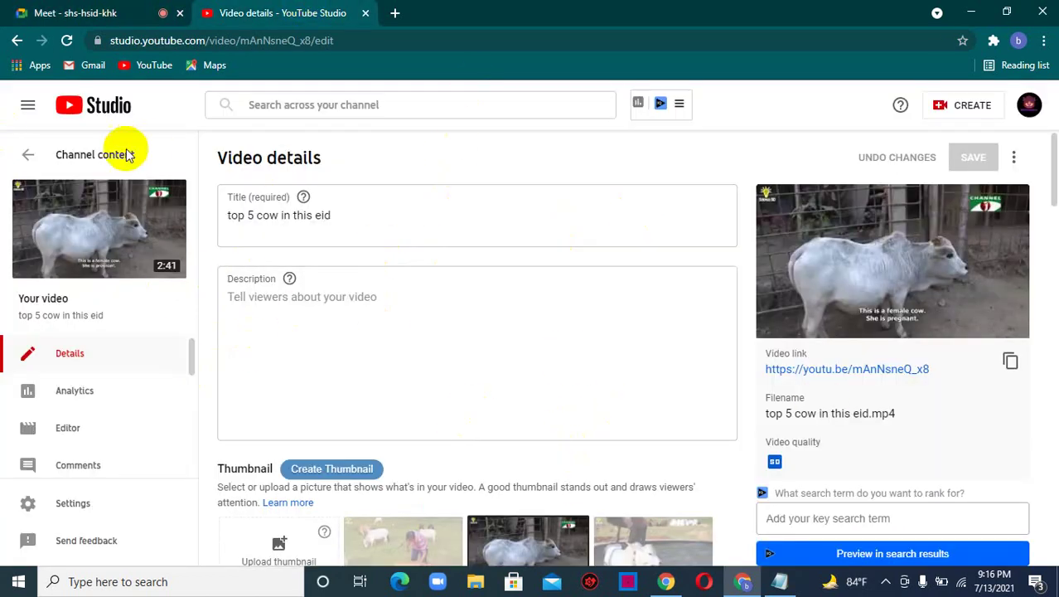
click(17, 41)
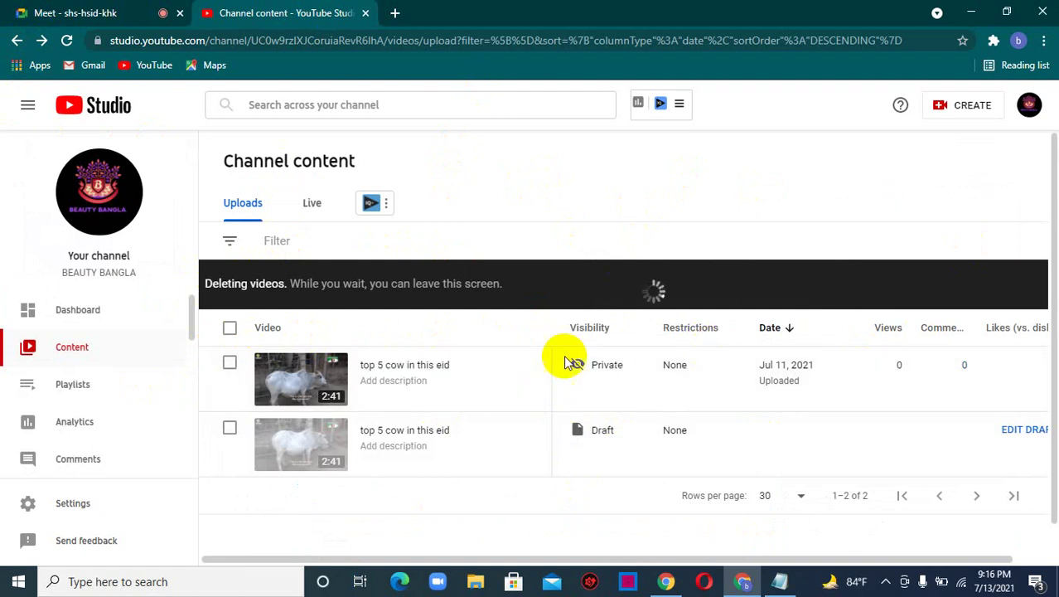
click(966, 115)
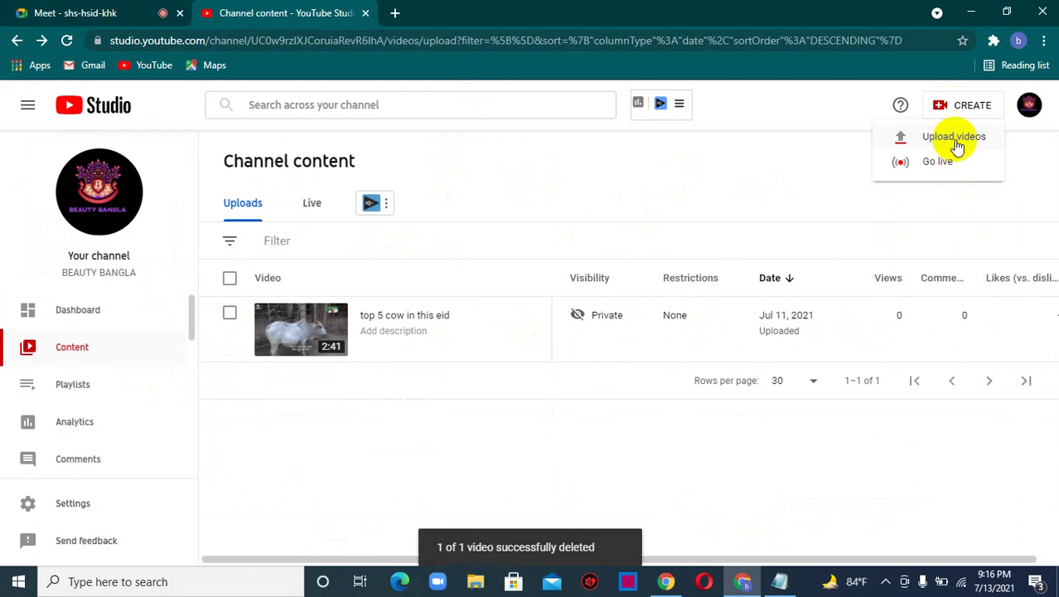
- Close the CREATE menu, review the remaining video's details page, then switch to the Google Meet tab
click(769, 174)
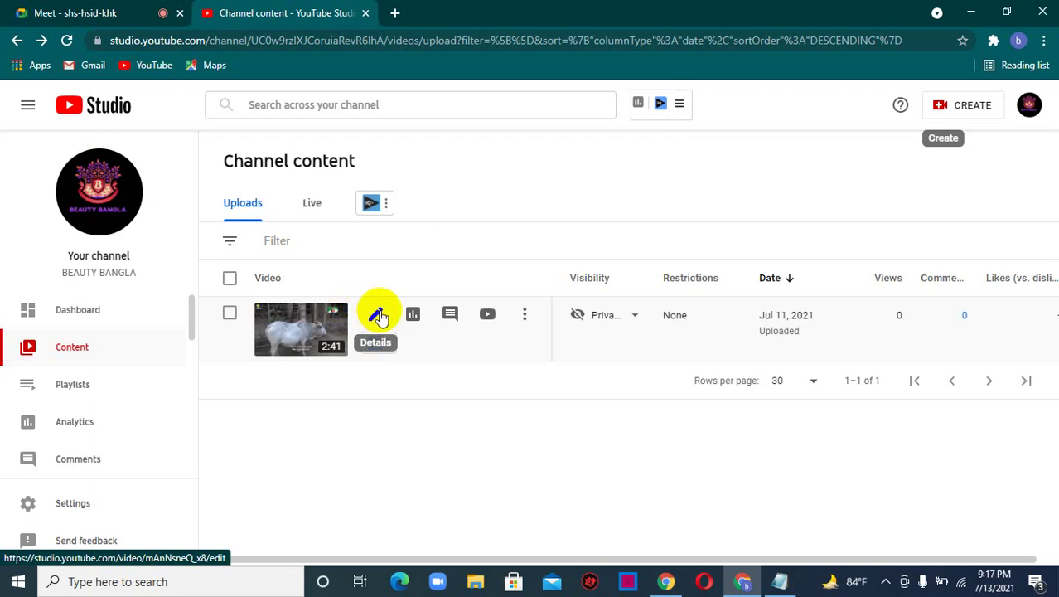
click(374, 319)
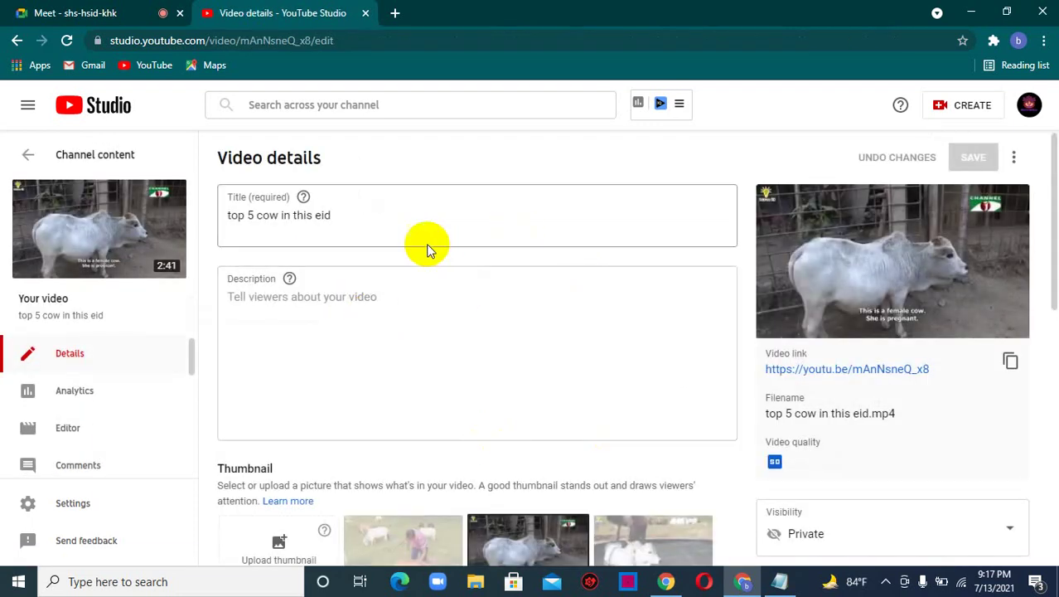
scroll(378, 450, down, 4)
scroll(498, 363, down, 4)
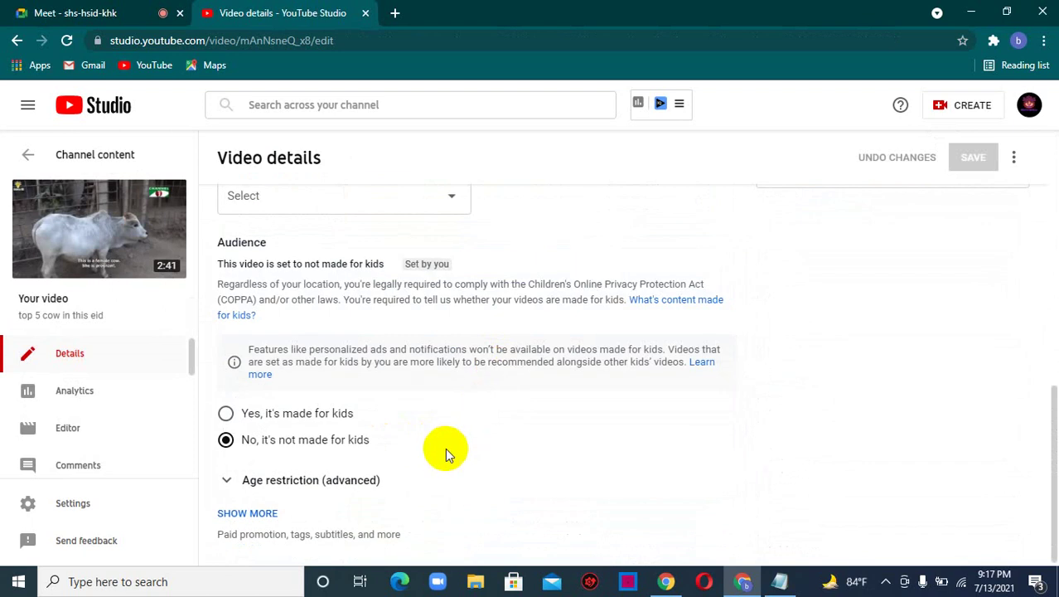
scroll(423, 489, up, 8)
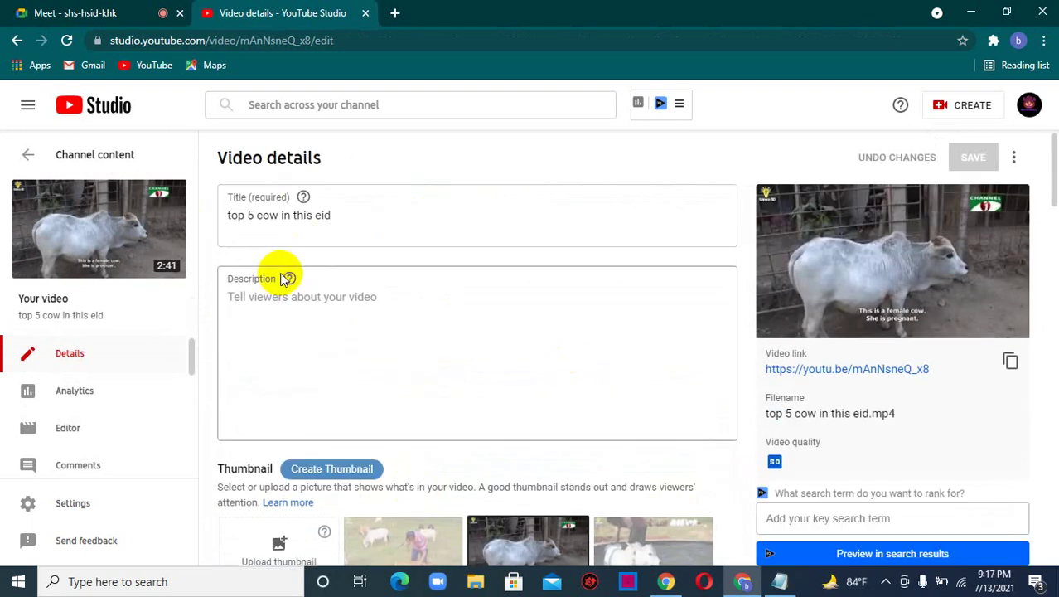
click(92, 13)
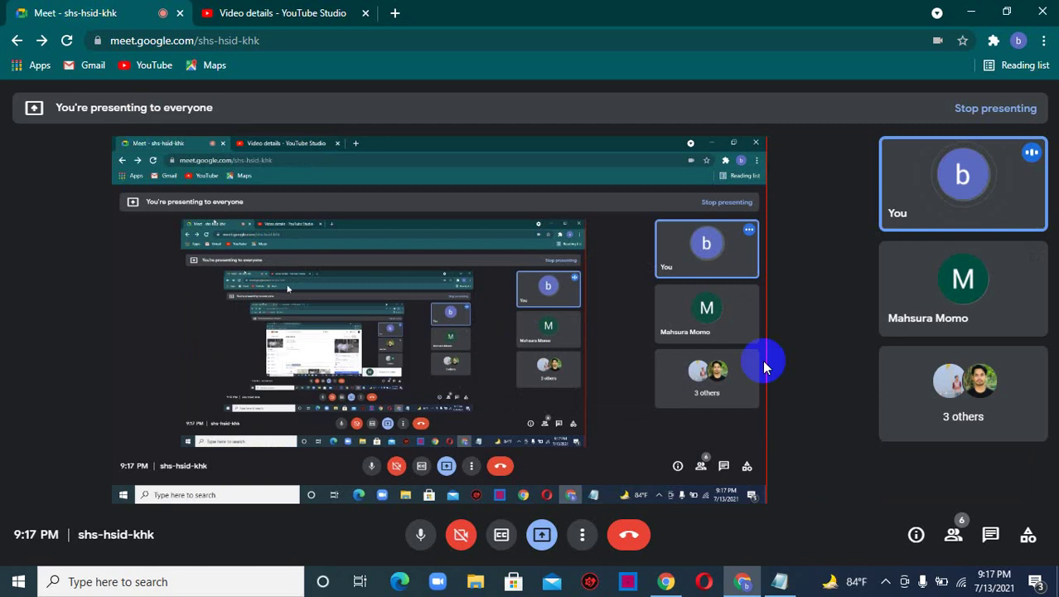
- In the blank Notepad note, type the heading 'youtube seo' and begin the line 'Title--- Attractive-'
mouse_move(781, 580)
click(762, 529)
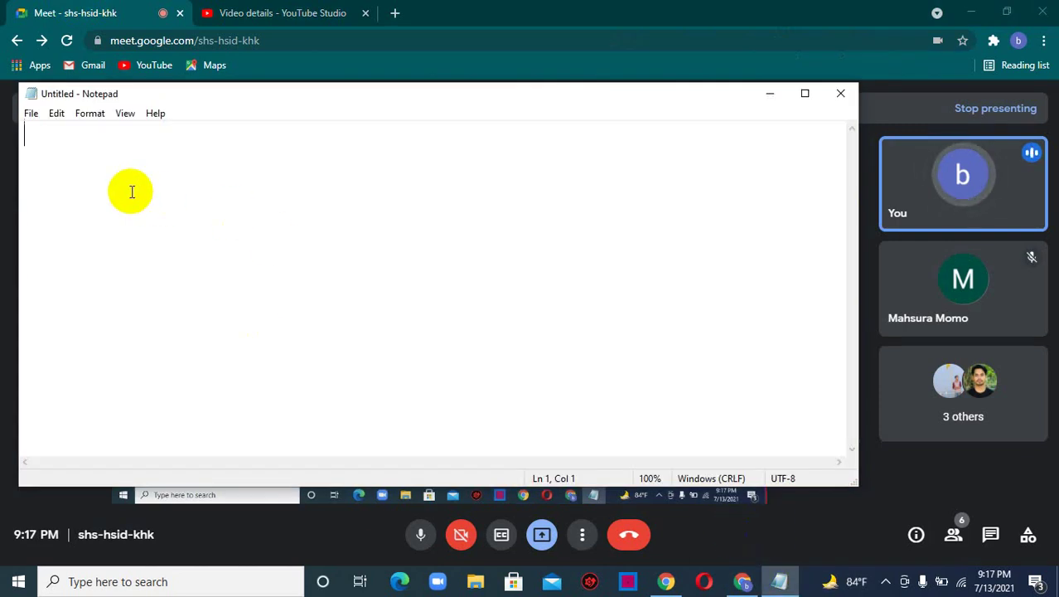
text(youtube seo)
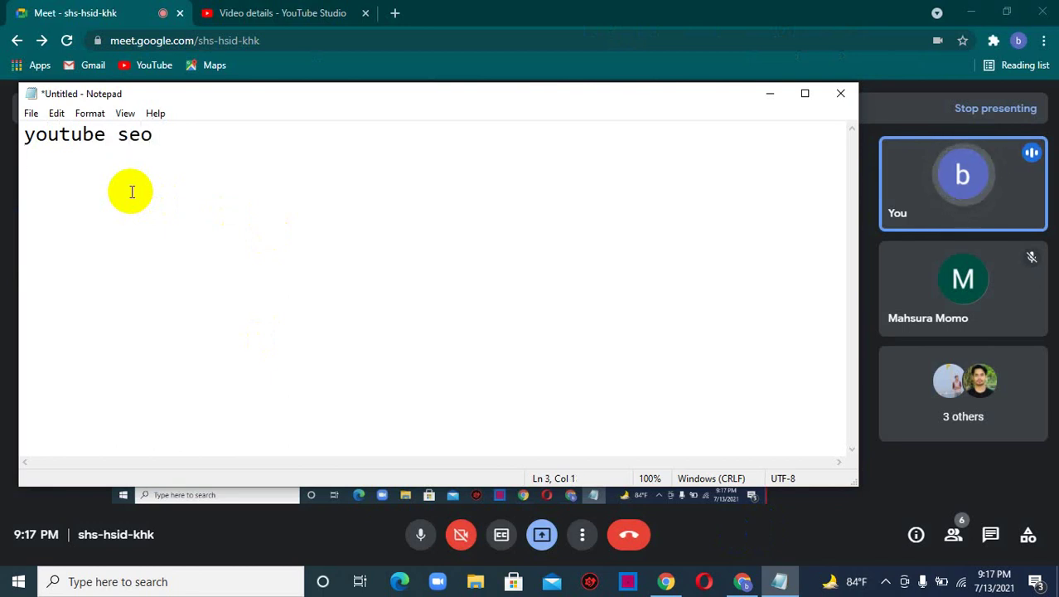
text(itle--- Attractive-)
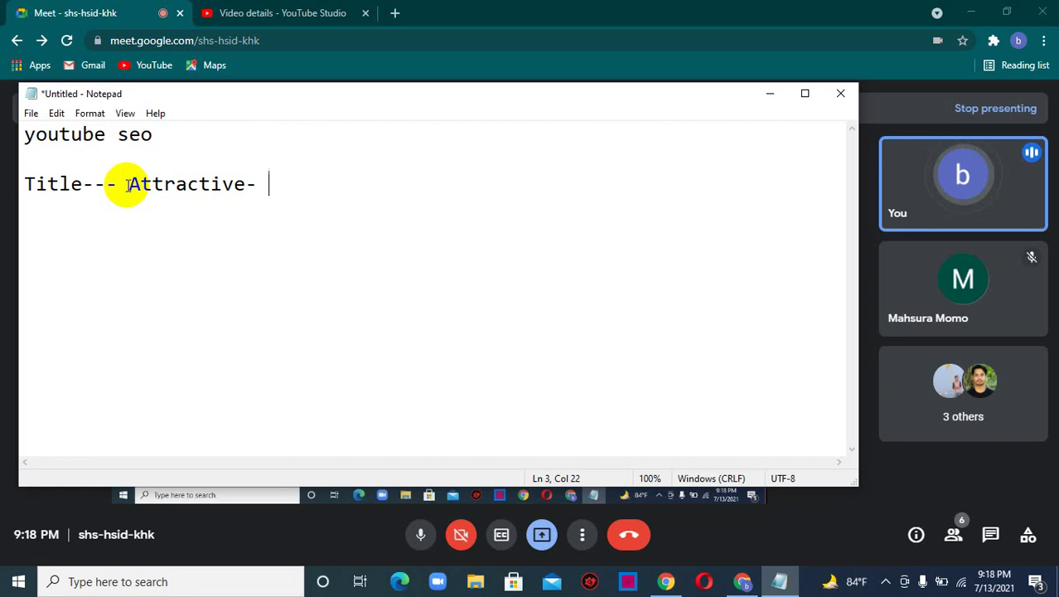
- Continue the Title line with '(About video-- 10/3/5mnt watch--brain storminng', fixing typos along the way
text(Br)
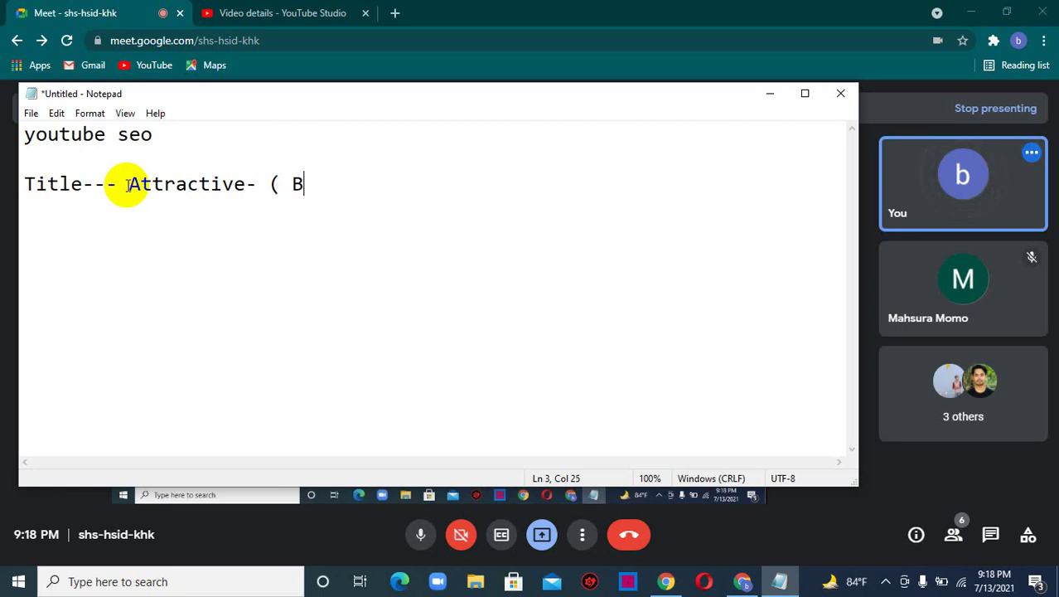
key(BackSpace)
key(BackSpace)
key(BackSpace)
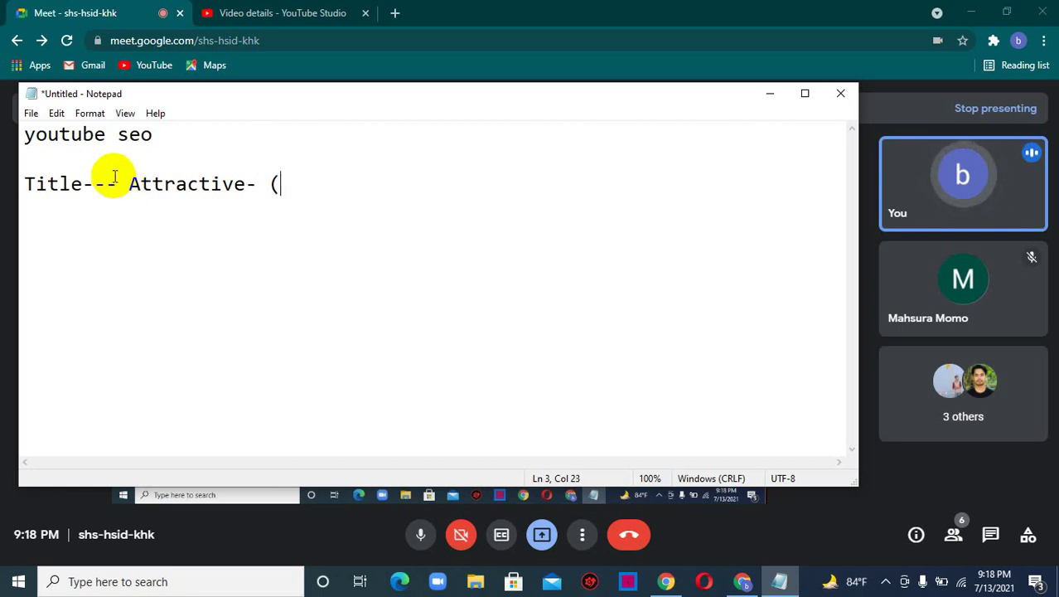
text(video)
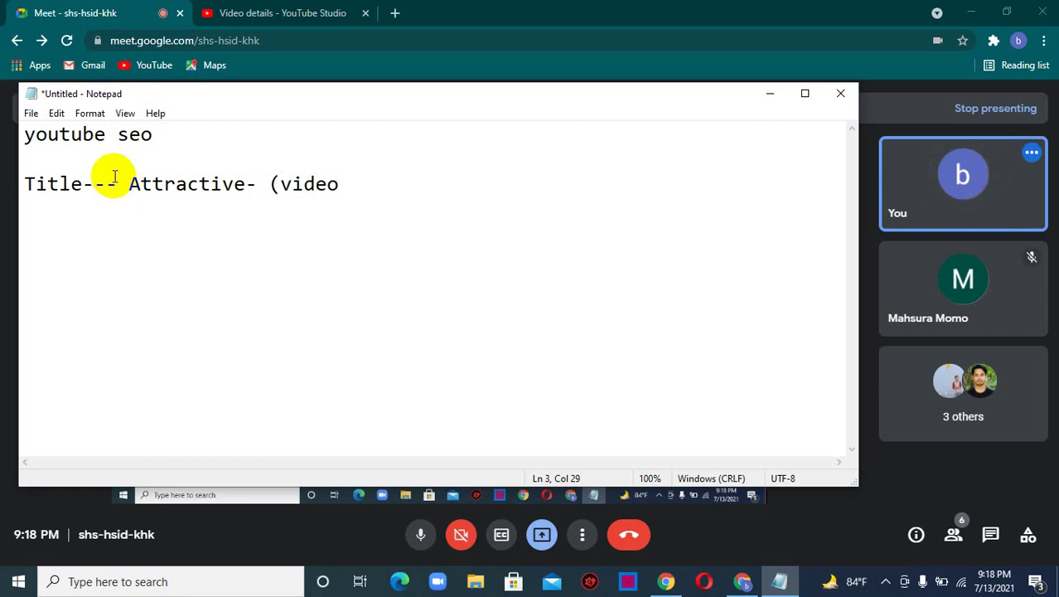
key(BackSpace)
key(BackSpace)
key(BackSpace)
key(BackSpace)
key(BackSpace)
key(BackSpace)
text(About video--)
key(BackSpace)
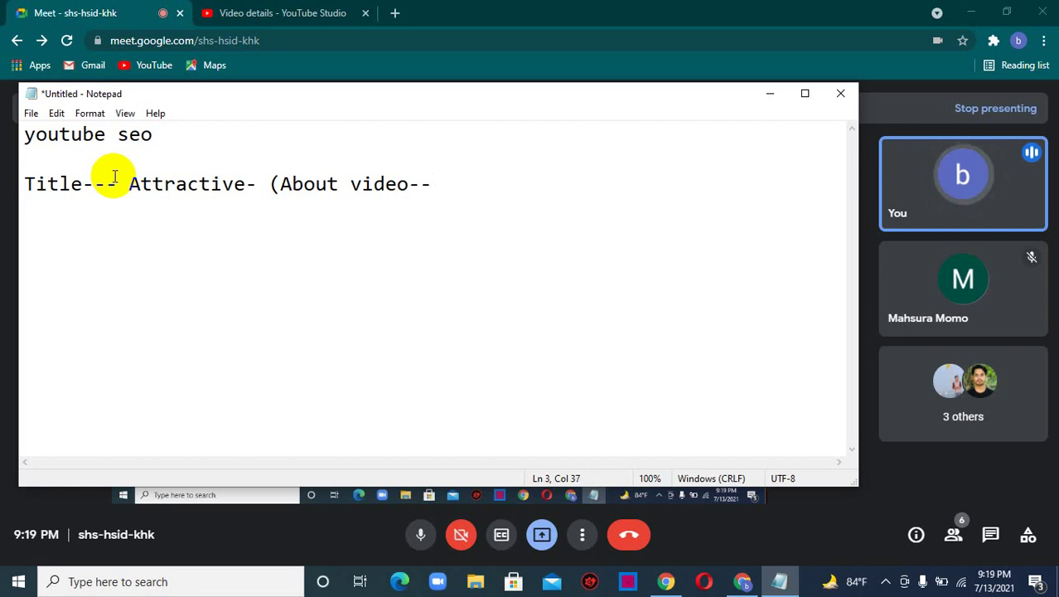
text(10)
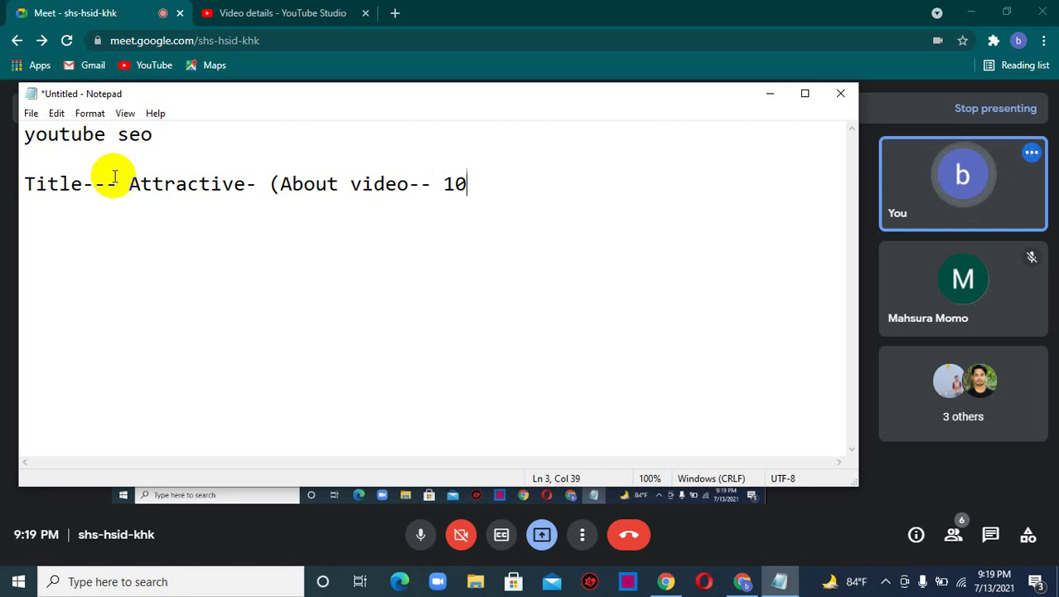
text(/)
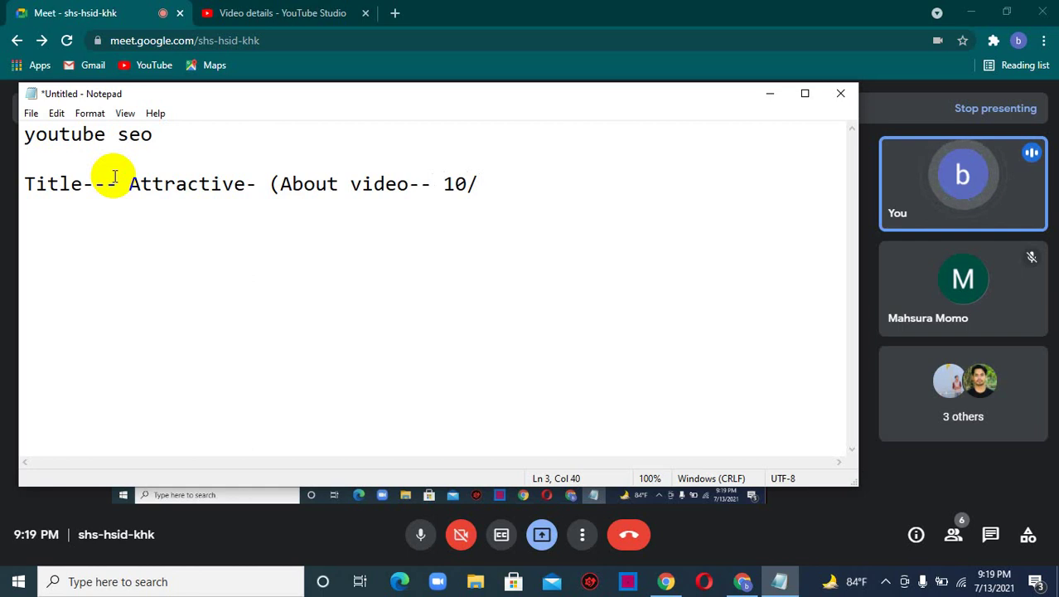
text(3/5/)
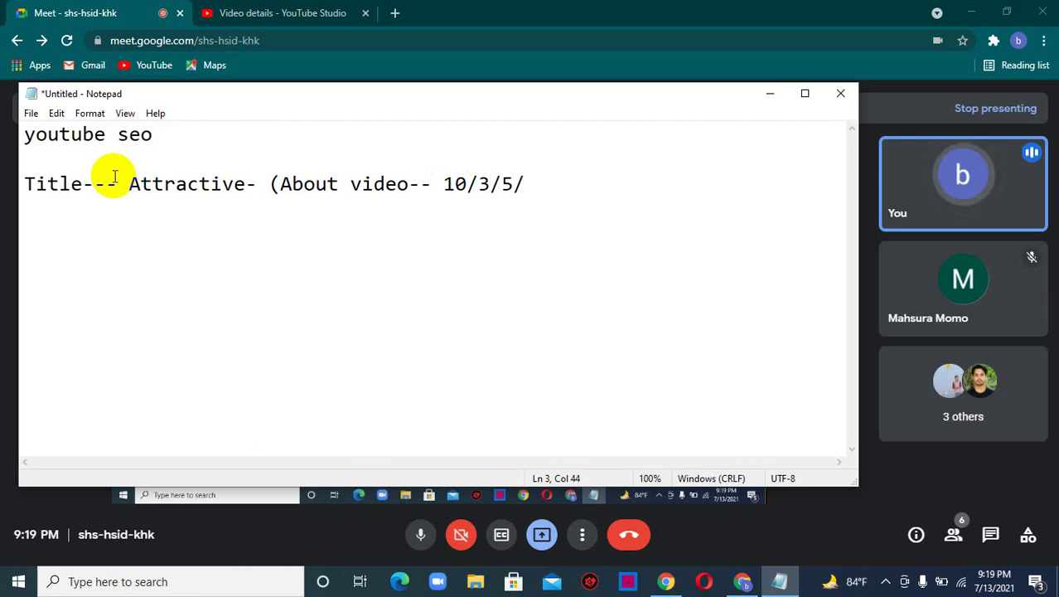
key(BackSpace)
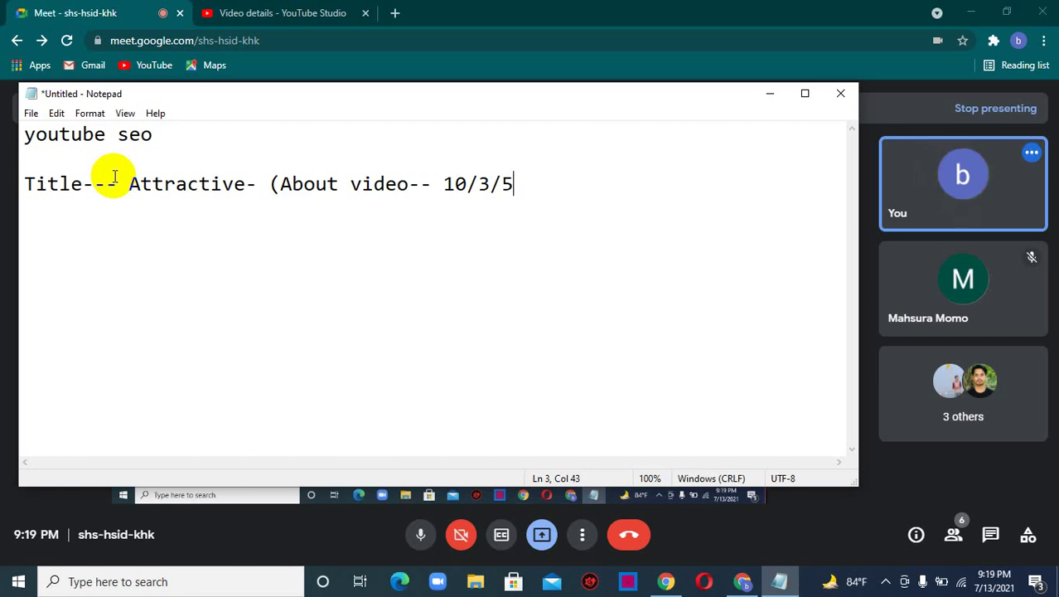
text(mnt )
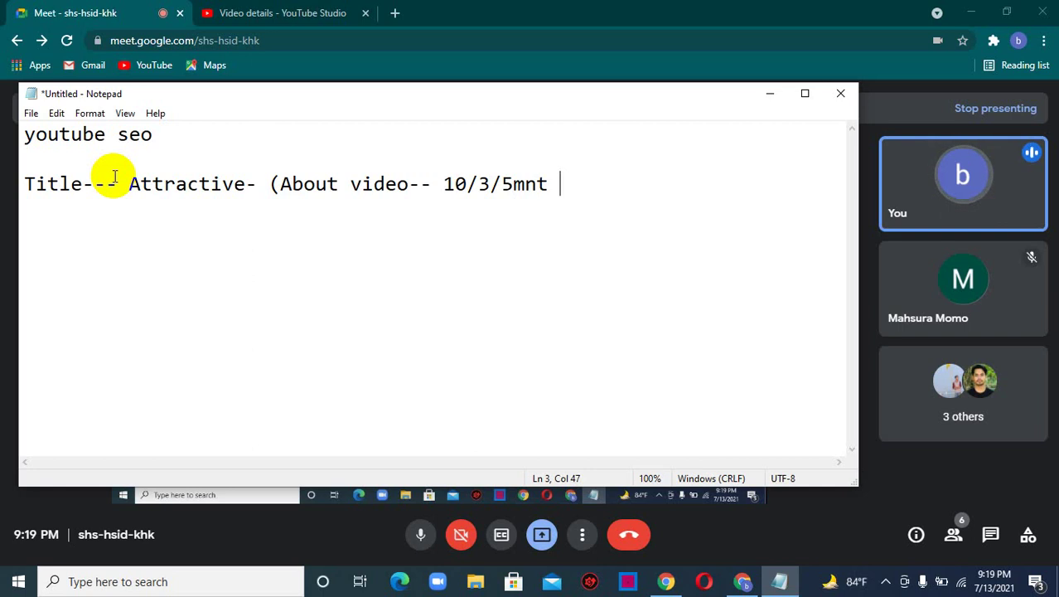
text(sh)
key(BackSpace)
key(BackSpace)
key(BackSpace)
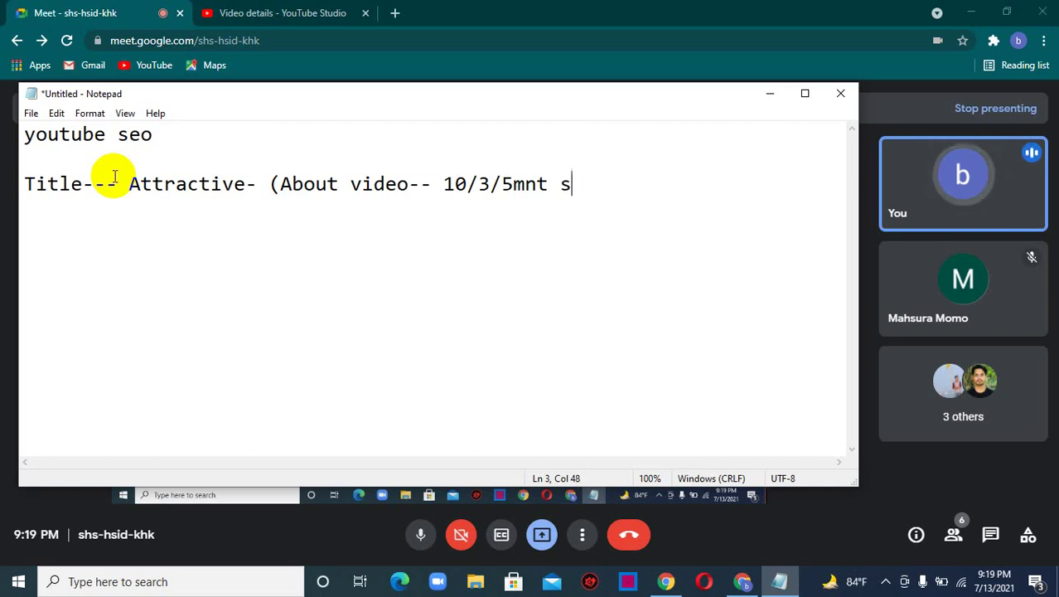
text(watch)
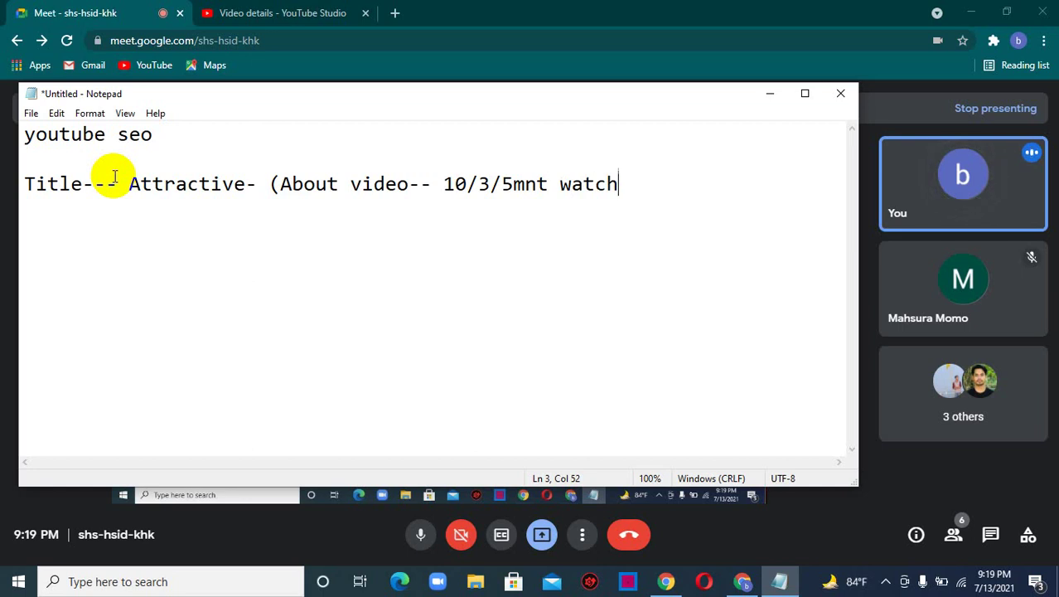
text(--)
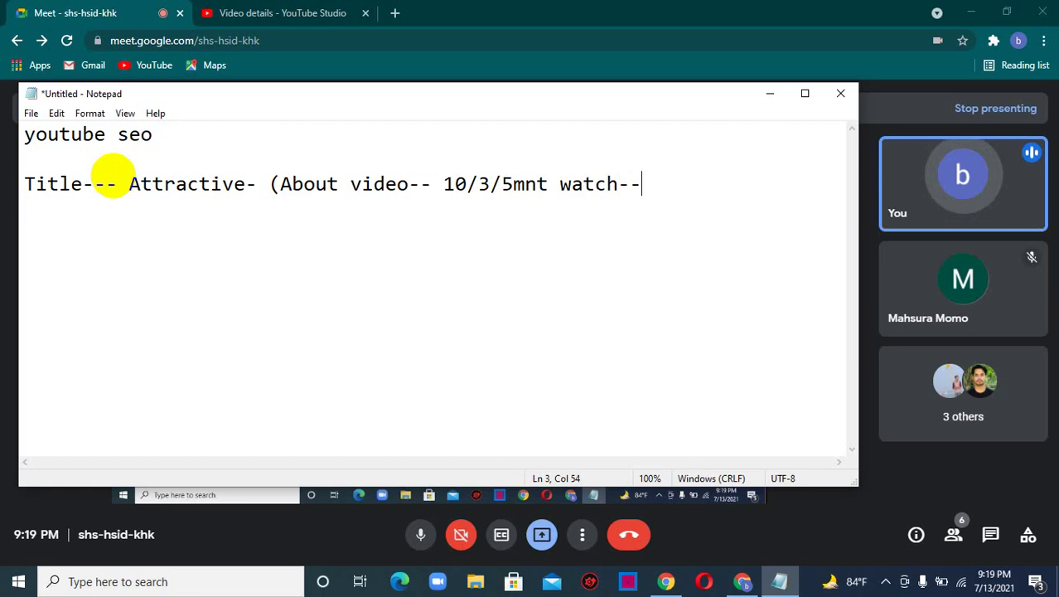
text(brains)
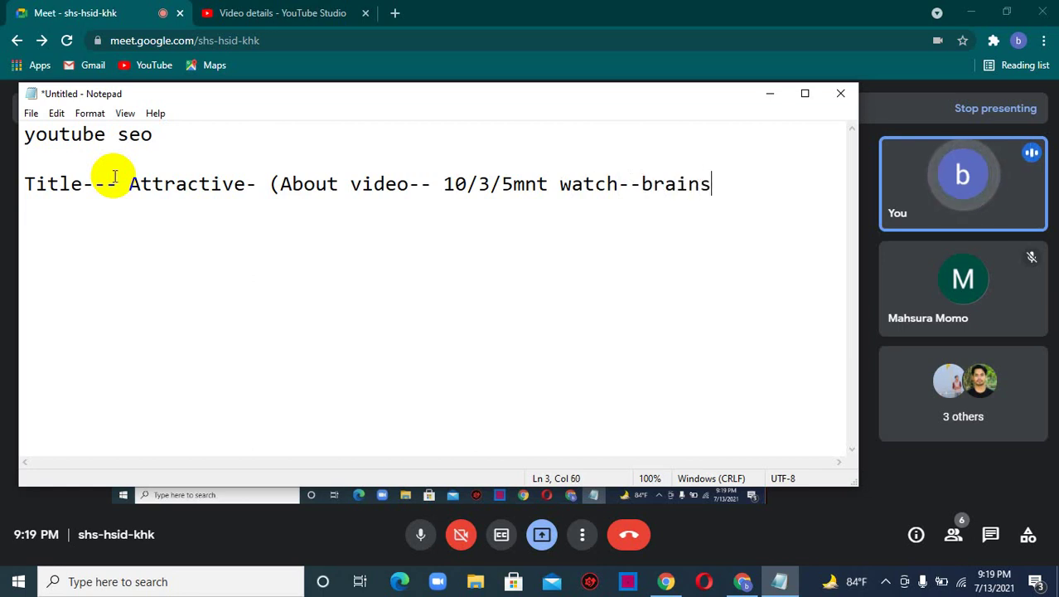
key(BackSpace)
text(storminng)
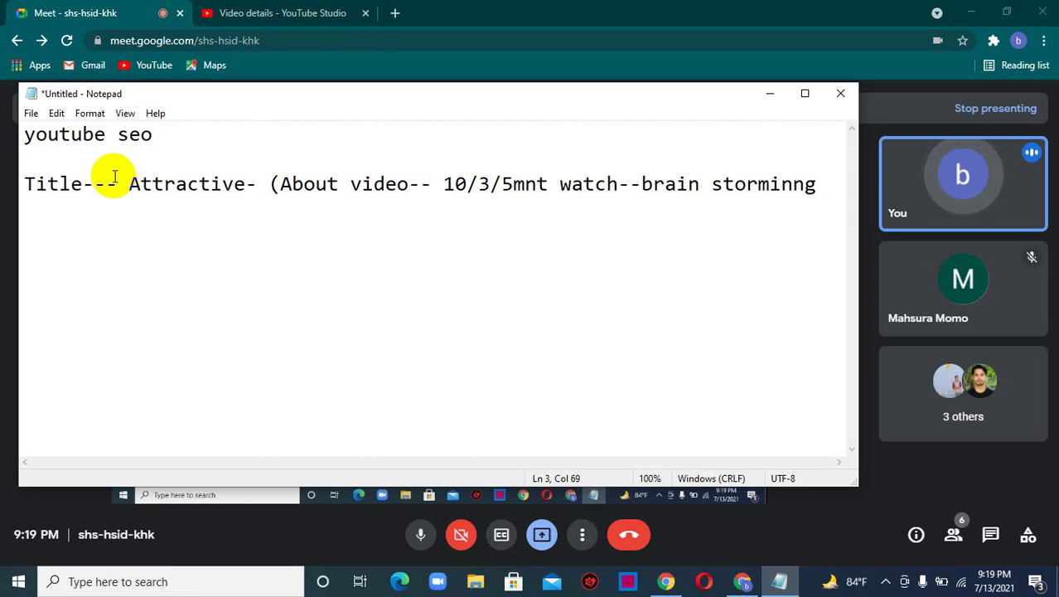
key(Return)
- Add the line '-----youtube-- search-- mnm 10 video title-- focus keyword select--'
text(-----)
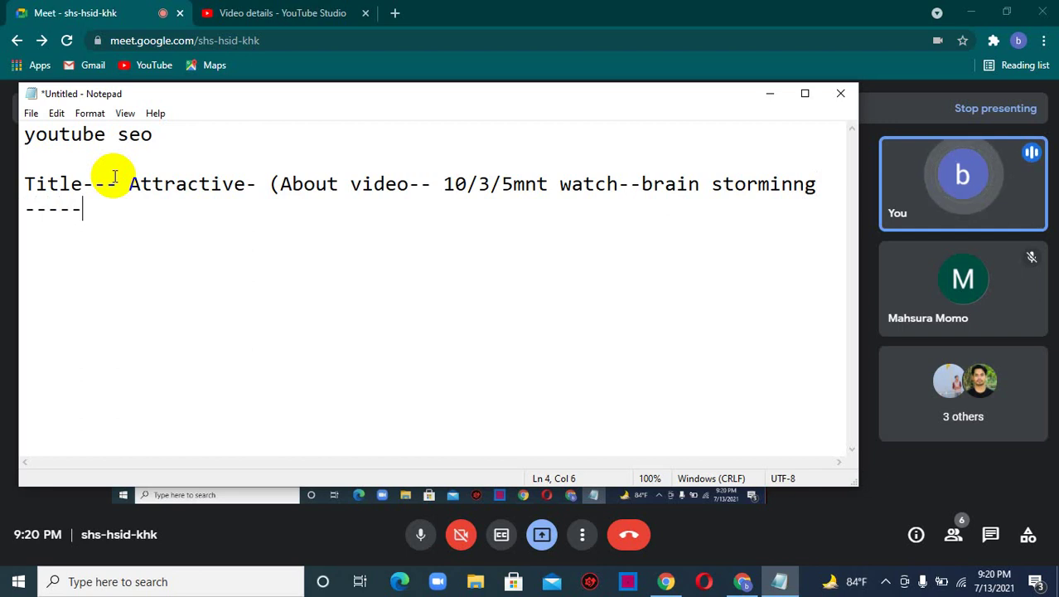
text(youtube)
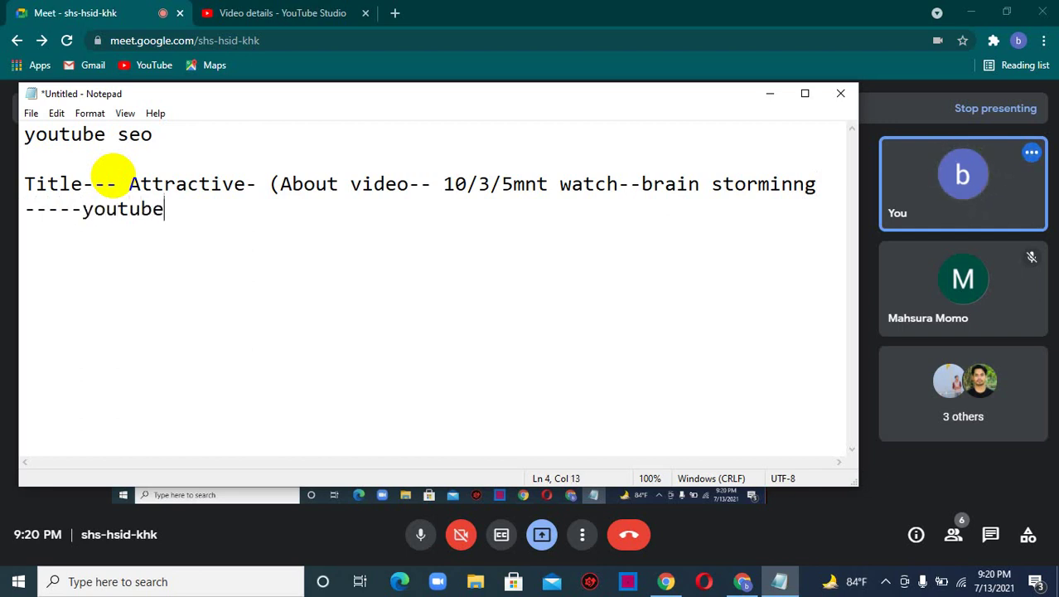
text(--)
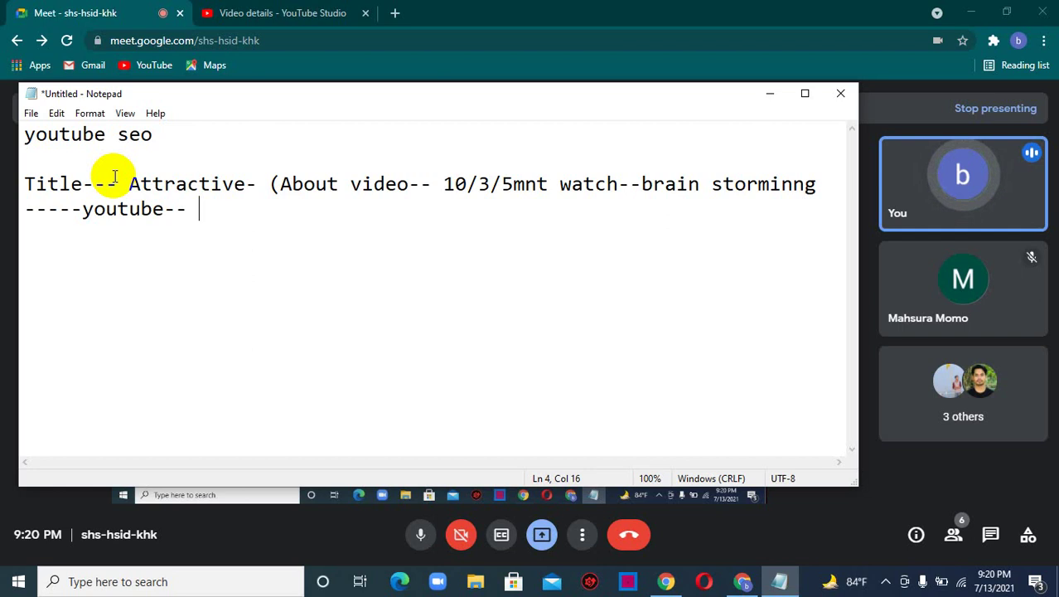
text(sea)
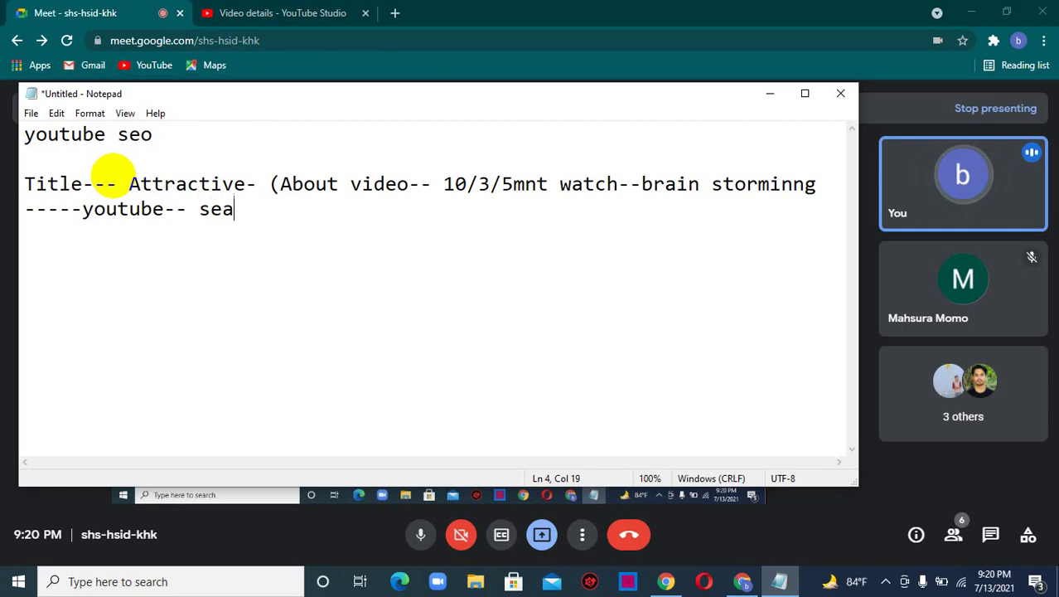
text(rch--)
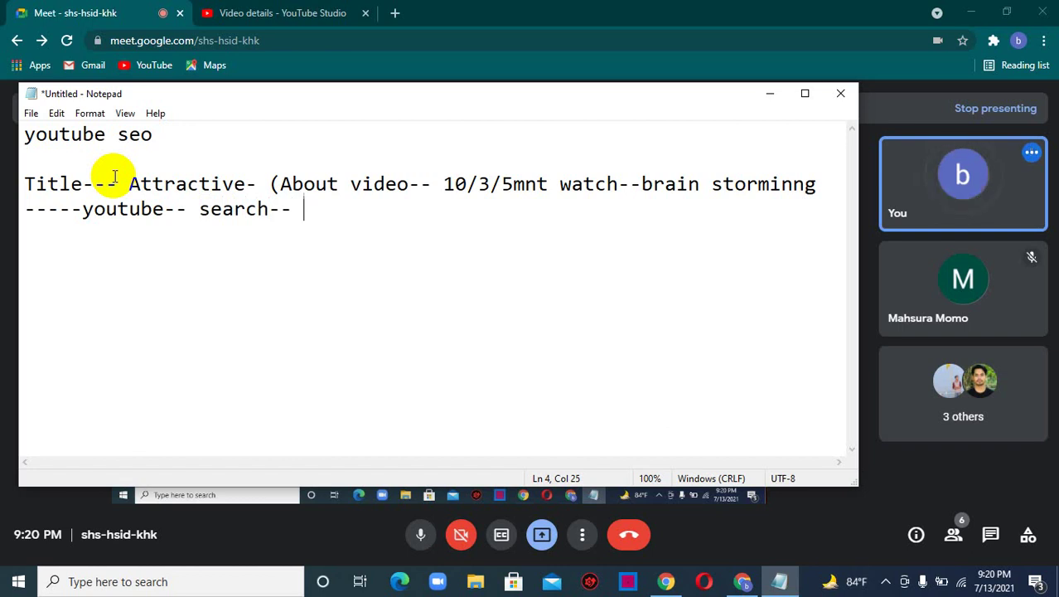
text(mini)
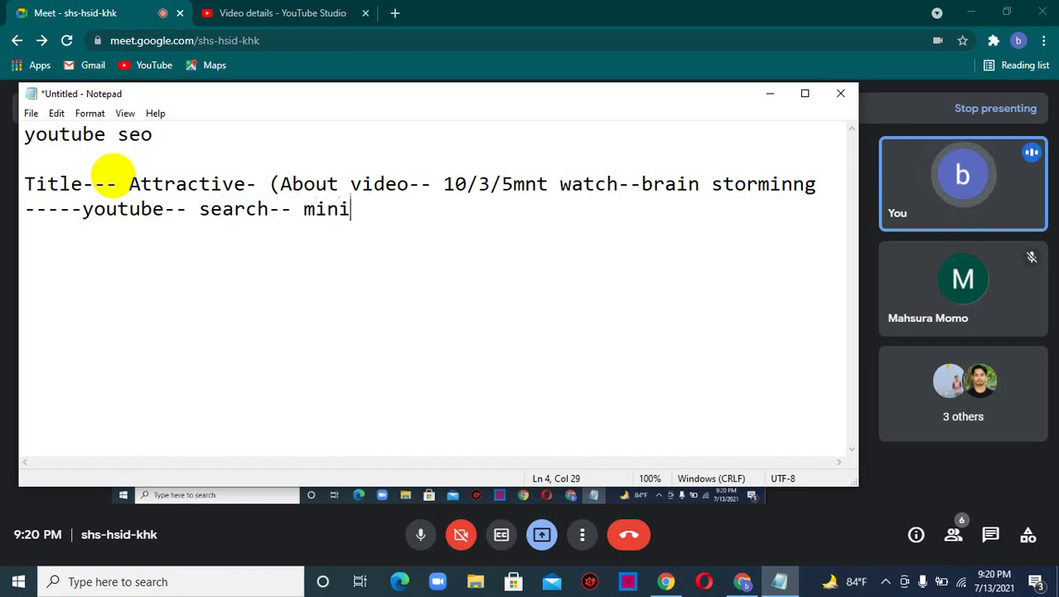
key(BackSpace)
key(BackSpace)
text(n)
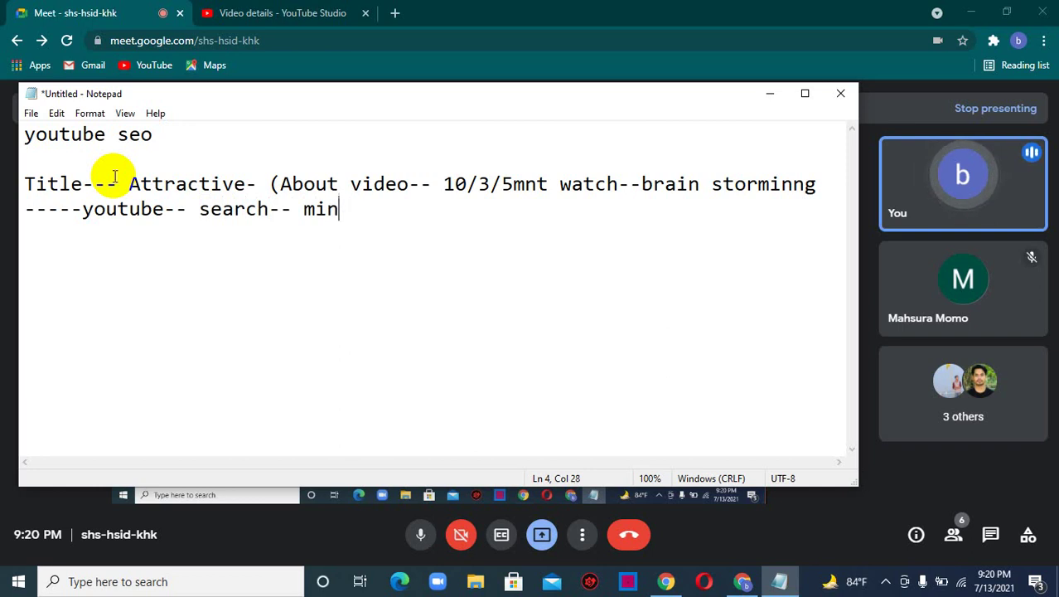
key(BackSpace)
key(BackSpace)
text(nm)
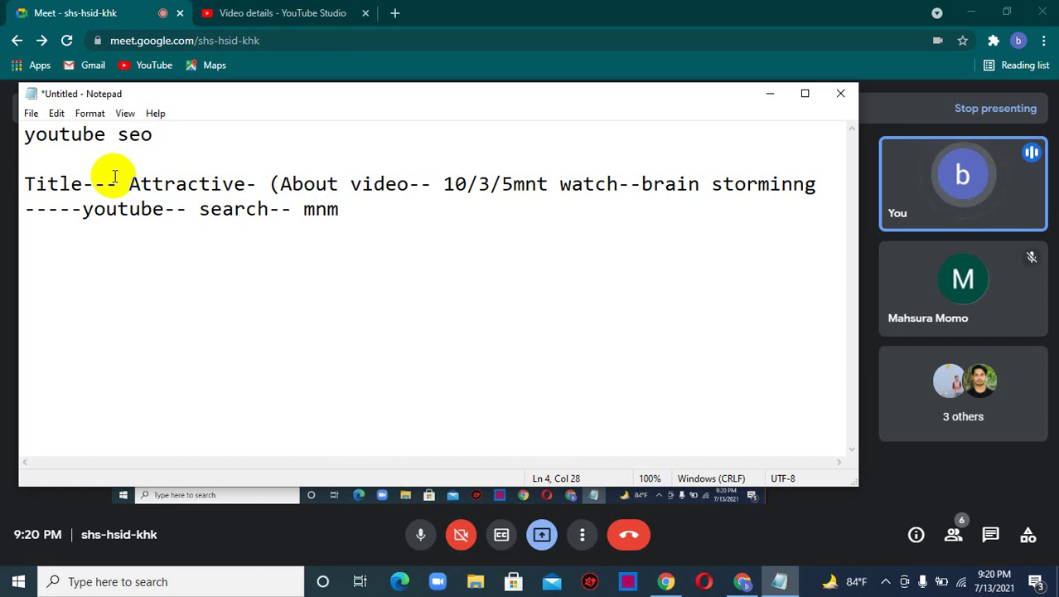
text( 10 )
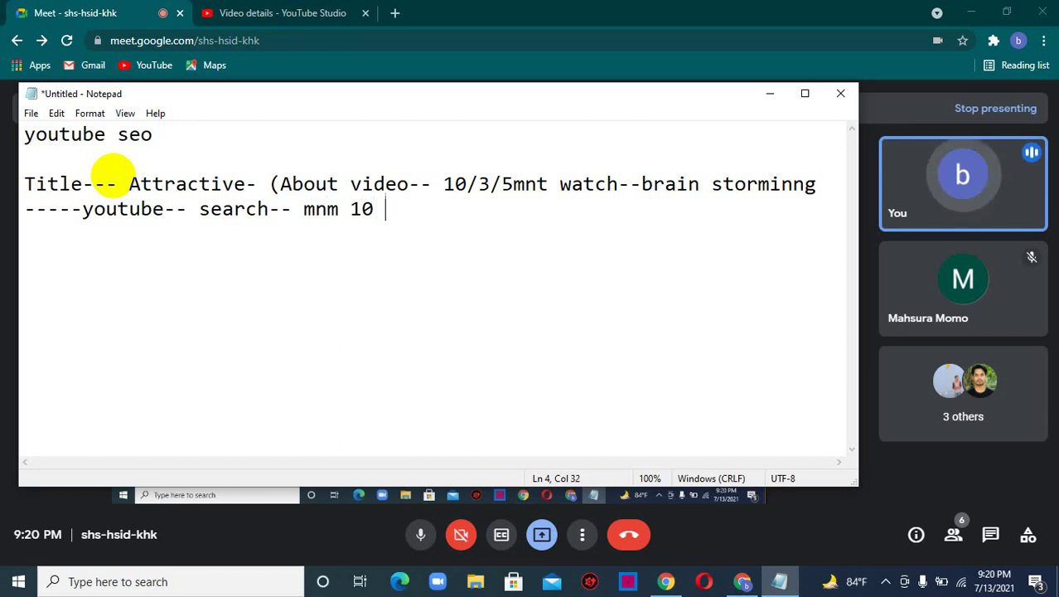
text(vide)
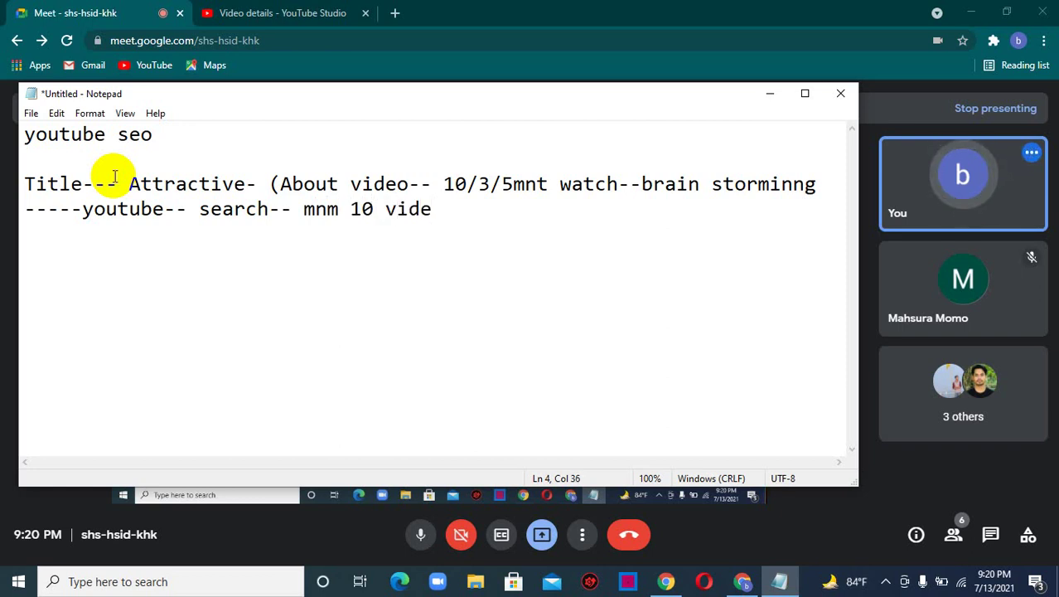
text(o titl)
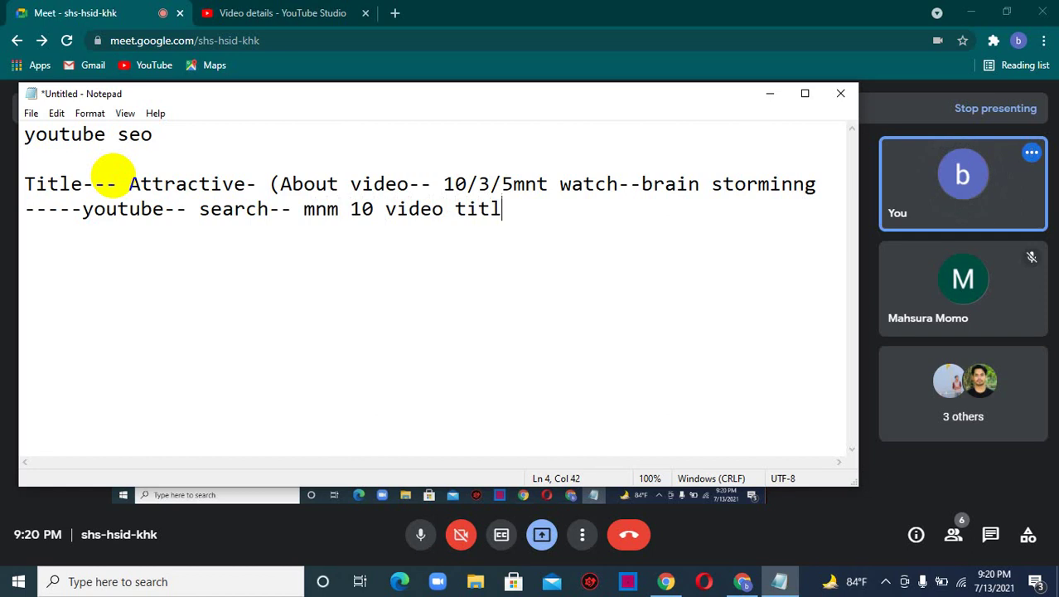
text(e--)
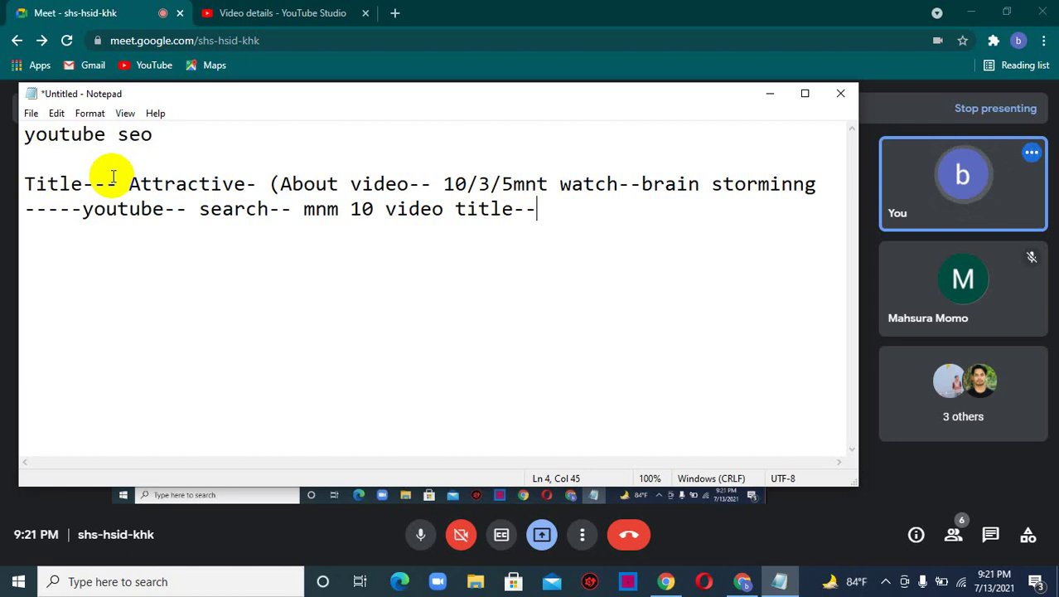
text(fo)
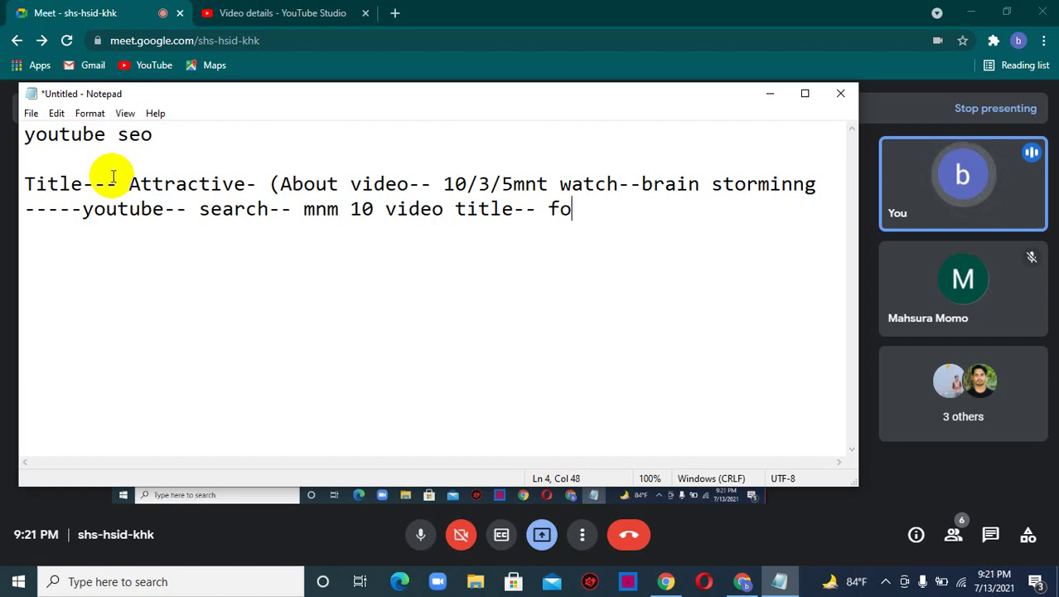
text(cus k)
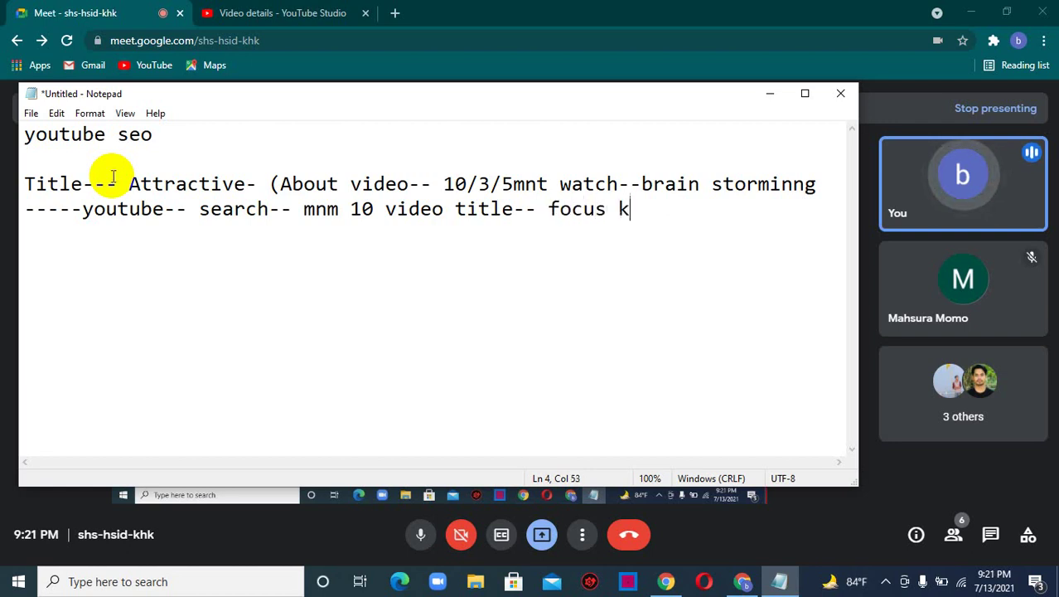
text(eyword)
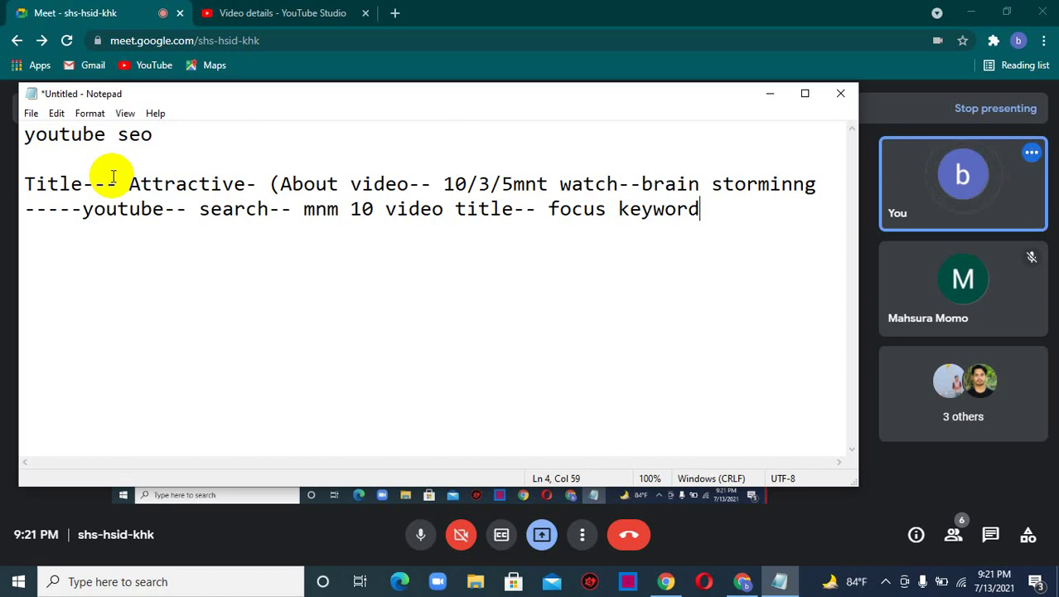
text(sel)
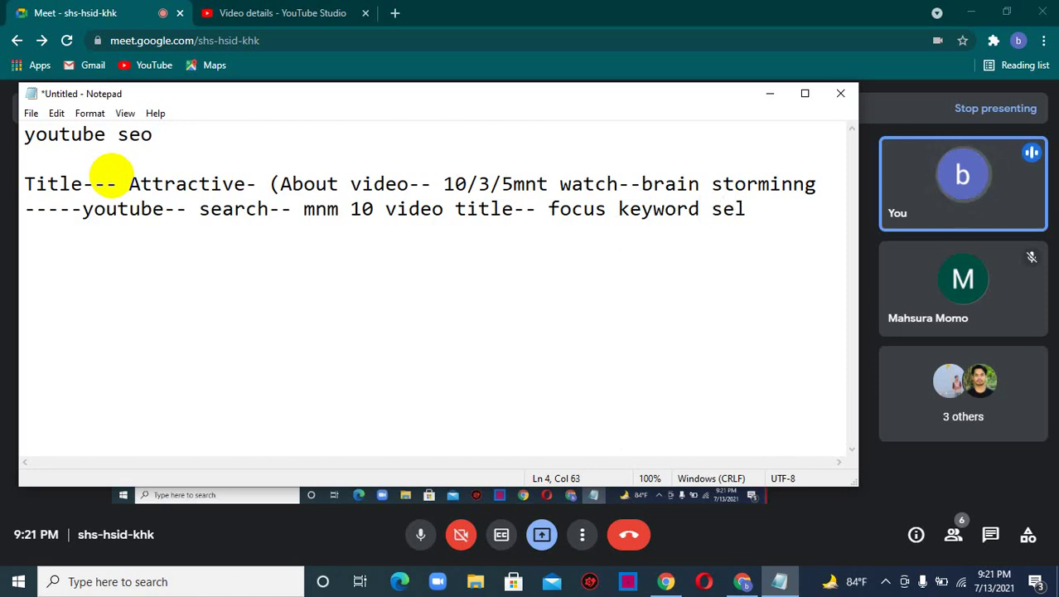
text(ect--)
key(Return)
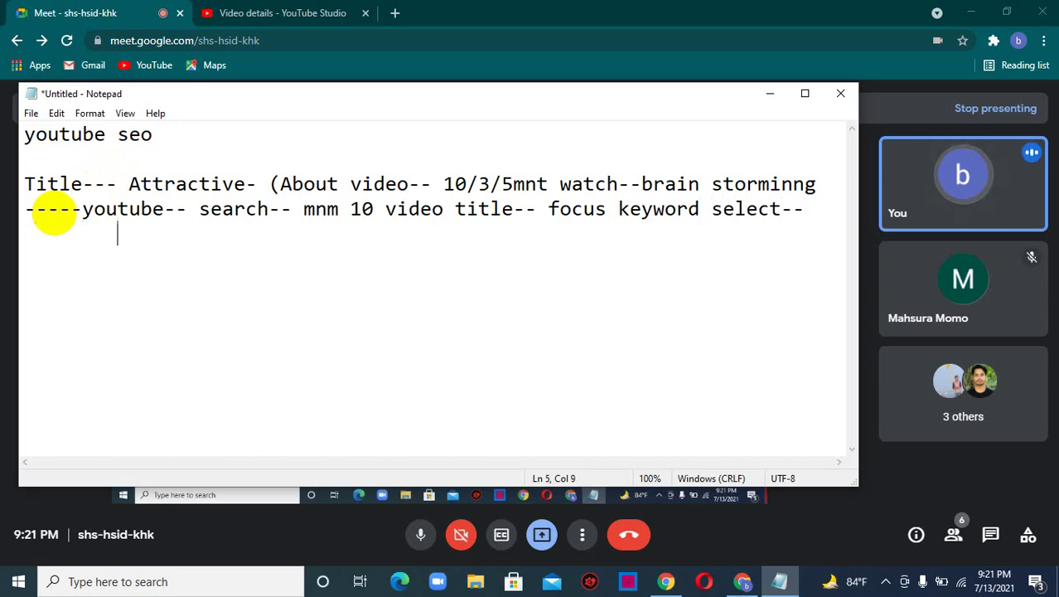
- Type '5 title choose-- uber suggest/keyword planner' on the indented line and zoom the text to 110%
text(5)
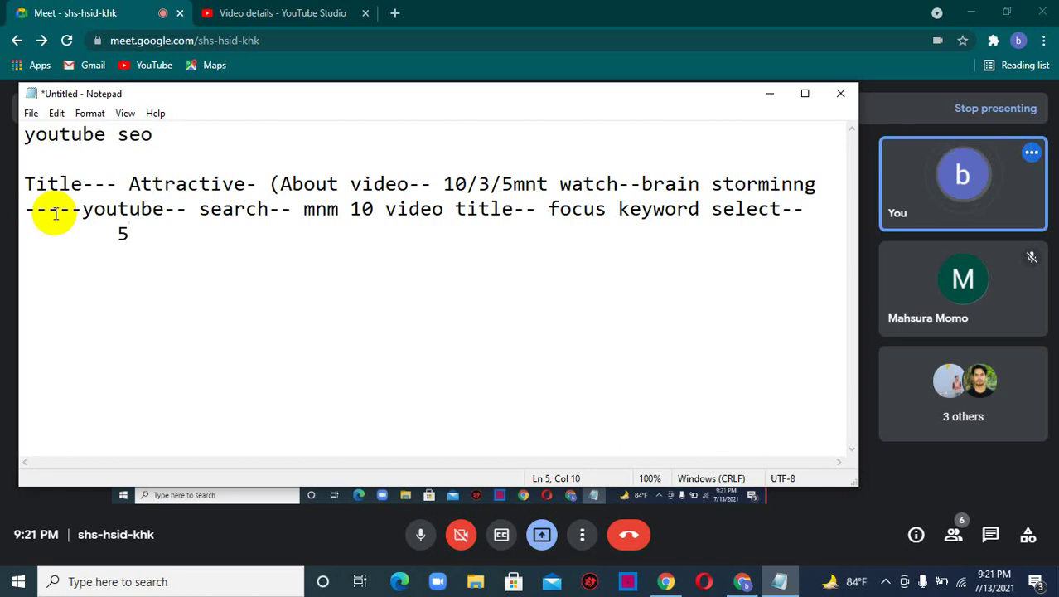
key(BackSpace)
text(titl)
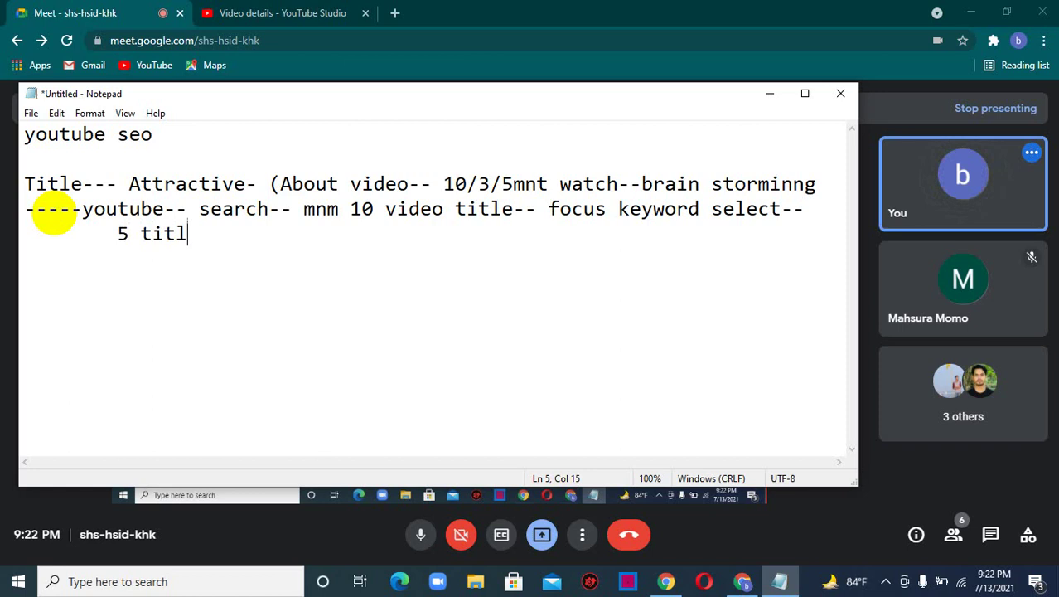
text(e chose)
key(BackSpace)
key(BackSpace)
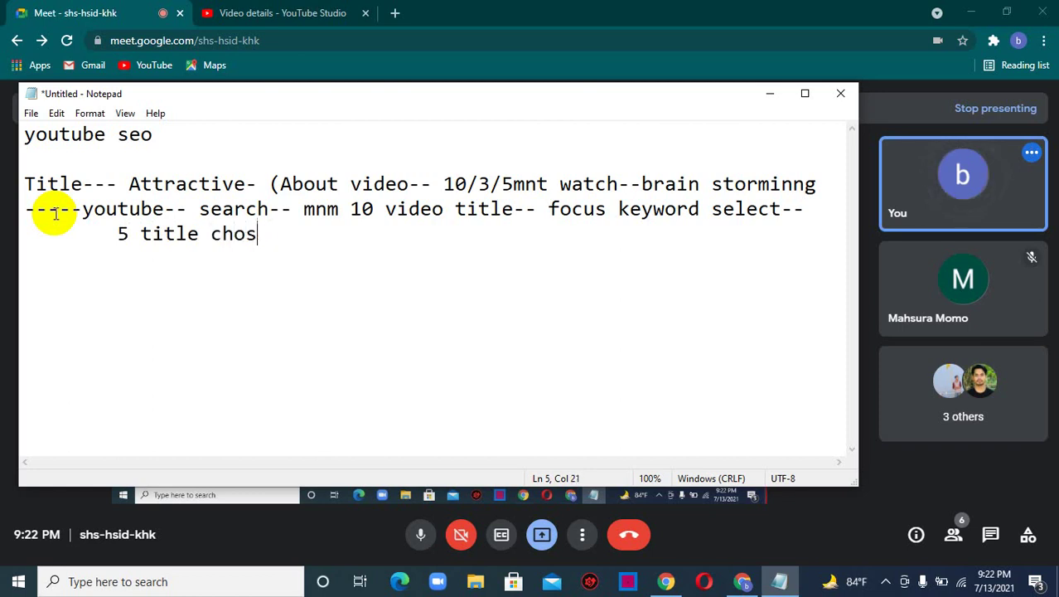
text(ose-- uber suggest/keyword planner)
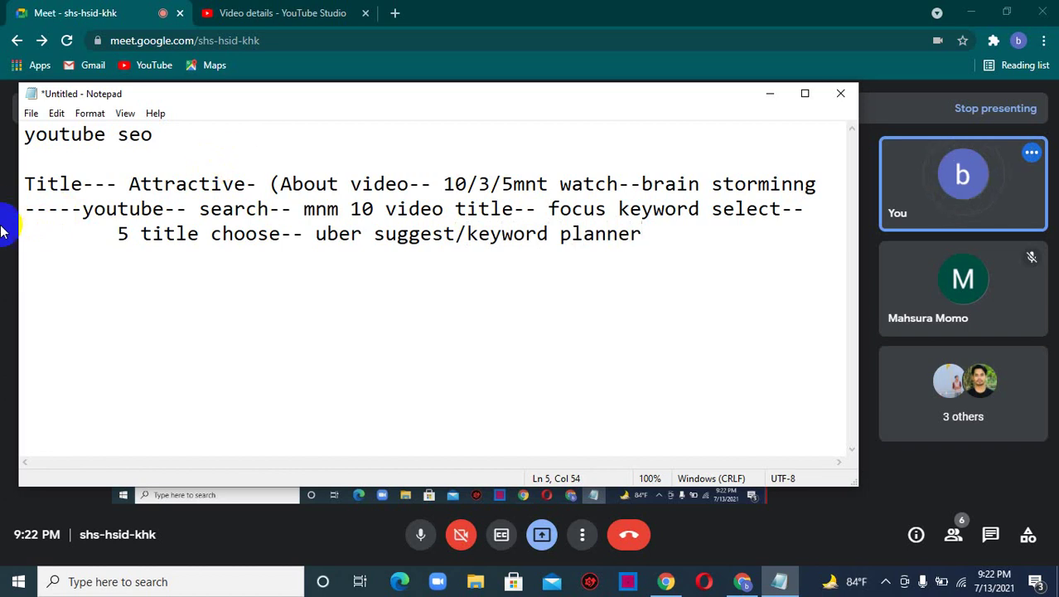
key(ctrl+plus)
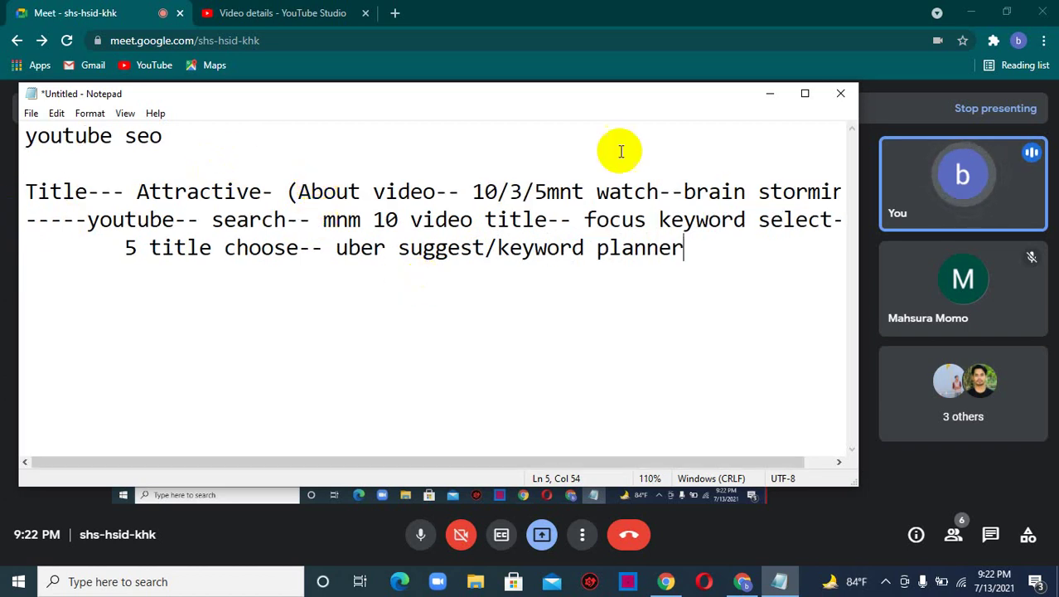
- Maximize Notepad and append '- search volume' after 'keyword planner'
click(805, 93)
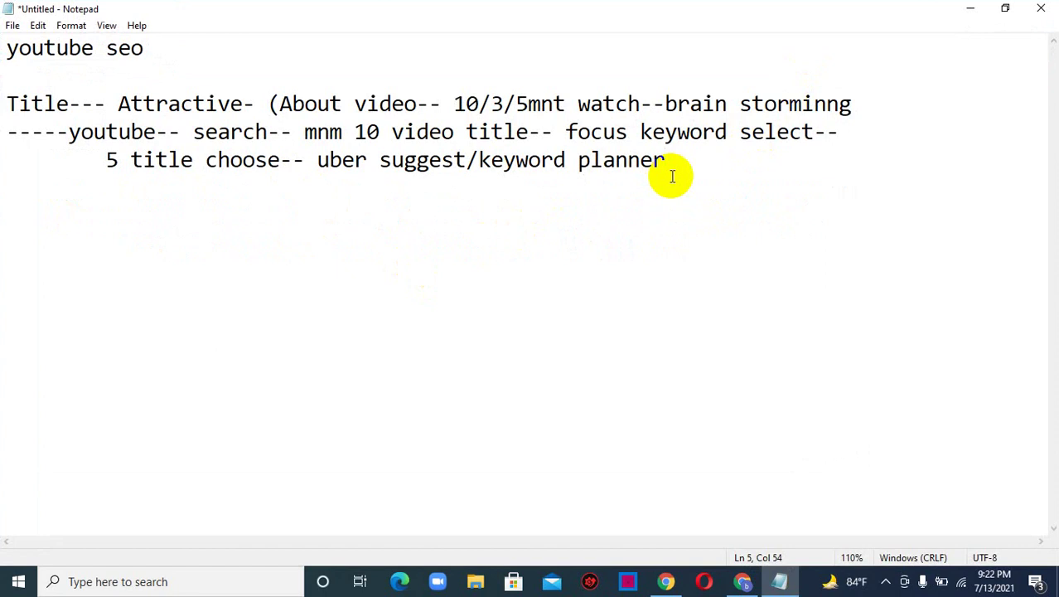
text(- search volume)
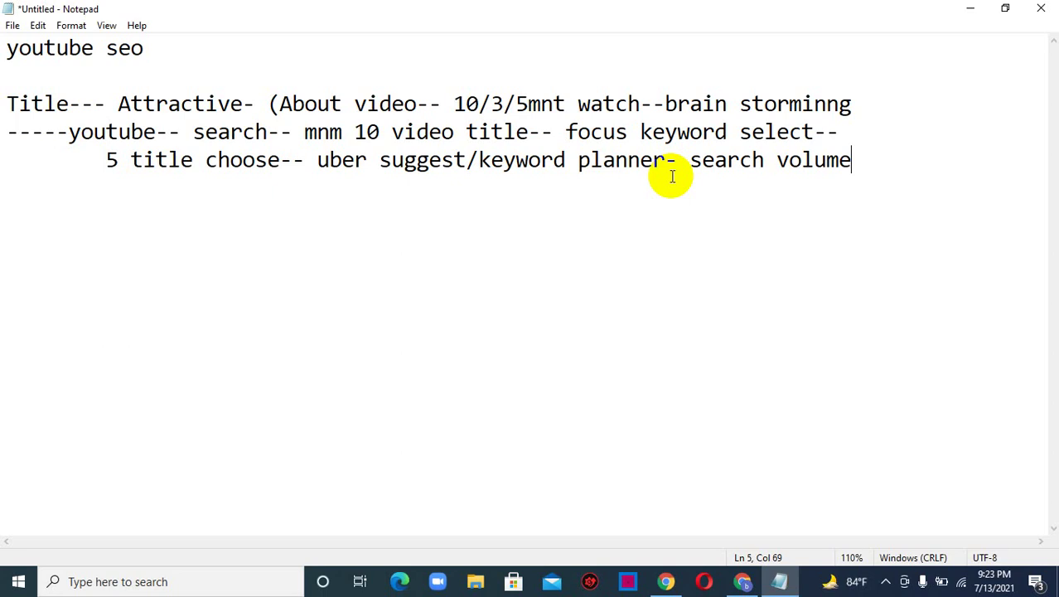
- End the indented line with '- high- final' and add a line 'keyword select' followed by dots
text(- high-)
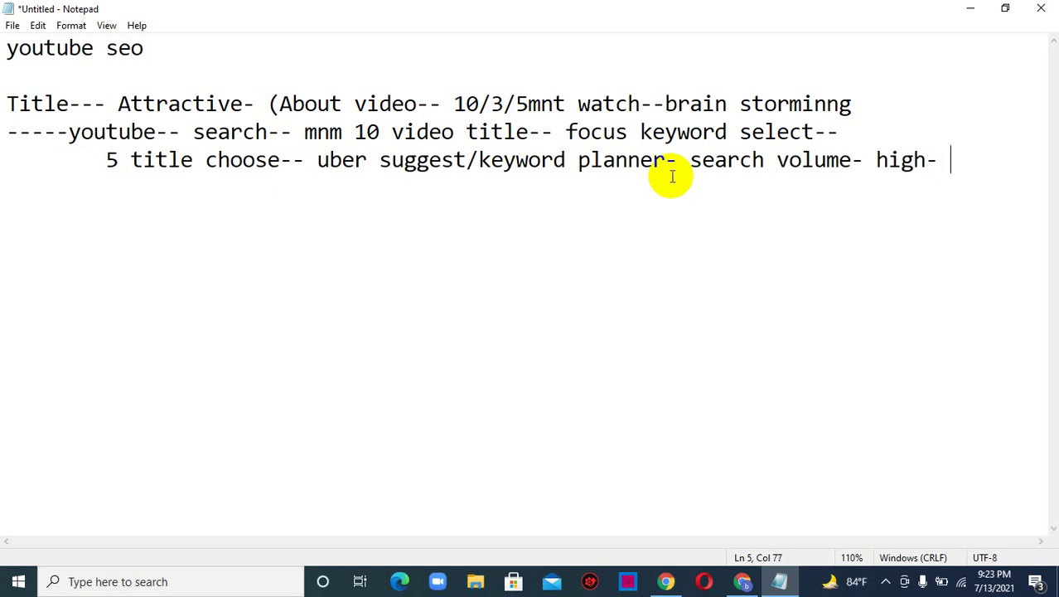
text( sel)
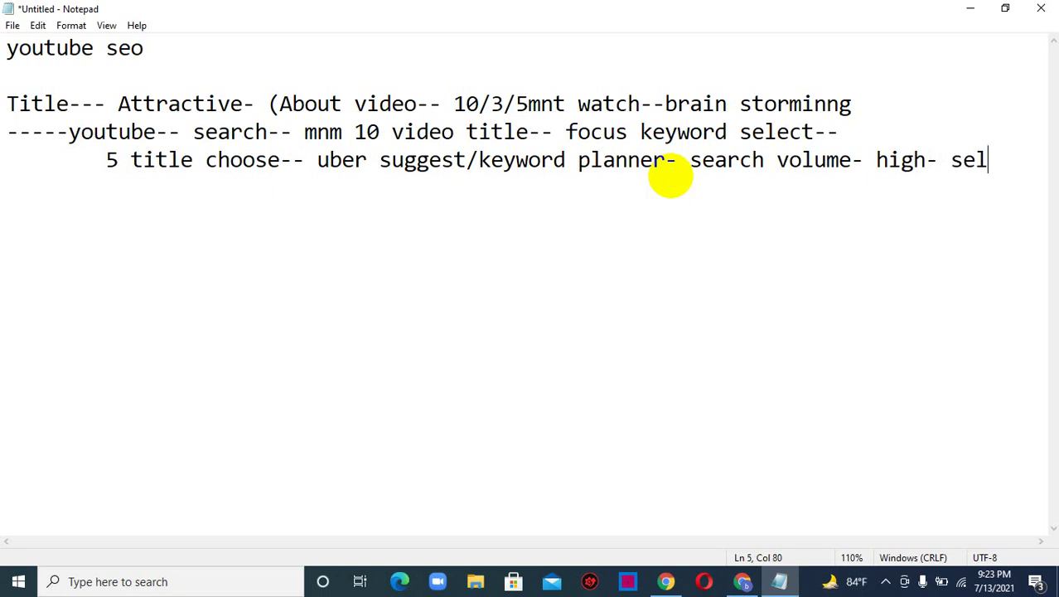
key(BackSpace)
key(BackSpace)
key(BackSpace)
text(fi)
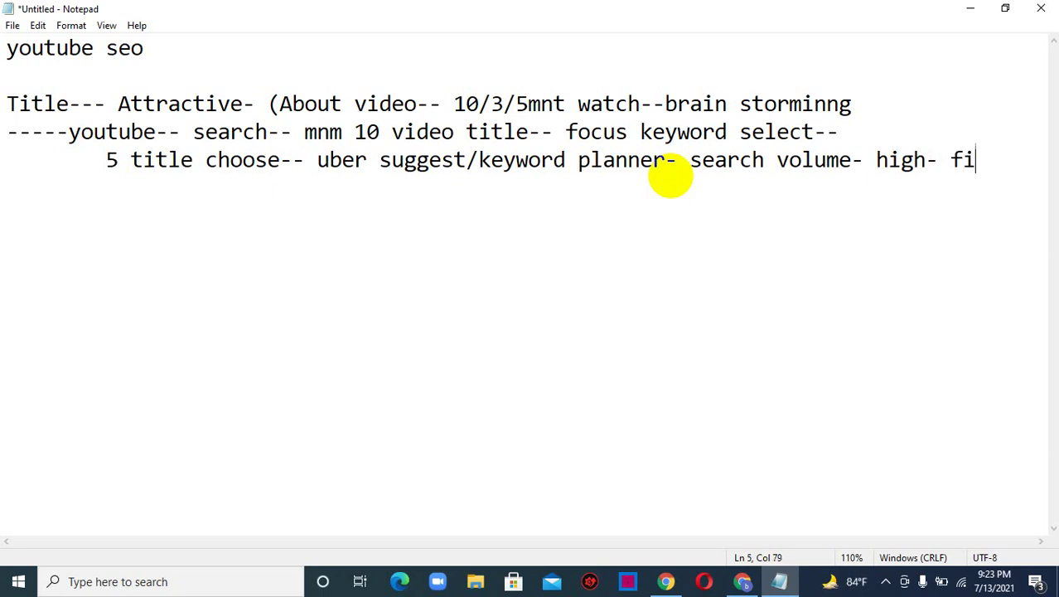
text(nal se)
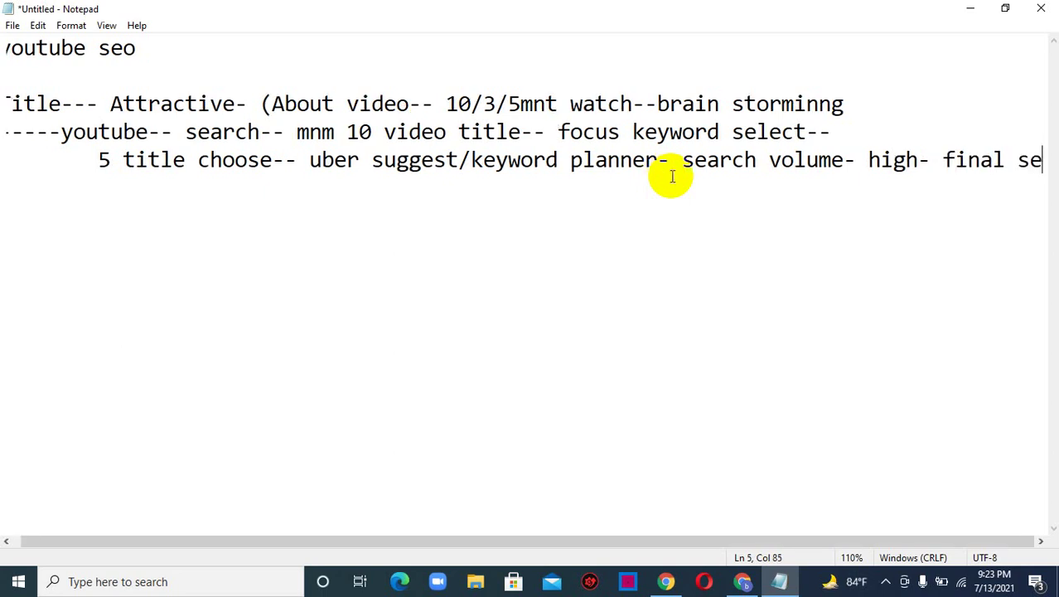
key(Return)
key(Return)
key(Return)
key(Return)
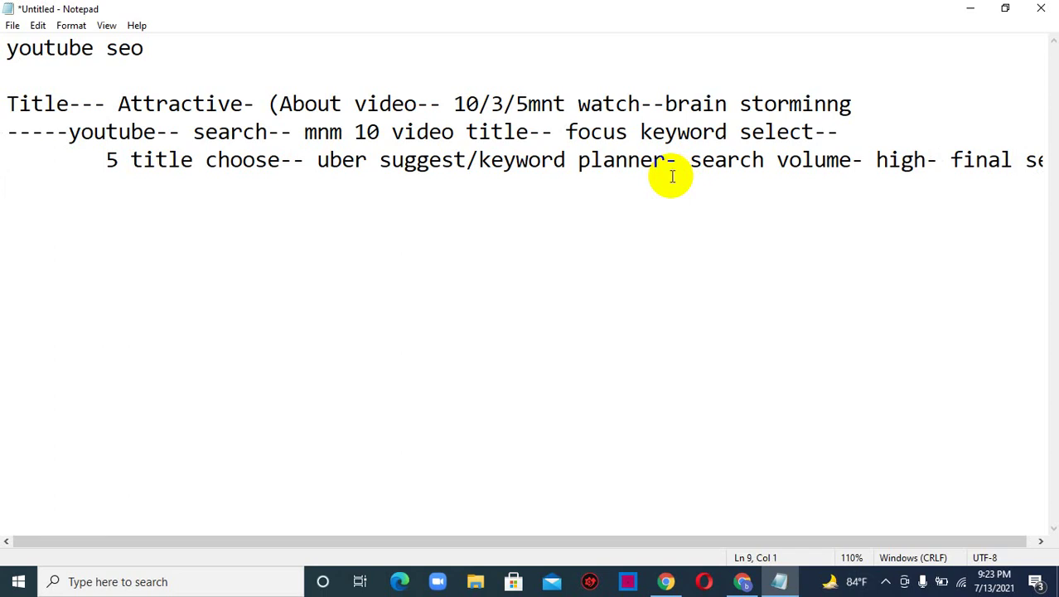
key(Return)
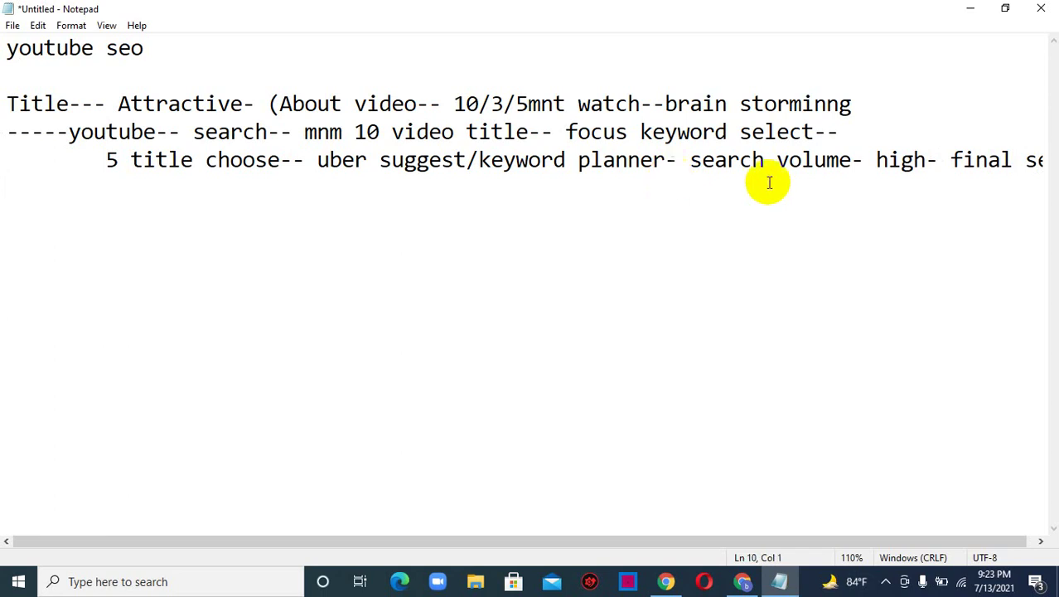
click(1038, 160)
key(BackSpace)
click(1036, 160)
key(BackSpace)
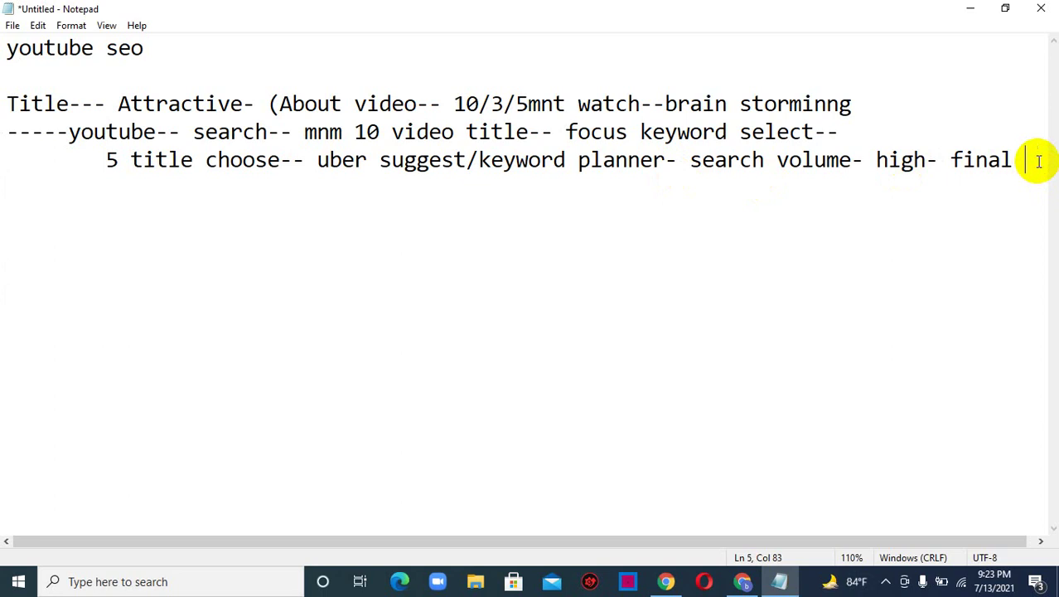
key(Return)
text(ke)
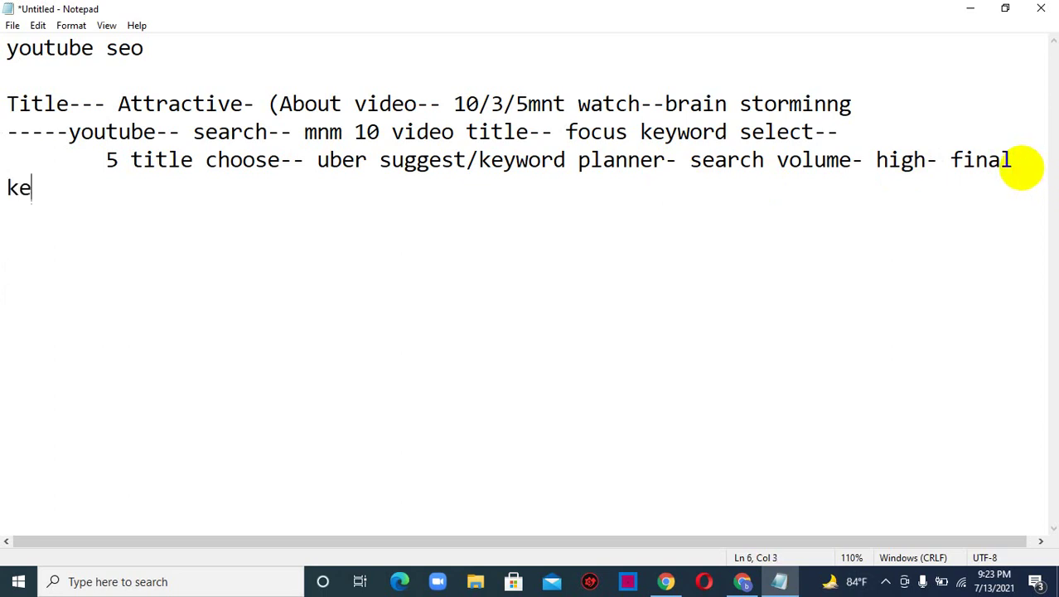
text(ywor)
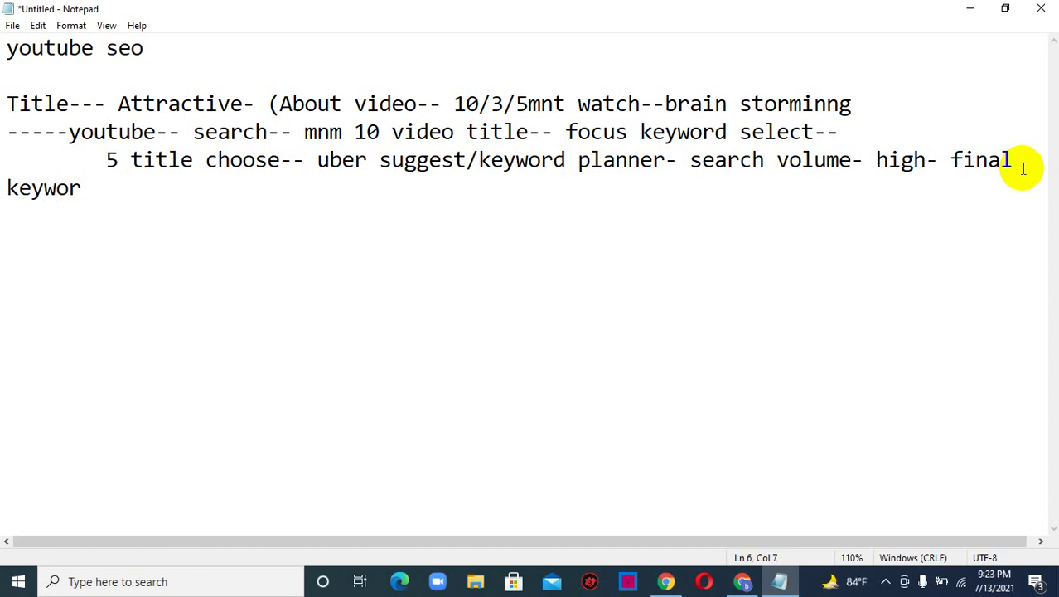
text(d select)
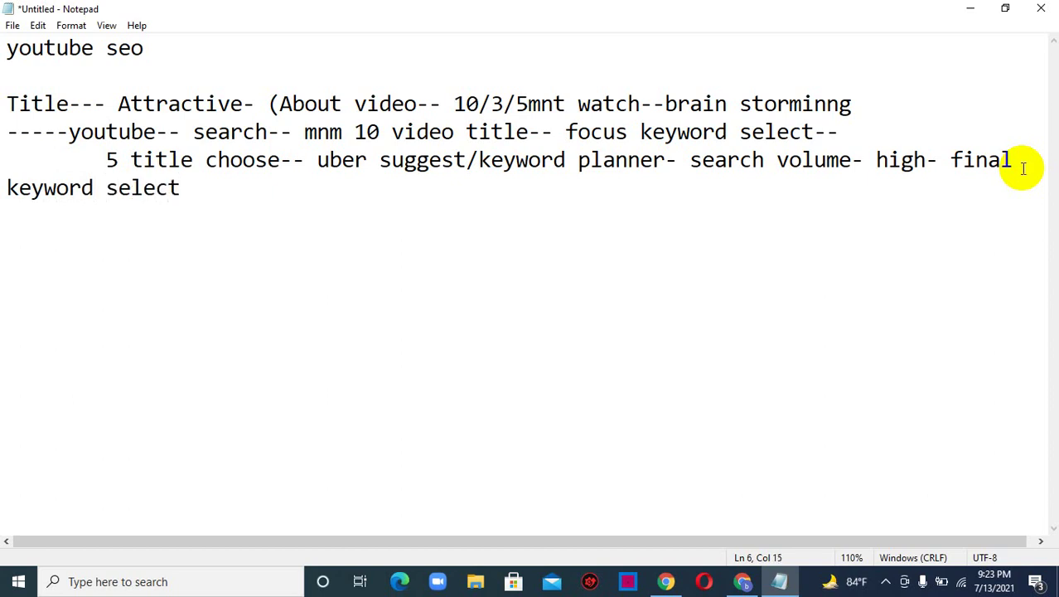
text(.......................)
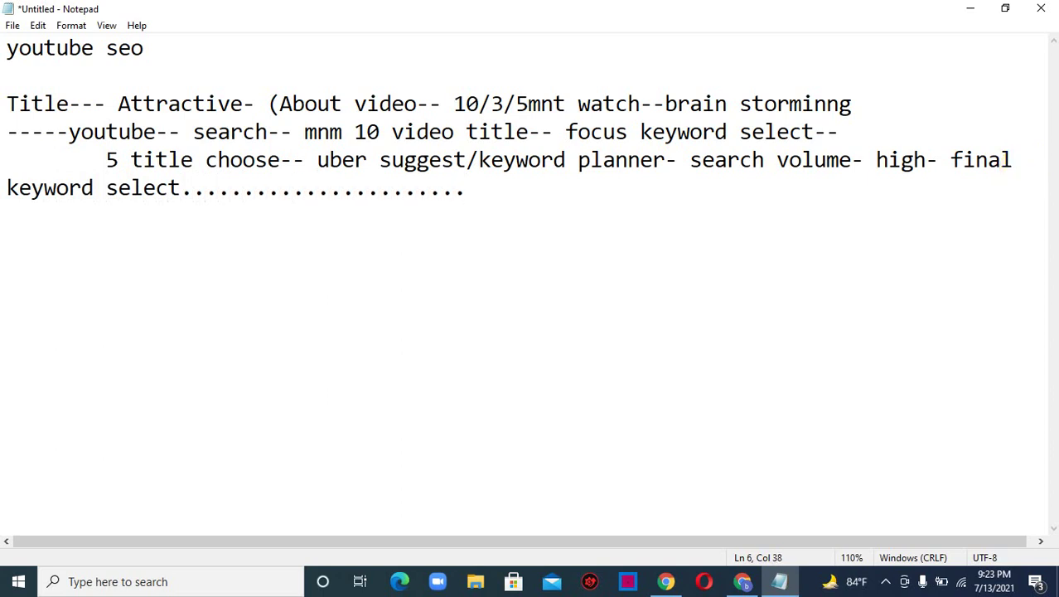
- Check the Meet presentation, restore Notepad, and start an empty line below 'keyword select'
click(970, 8)
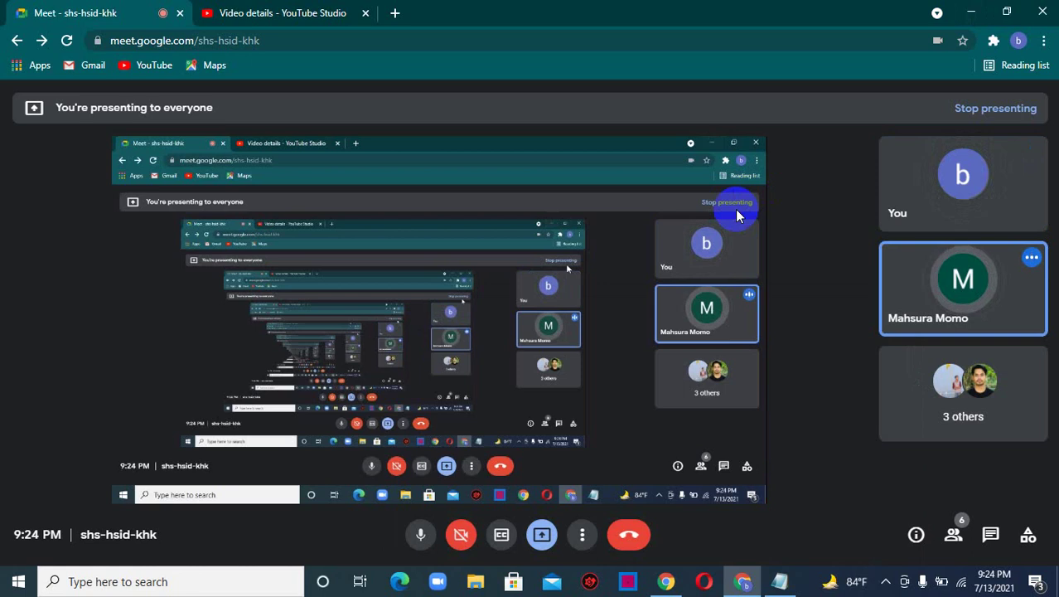
click(779, 581)
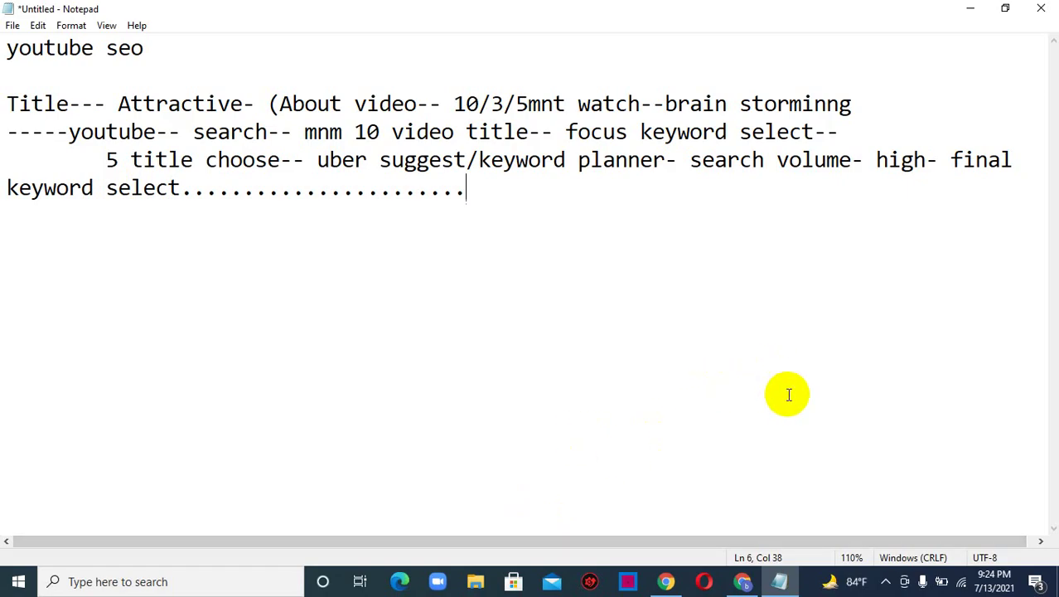
key(Return)
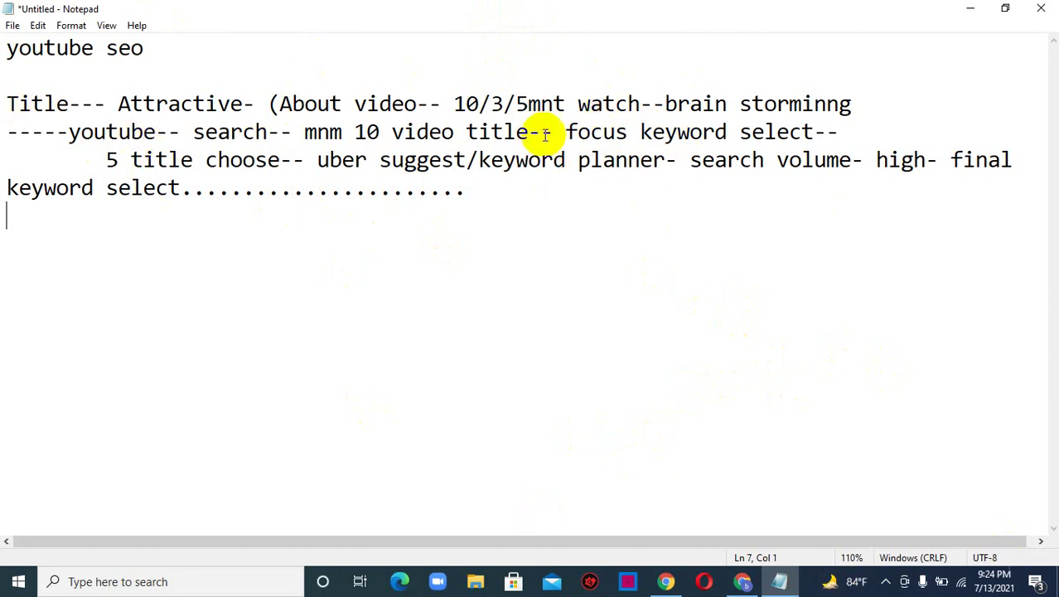
- Highlight the title notes for emphasis, then start the line '(( title- 100 correcter---- seo friendly 40-60 correcter'
drag(567, 132, 734, 131)
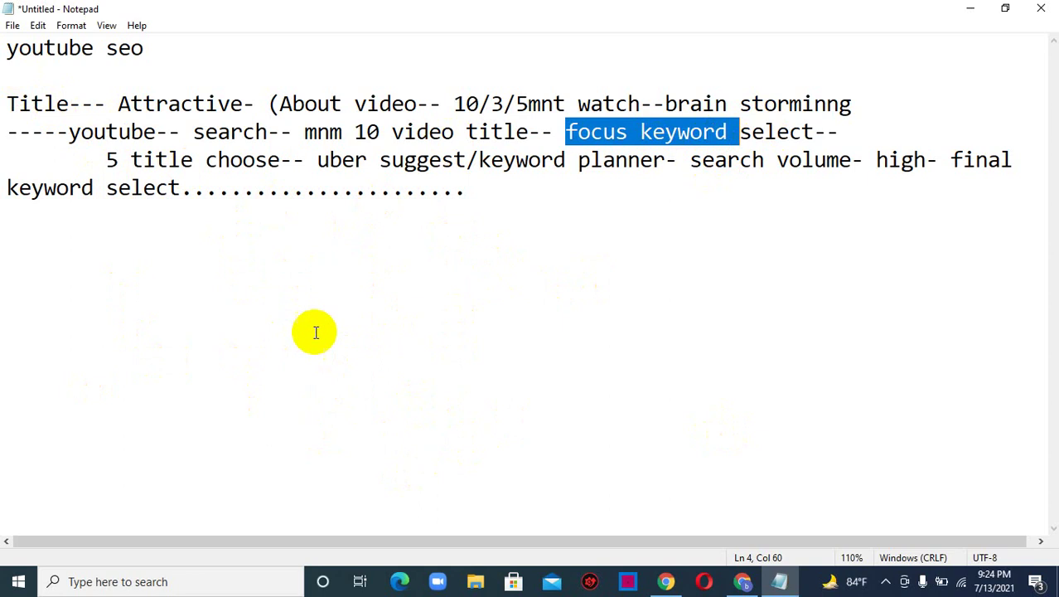
drag(470, 207, 118, 101)
drag(7, 104, 469, 188)
click(470, 188)
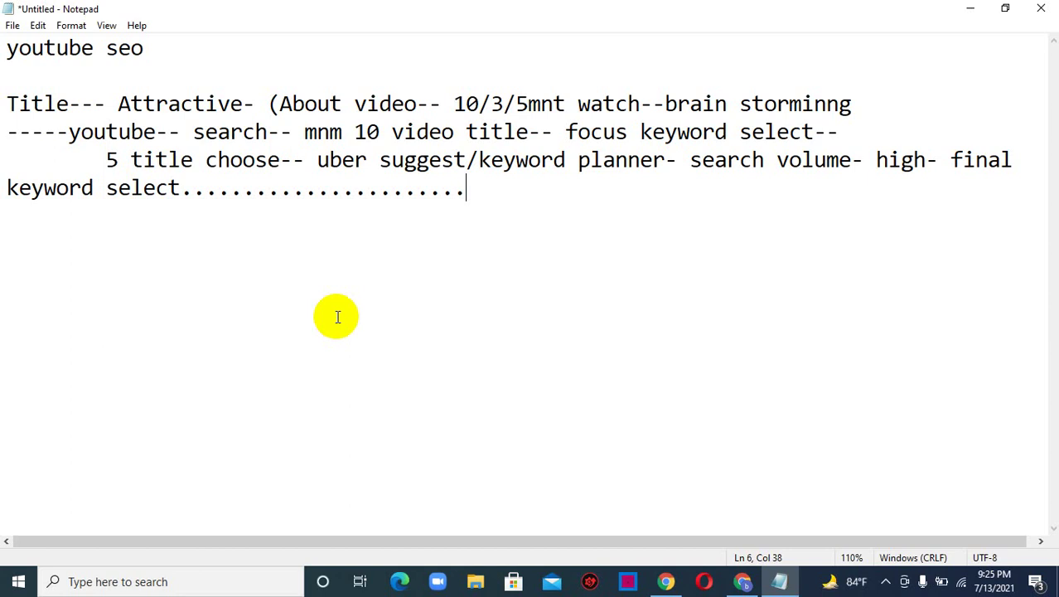
key(Return)
key(Return)
text((( titl)
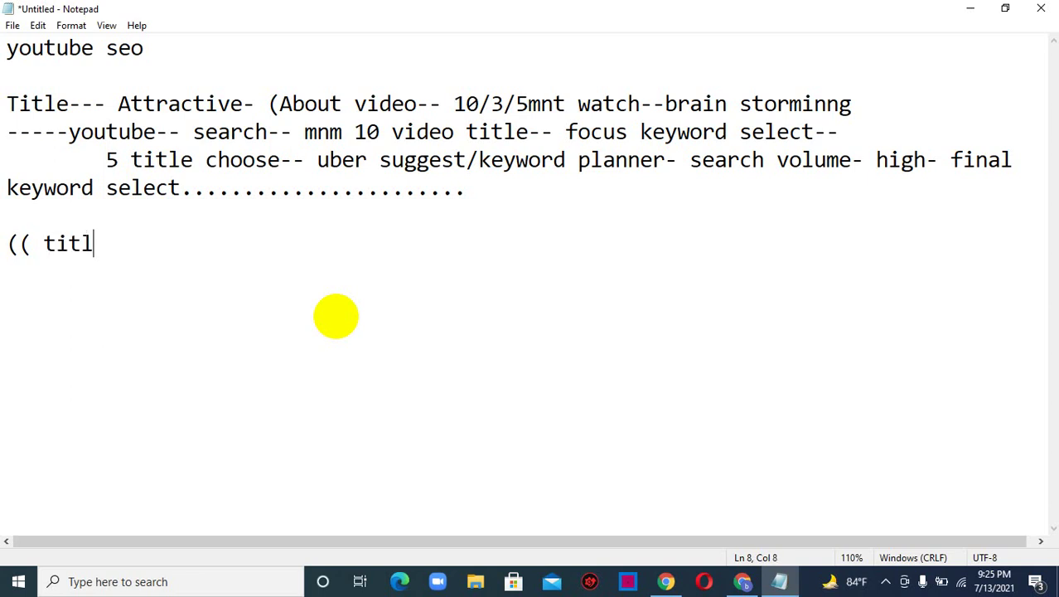
text(e- 100 corre)
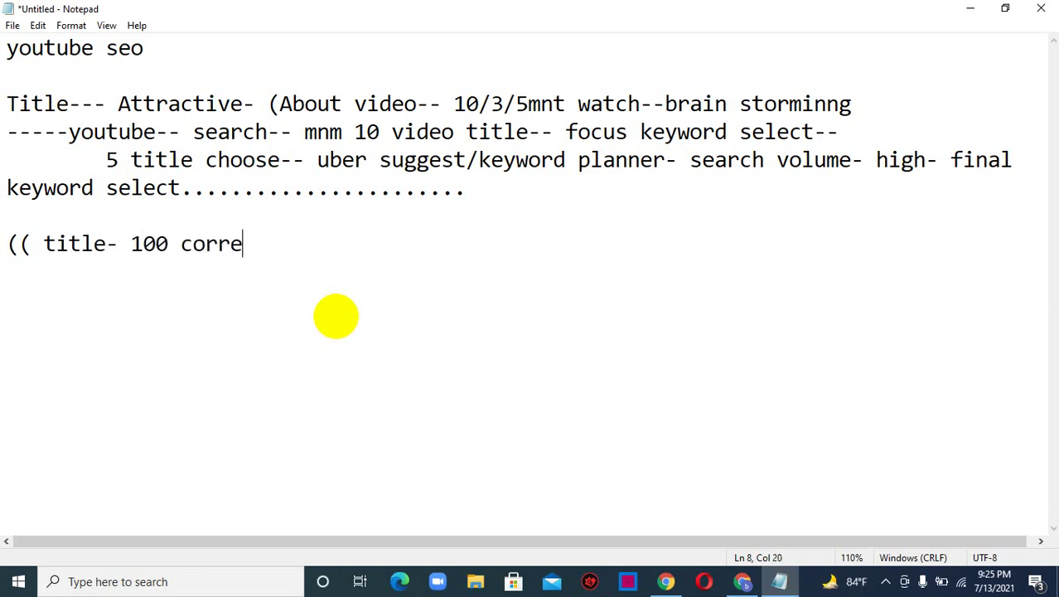
text(cter)
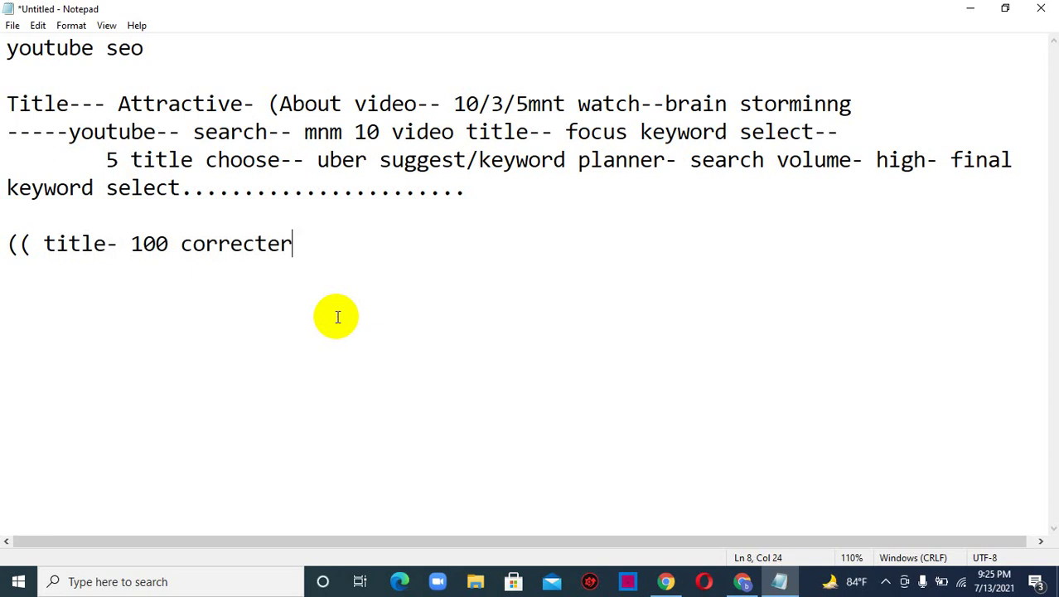
text(---- seo f)
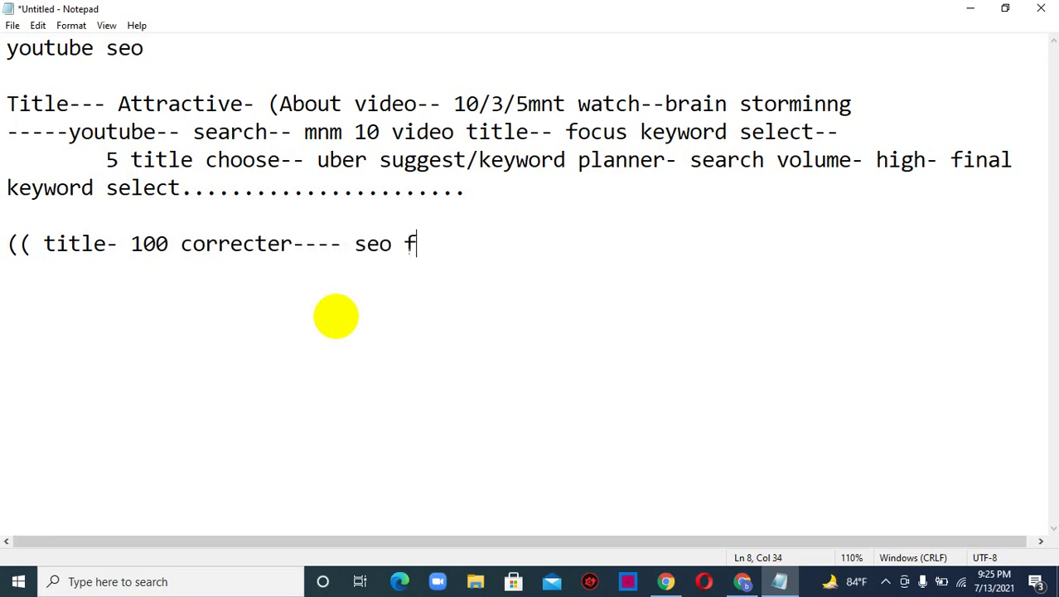
text(riendl)
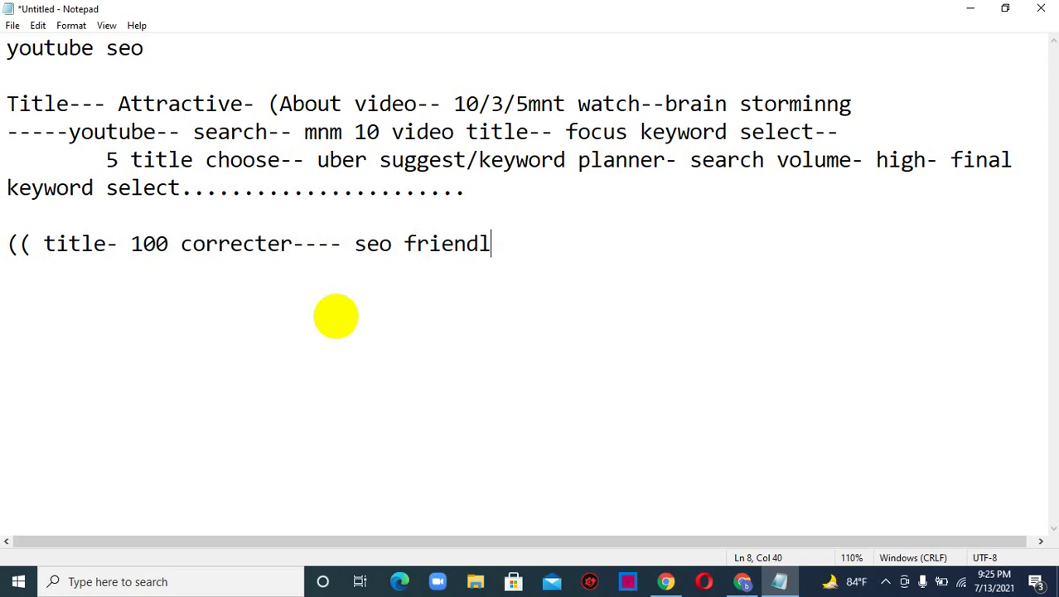
text(y 40-60)
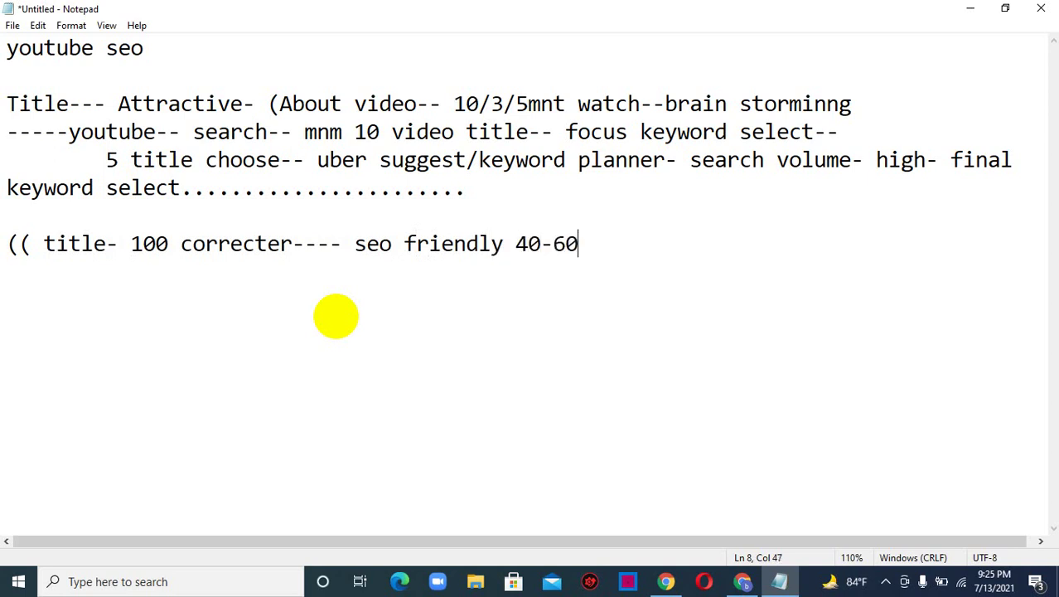
text( correcter)
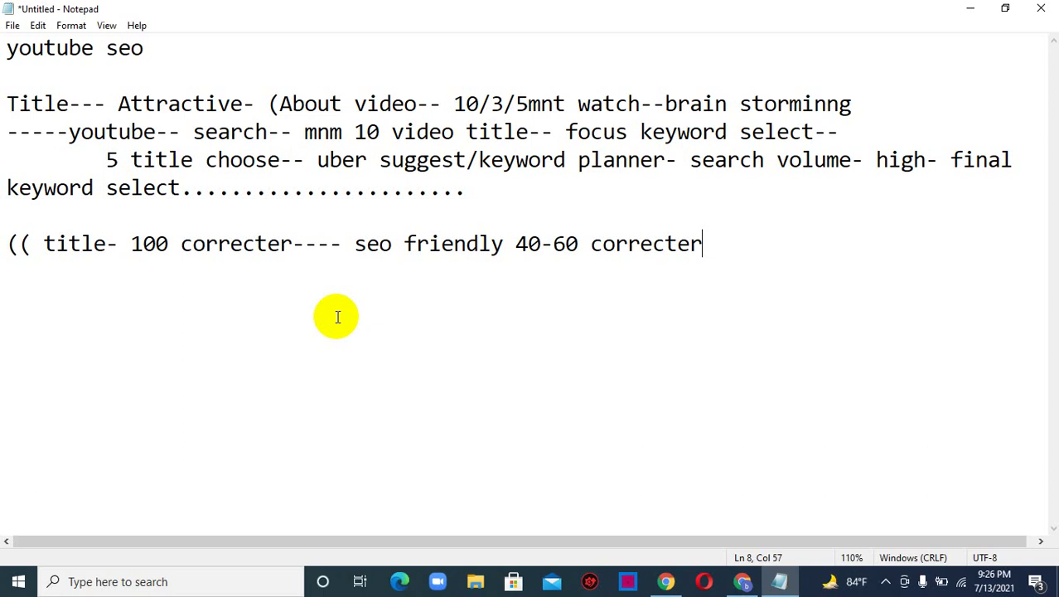
- Close the title-length line with '))' and start a new paragraph below it
text()))
key(Return)
key(Return)
- Write the line 'Description : Rules : 1. first word-- focus keyword' and indent a new line beneath it
text(Des)
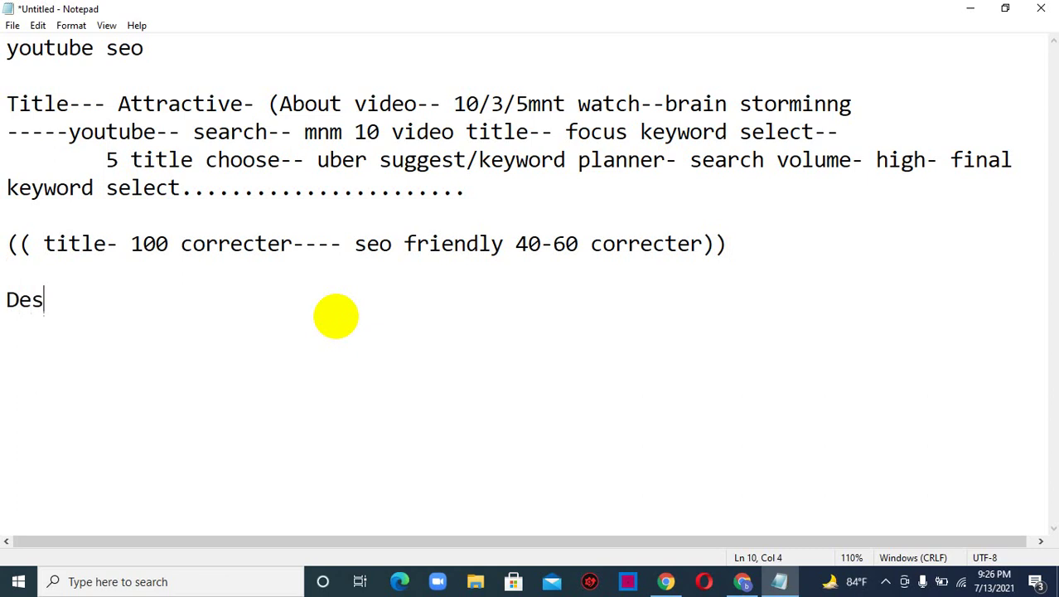
text(cripti)
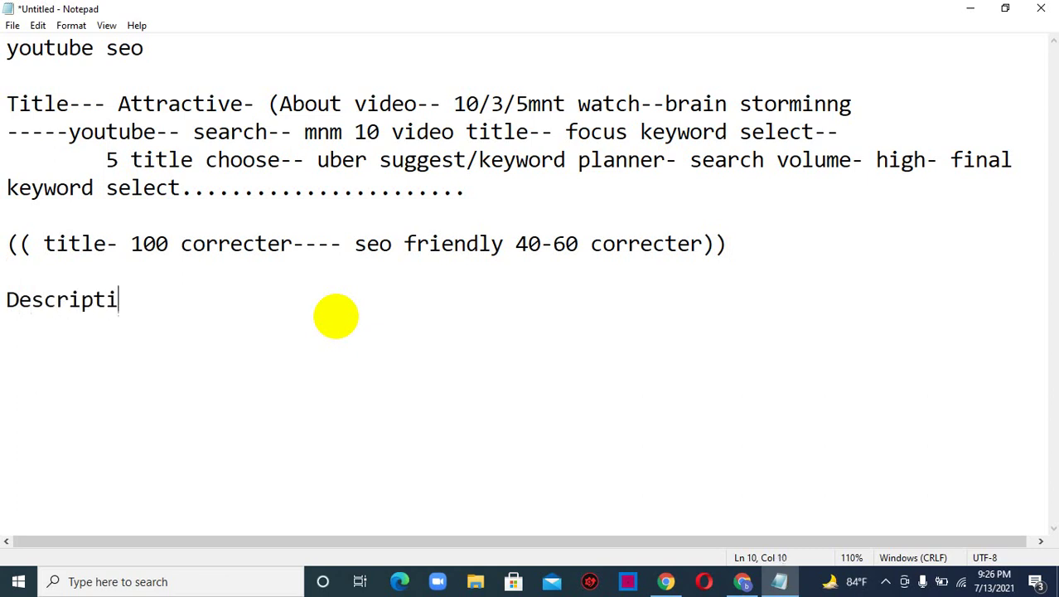
text(on : Ruls)
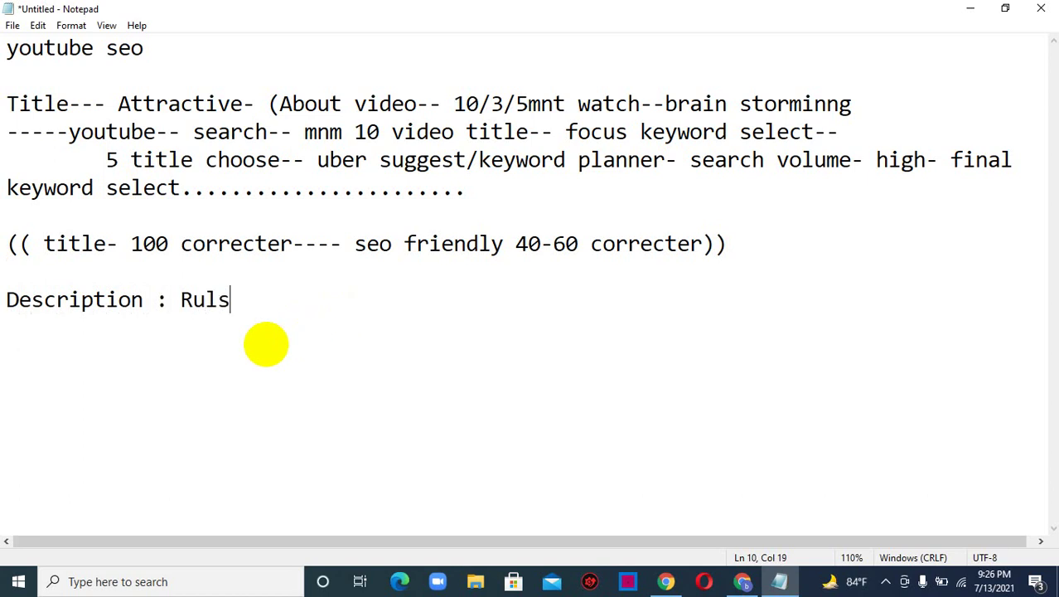
key(BackSpace)
text(es : 1. fir)
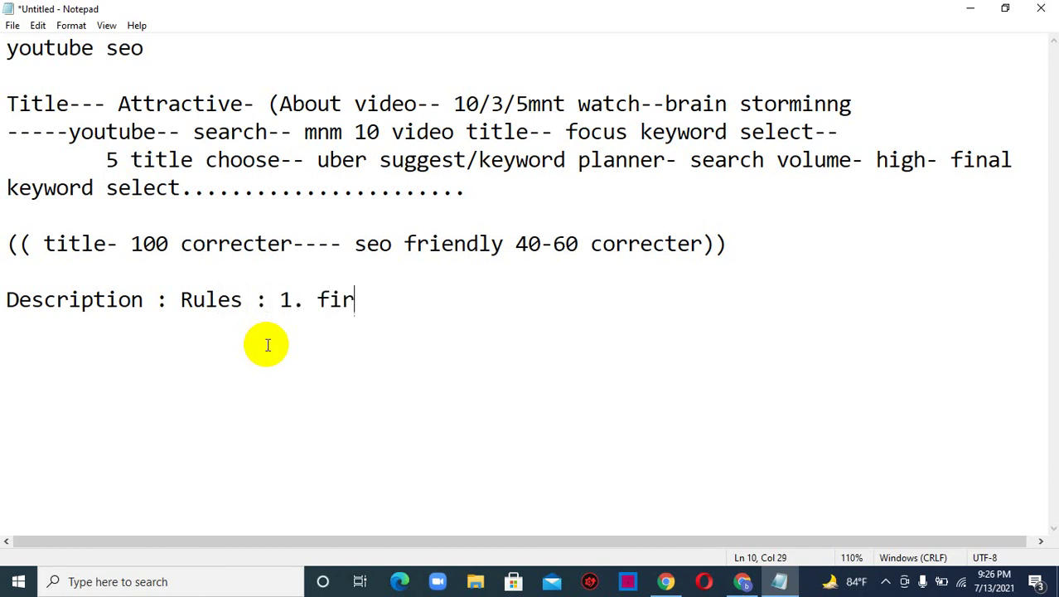
text(st s)
text(ide)
key(BackSpace)
text(fo)
key(BackSpace)
key(BackSpace)
key(BackSpace)
key(BackSpace)
key(BackSpace)
key(BackSpace)
key(BackSpace)
text(word)
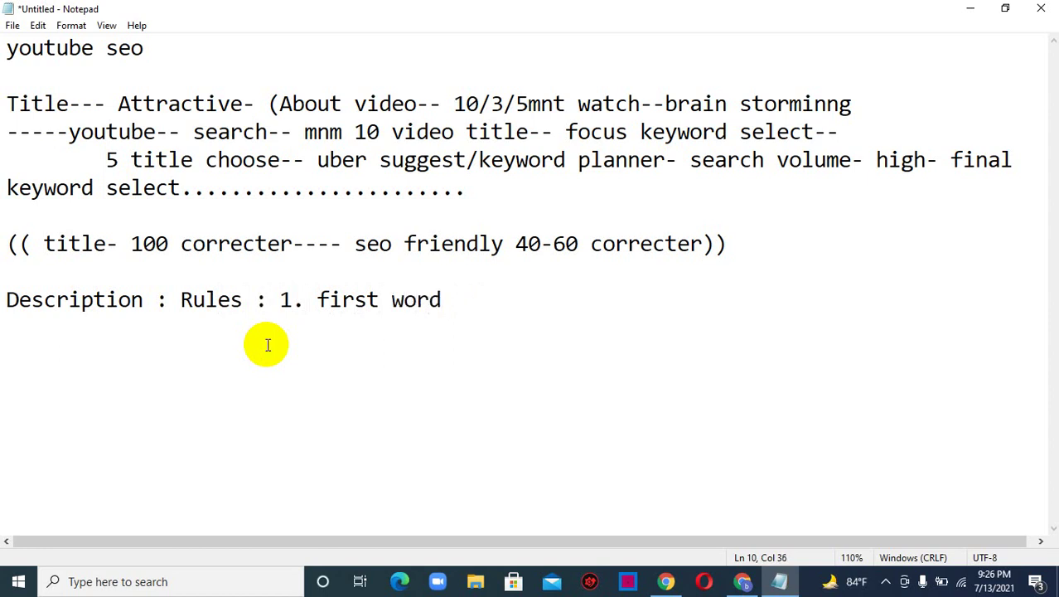
text(-- focu)
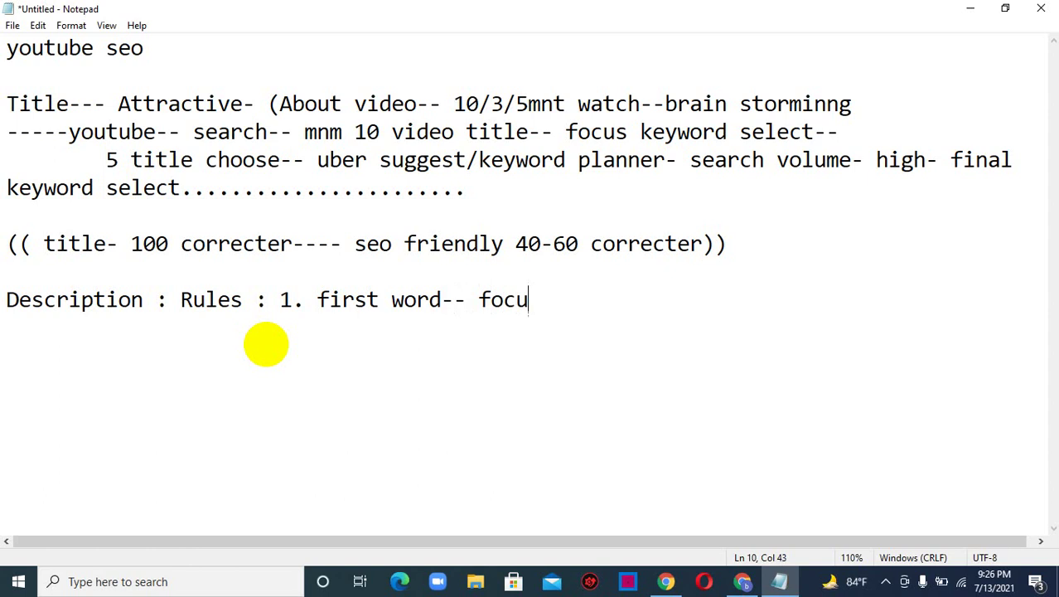
text(s key)
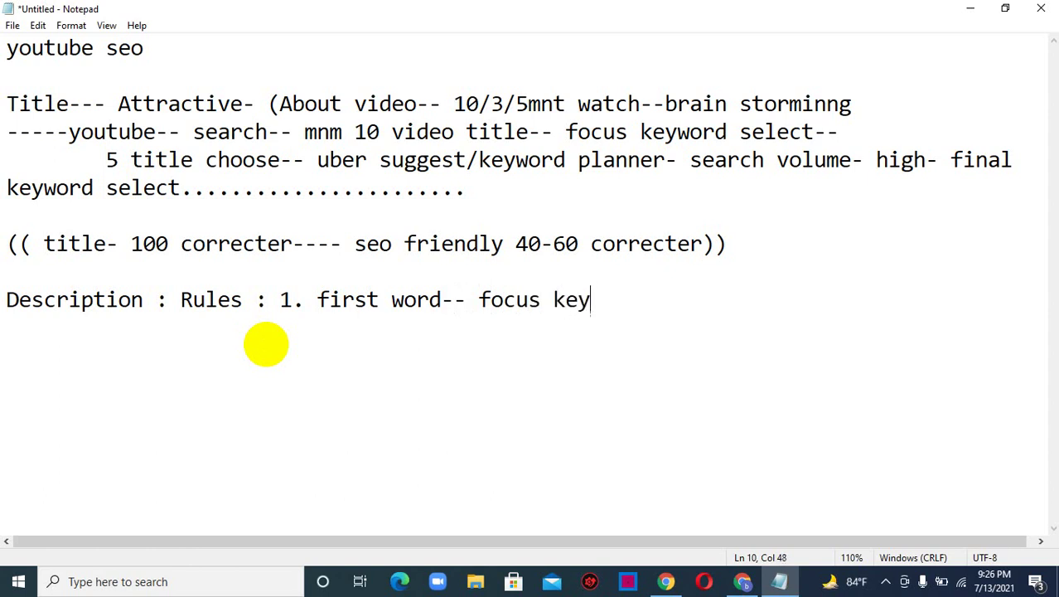
text(word)
key(Return)
key(Tab)
key(Tab)
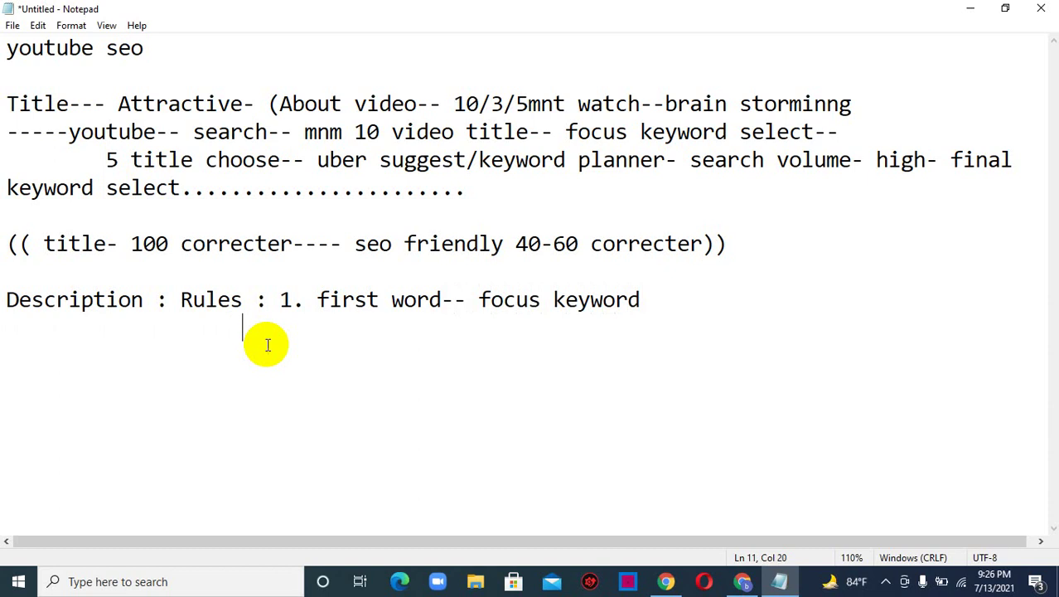
- Add rule 2 '2. 100-150 correcter (keyword)' aligned under rule 1
key(BackSpace)
text(2. 100-1)
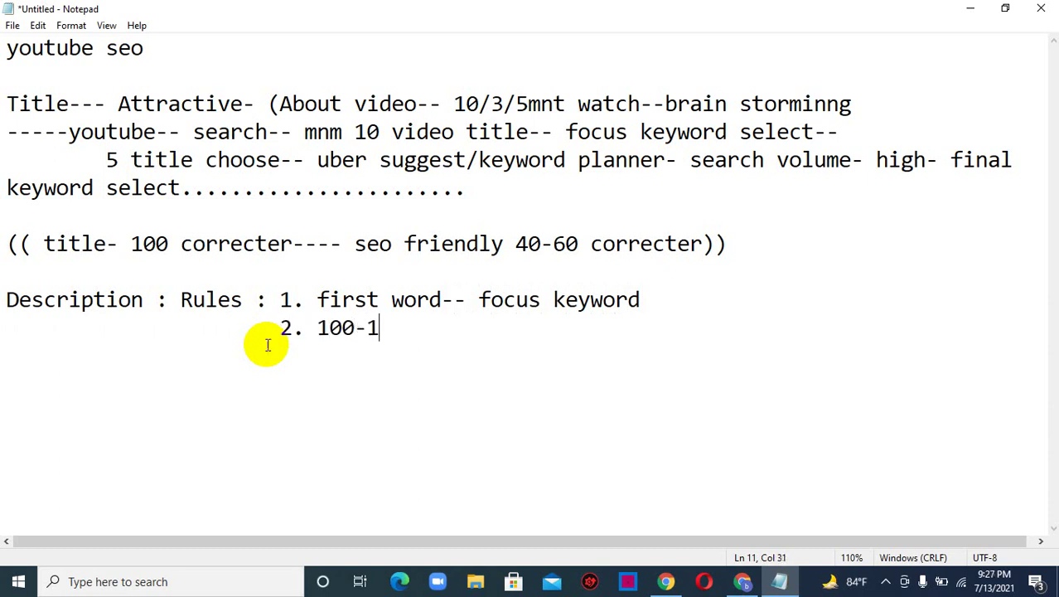
text(50 co)
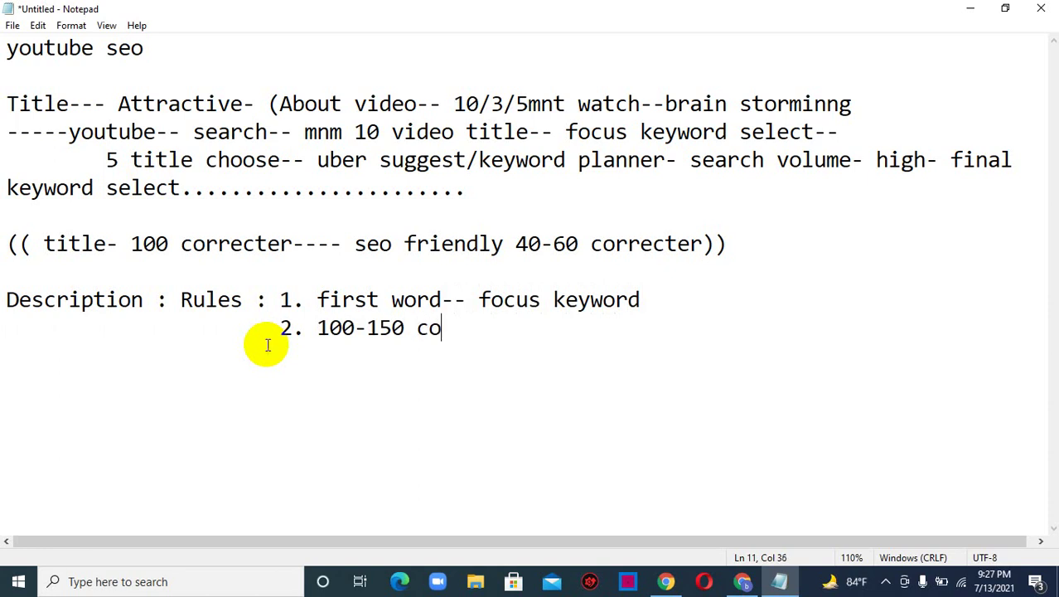
text(rrecter)
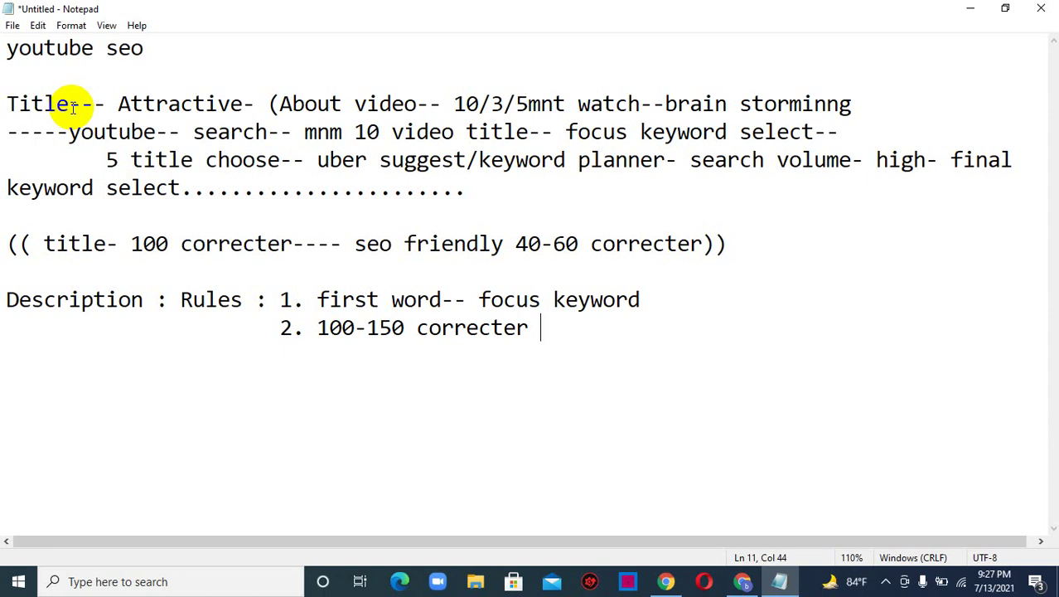
text((keywr)
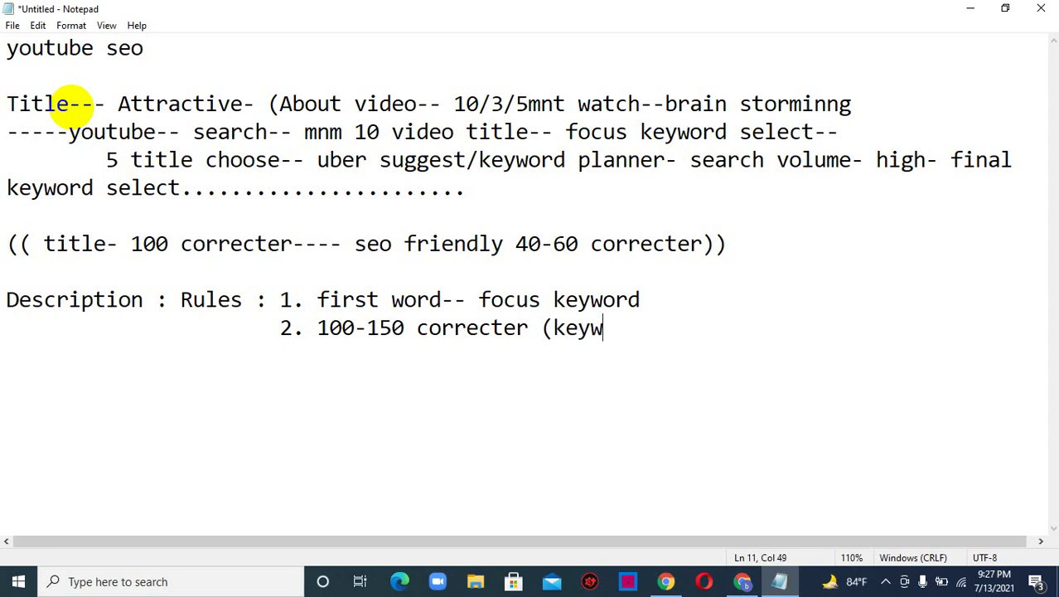
key(BackSpace)
text(ord))
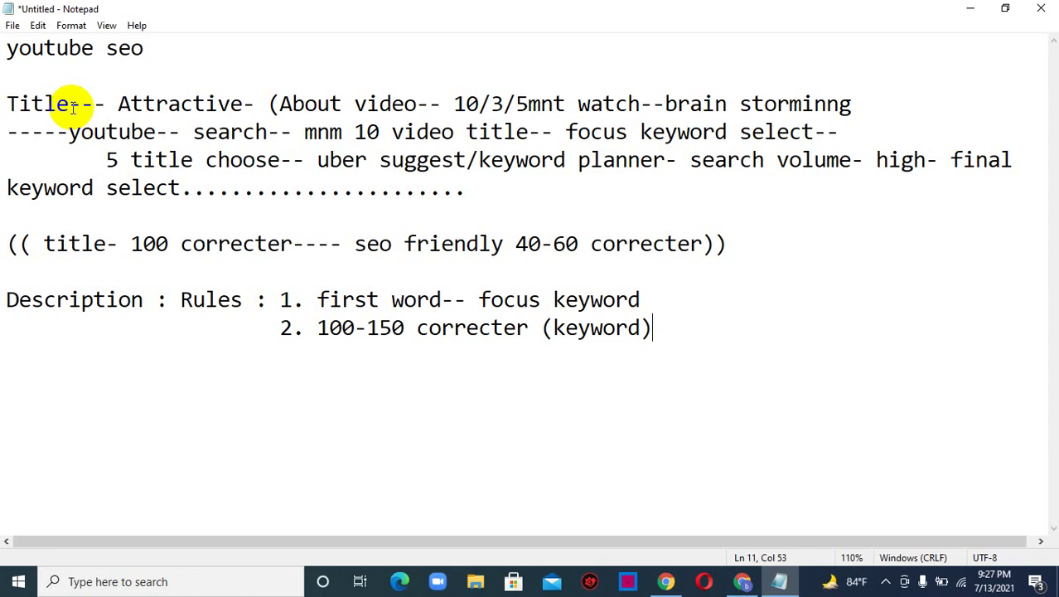
- Add rule 3 '3. minimum 3 times you have to use focus keyword ( title 3 times)'
key(Return)
key(BackSpace)
text(3. minimum 3 times you have to use )
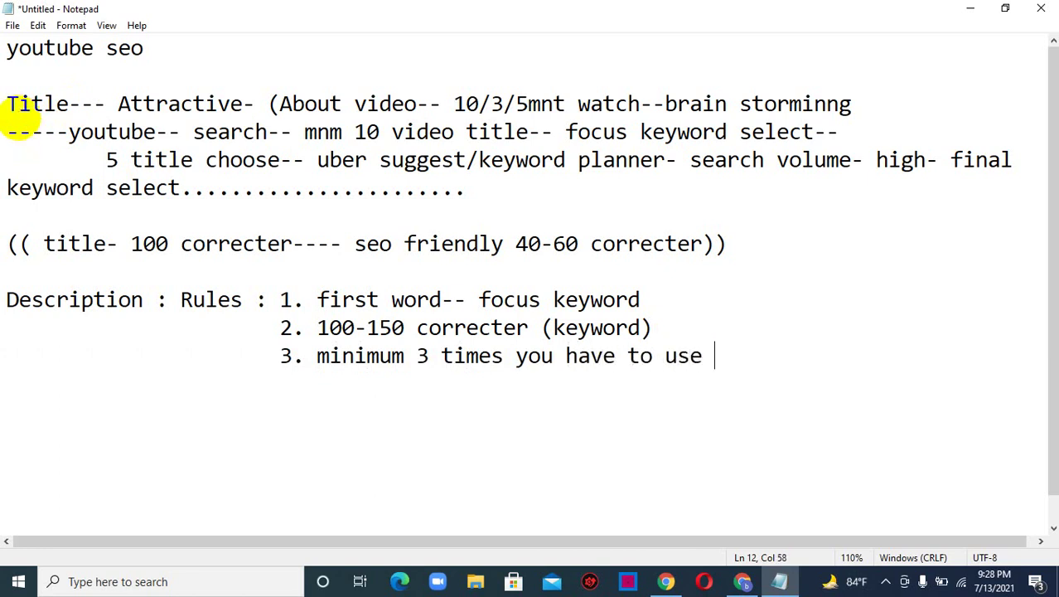
text(d)
key(BackSpace)
text(focus ke)
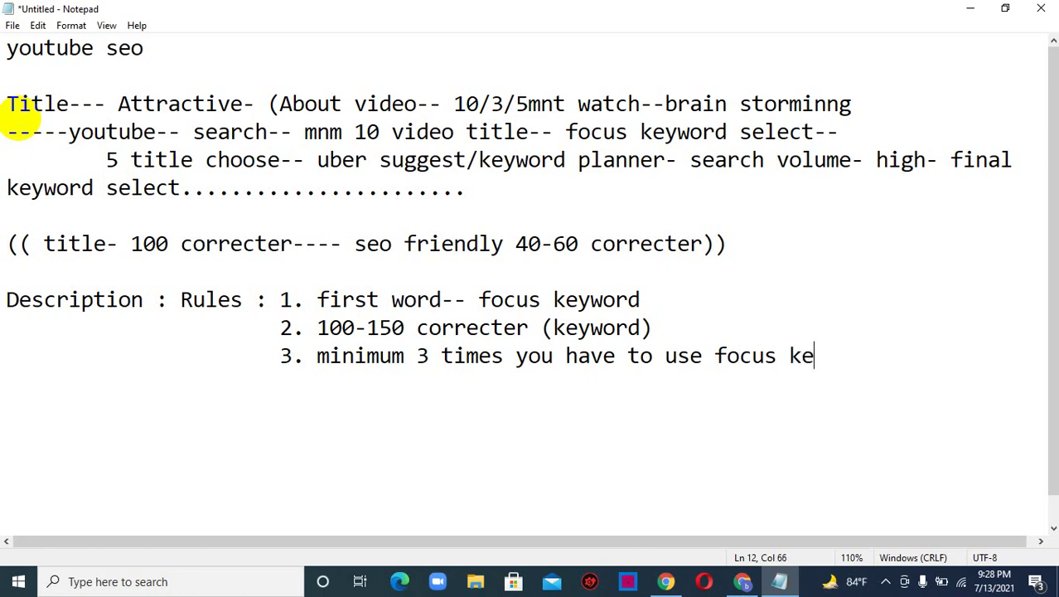
text(yword)
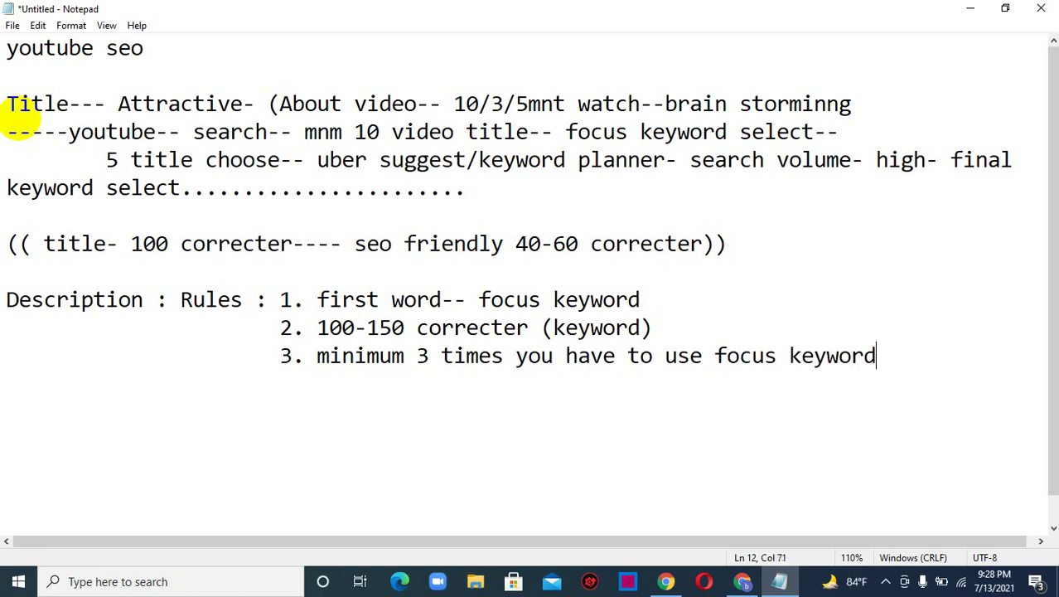
text( ( title 3 ti)
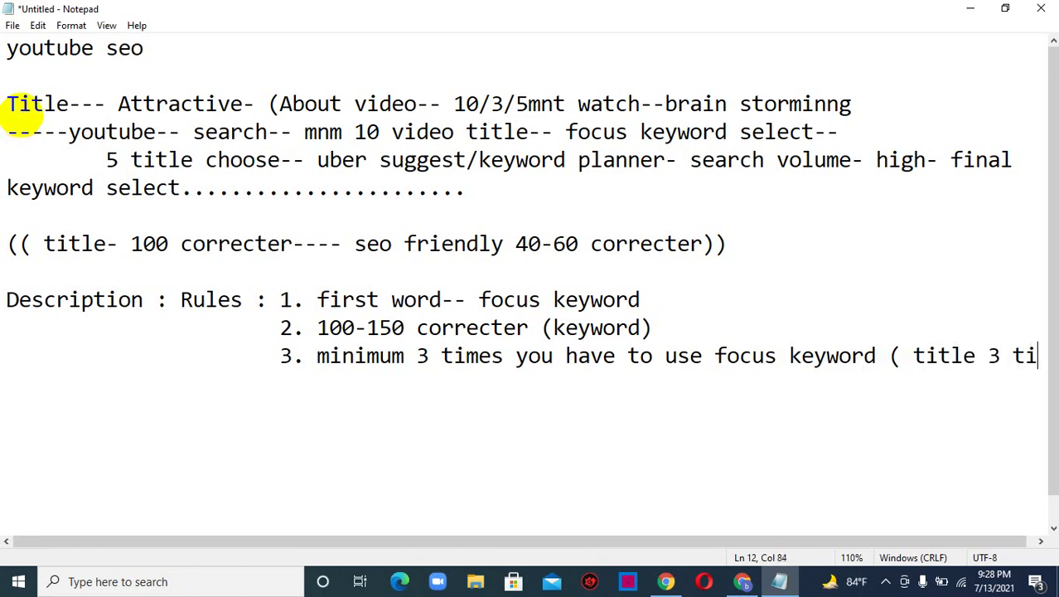
text(mes)
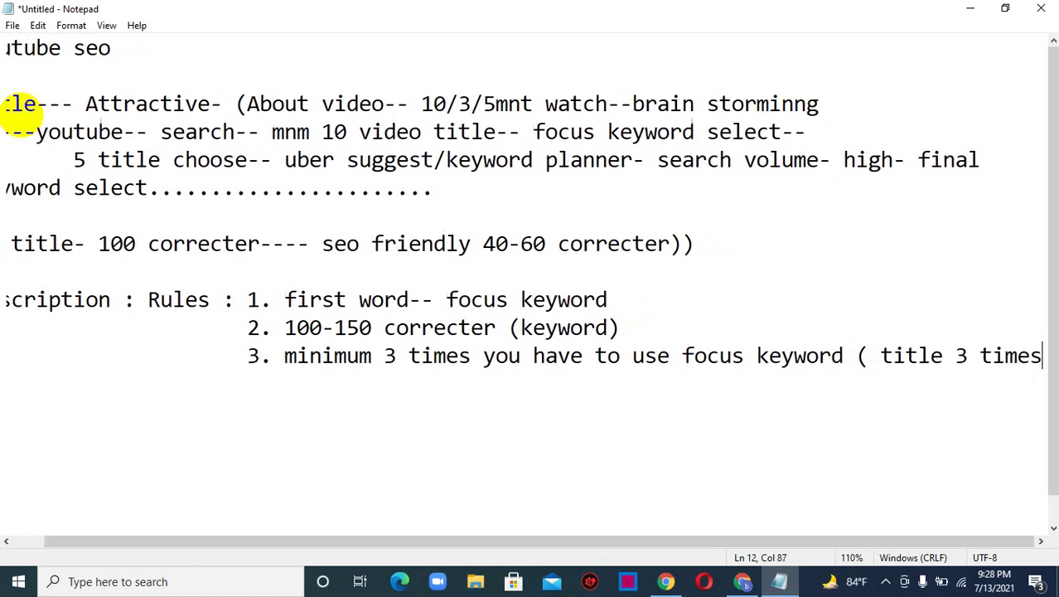
text())
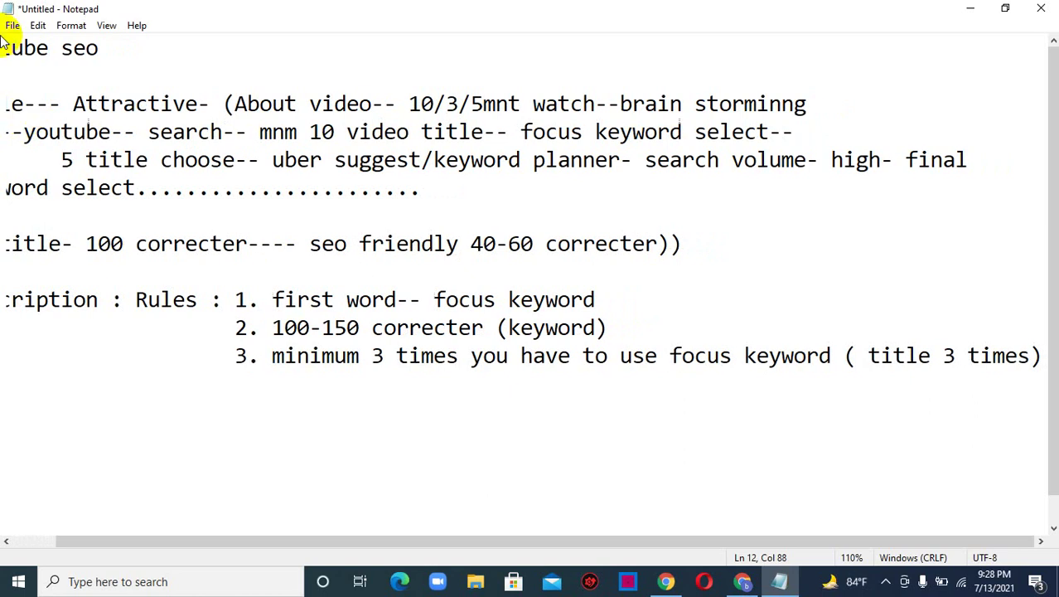
click(12, 25)
- Reduce the Notepad font size from 20 to 16 points
mouse_move(38, 25)
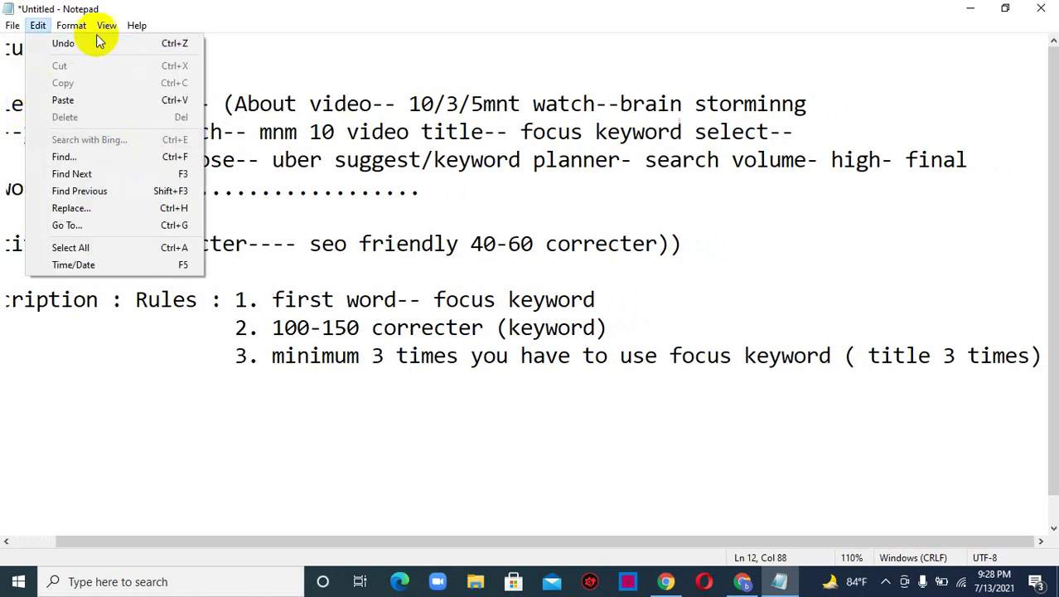
click(94, 62)
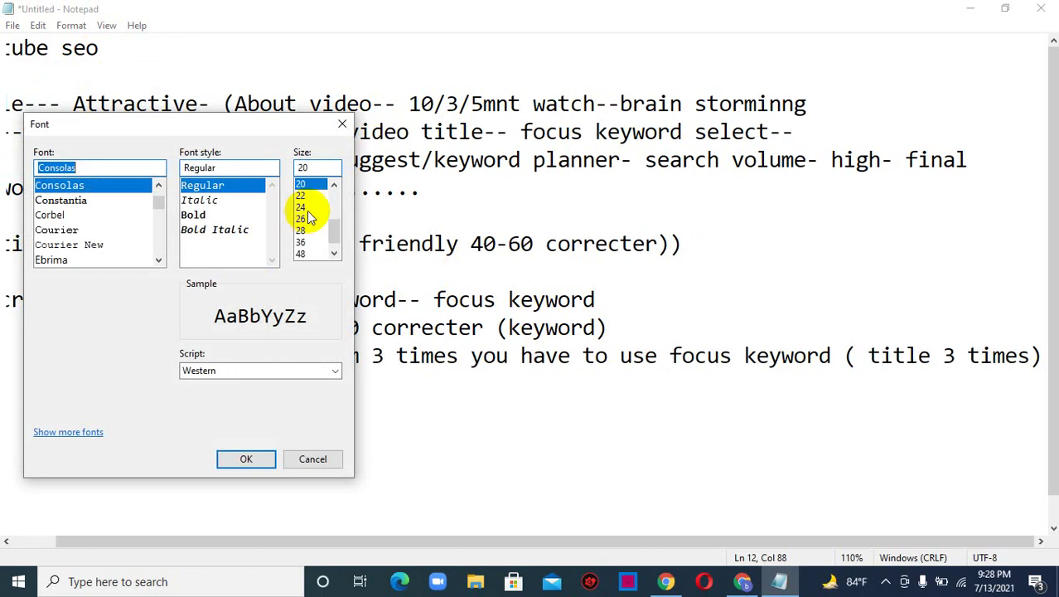
drag(336, 224, 335, 217)
click(314, 196)
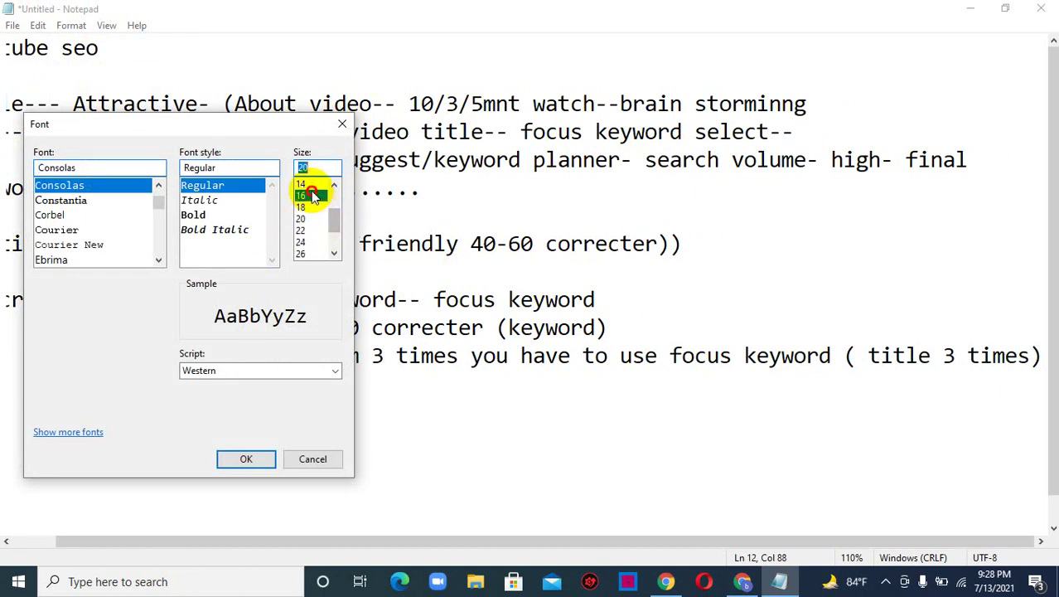
click(247, 458)
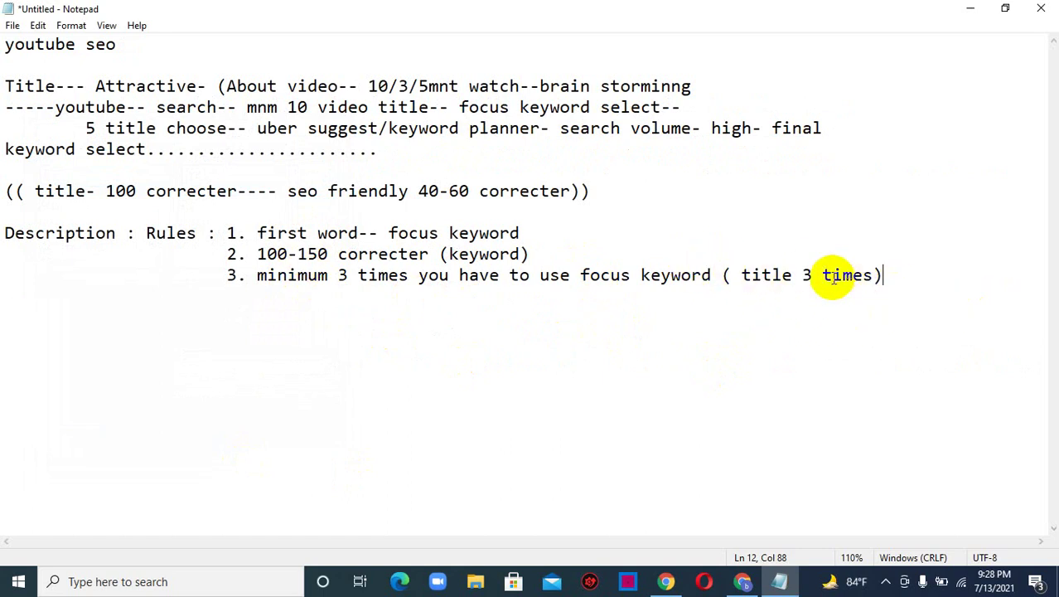
- Insert 'paste' into rule 3 so it reads '( title paste 3 times)'
click(794, 274)
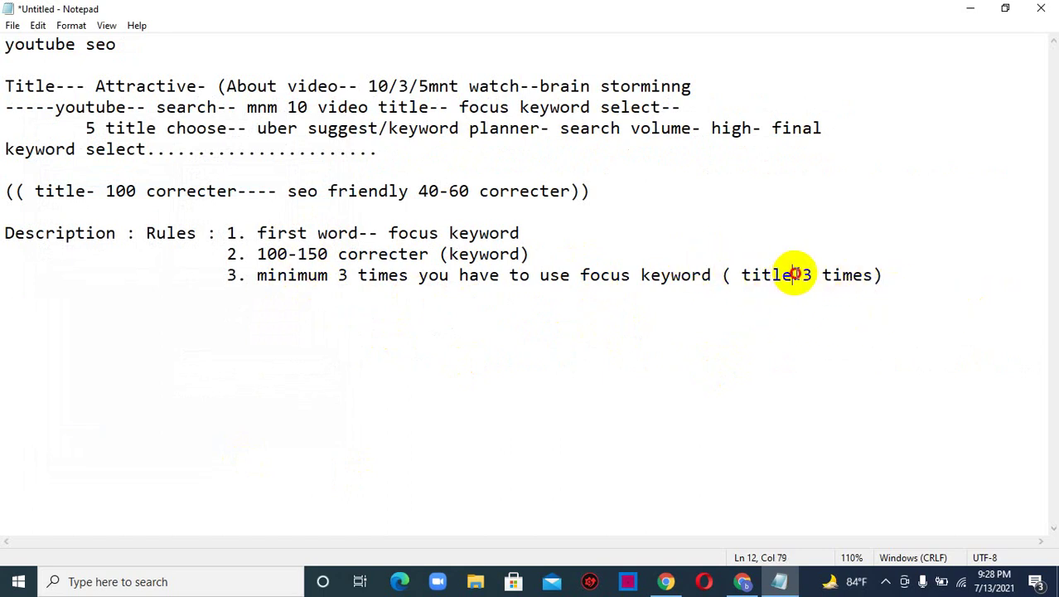
text(aste)
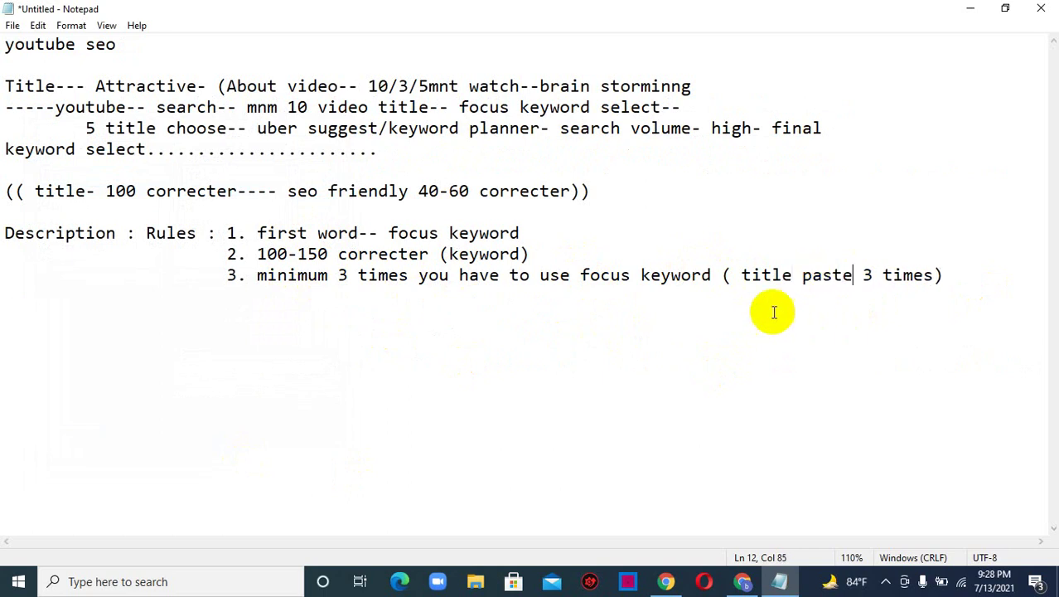
click(968, 280)
- Add rule 4 '4.bold the main keyword', correcting the 'keyord' typo
key(Return)
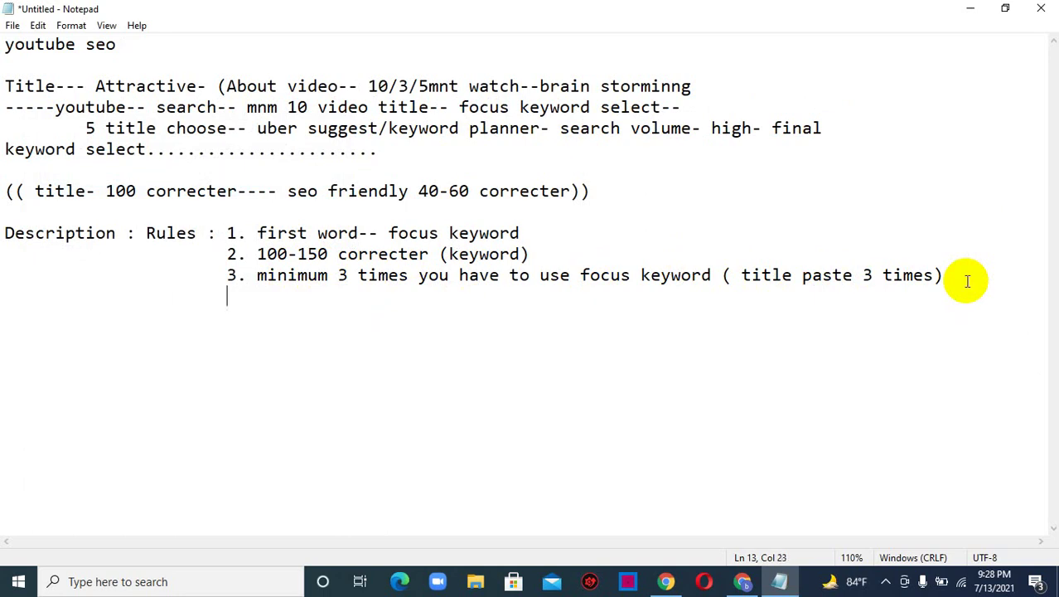
text(4.bold the ma)
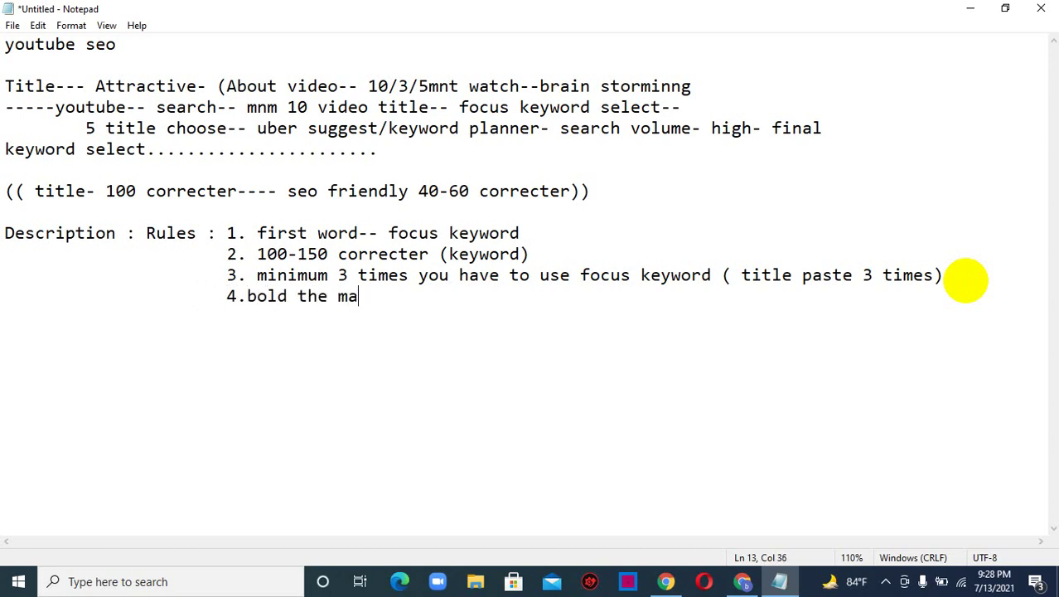
text(in keyord)
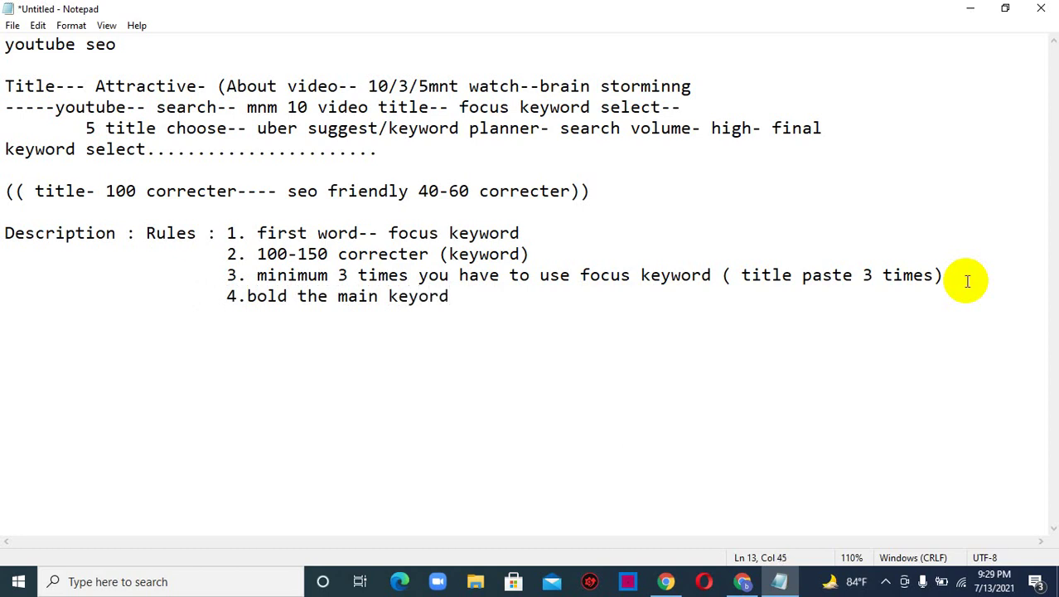
key(BackSpace)
key(BackSpace)
key(BackSpace)
text(word)
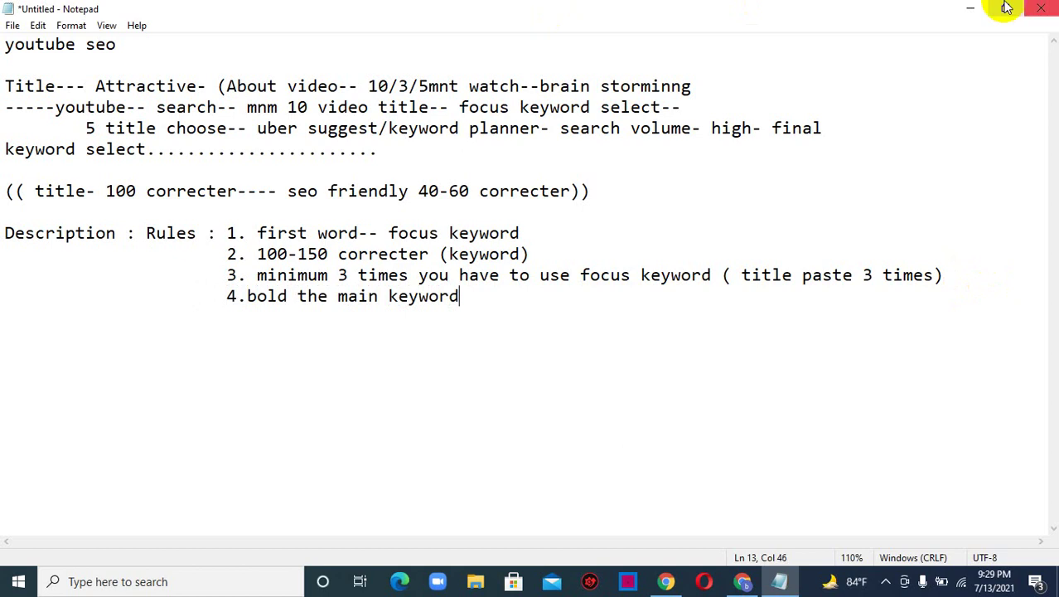
- Admit the waiting participant in Google Meet and bring the Notepad notes back
click(967, 10)
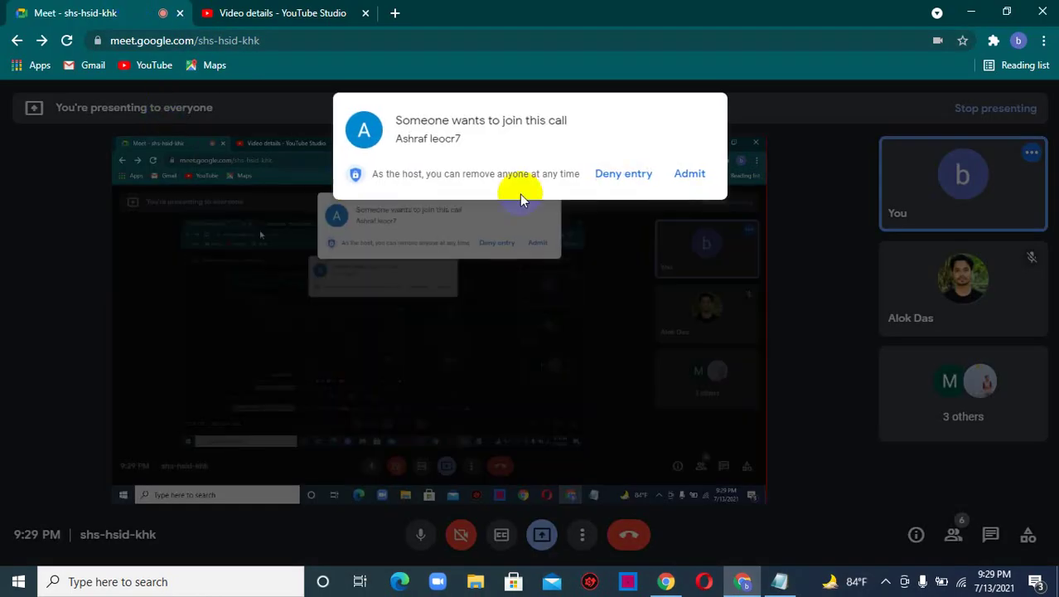
click(686, 175)
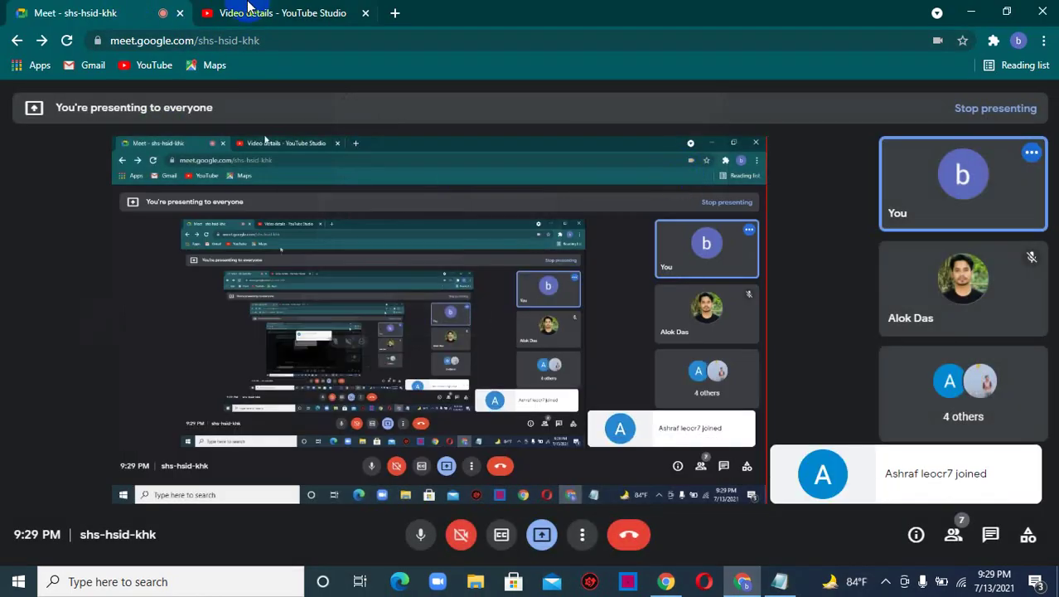
mouse_move(779, 581)
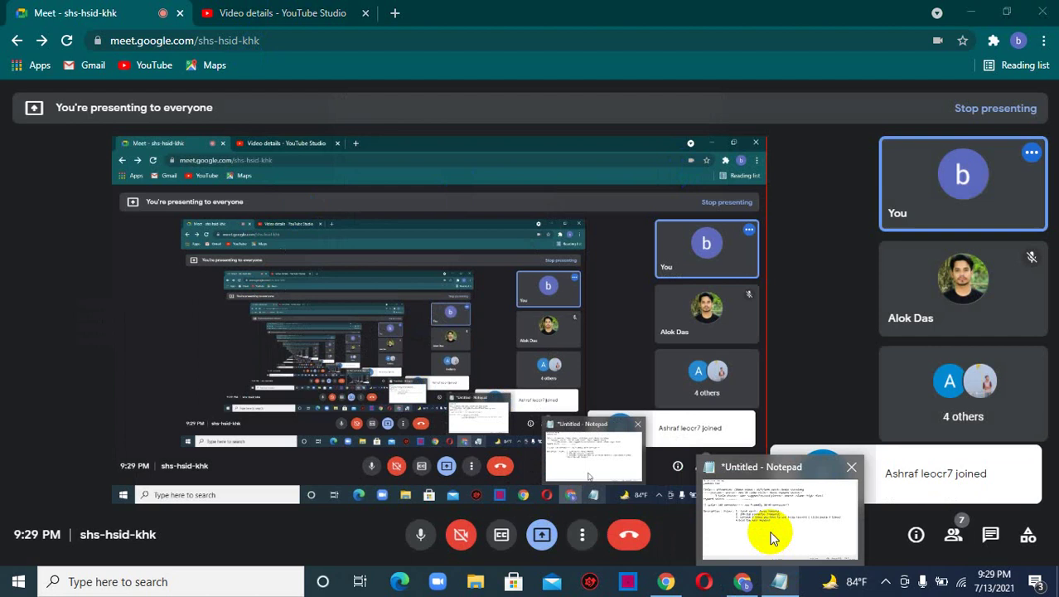
click(762, 526)
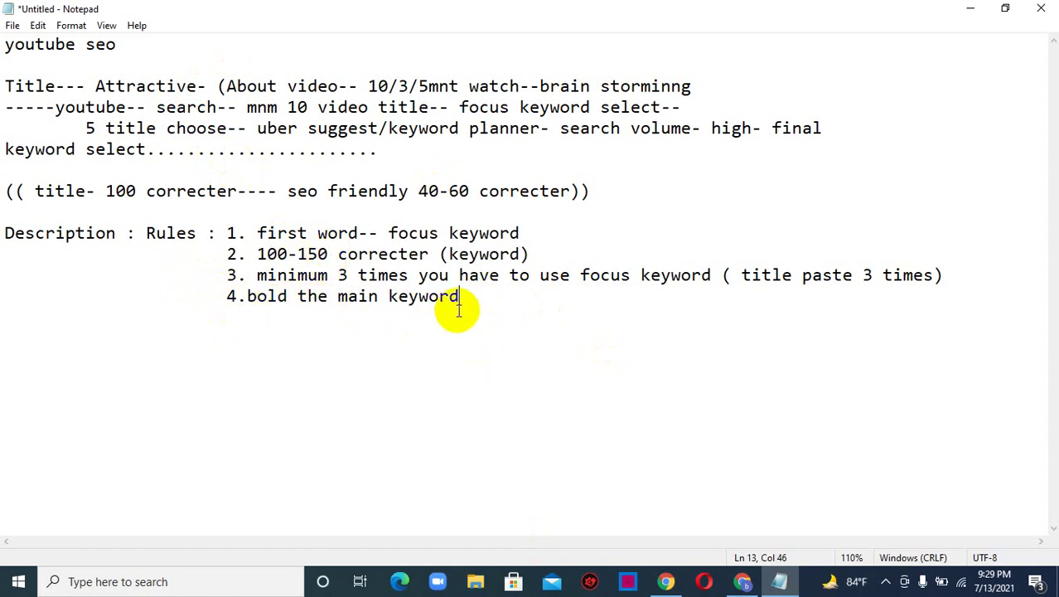
- Append '(ctrl+B)' to the end of rule 4
key(Return)
click(470, 299)
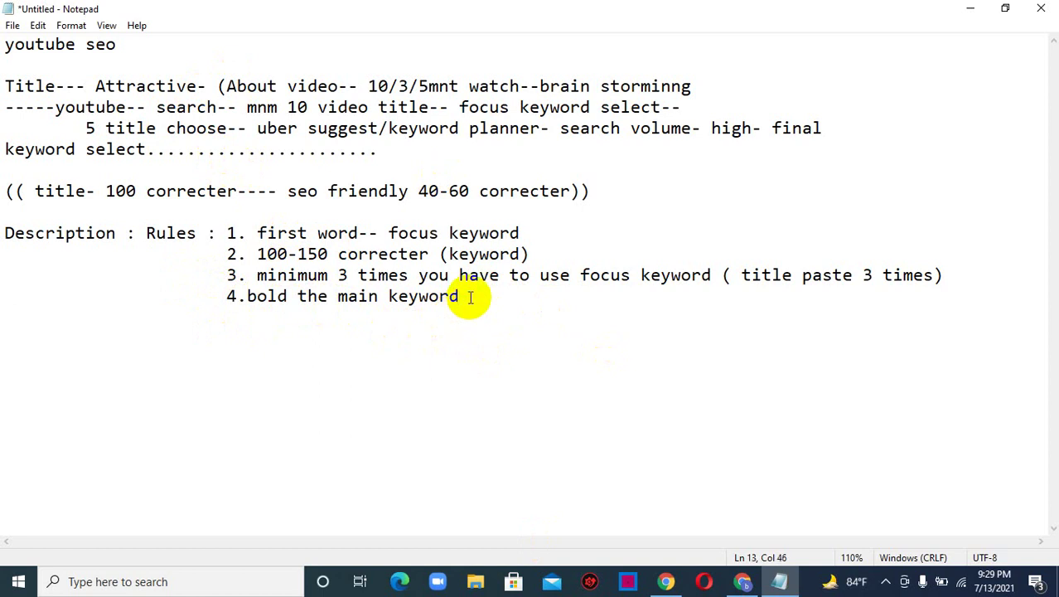
text((ctrl+)
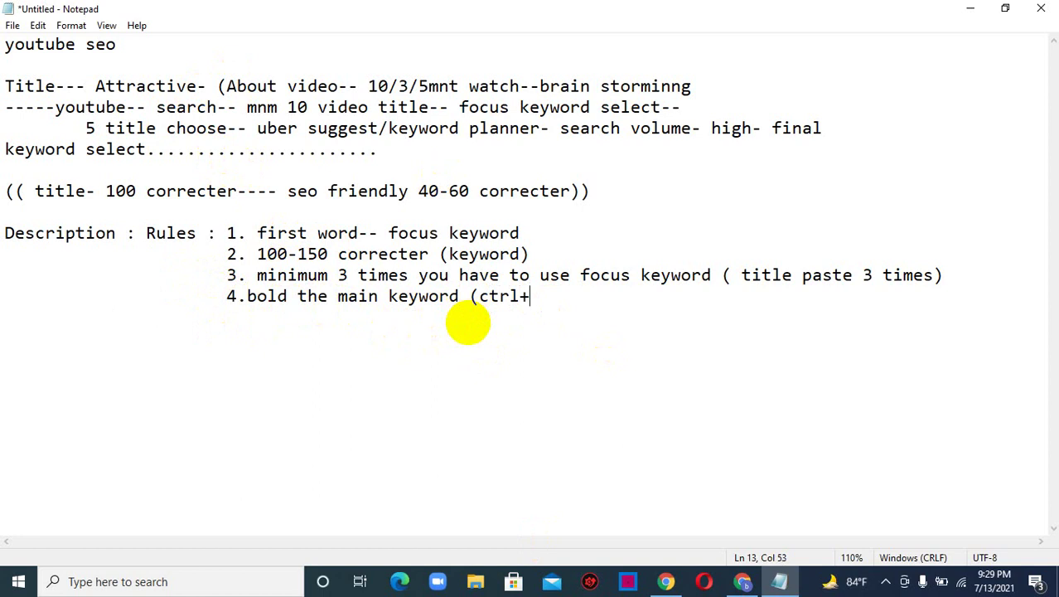
text(B))
- Add rule 5 '5. minimum 10 times link use' on a new indented line
key(Return)
text(5)
key(BackSpace)
key(BackSpace)
text(5. mi)
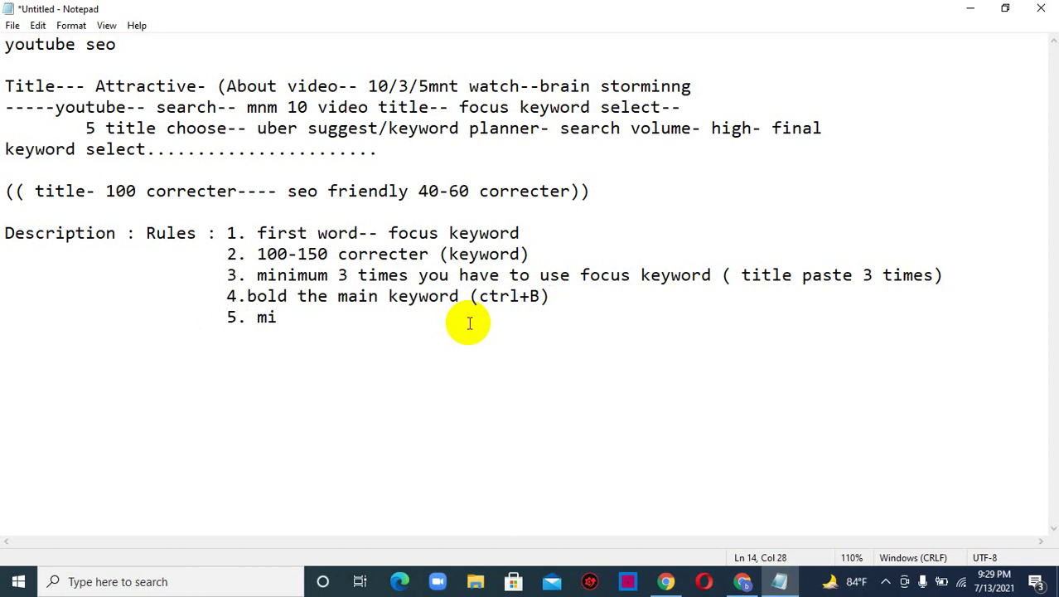
text(nimum 10 times )
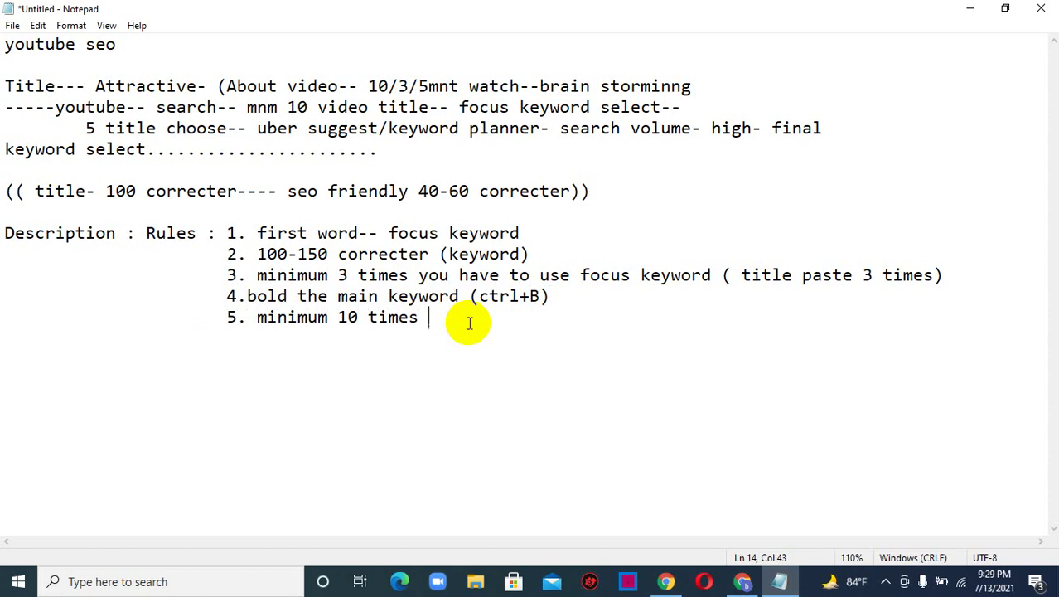
text(link use)
- Add rule 6 '6.gretings' on the next line
key(Return)
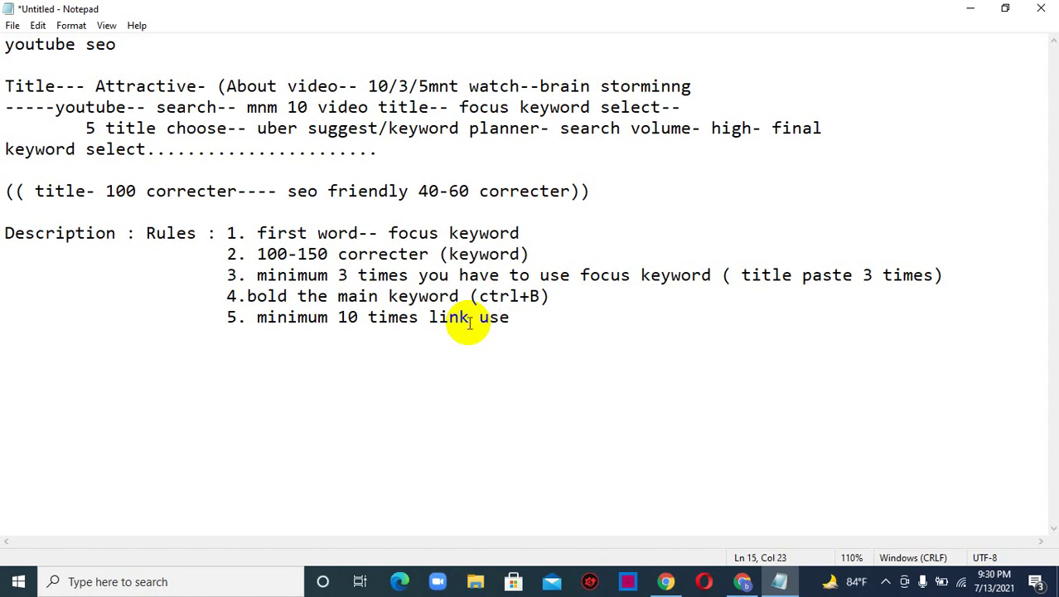
text(6.)
text(gretinf)
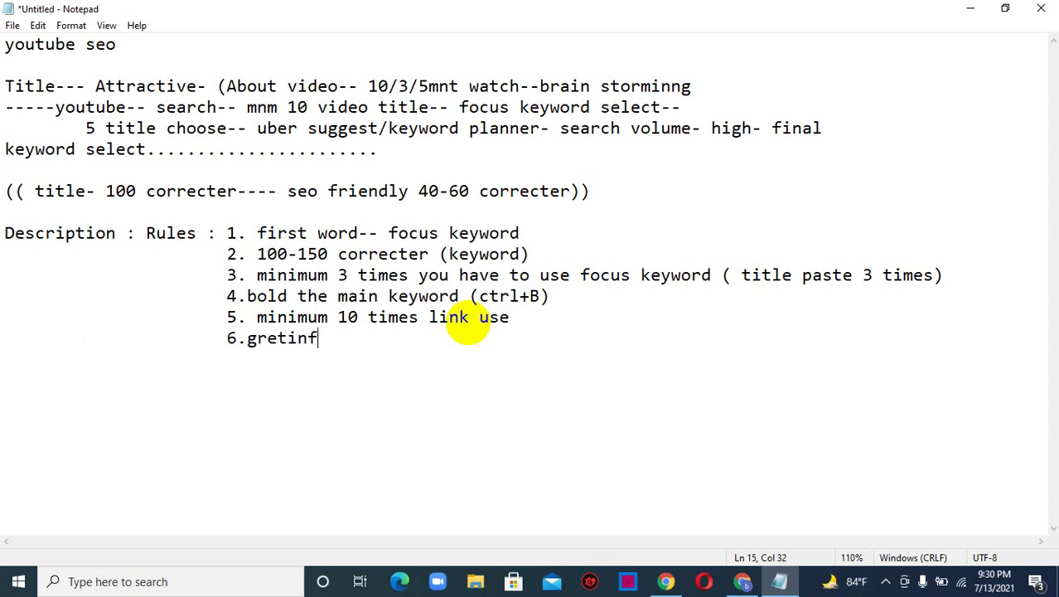
key(BackSpace)
text(gs)
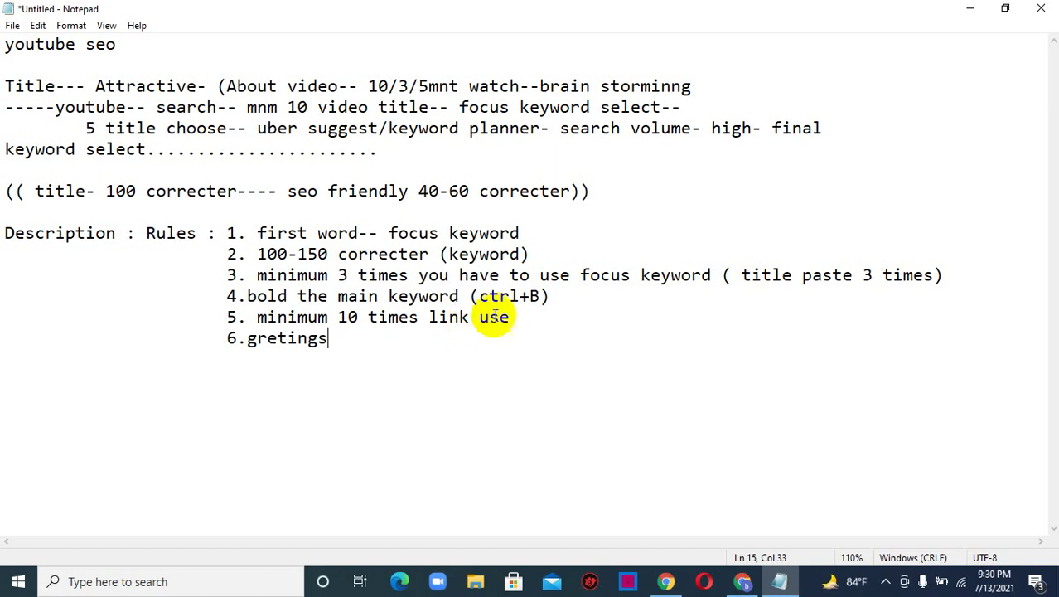
- Extend rule 5 with '( subscribe link+others video+ social media link)'
click(510, 318)
text(( )
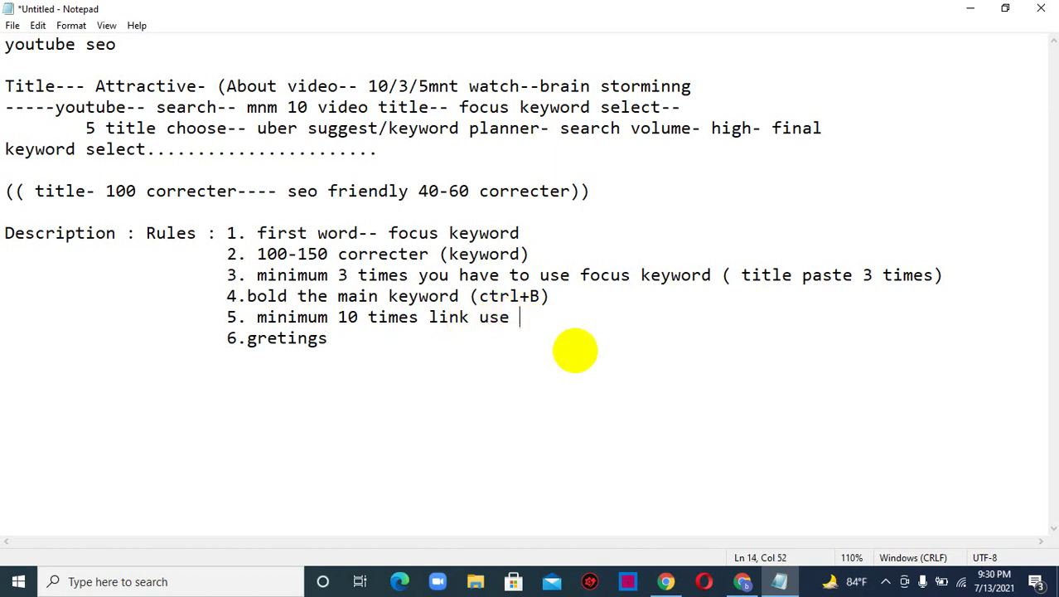
text(subscr)
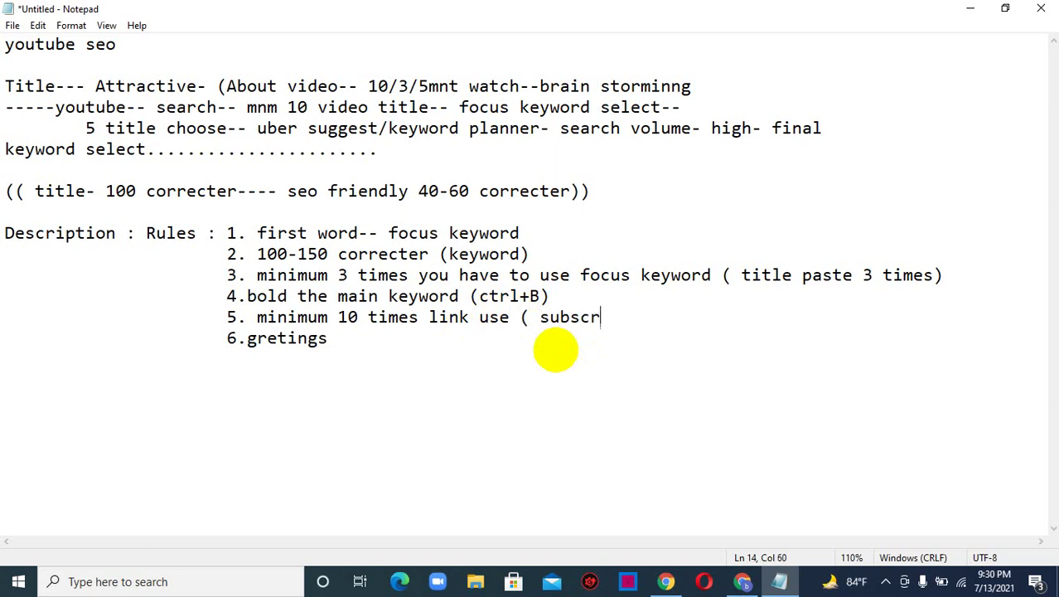
text(ibe li)
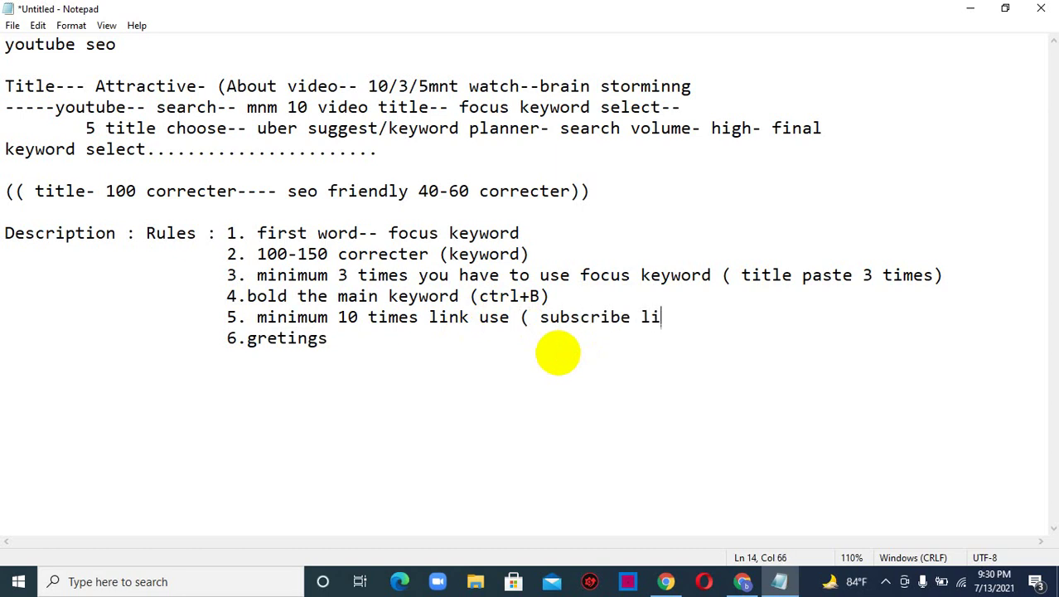
text(nk+)
key(BackSpace)
text(others)
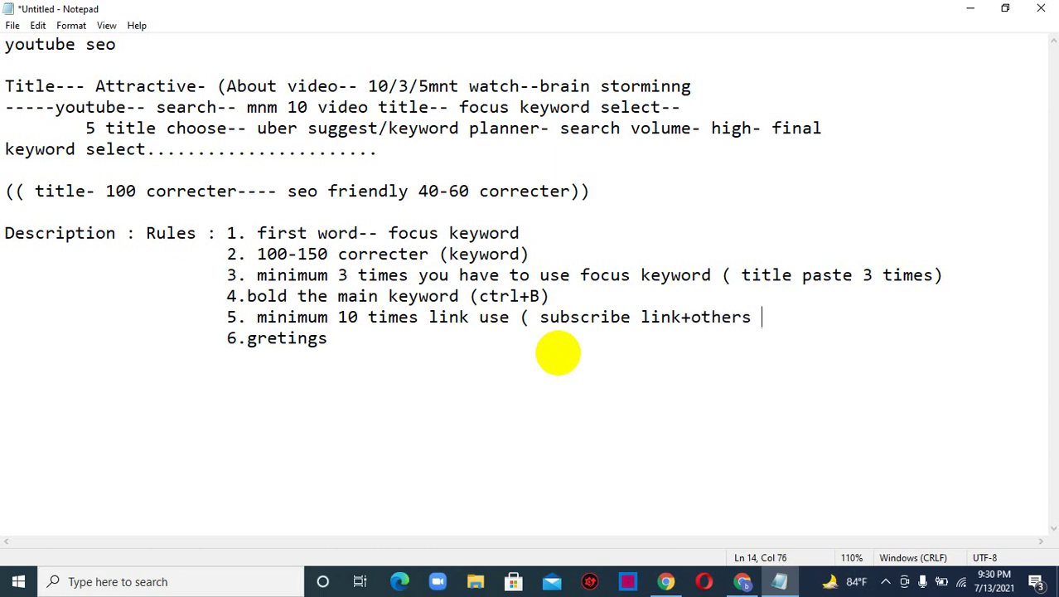
text( vido)
key(BackSpace)
text(eo)
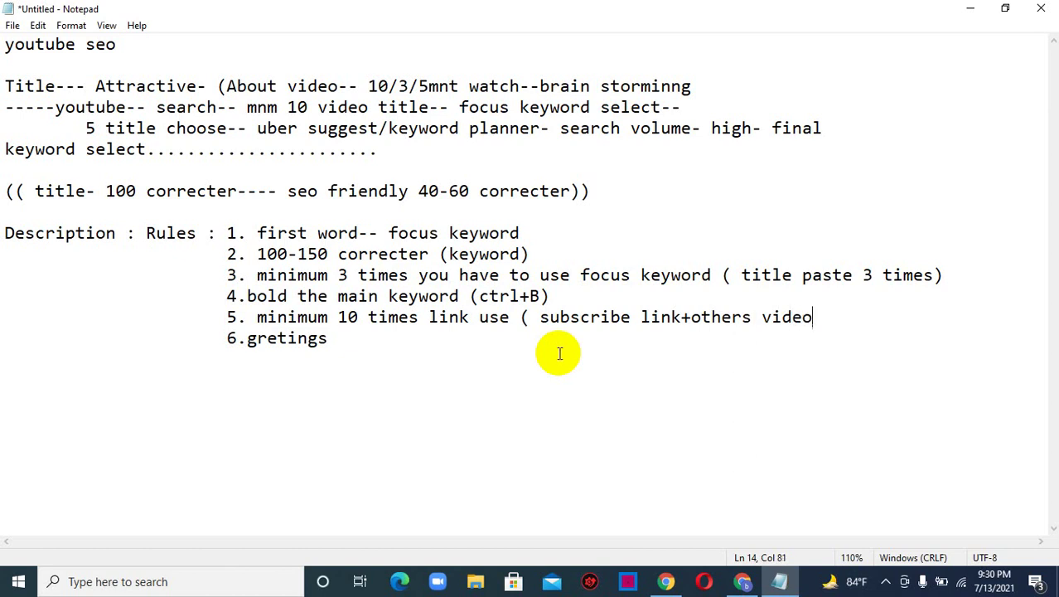
text(+)
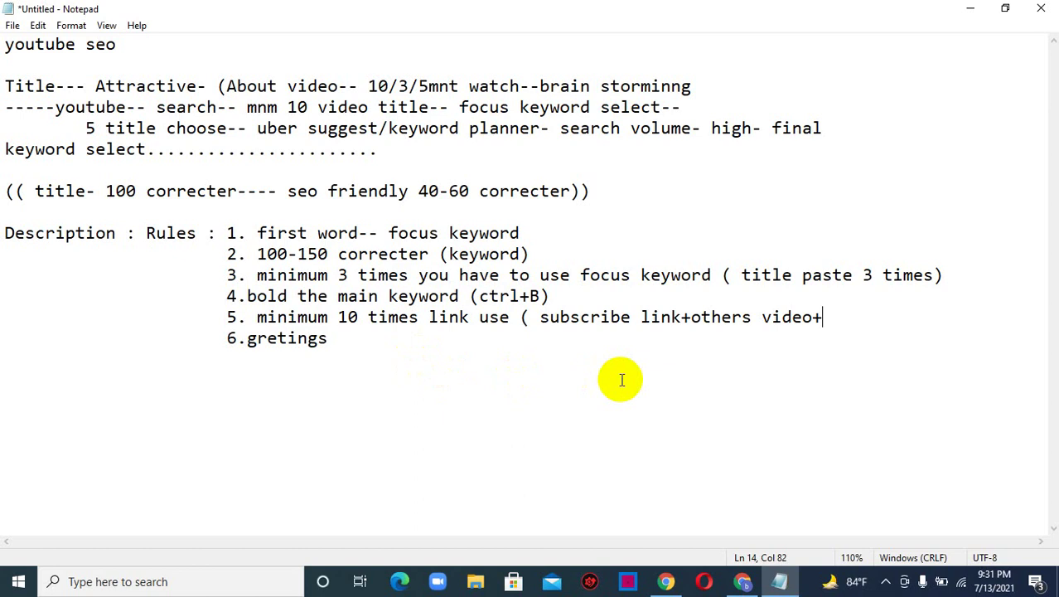
click(355, 339)
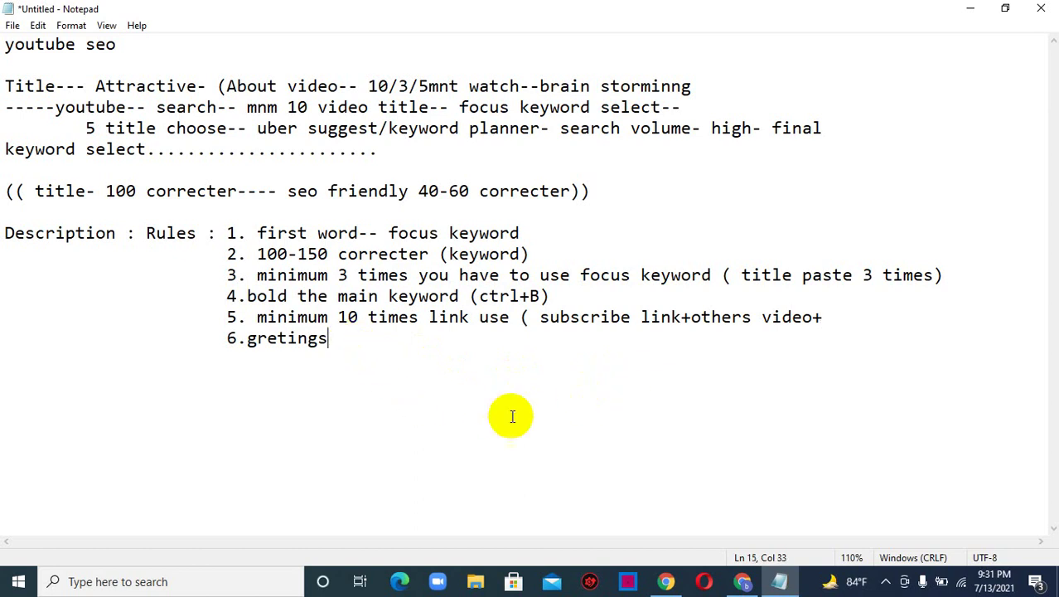
click(837, 319)
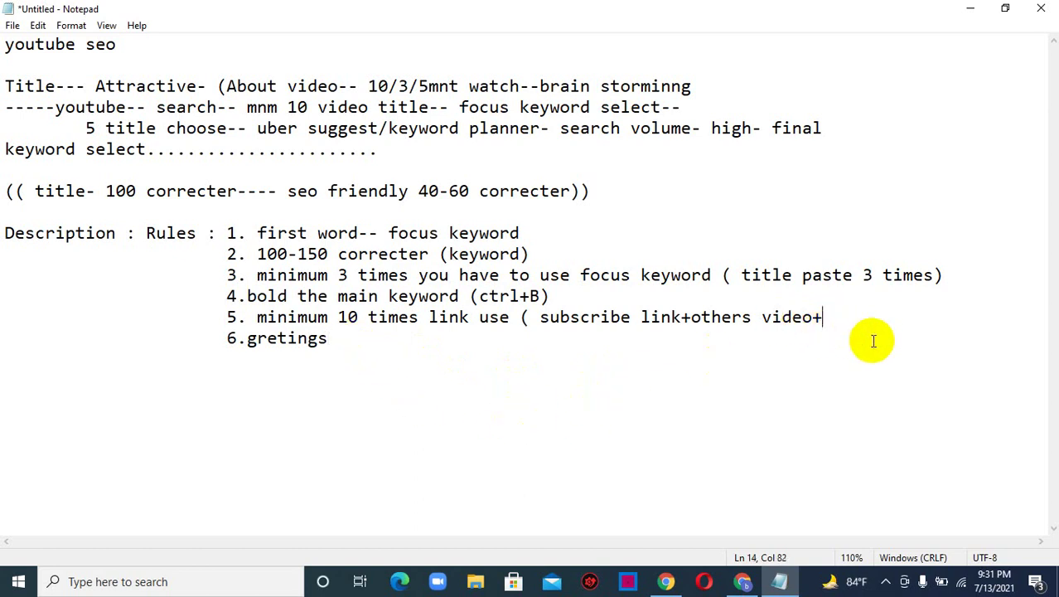
text(socia)
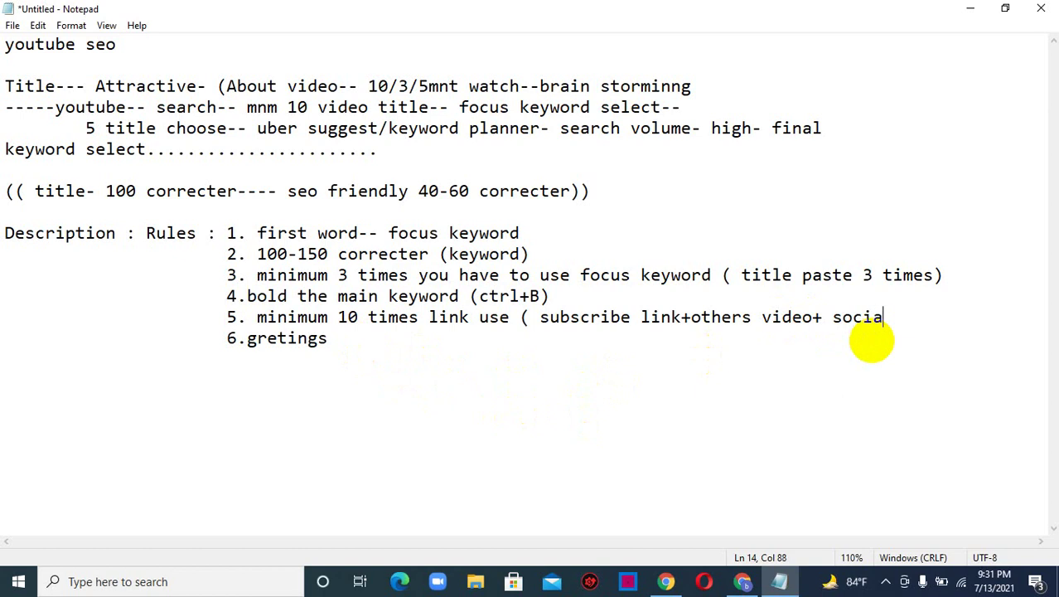
text(l media )
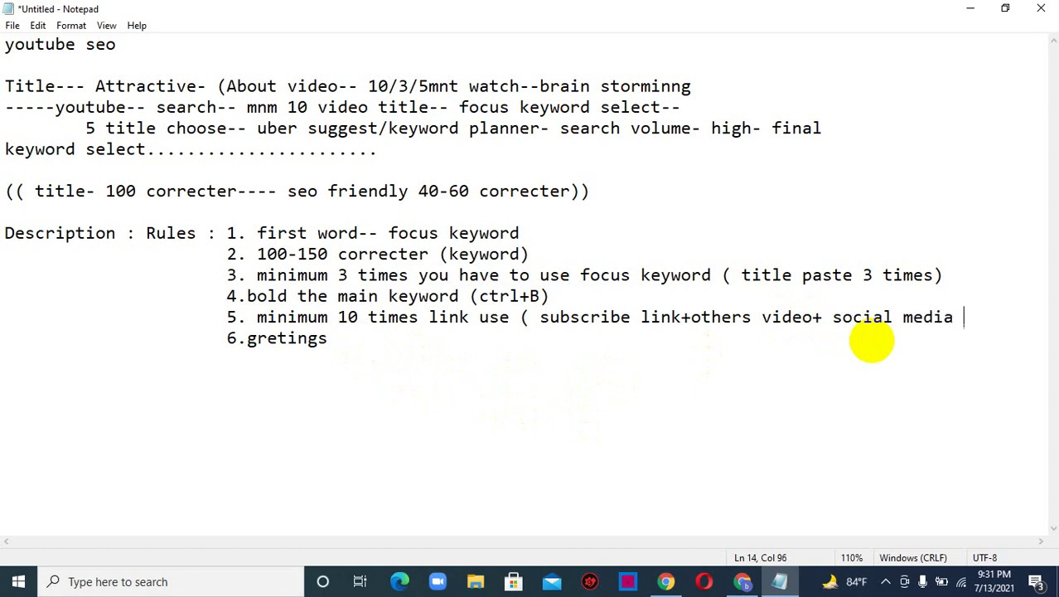
text(link))
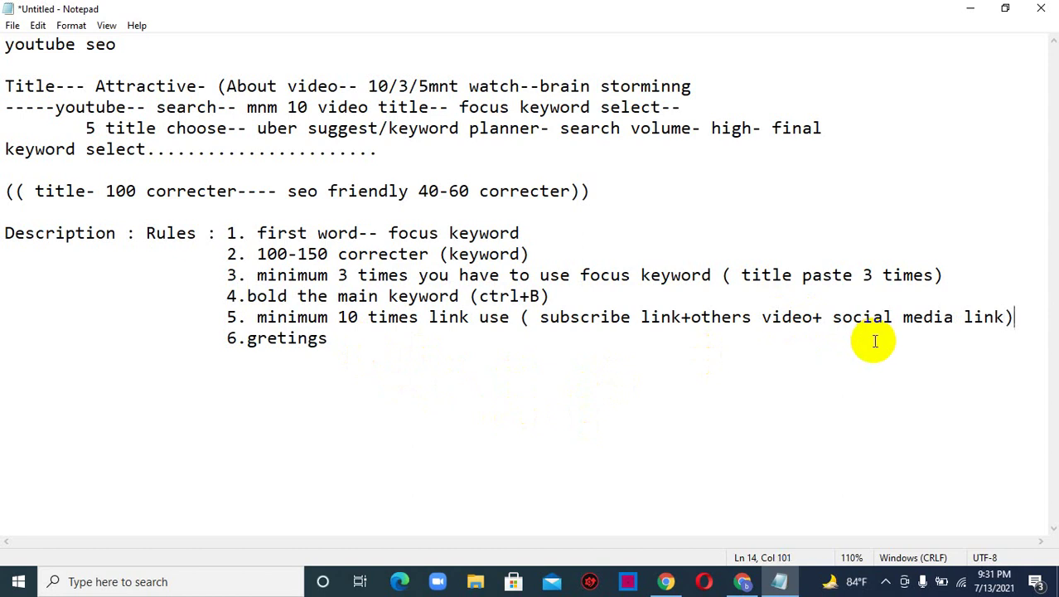
- Append '( like share subscribe)' to rule 6
click(331, 352)
click(348, 338)
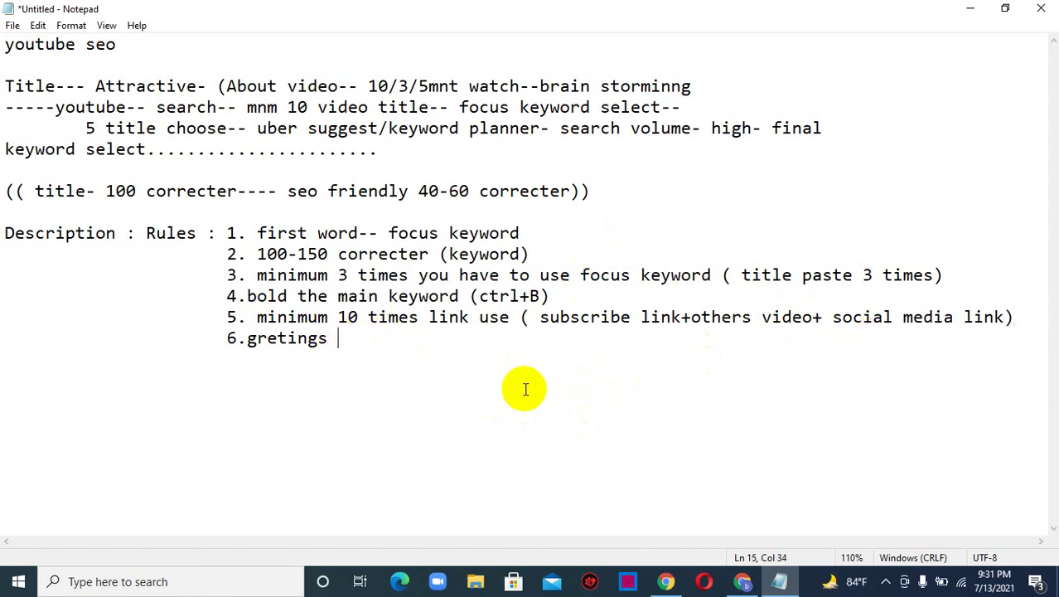
text(( like share)
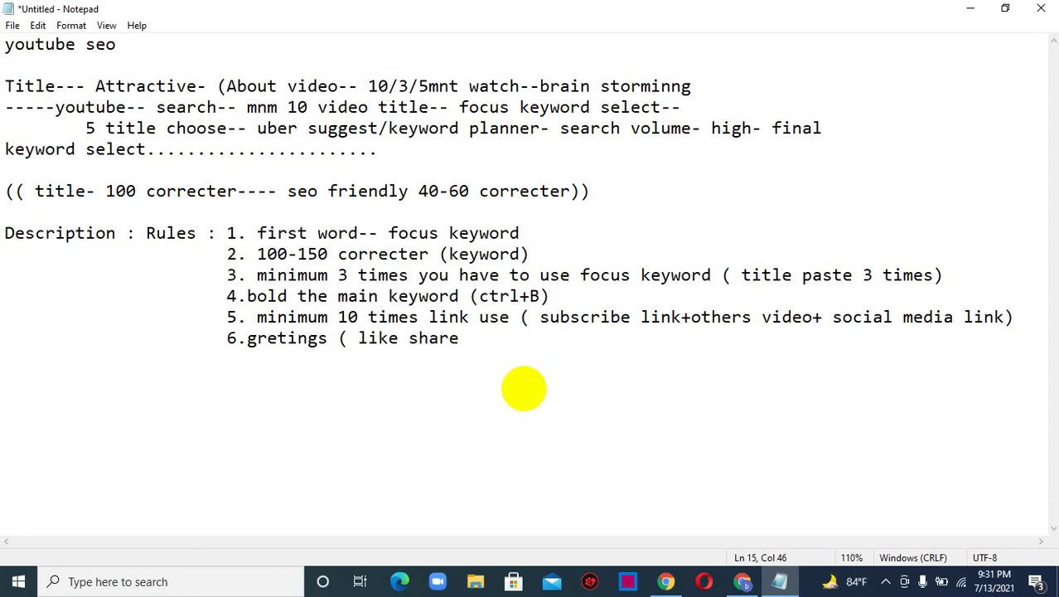
text( subscribe)
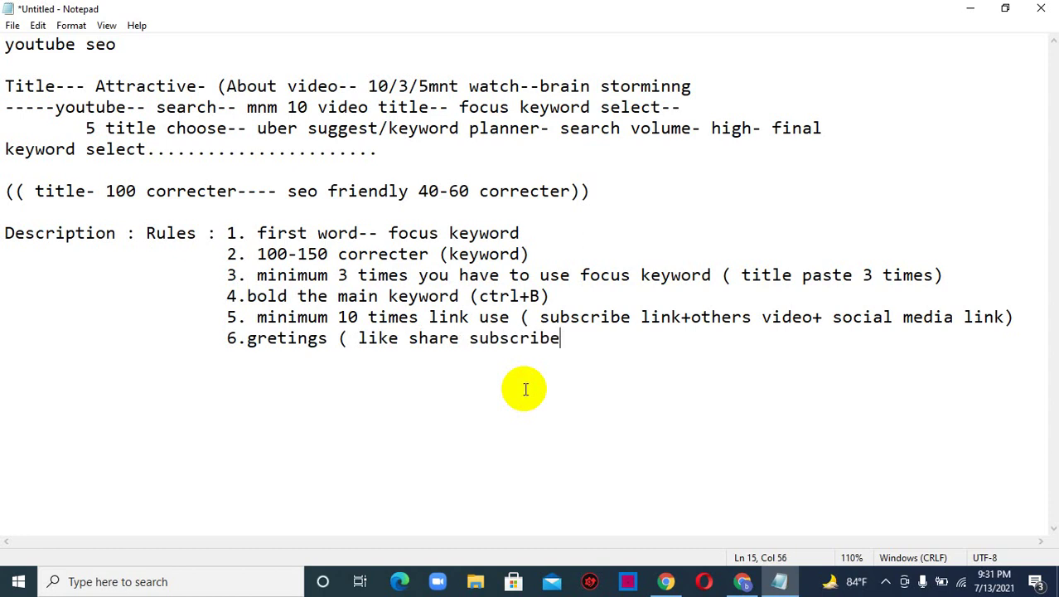
text())
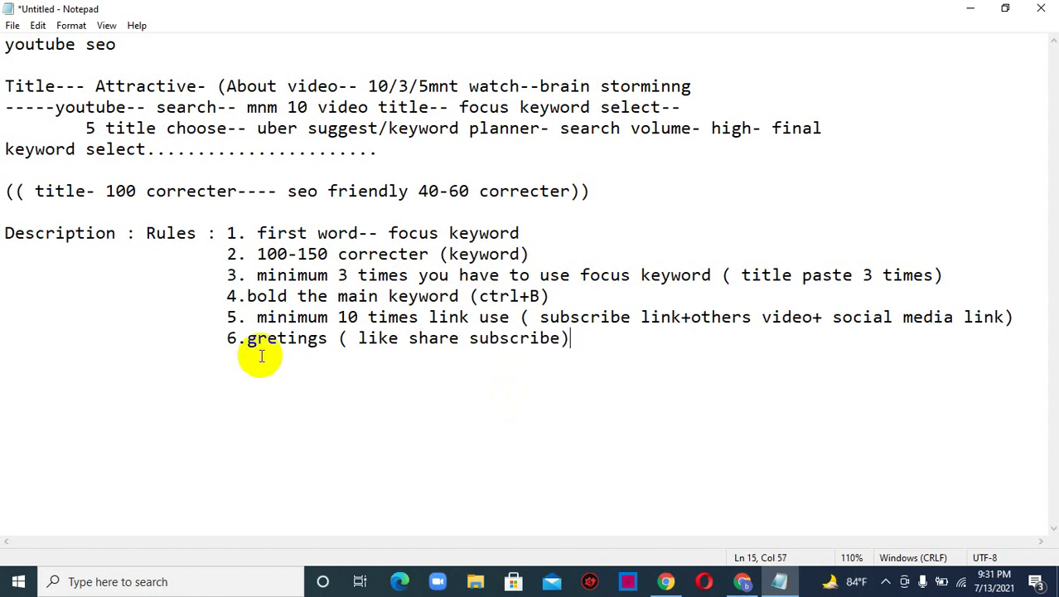
- Correct rule 6 to 'greatings' and add rule 7 '7. use hashtag' below it
click(279, 342)
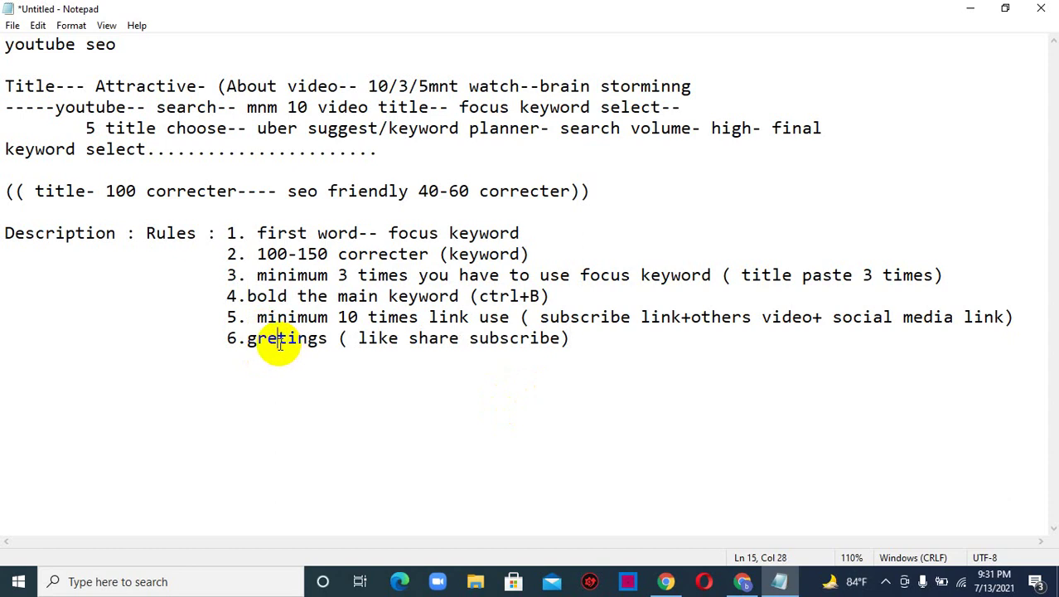
text(a)
click(599, 351)
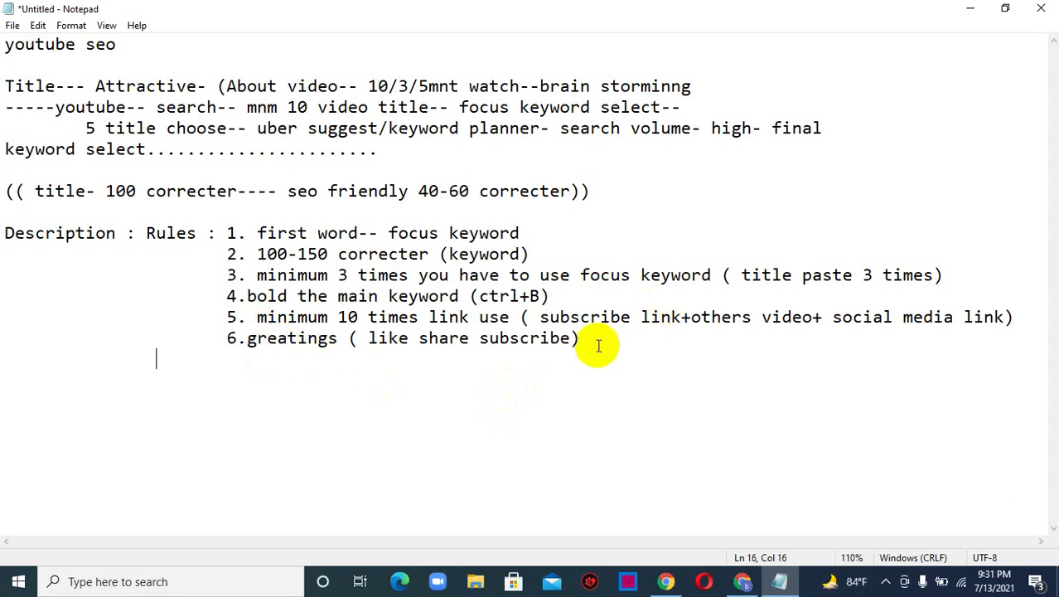
key(Home)
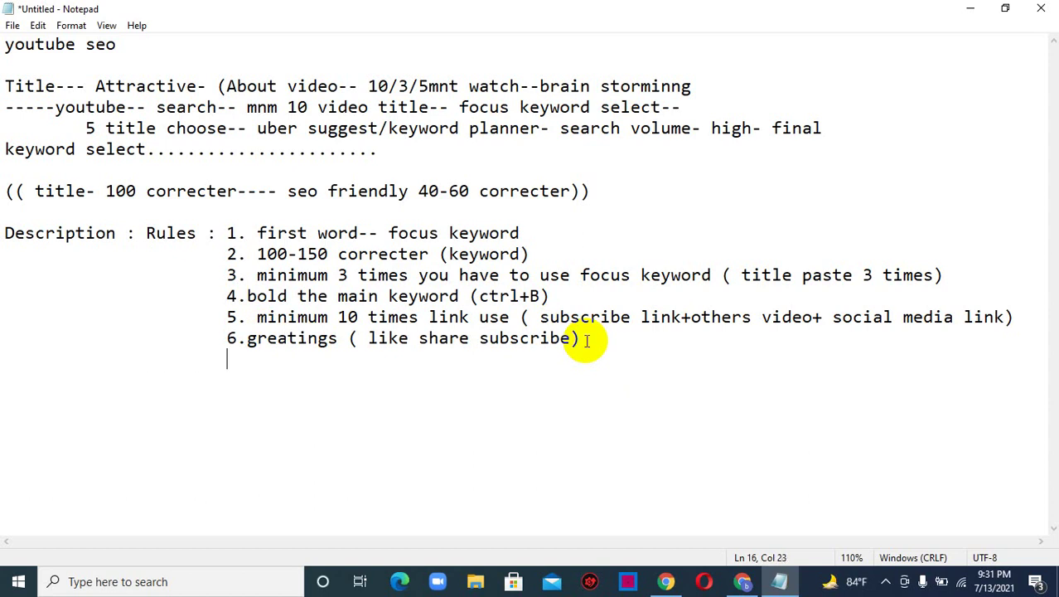
text(7. use hashtag)
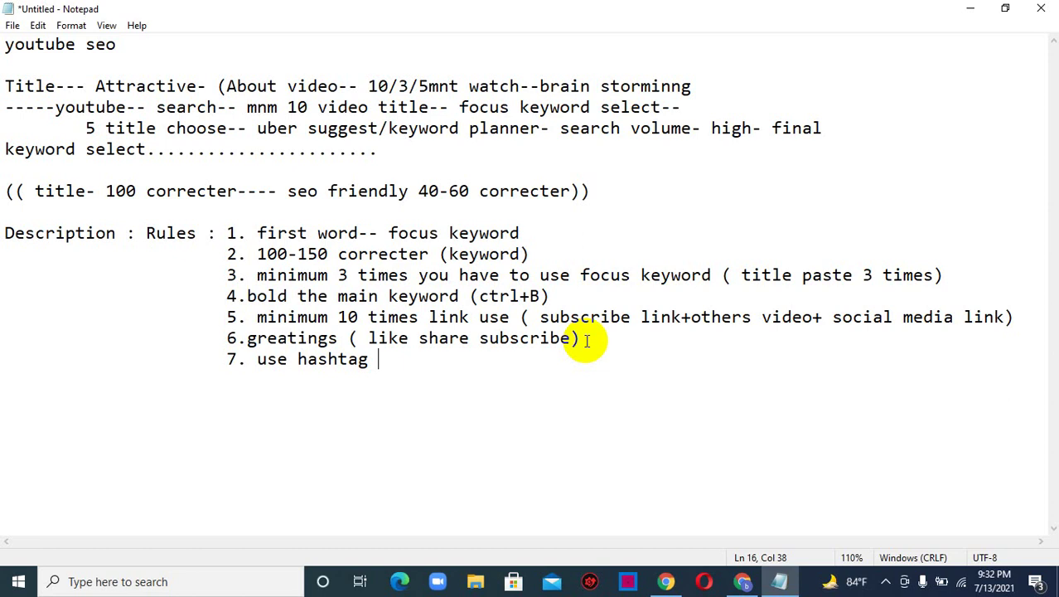
click(971, 8)
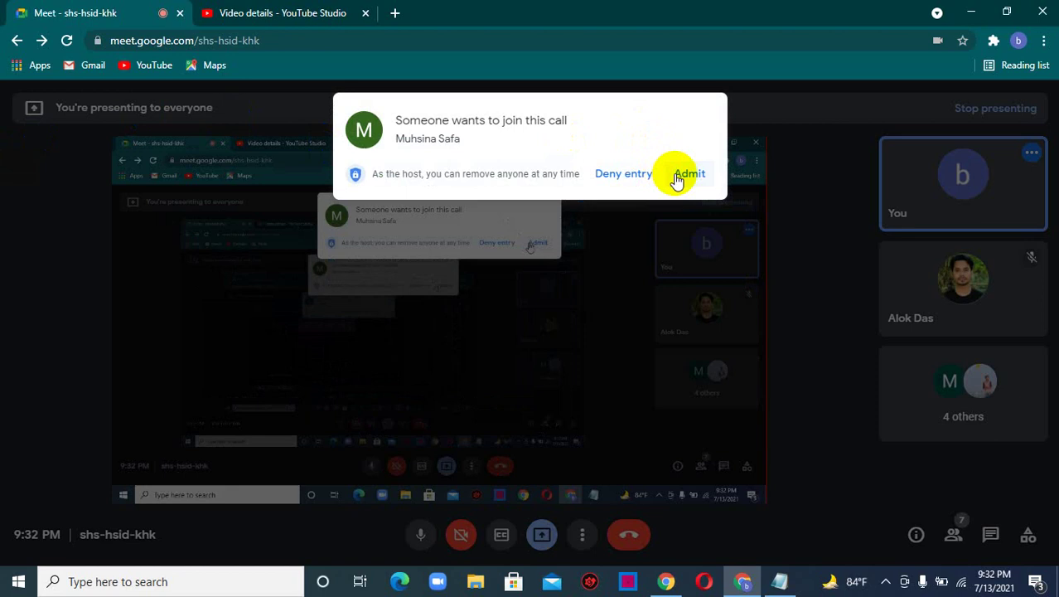
- Admit another participant in Google Meet, bringing the call to 5 others, then return to Notepad
click(691, 180)
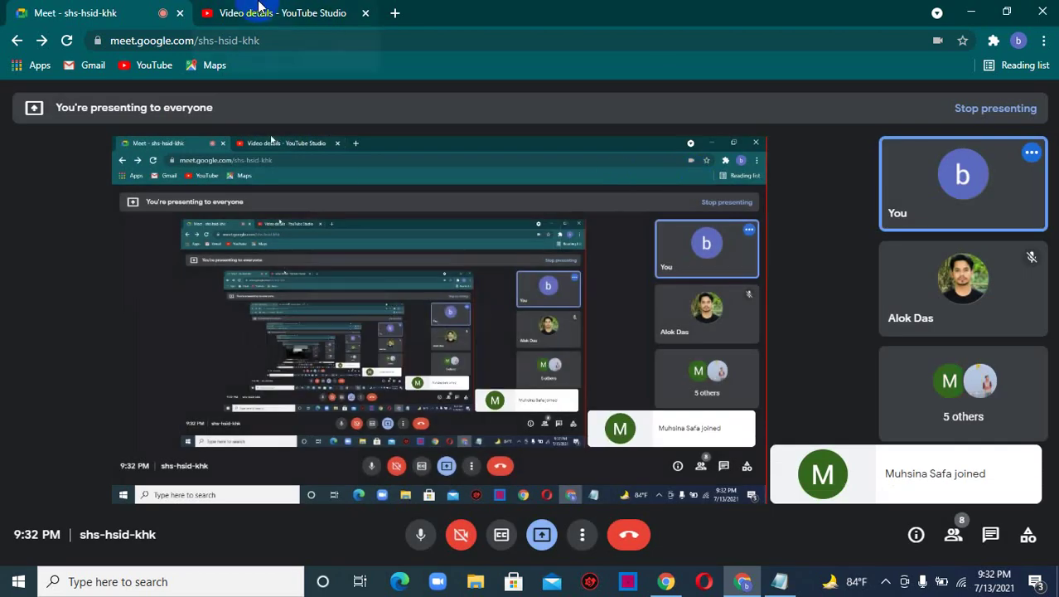
click(286, 10)
click(33, 13)
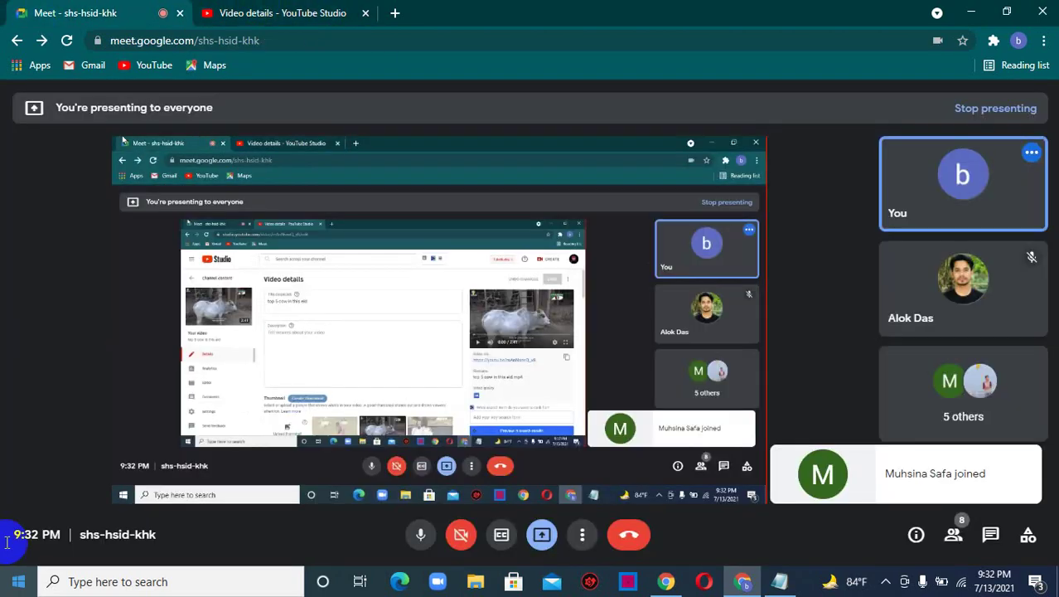
mouse_move(779, 584)
click(764, 547)
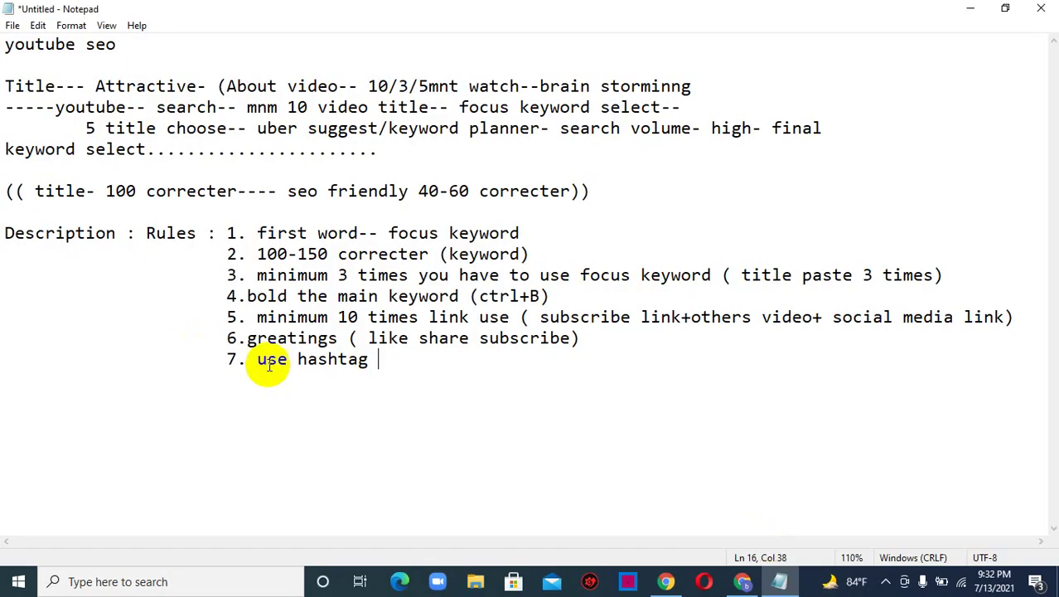
- Append the hashtag examples '( #youtube #you_tube' to rule 7 and start a new line
text(( #)
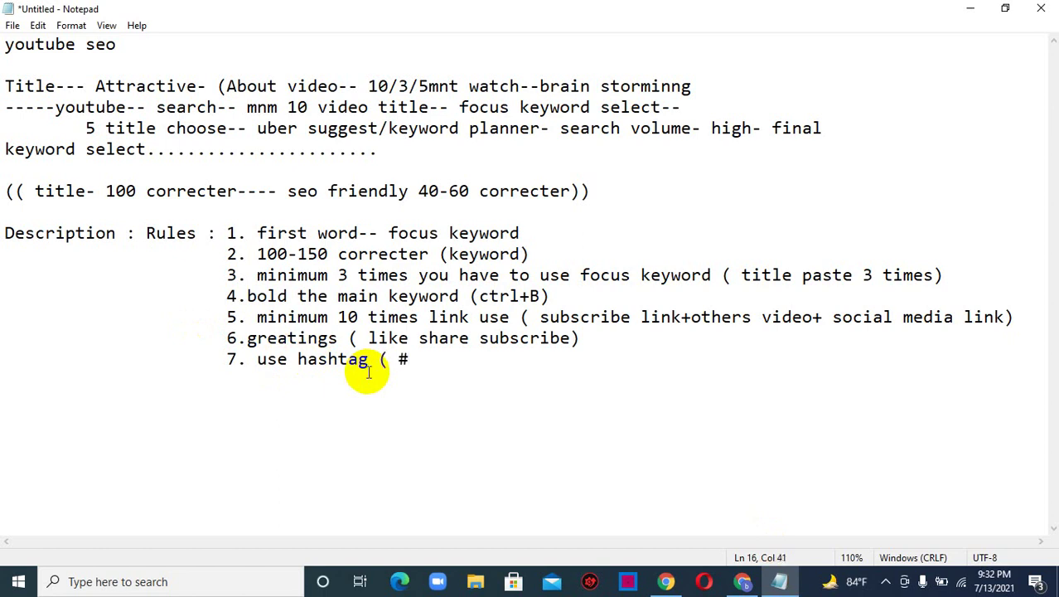
text(youtube)
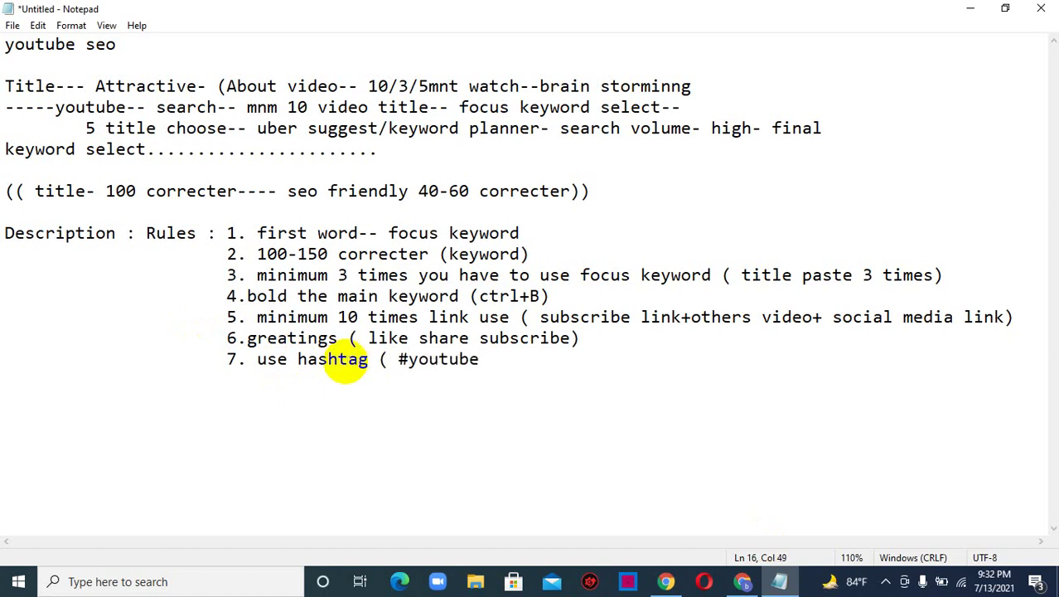
text( #you_tube)
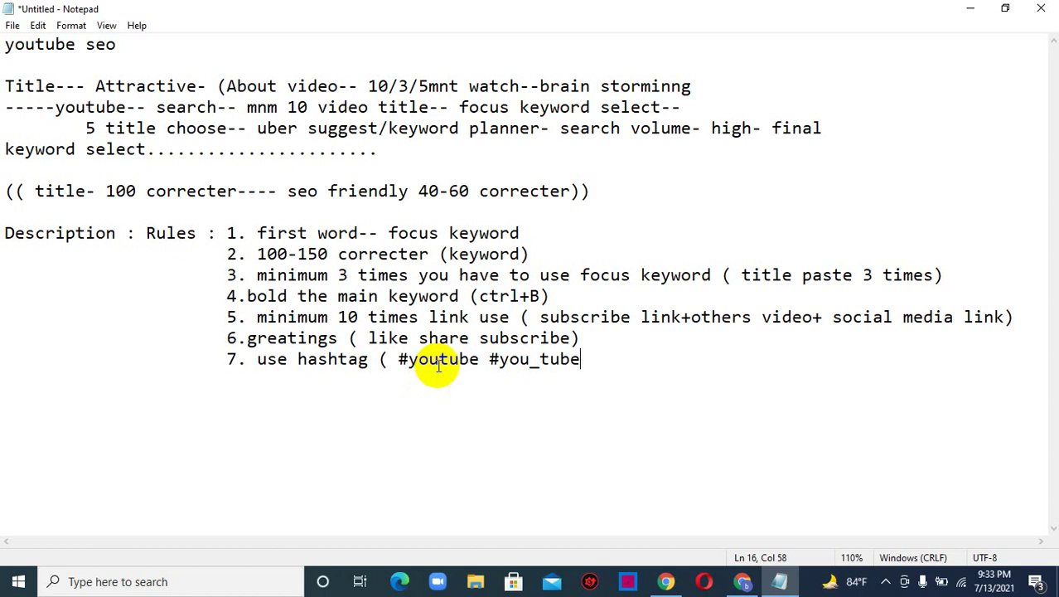
text(3)
key(BackSpace)
text(#)
key(BackSpace)
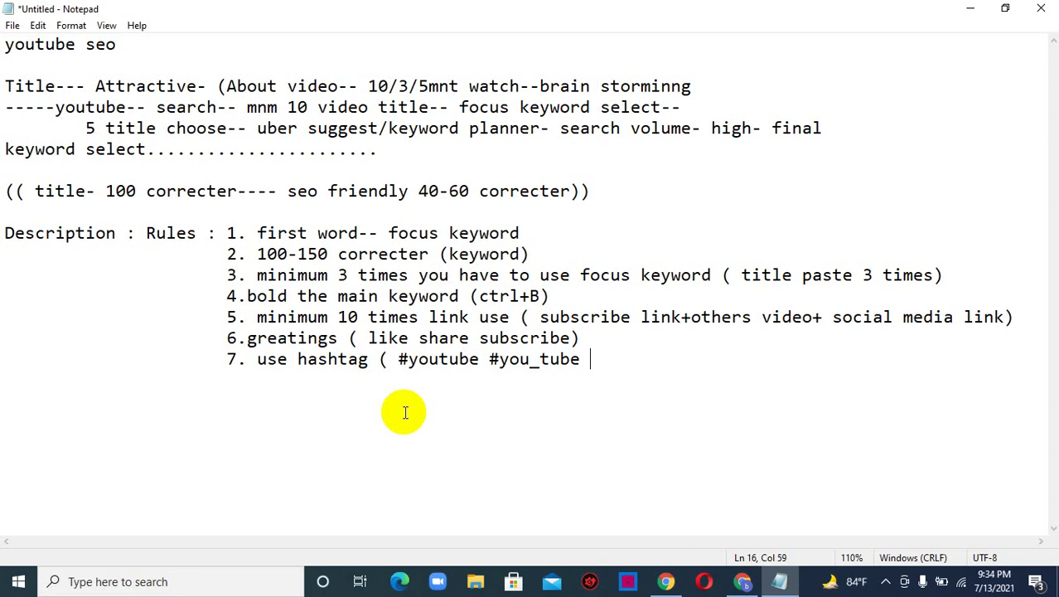
key(Return)
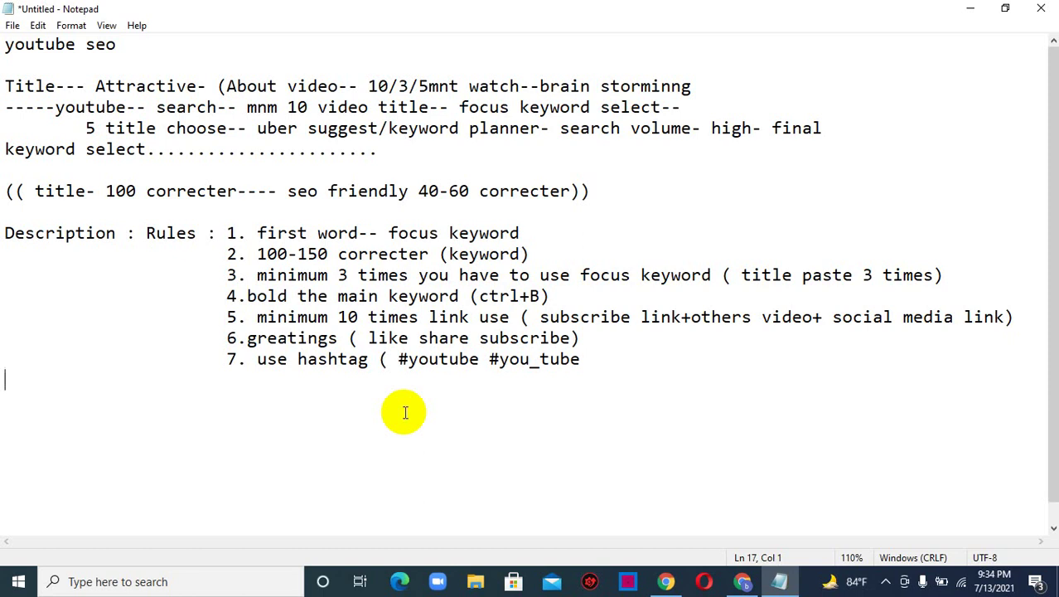
- Finish rule 7 so it ends with "3-4 hashtag)"
click(617, 368)
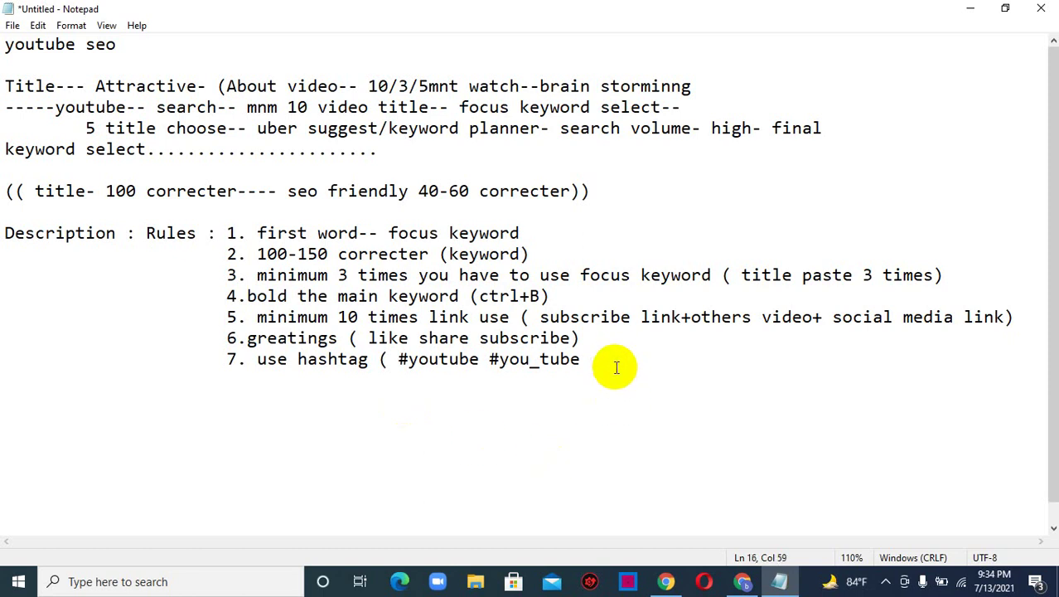
text(3-4 hasg)
key(BackSpace)
text(htag)
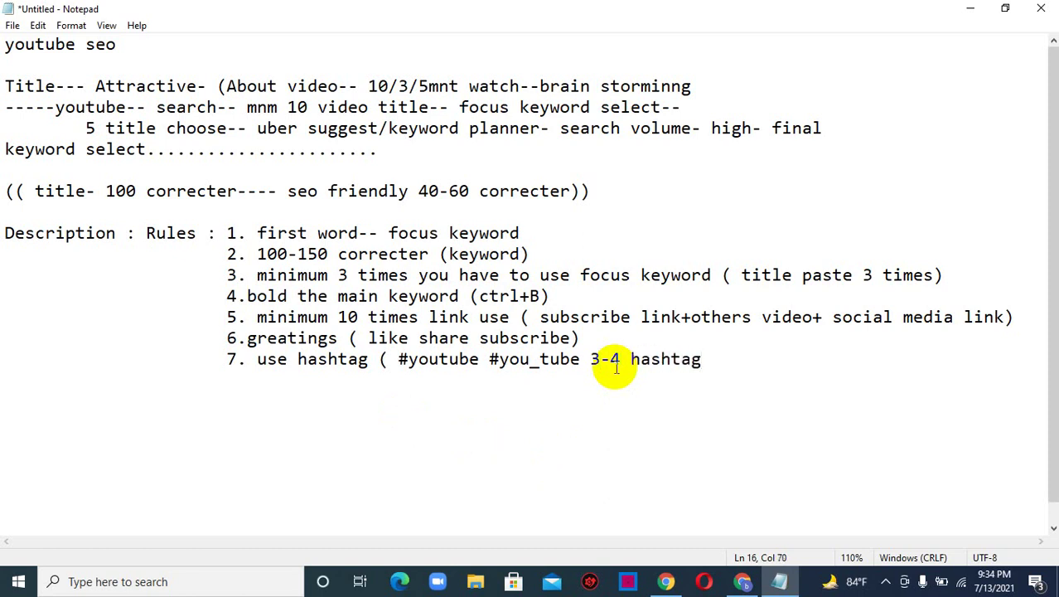
key(Return)
key(BackSpace)
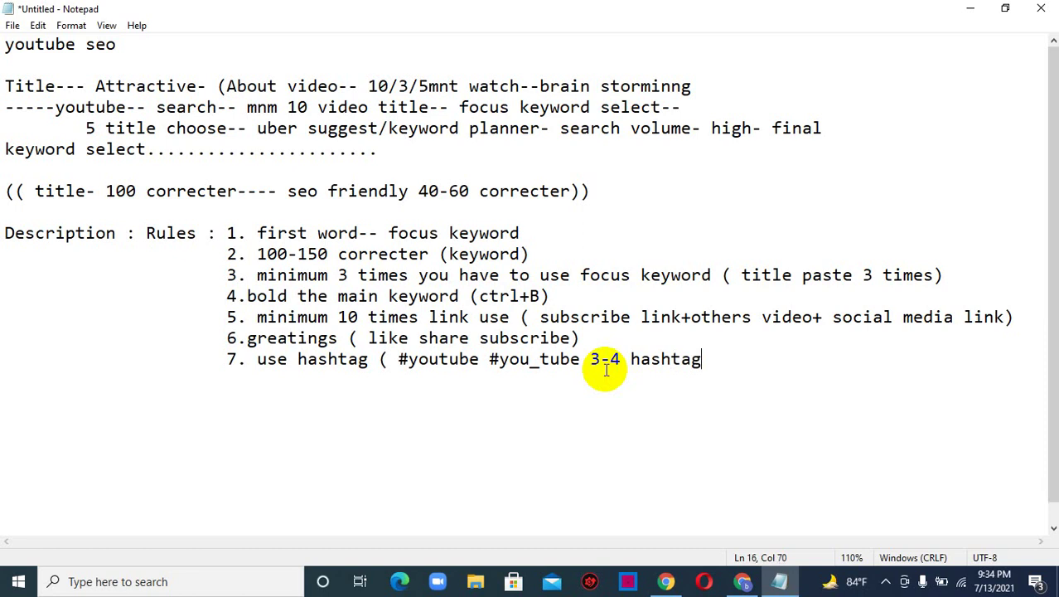
text())
- Add rule 8 on a new line: "8.use extra researhaable tag"
key(Return)
text(8.)
key(alt)
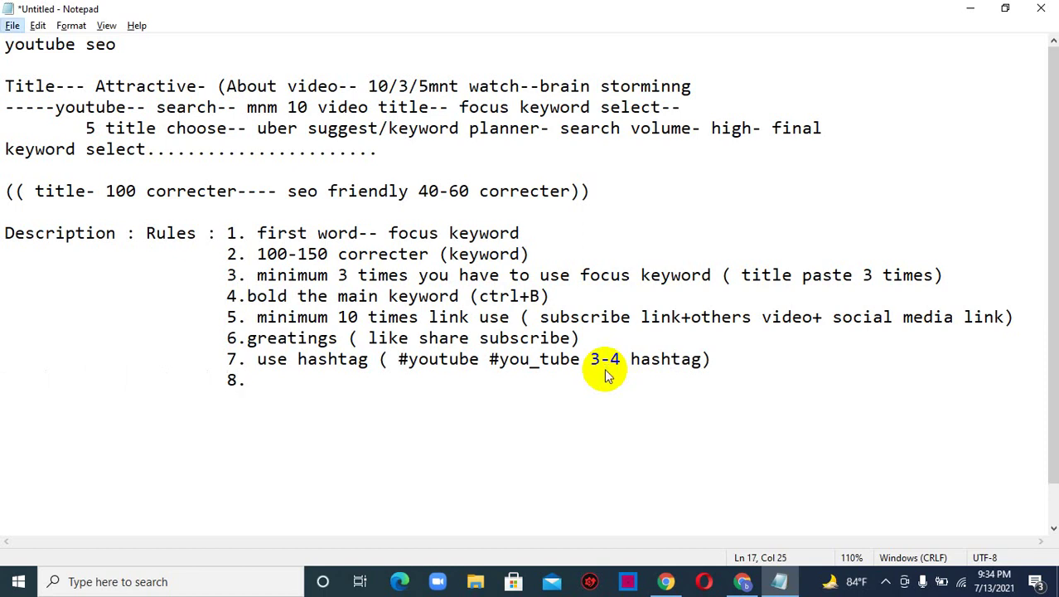
key(Escape)
text(use )
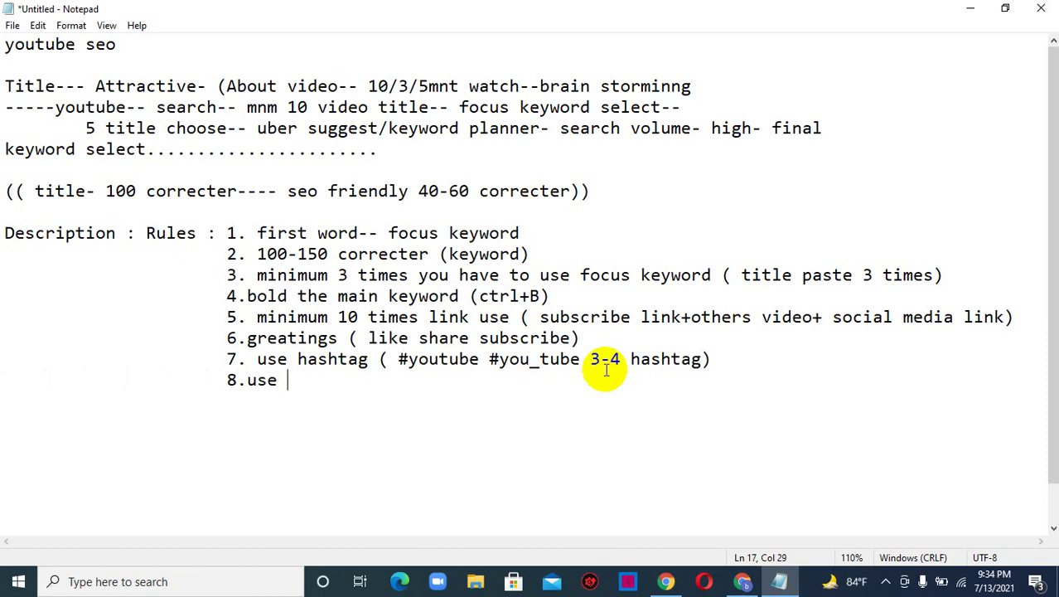
text(extra r)
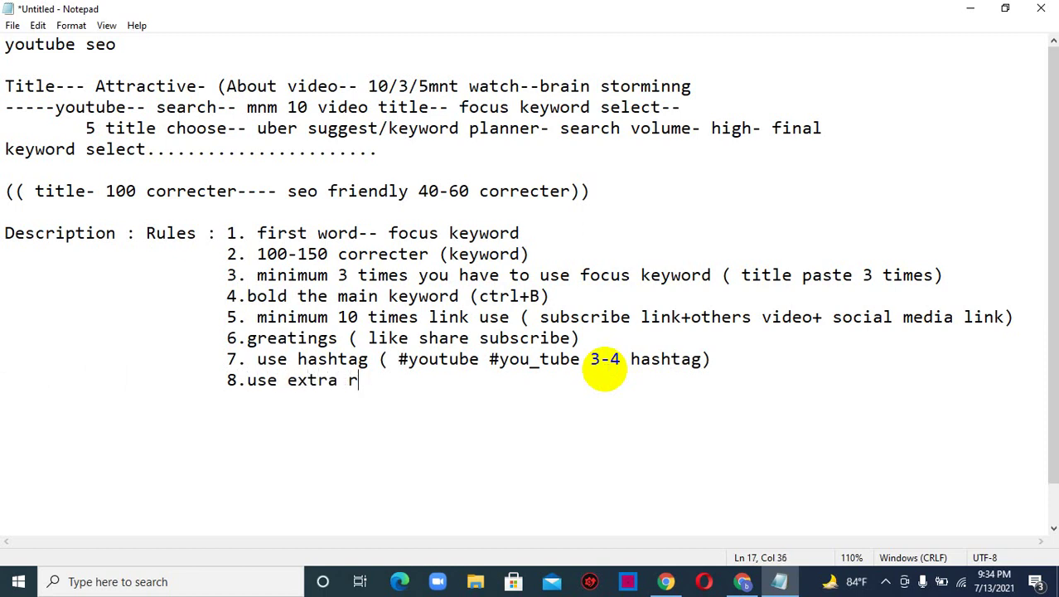
text(esearh)
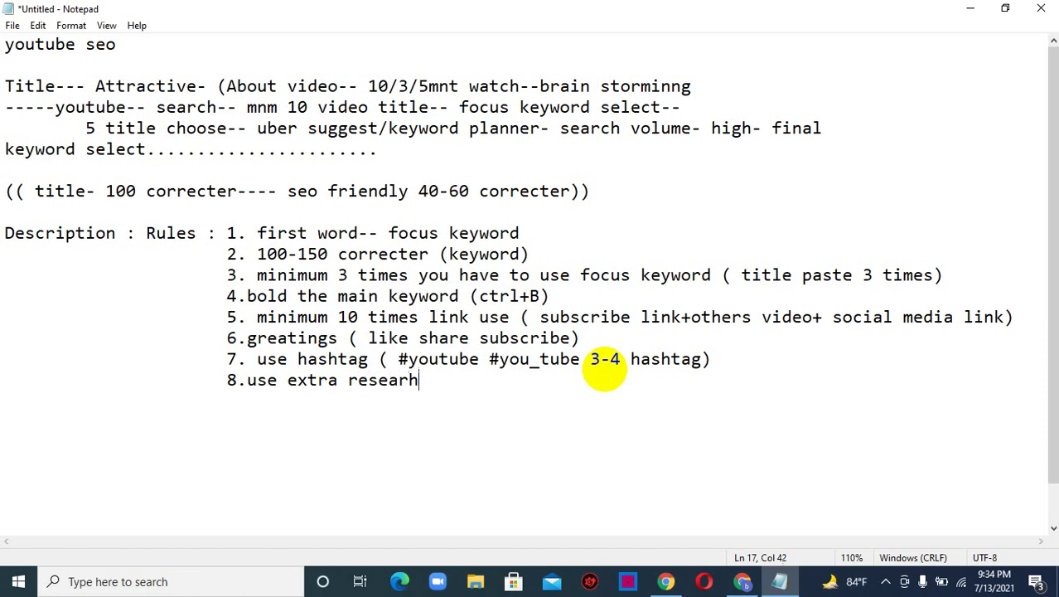
text(aable tag)
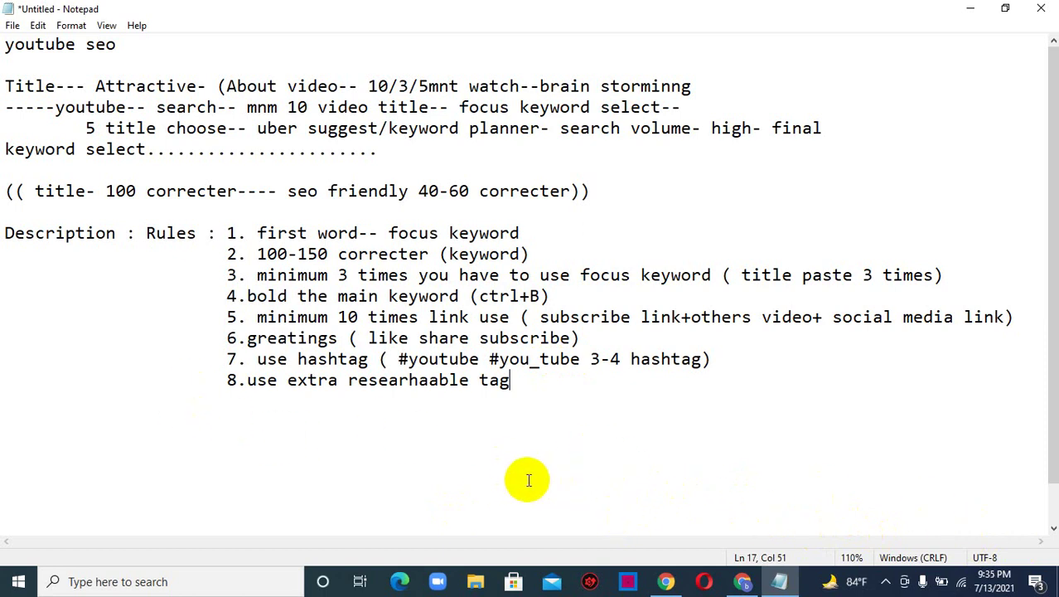
- Add the note "(( 5000 correcter))" below the rules and leave a new line after it
key(Return)
key(Return)
text((( 5000 correcter)
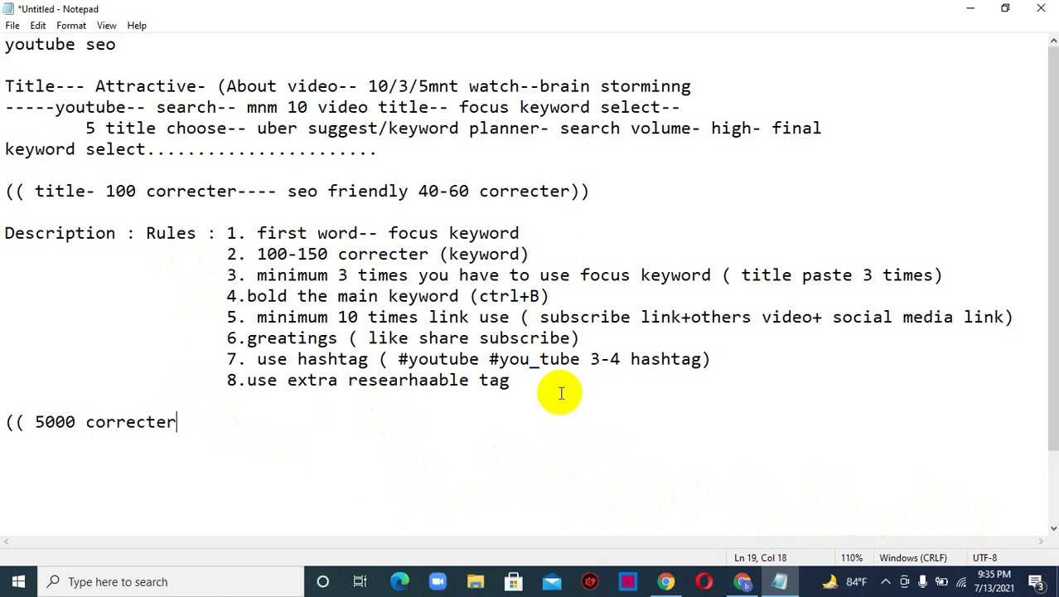
text()))
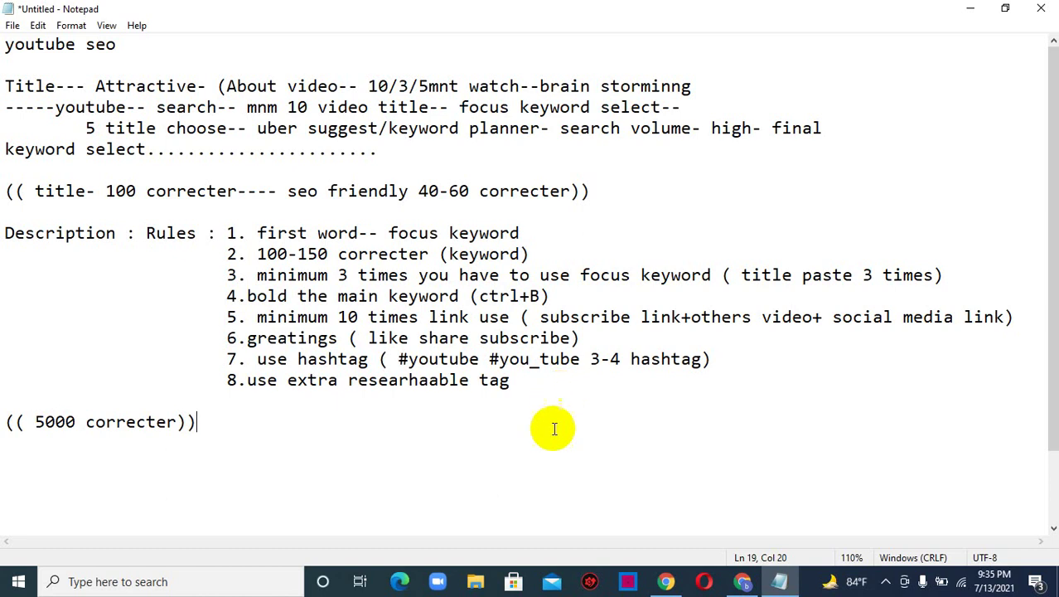
key(Return)
key(Return)
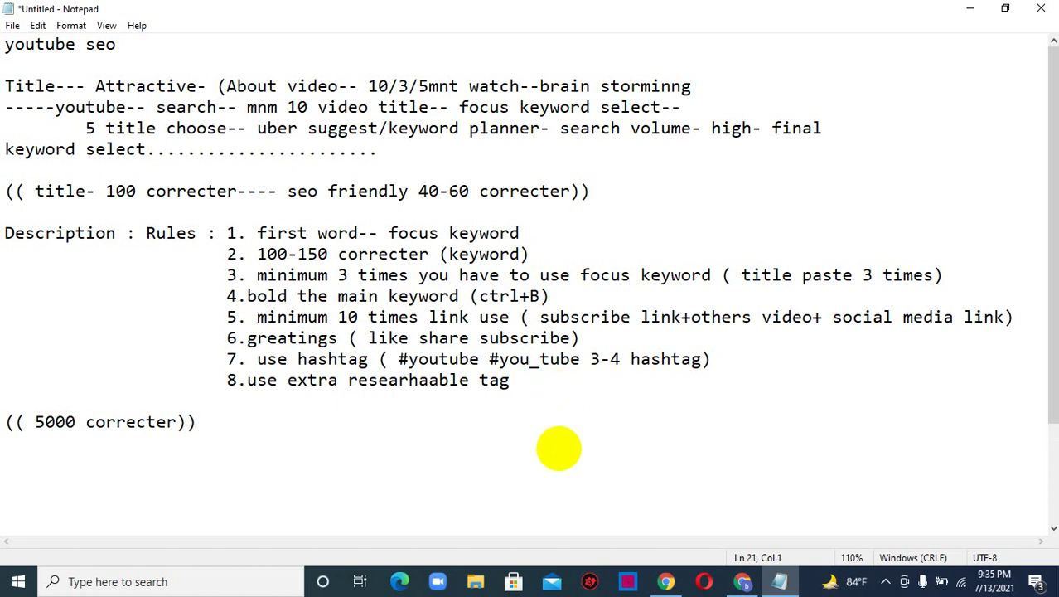
- Write the Tags formula: main keyword+channel name, relevent keyword+channel name, channel name (use small and capital
text(Tags)
text(: main ke)
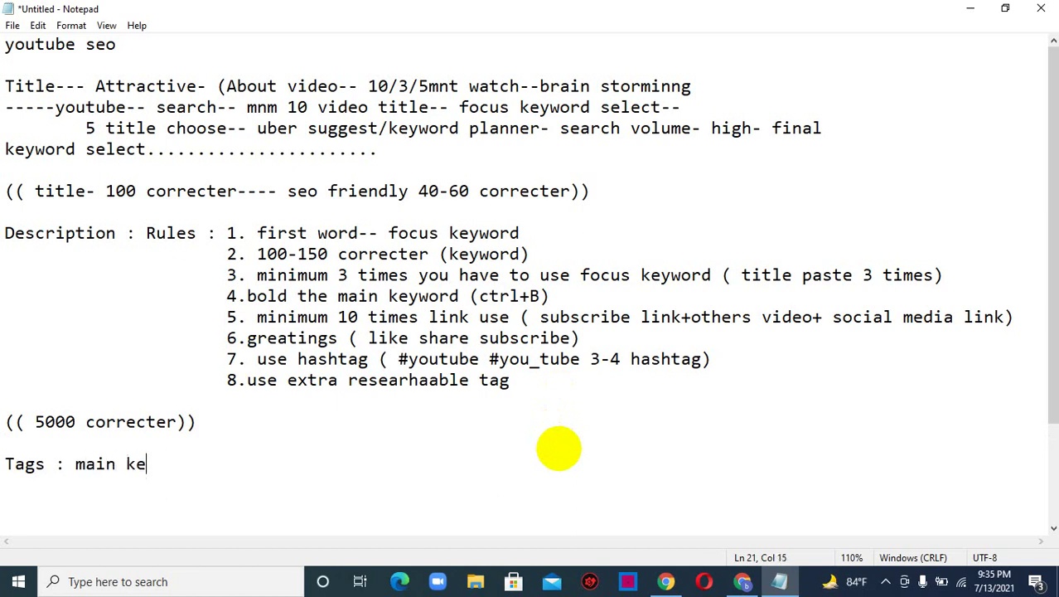
text(yord)
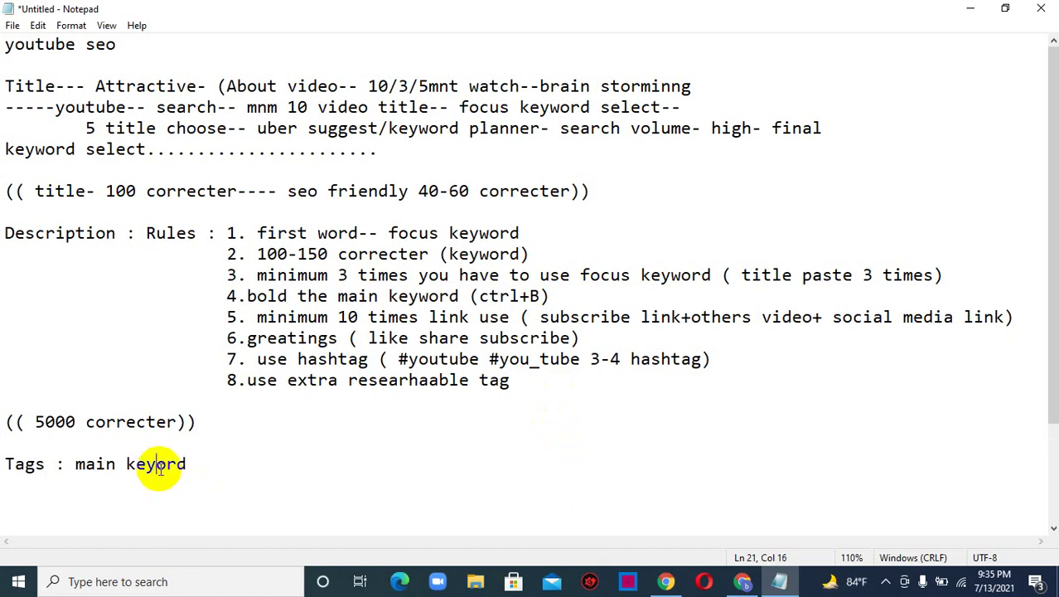
text(w)
click(203, 465)
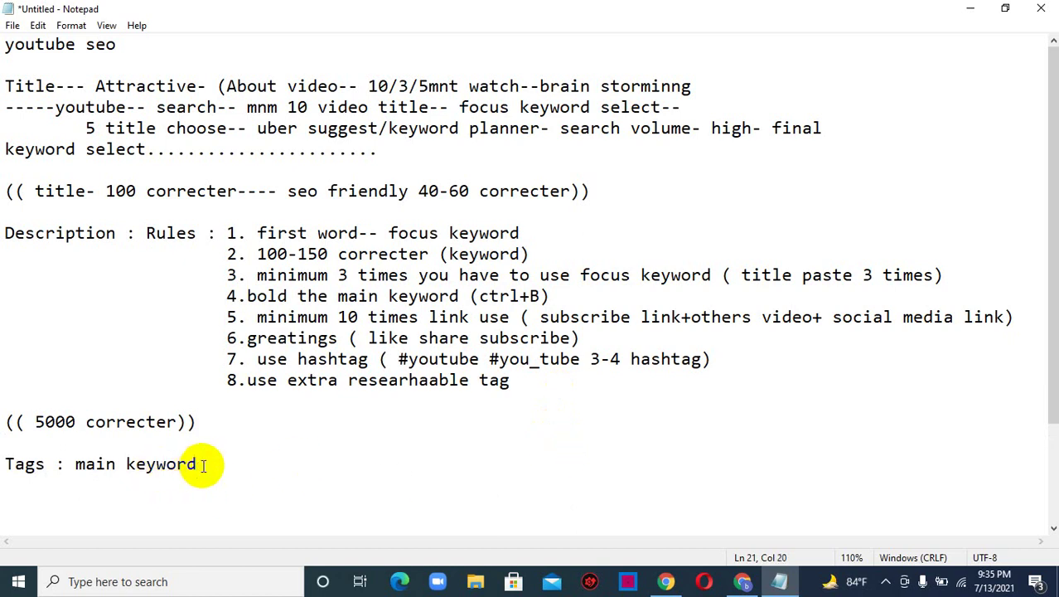
text(+channel name)
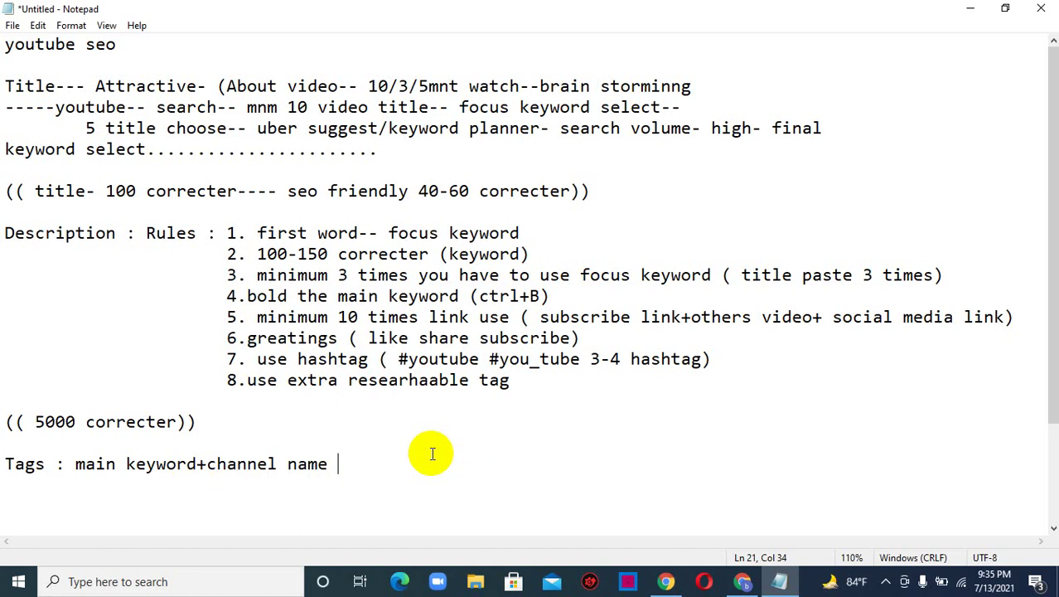
text(relevent keyword+)
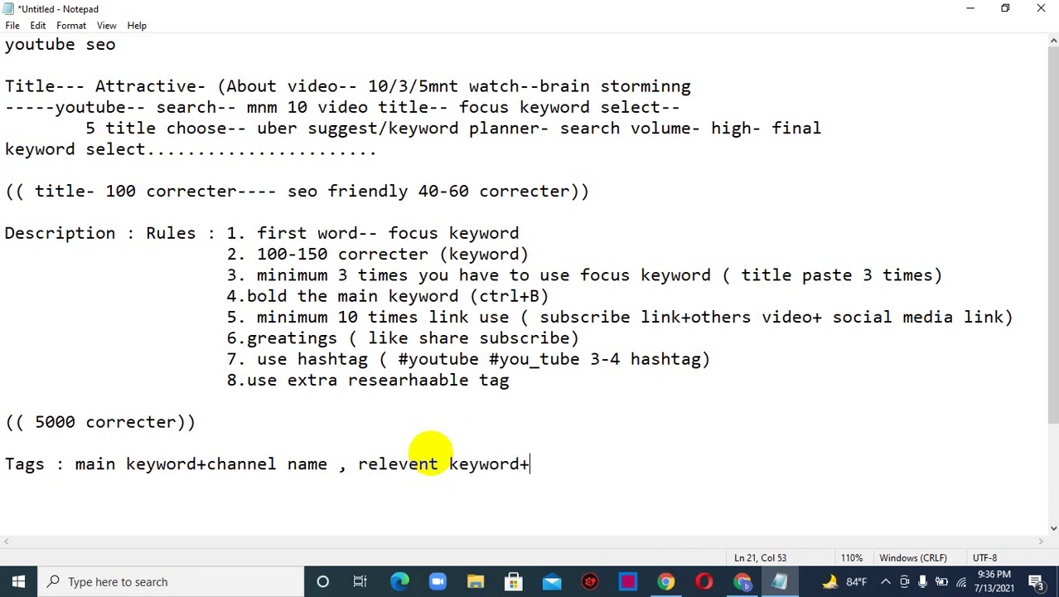
text(chnnnel name)
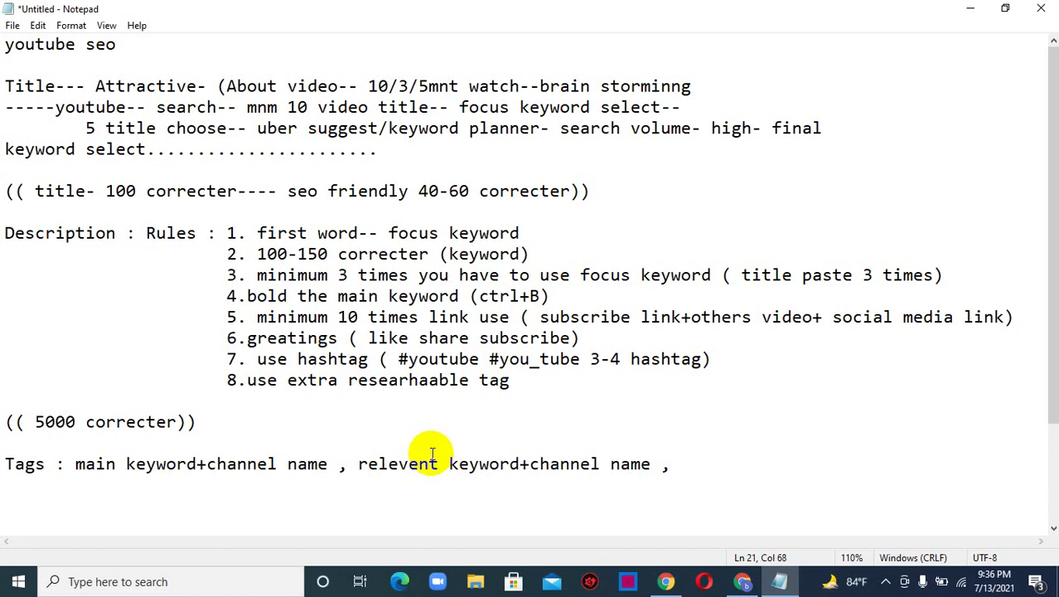
text(, channel )
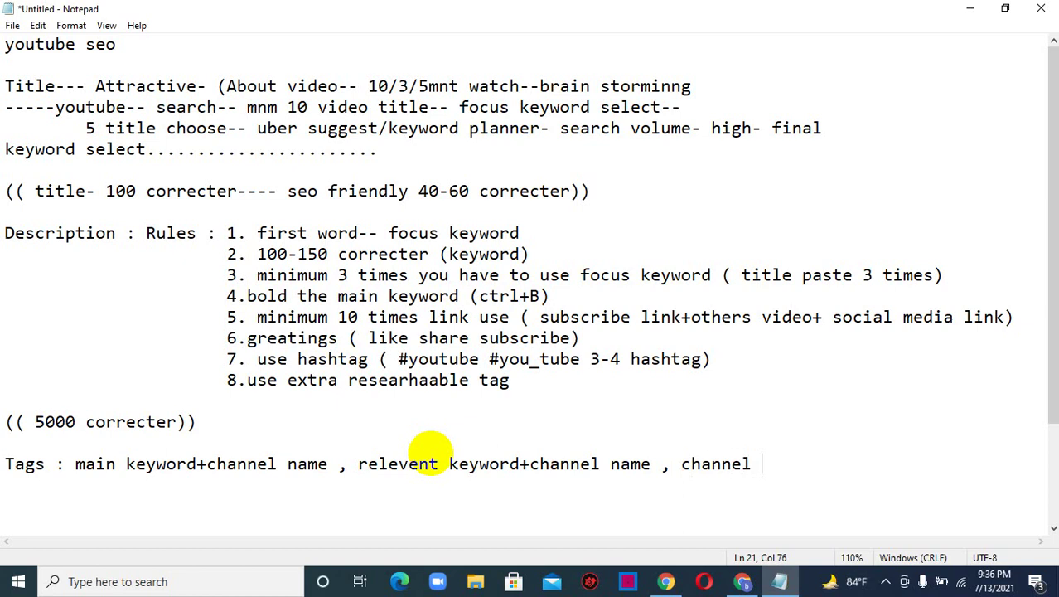
text(name ( use small an)
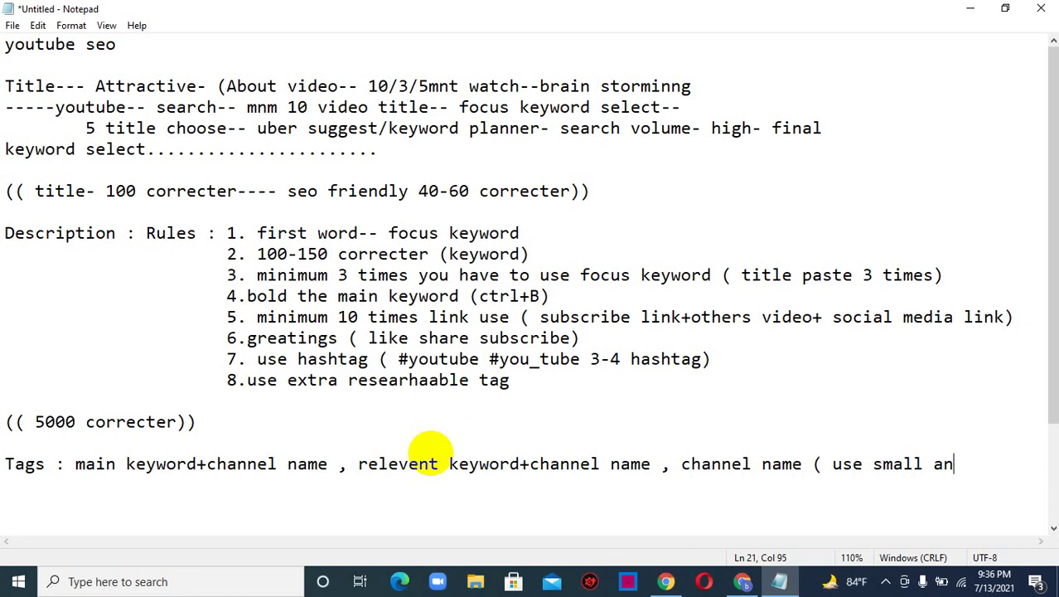
text(d cap)
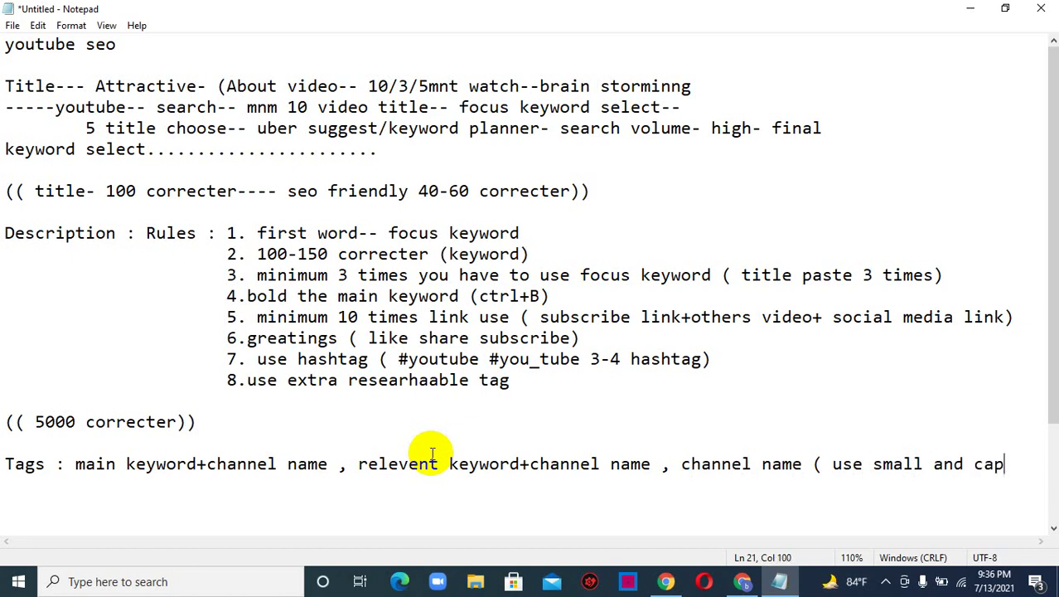
text(ital)
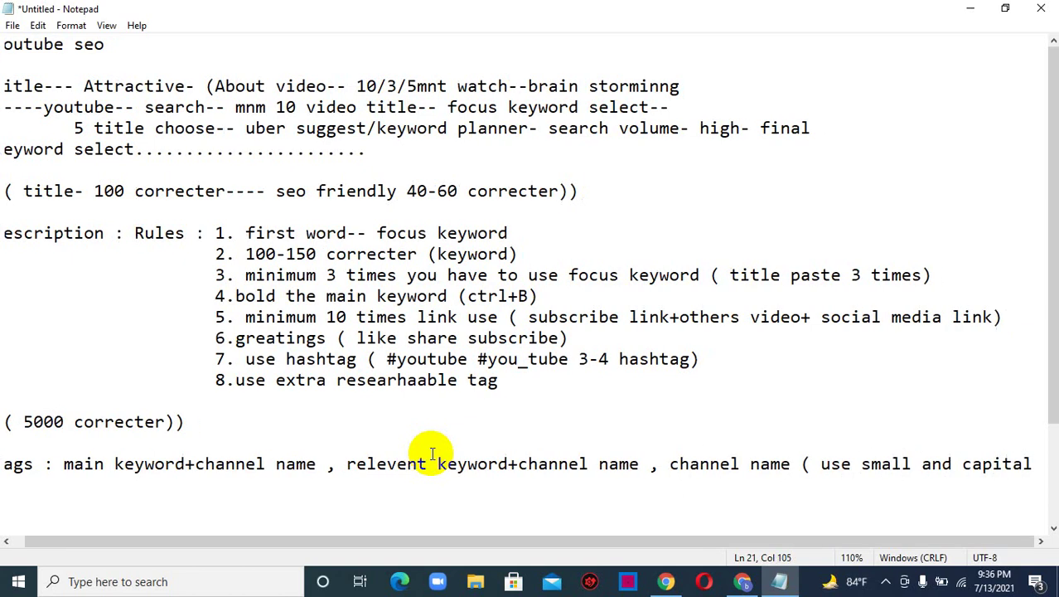
key(Return)
key(Return)
- End the tag formula with "letter)", add "limit- 500 correcter" below, and minimise Notepad
key(BackSpace)
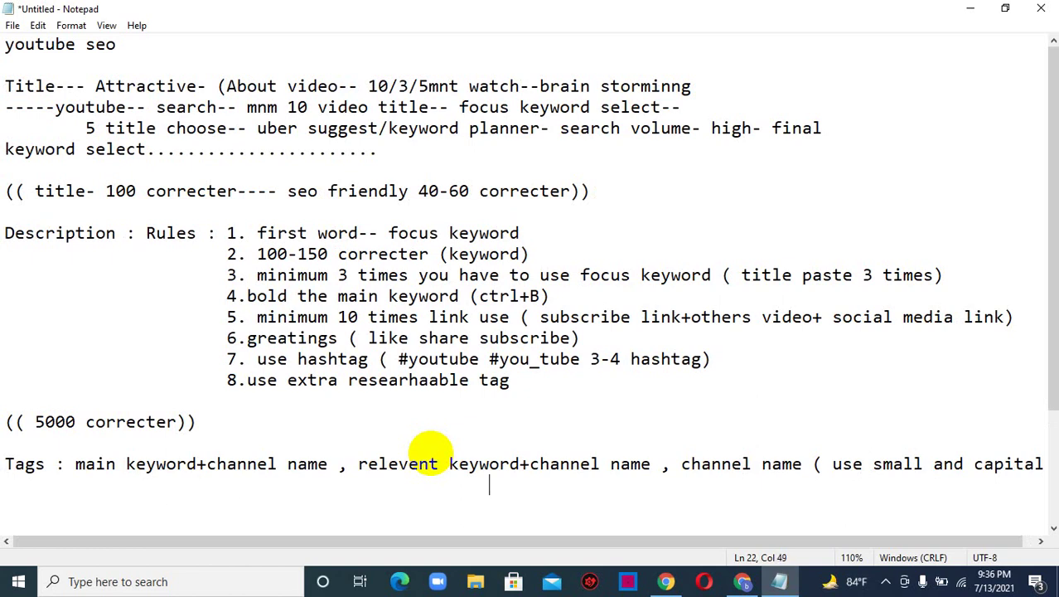
text(letter)
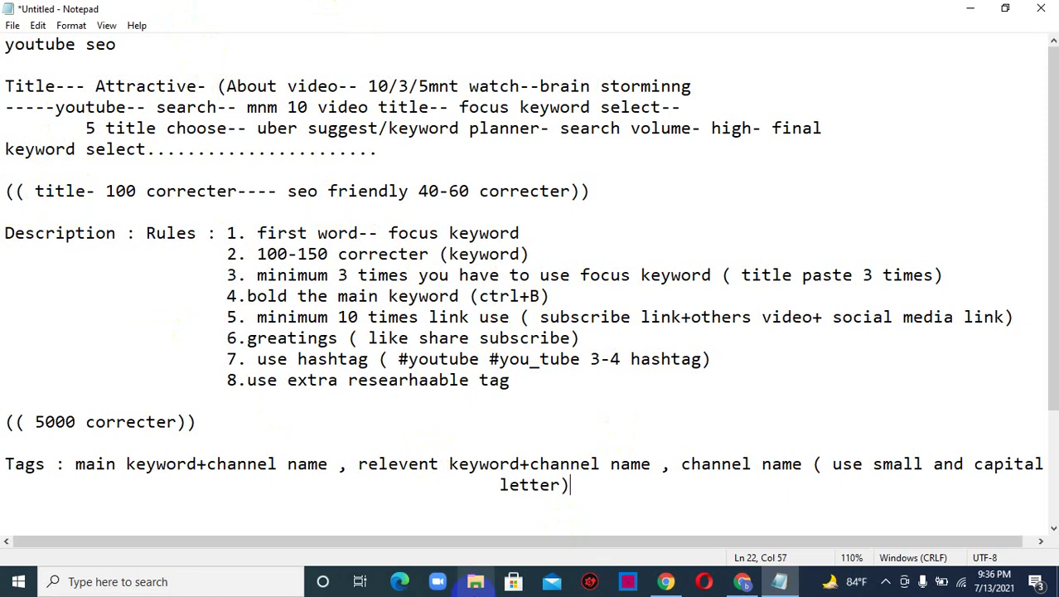
key(Return)
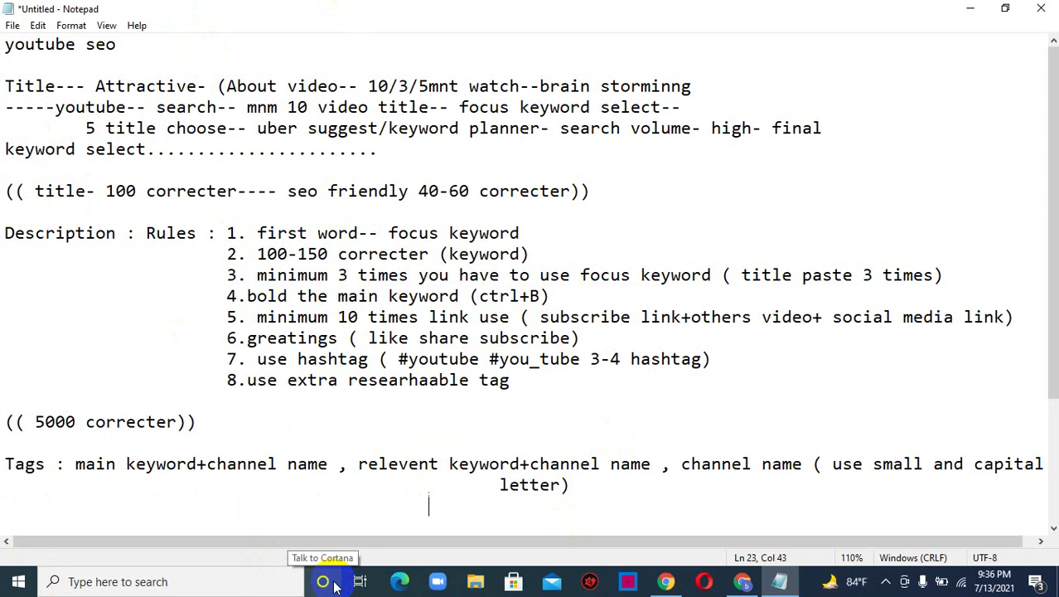
text(limi)
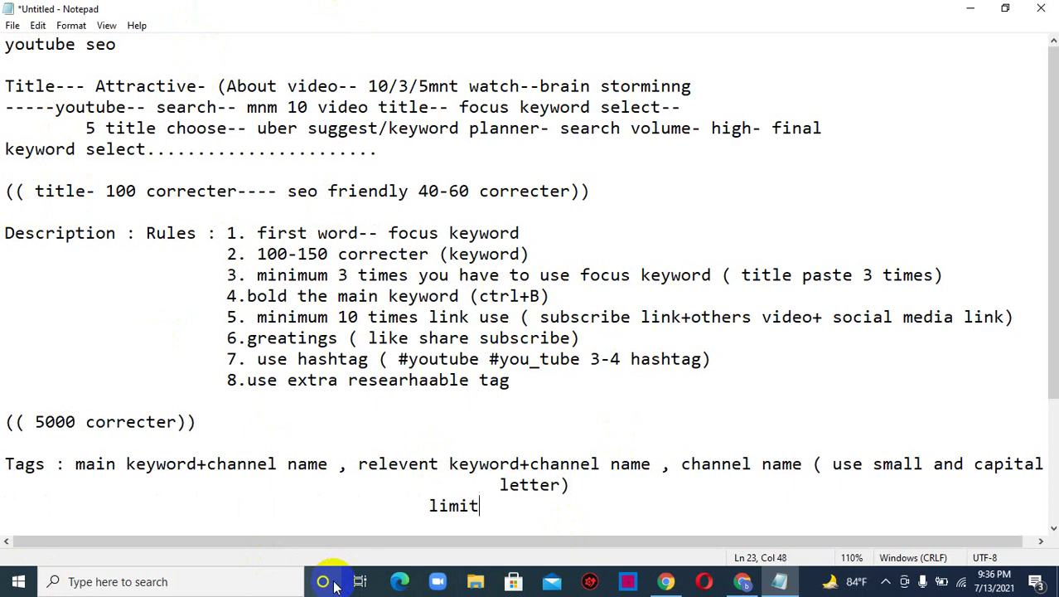
text(t- 500 correcter)
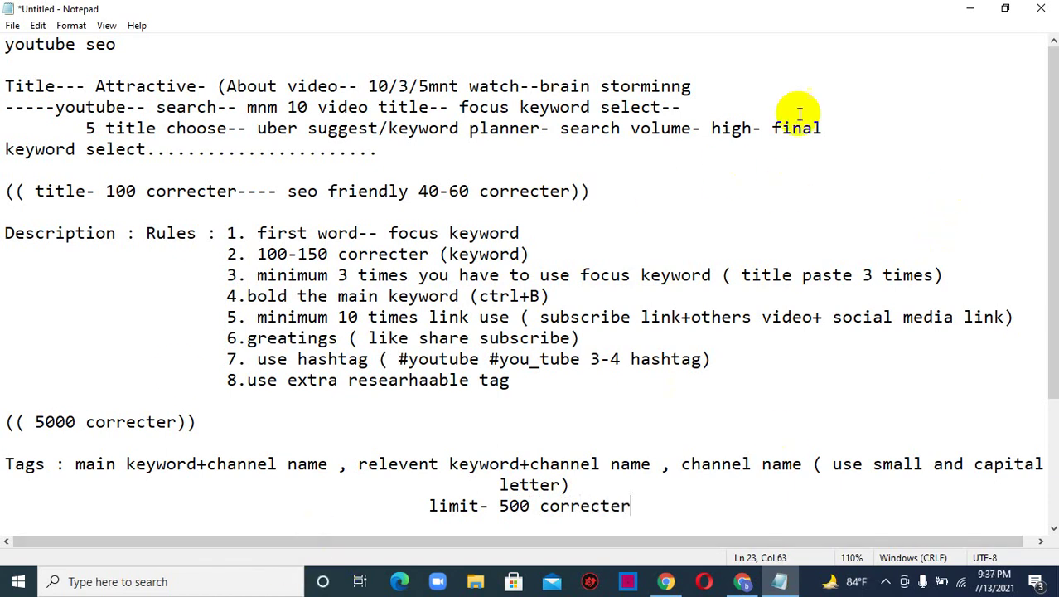
click(970, 8)
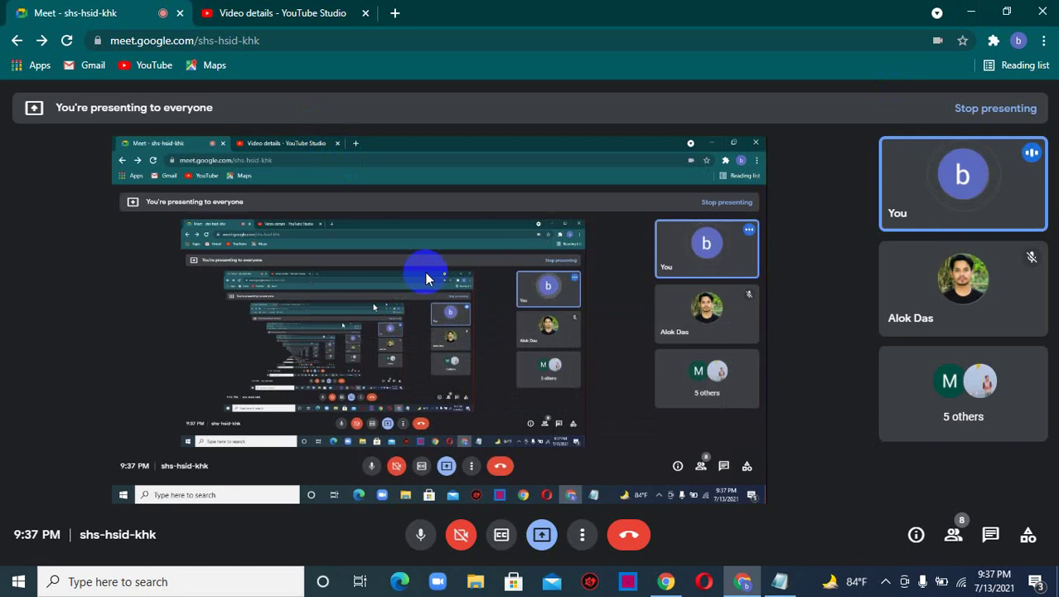
- Check the Meet chat and the YouTube Studio tab, then bring the Notepad notes back up
click(991, 534)
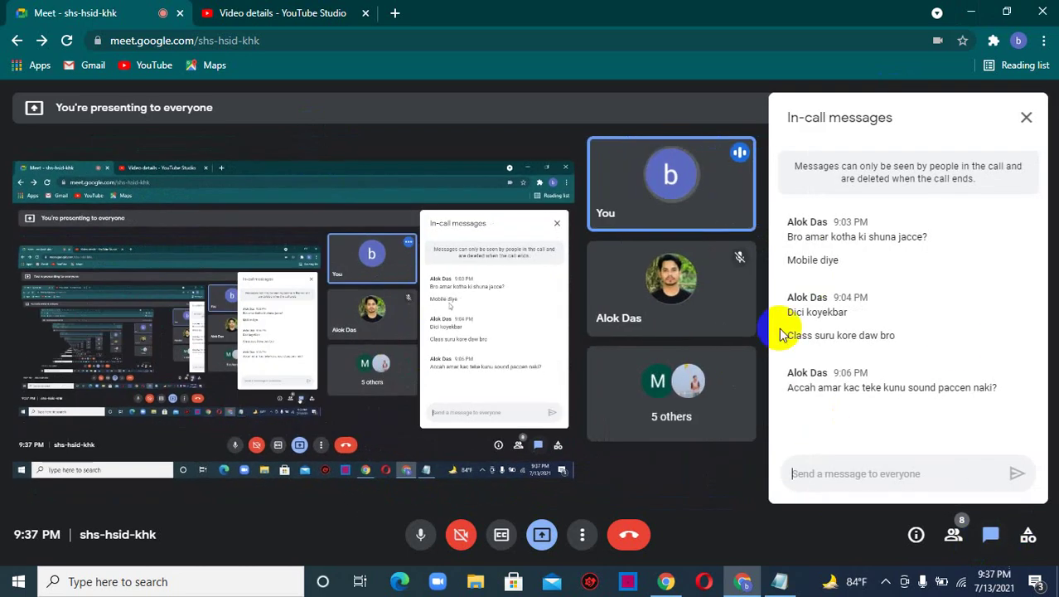
click(1025, 118)
click(319, 8)
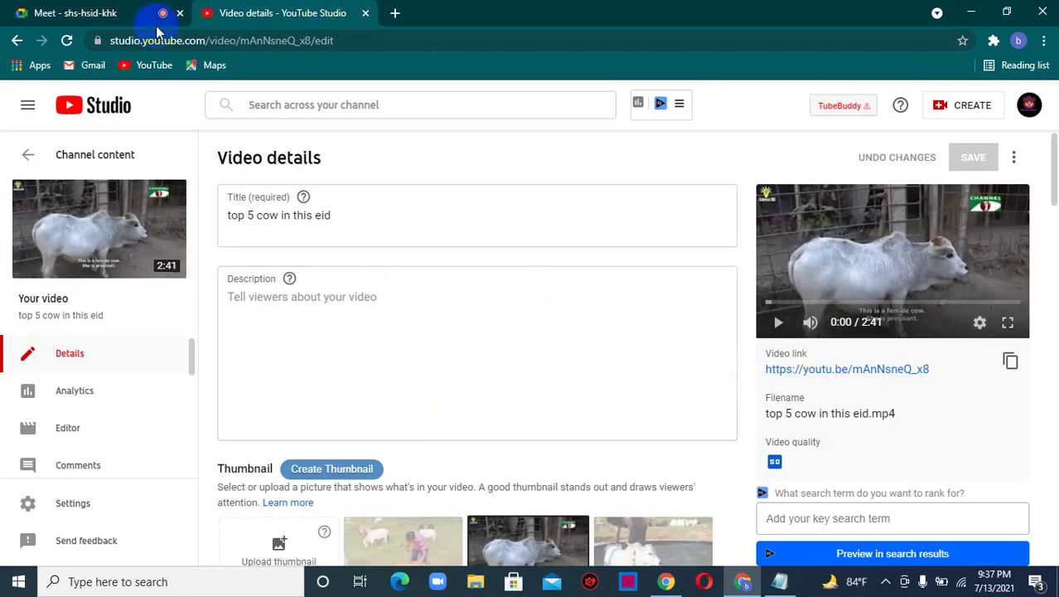
click(75, 12)
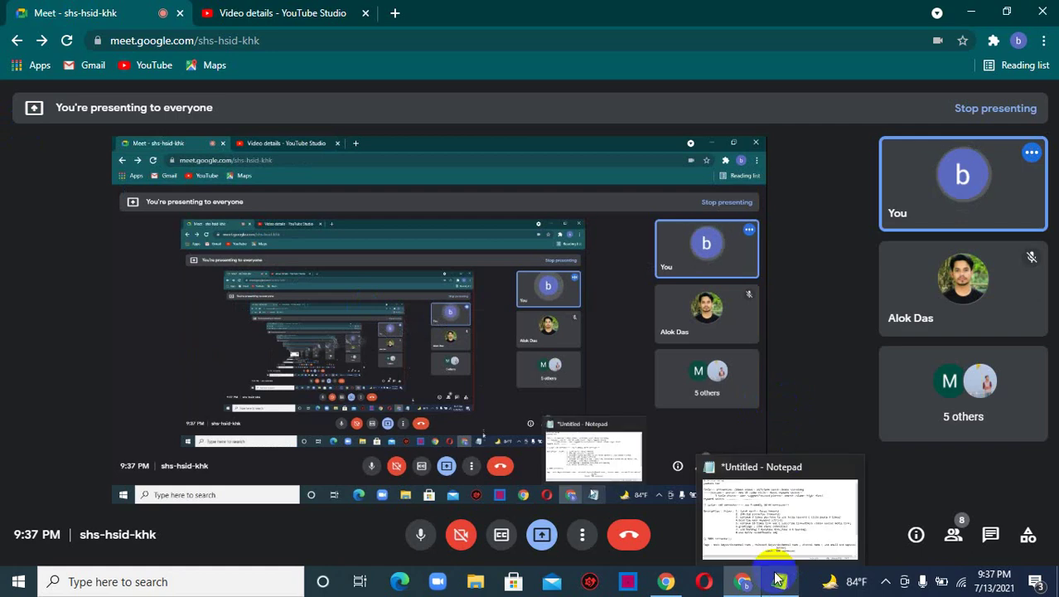
click(780, 578)
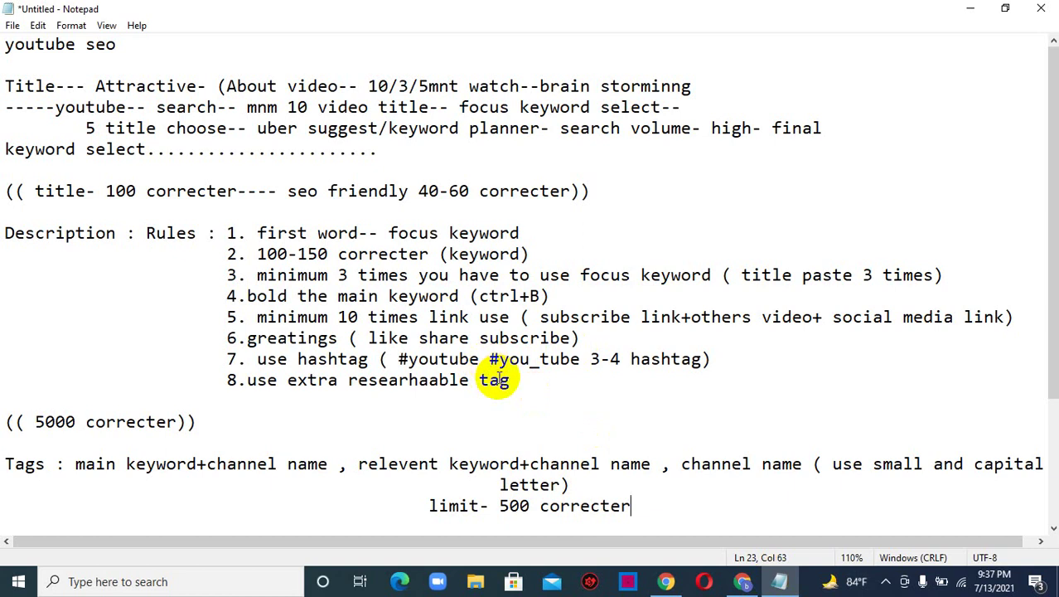
- Minimise the notes and briefly open and close the Meet in-call messages panel
click(972, 12)
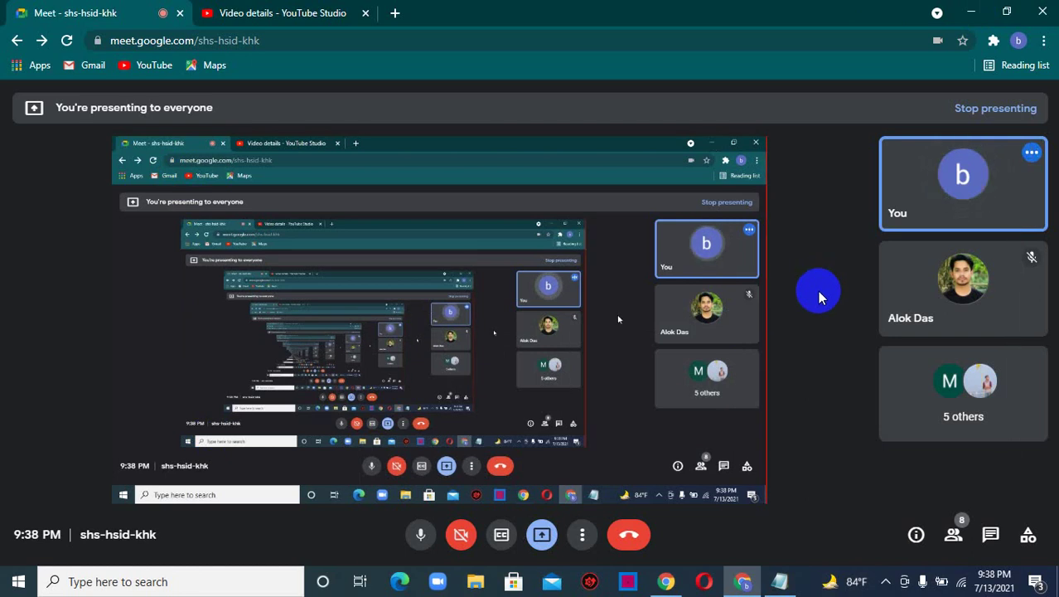
click(994, 535)
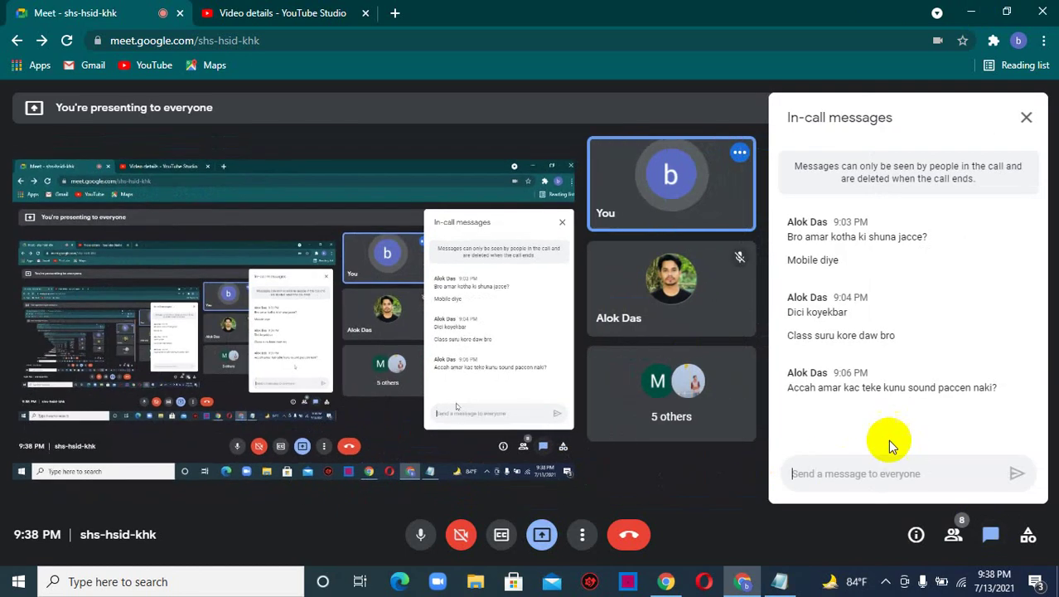
click(1029, 115)
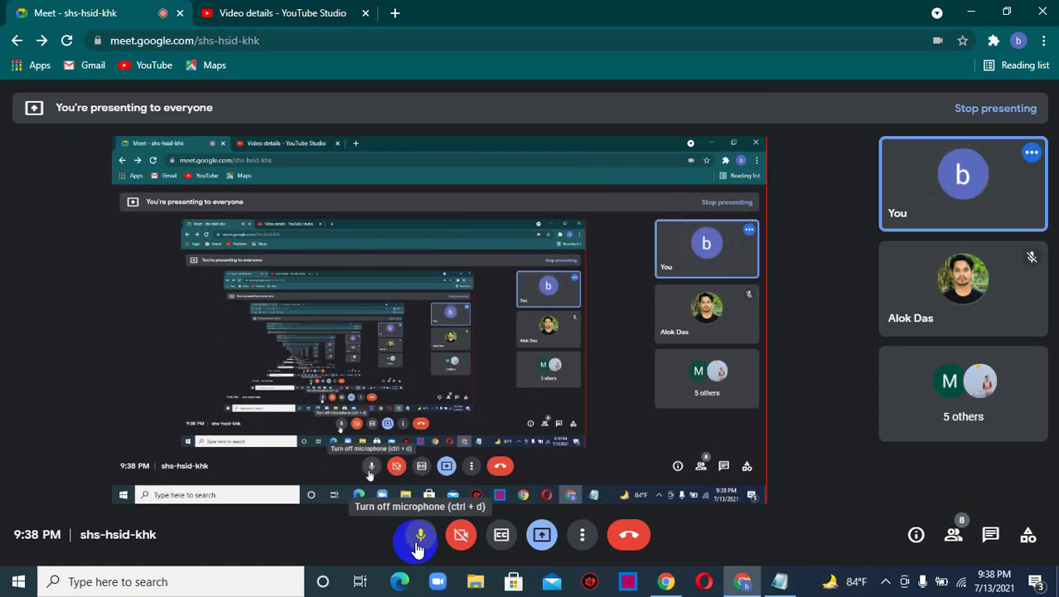
- Toggle the Meet microphone off, on and off again, checking the hidden system tray icons
click(418, 543)
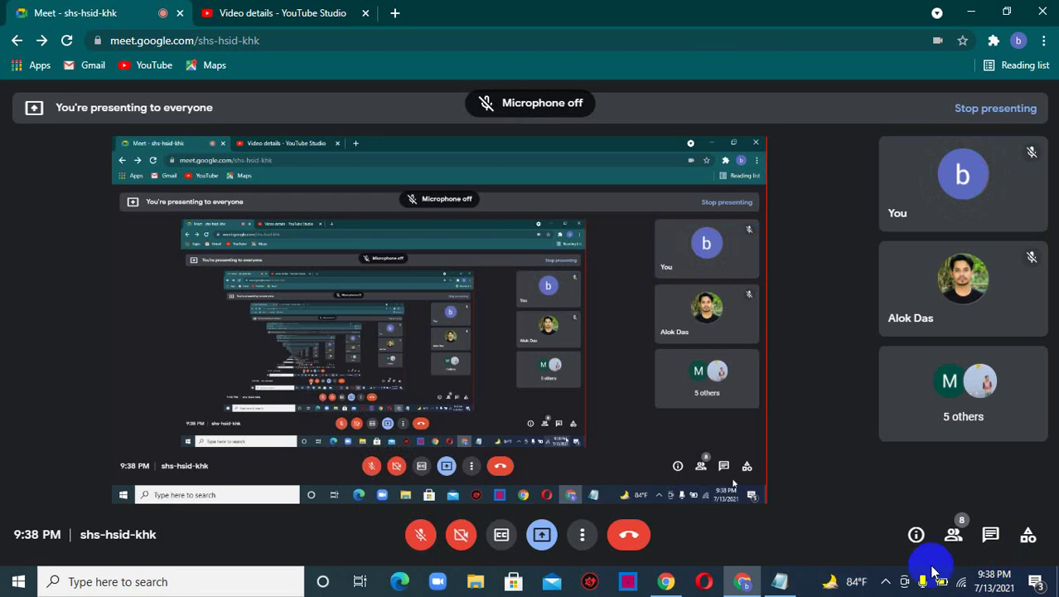
click(886, 583)
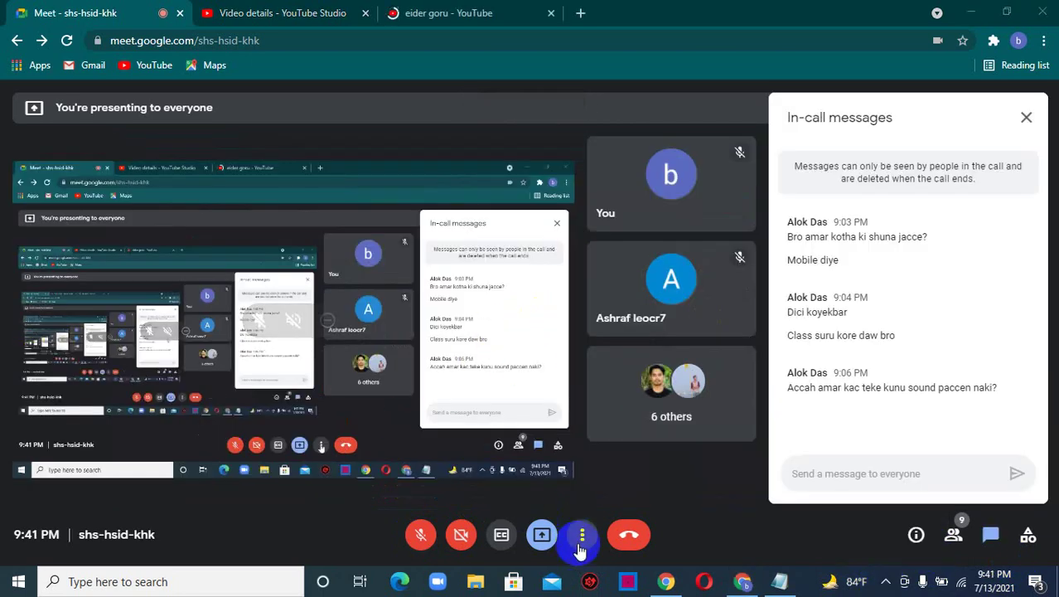
click(427, 532)
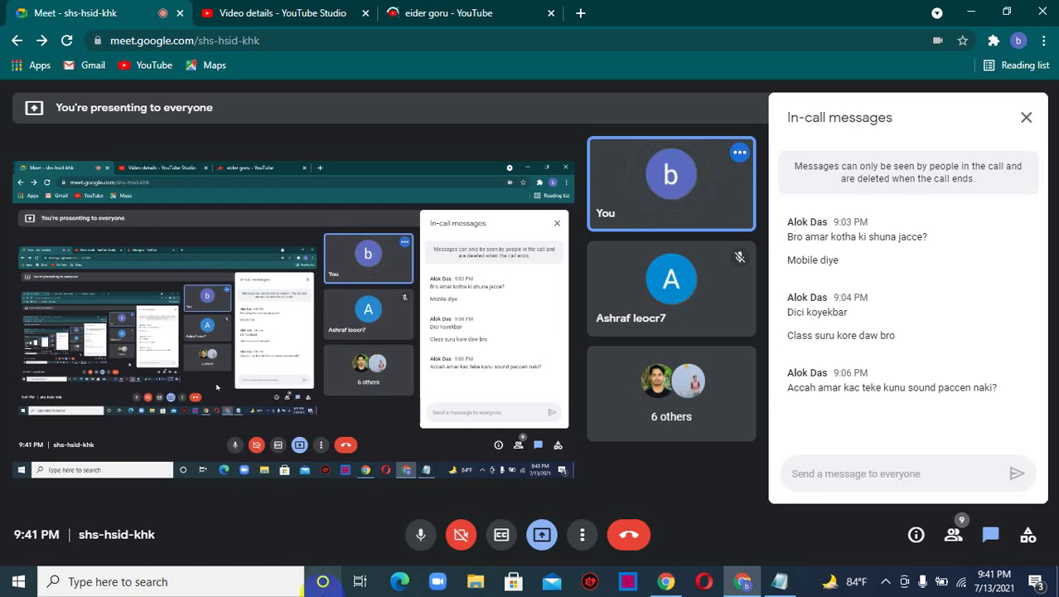
click(418, 537)
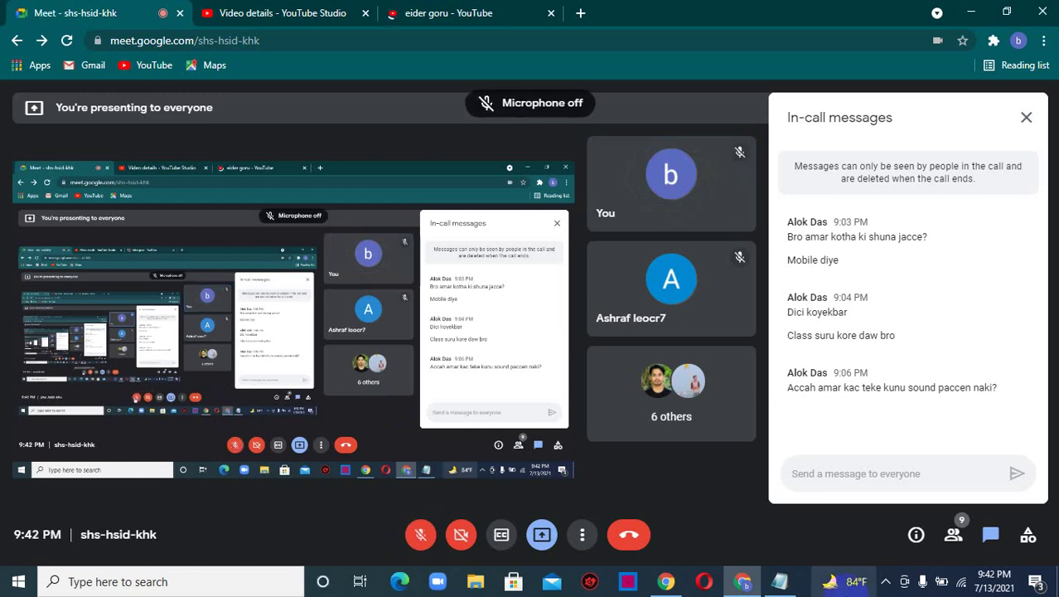
click(885, 581)
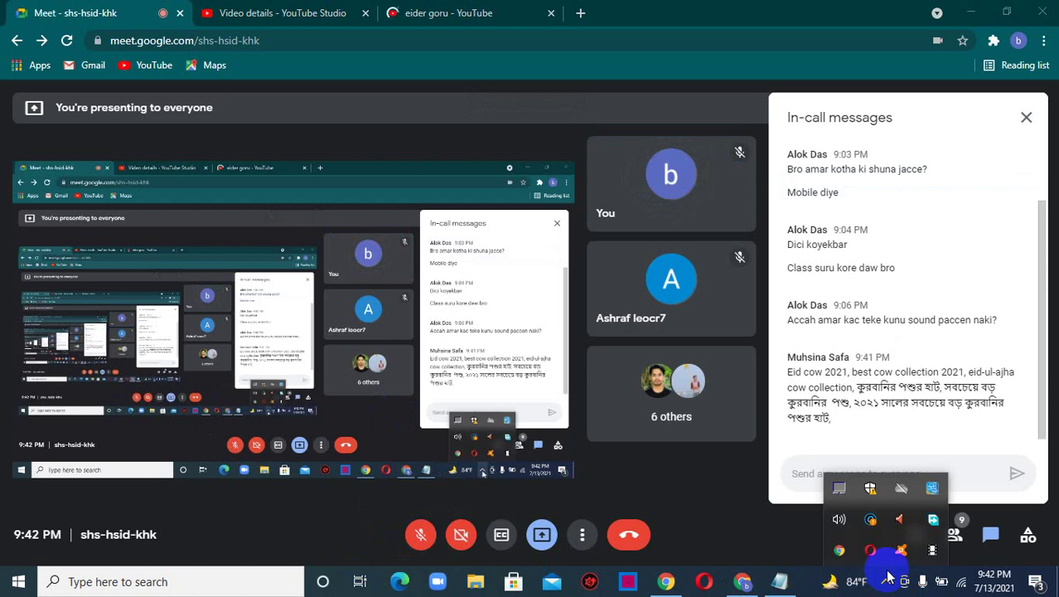
click(904, 552)
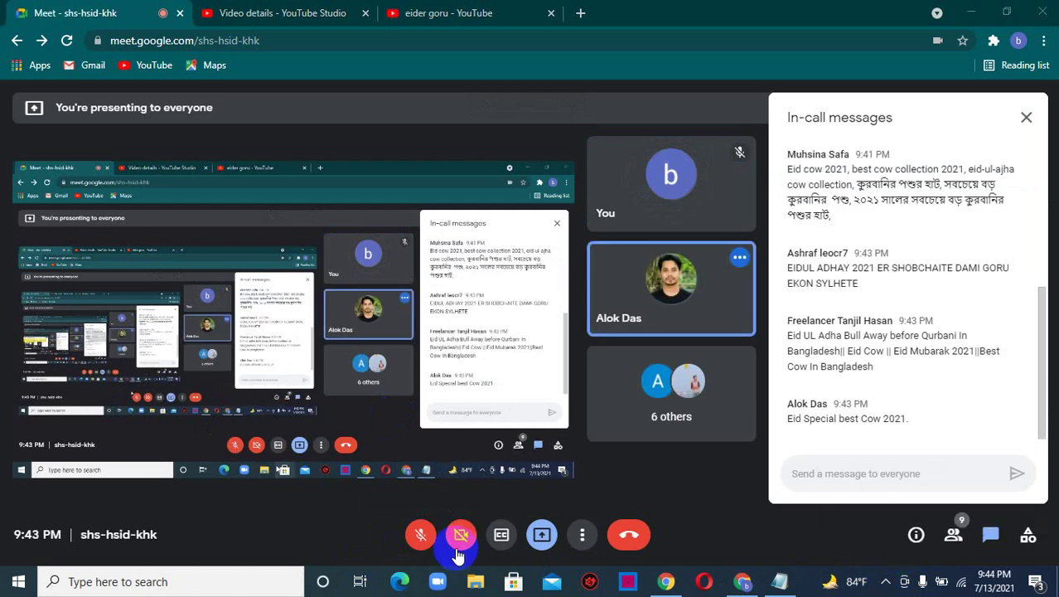
click(414, 535)
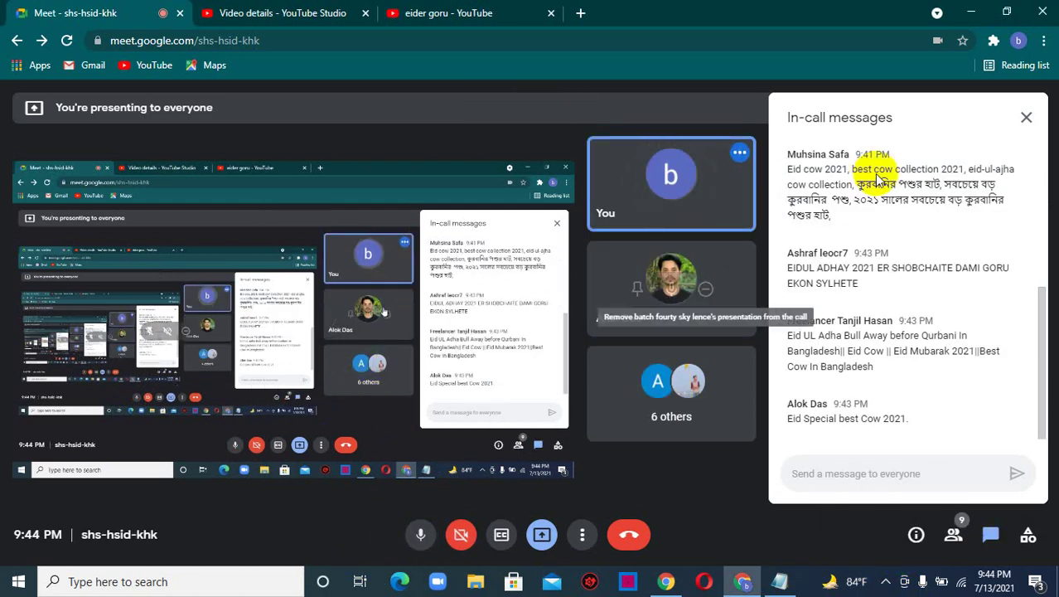
scroll(881, 292, up, 3)
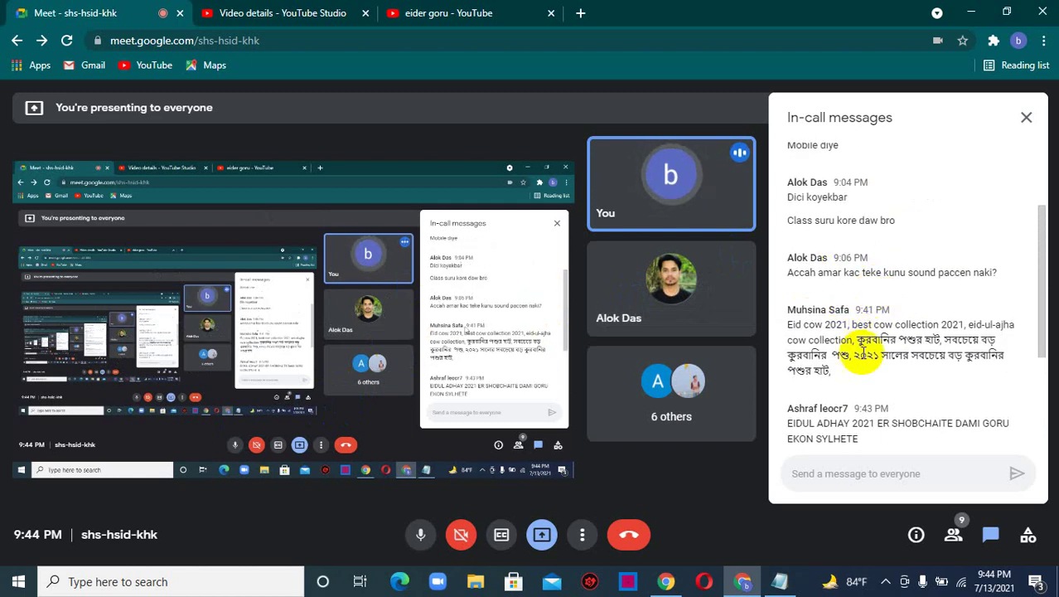
scroll(846, 319, down, 4)
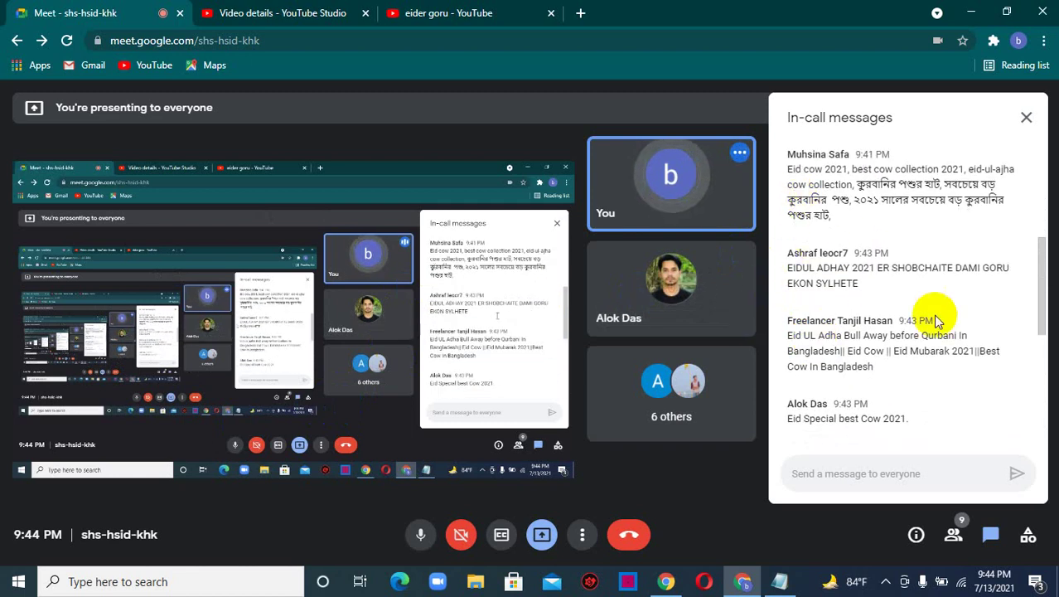
scroll(904, 348, up, 5)
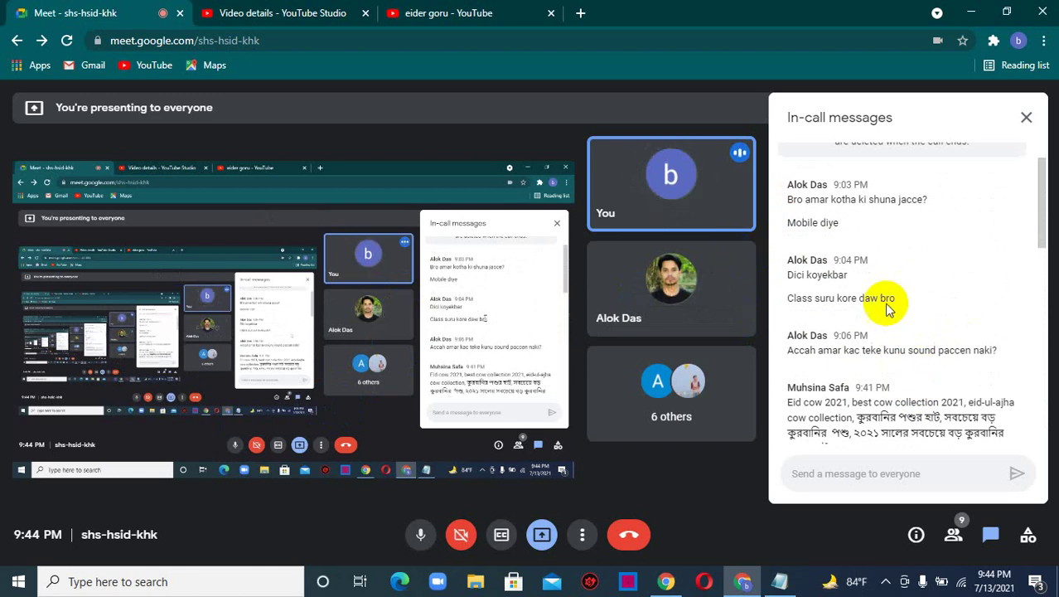
scroll(789, 326, down, 2)
scroll(829, 315, down, 4)
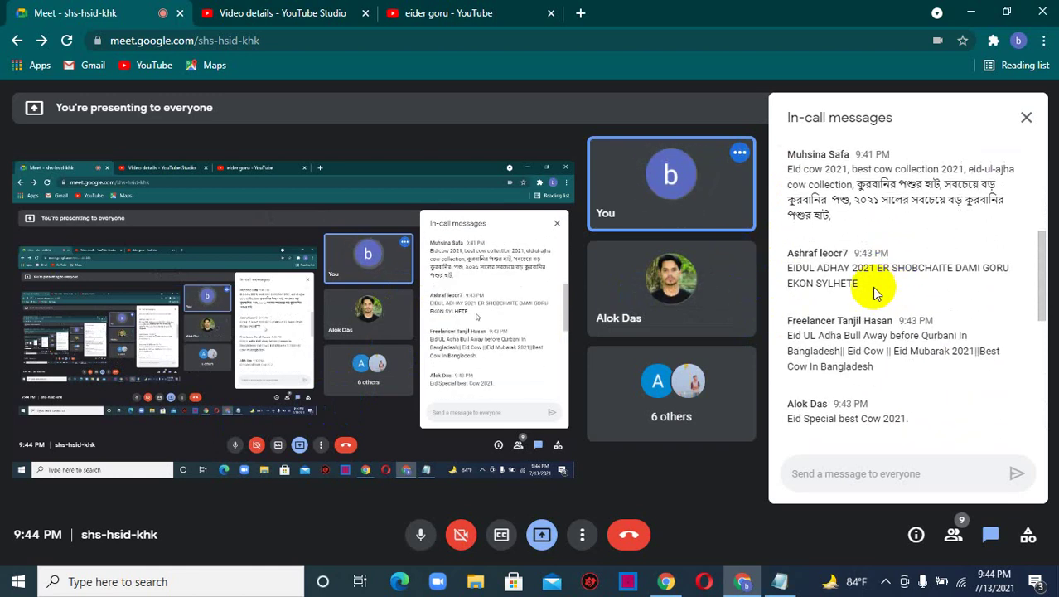
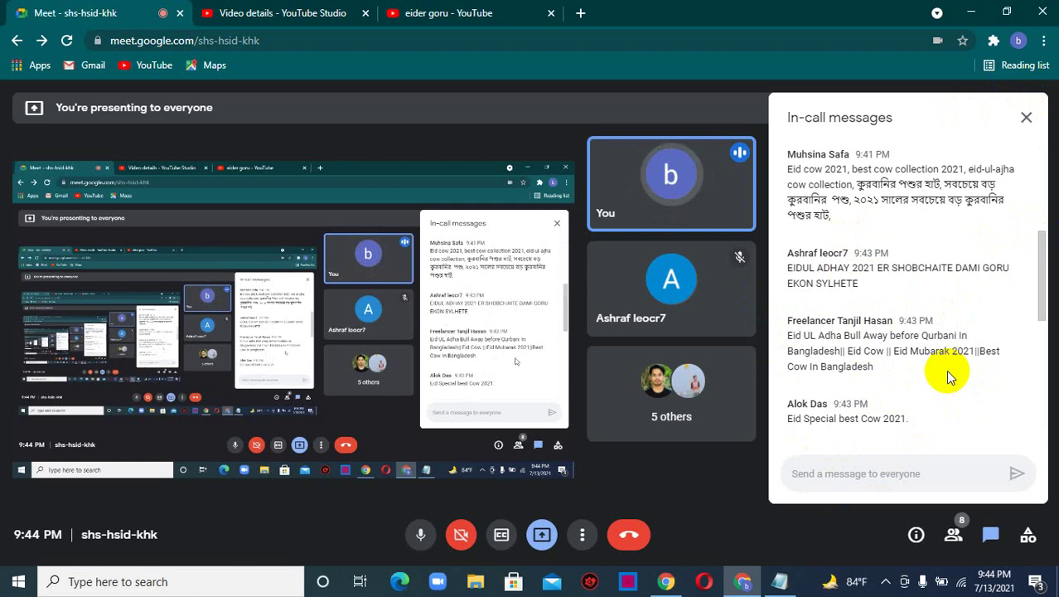
- Close the in-call messages, glance at the SEO notes, and show the 'top 5 cow in this eid' details page
click(1027, 121)
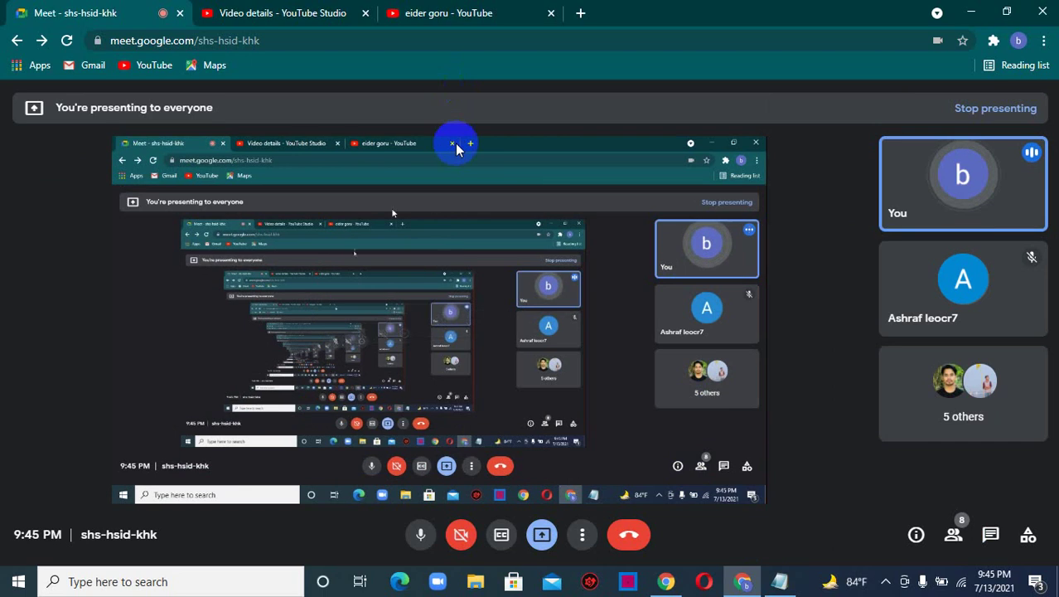
mouse_move(767, 586)
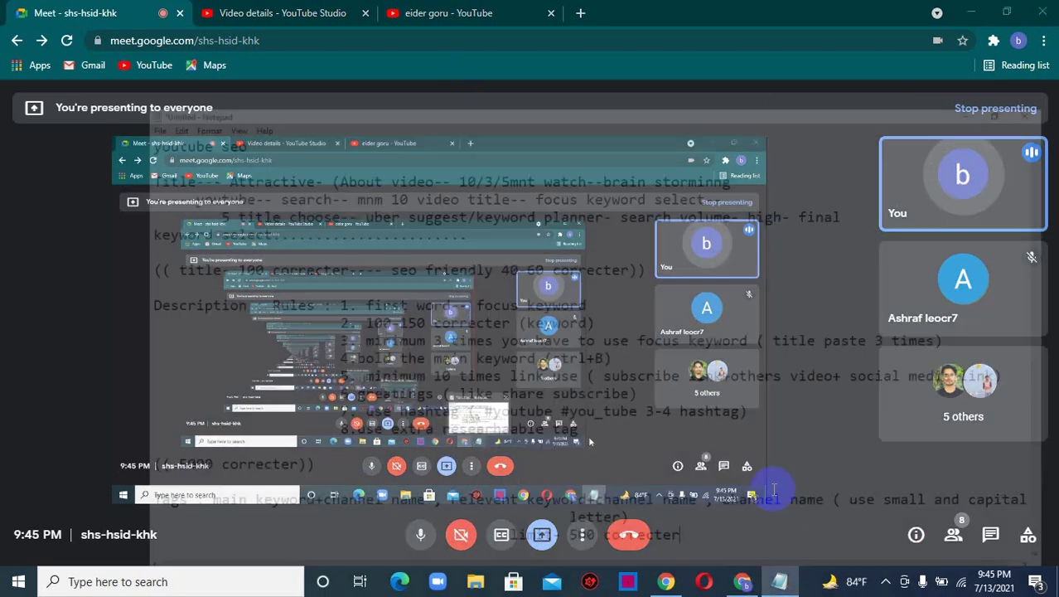
click(771, 488)
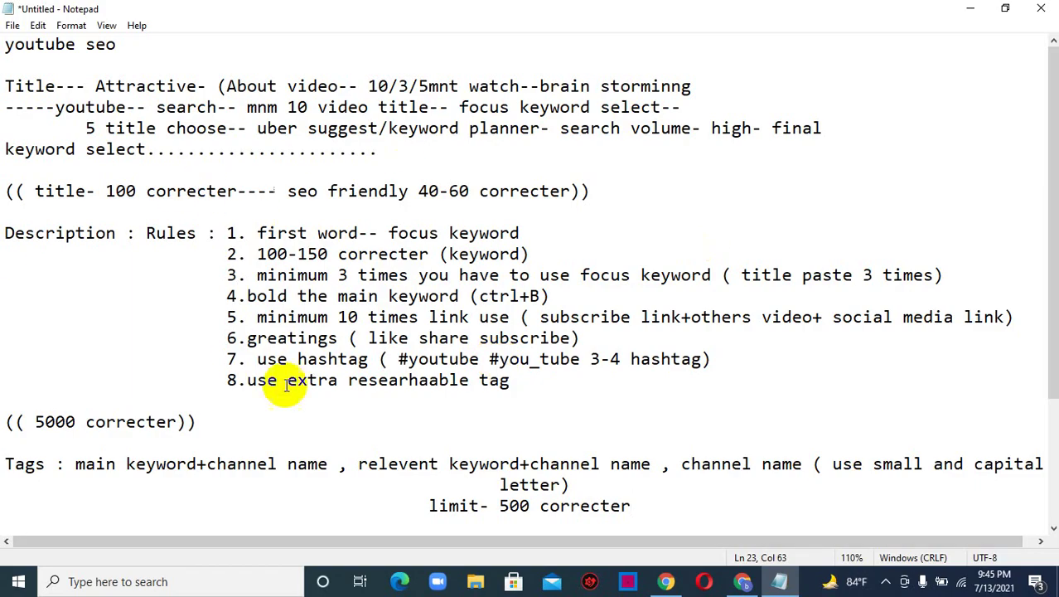
click(972, 9)
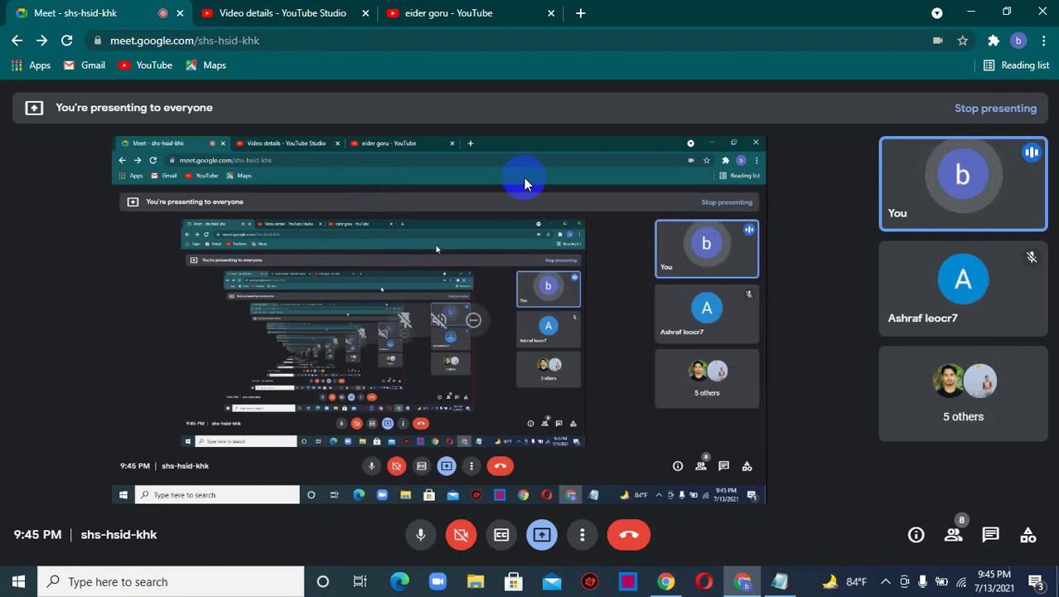
click(264, 12)
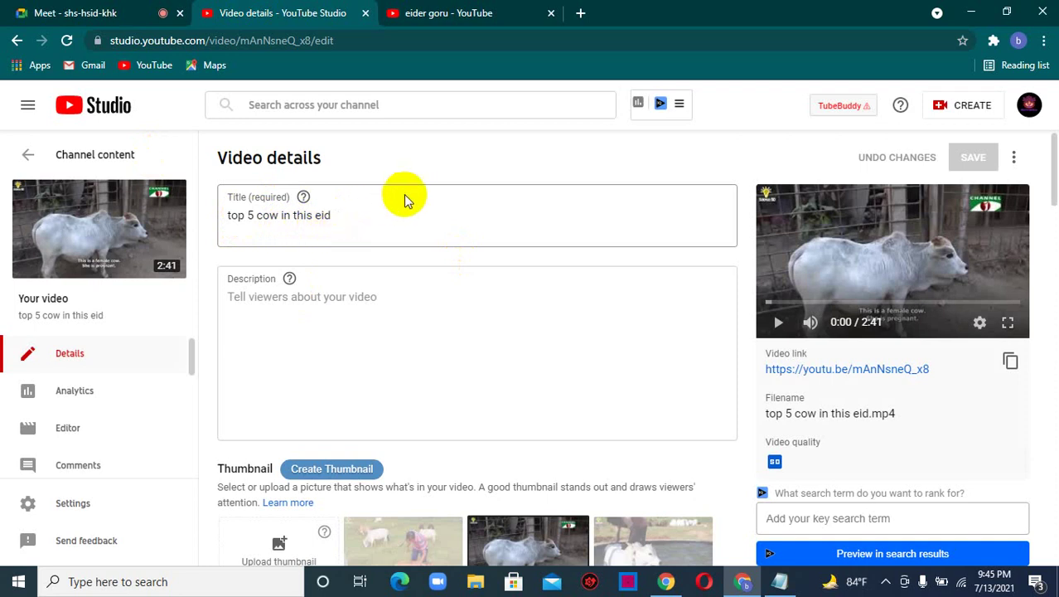
click(459, 9)
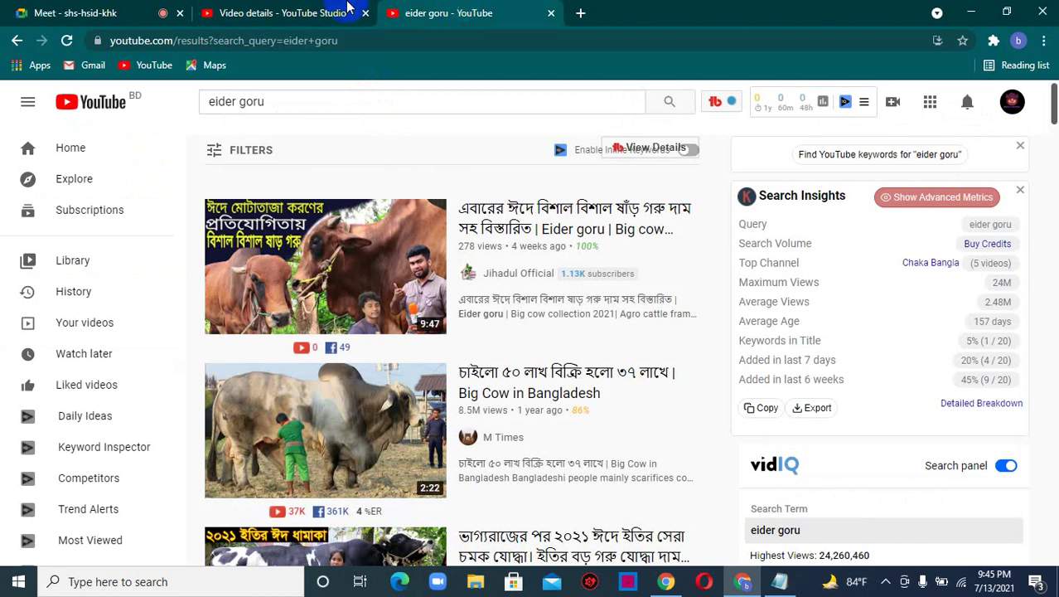
click(82, 10)
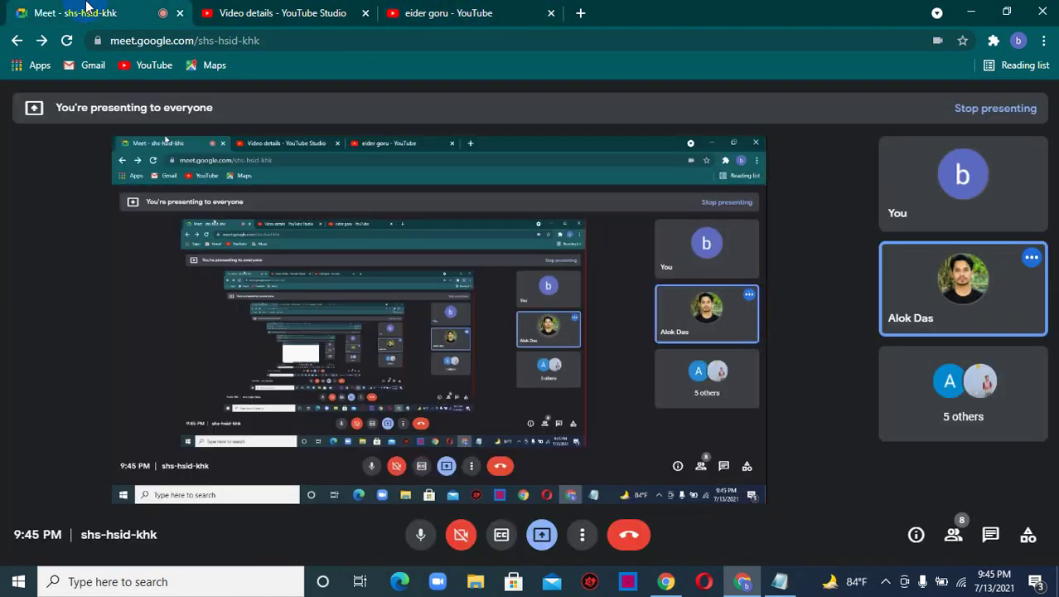
click(228, 8)
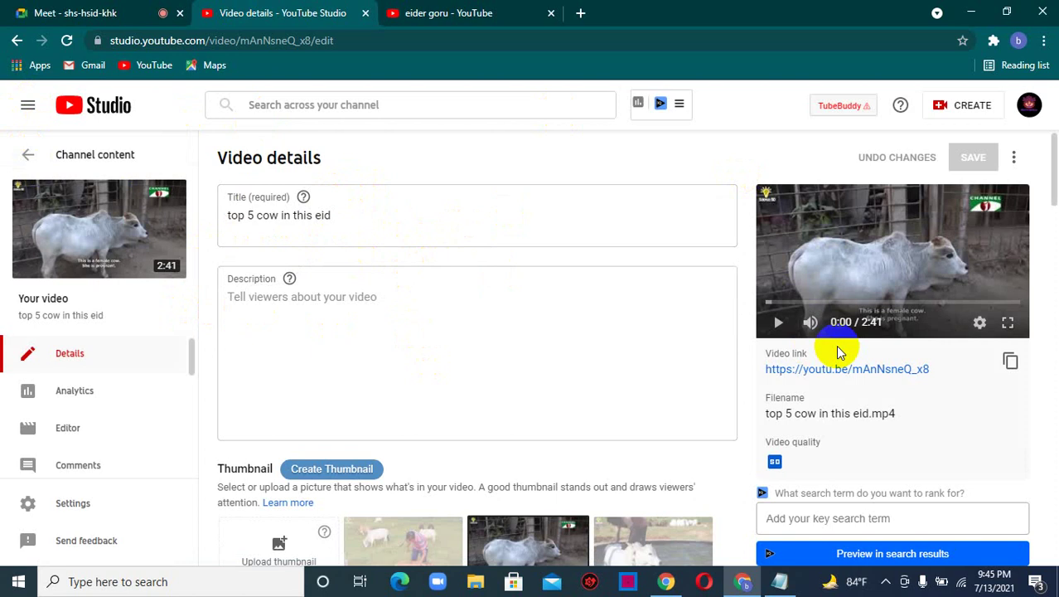
click(16, 41)
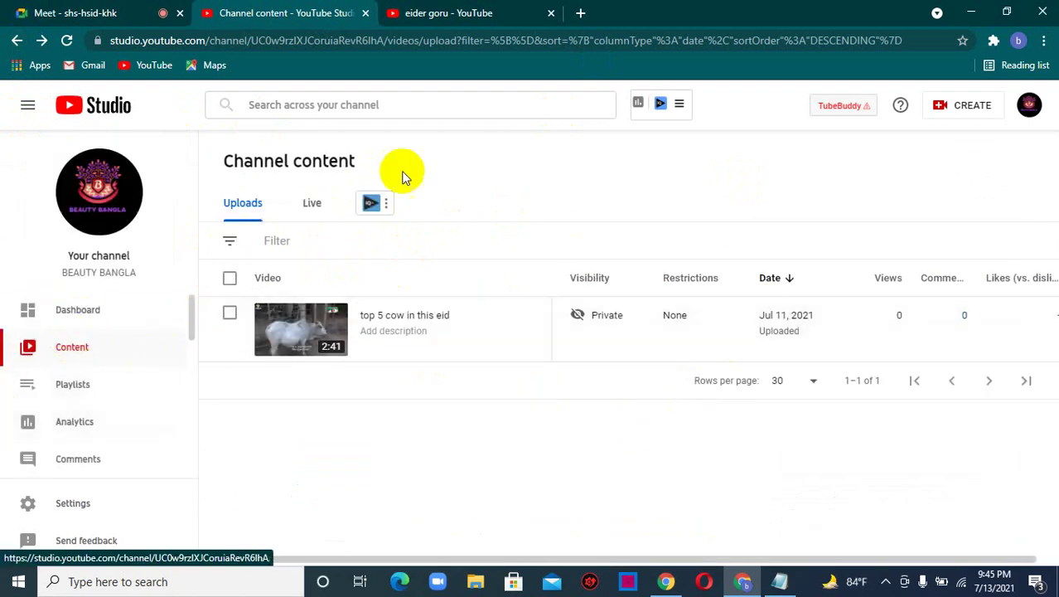
mouse_move(411, 315)
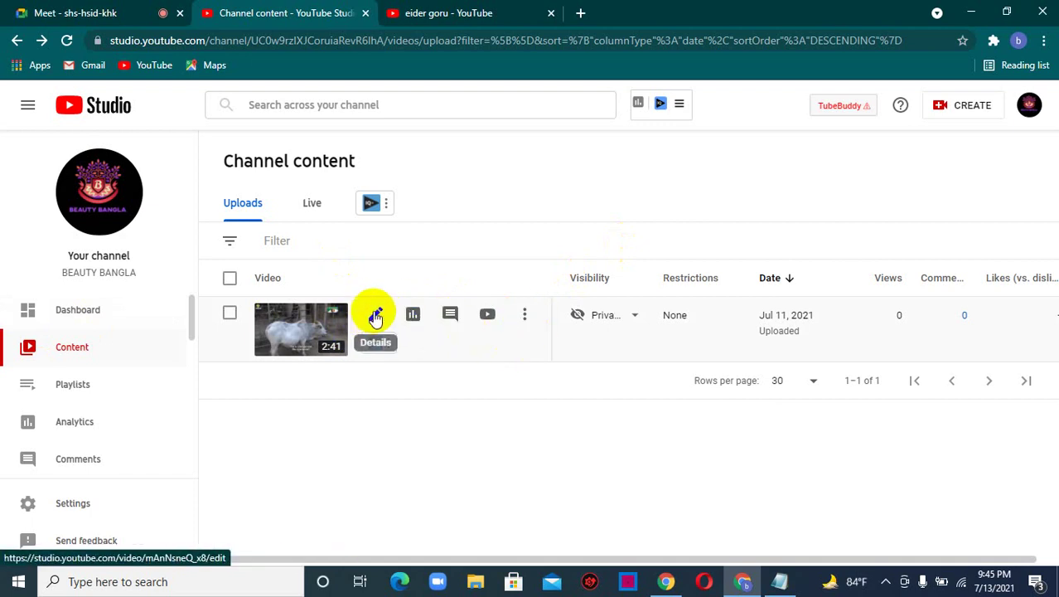
click(376, 316)
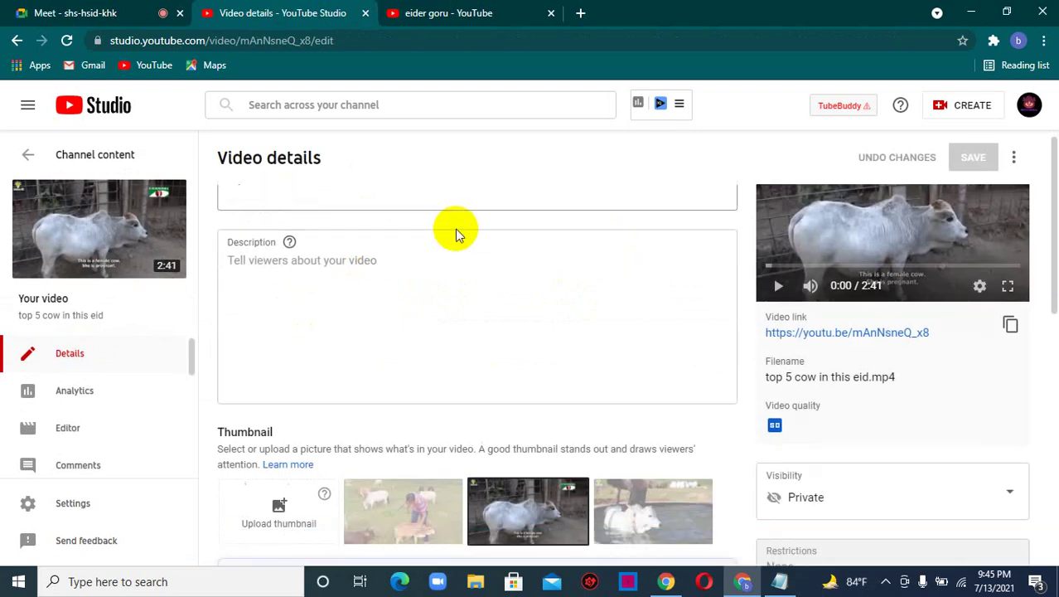
scroll(447, 240, down, 3)
scroll(433, 256, up, 3)
scroll(680, 319, down, 5)
scroll(584, 350, down, 15)
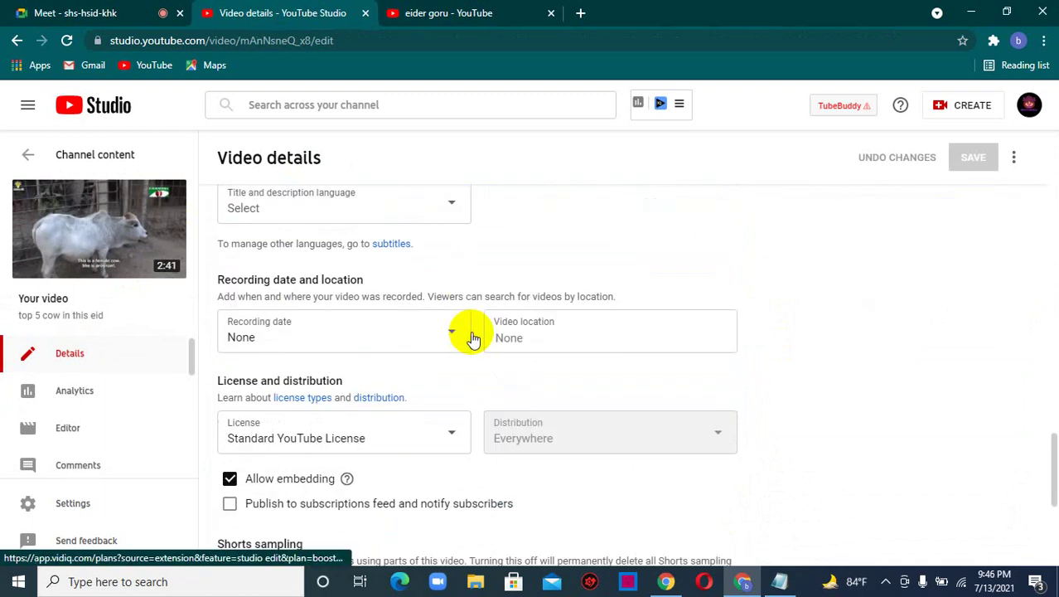
scroll(472, 338, down, 4)
scroll(425, 336, up, 8)
scroll(423, 336, up, 10)
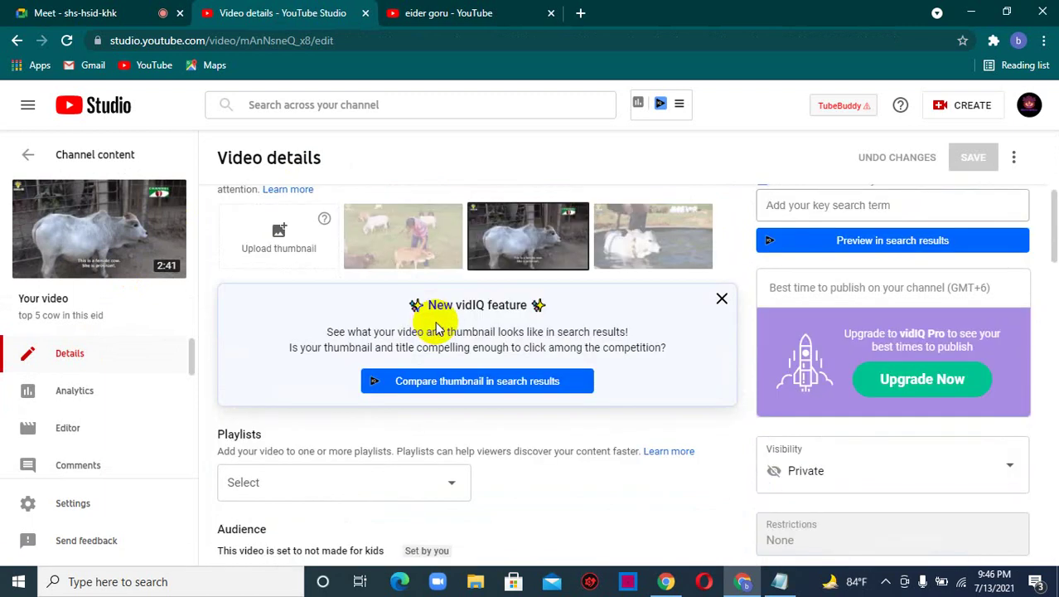
scroll(436, 329, up, 4)
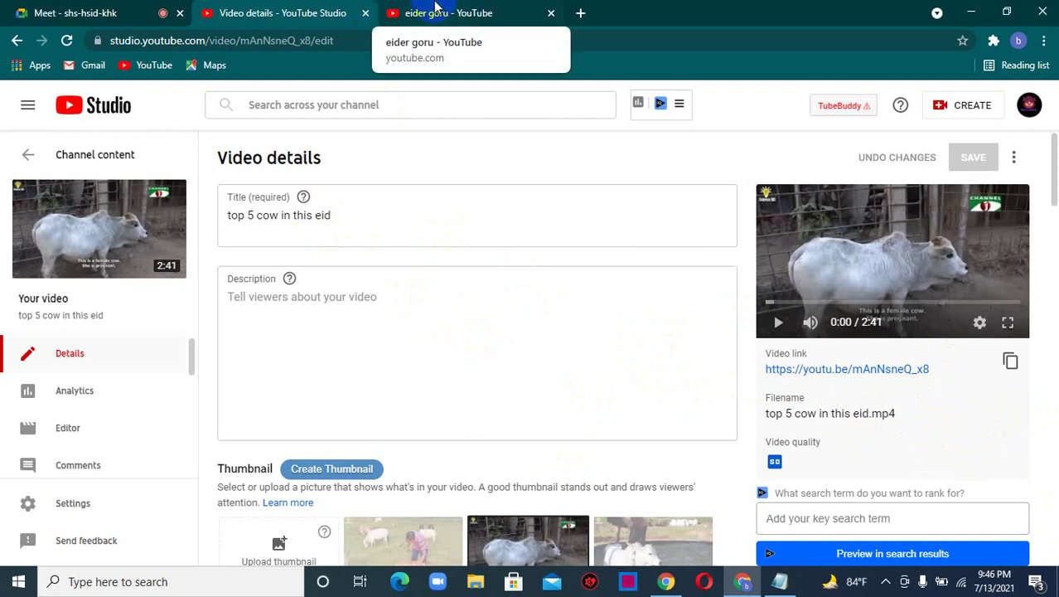
click(435, 7)
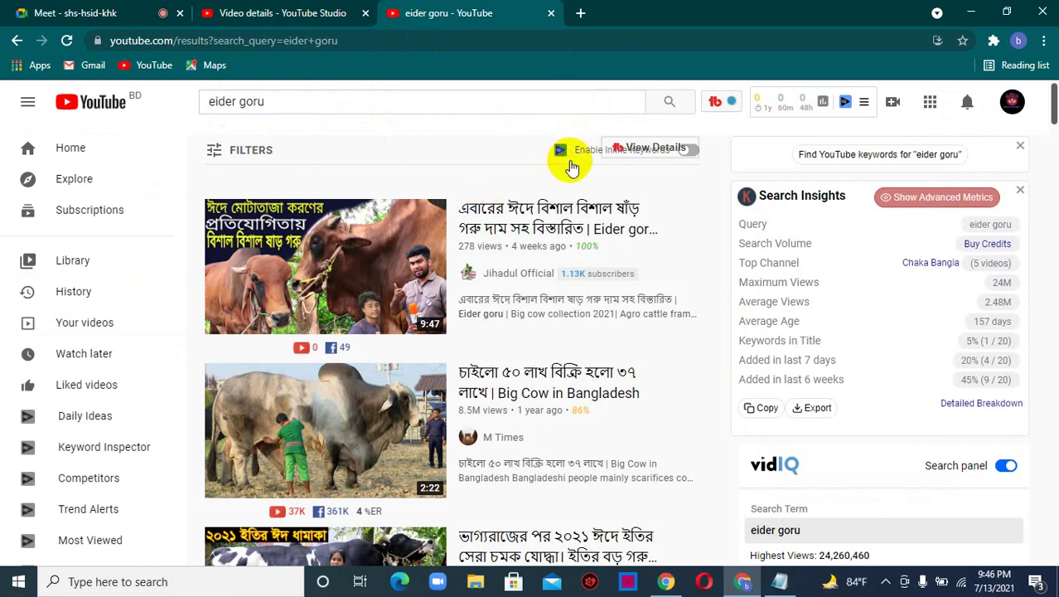
mouse_move(580, 213)
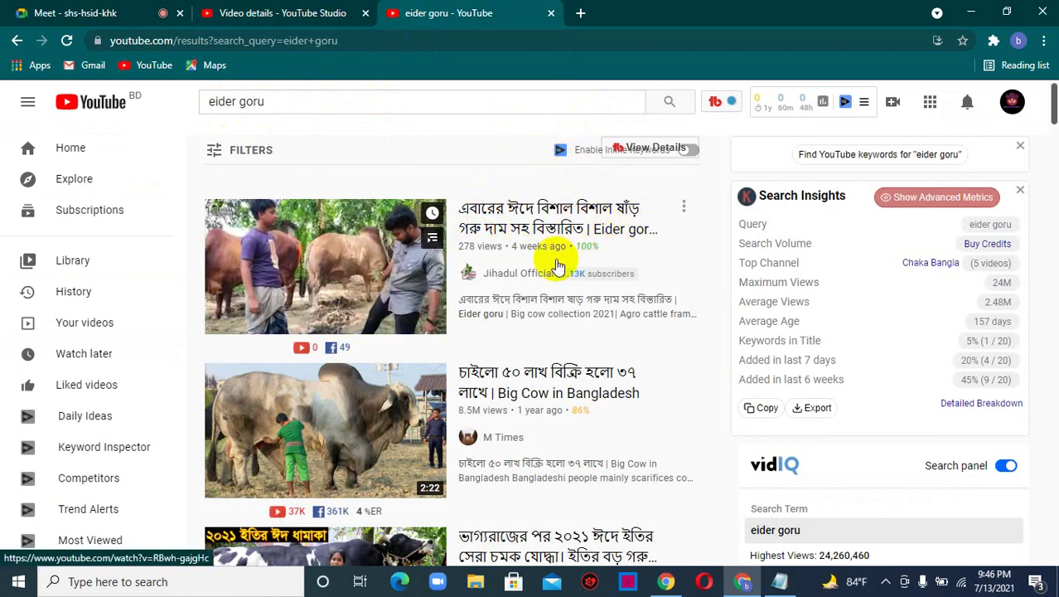
scroll(572, 249, down, 1)
scroll(627, 191, up, 1)
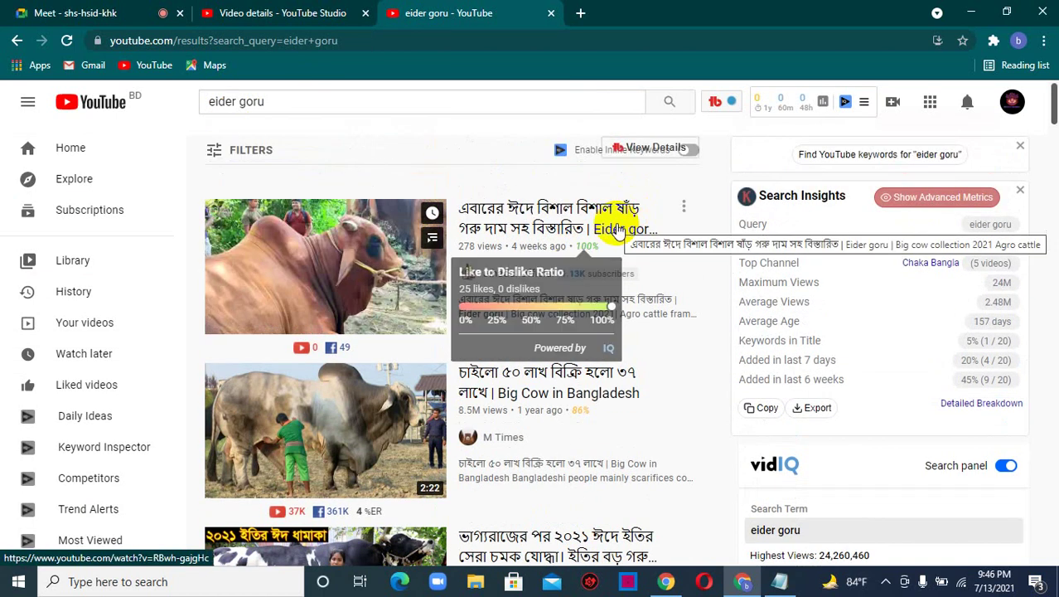
scroll(543, 269, down, 1)
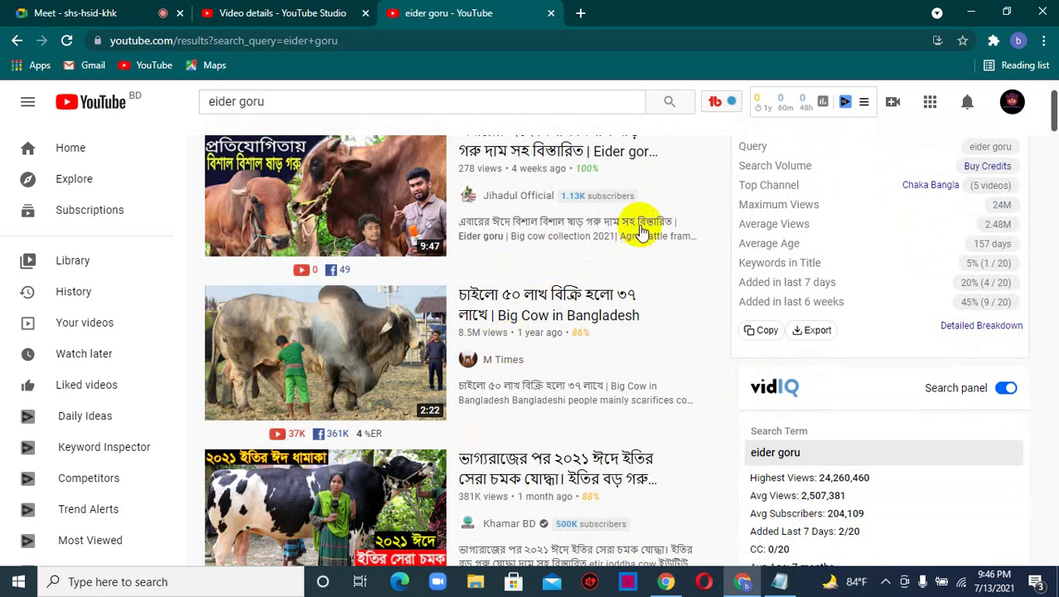
scroll(637, 242, down, 1)
scroll(564, 332, down, 2)
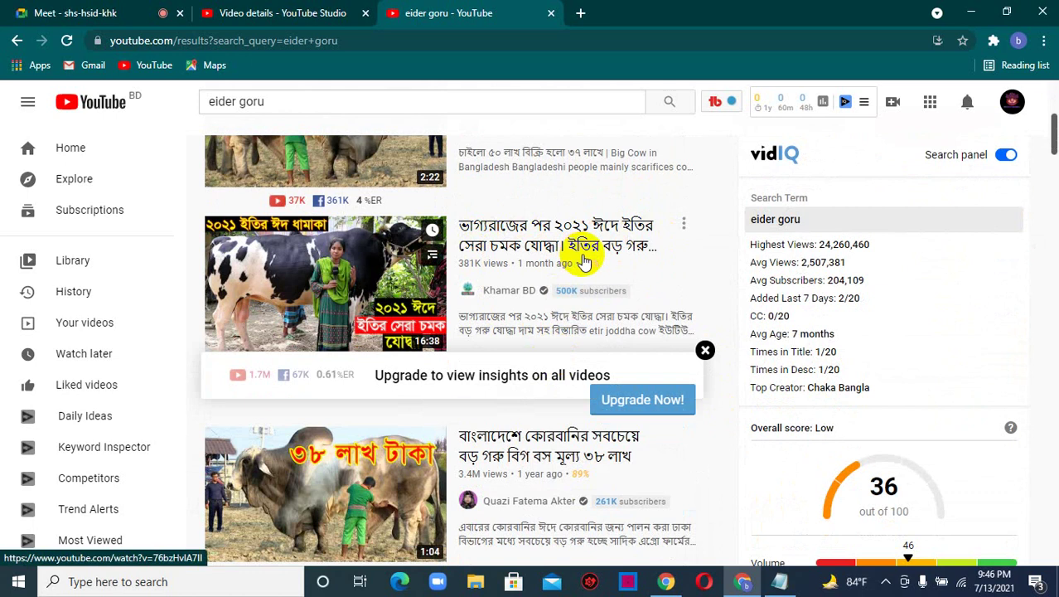
scroll(606, 307, down, 1)
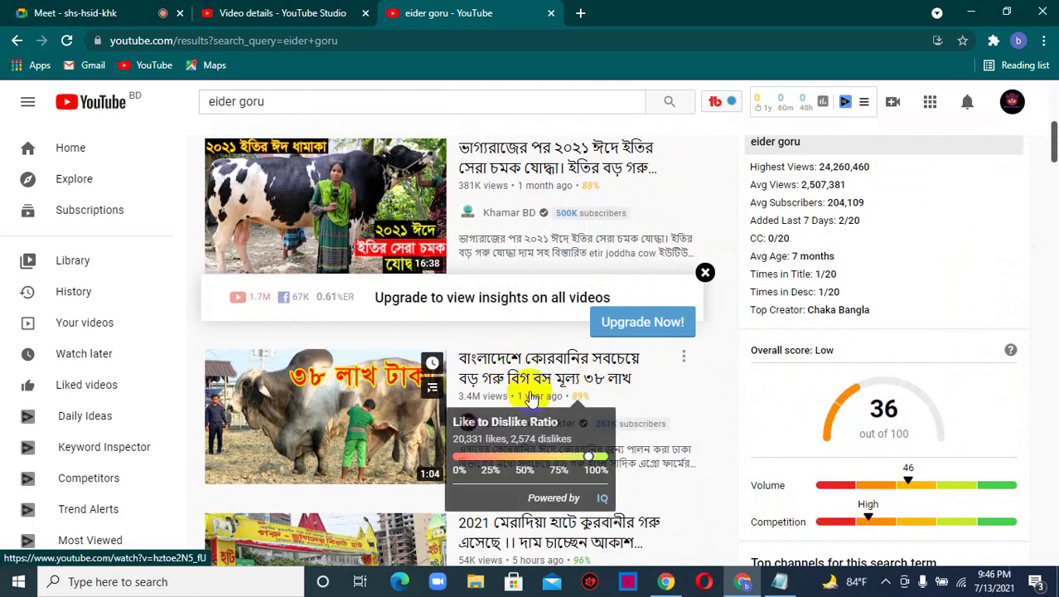
scroll(580, 400, up, 5)
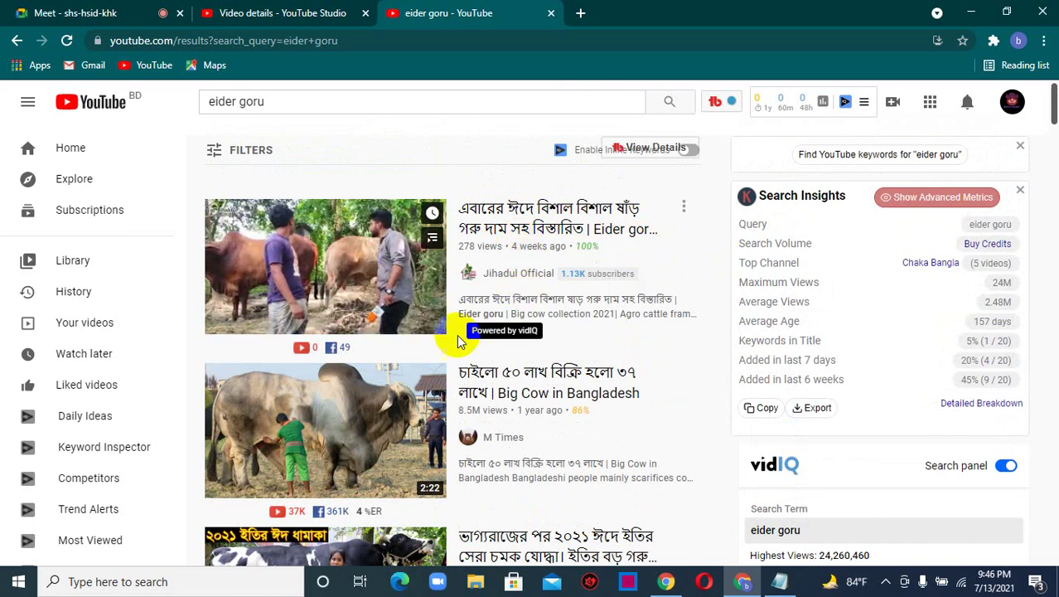
scroll(464, 323, down, 1)
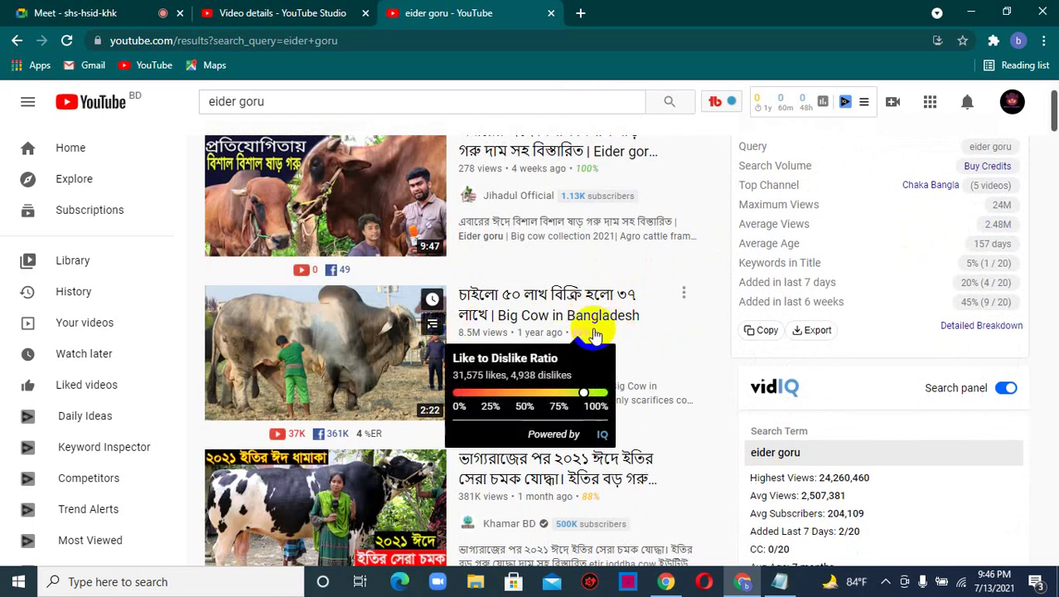
scroll(610, 314, down, 3)
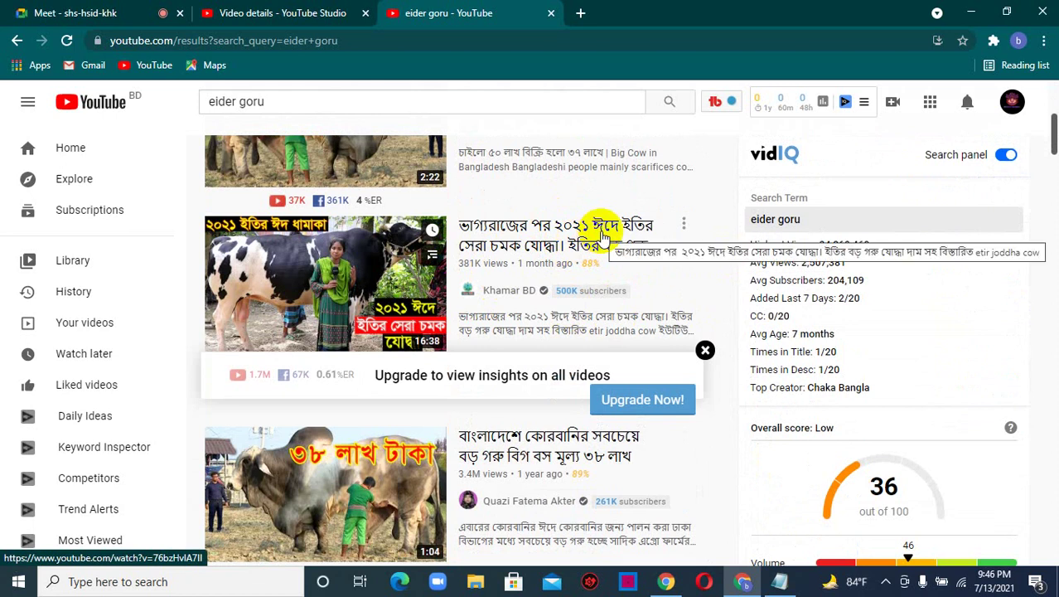
scroll(587, 274, down, 1)
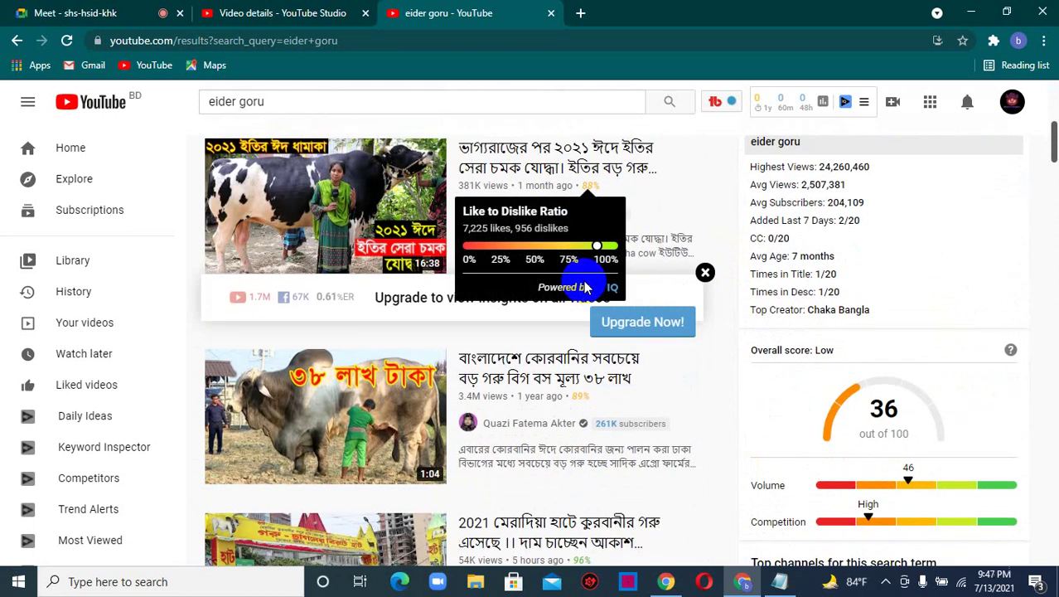
scroll(535, 305, down, 4)
scroll(530, 303, up, 4)
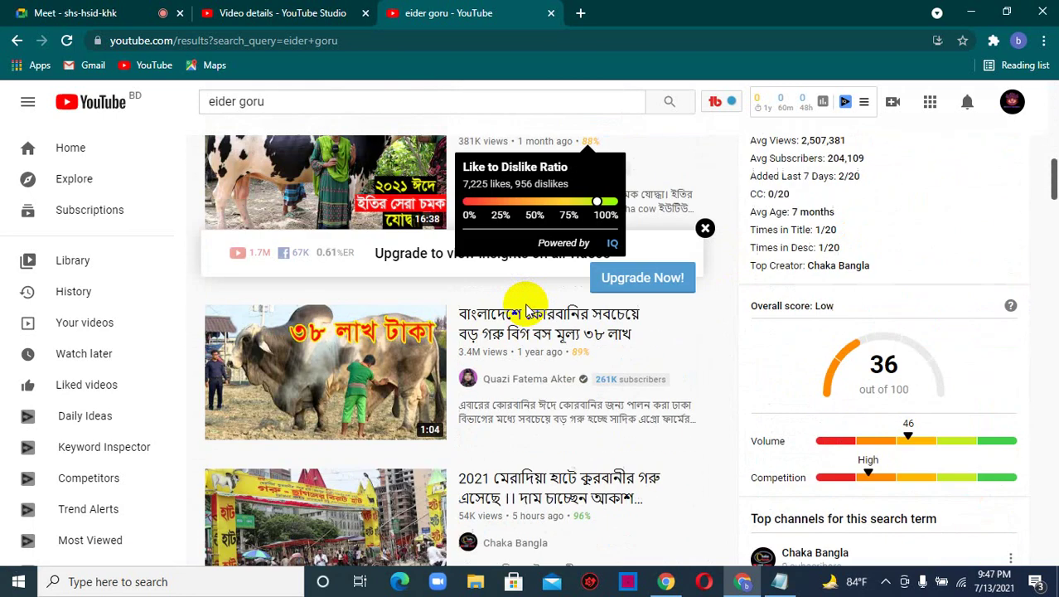
scroll(535, 320, up, 5)
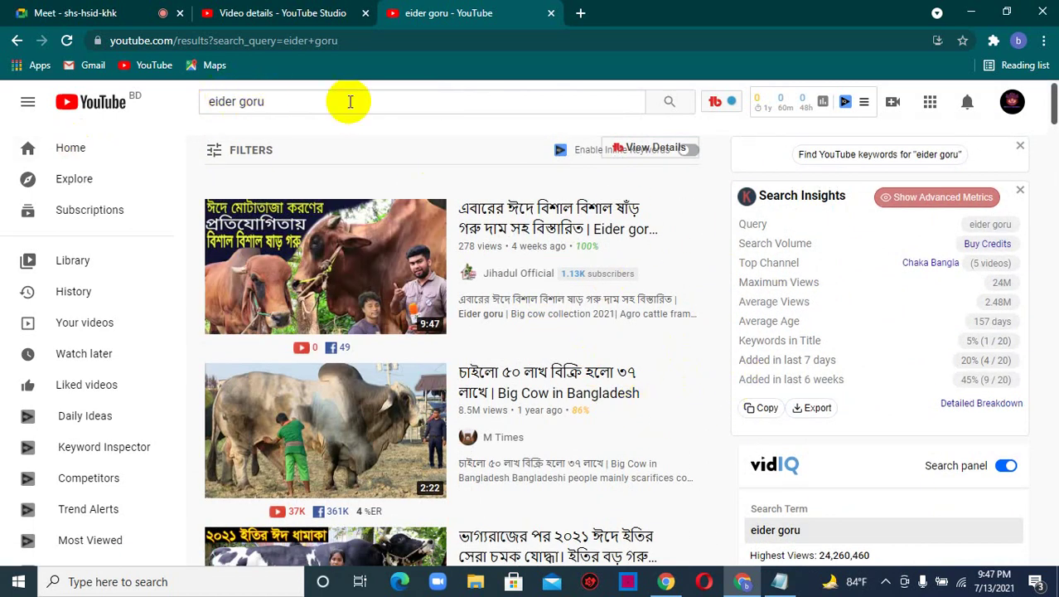
scroll(549, 213, down, 2)
scroll(548, 249, up, 2)
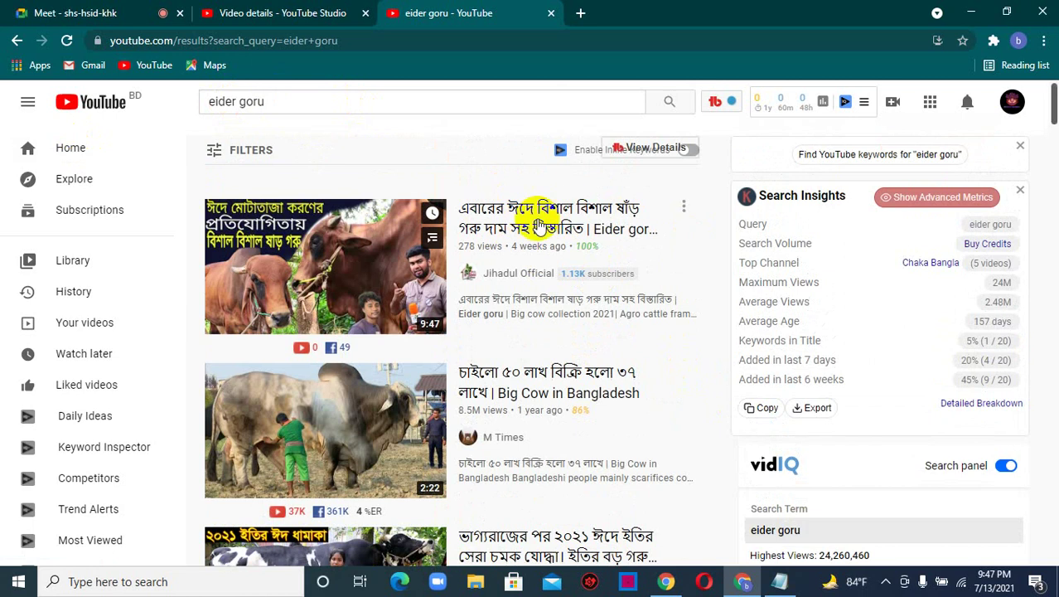
scroll(461, 280, down, 1)
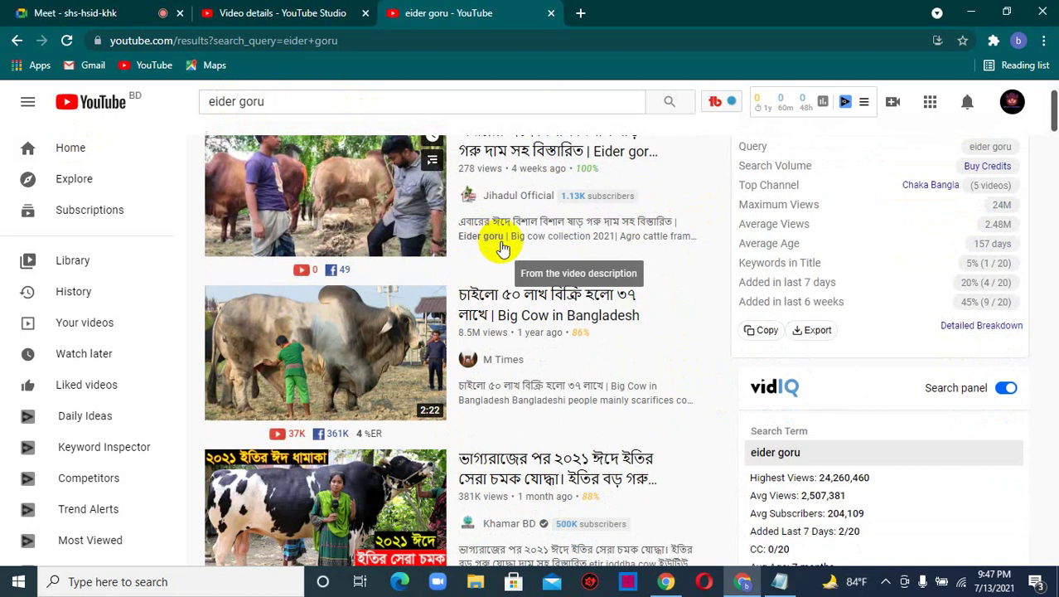
scroll(627, 248, down, 2)
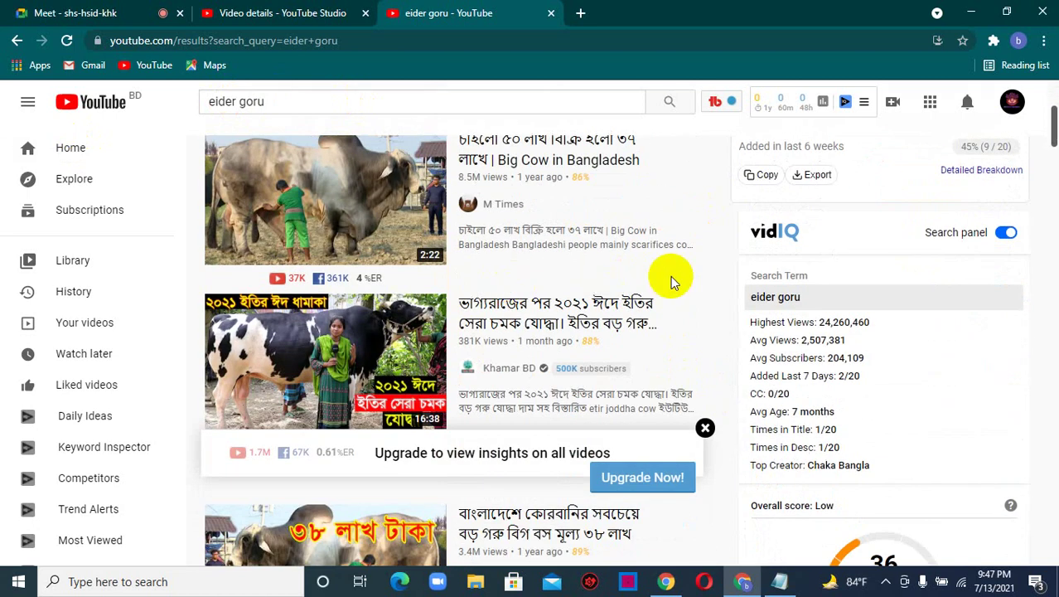
scroll(527, 299, up, 1)
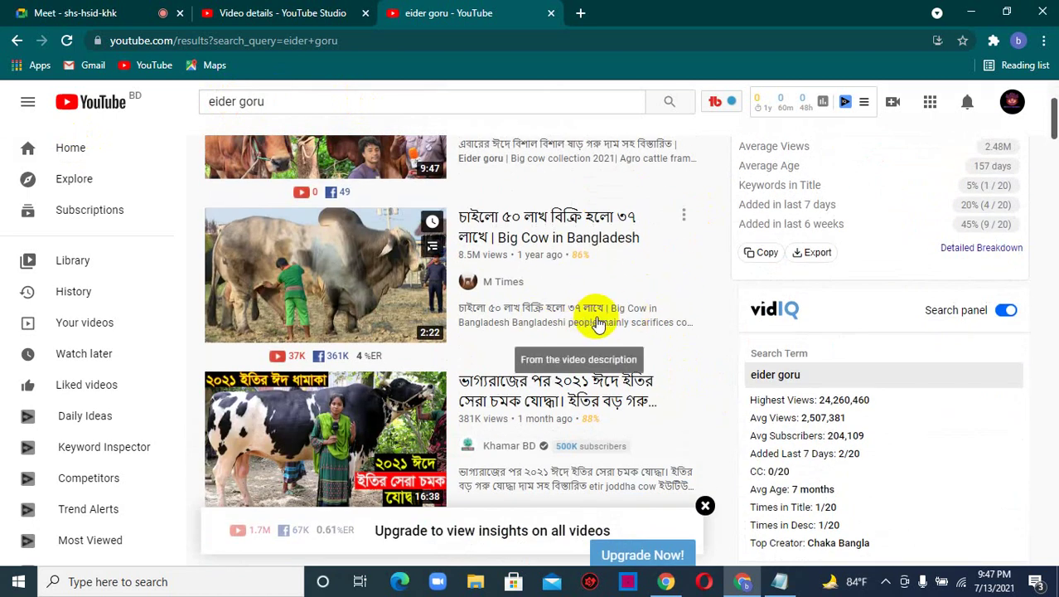
scroll(603, 330, down, 1)
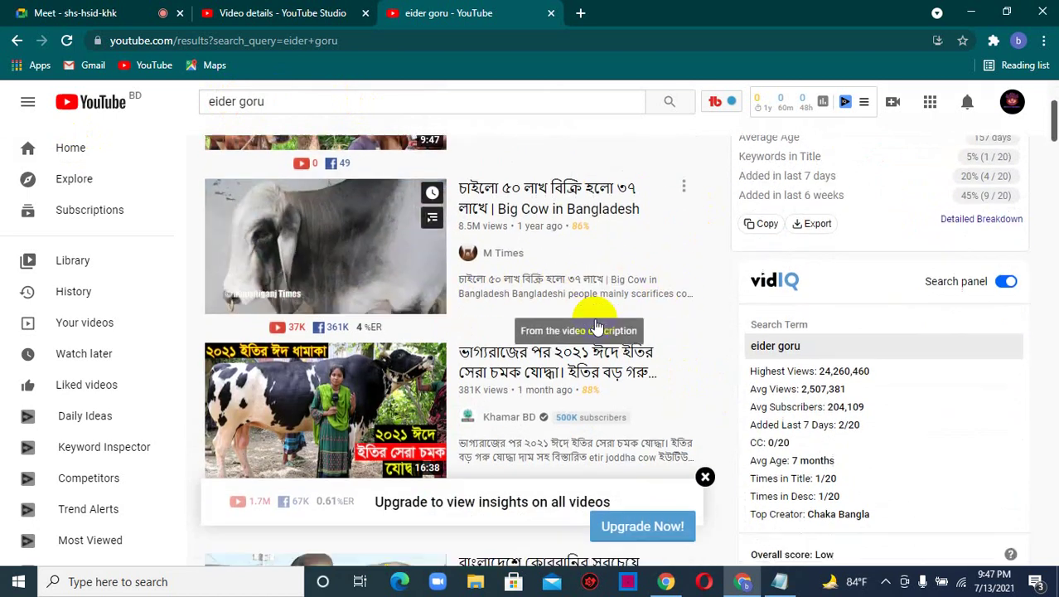
scroll(572, 249, down, 2)
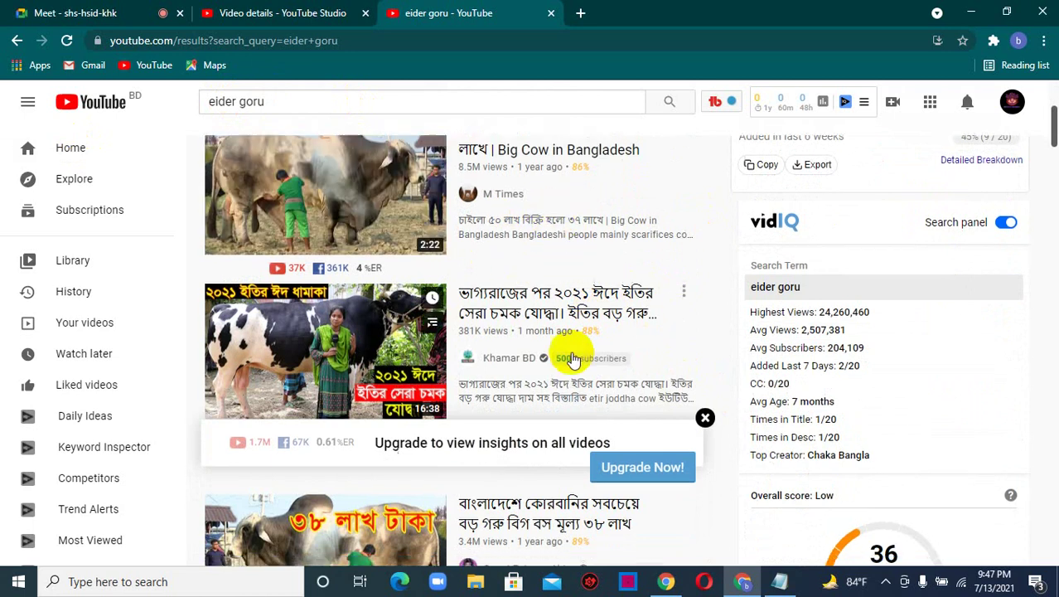
scroll(489, 377, down, 1)
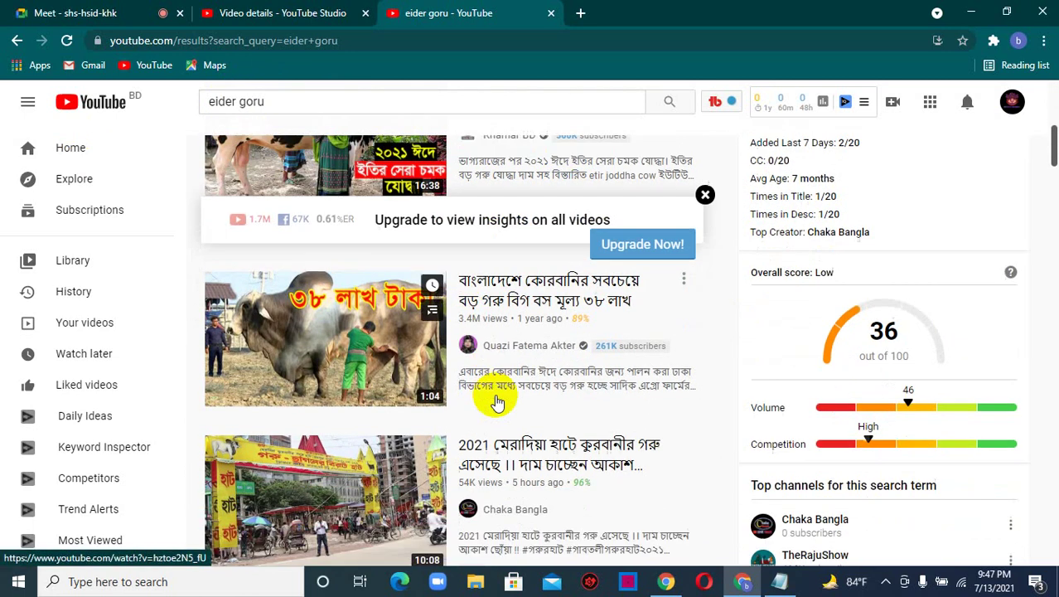
scroll(497, 389, down, 3)
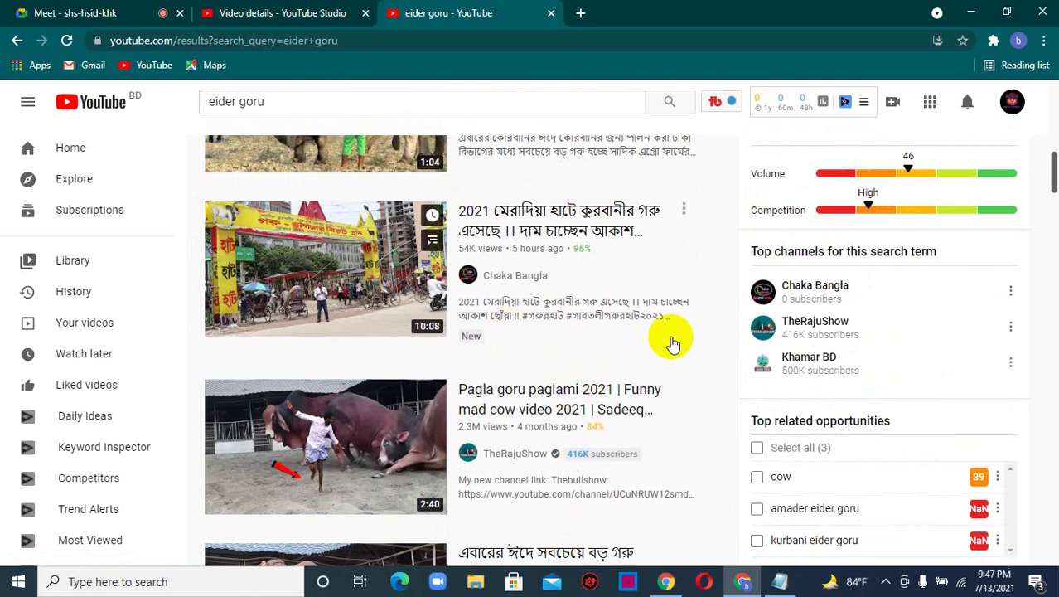
scroll(668, 338, down, 1)
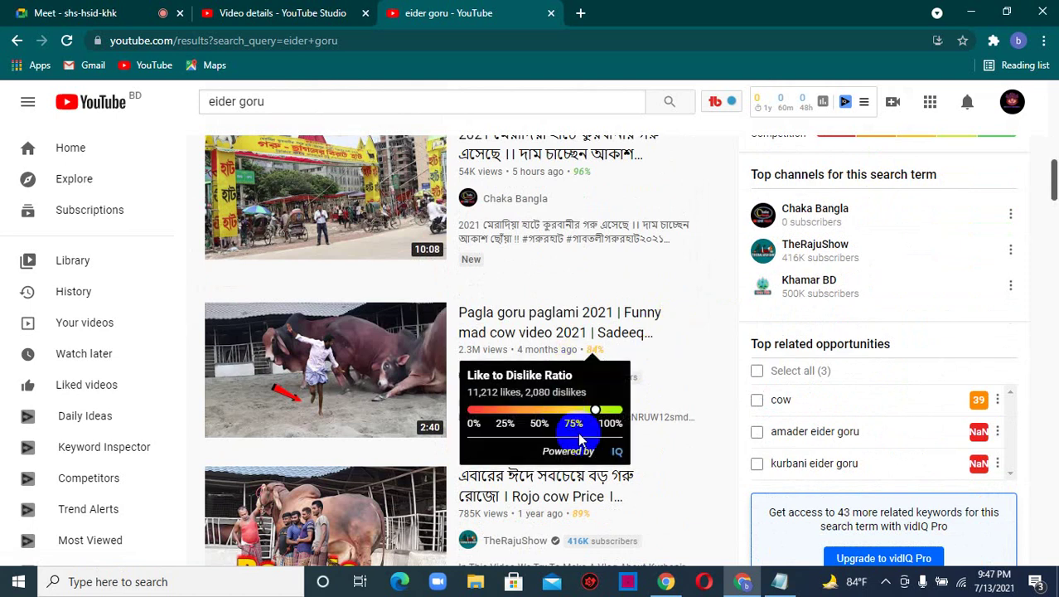
scroll(634, 407, up, 10)
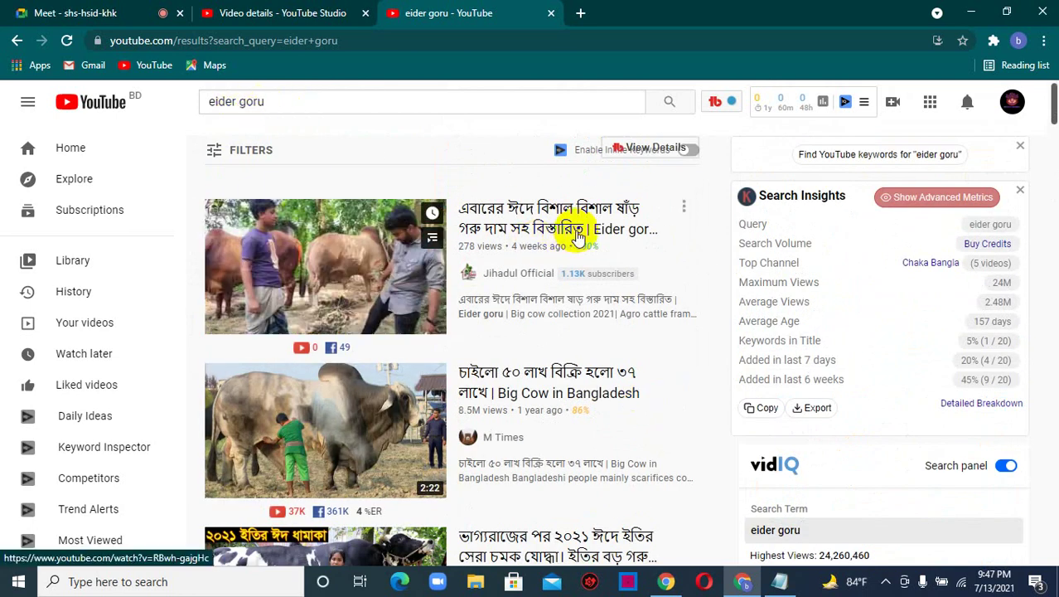
scroll(622, 266, down, 2)
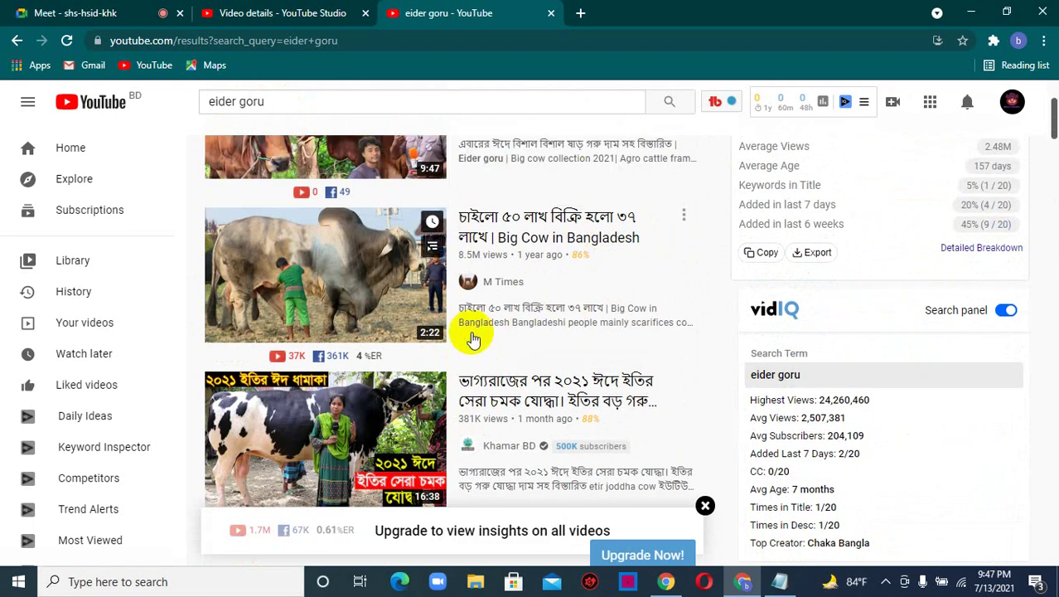
scroll(564, 336, down, 6)
scroll(530, 303, up, 7)
scroll(521, 311, up, 2)
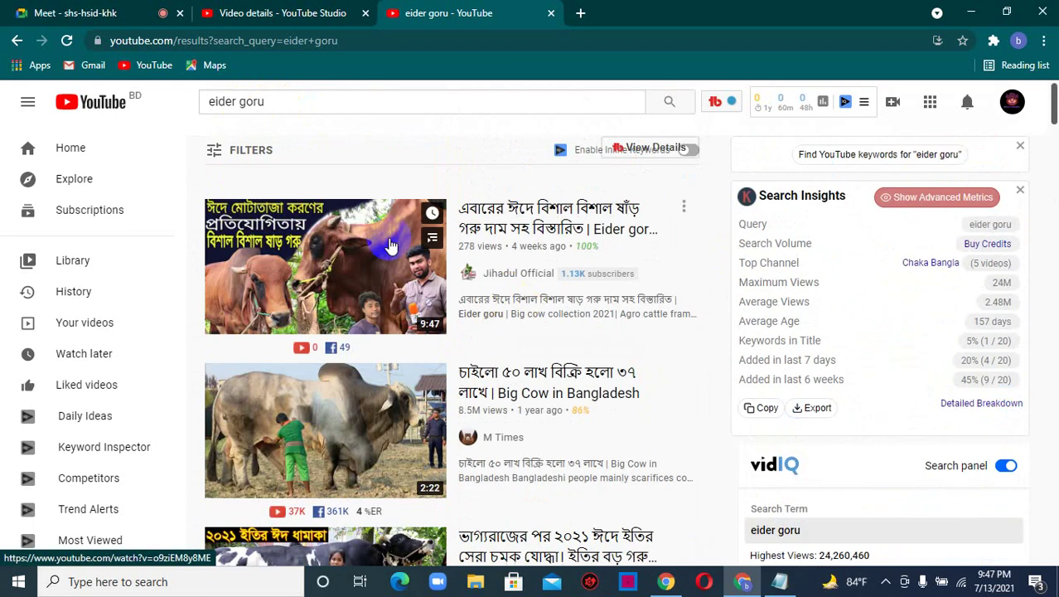
click(274, 103)
- Copy the 'eider goru' search query text
drag(275, 104, 208, 101)
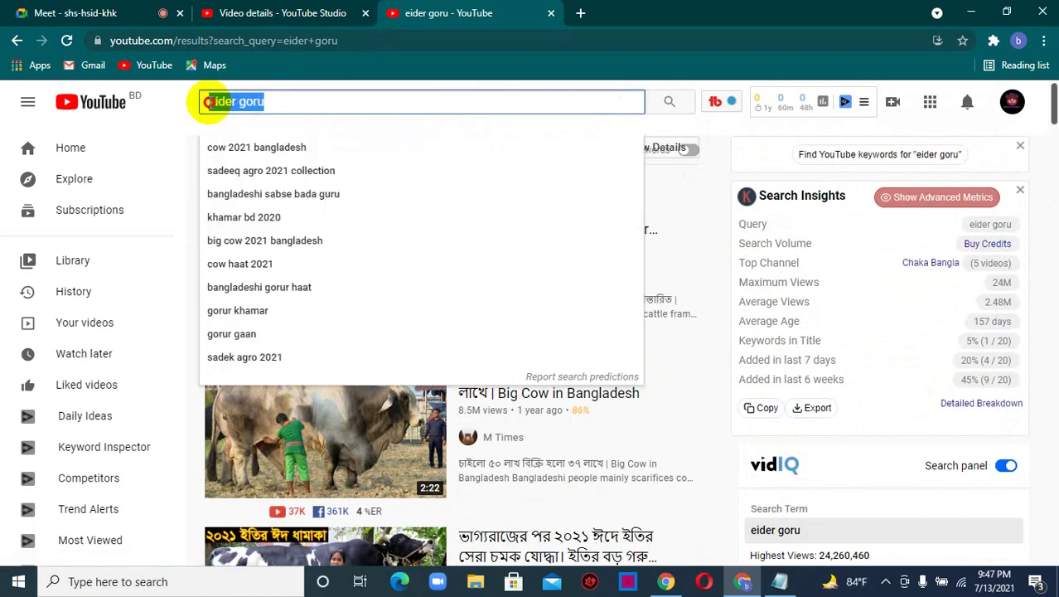
right_click(217, 102)
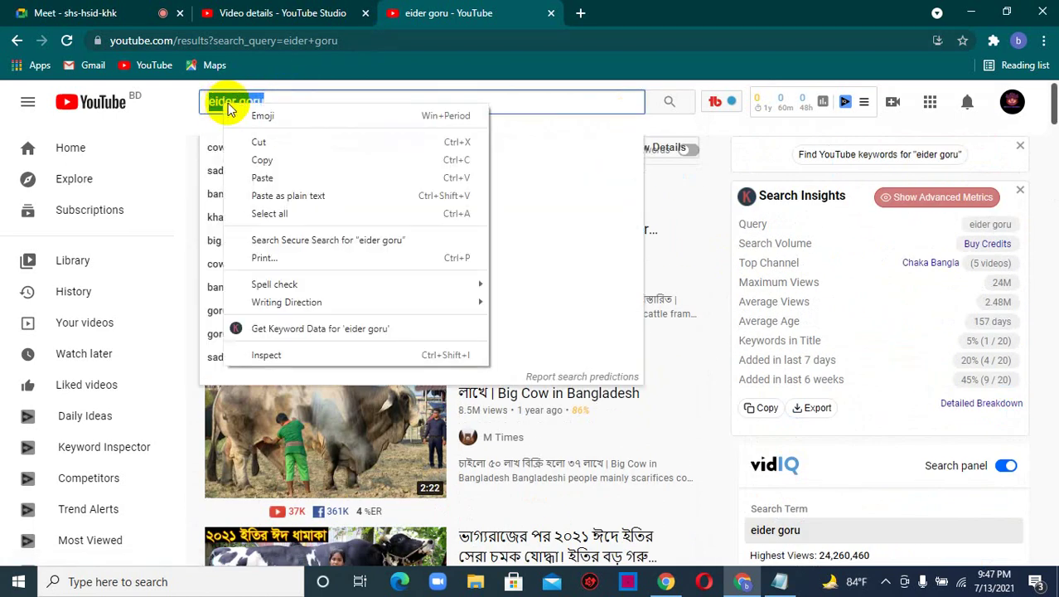
click(260, 156)
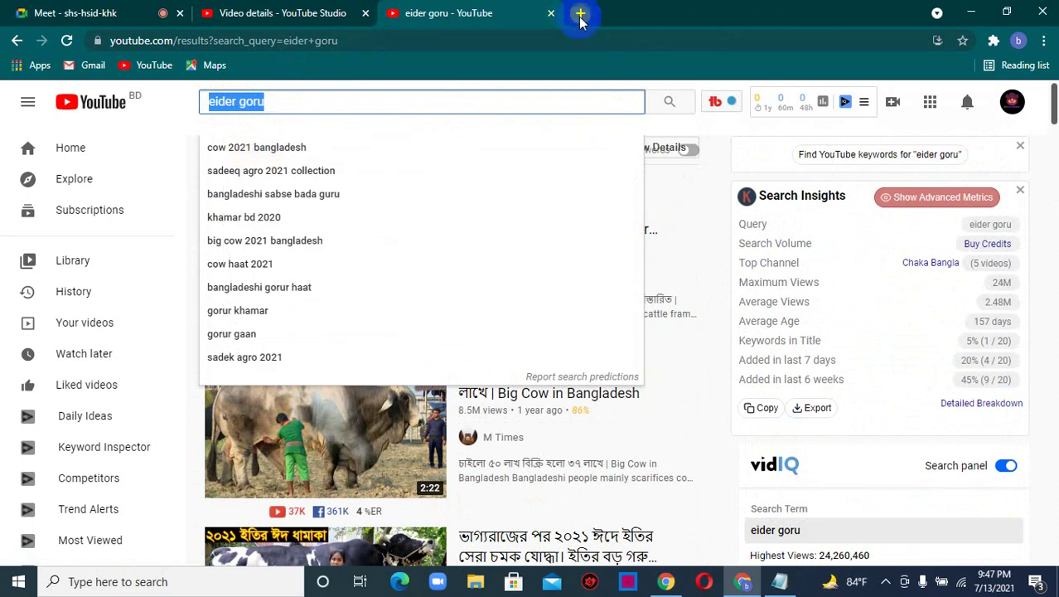
- Search 'eider goru' in a new tab, close the Yahoo results tab, and open a blank tab
click(580, 15)
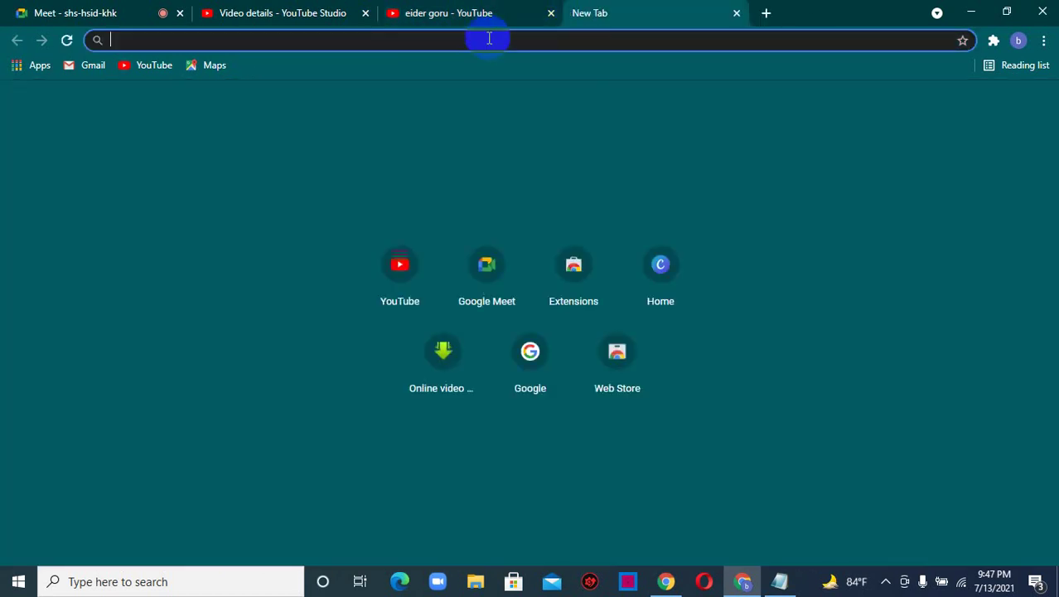
key(ctrl+v)
key(Return)
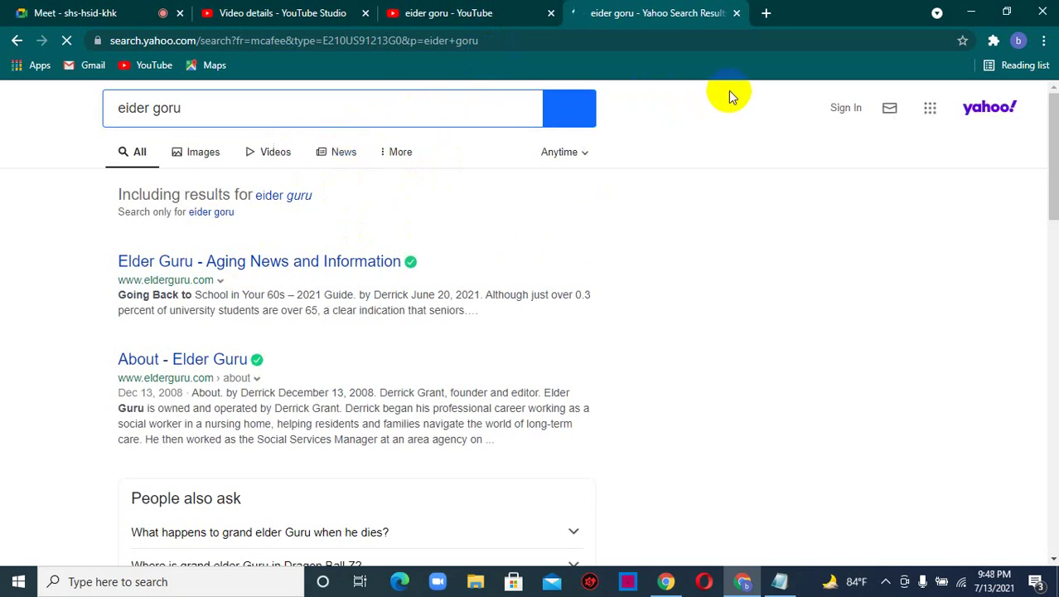
click(737, 13)
click(580, 13)
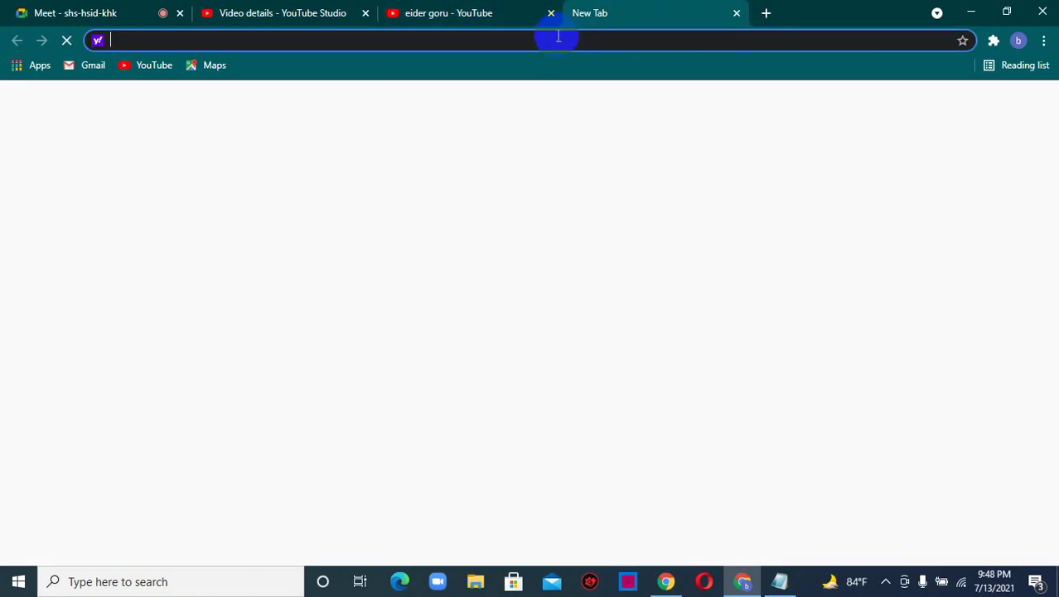
- Search 'eider goru' on google.com and review the roughly 19,300 results
text(goog)
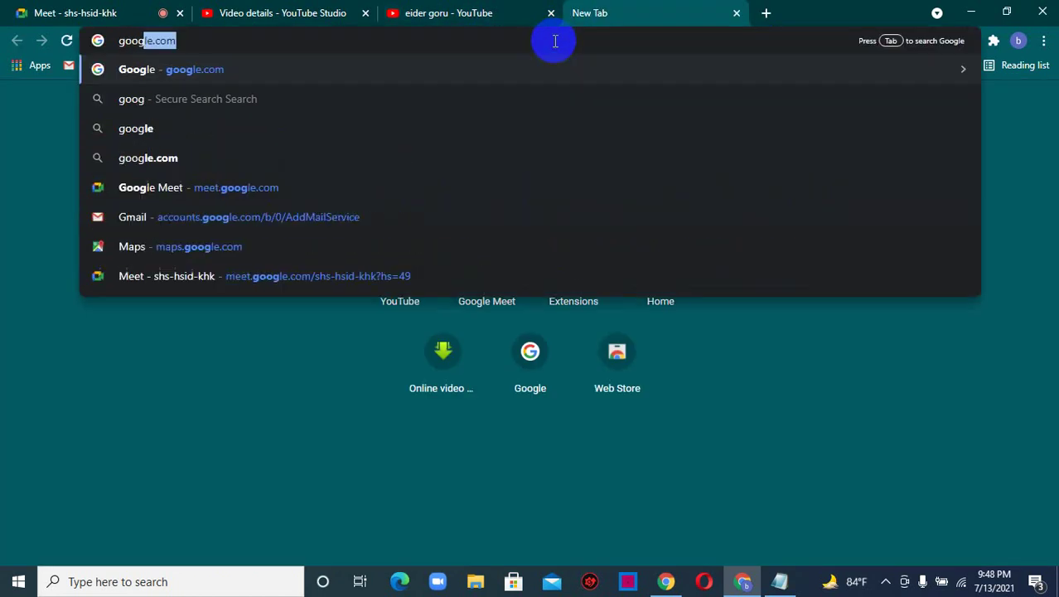
key(Return)
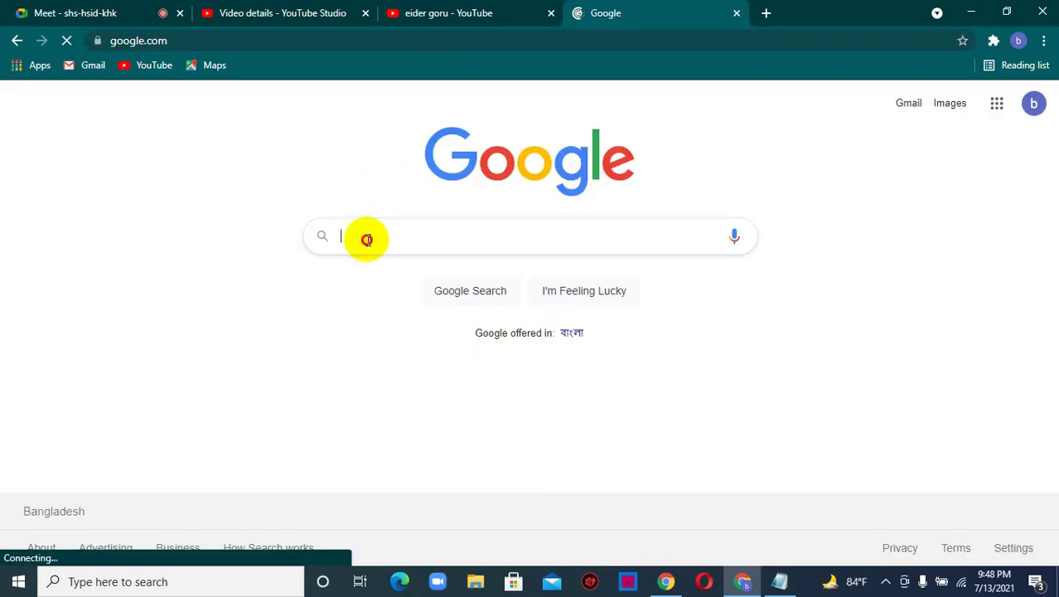
click(368, 239)
key(ctrl+v)
key(Return)
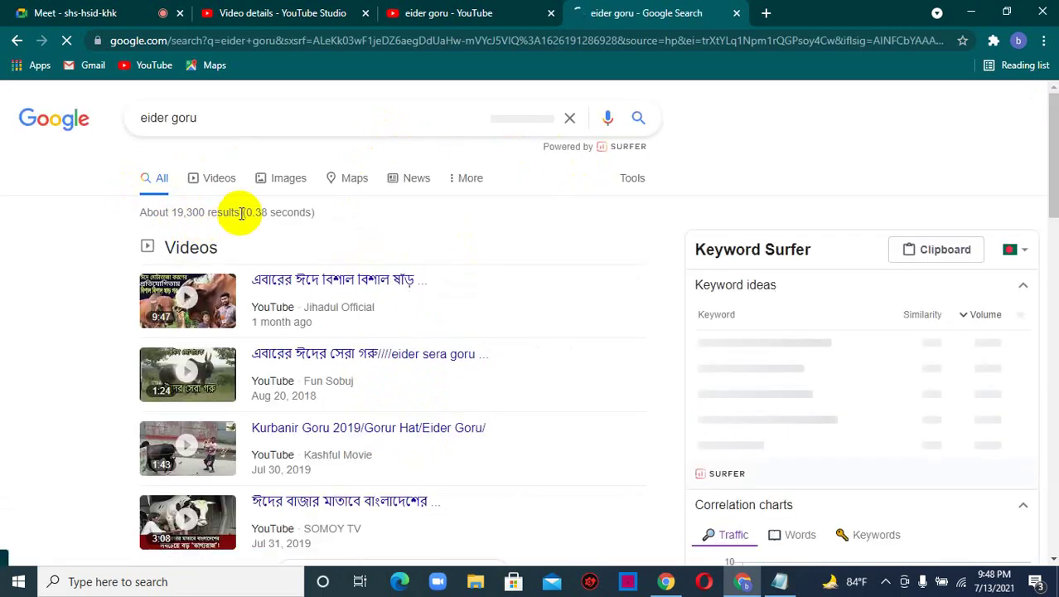
double_click(188, 212)
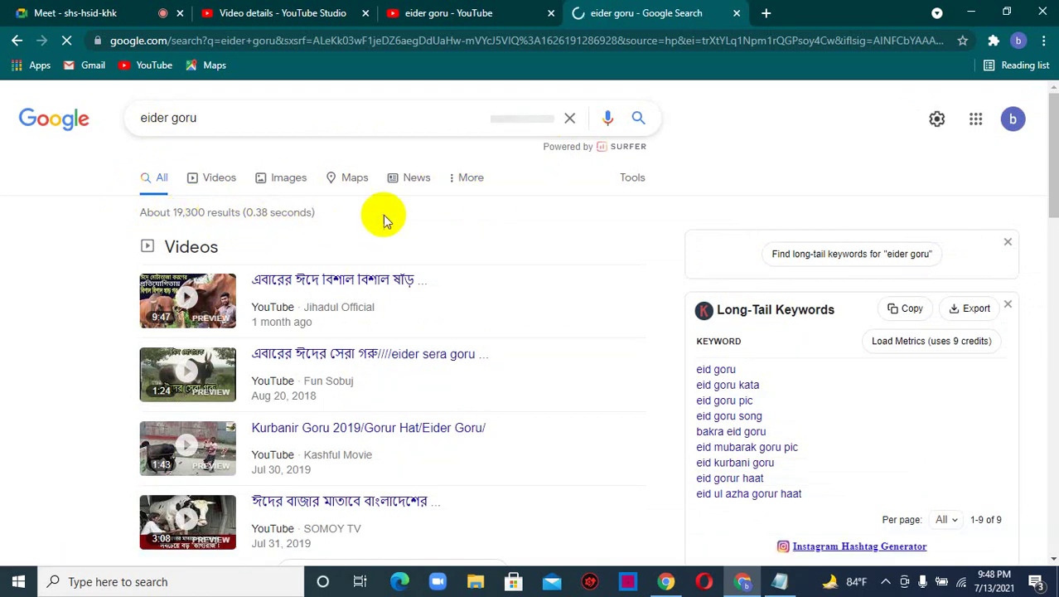
scroll(398, 208, down, 1)
scroll(332, 212, down, 3)
scroll(277, 213, up, 2)
scroll(277, 213, up, 2)
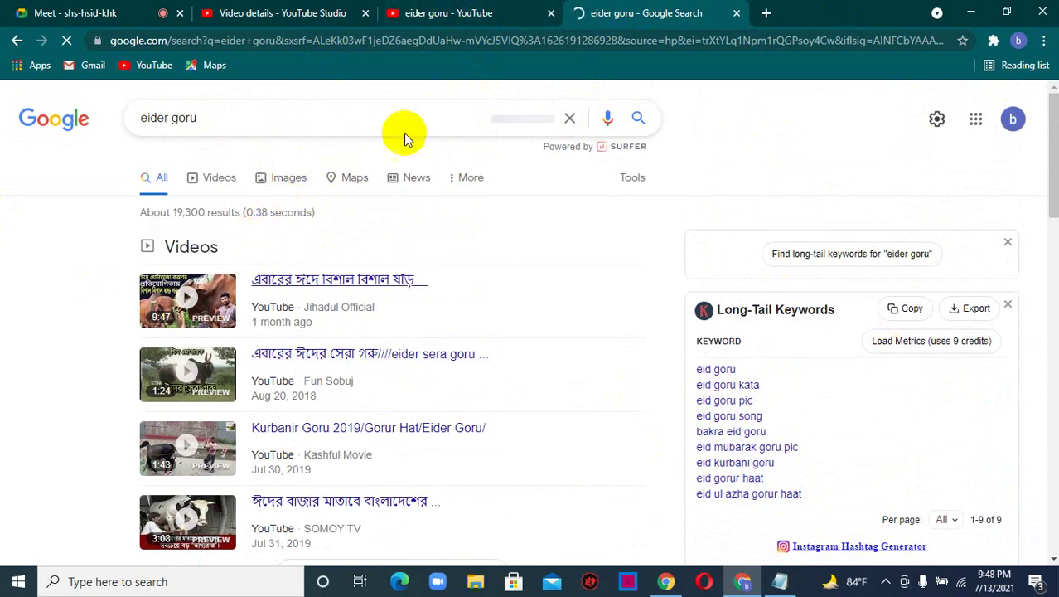
- Browse the Google results for 'eider goru', then return to the YouTube results for it
click(446, 10)
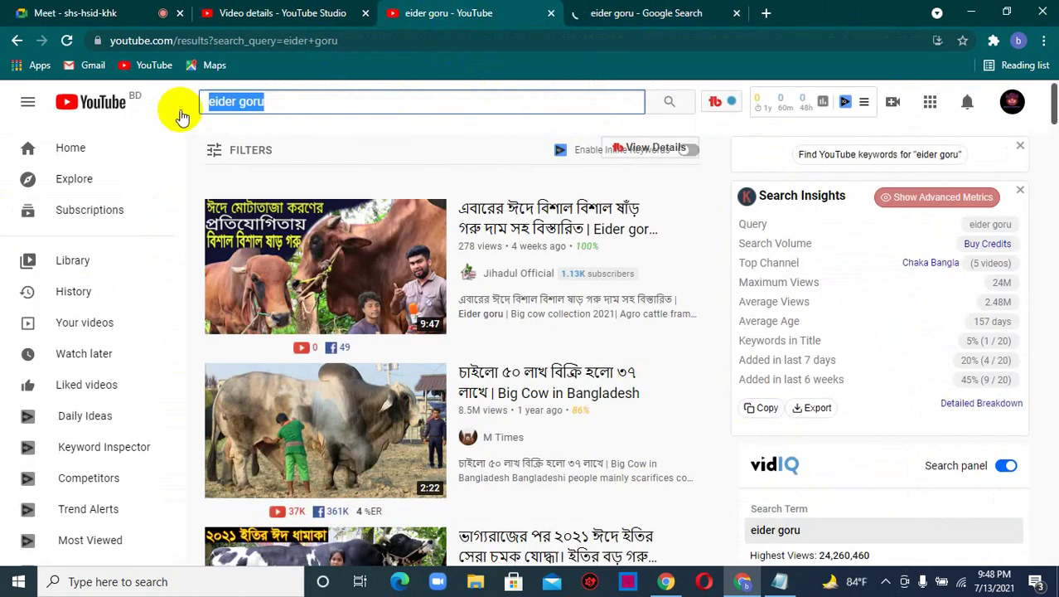
click(677, 10)
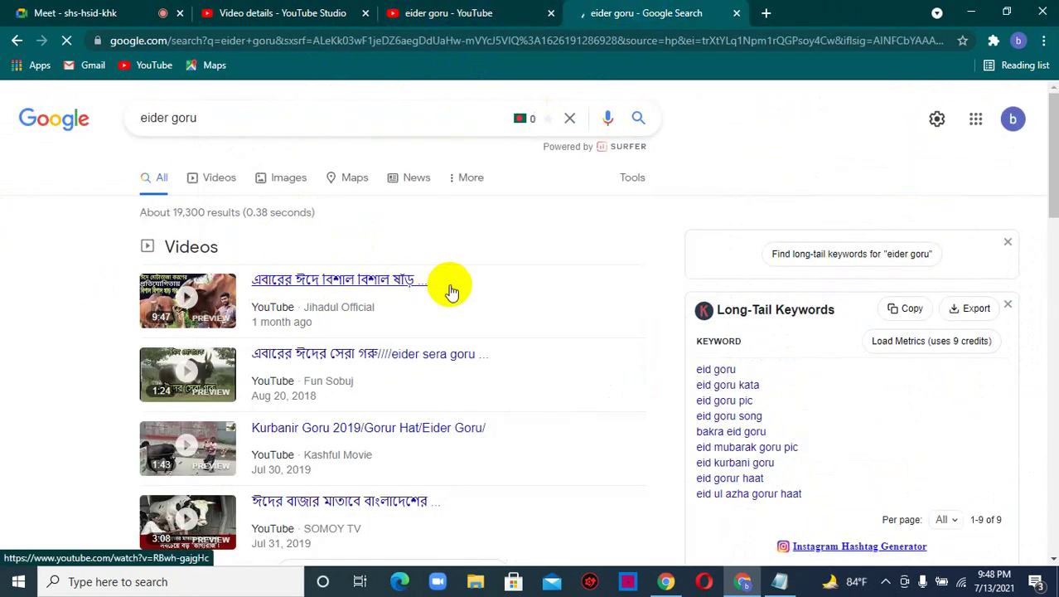
scroll(425, 311, down, 2)
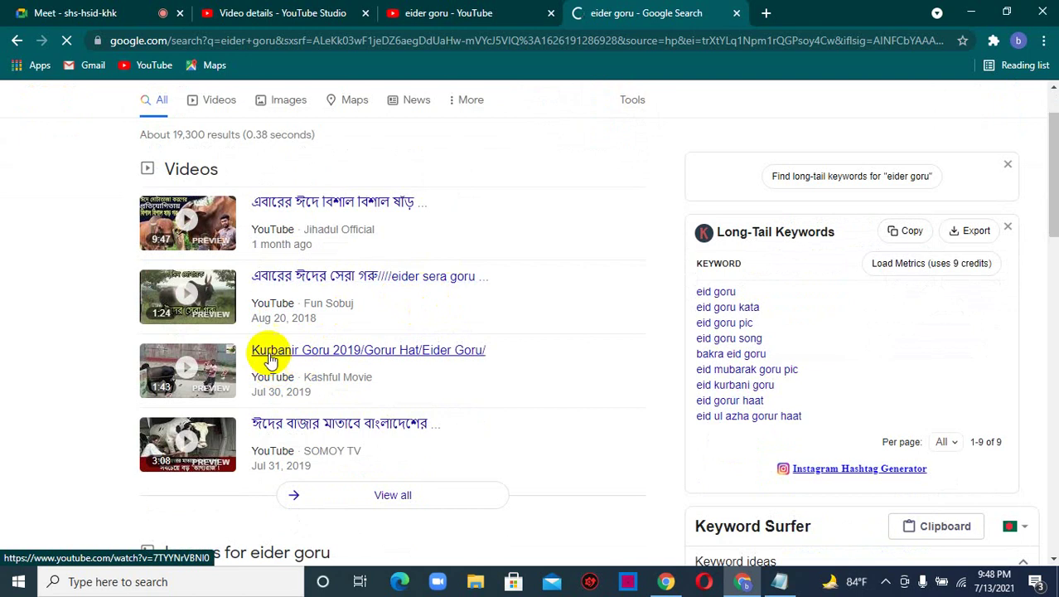
scroll(394, 308, down, 1)
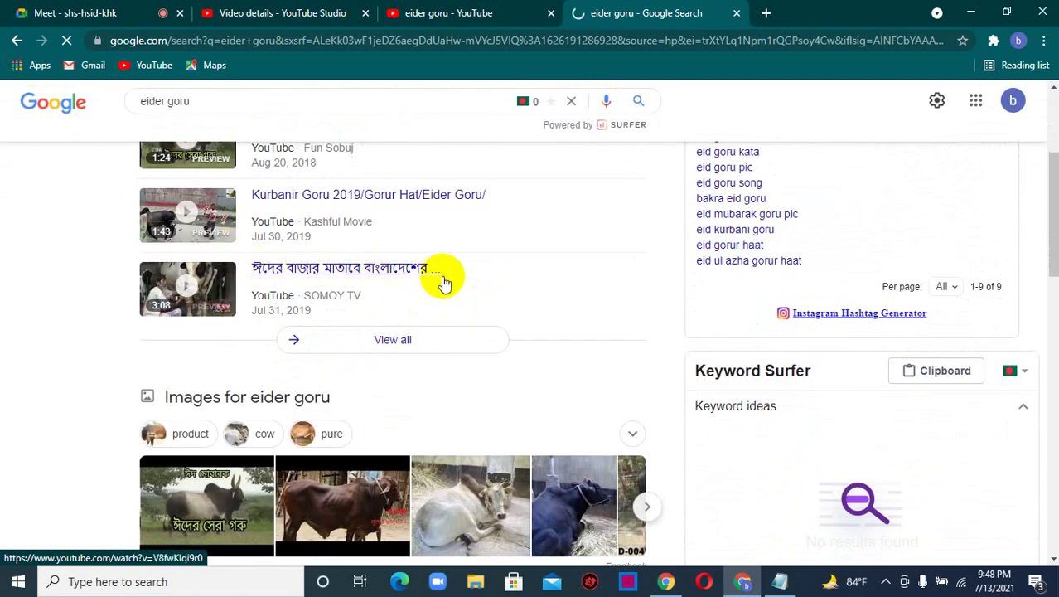
scroll(435, 286, down, 3)
scroll(173, 307, down, 4)
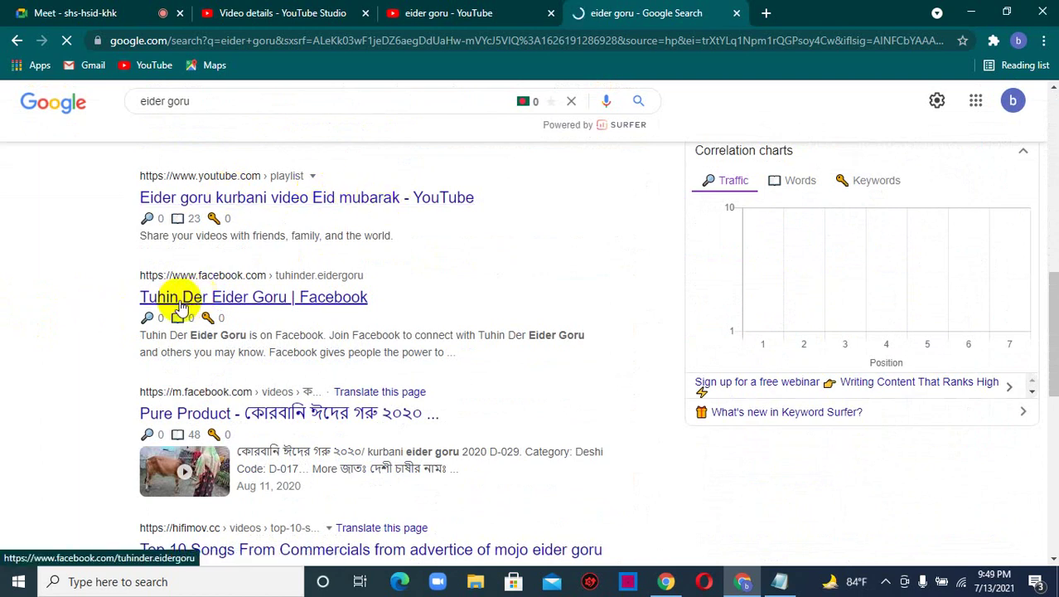
scroll(290, 319, down, 2)
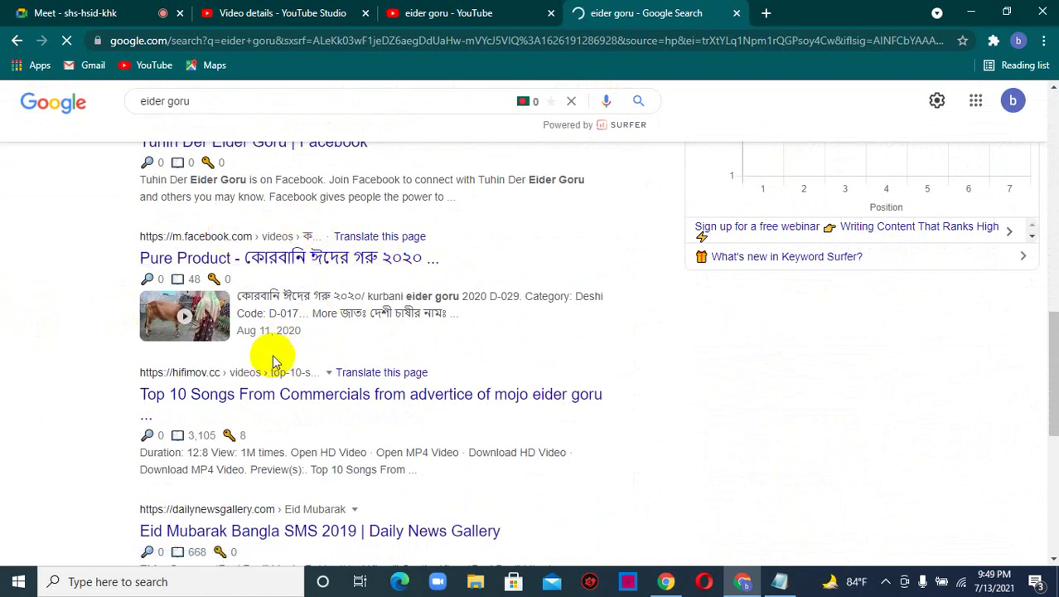
scroll(276, 368, down, 1)
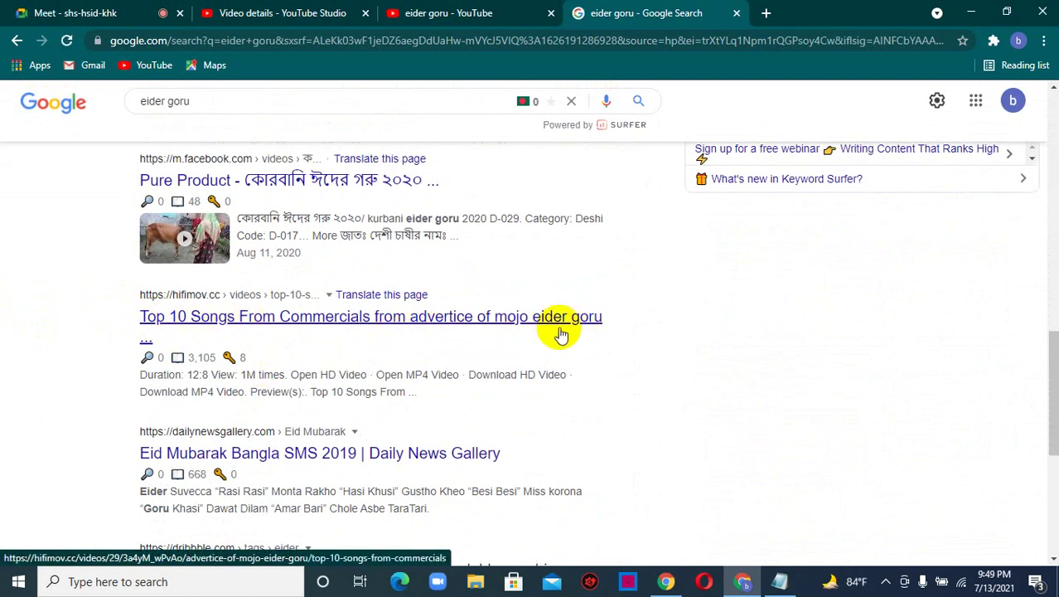
scroll(165, 374, down, 2)
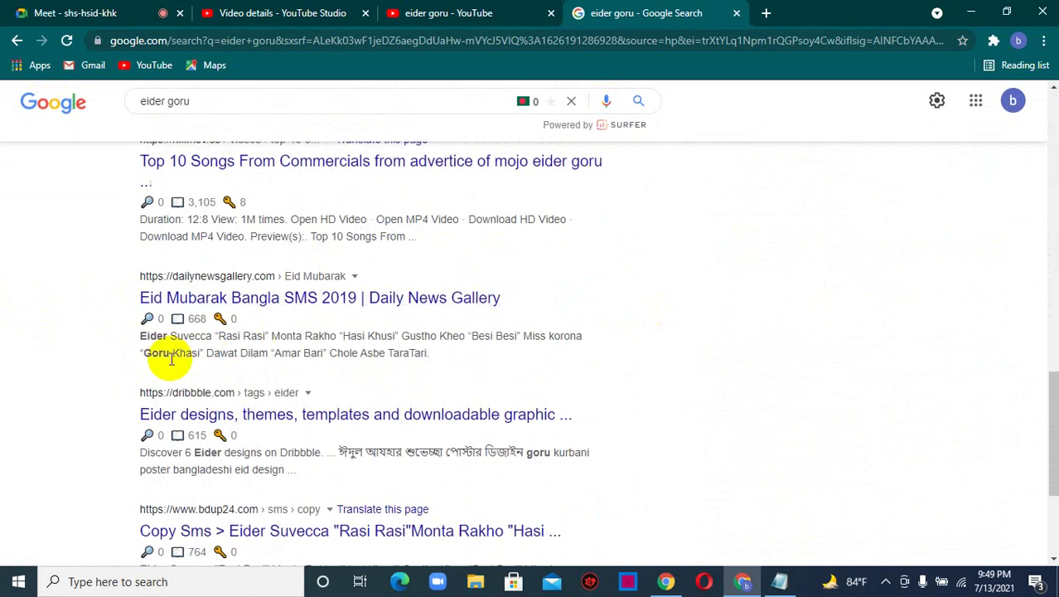
scroll(222, 374, down, 1)
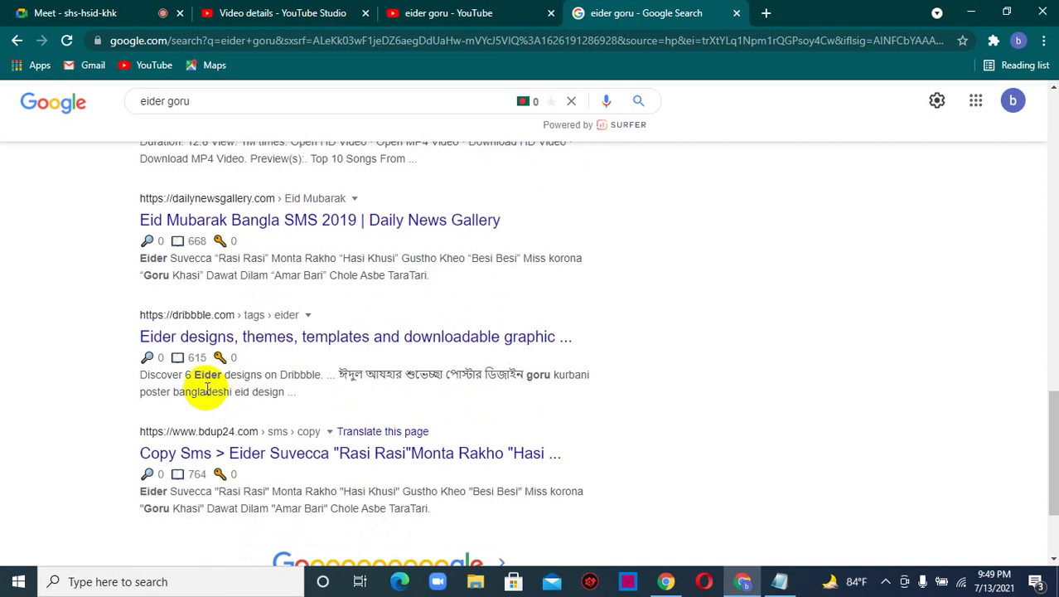
scroll(158, 375, up, 15)
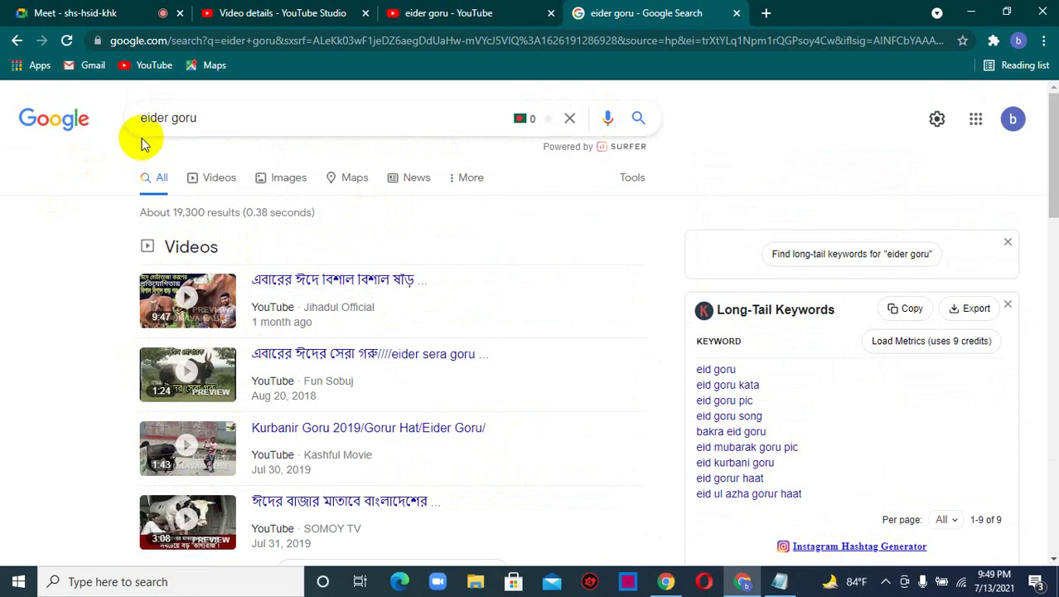
click(528, 9)
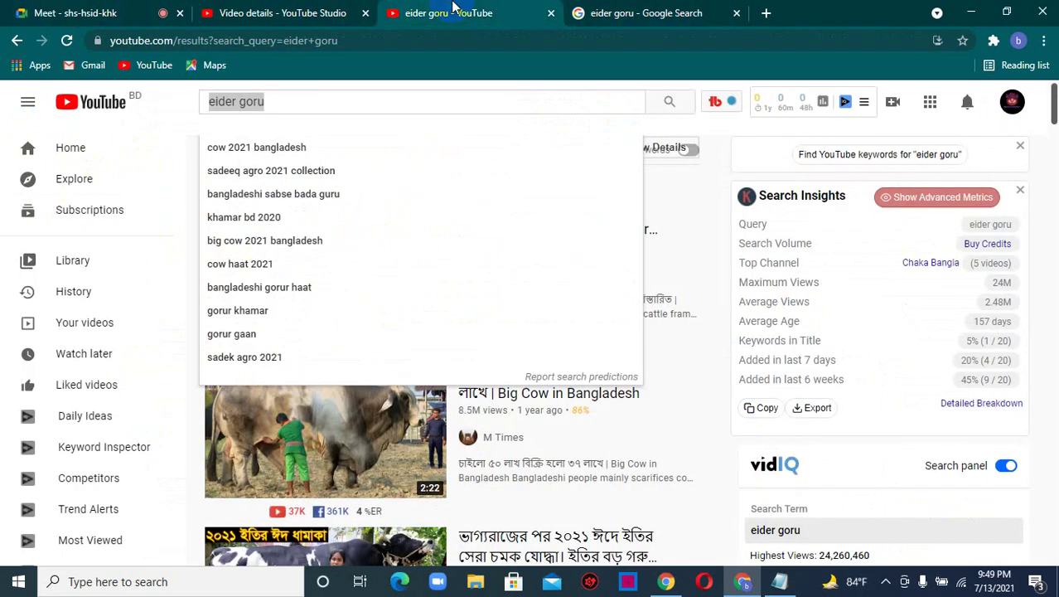
- Replace the Studio video title with 'Best 5 cow in 2021', then go back to the YouTube results
click(292, 8)
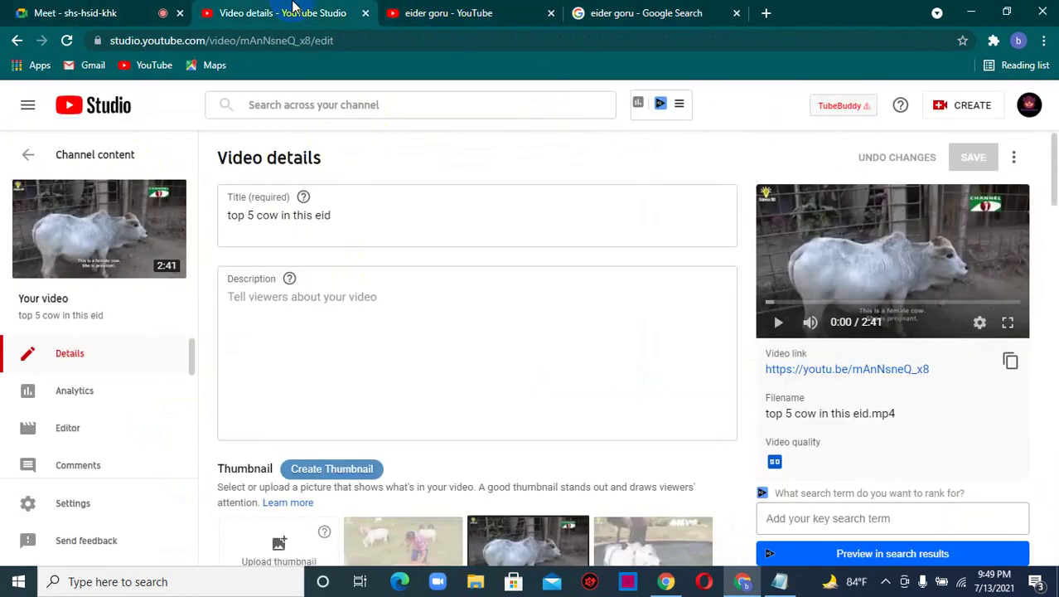
drag(343, 212, 217, 209)
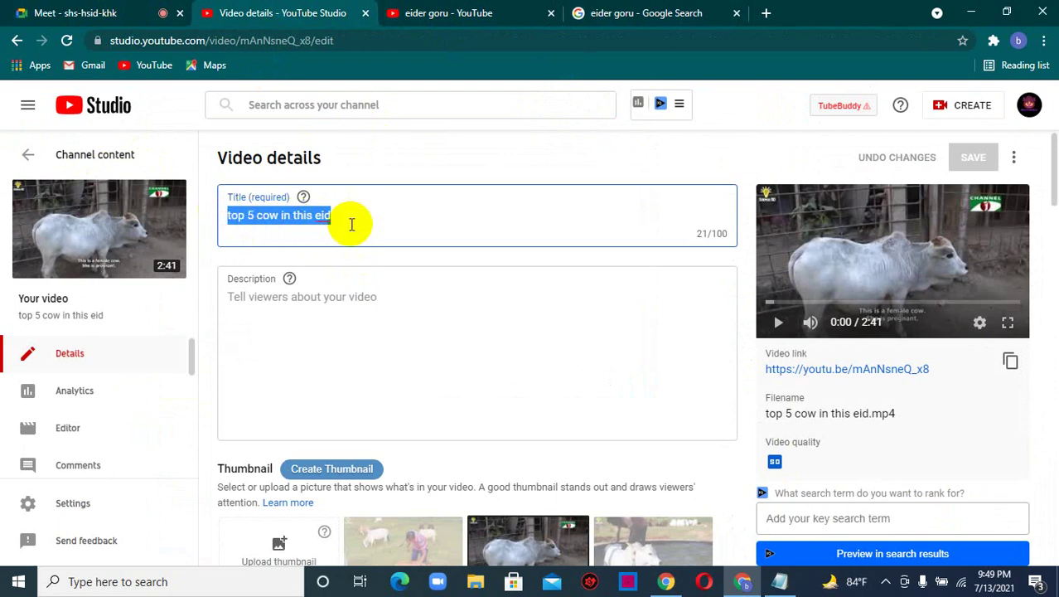
text(Bes)
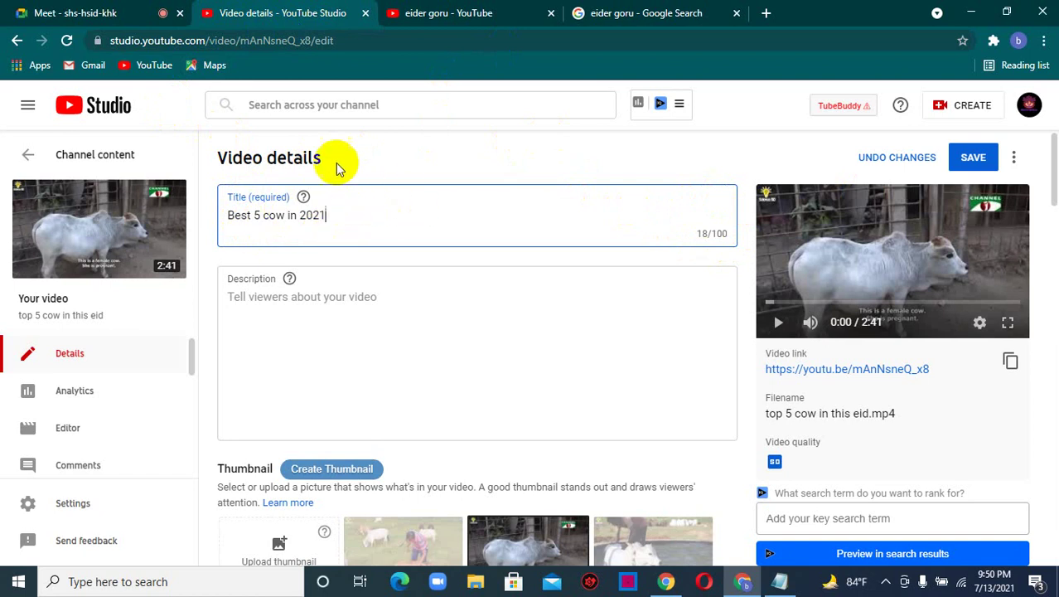
click(437, 15)
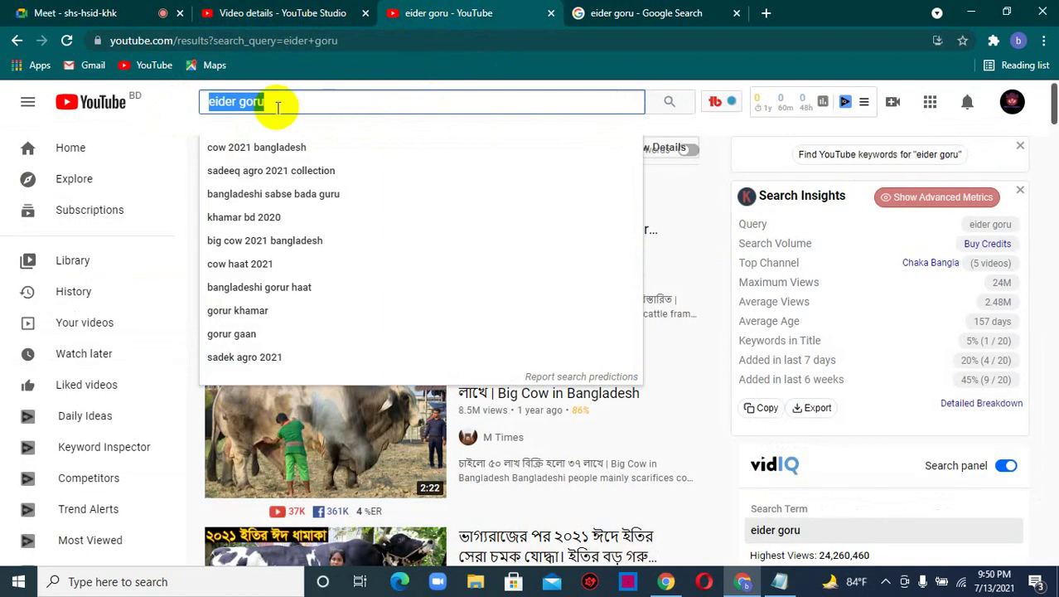
- Search YouTube for 'best 5 cow in 2021' and open the top three results in new tabs
text(best 5 co)
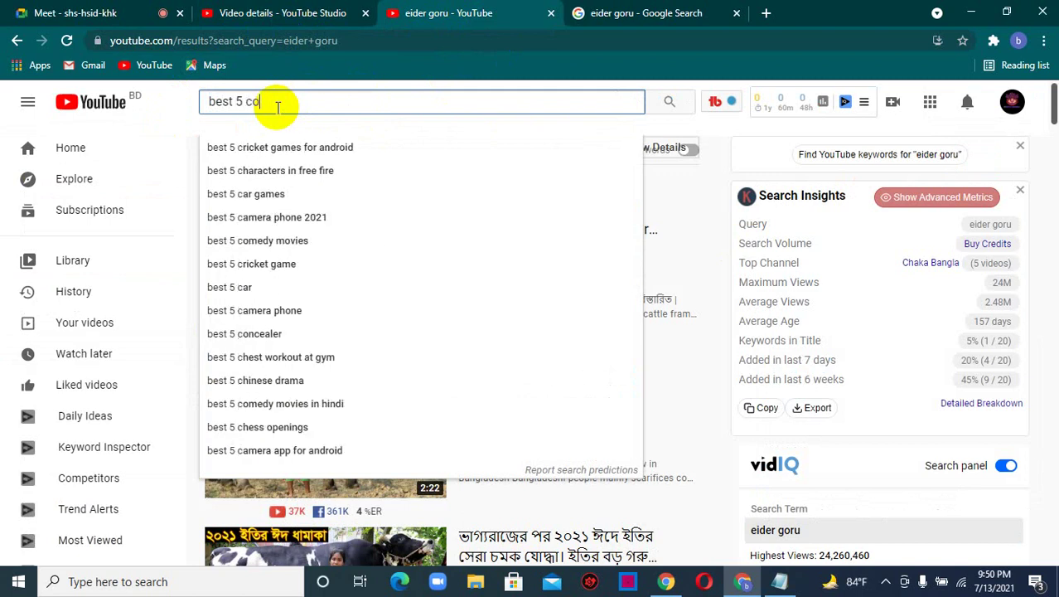
text(w in 202)
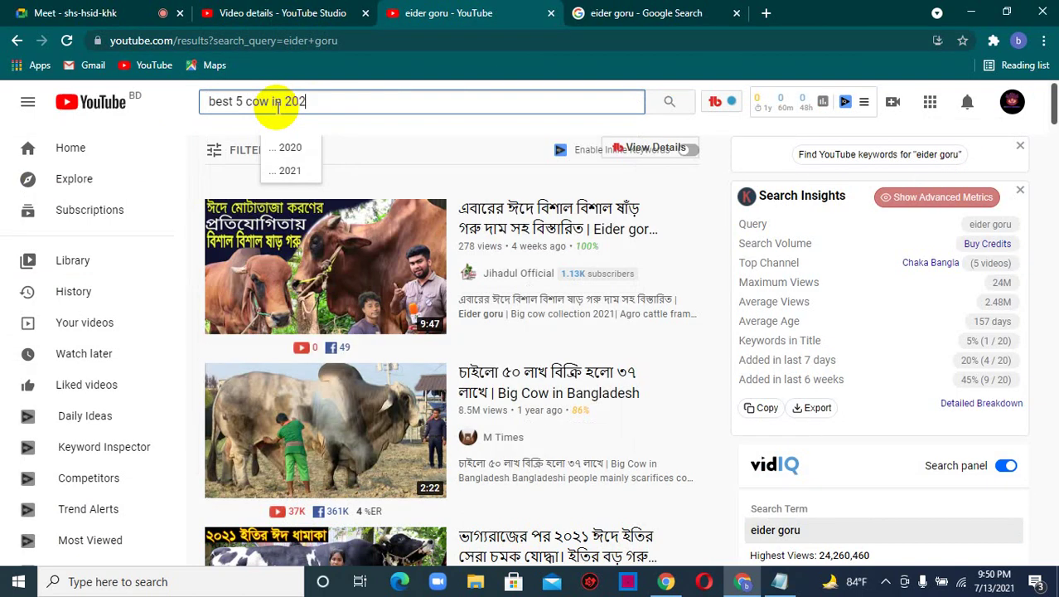
text(1)
key(Return)
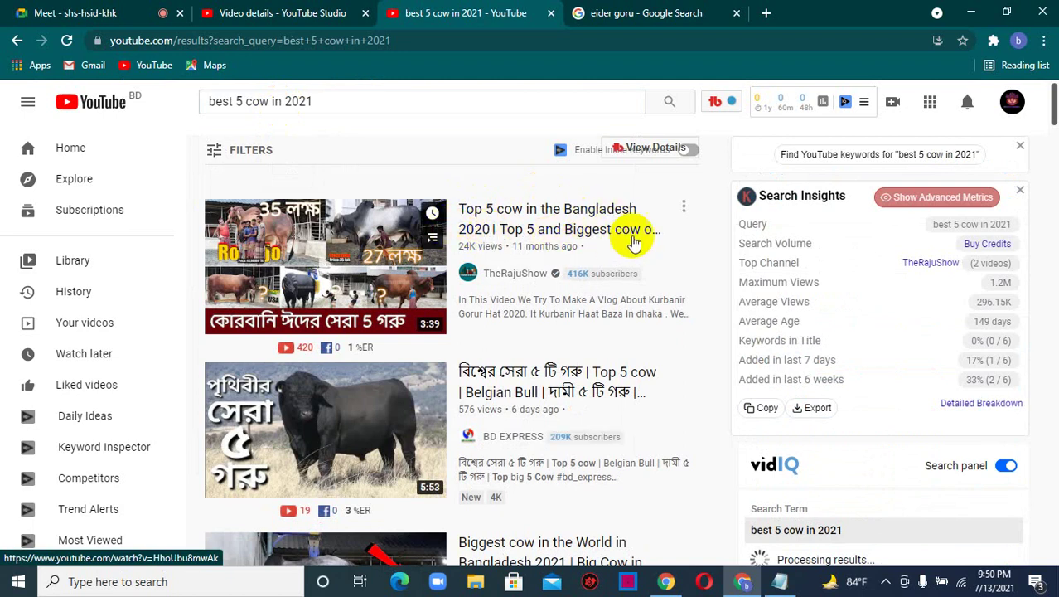
right_click(595, 222)
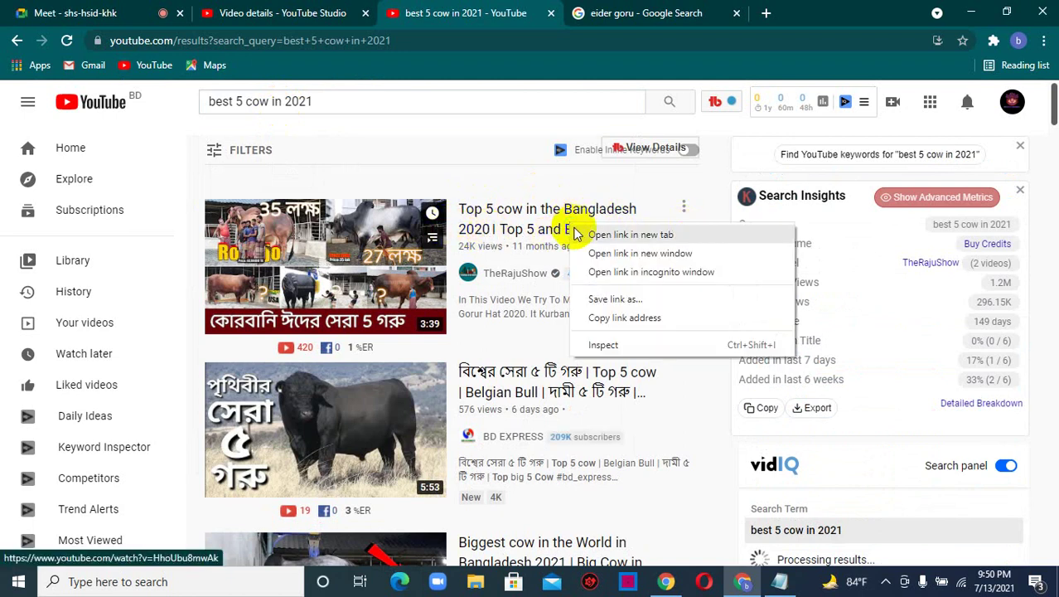
click(602, 232)
right_click(516, 401)
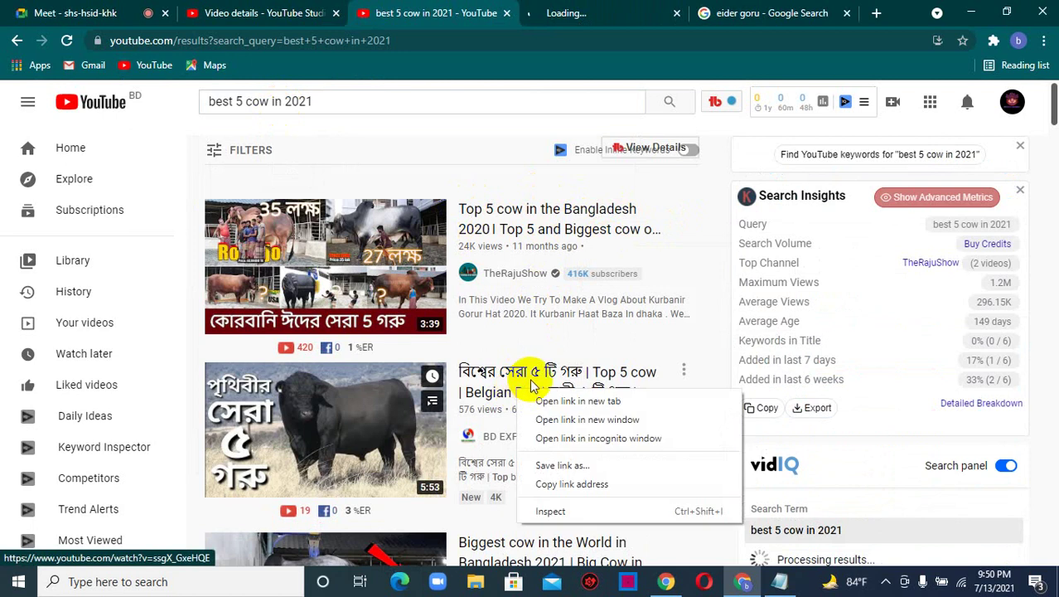
click(530, 411)
scroll(510, 419, down, 2)
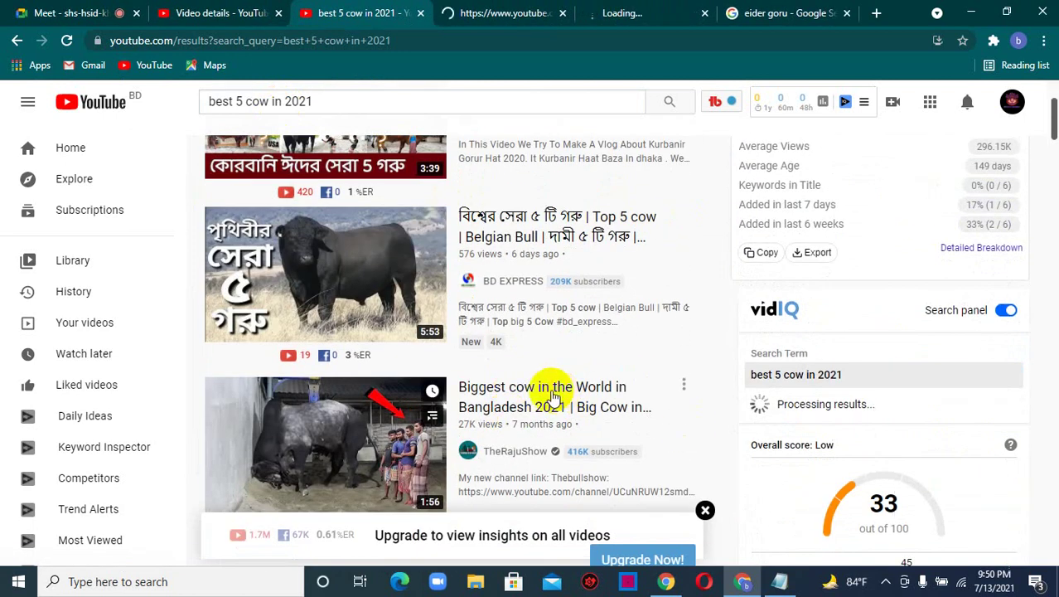
right_click(545, 402)
click(579, 409)
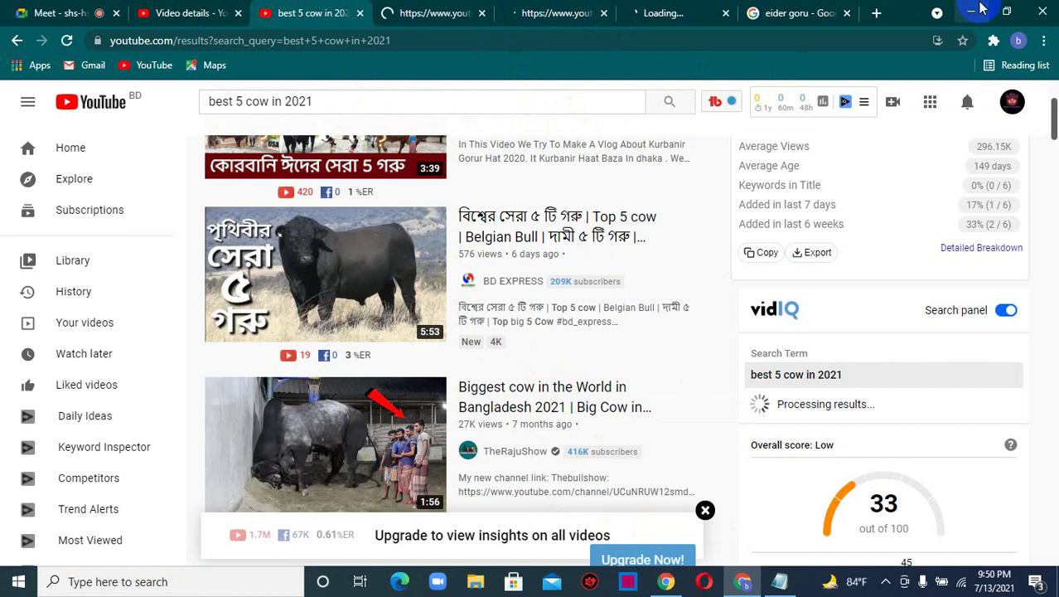
- Close the eider goru Google tab and look through the three opened videos, closing one
click(847, 13)
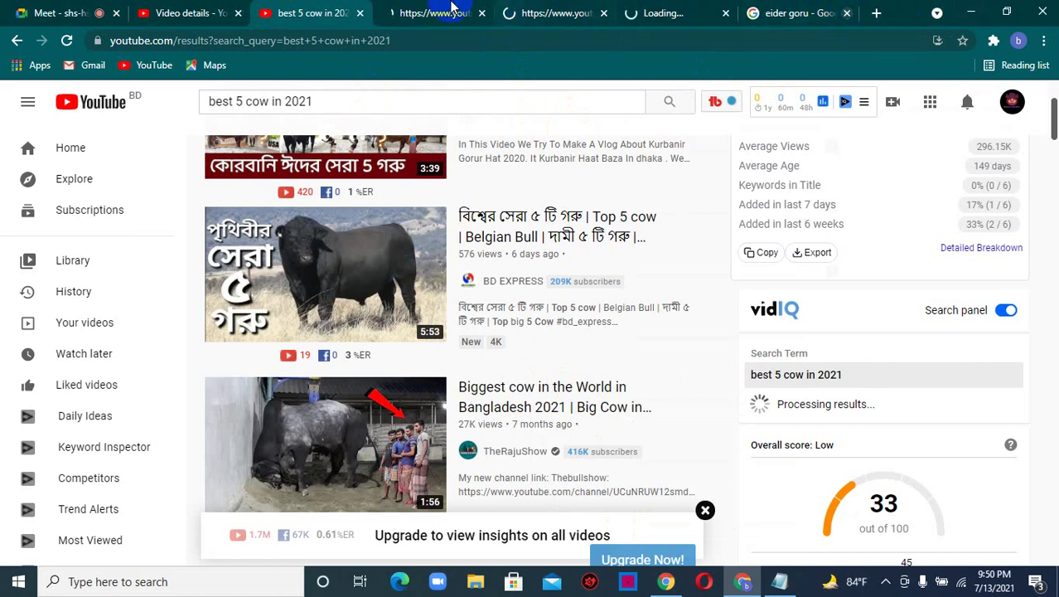
click(452, 10)
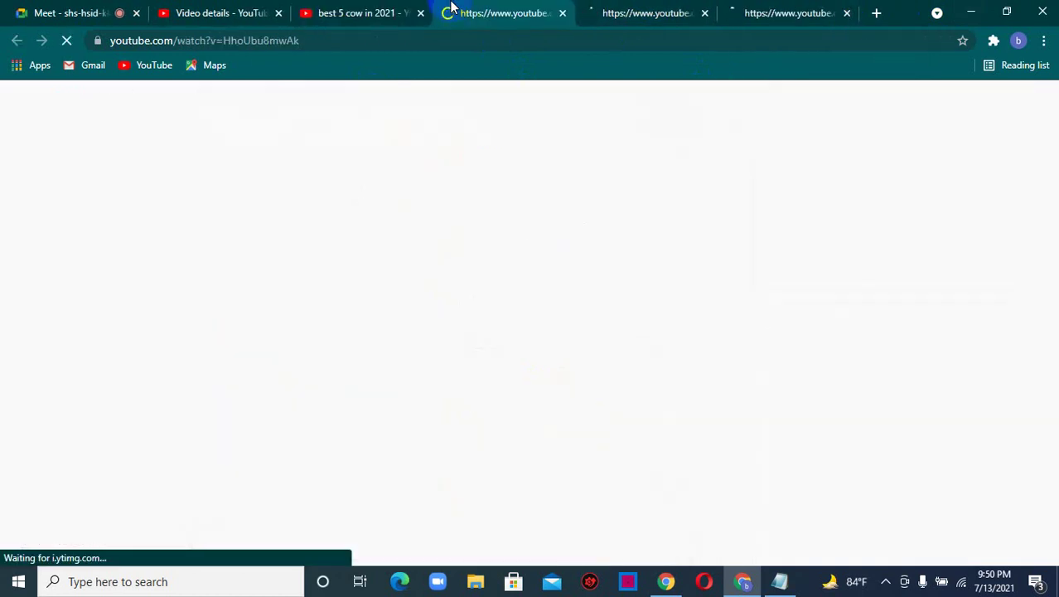
click(689, 8)
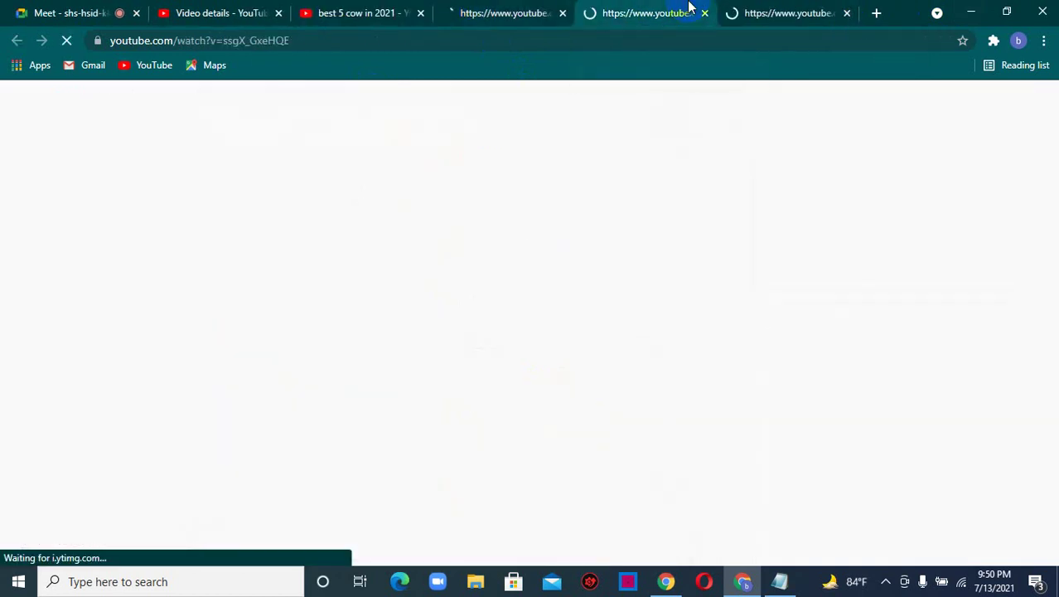
click(792, 9)
click(347, 8)
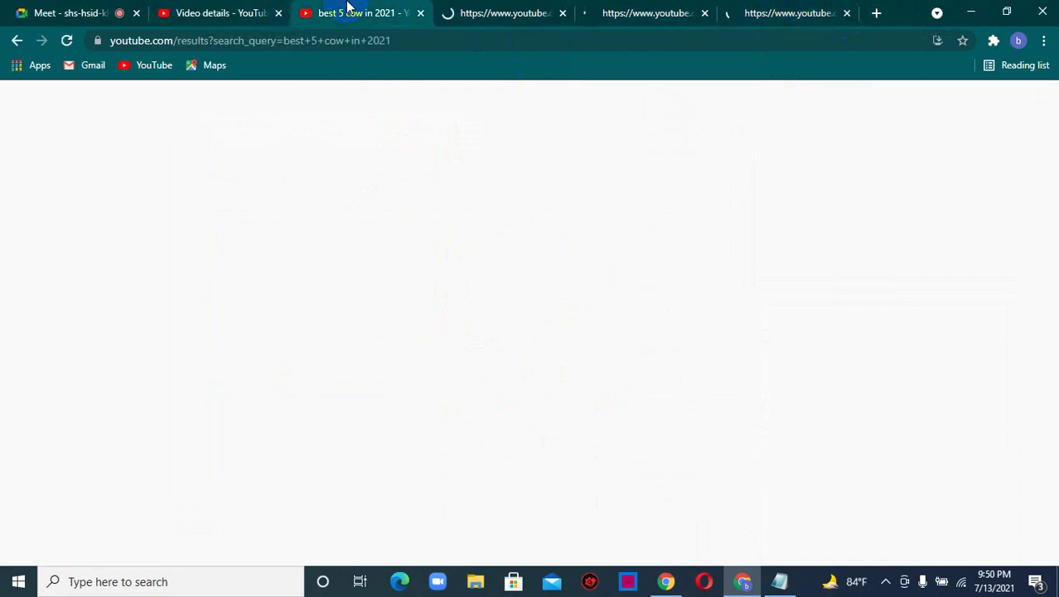
click(489, 8)
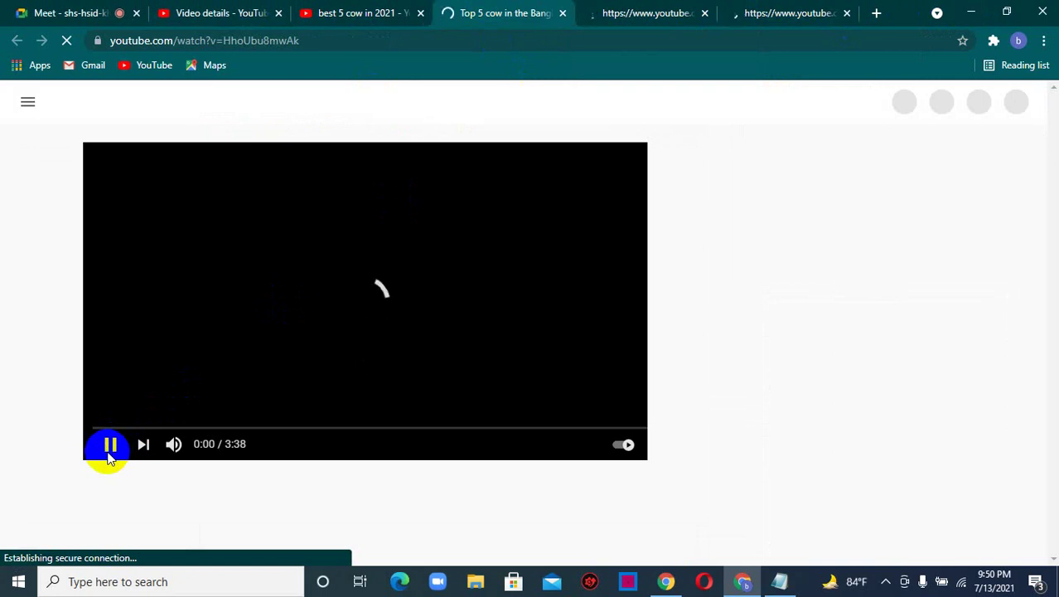
click(704, 14)
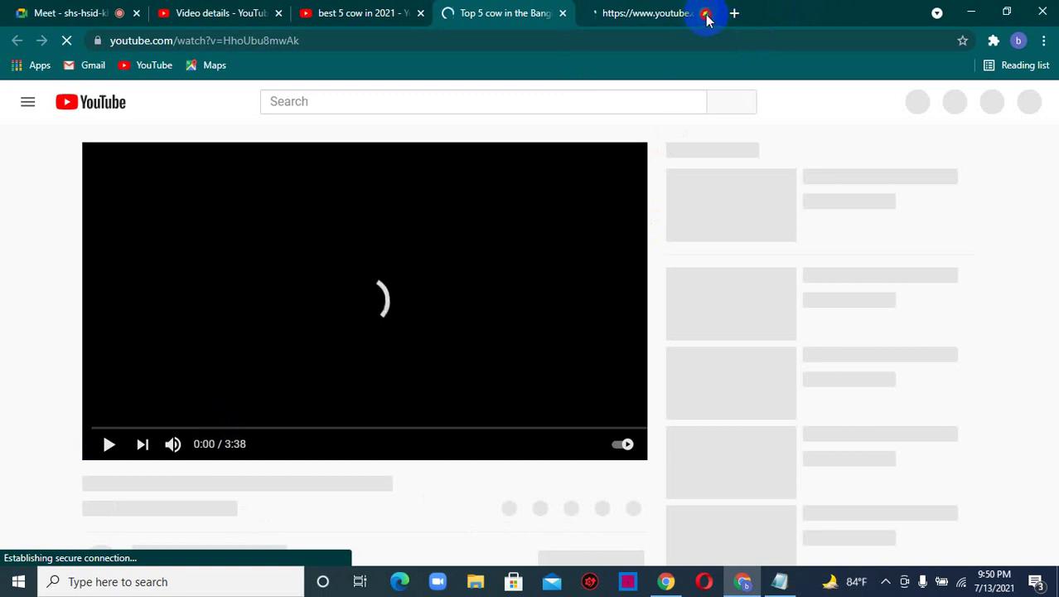
- Close the last extra video tab, pause the Top 5 cow video, and return to Studio
click(704, 15)
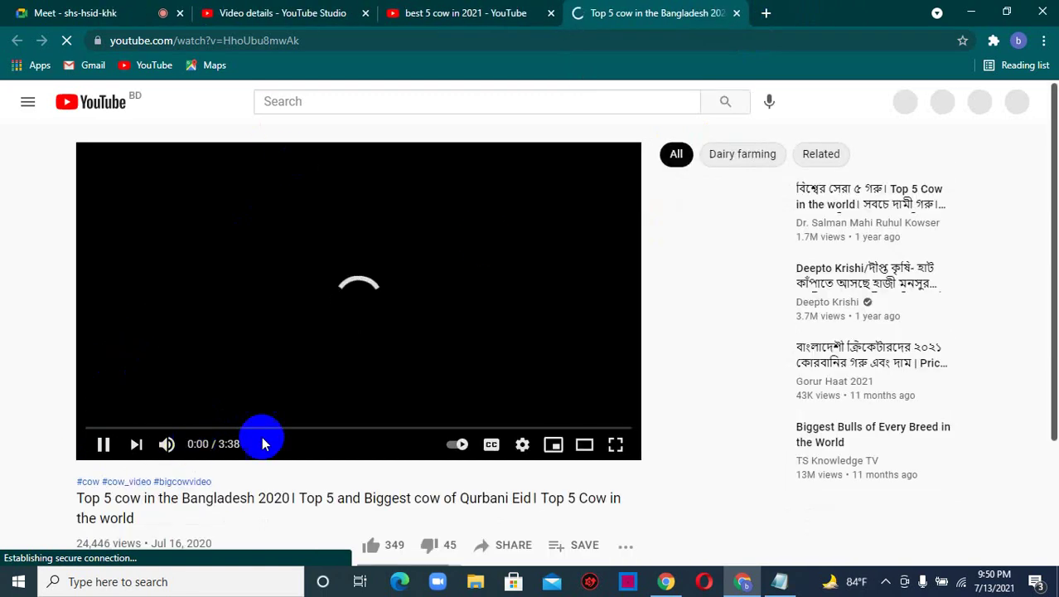
scroll(302, 362, down, 2)
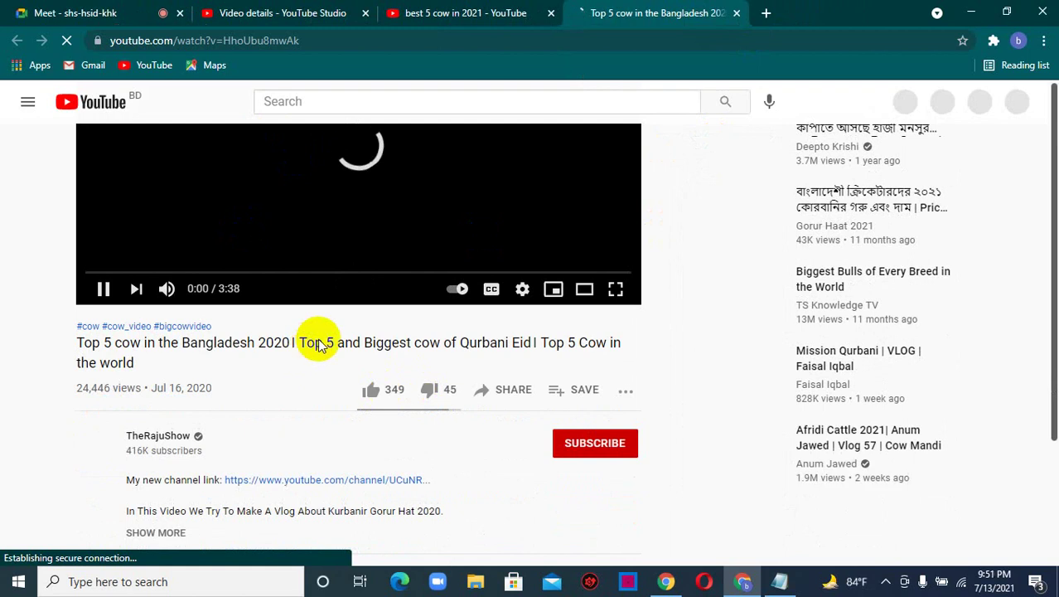
scroll(319, 336, up, 2)
scroll(319, 332, down, 2)
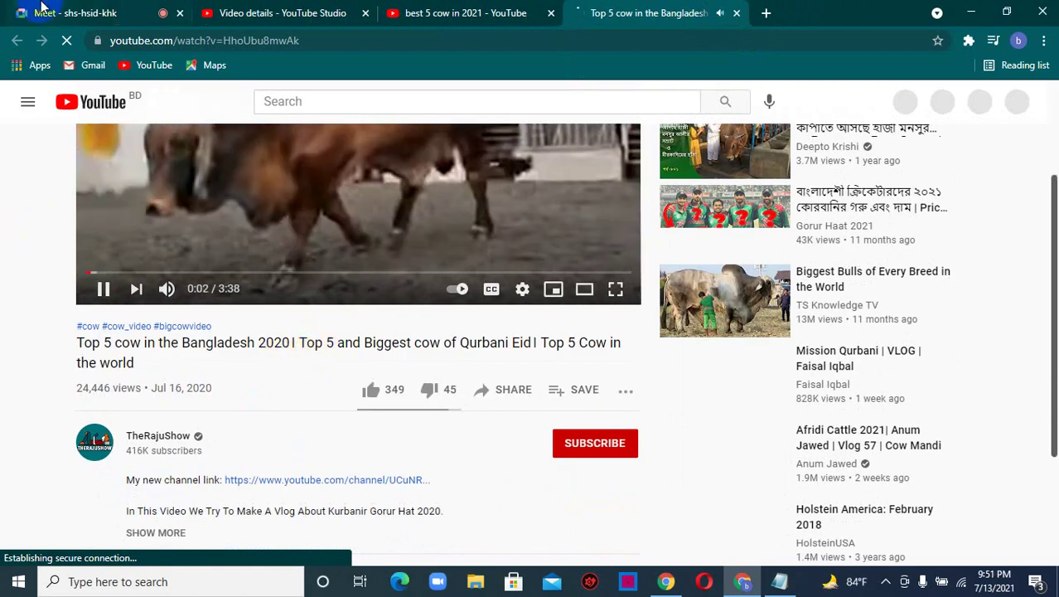
click(104, 288)
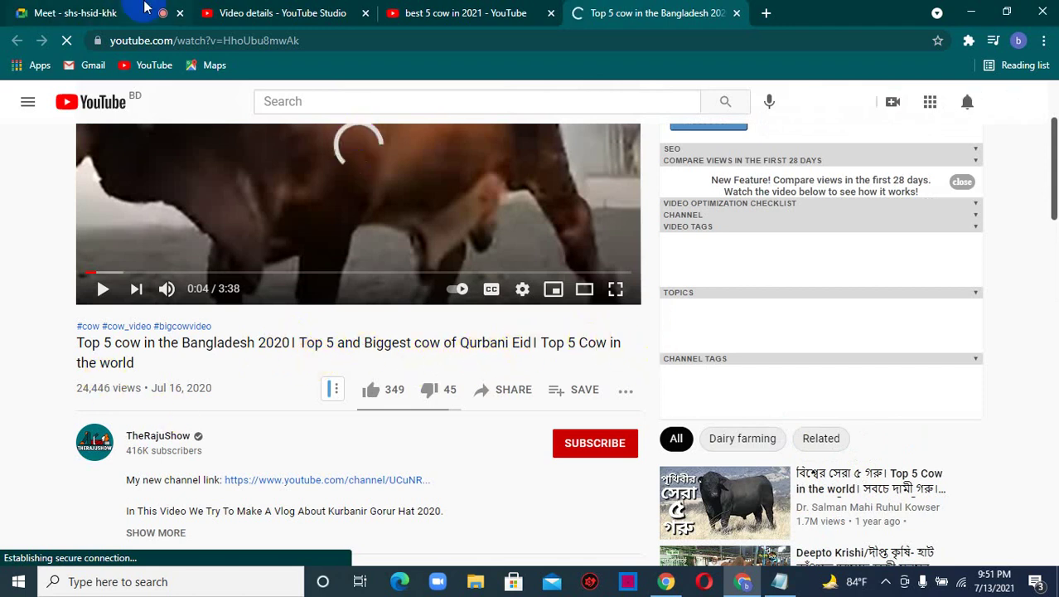
click(264, 12)
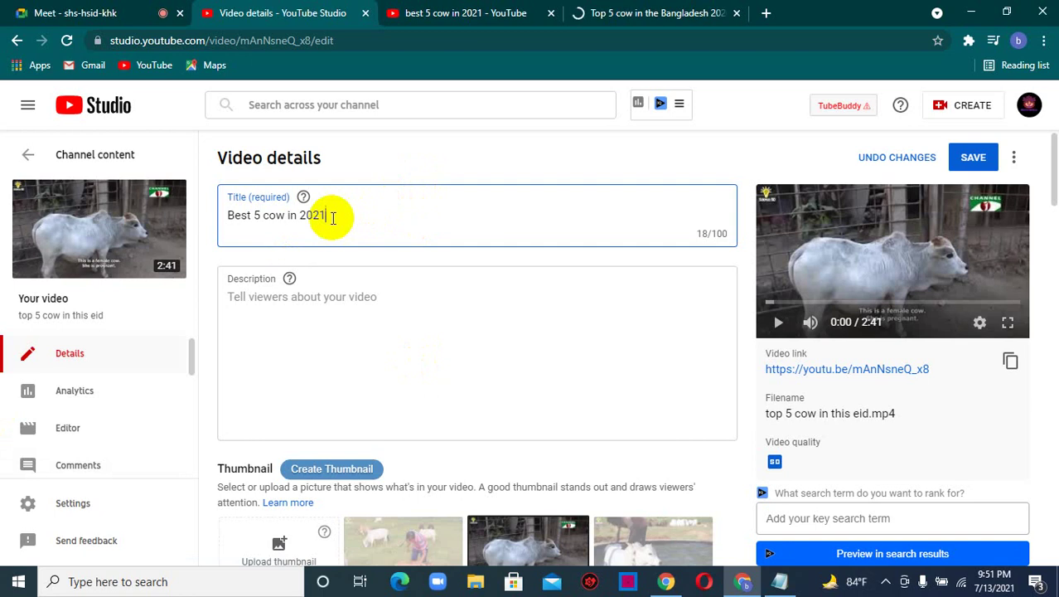
- Change the title's ending from '2021' to 'Qurbani Eid 2021'
key(BackSpace)
key(BackSpace)
key(BackSpace)
key(BackSpace)
key(BackSpace)
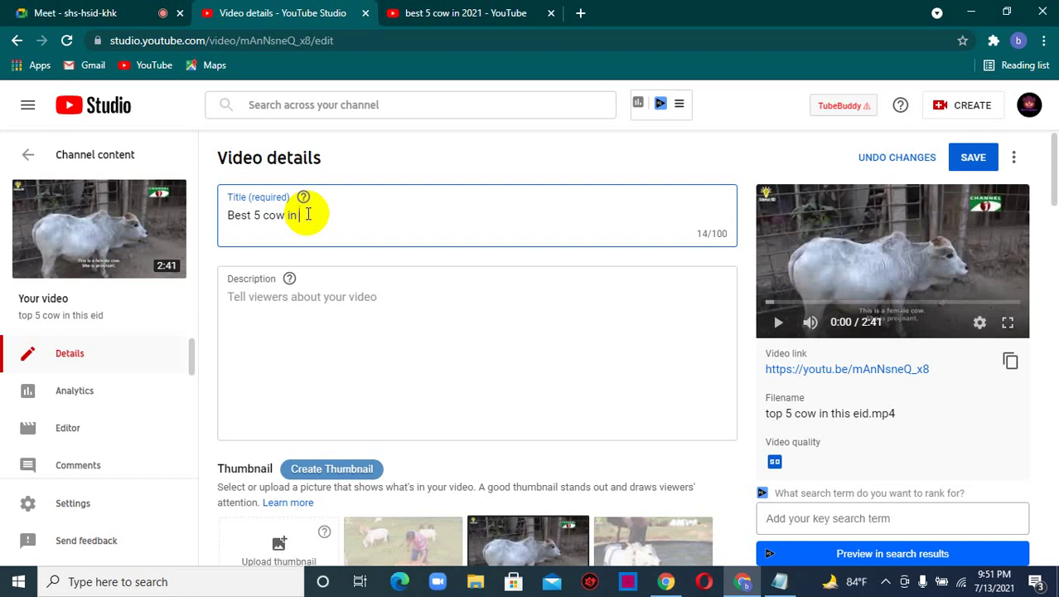
text(Qurbani Eid )
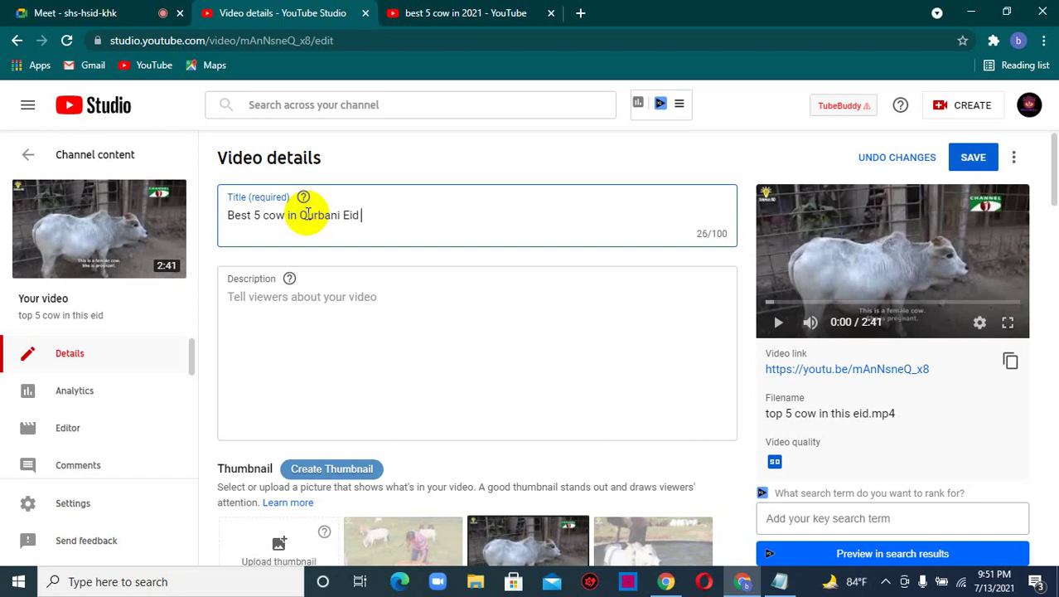
text(2021)
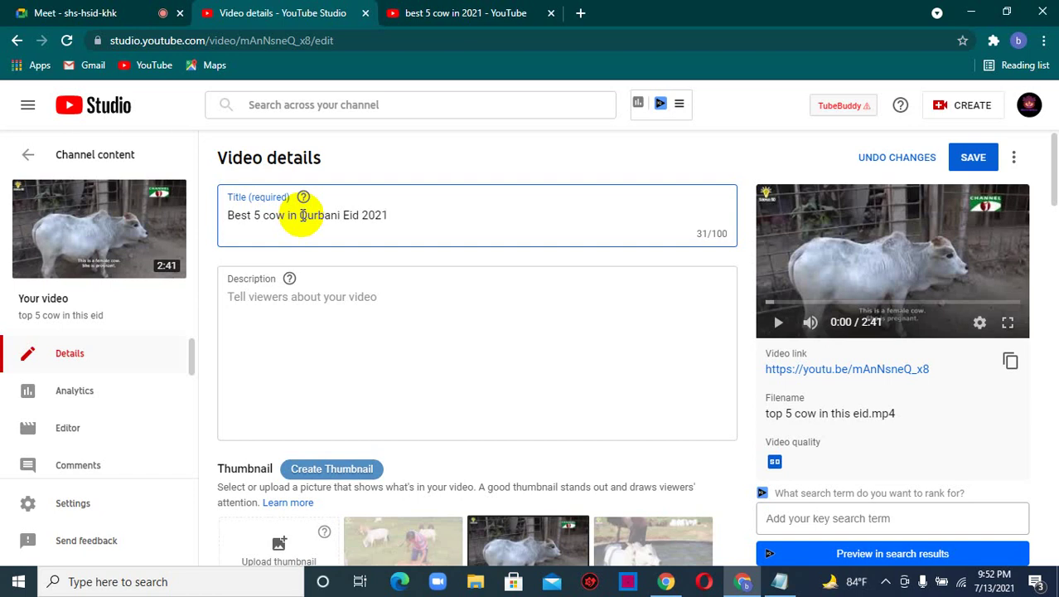
- Remove the extra space before Qurbani and append '|| Bangladeshi big eid gorur bazar' to the title
click(302, 215)
key(BackSpace)
key(BackSpace)
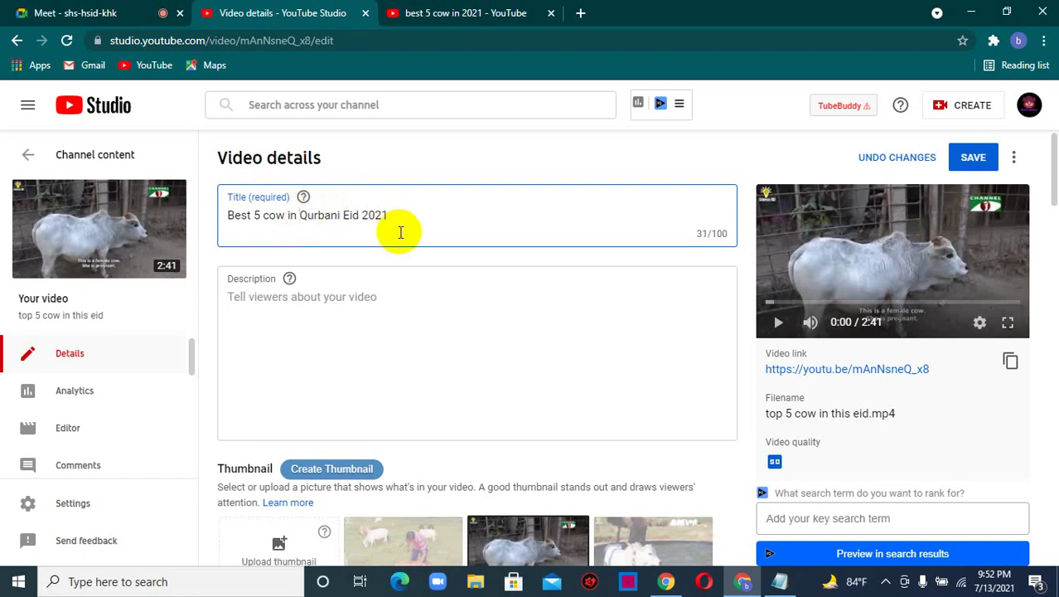
click(405, 213)
text(||)
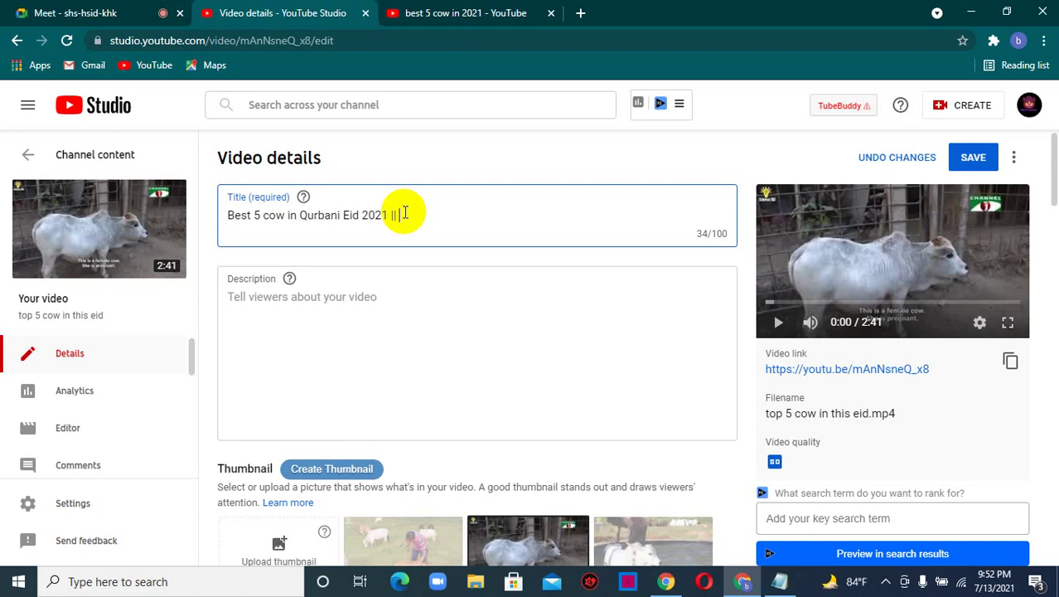
text(Bangladeshi)
text(big)
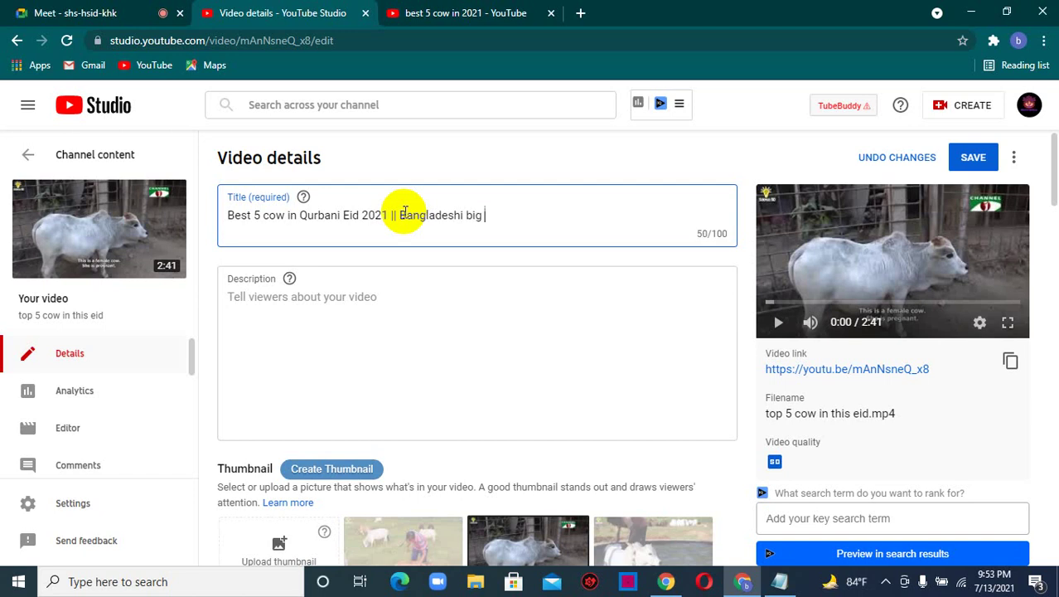
drag(461, 217, 479, 222)
click(500, 221)
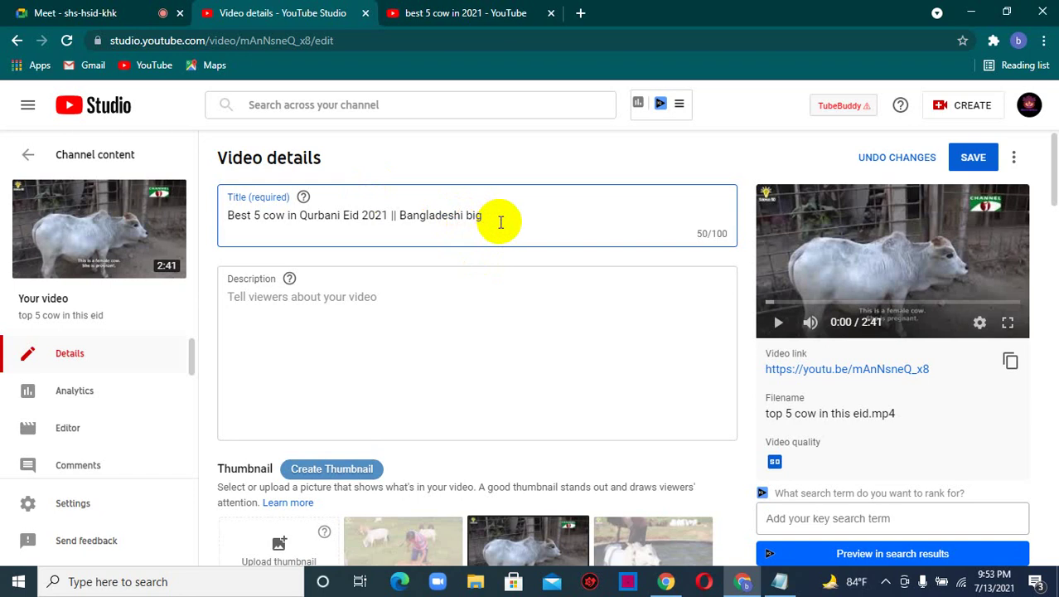
text(eid gorur bazar)
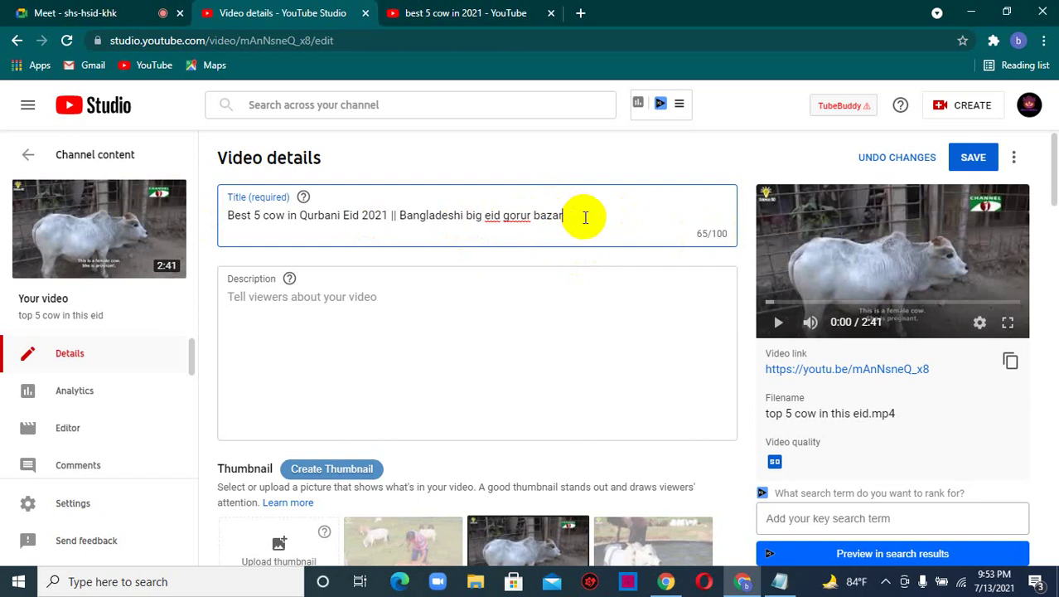
- Finish the title with '|| Beauty Bangla'
text(2)
key(BackSpace)
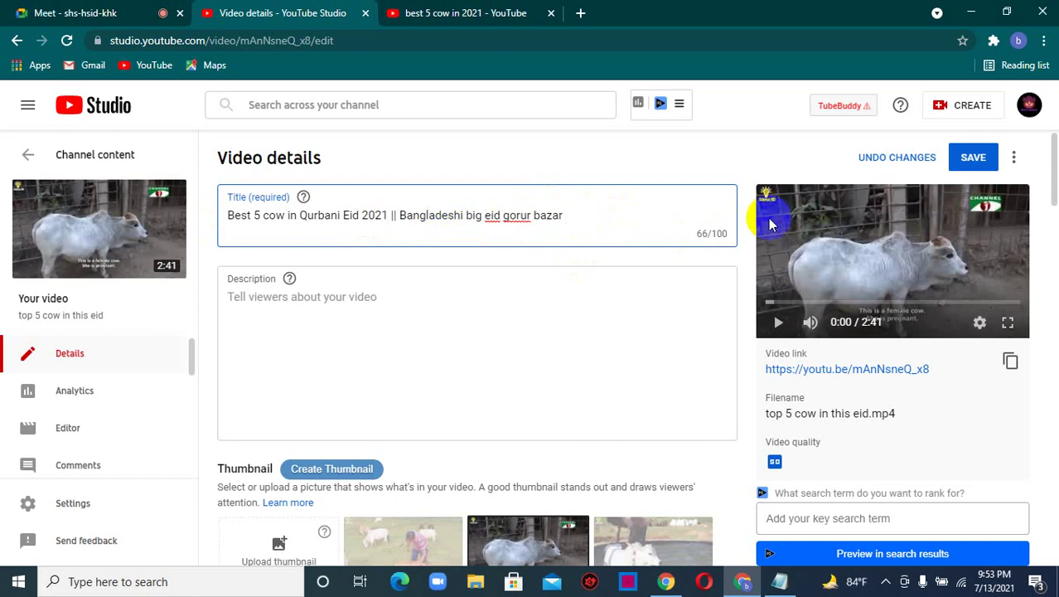
text(||)
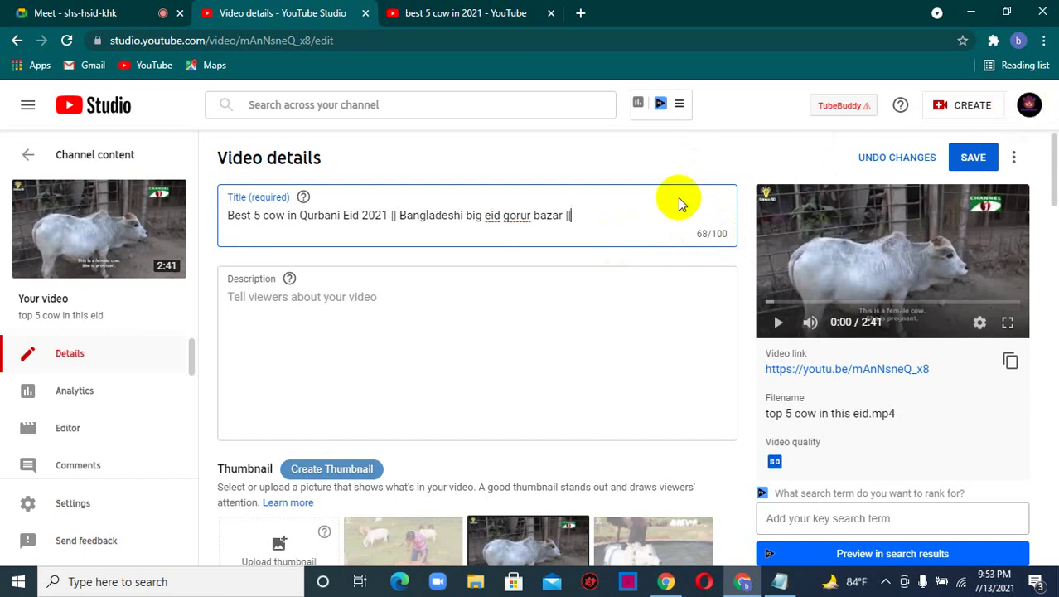
text(Beauty Bangla)
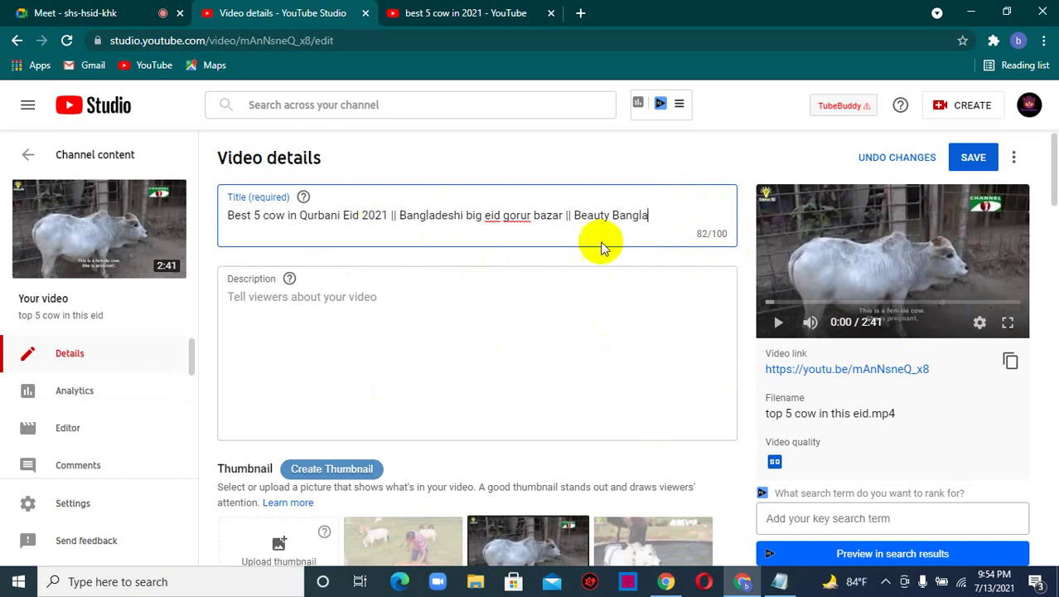
- Copy the whole title and put the cursor in the Description box
drag(648, 218, 369, 218)
click(263, 235)
key(ctrl+a)
right_click(256, 219)
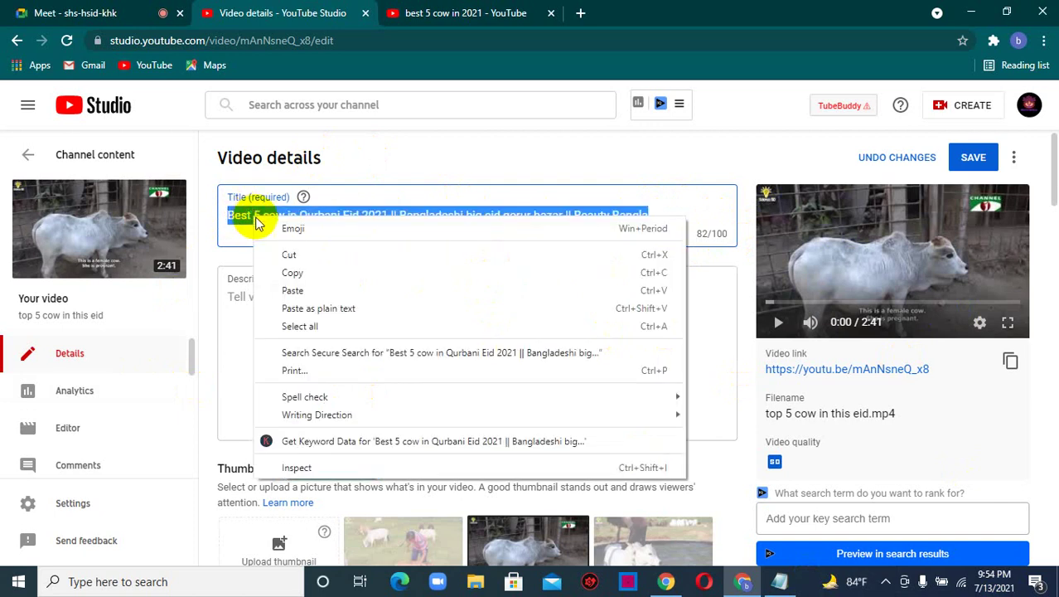
click(320, 273)
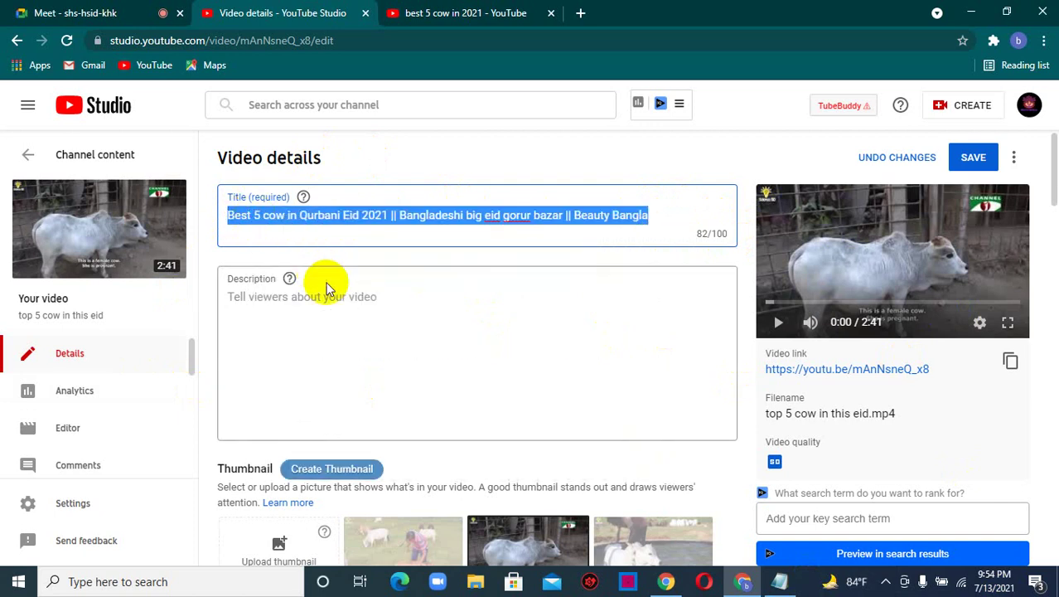
click(653, 215)
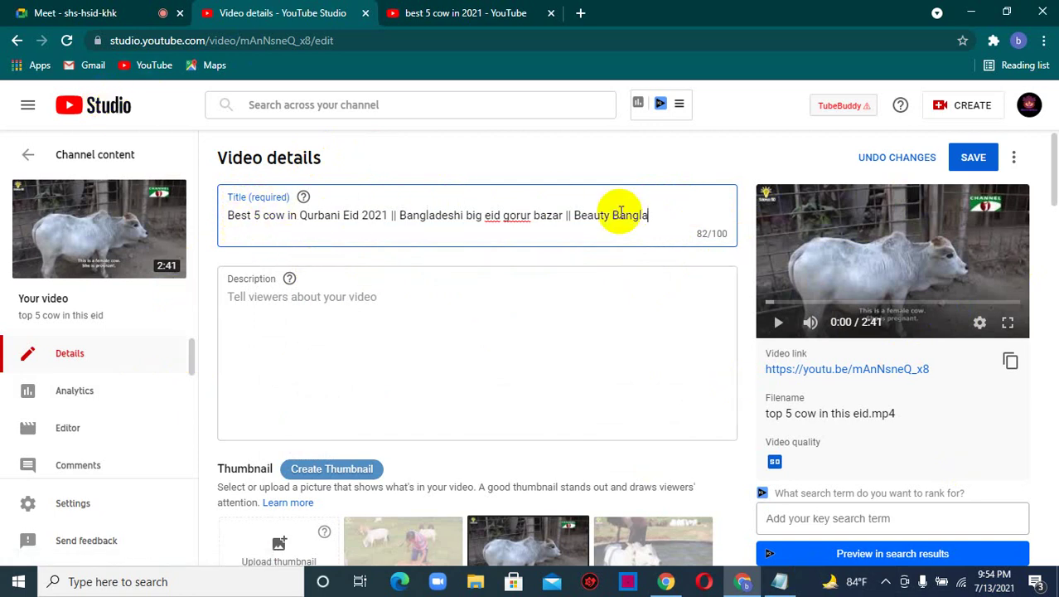
click(292, 309)
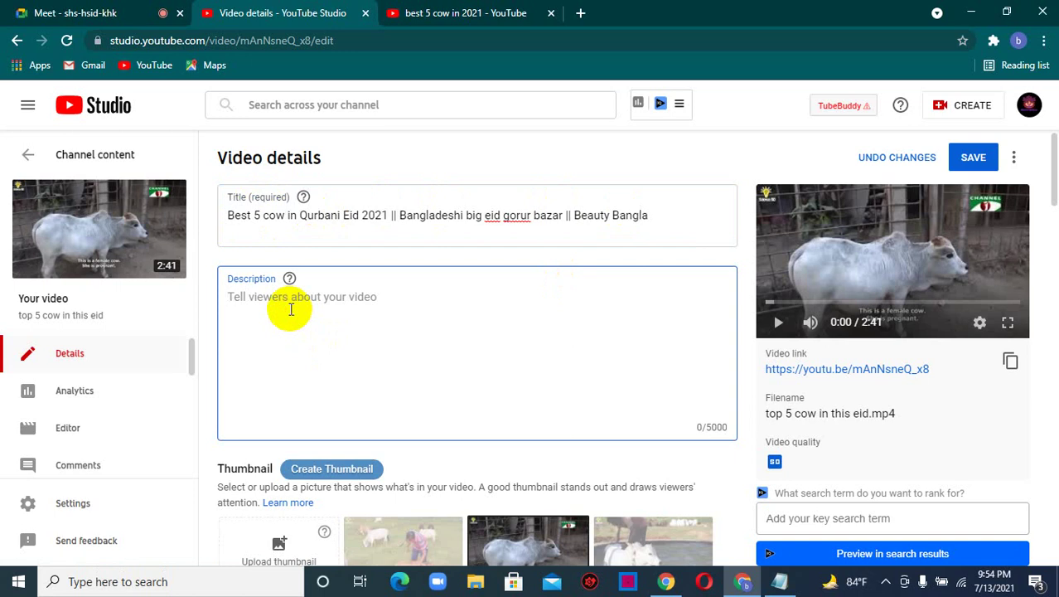
- Enter '#Qurbani_eid #gorur_bazar #beauty_bangla' in the description, add a new line, and show the SEO notes
text(#)
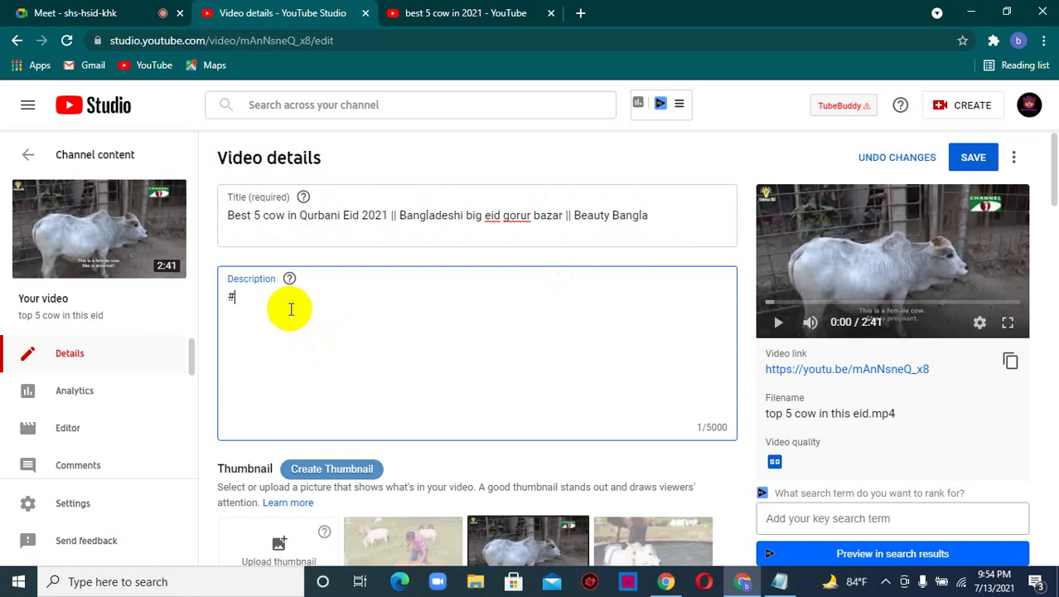
text(Qurbani_ eid #gorur)
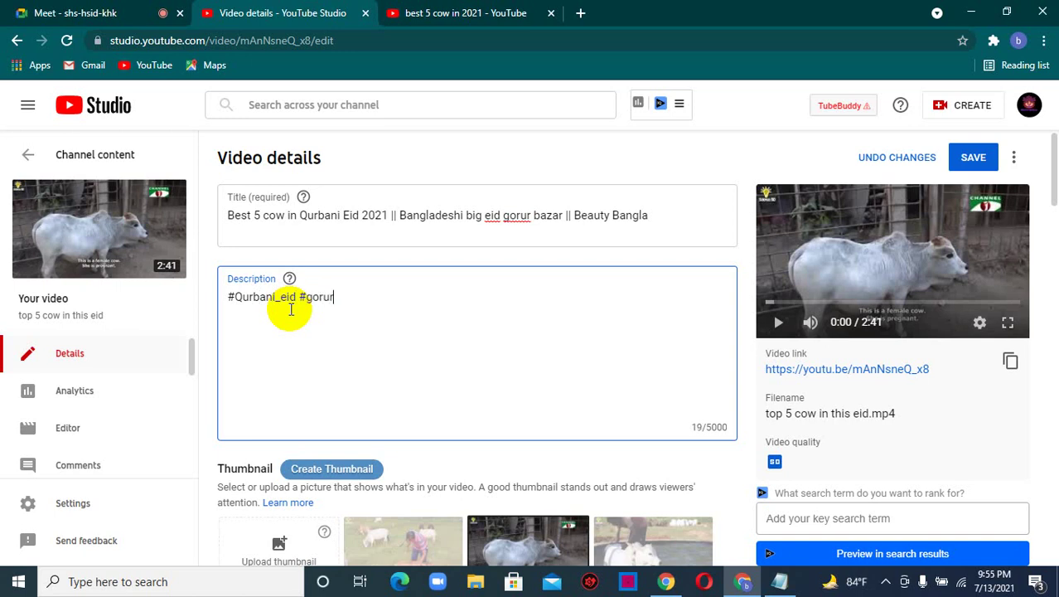
text(_bazar #beauty)
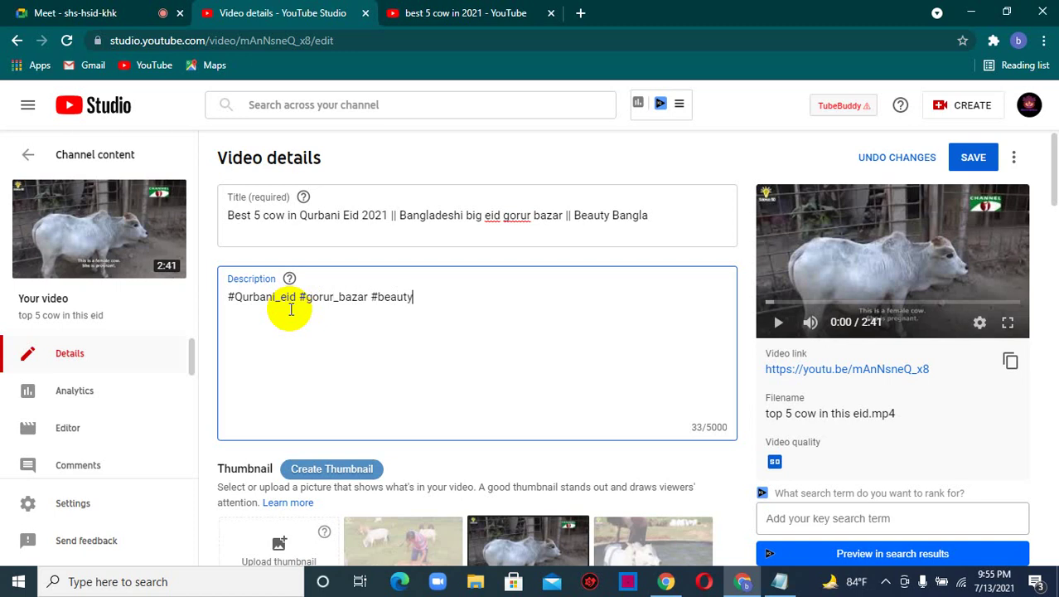
text(_bangla)
key(Return)
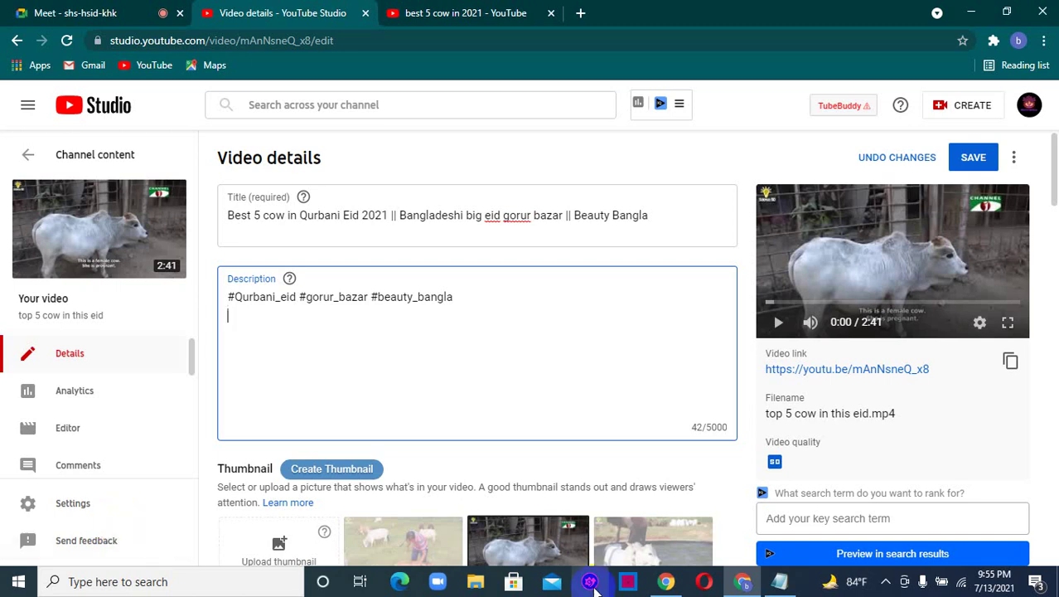
click(779, 581)
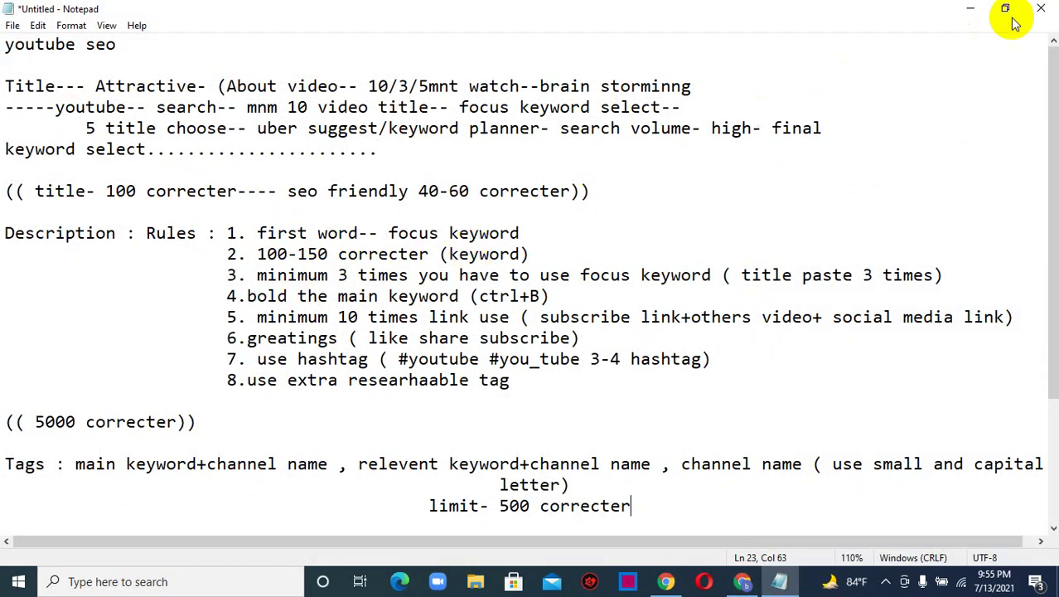
- Copy the full video title and paste it as the description's second line, starting a third line
click(970, 8)
click(452, 315)
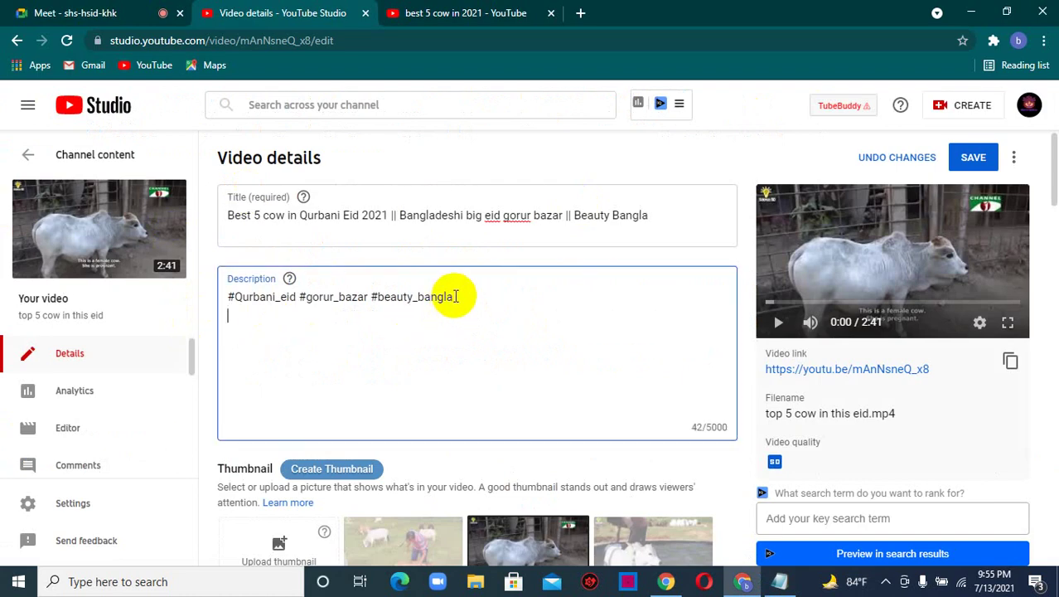
click(643, 214)
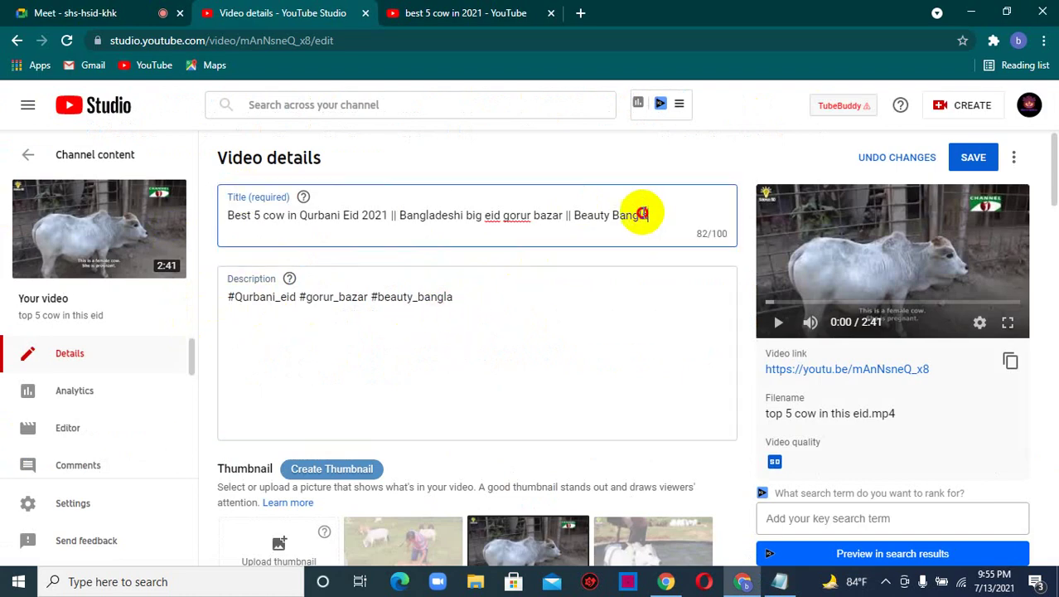
key(ctrl+a)
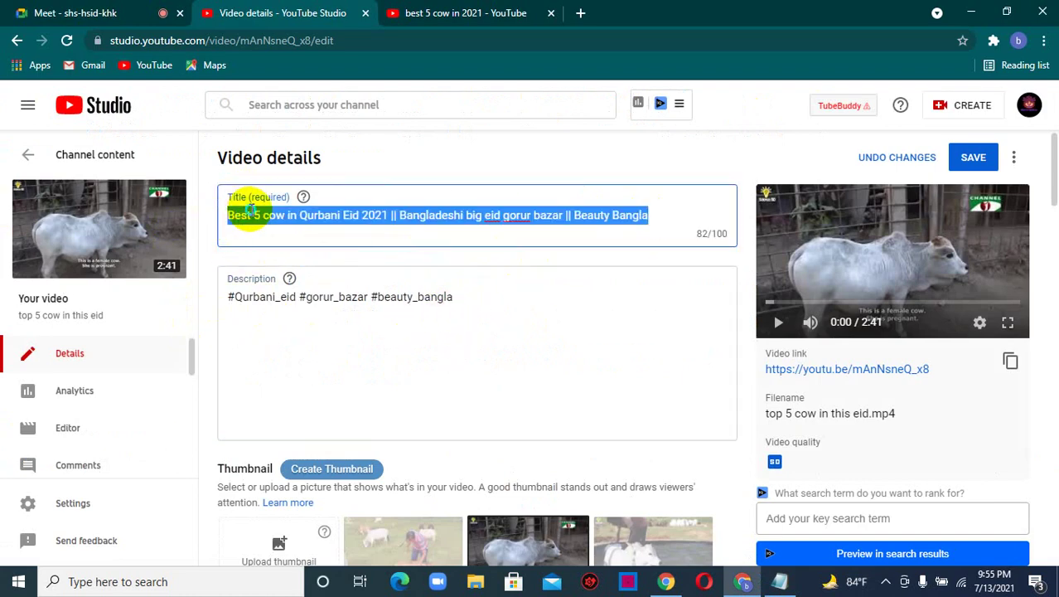
right_click(249, 212)
click(293, 265)
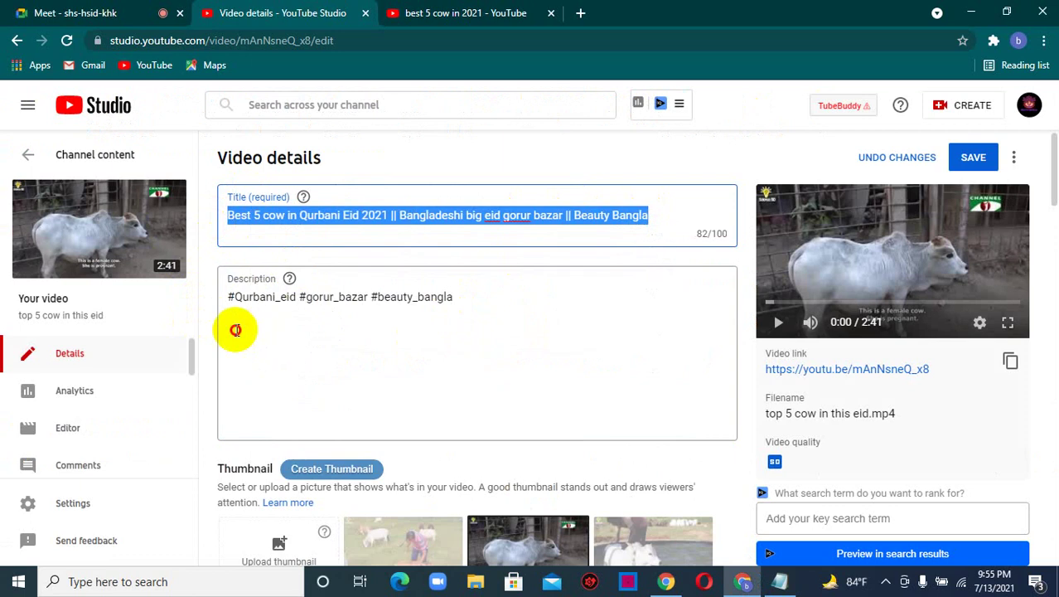
click(236, 330)
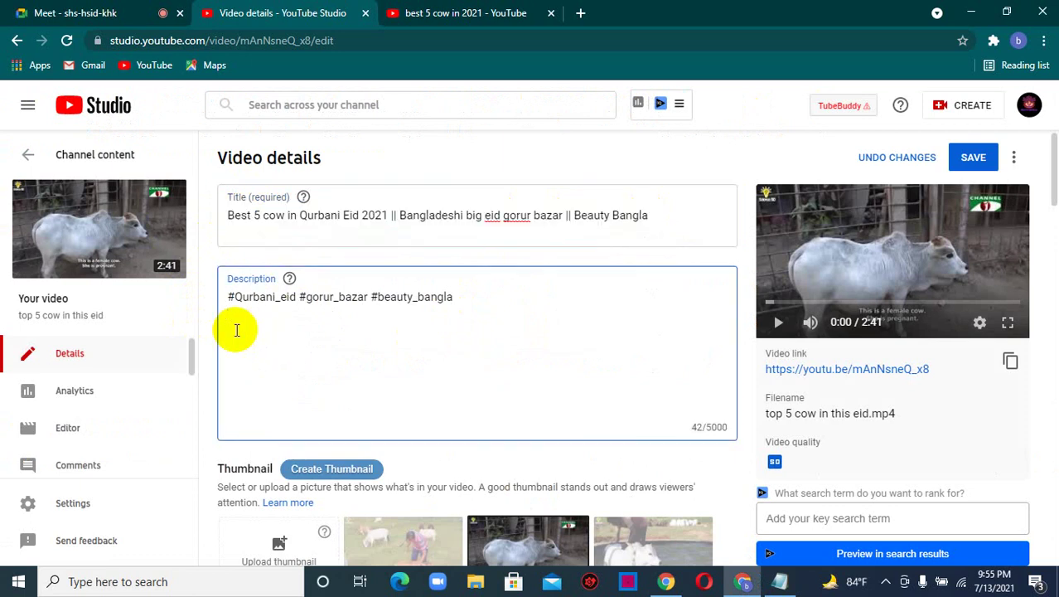
key(ctrl+v)
key(Return)
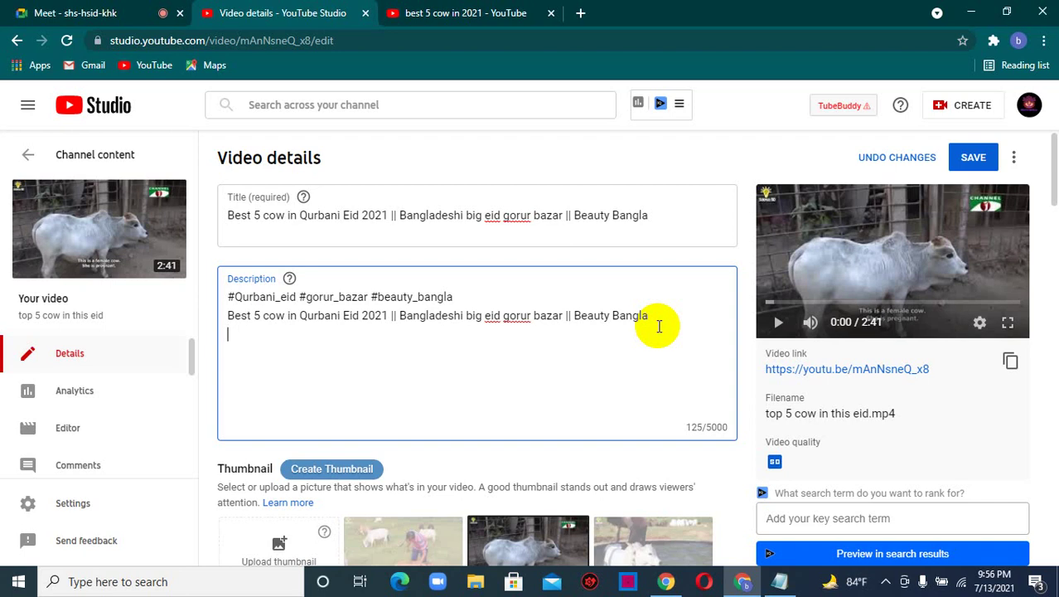
- Type 'Hope guys you enjoyed this video and i hope you like my video. If you get any problem' on the third line
text(Hope guys you en)
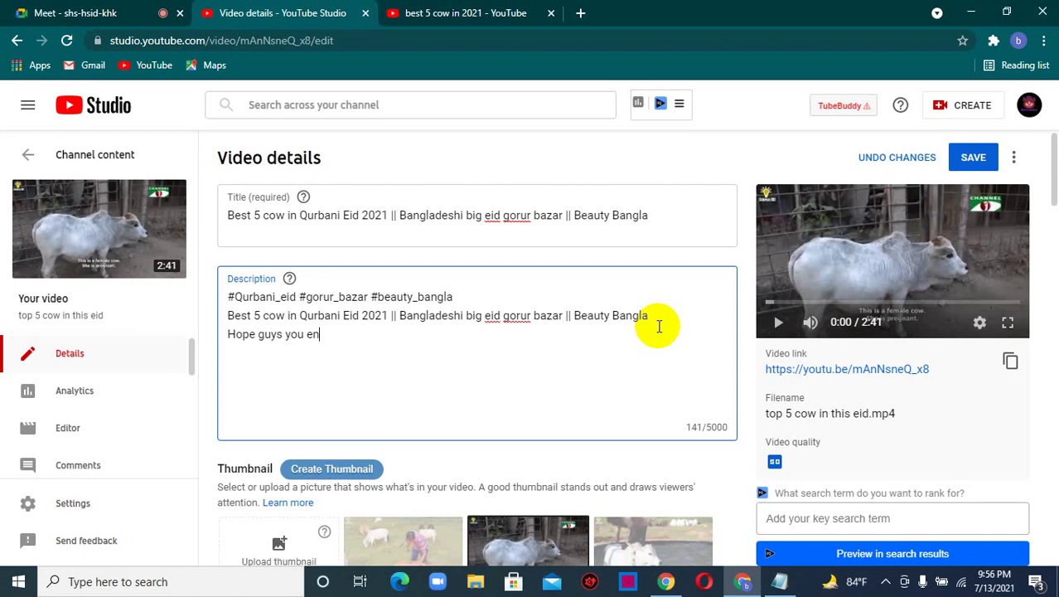
text(joyed this vid)
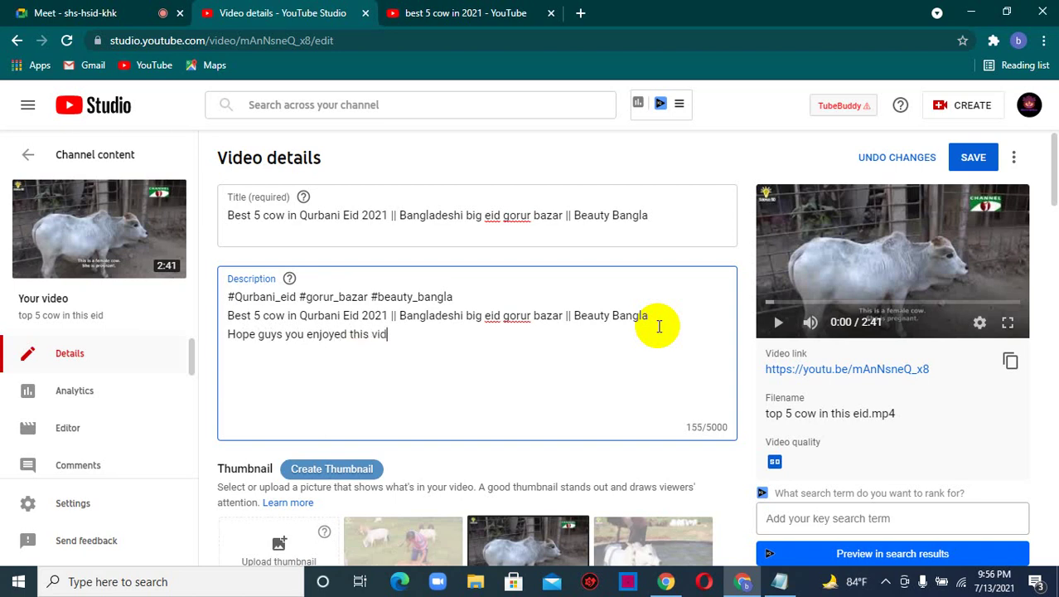
text(eo and i hope you )
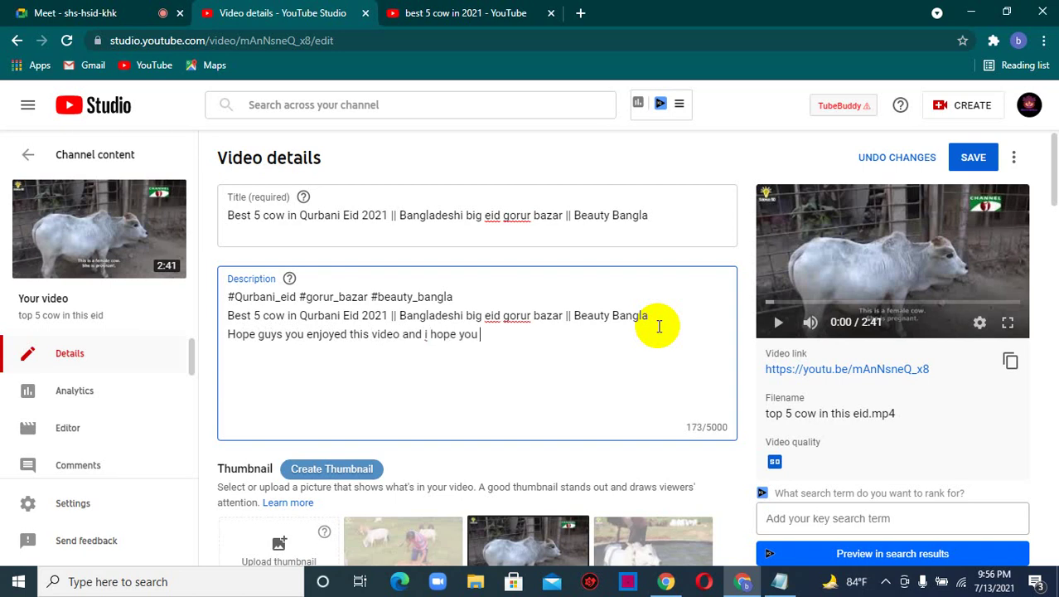
text(will be mine best)
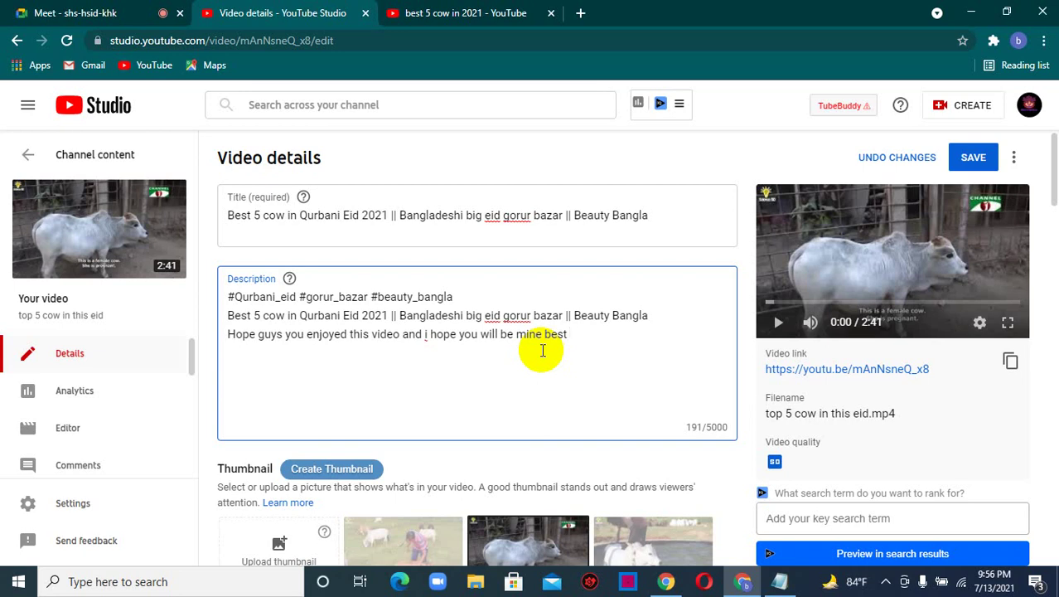
key(BackSpace)
key(BackSpace)
key(BackSpace)
key(BackSpace)
key(BackSpace)
key(BackSpace)
key(BackSpace)
key(BackSpace)
key(BackSpace)
key(BackSpace)
key(BackSpace)
key(BackSpace)
key(BackSpace)
key(BackSpace)
key(BackSpace)
key(BackSpace)
key(BackSpace)
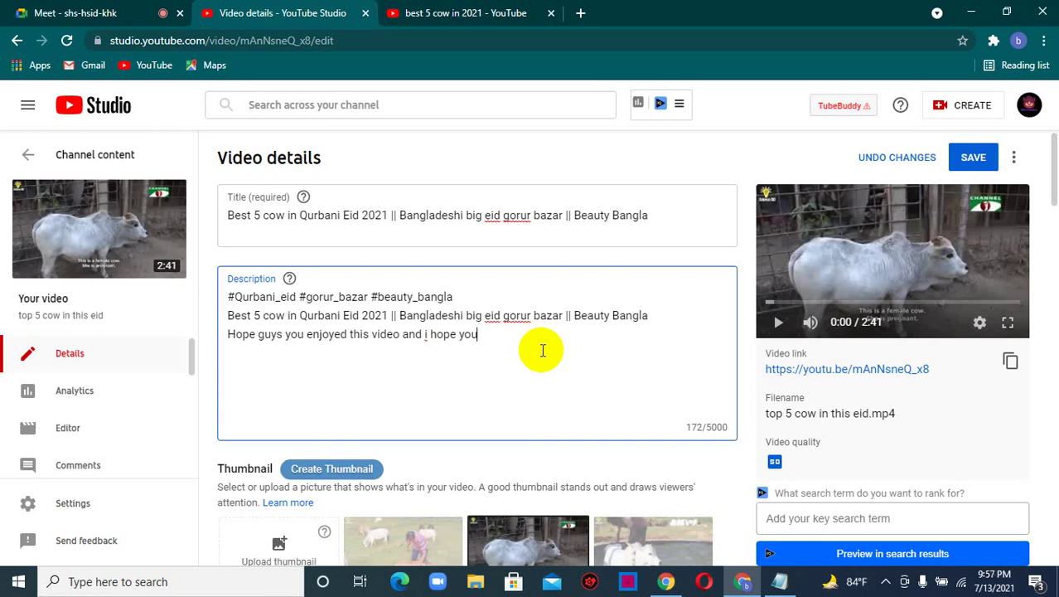
text(la Hope guys you enjoyed this video and i hope you li)
text(ke my)
text( video)
text( .If you)
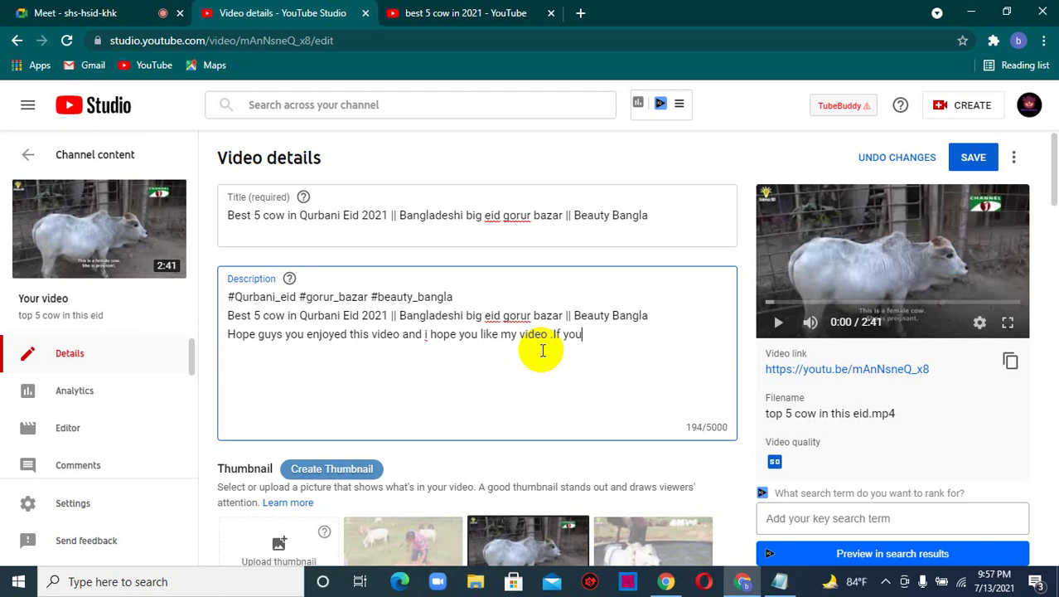
text( get any problem)
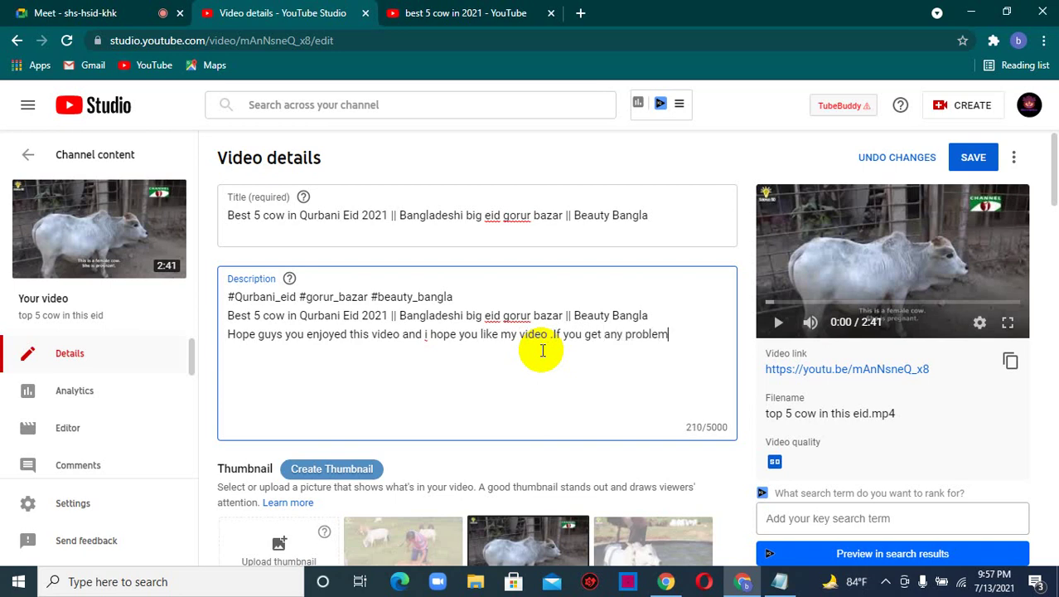
text( in my video)
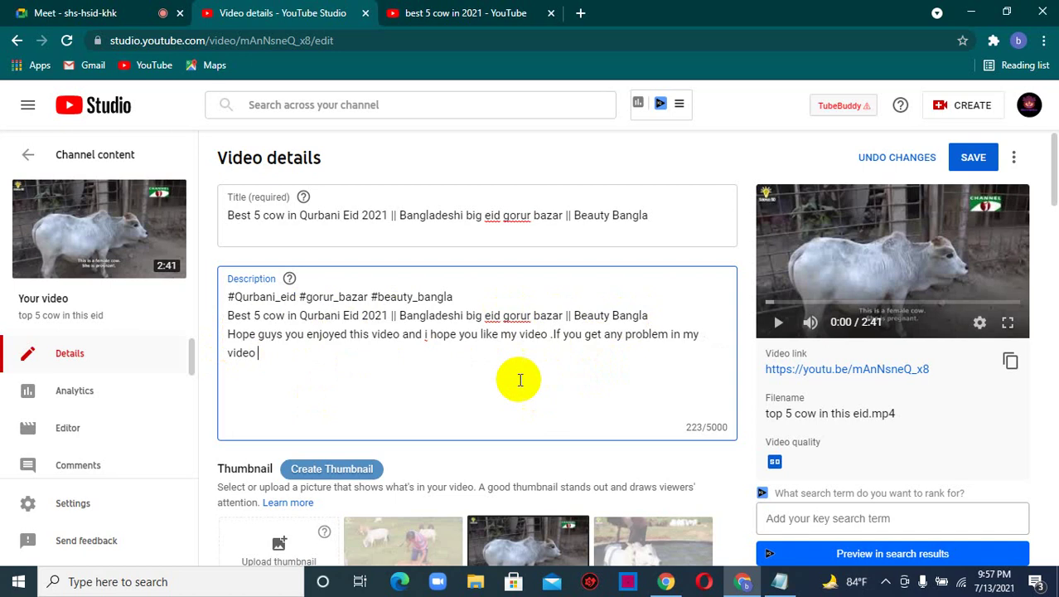
- Continue with a comment request and 'This is video is about 5 best cow in qurbani eid 2021.'
text(pl)
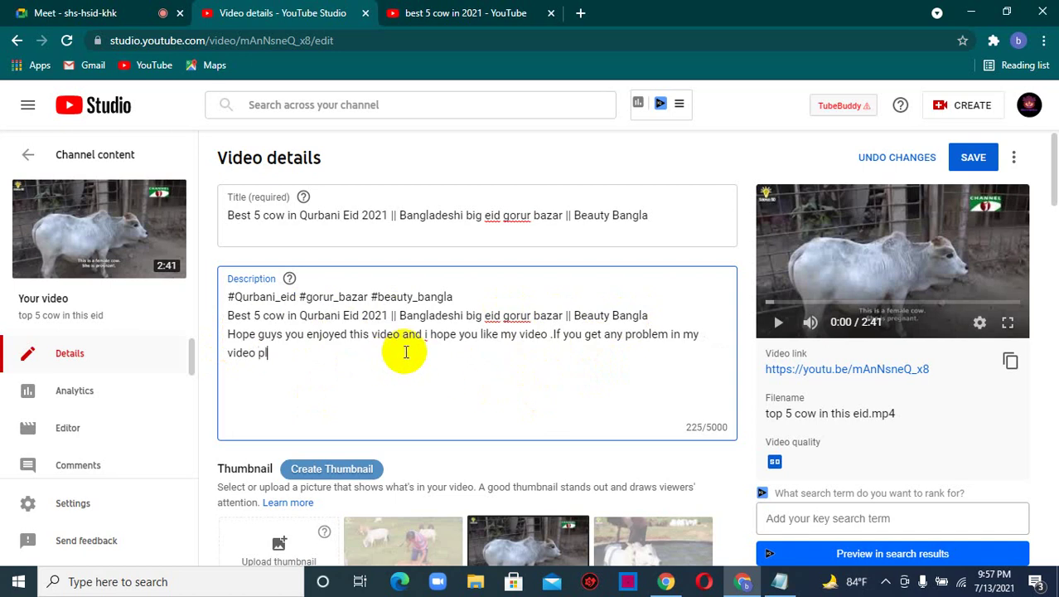
text(z comment me below )
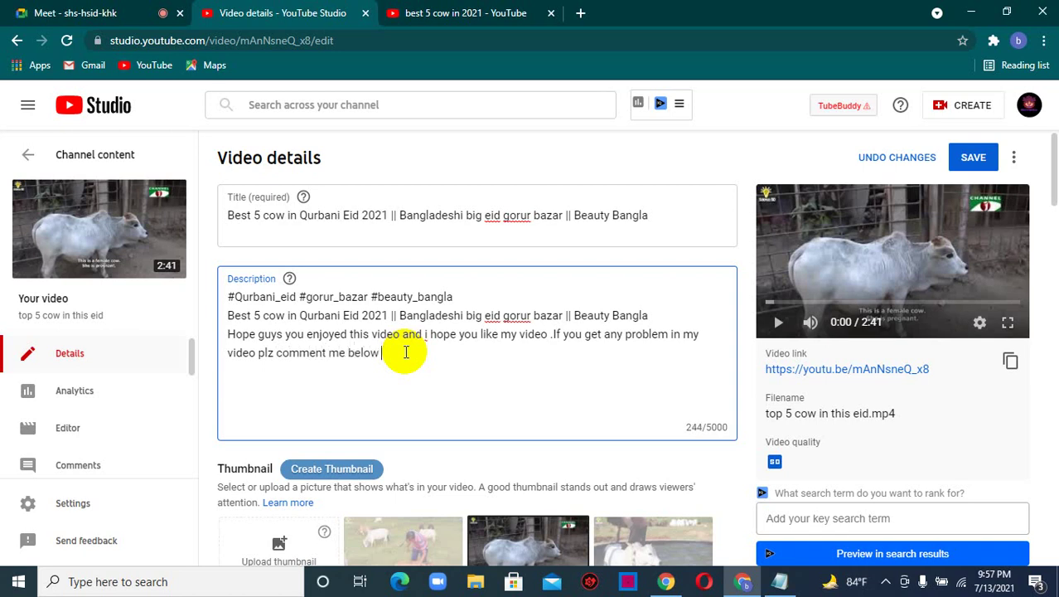
text(to sc)
text(ve this)
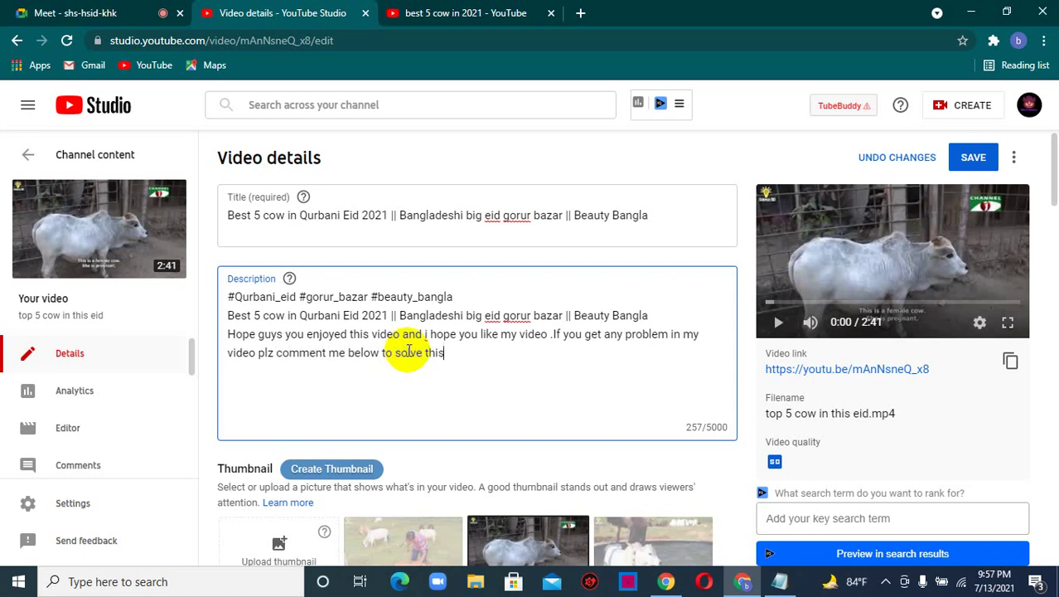
text(. This is video is about )
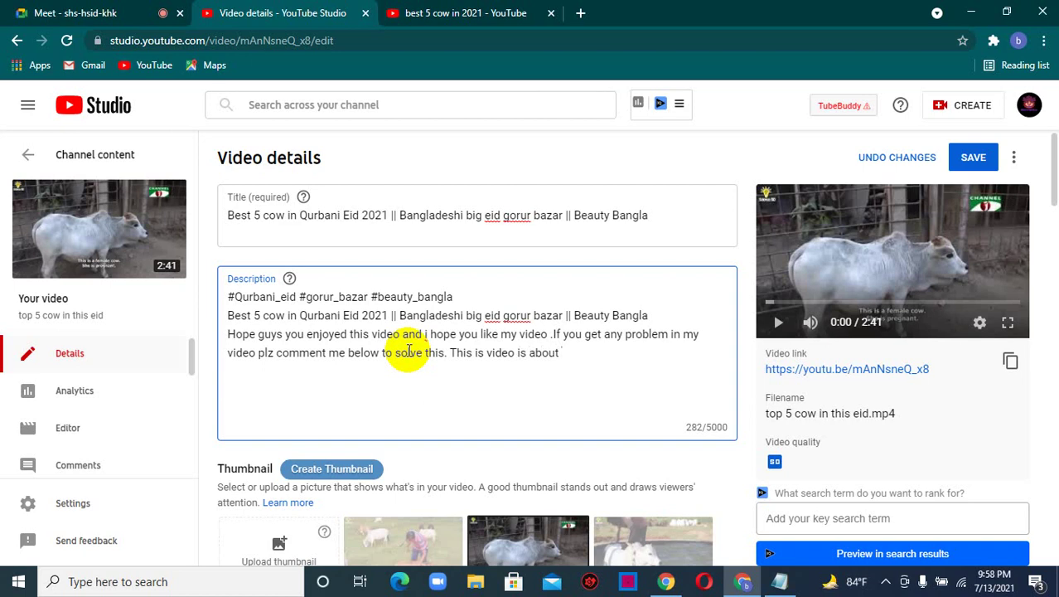
text(5 best cw)
key(BackSpace)
key(BackSpace)
text(ow in qurban)
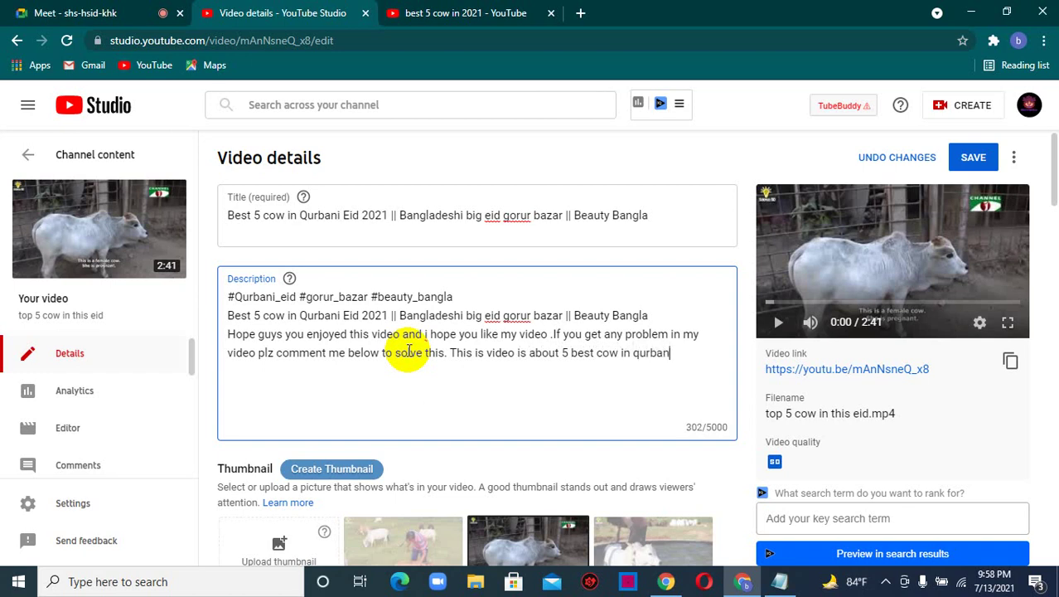
text( eid)
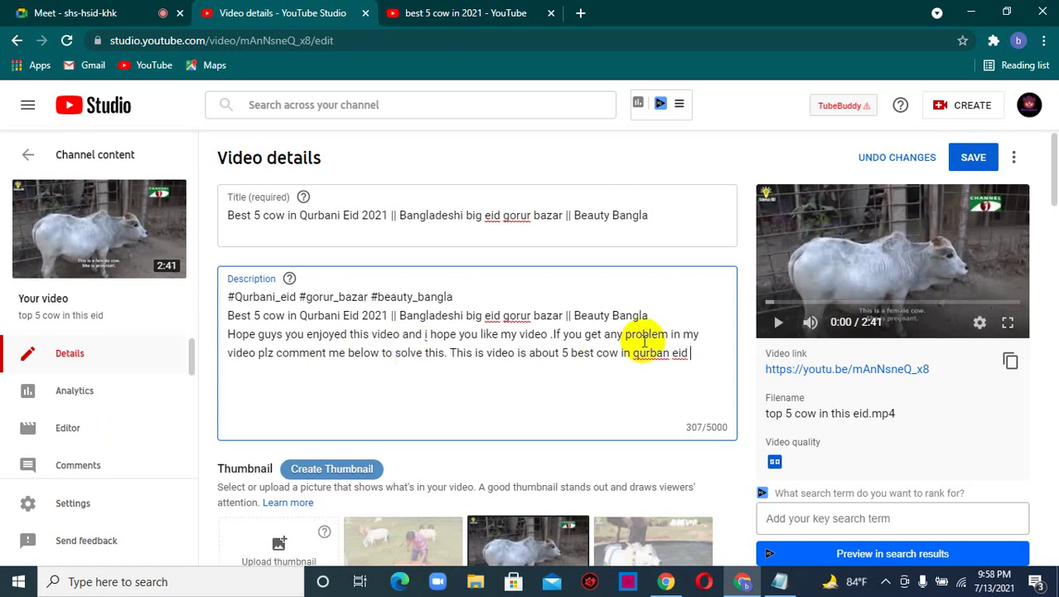
click(672, 356)
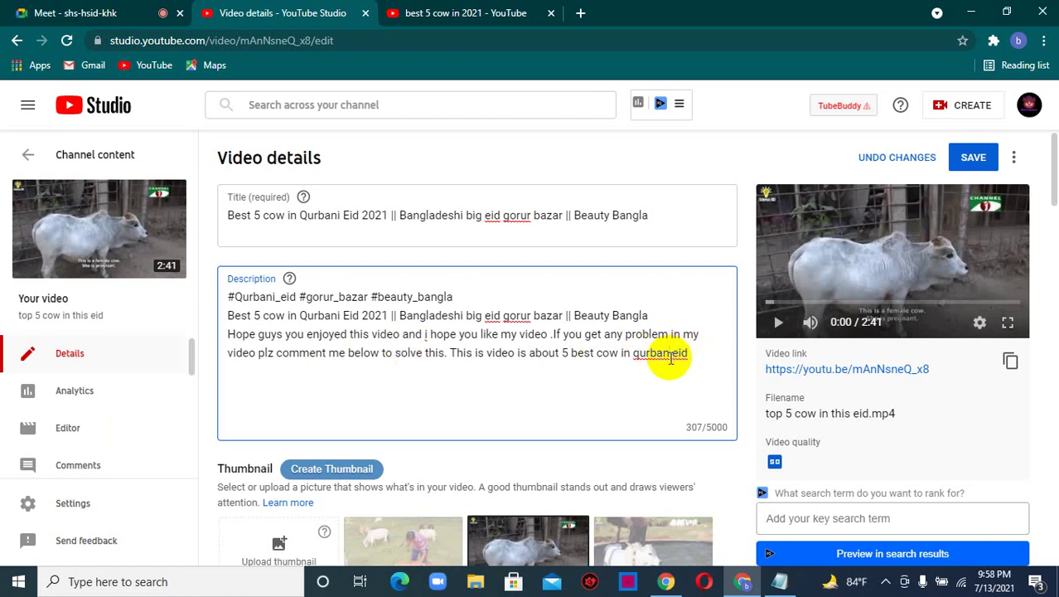
text(i)
click(715, 356)
text(2021)
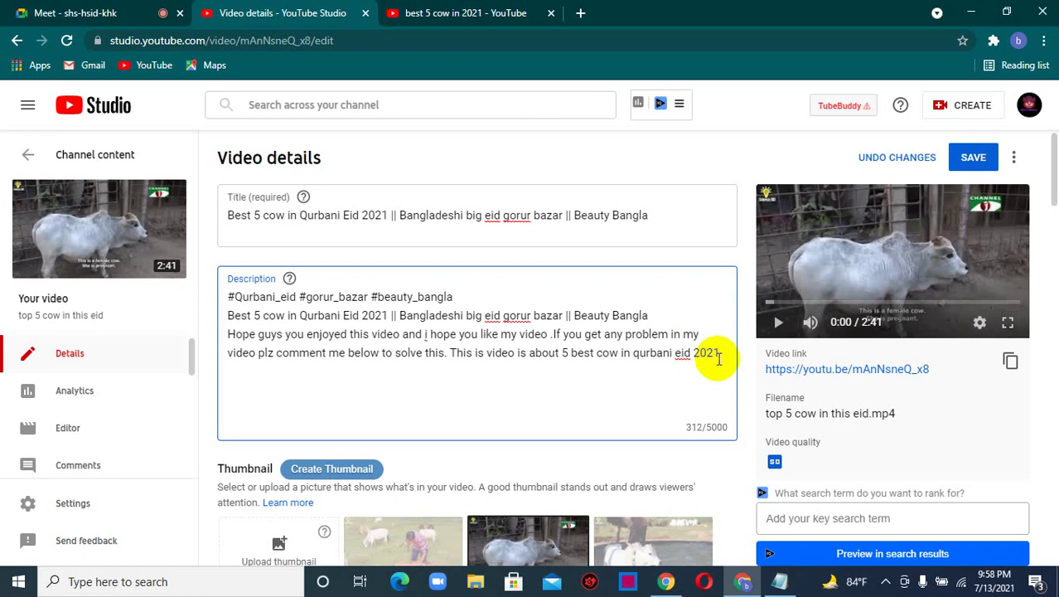
text(.)
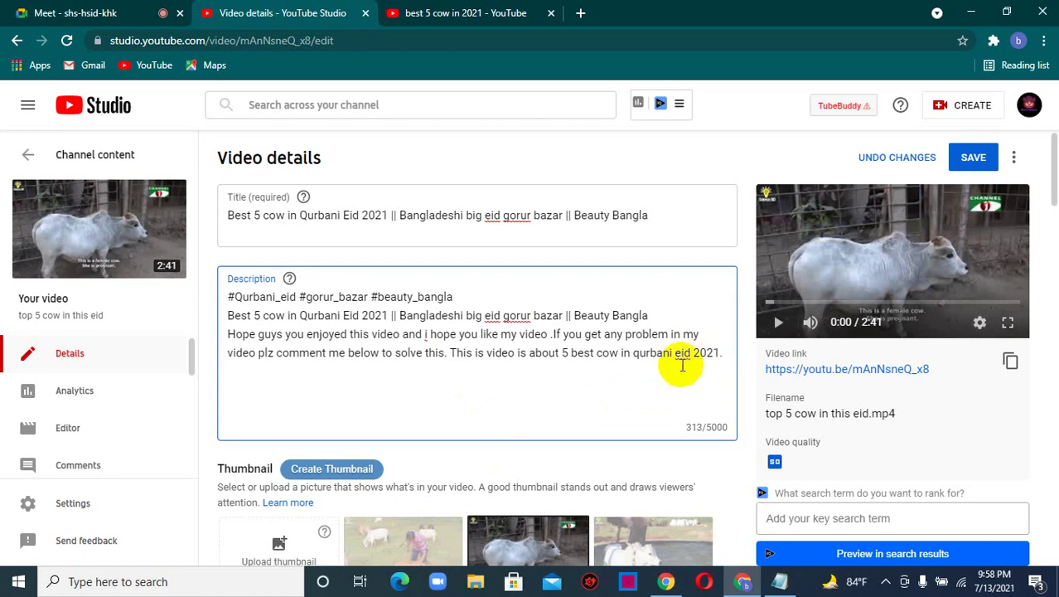
drag(300, 215, 299, 220)
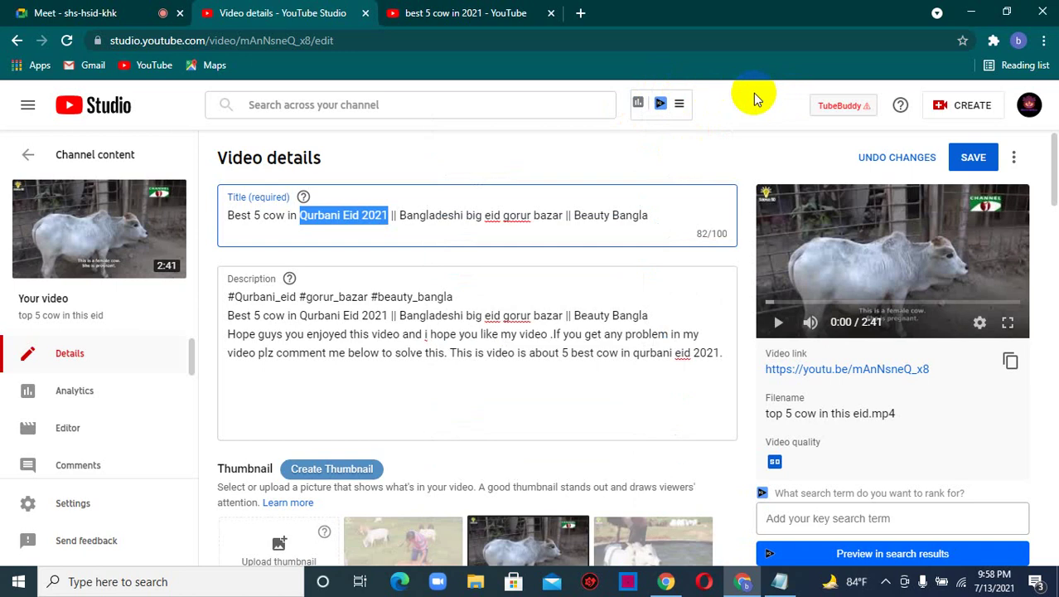
- Add two dashed divider lines after the description's greeting
click(727, 353)
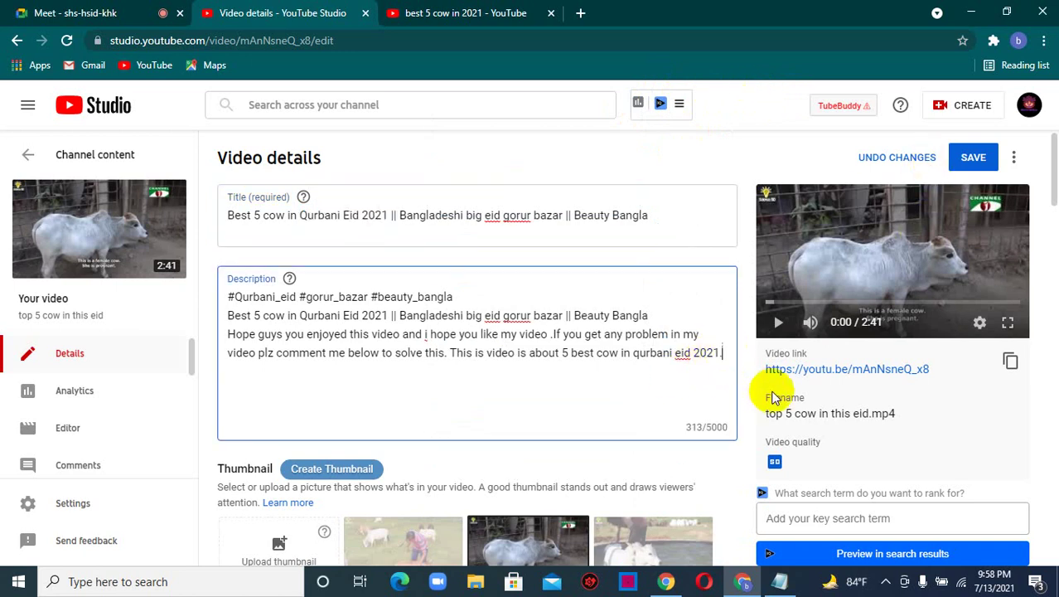
text(----------------------------------)
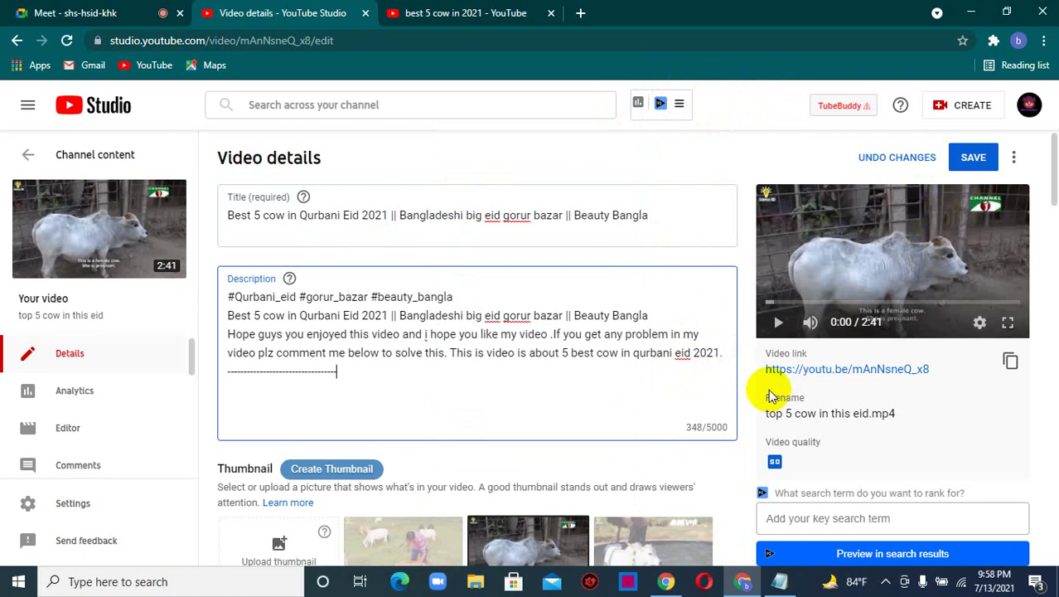
text(----------------------------------------------------------------------)
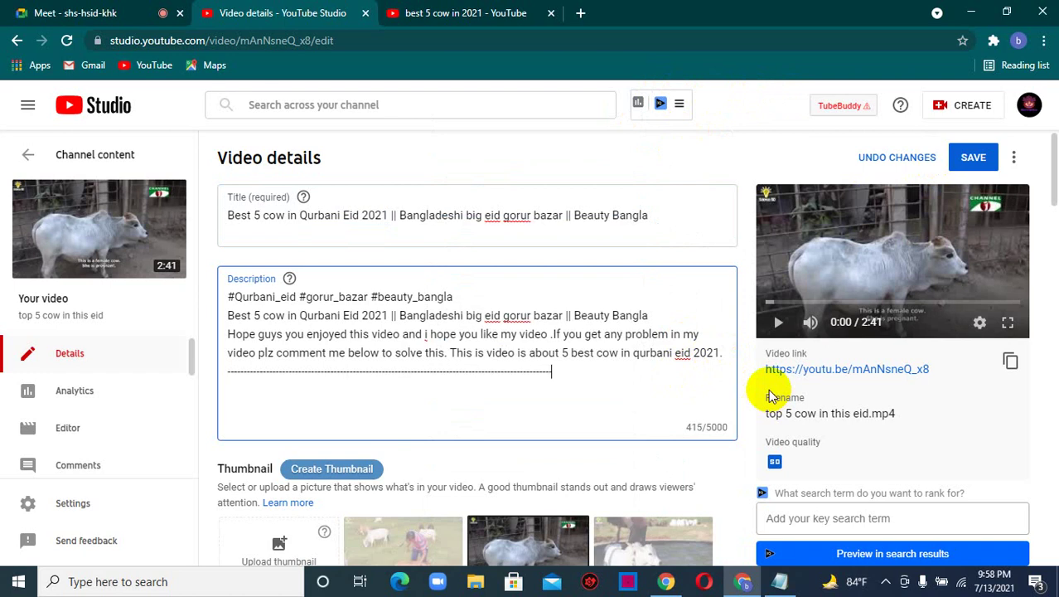
text(------)
key(Return)
text(---------------------------------------------)
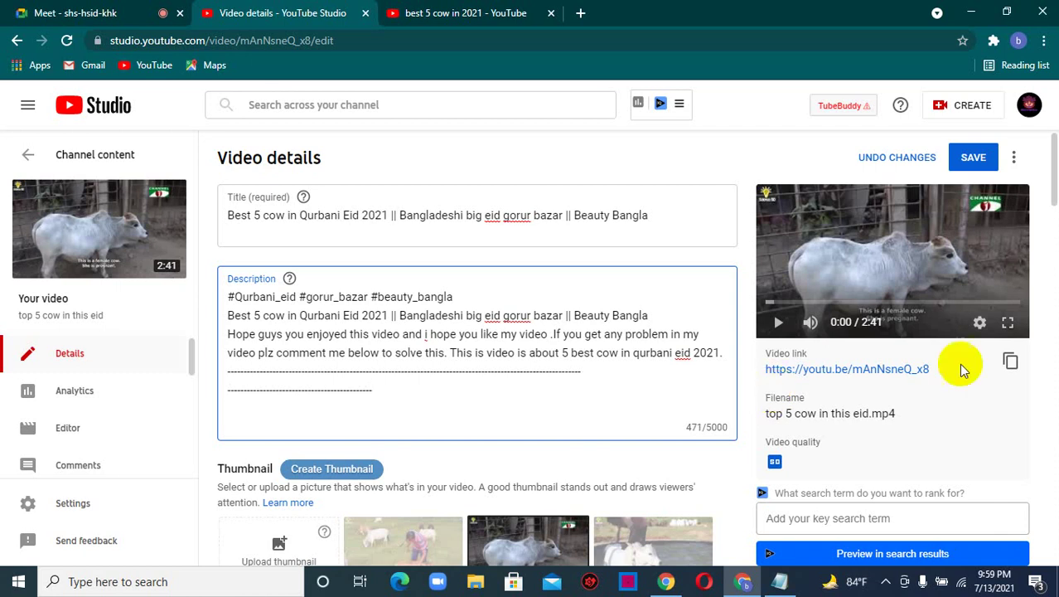
- Start a new description line reading 'Channel subscribe link :'
click(85, 10)
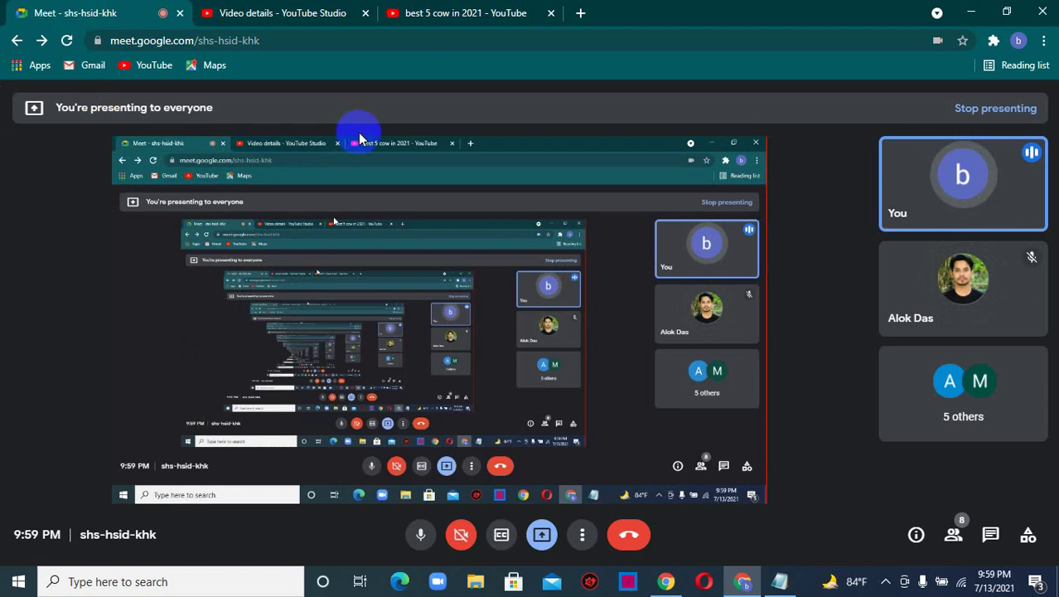
click(444, 10)
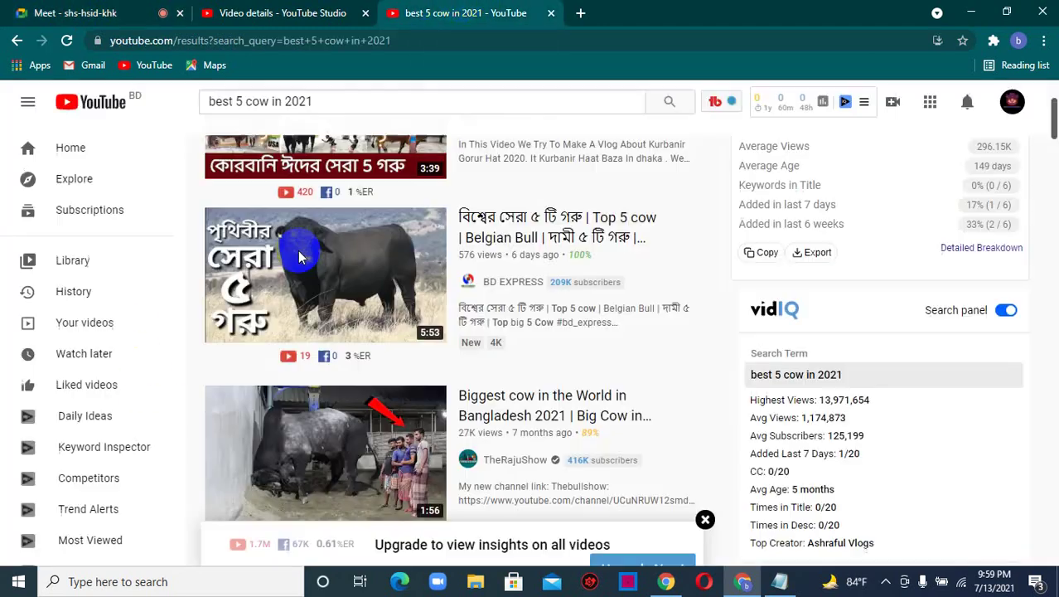
click(290, 10)
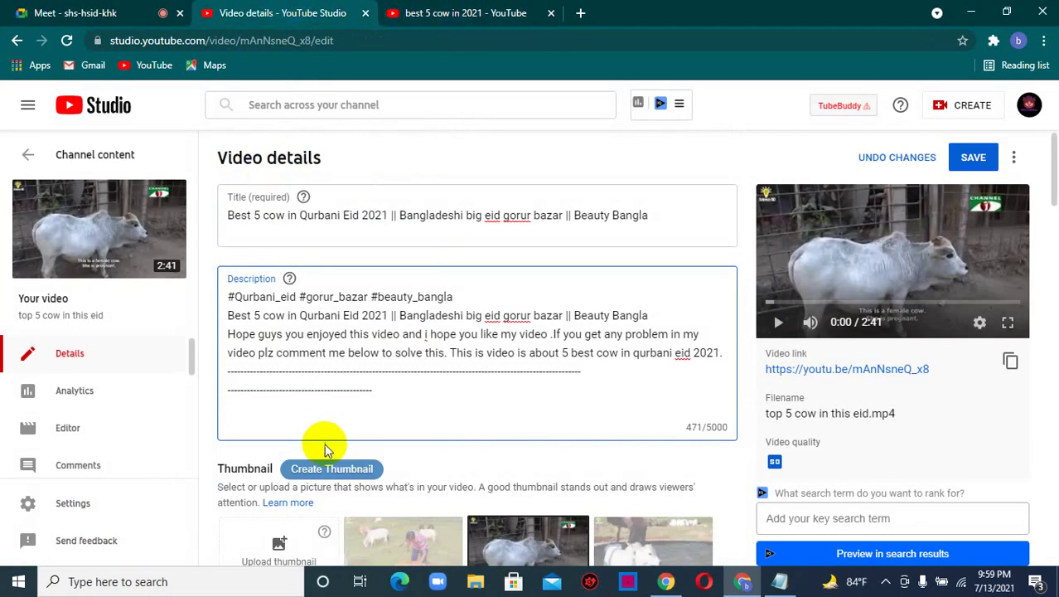
text(Channel)
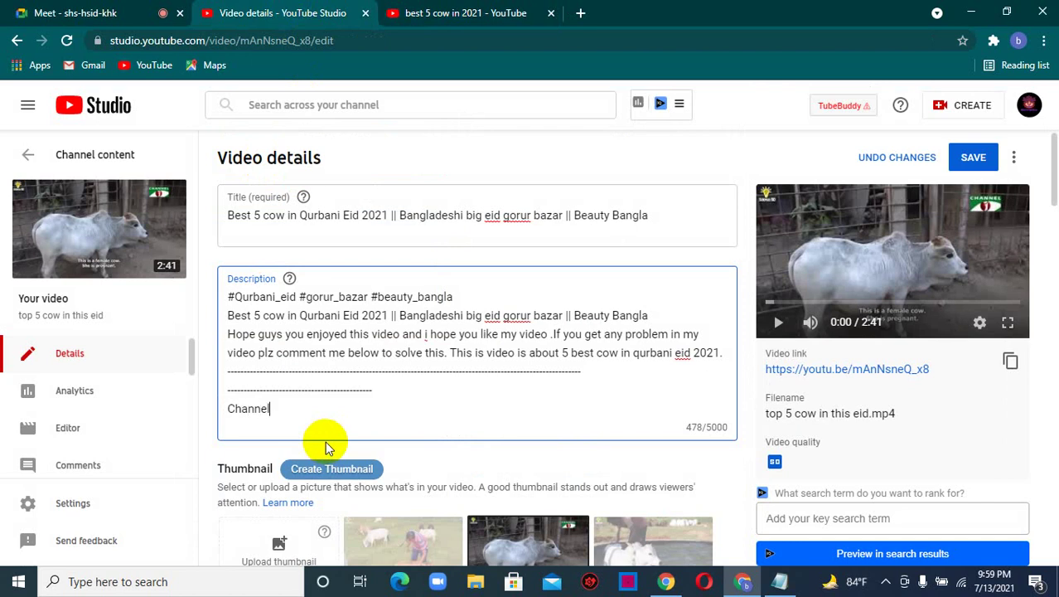
text( subscribe link )
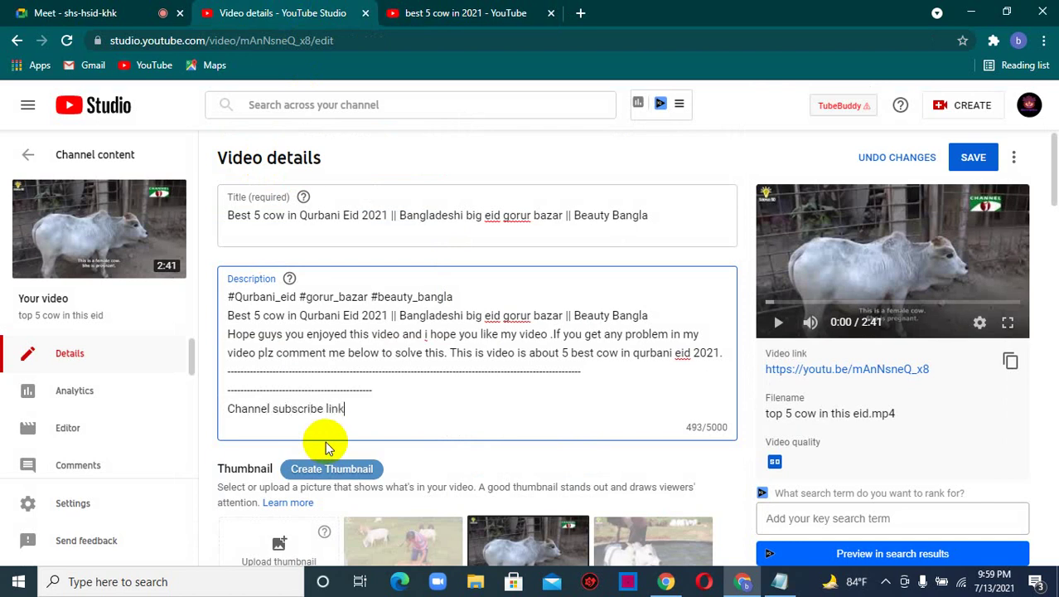
text(:)
- Copy the BD EXPRESS channel page address from the search results, then close that tab
click(389, 12)
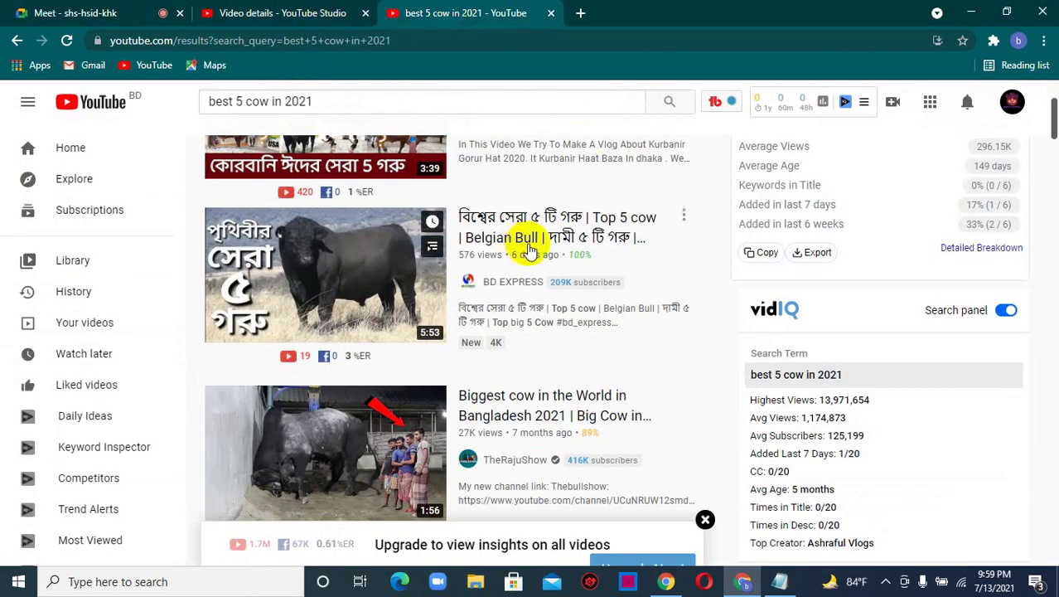
click(512, 283)
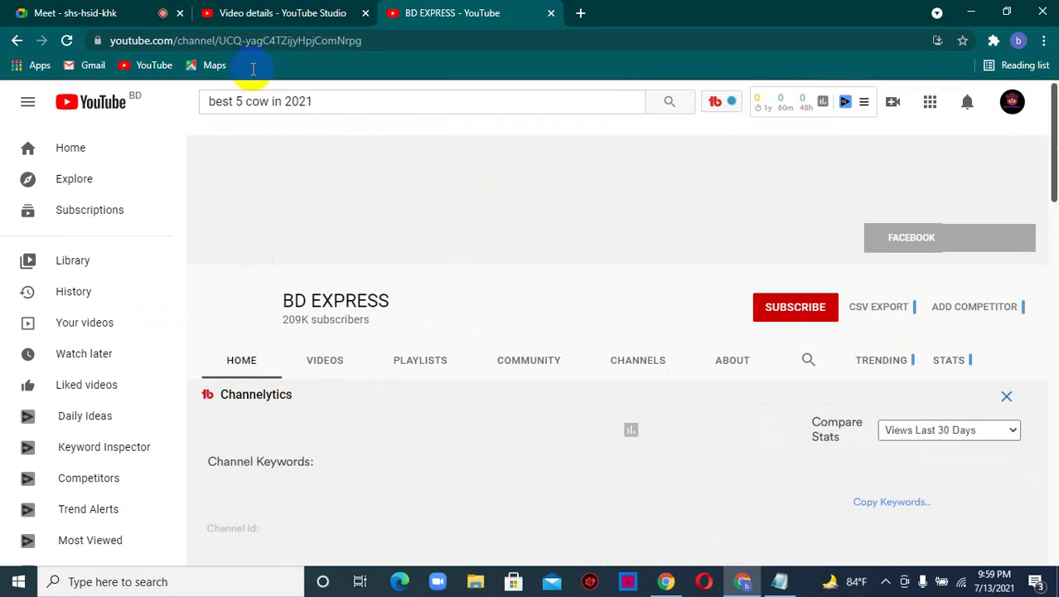
click(366, 40)
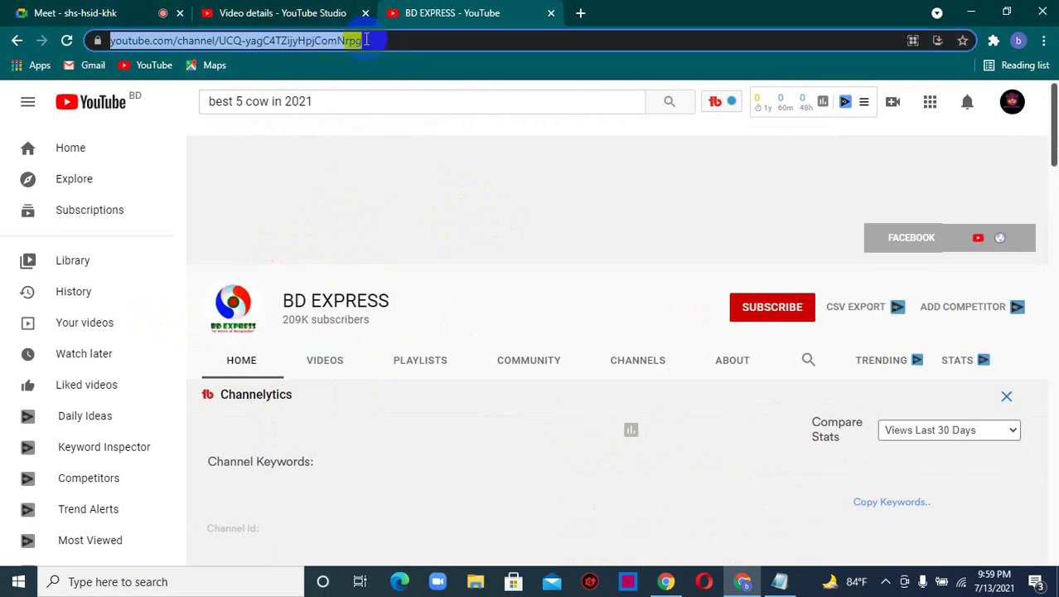
right_click(267, 41)
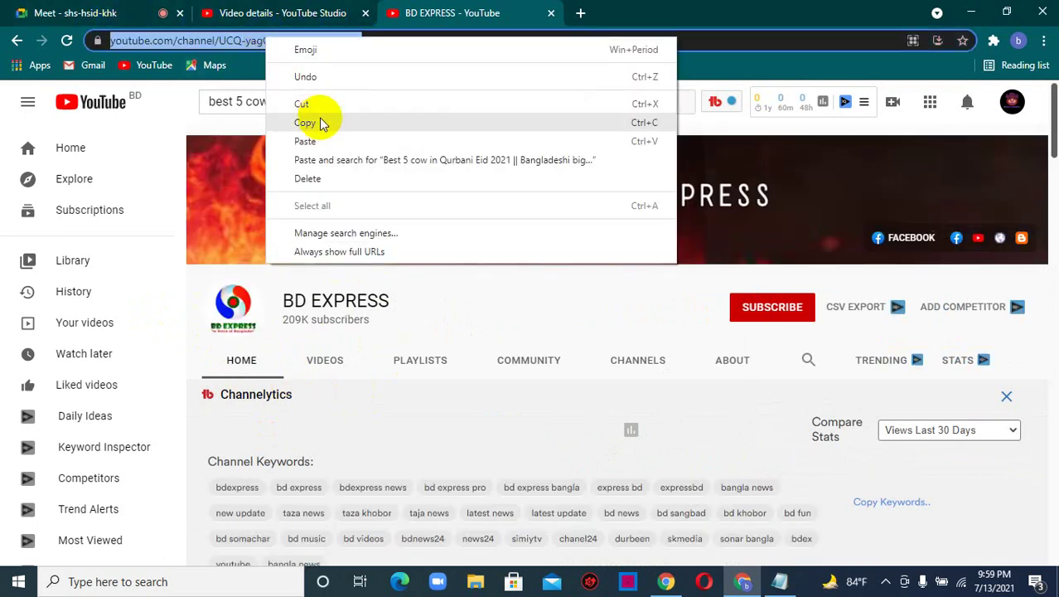
click(320, 123)
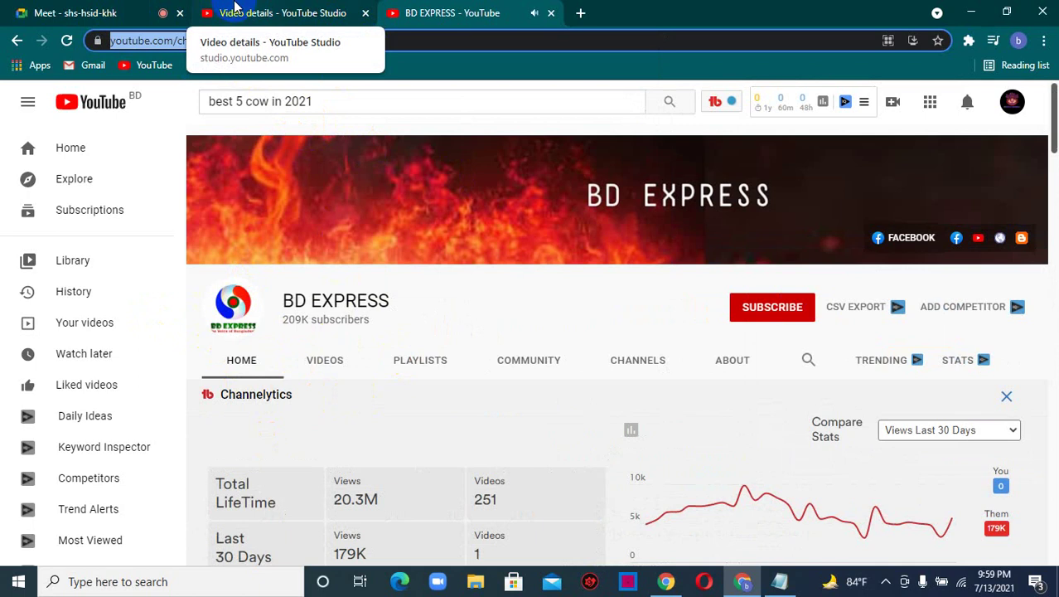
click(549, 14)
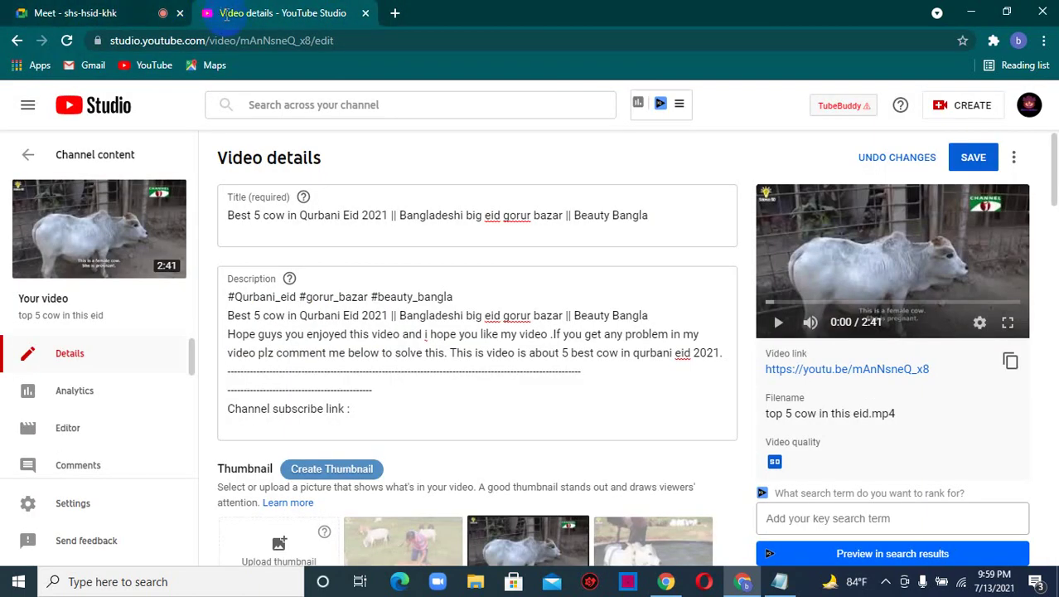
- Paste the channel address after the label and add a 'This video link' line with the video's link
click(381, 412)
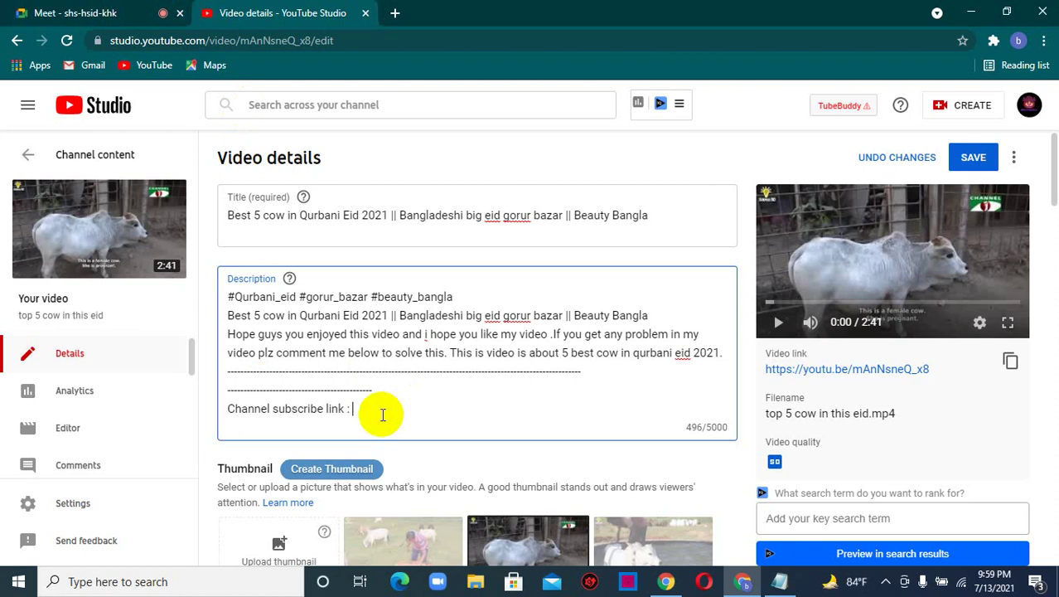
key(ctrl+v)
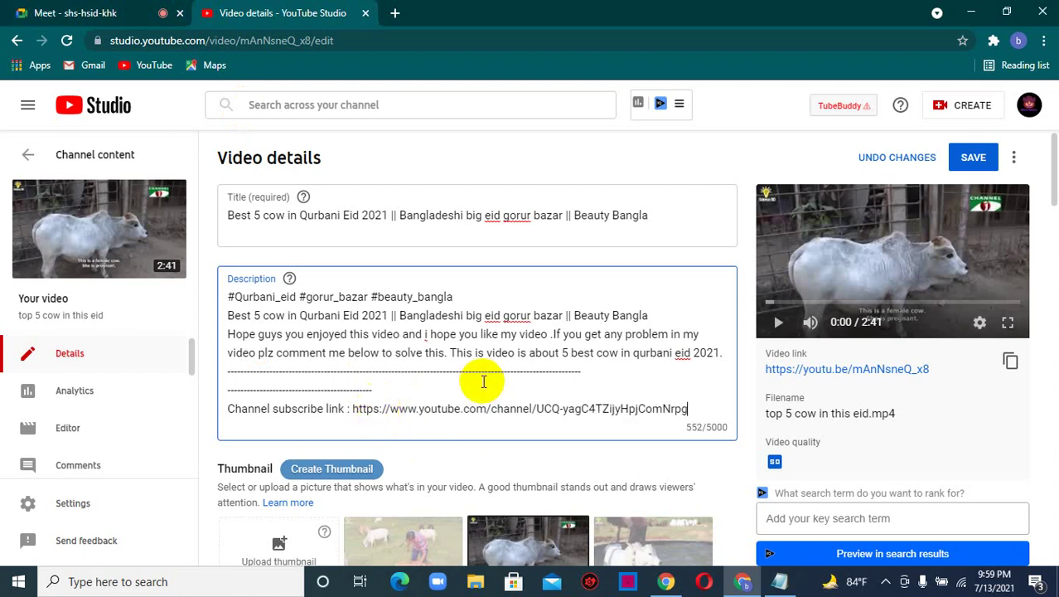
key(Return)
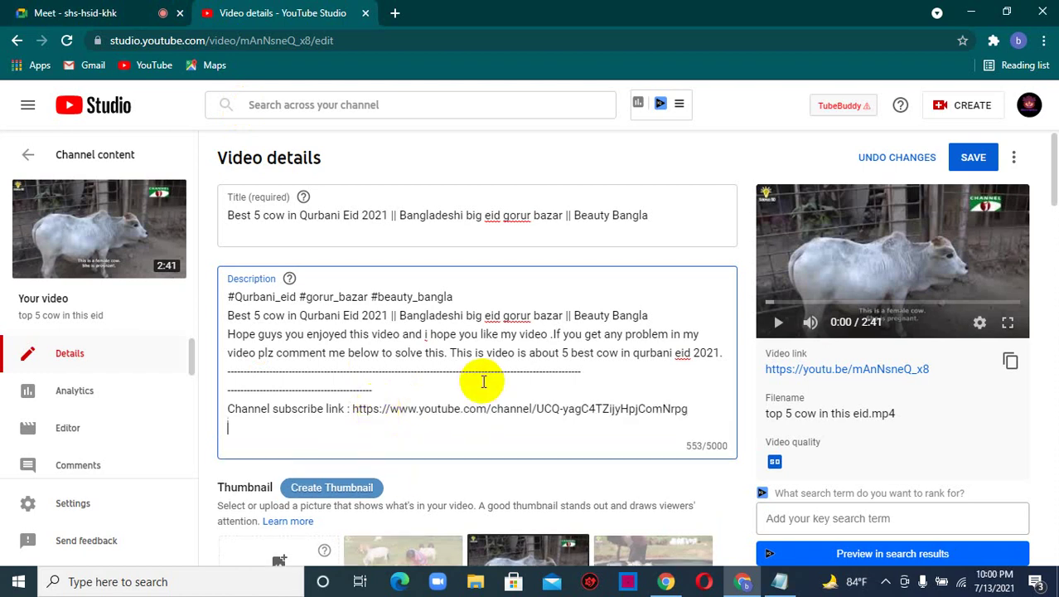
text(vi)
text(This )
text(video)
text( link :)
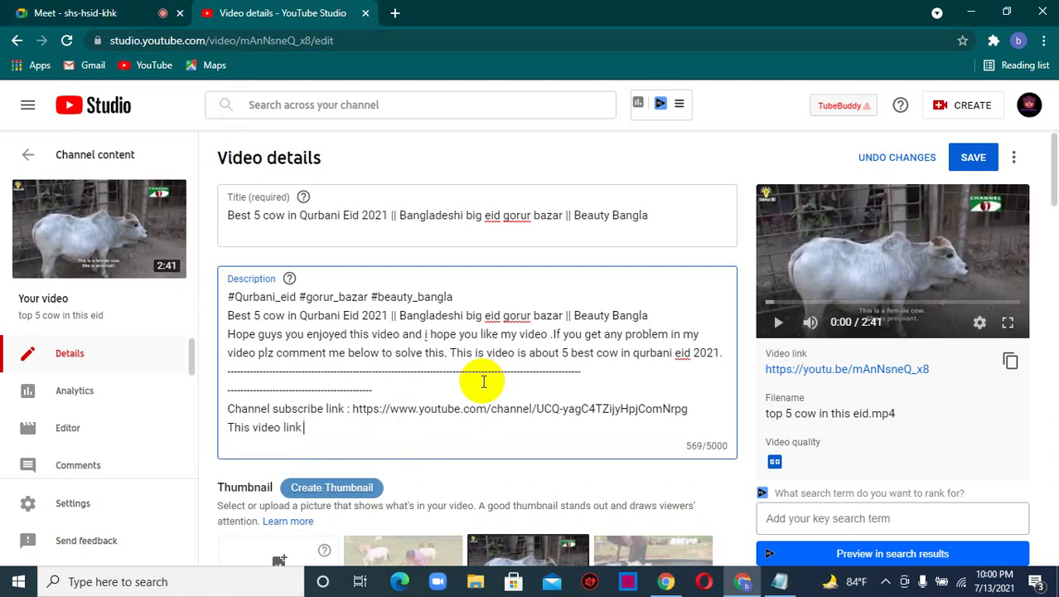
click(1010, 361)
click(324, 425)
key(ctrl+v)
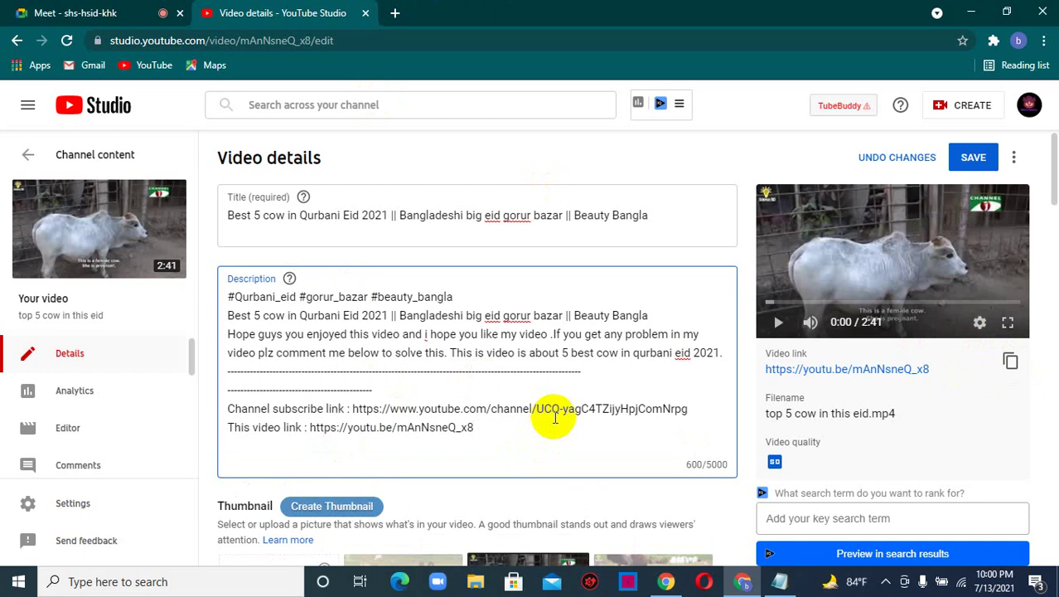
- Add a dashed divider line below the video link
text(-)
key(ctrl+v)
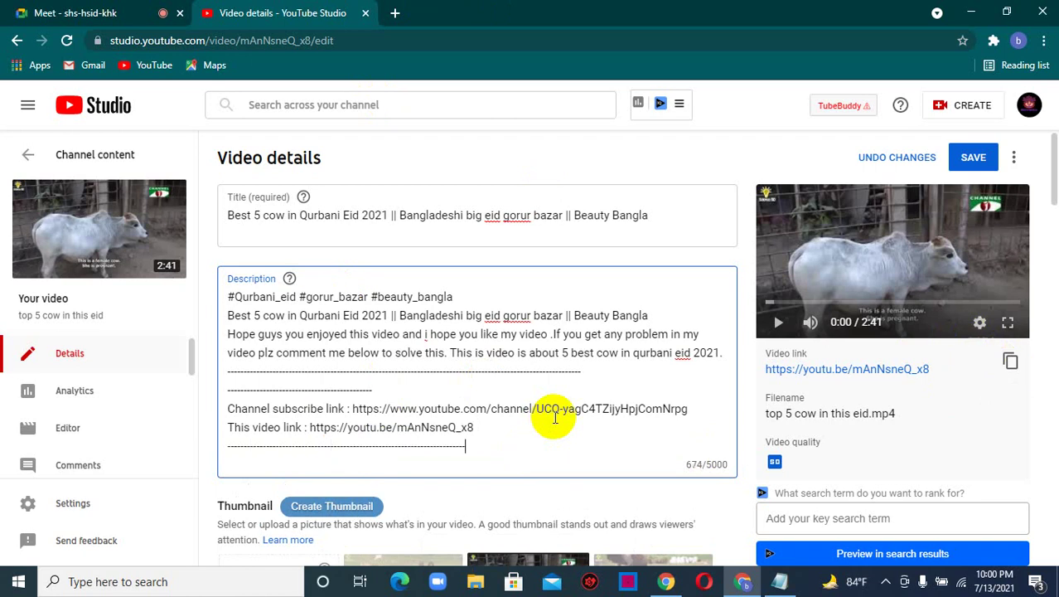
key(Return)
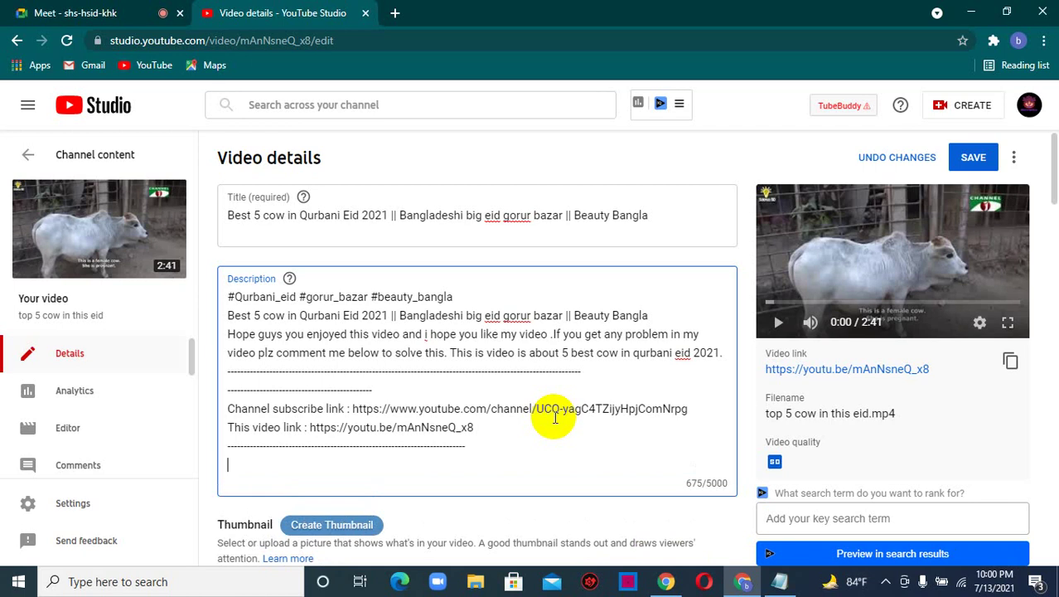
- Add an 'Others video :' heading line to the description
text(Others video :)
key(Return)
text(ti)
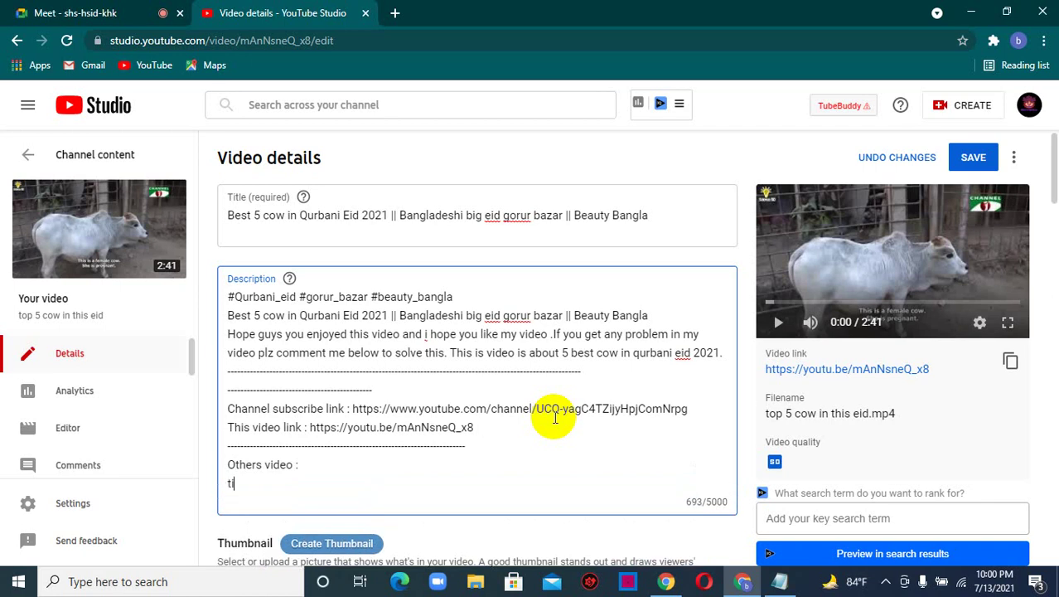
text(video )
text(ti)
text(le)
key(BackSpace)
key(BackSpace)
key(BackSpace)
key(BackSpace)
key(BackSpace)
key(BackSpace)
key(BackSpace)
key(BackSpace)
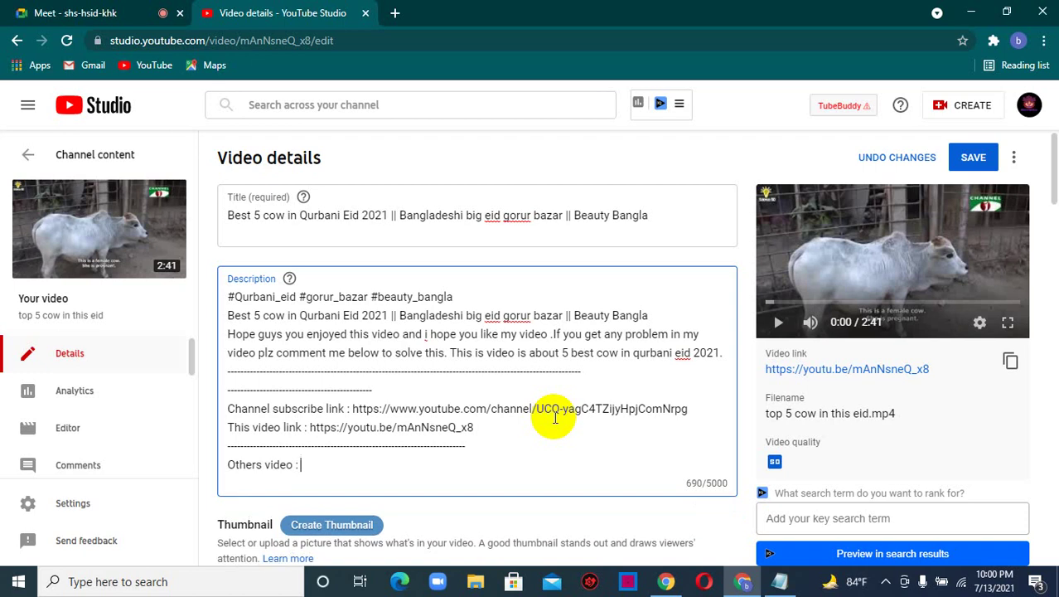
key(Return)
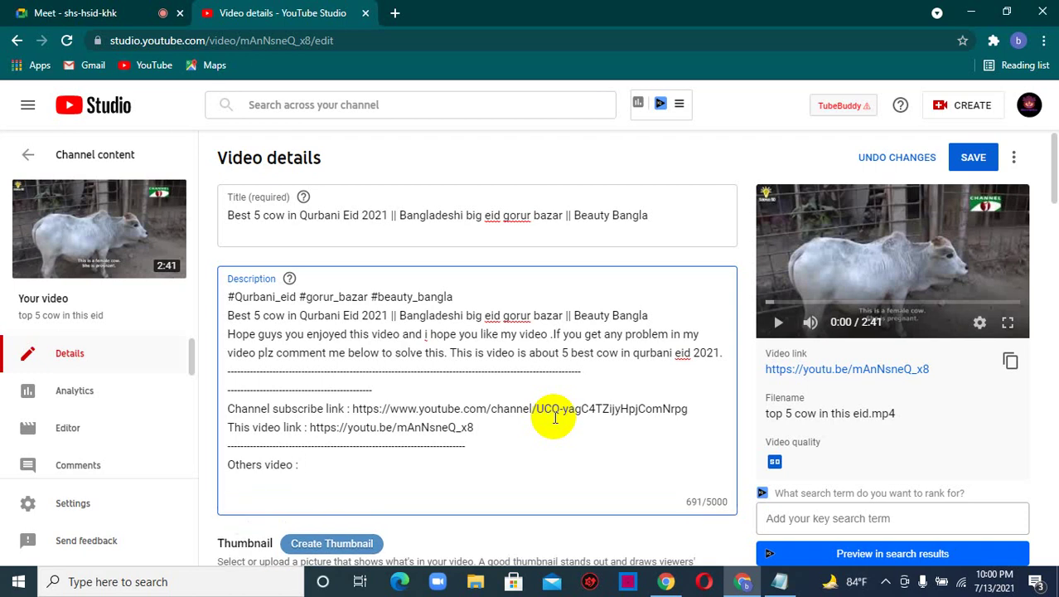
text(news :)
key(ctrl+v)
key(Return)
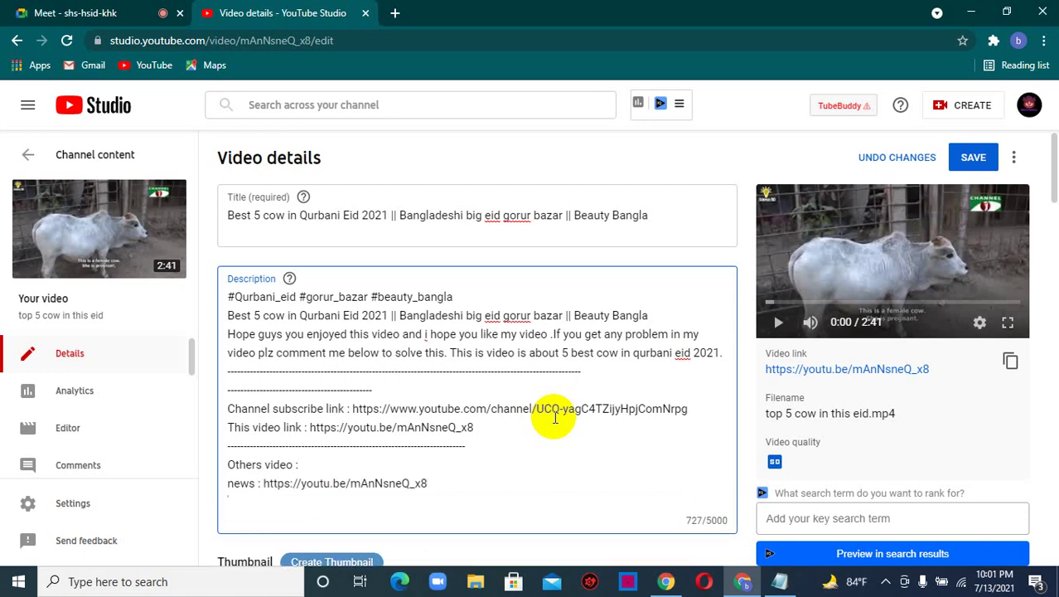
text(play :)
key(ctrl+v)
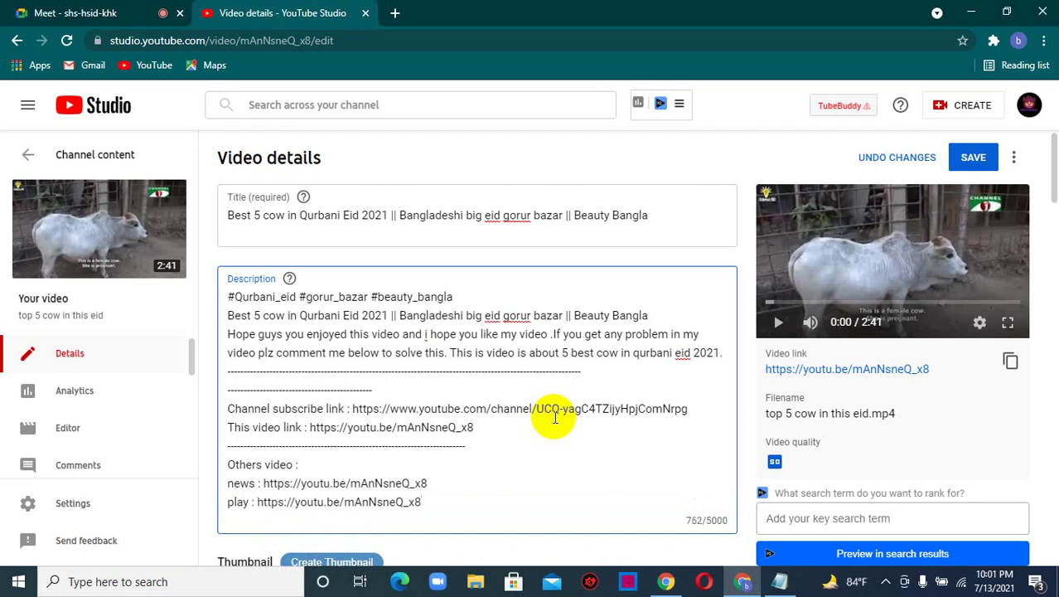
key(Return)
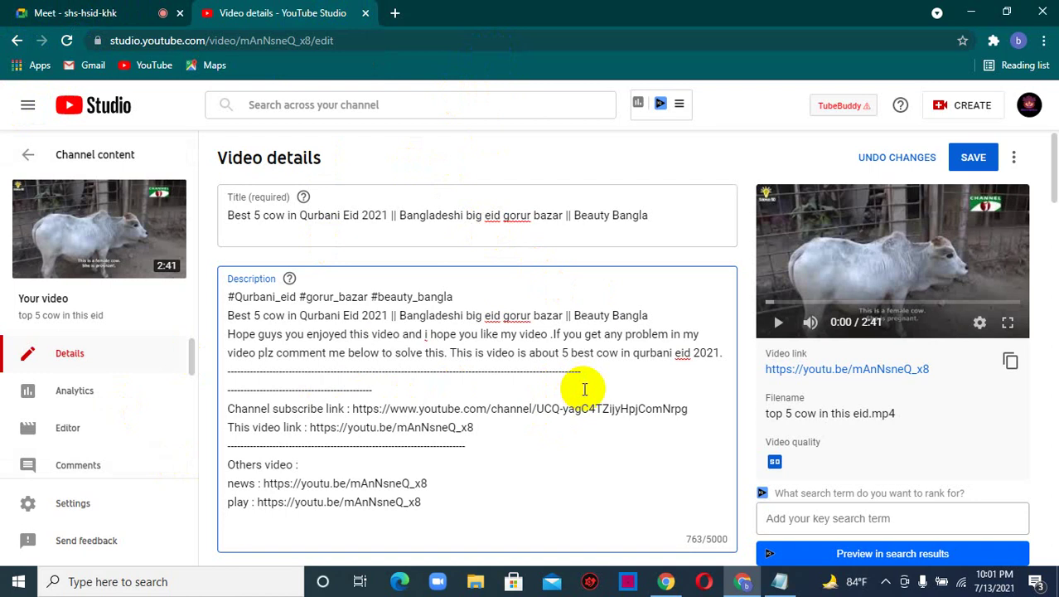
text(study :)
key(ctrl+v)
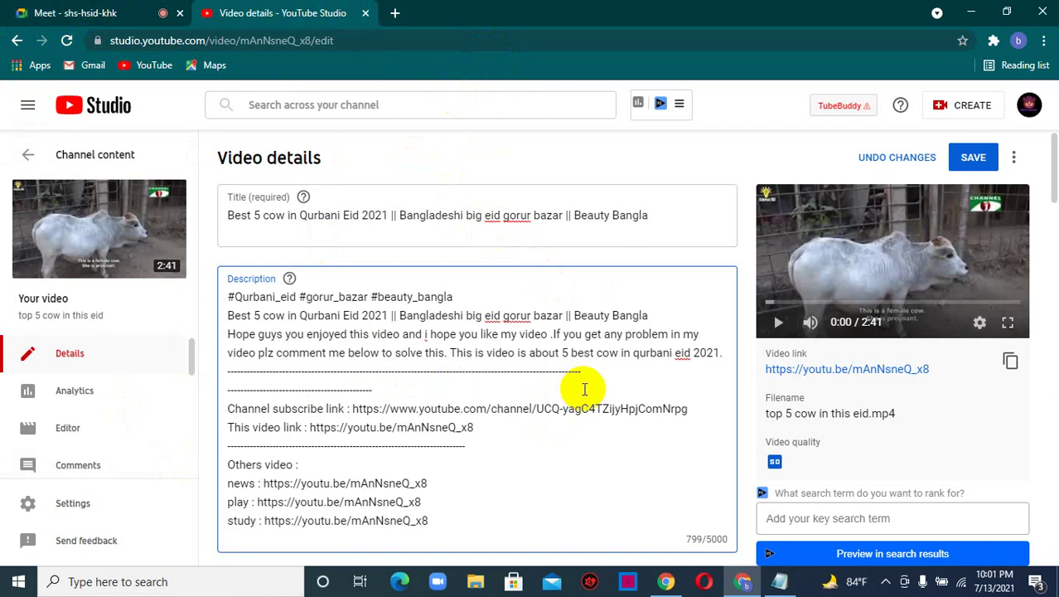
- Add a dashed divider line below the study link
scroll(505, 361, down, 2)
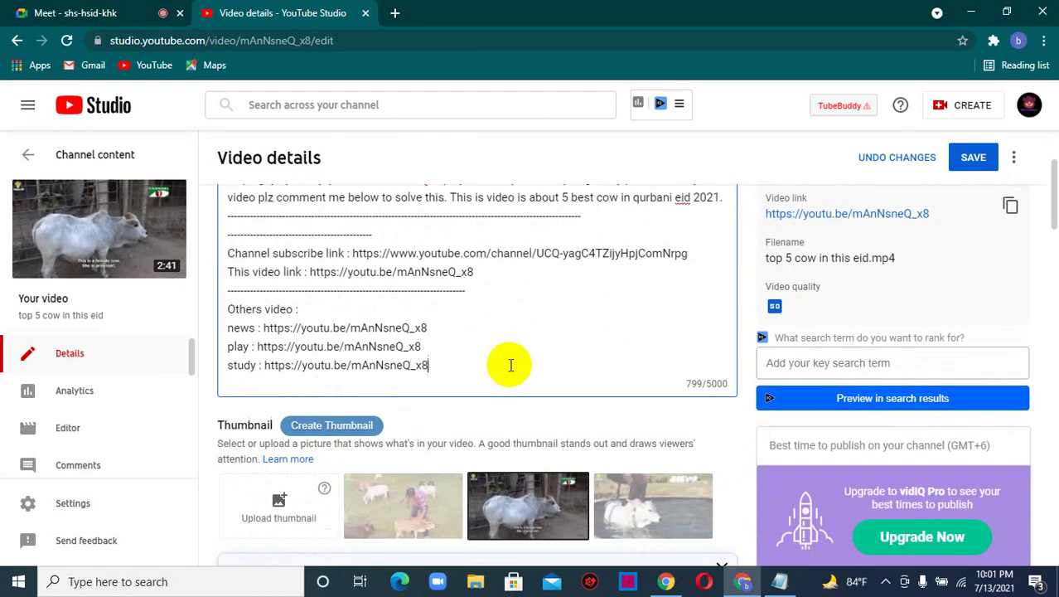
scroll(394, 295, up, 2)
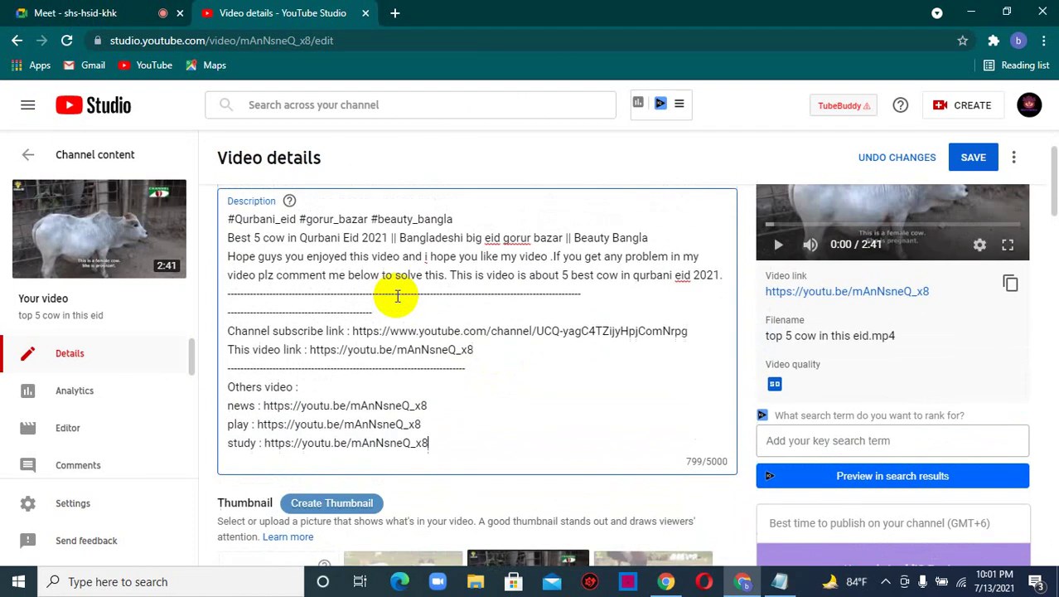
scroll(408, 342, down, 2)
click(440, 360)
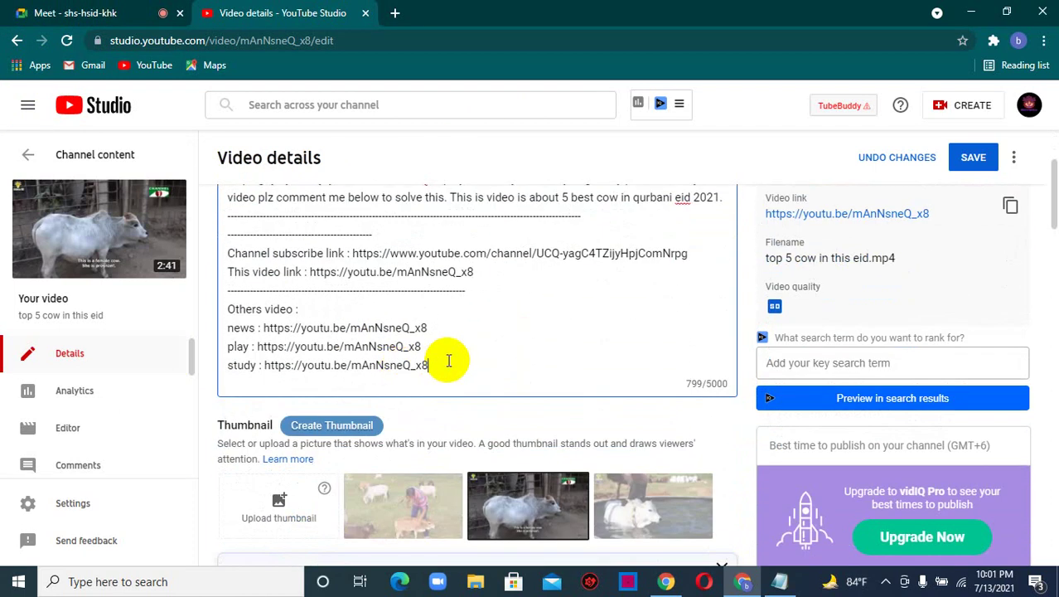
key(Return)
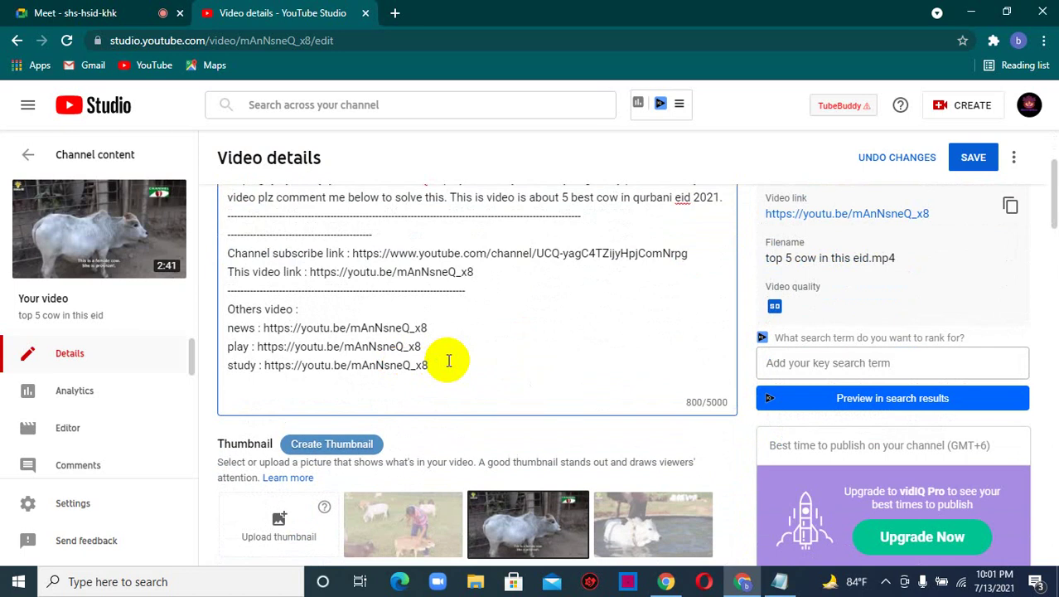
text(----------------)
- Switch between the Google Meet presentation and the Studio video details, ending on Meet
click(82, 12)
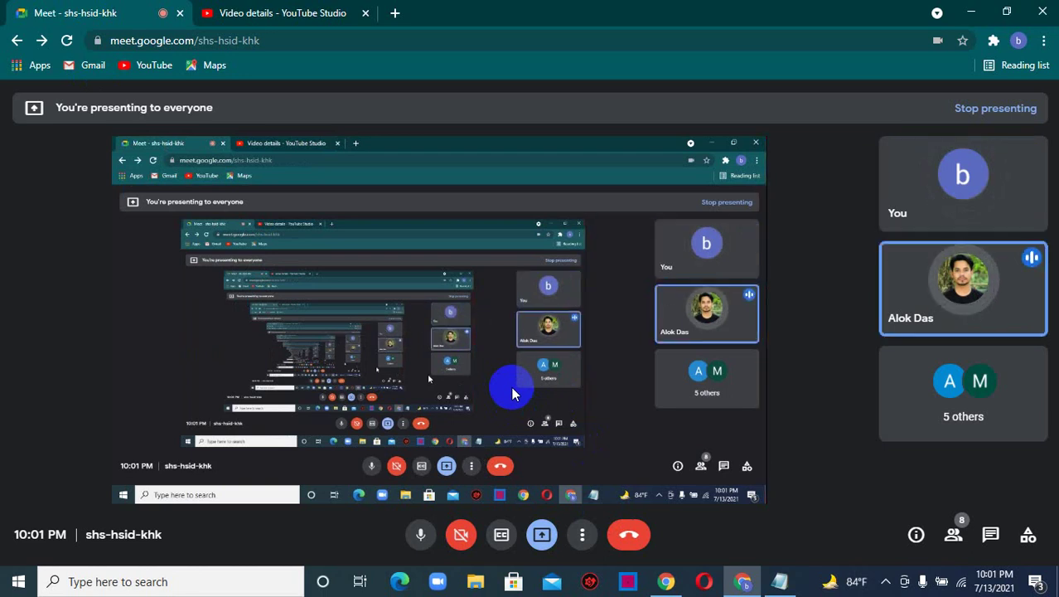
click(286, 10)
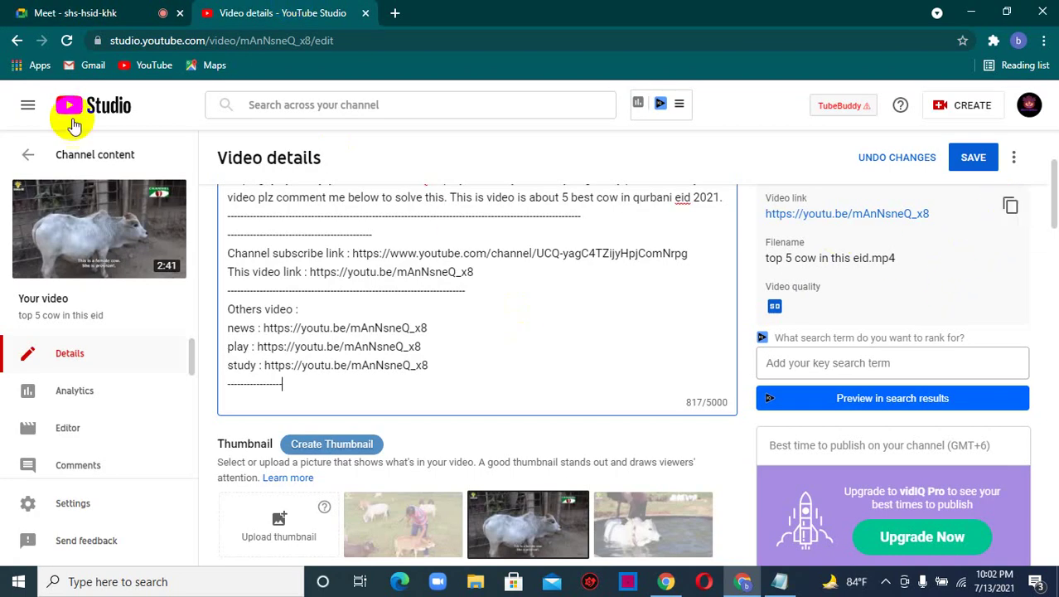
click(163, 9)
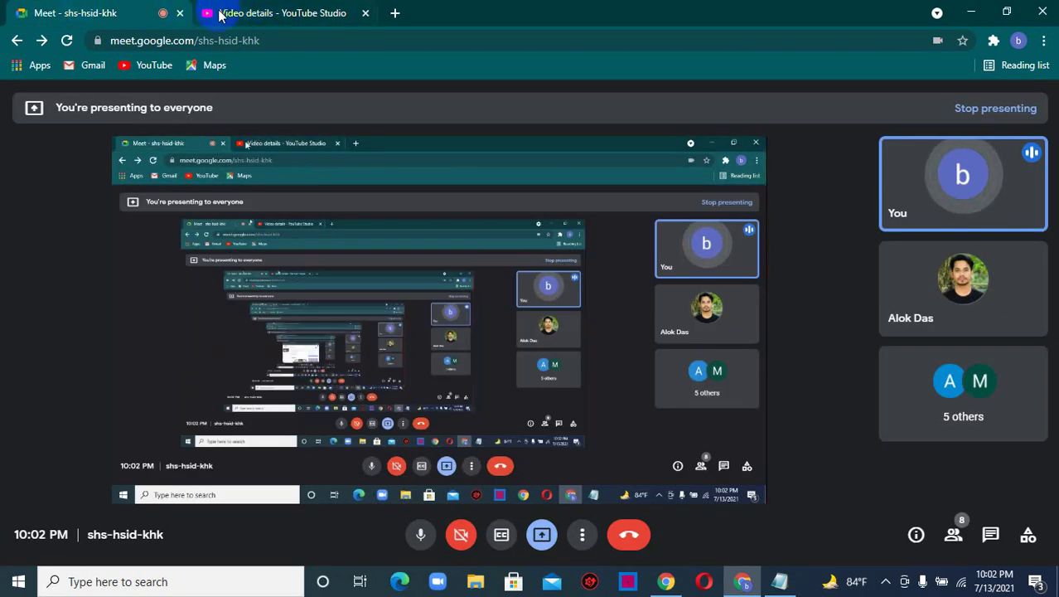
click(300, 10)
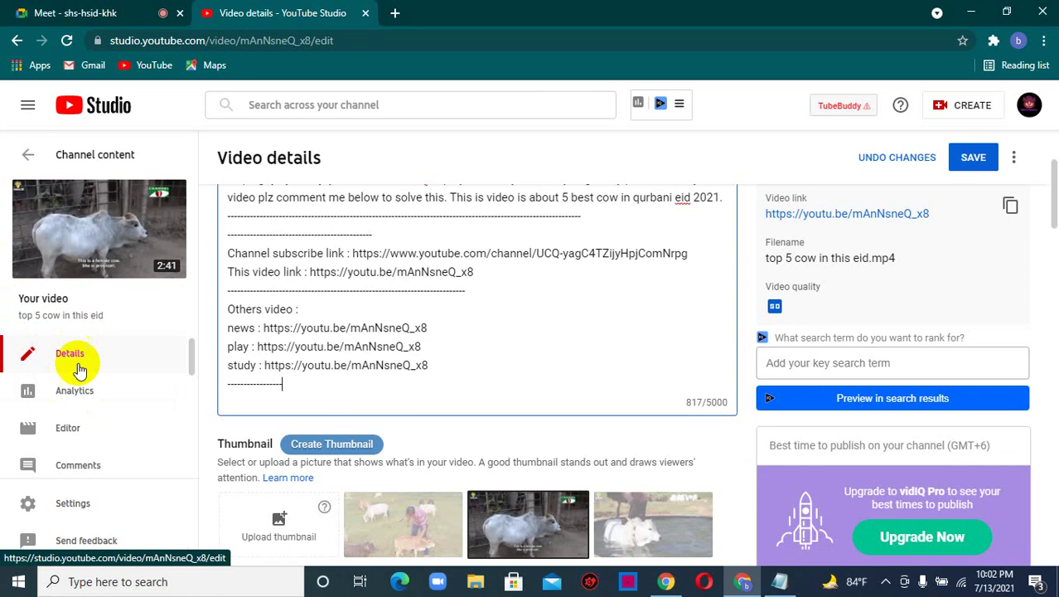
click(75, 12)
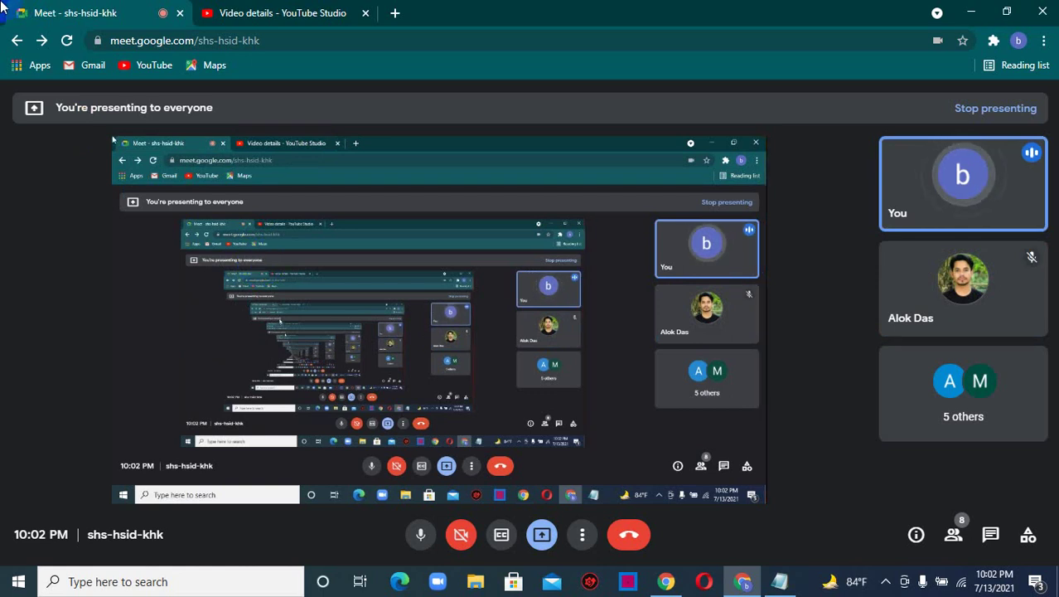
- Search YouTube for 'sky lence' in a new browser tab
click(396, 12)
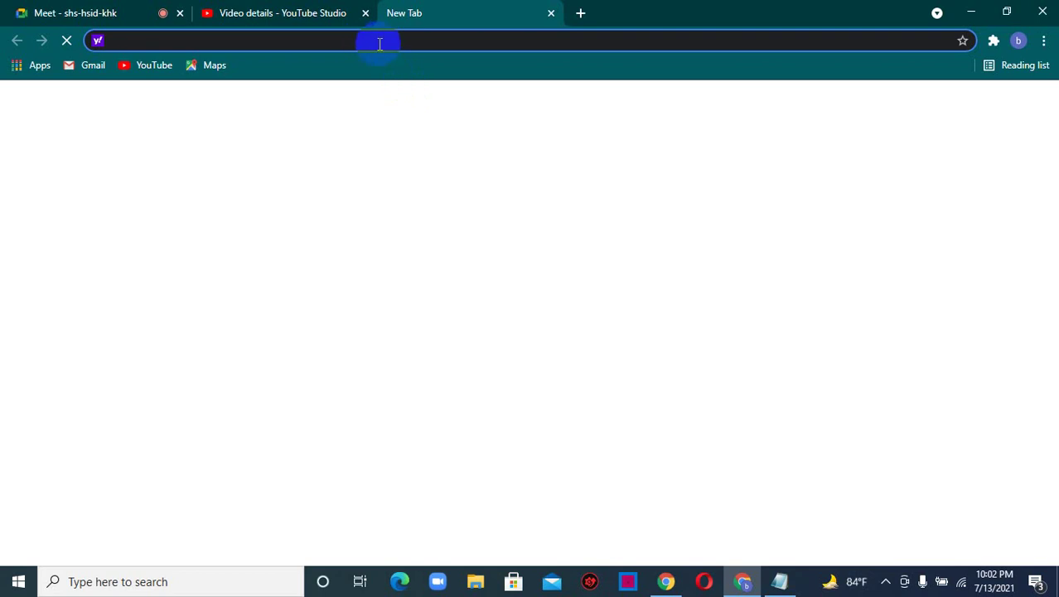
text(you)
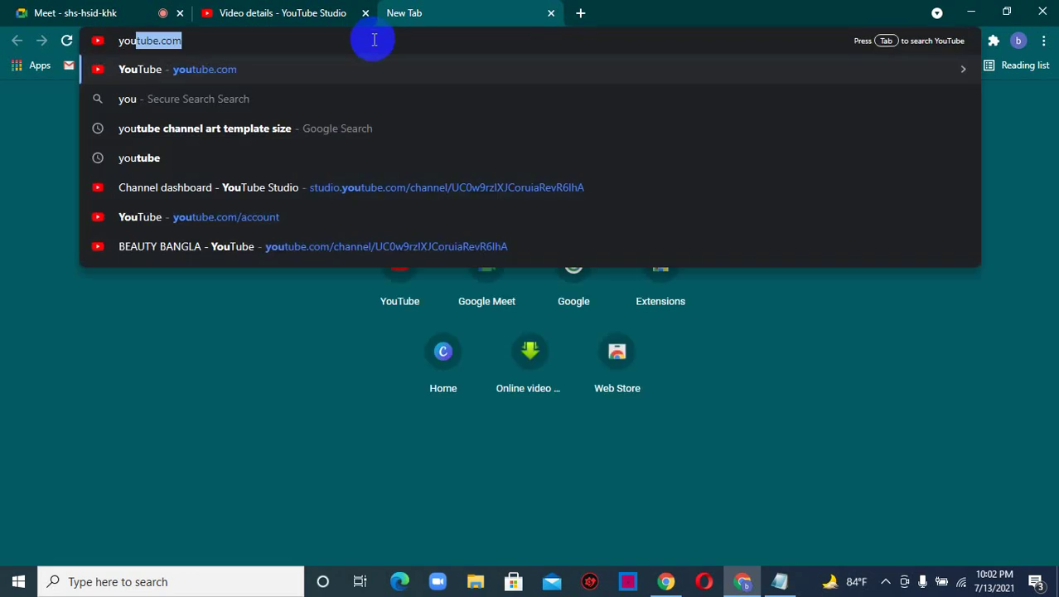
key(Return)
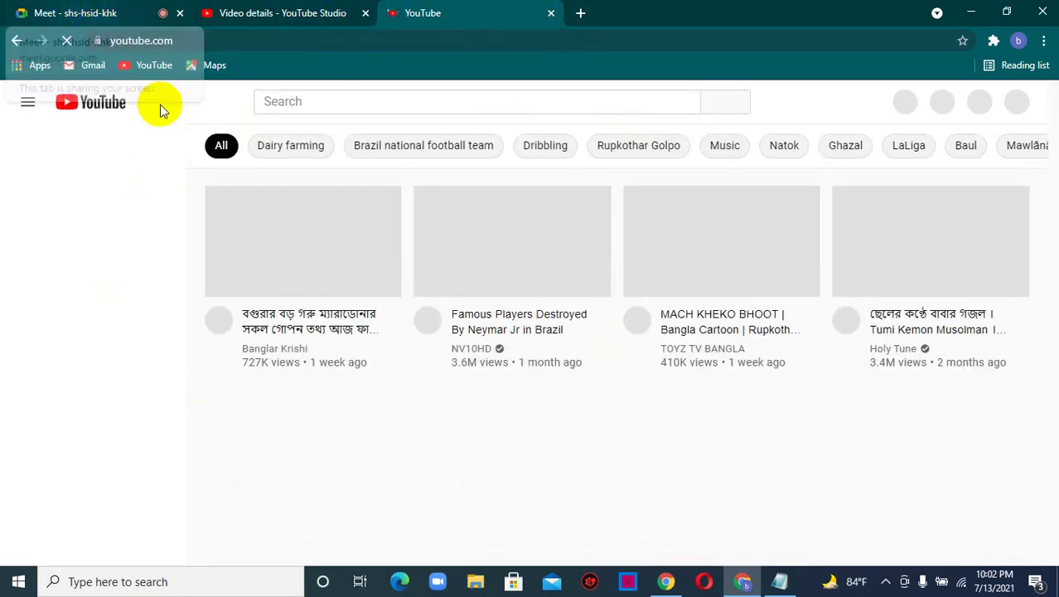
click(354, 102)
text(sky le)
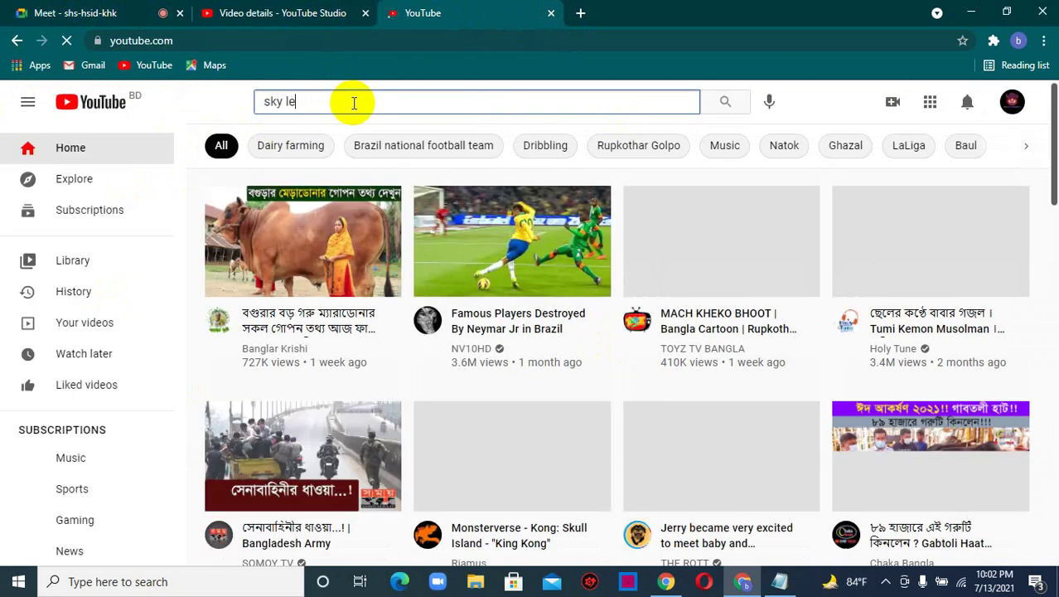
text(nce)
key(Return)
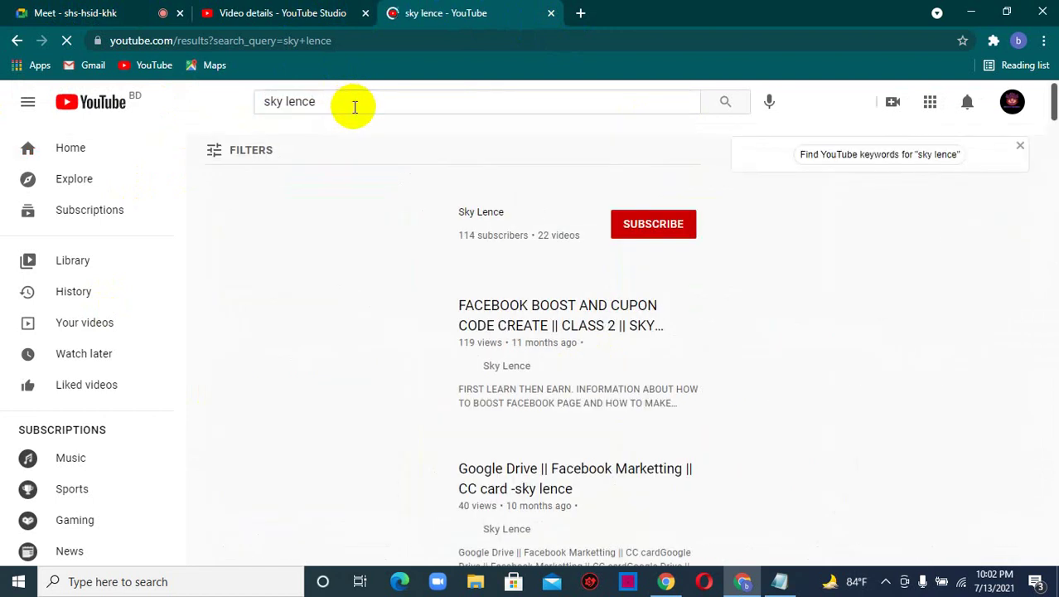
- Open the Sky Lence channel's Videos page and browse its uploads
click(470, 212)
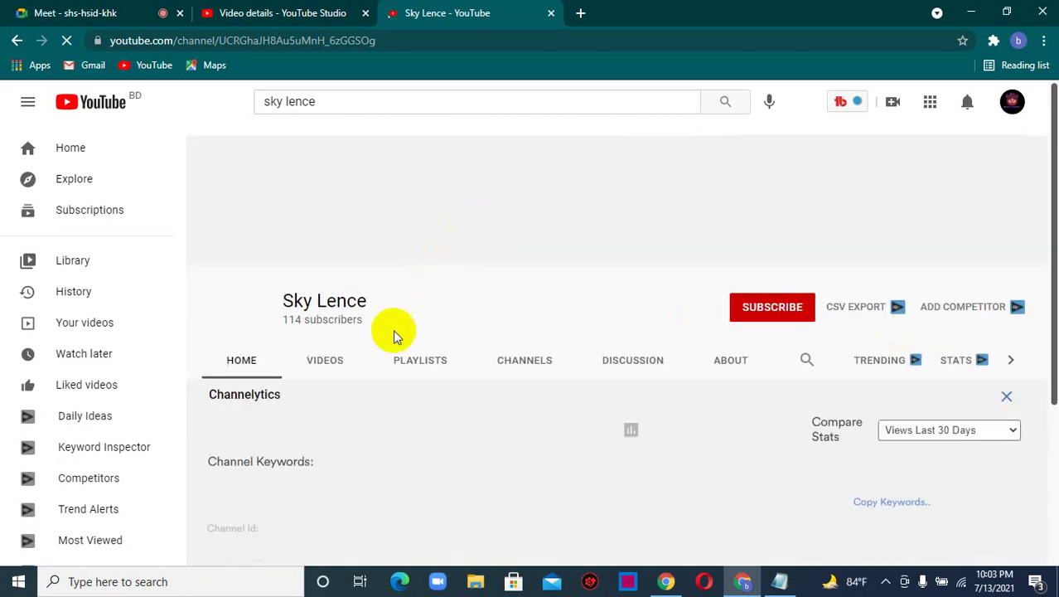
click(324, 362)
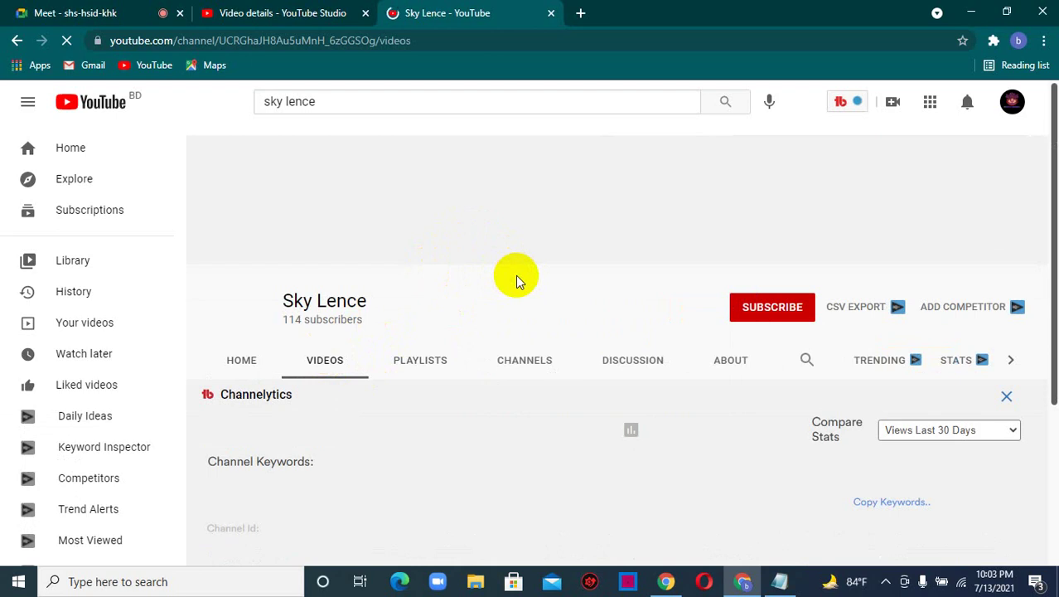
scroll(390, 345, down, 2)
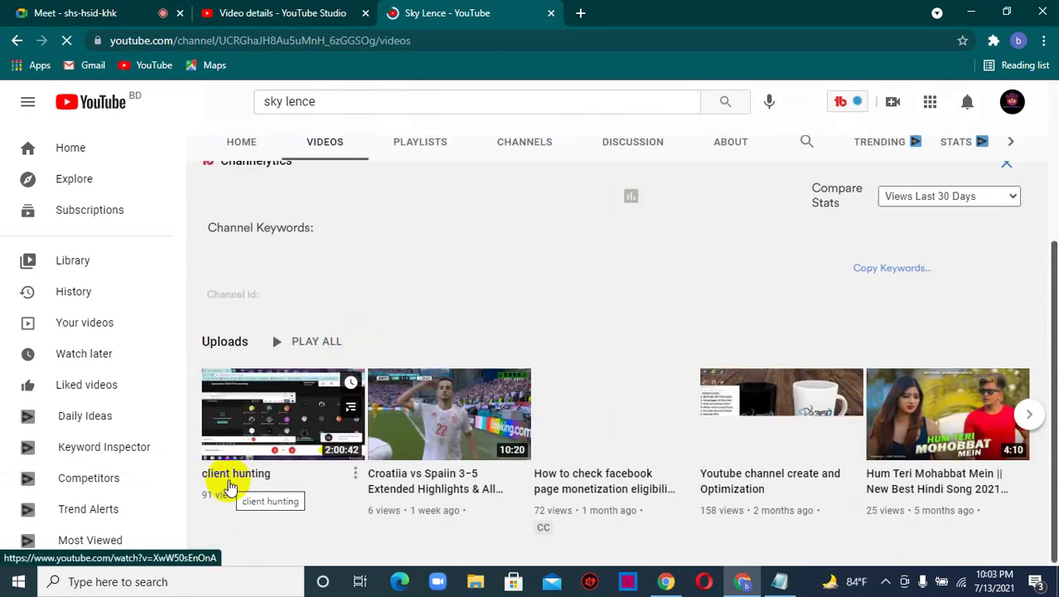
scroll(235, 473, up, 3)
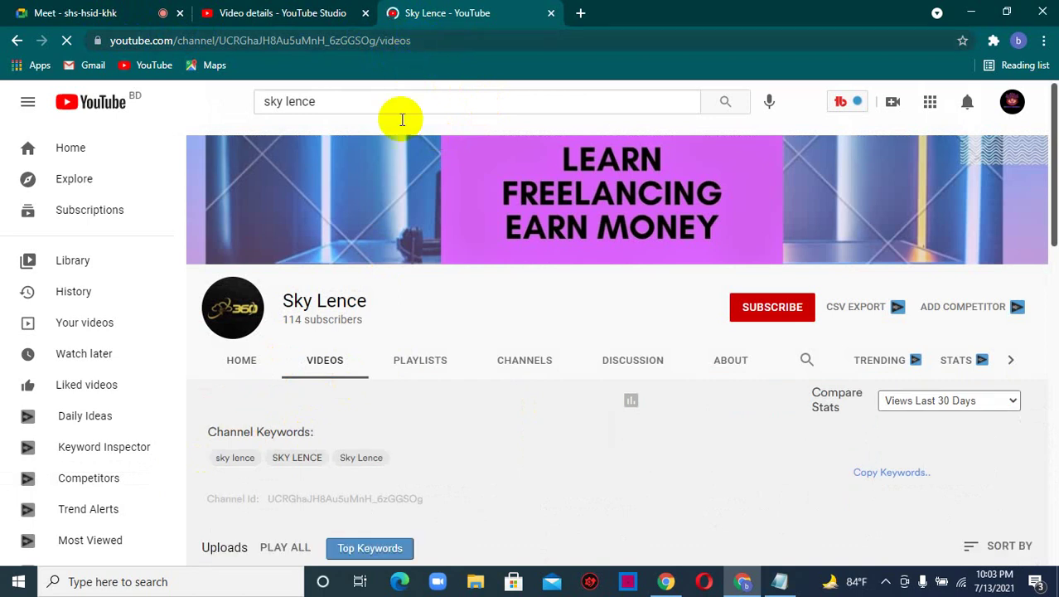
scroll(371, 202, down, 3)
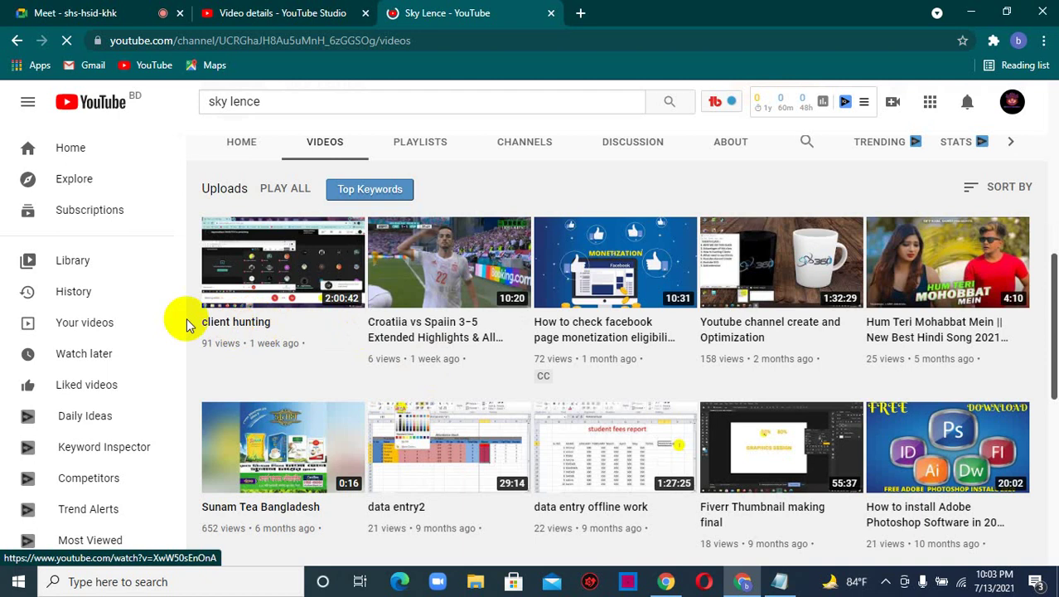
click(282, 13)
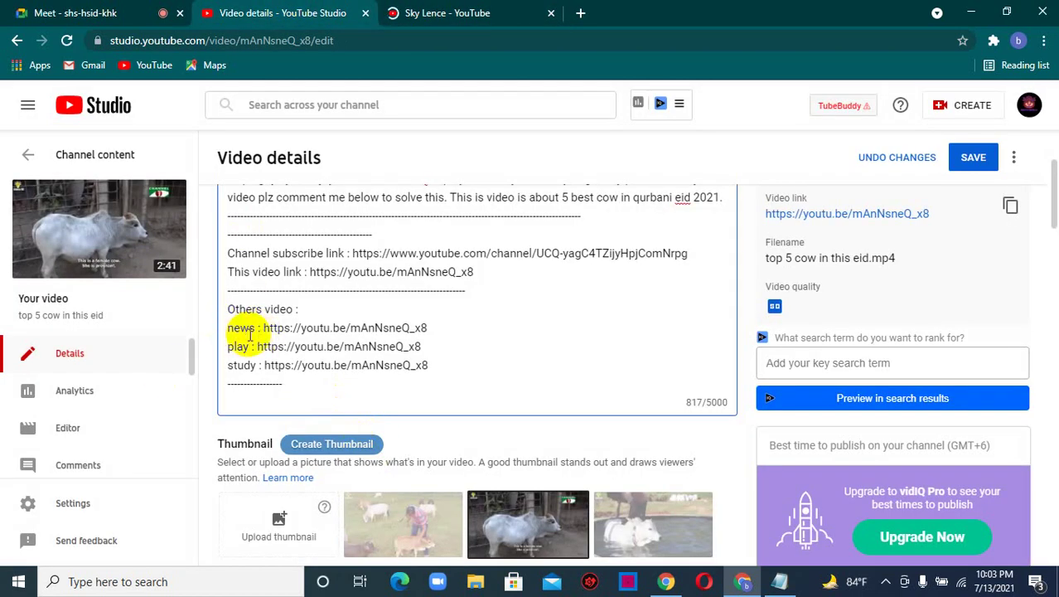
- Glance at the Sky Lence videos tab, then return to the Studio video details page
click(412, 11)
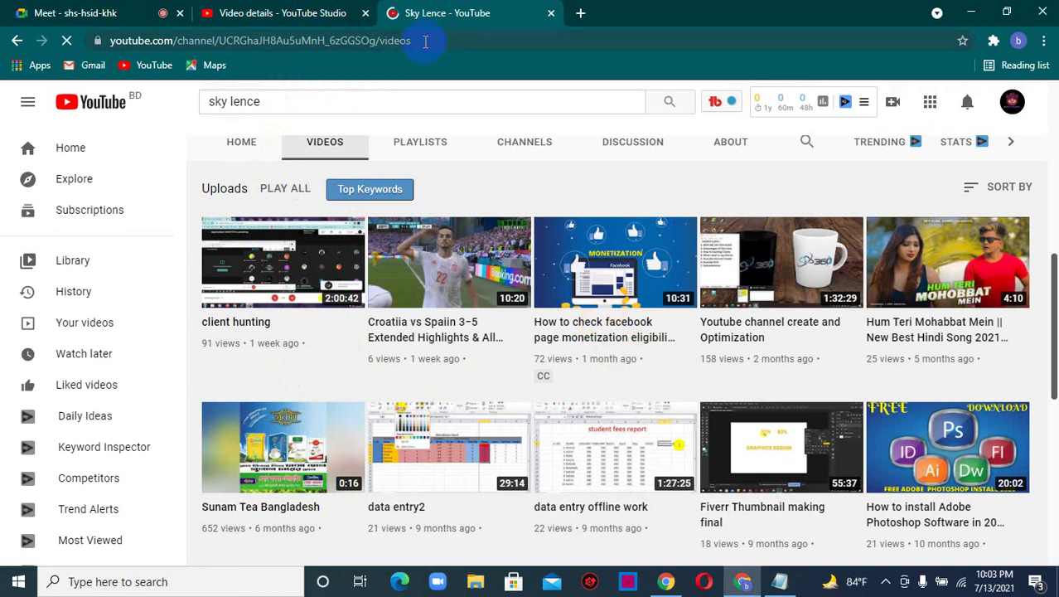
click(253, 12)
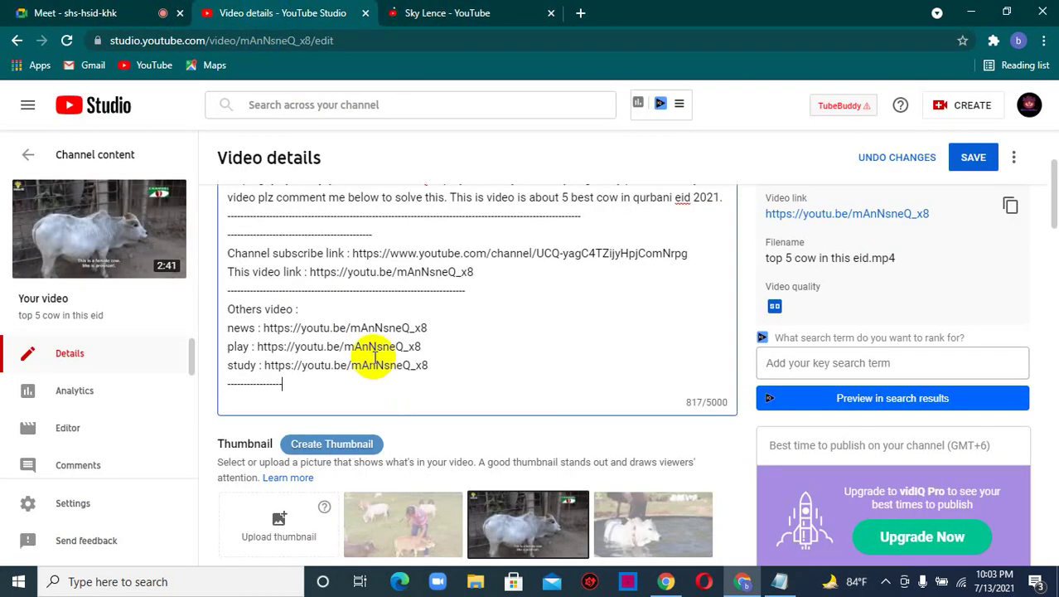
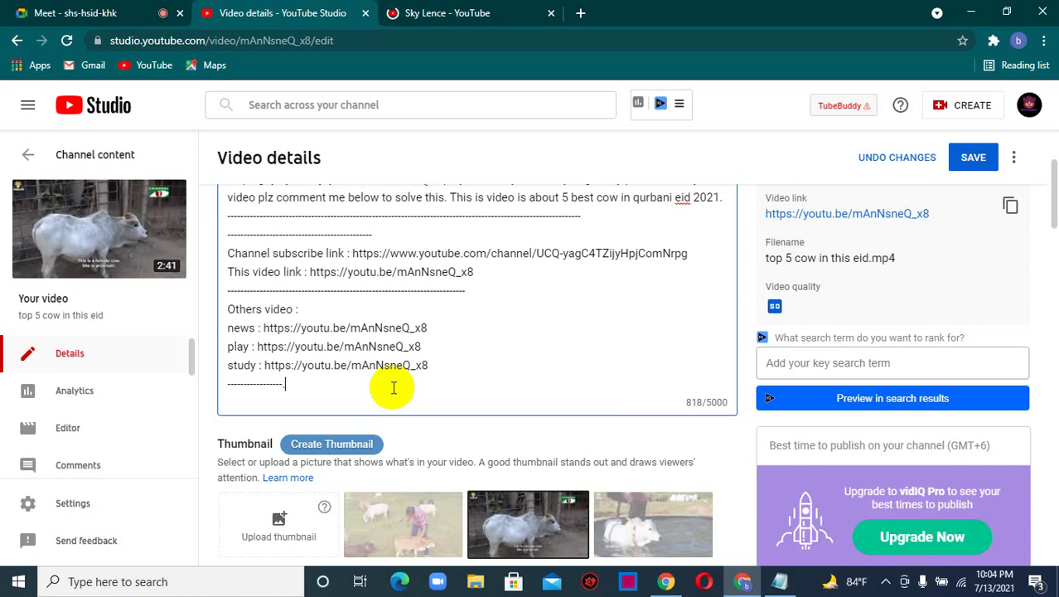
- End the description with a dotted line and 'Please subscribe my channel, click the like button…' request
text(......................................)
key(Return)
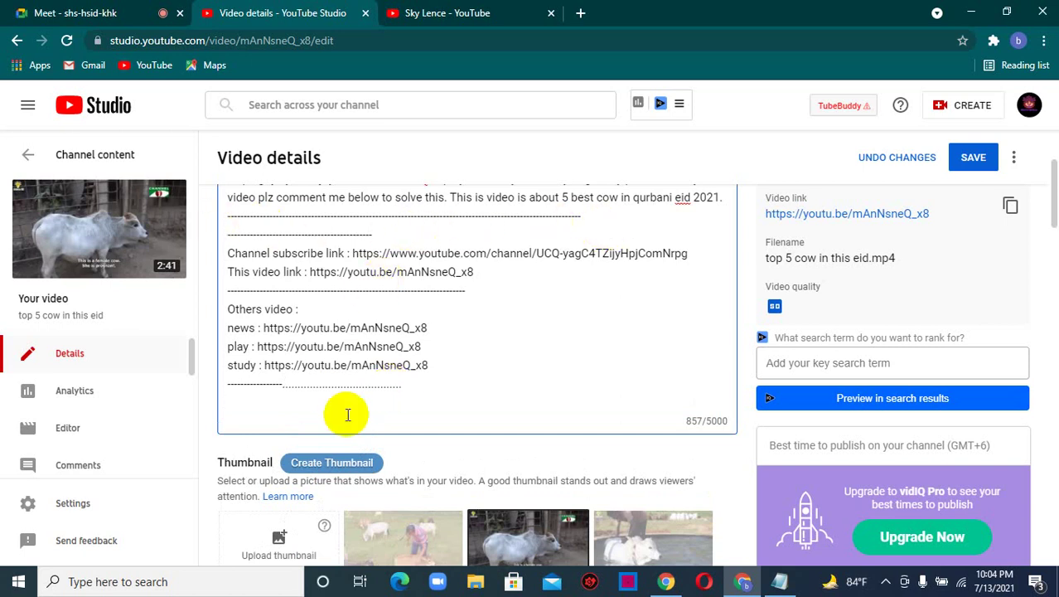
text(Please subscribe my channel)
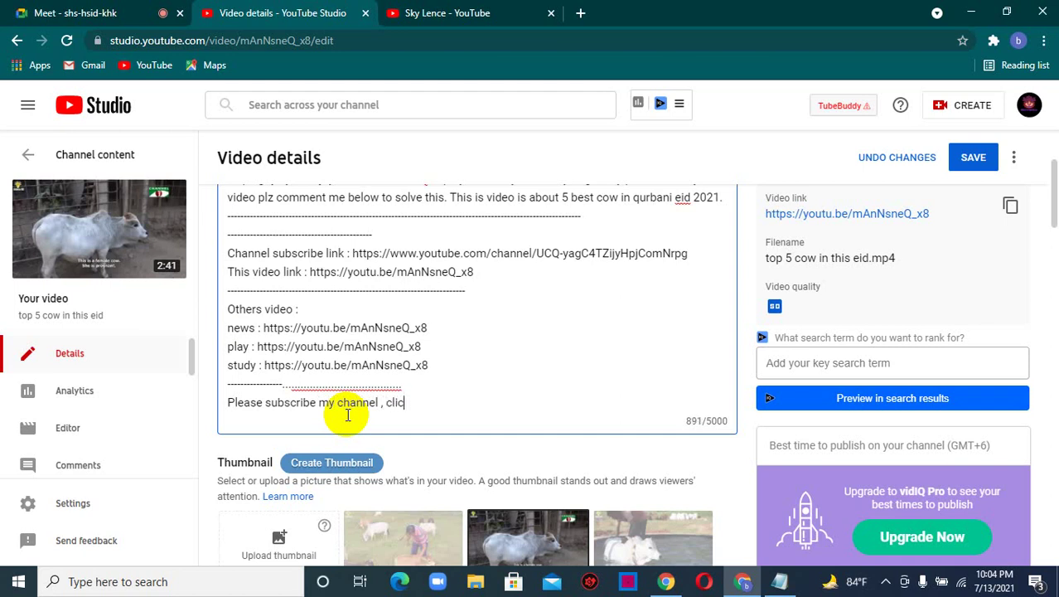
text(, click the lik)
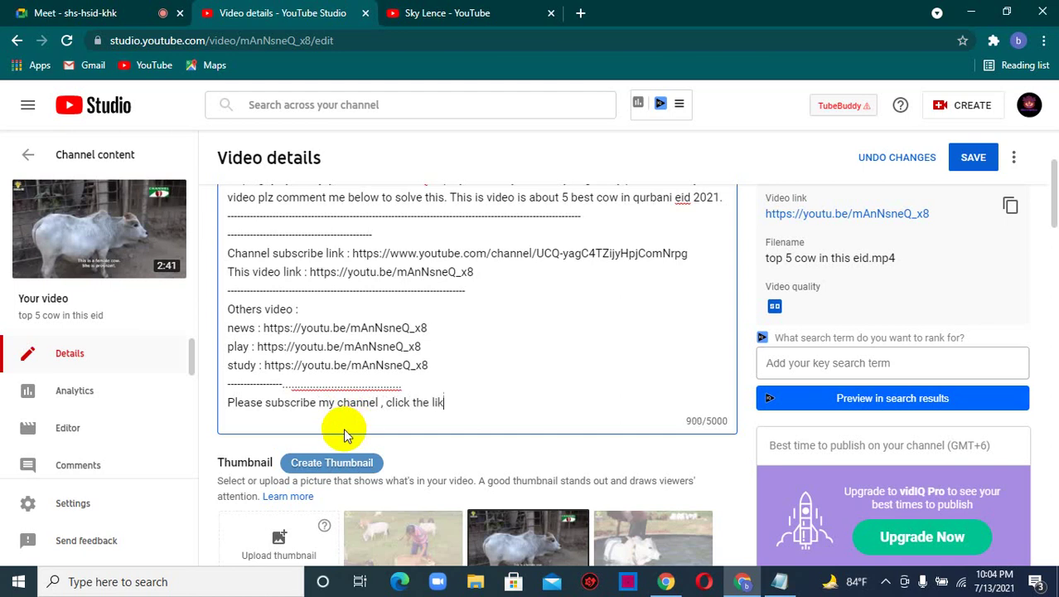
text(e button amd)
key(BackSpace)
key(BackSpace)
key(BackSpace)
text(nd p)
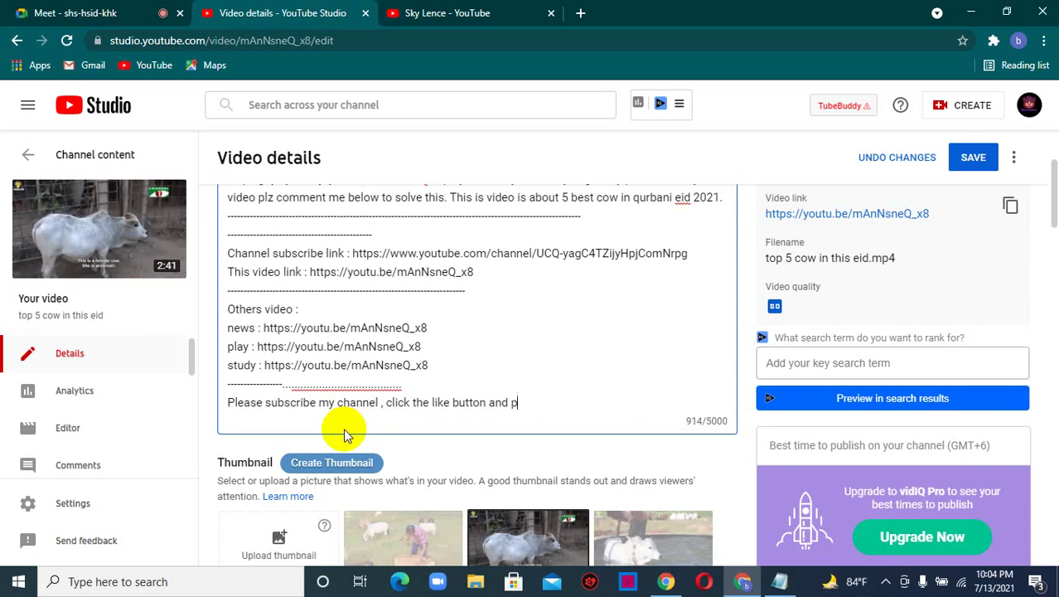
text(ress the)
text(cation )
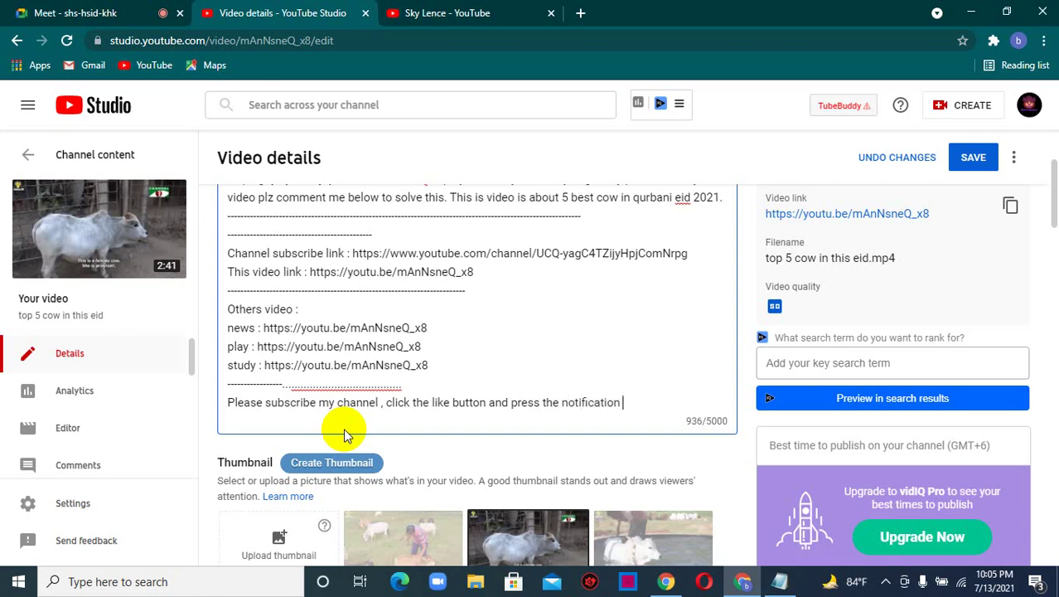
text(to get my all up)
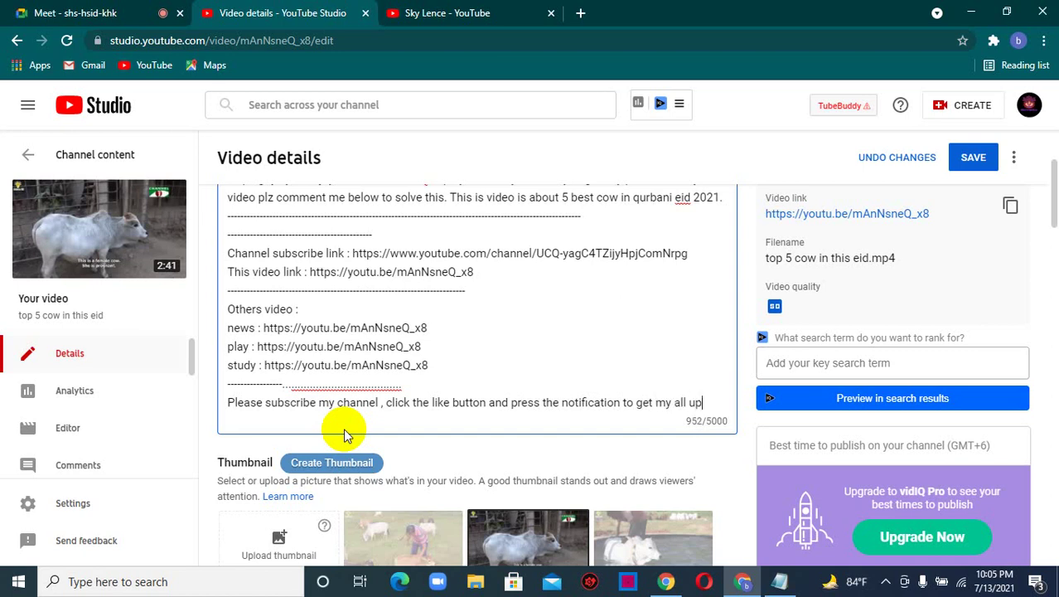
text(comin)
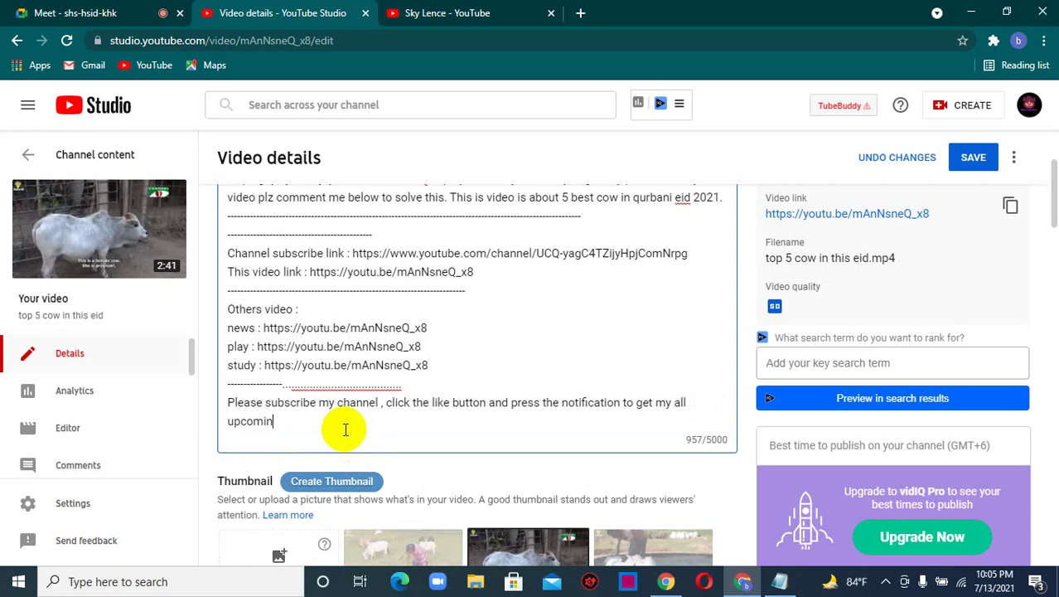
text(g vide)
key(BackSpace)
key(BackSpace)
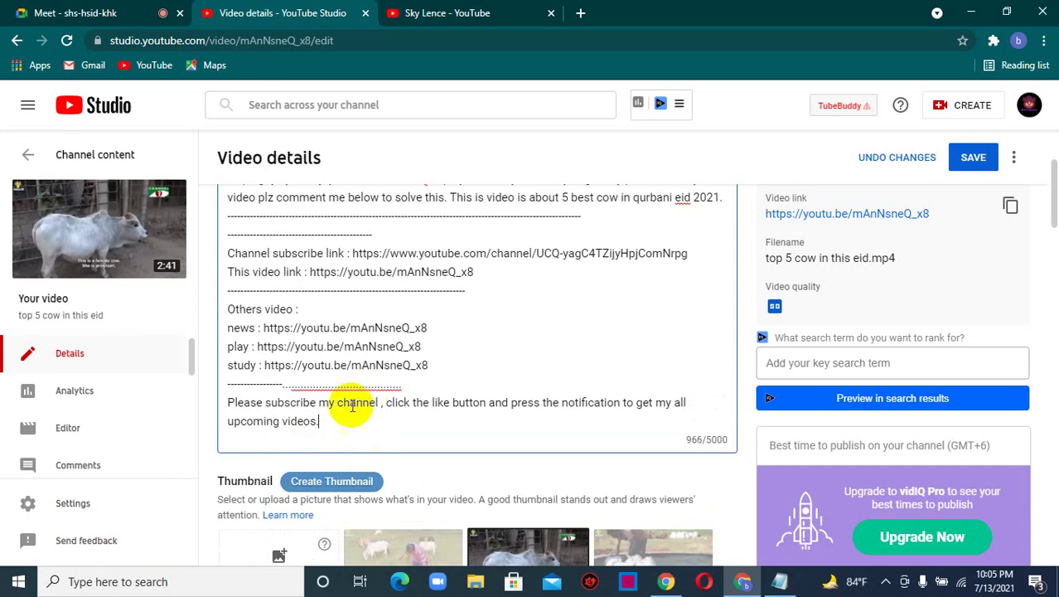
scroll(349, 421, up, 1)
scroll(349, 421, up, 2)
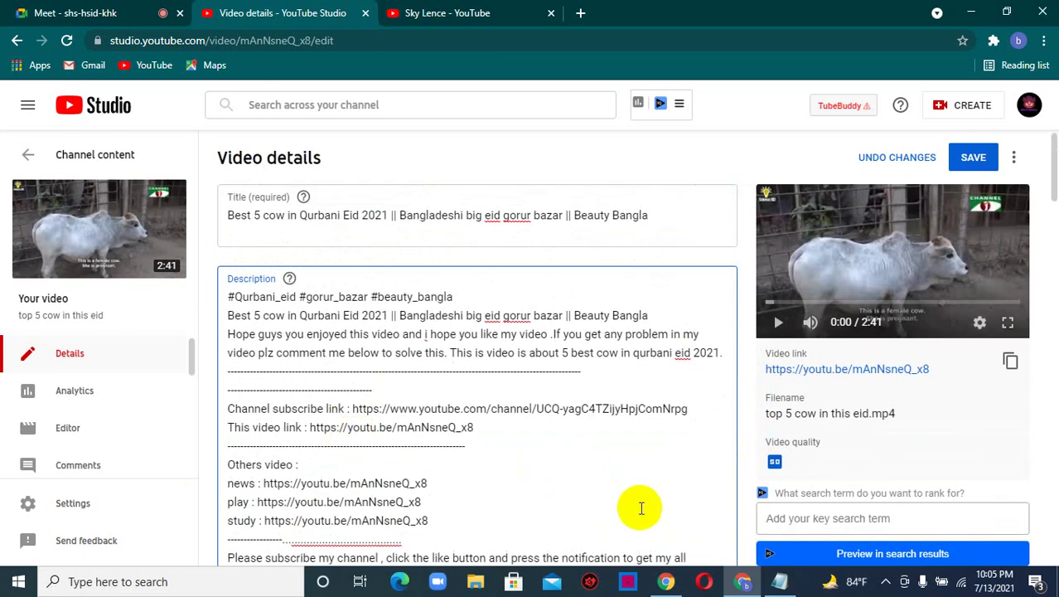
- Check the SEO notes, then add an empty line after 'upcoming videos.' in the description
mouse_move(782, 580)
click(768, 535)
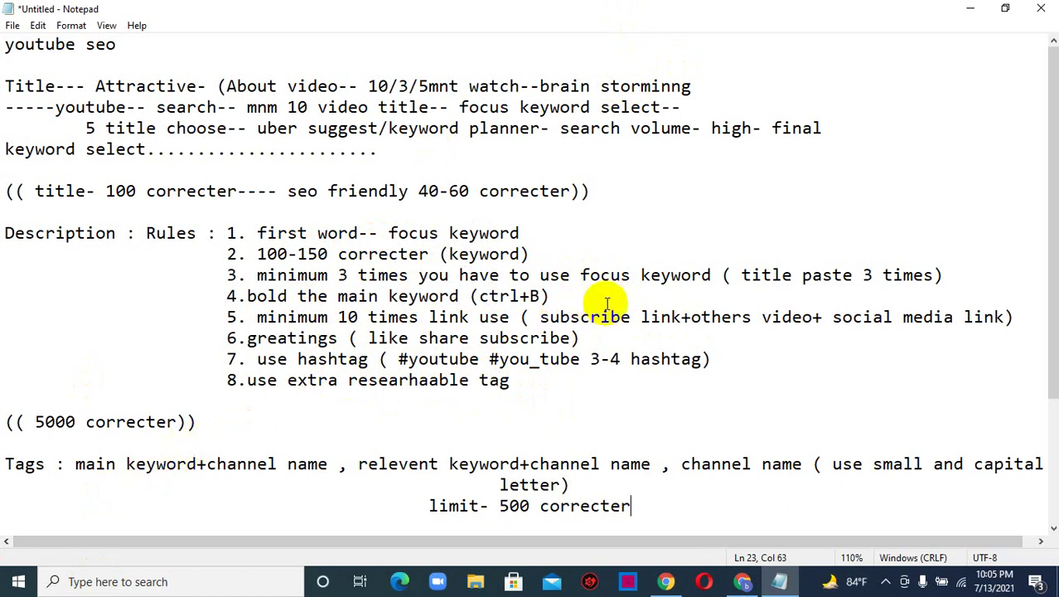
click(970, 8)
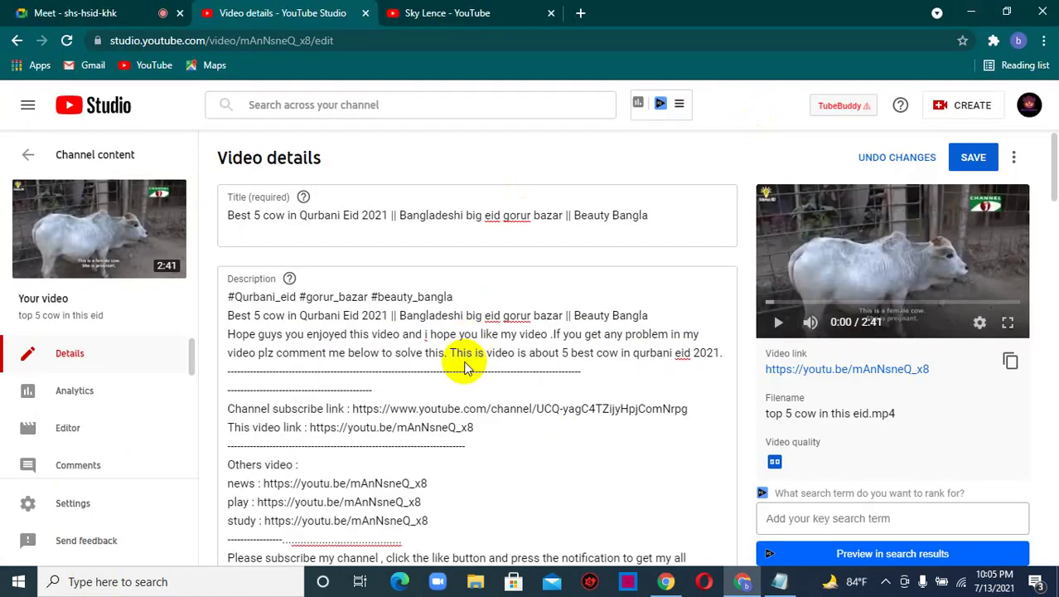
scroll(430, 461, down, 2)
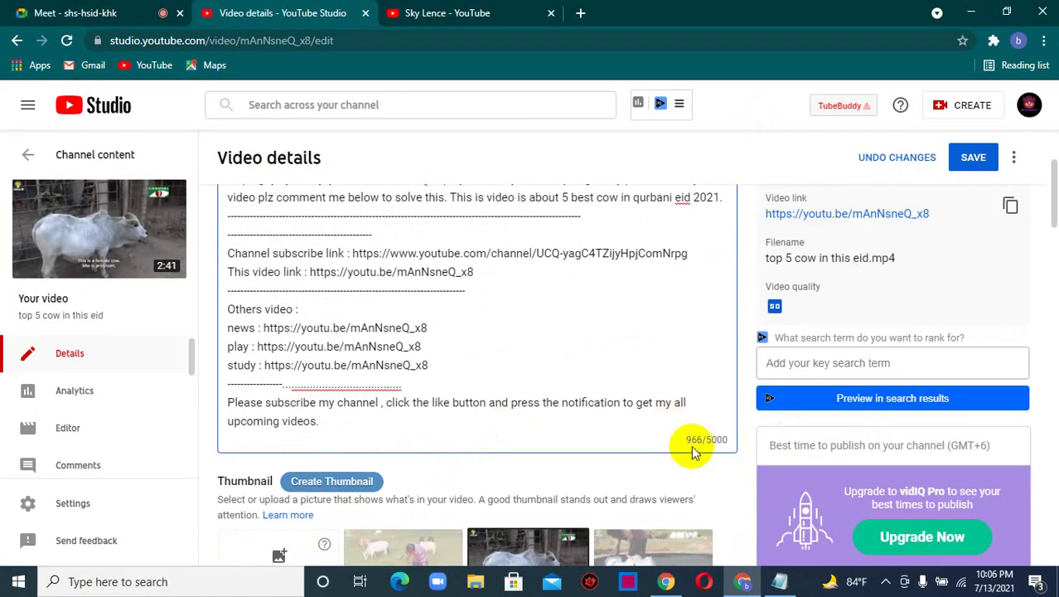
click(320, 423)
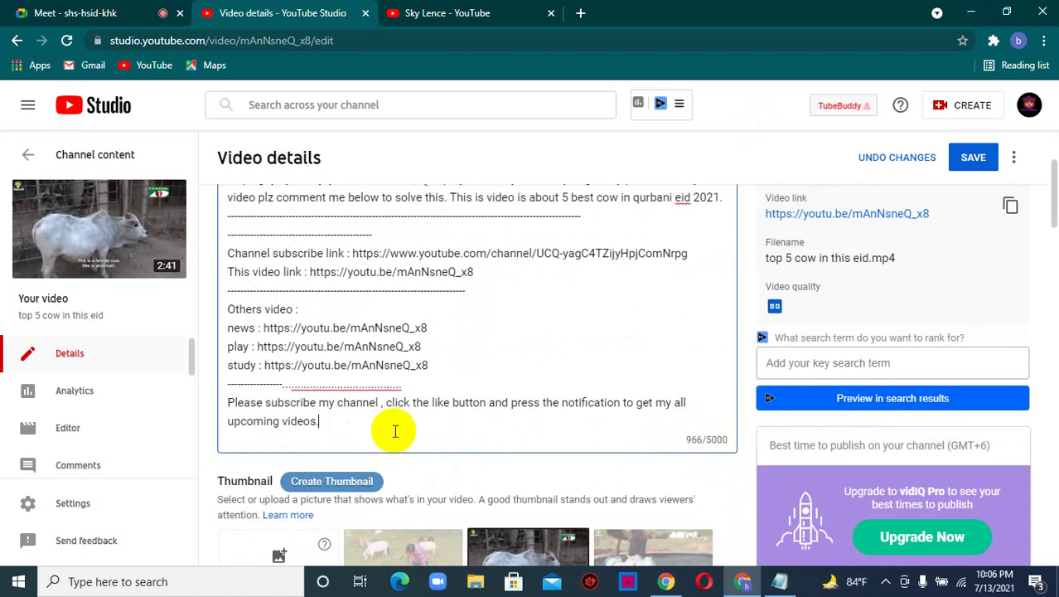
key(Return)
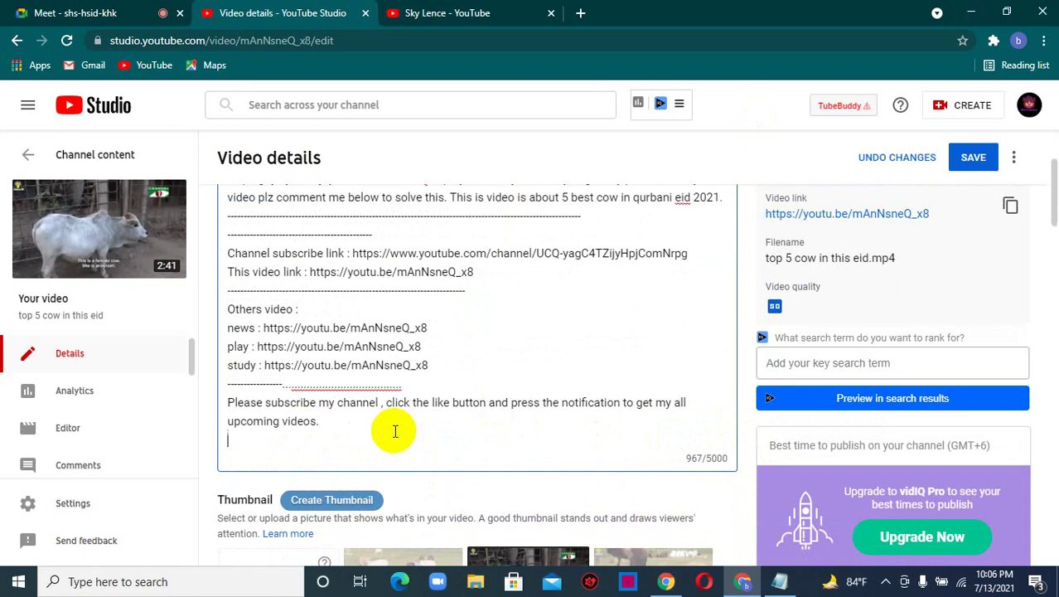
scroll(370, 400, up, 2)
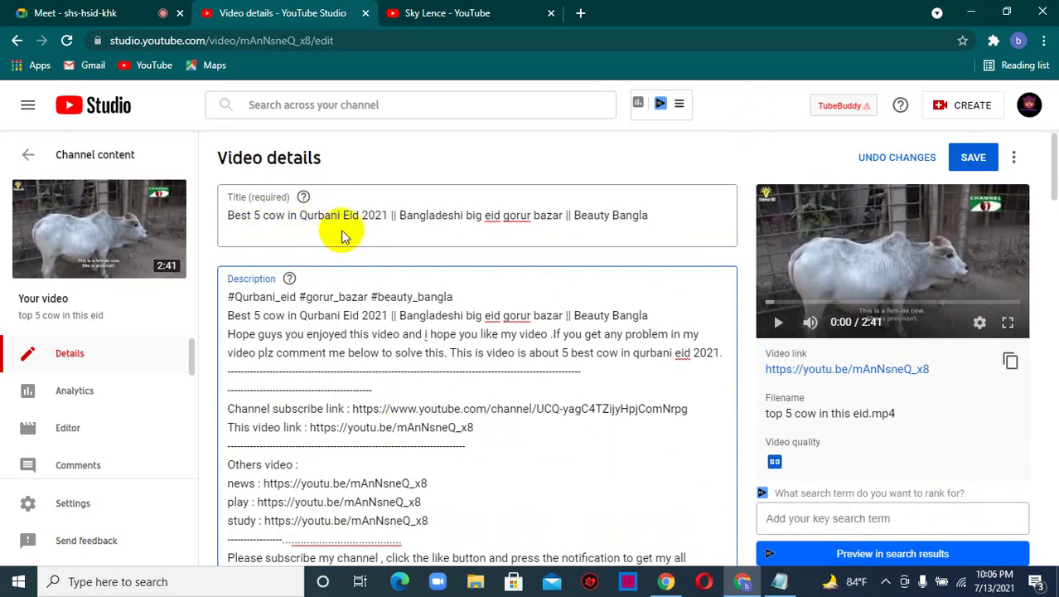
- Bold 'Qurbani Eid', 'eid gorur bazar' and 'Beauty Bangla' in the video title
drag(359, 214, 298, 215)
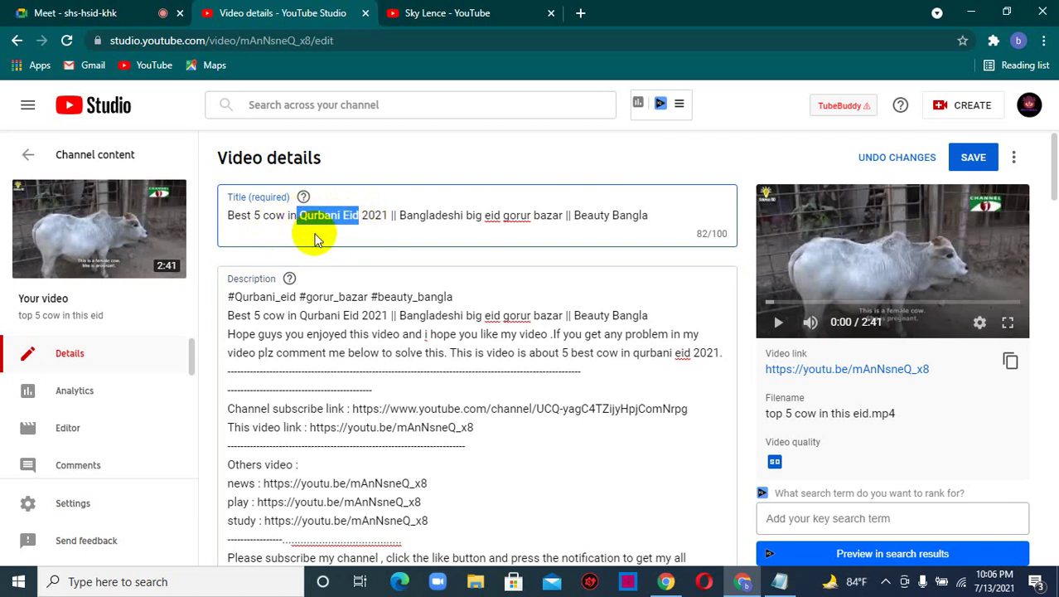
text(𝐐𝐮𝐫𝐛𝐚𝐧𝐢 𝐄𝐢𝐝)
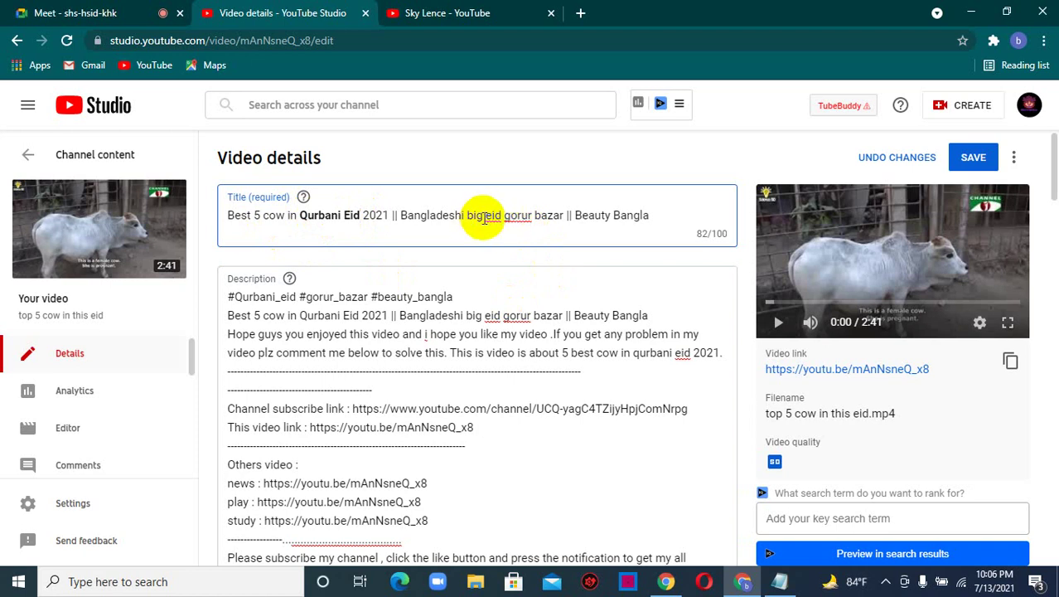
drag(484, 216, 561, 218)
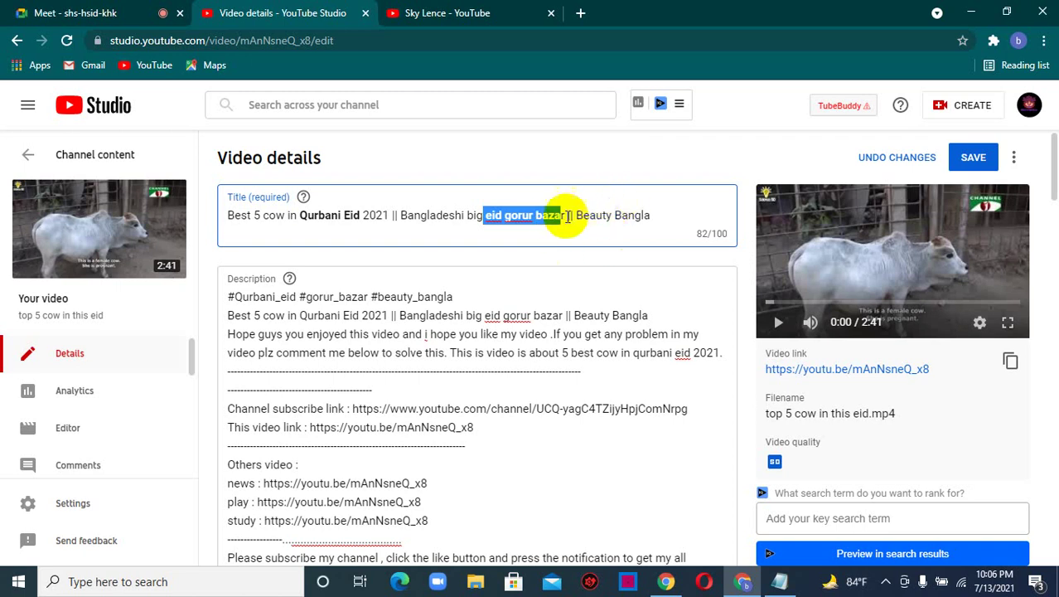
key(ctrl+b)
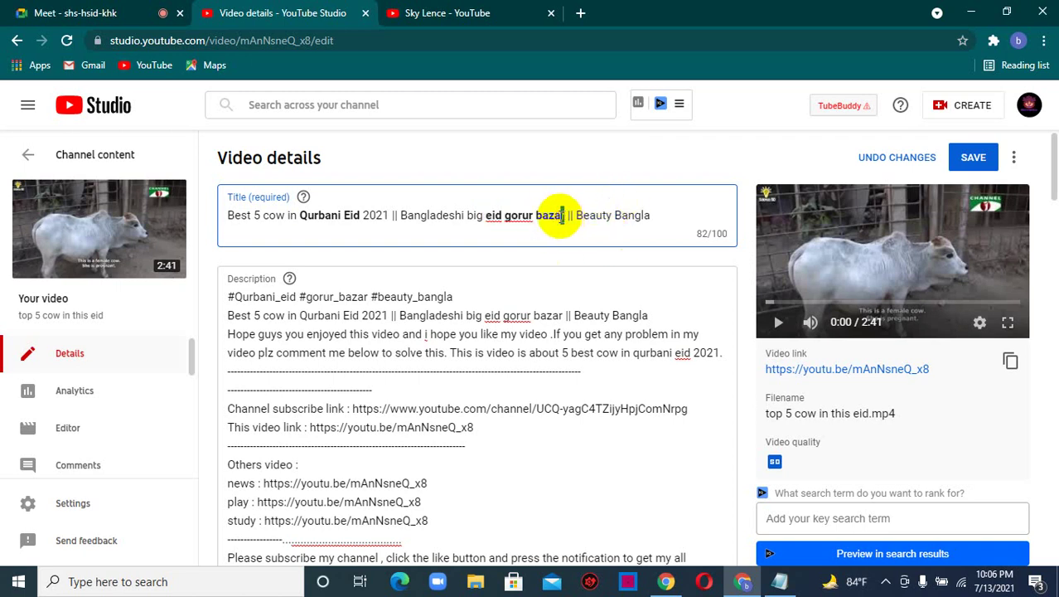
drag(576, 215, 654, 217)
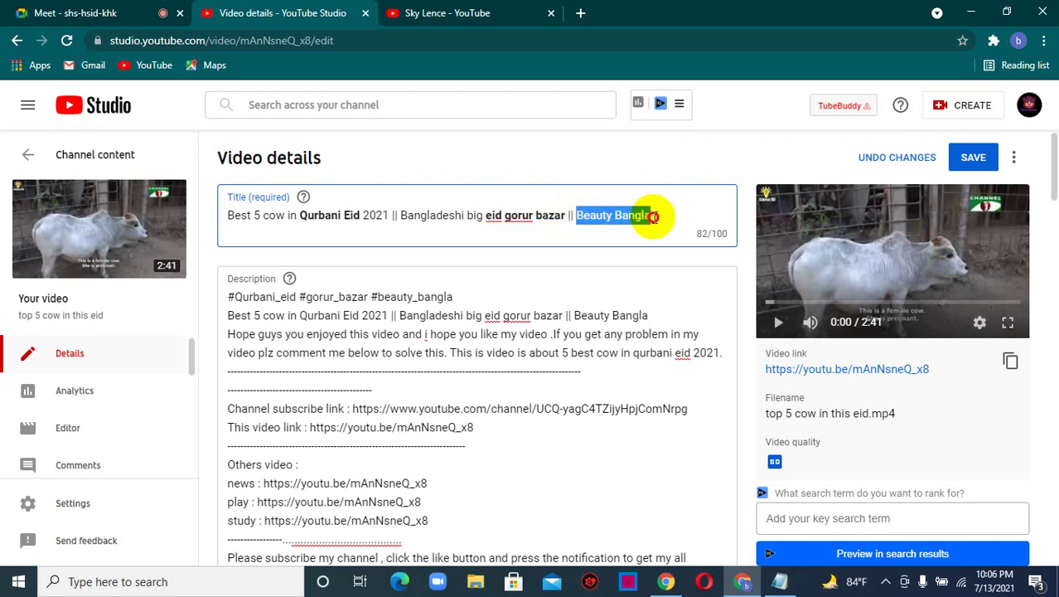
key(ctrl+b)
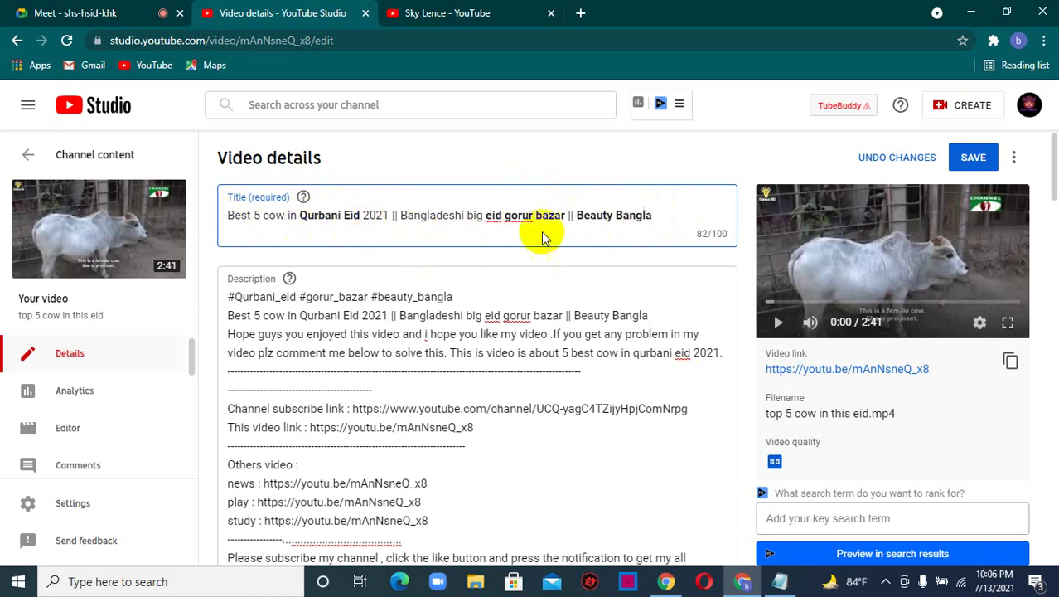
drag(295, 298, 230, 303)
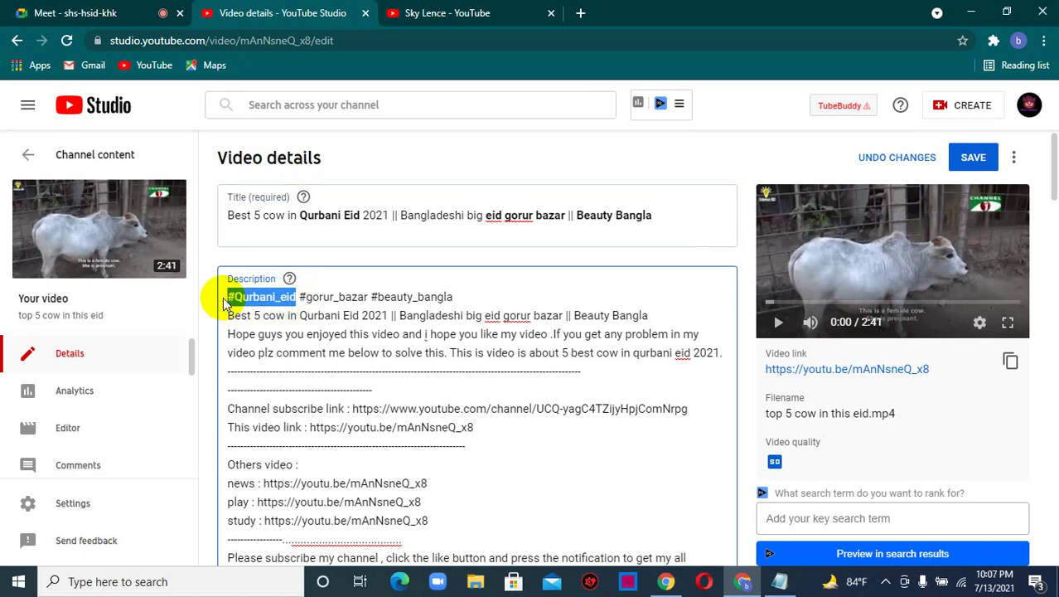
- Check the Google Meet call and the Notepad SEO notes, then return to YouTube Studio
click(90, 11)
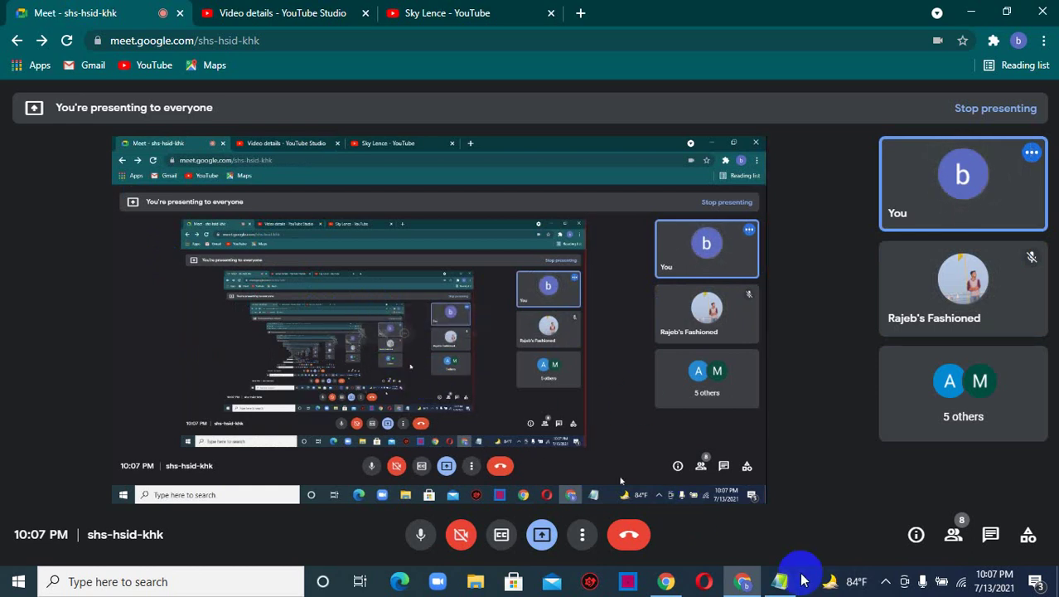
mouse_move(779, 580)
click(780, 539)
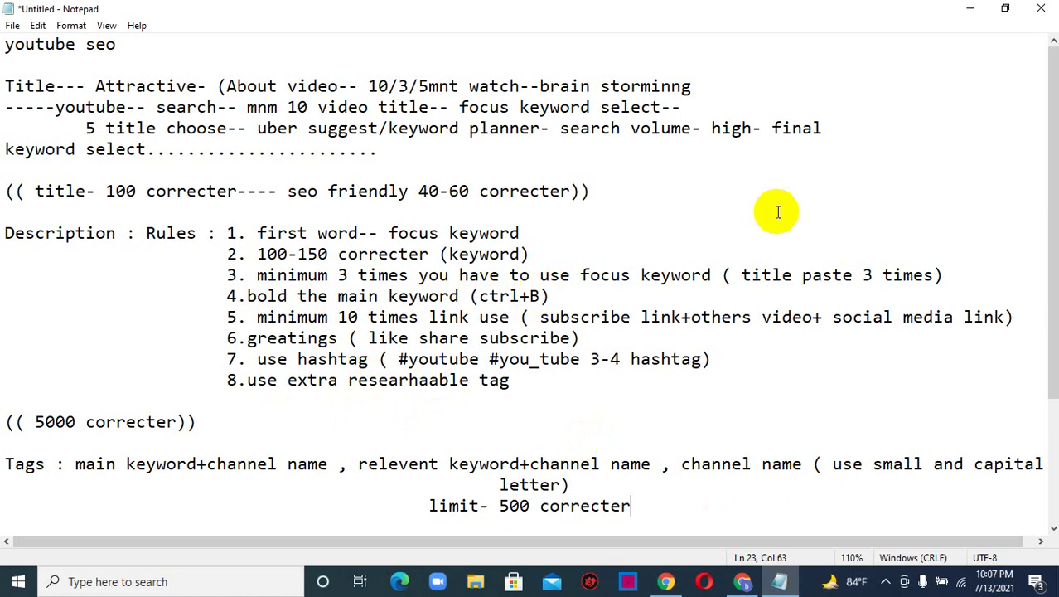
click(970, 8)
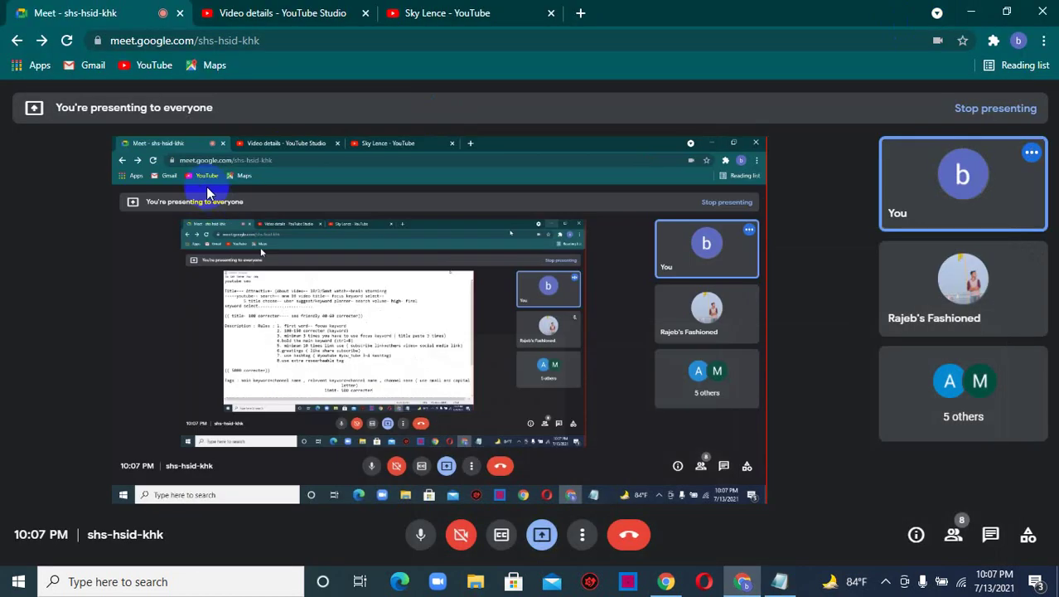
click(309, 12)
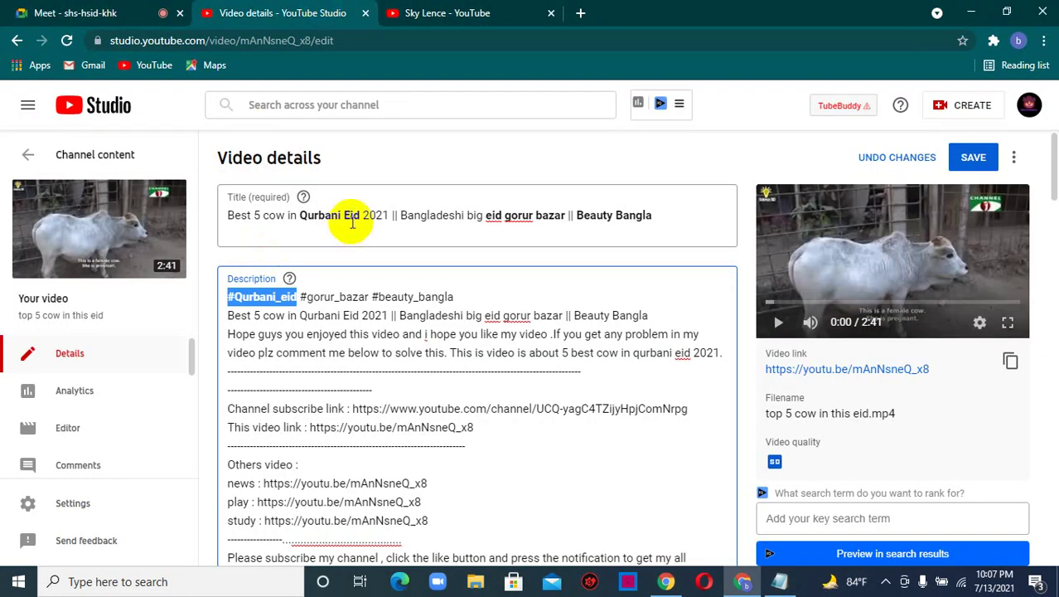
- Bold 'Qurbani Eid 2021' and 'eid gorur bazar' in the description's second line
click(485, 215)
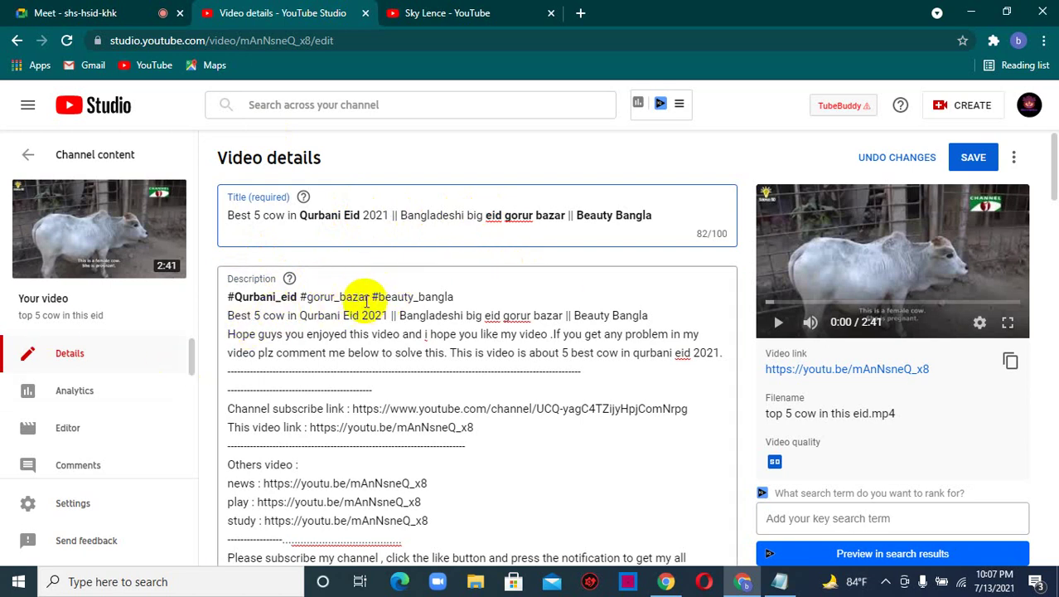
drag(369, 296, 373, 298)
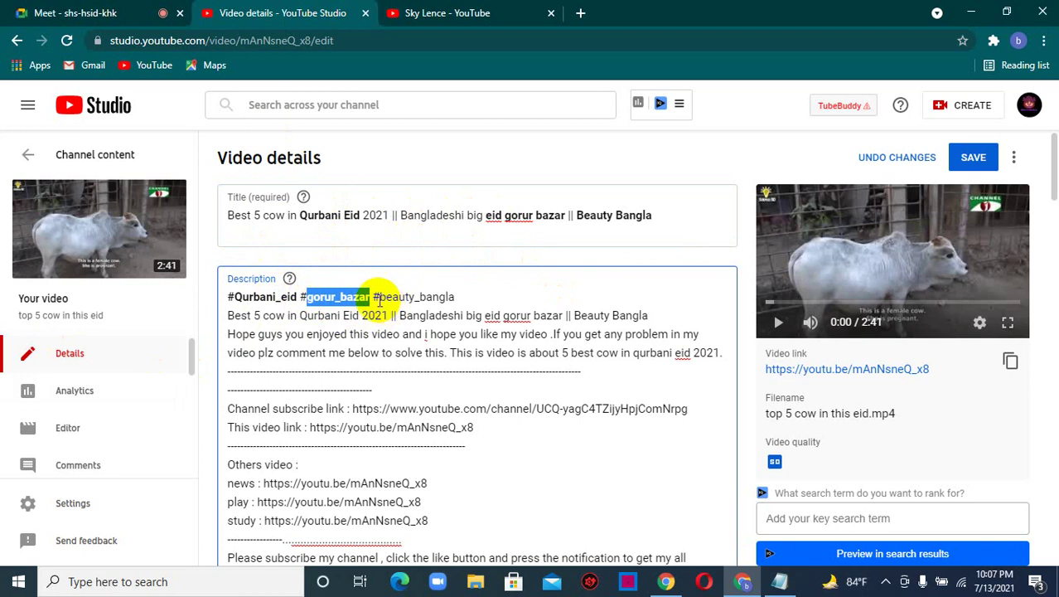
drag(374, 297, 453, 295)
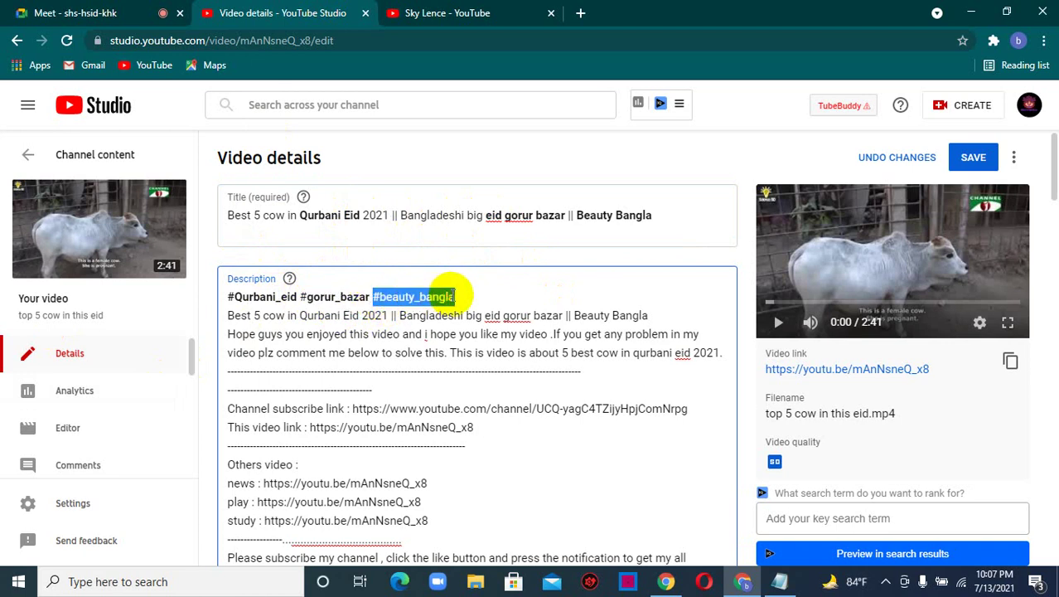
click(489, 296)
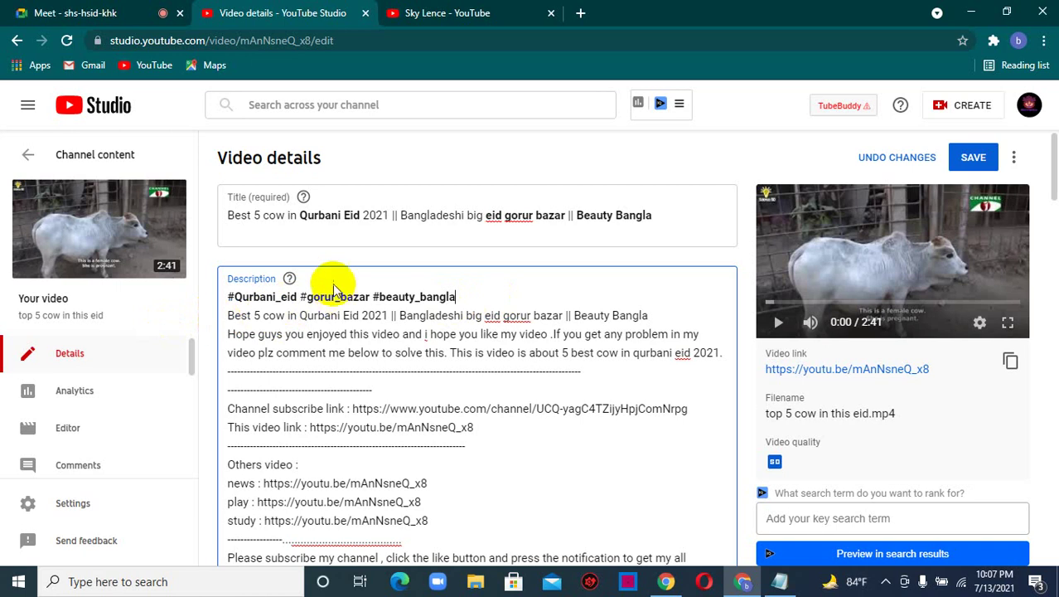
click(299, 316)
key(BackSpace)
drag(300, 316, 305, 317)
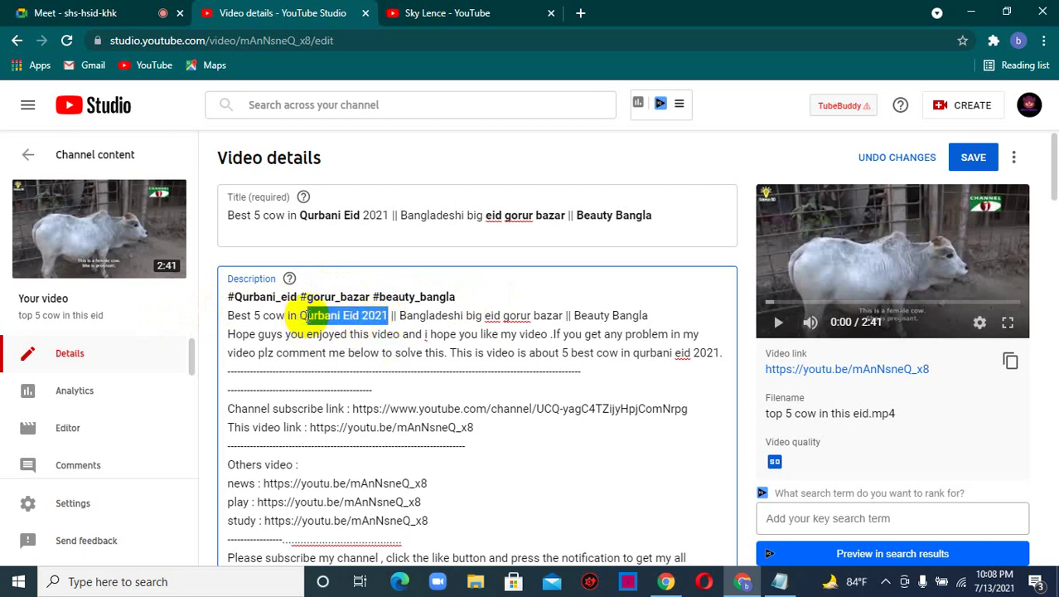
drag(488, 315, 557, 318)
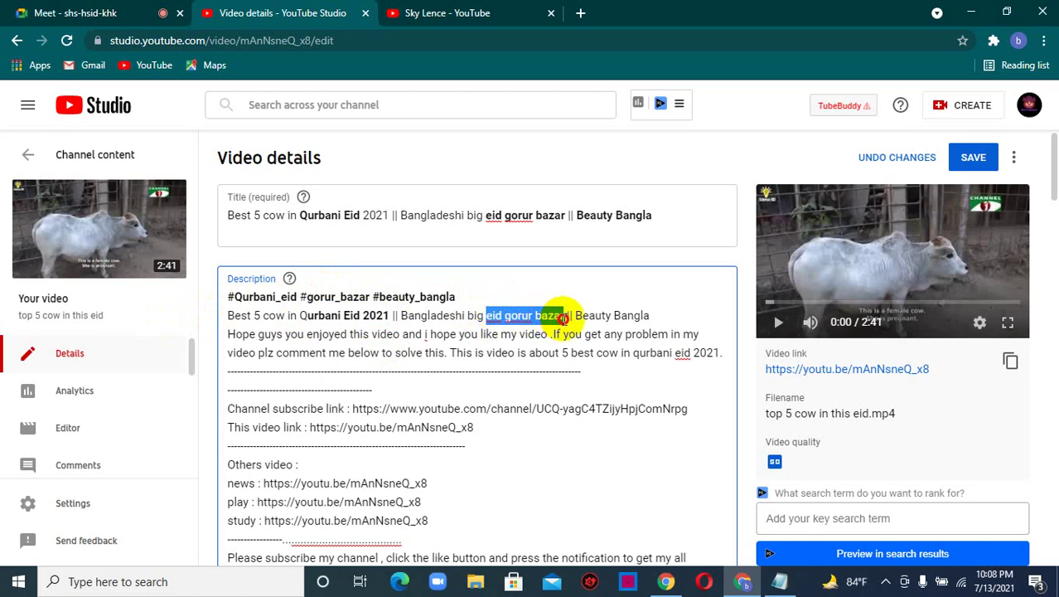
text(b)
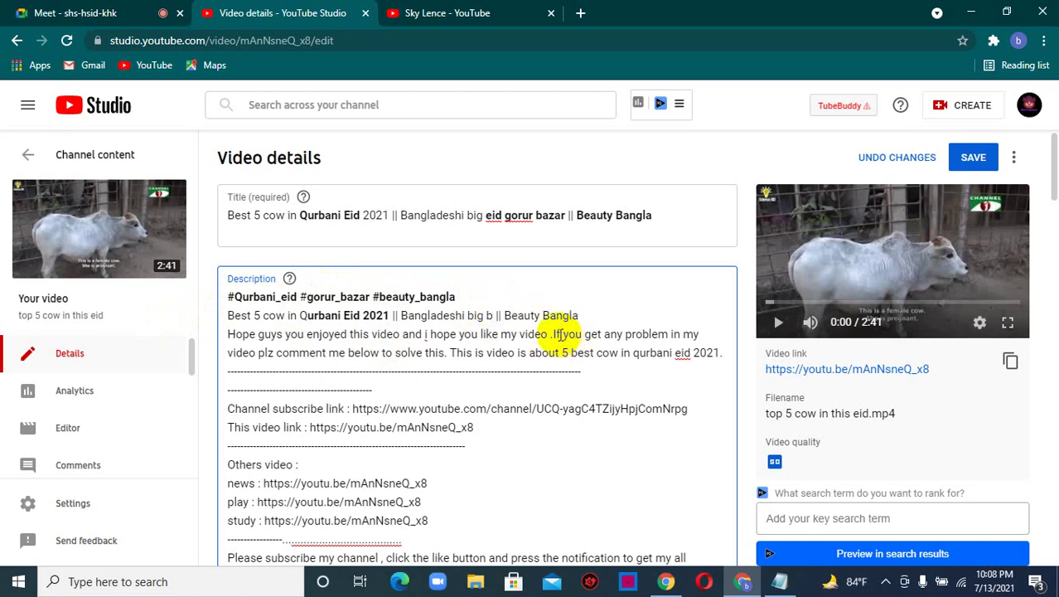
key(ctrl+z)
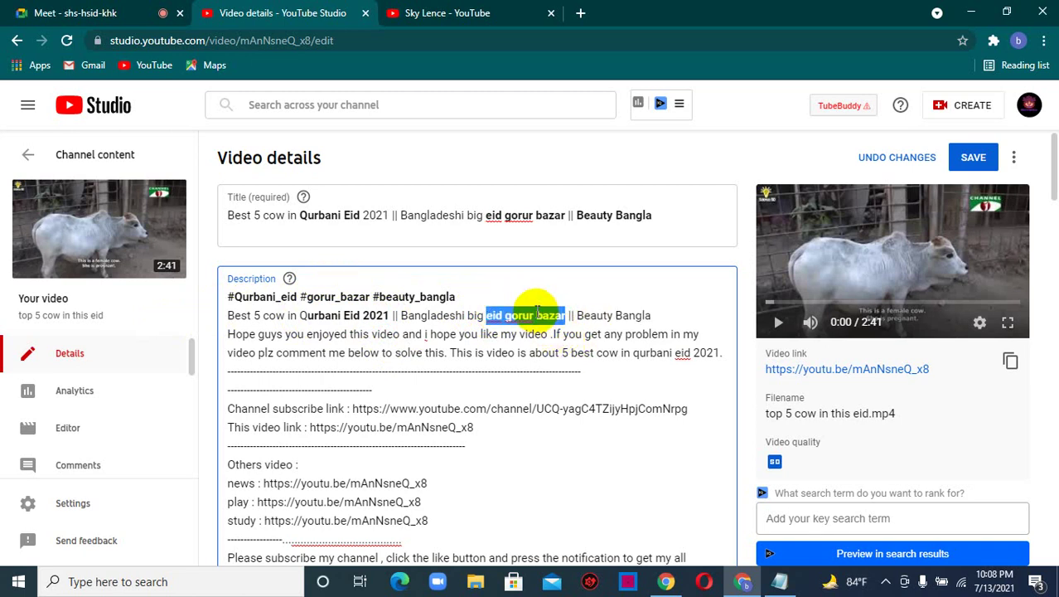
click(552, 315)
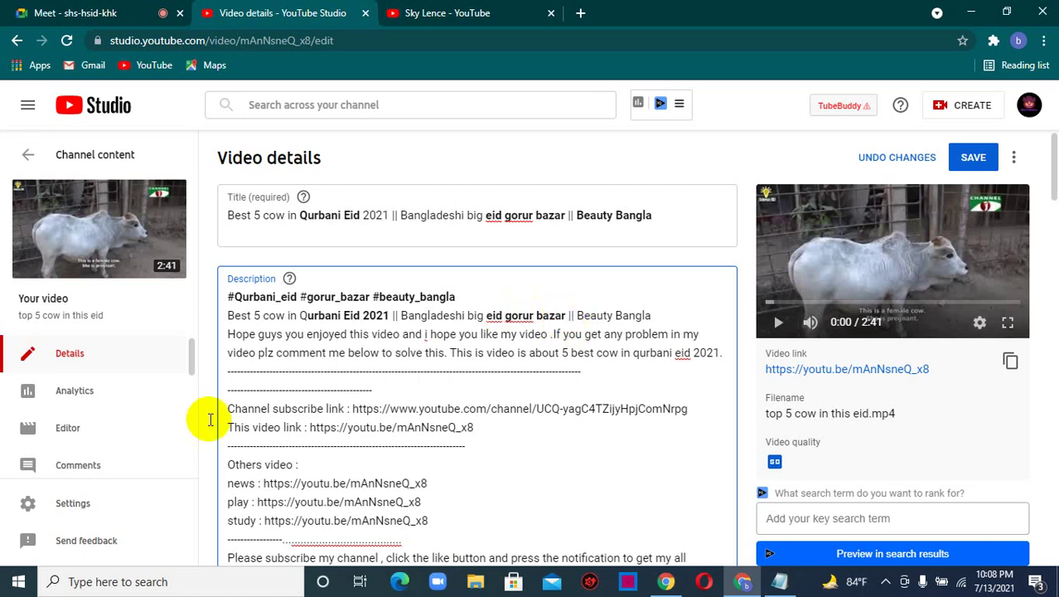
- Bold the Channel subscribe link, This video link and Others video labels in the description
scroll(468, 381, down, 1)
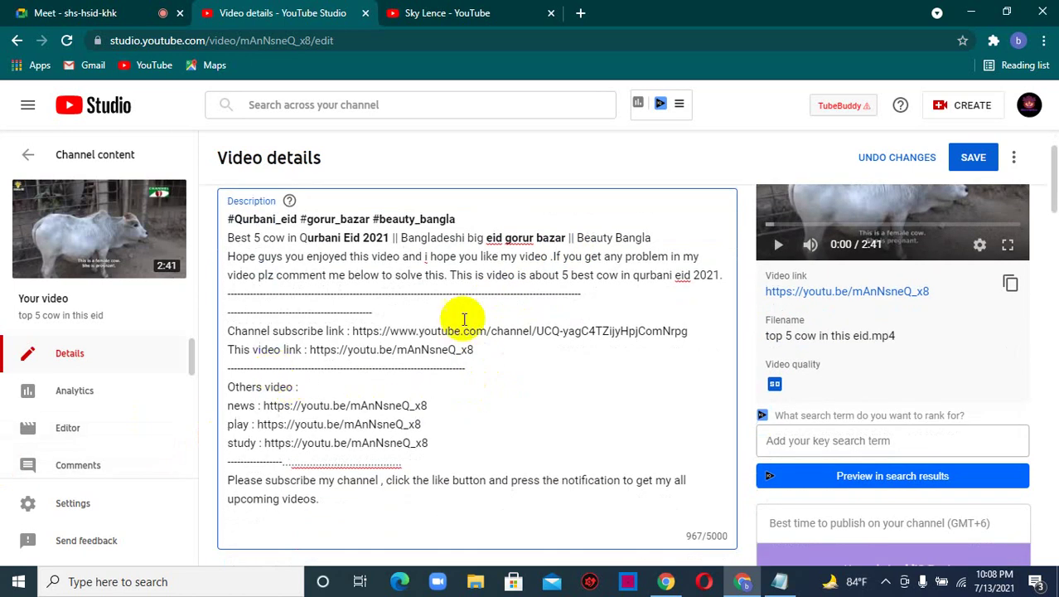
drag(230, 332, 472, 350)
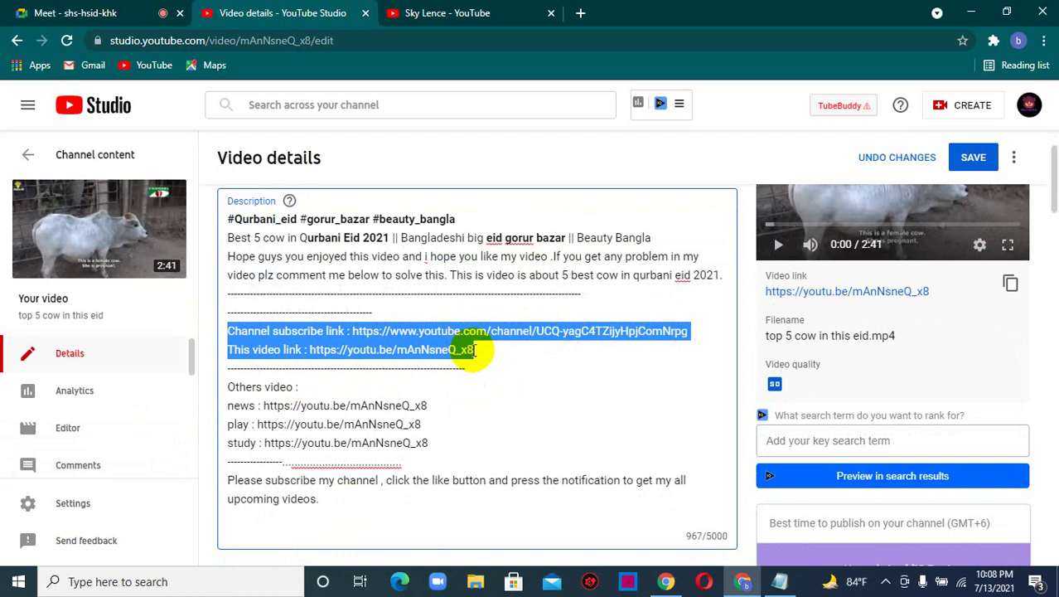
click(362, 326)
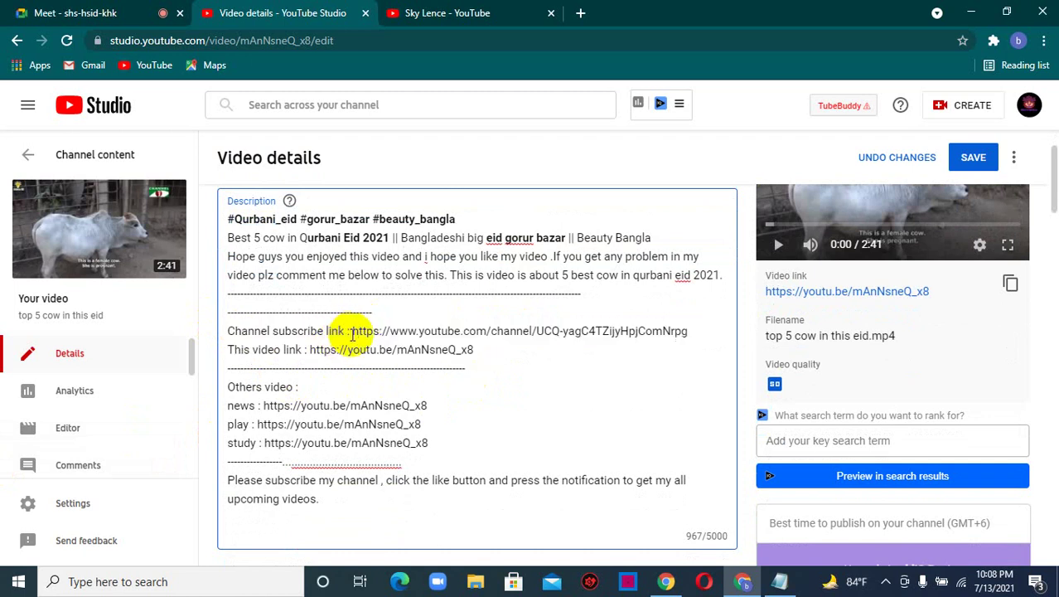
drag(351, 332, 235, 332)
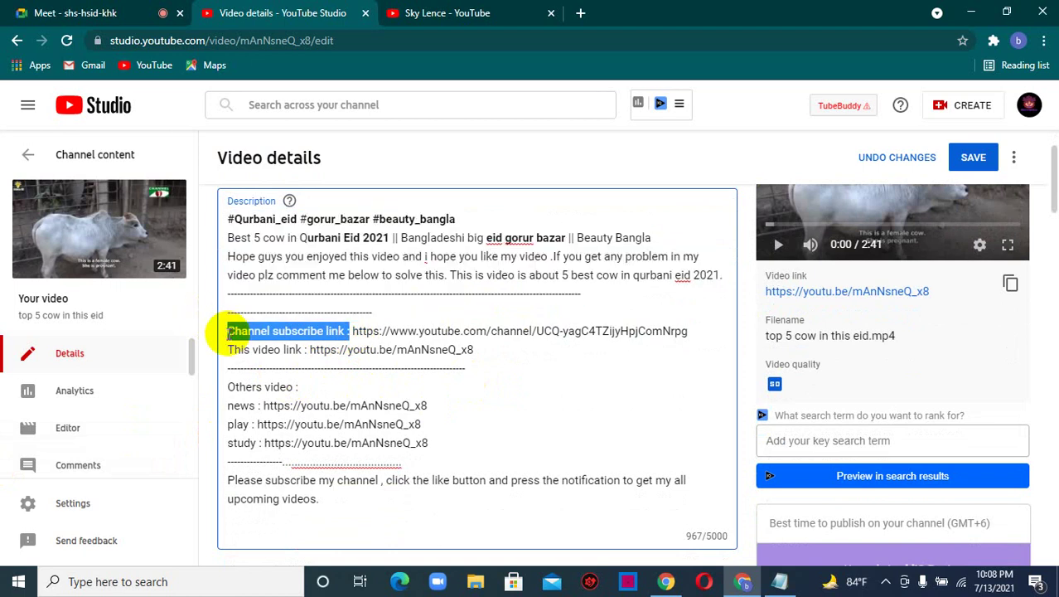
drag(228, 332, 228, 332)
drag(305, 352, 238, 348)
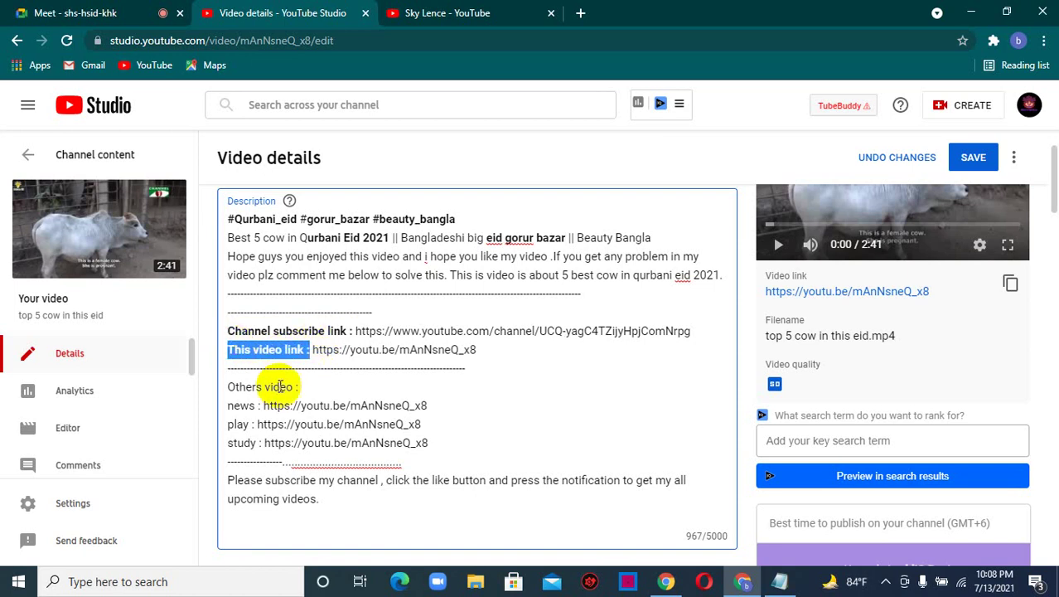
key(ctrl+b)
drag(290, 386, 233, 392)
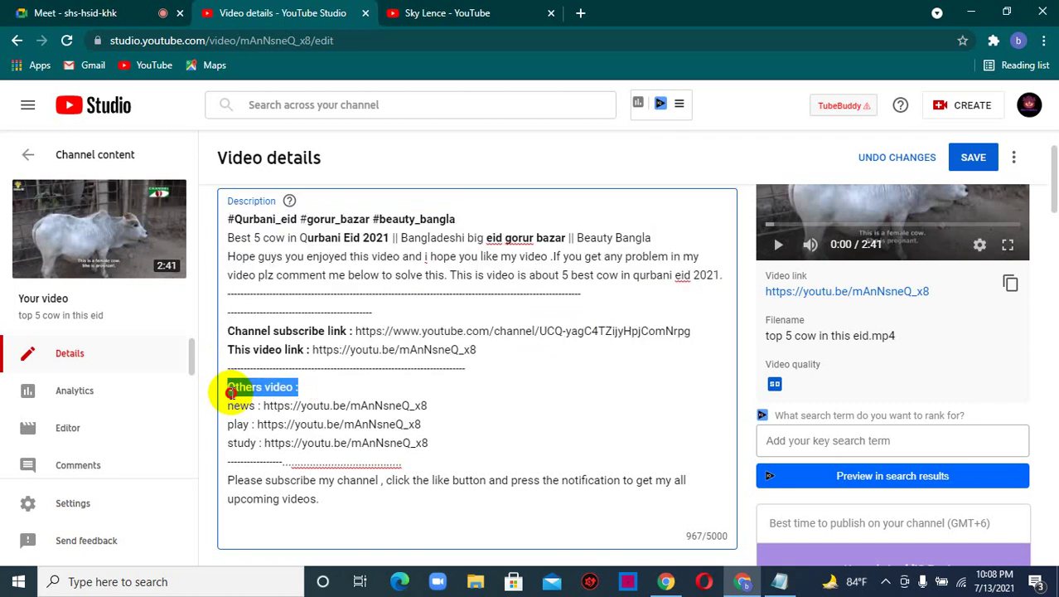
click(304, 390)
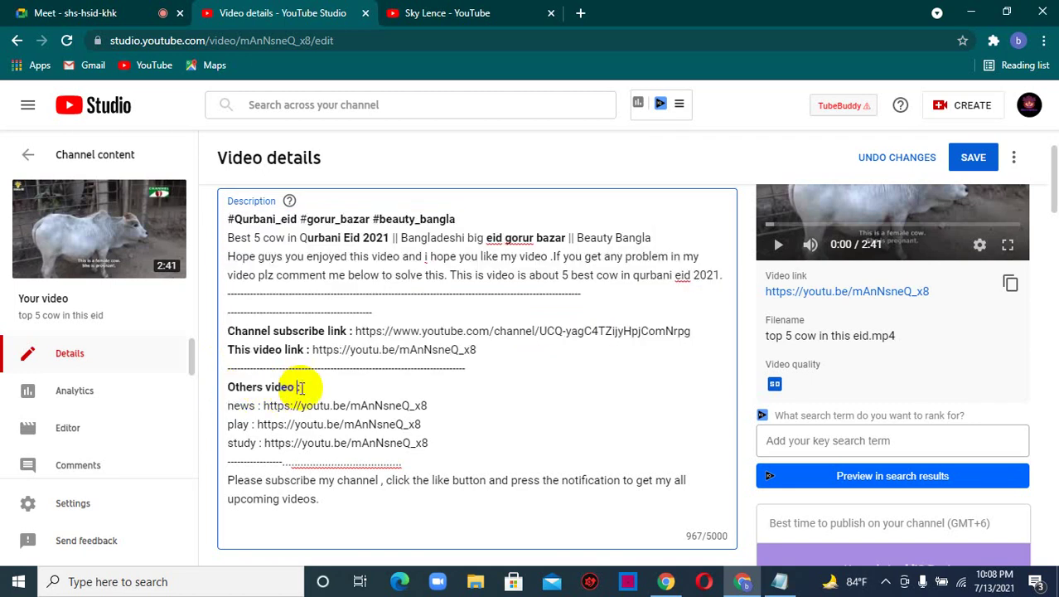
drag(261, 406, 223, 431)
- Undo the accidental overwrite of the description and clear the leftover text selection
text(b)
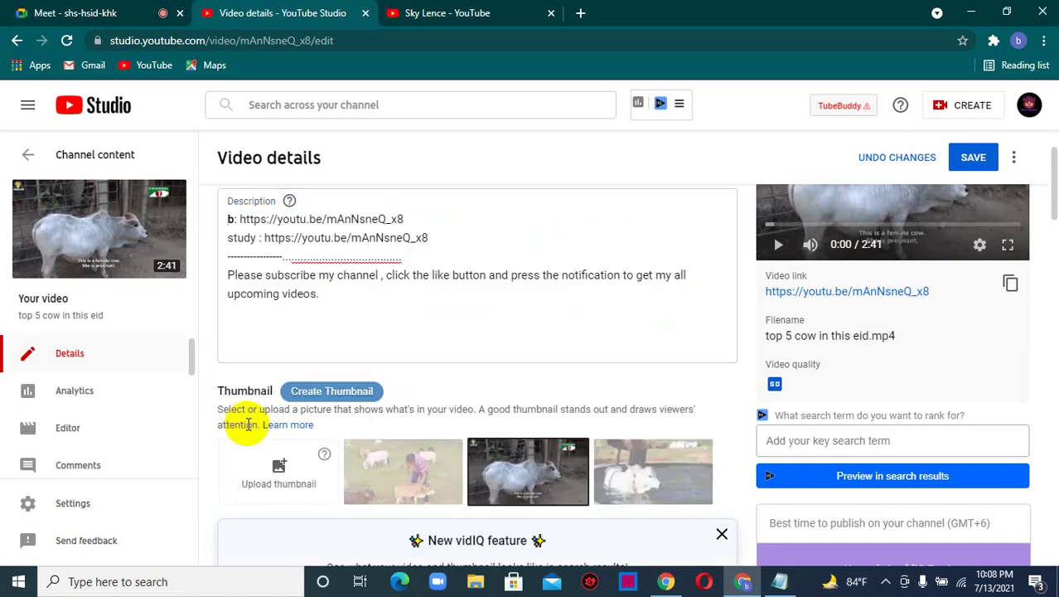
scroll(297, 362, up, 1)
click(341, 406)
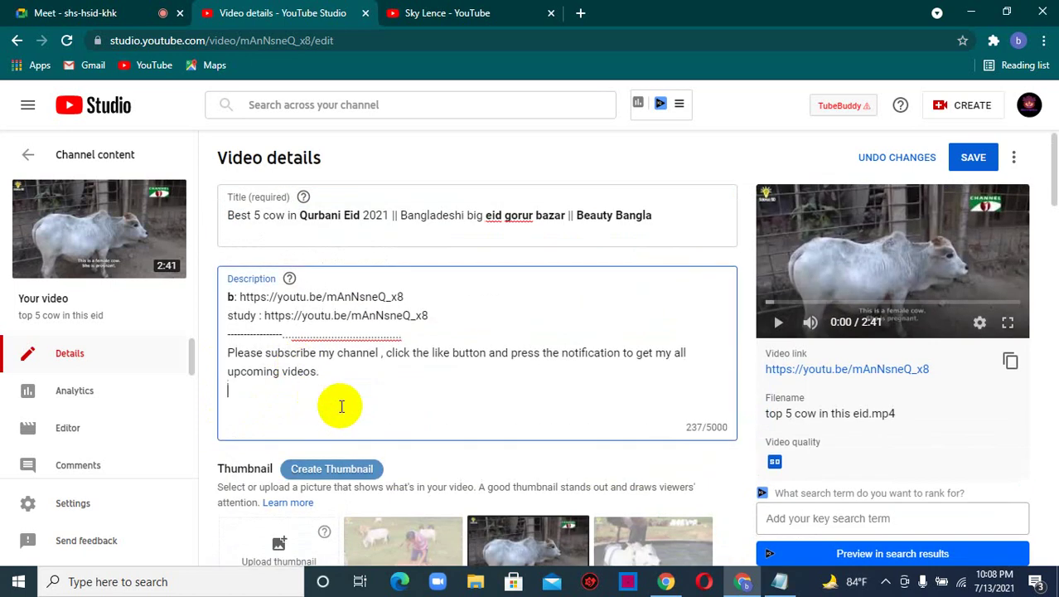
key(ctrl+z)
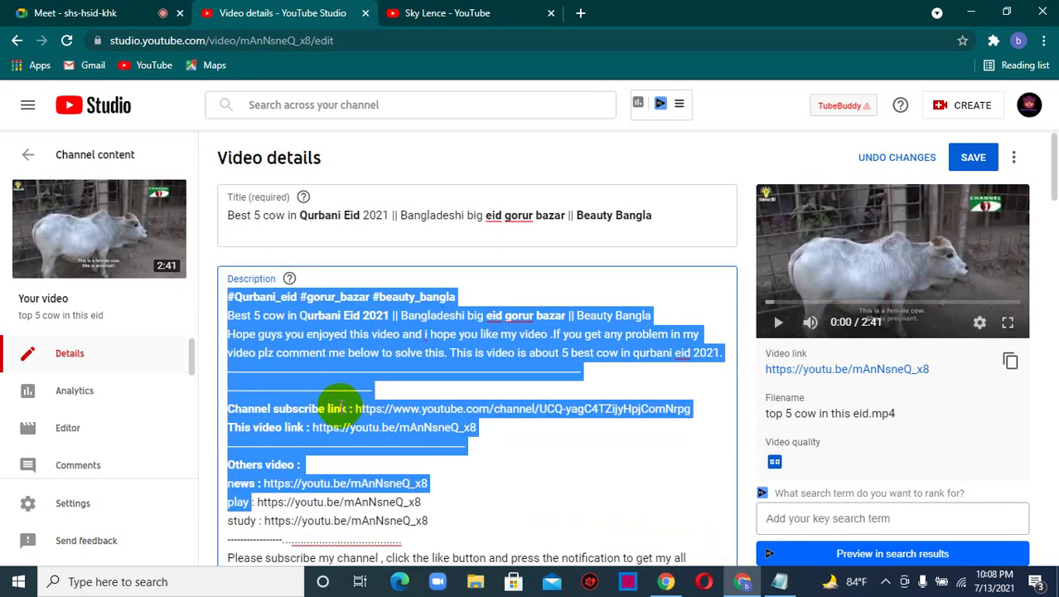
scroll(331, 412, down, 1)
click(250, 428)
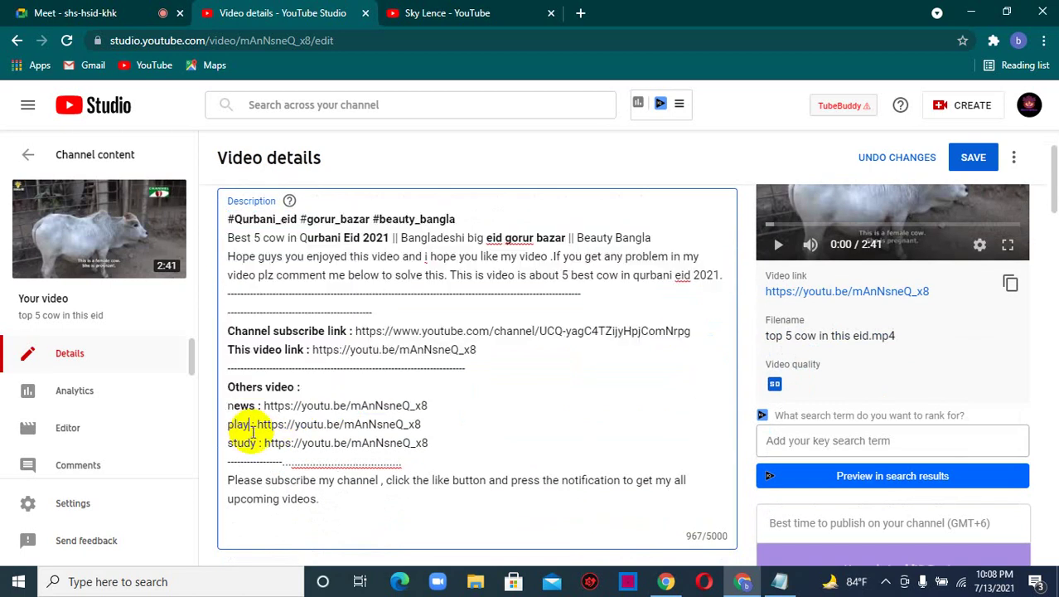
key(ctrl+shift+Home)
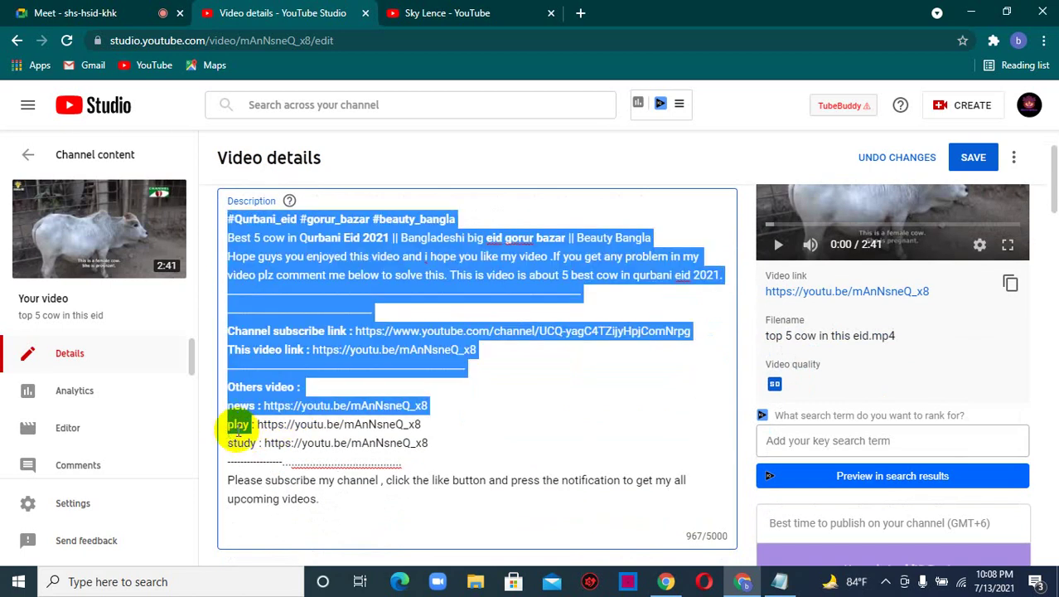
click(248, 426)
shift+click(247, 426)
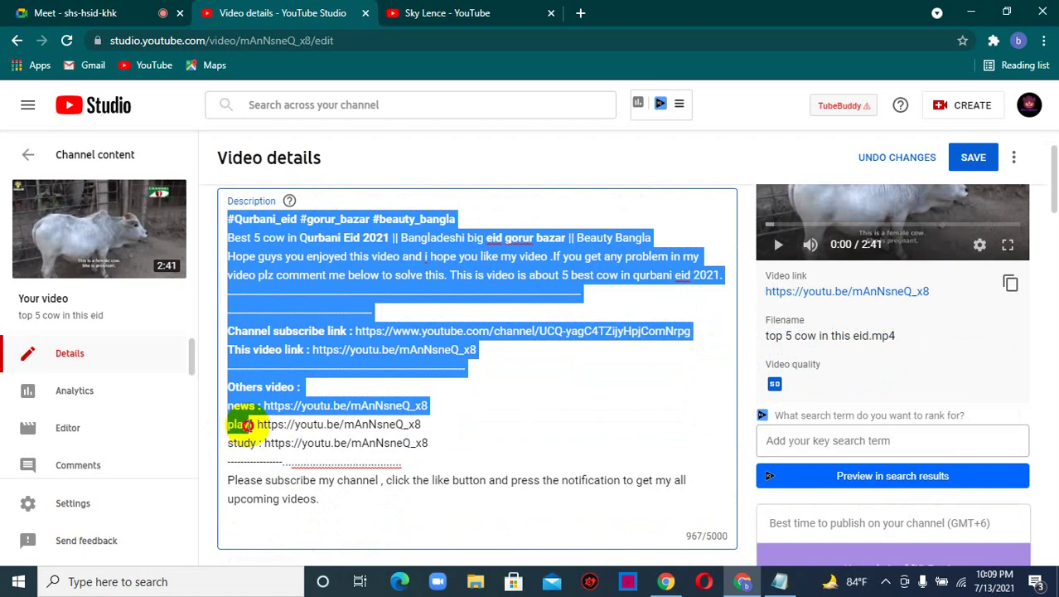
click(256, 427)
- Select the play label and bring the Notepad SEO notes to the front
drag(254, 427, 235, 429)
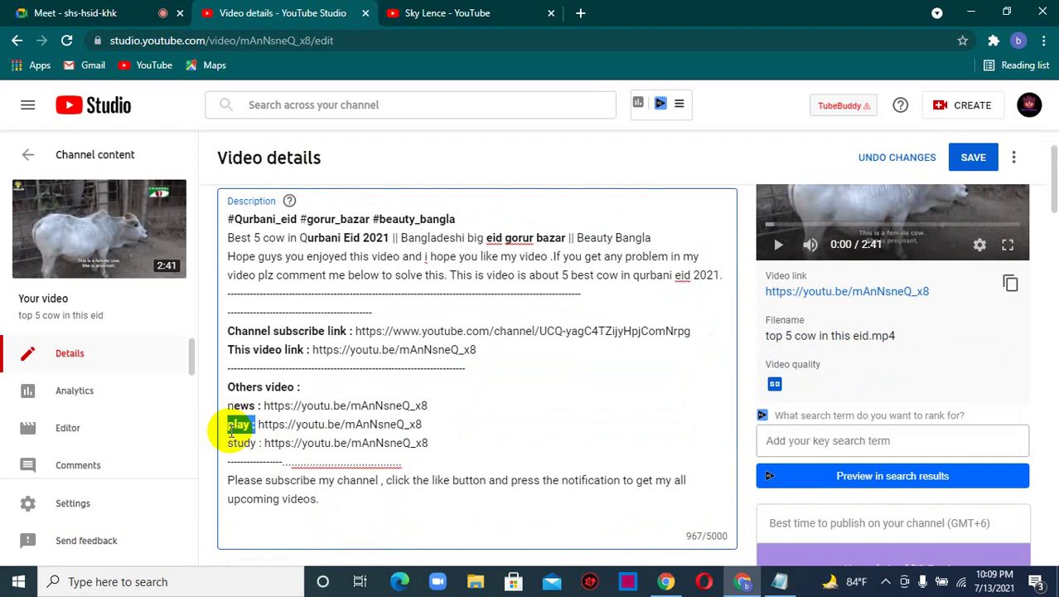
scroll(278, 407, down, 2)
scroll(340, 440, up, 2)
scroll(338, 439, up, 2)
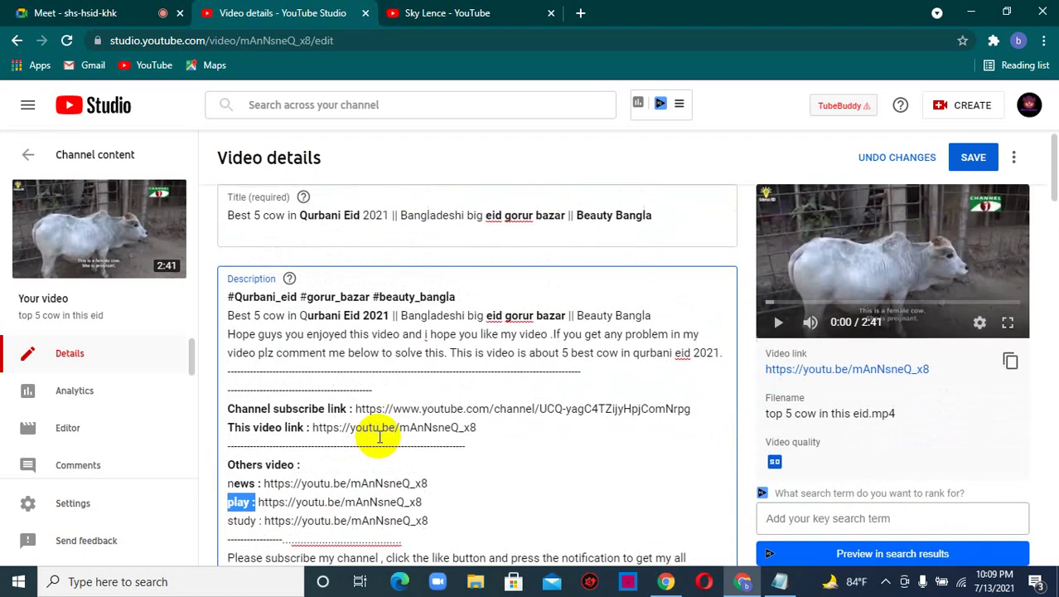
click(779, 584)
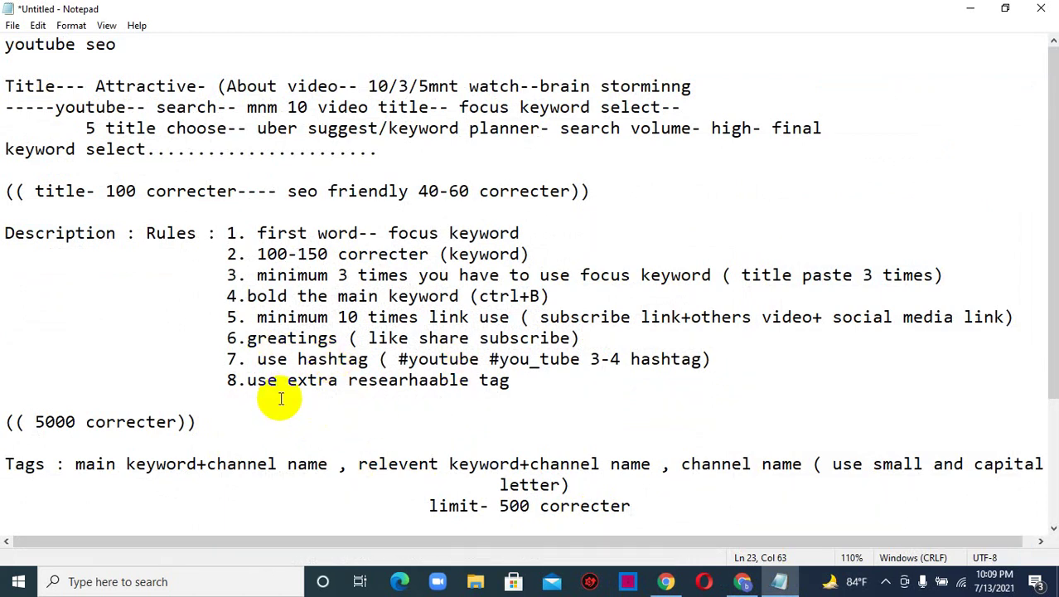
- Review description rules 6 and 8 in the SEO notes, then minimize Notepad
click(548, 380)
shift+click(227, 381)
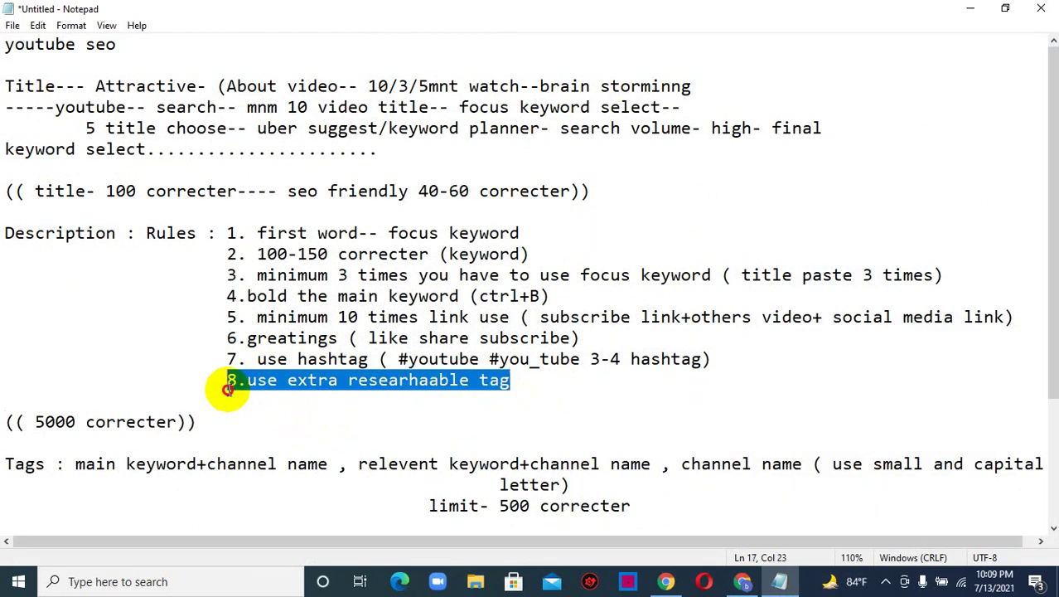
click(296, 338)
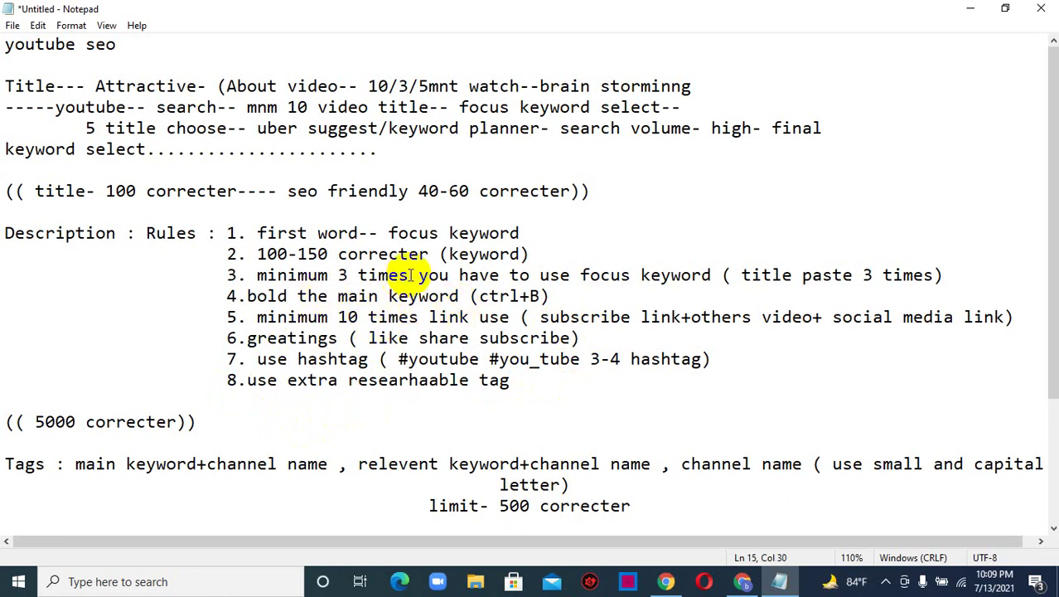
click(971, 10)
scroll(274, 298, down, 1)
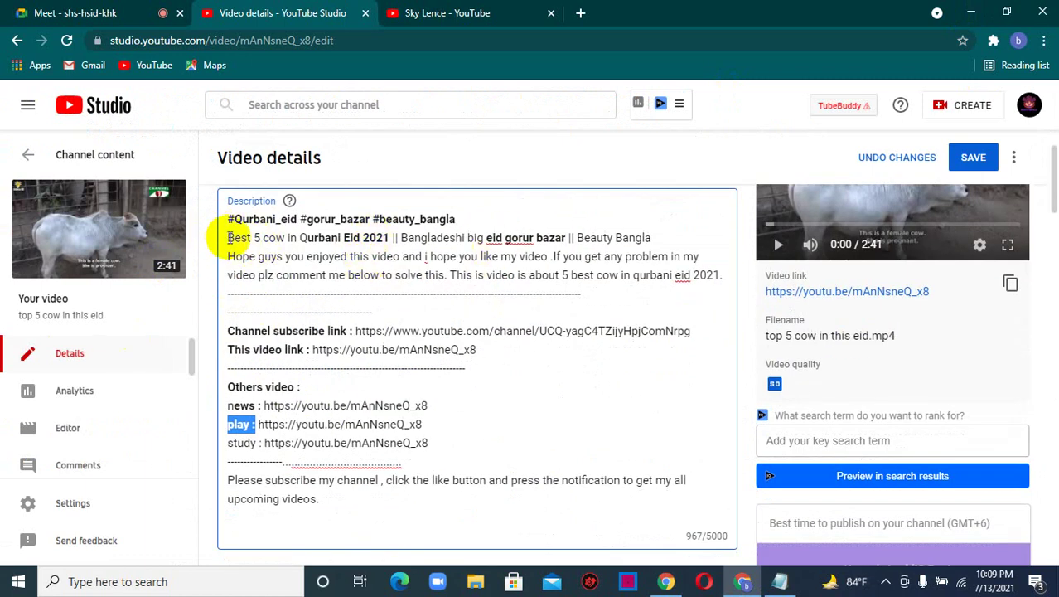
- Copy the video title and paste it in bold two lines below This video link
scroll(402, 356, up, 1)
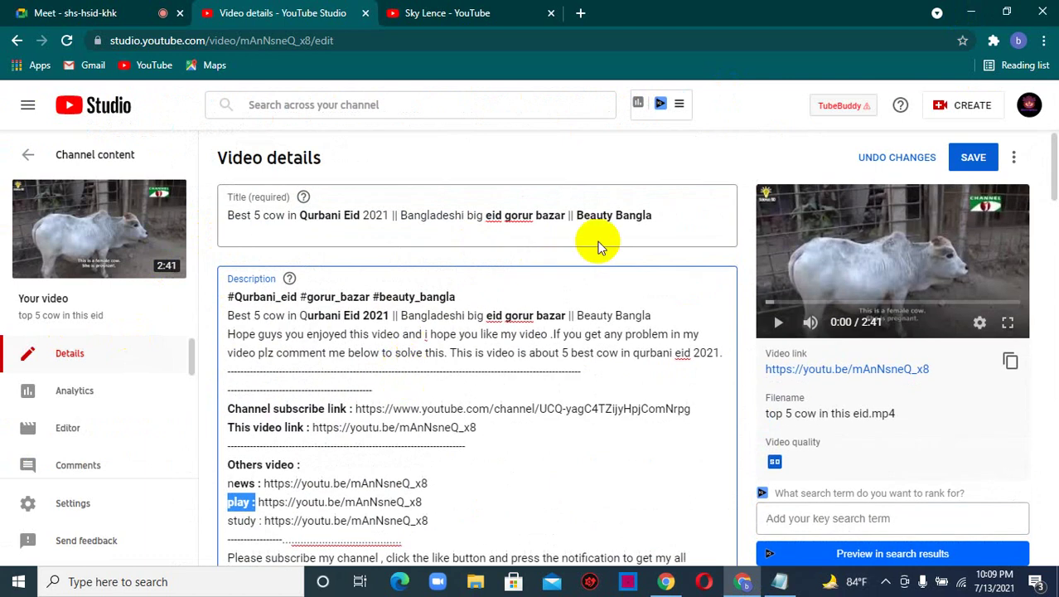
click(646, 217)
key(ctrl+a)
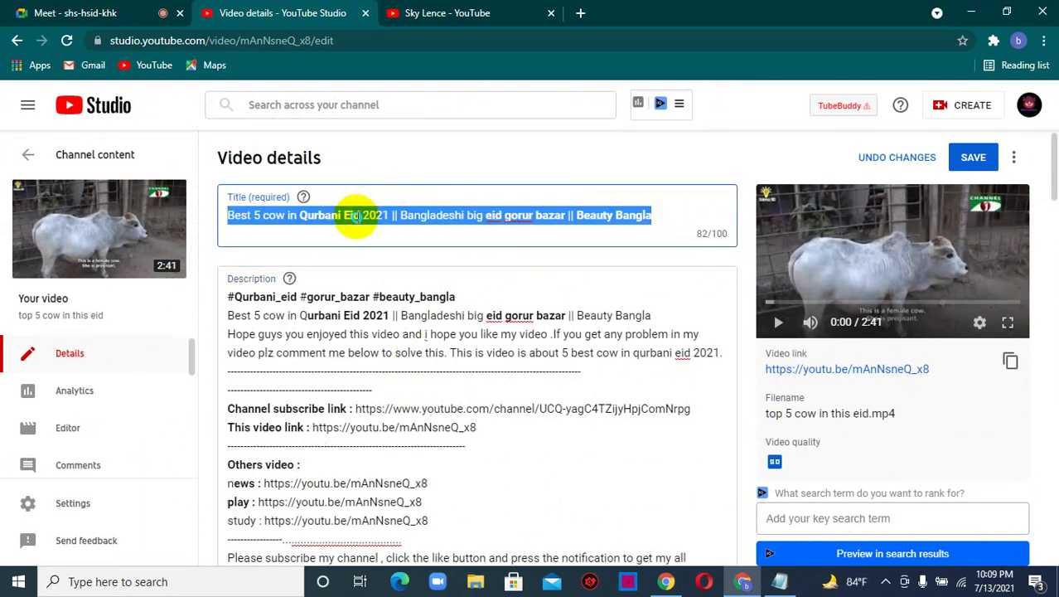
right_click(357, 216)
click(400, 274)
click(535, 306)
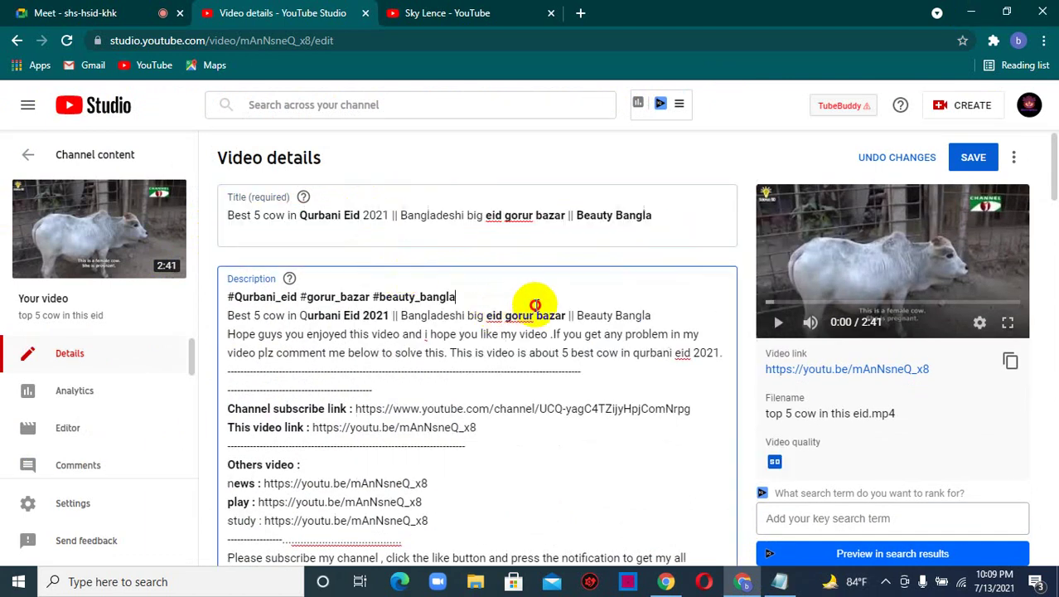
scroll(490, 361, down, 1)
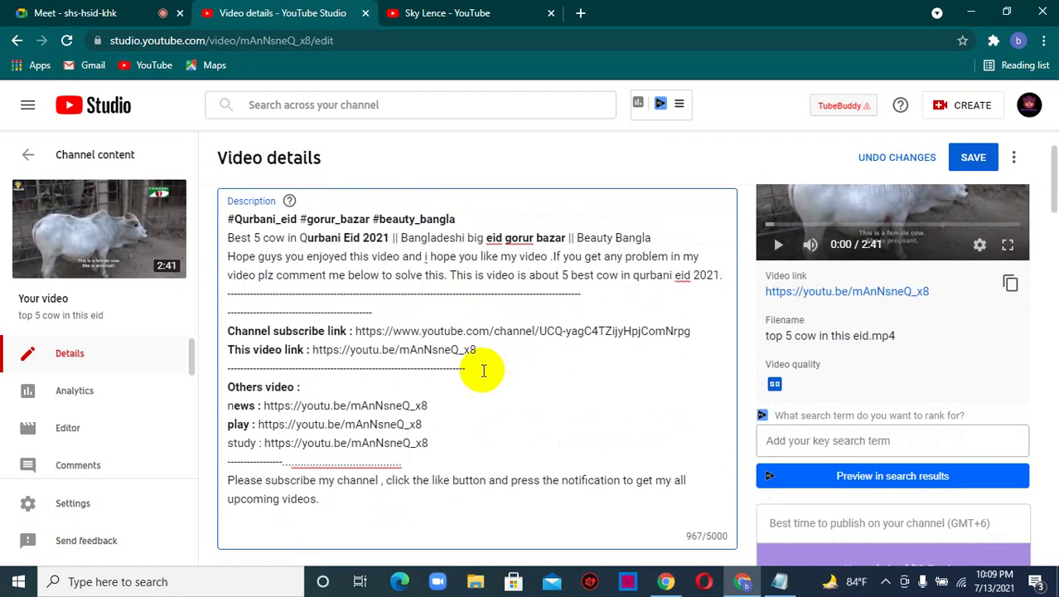
click(501, 351)
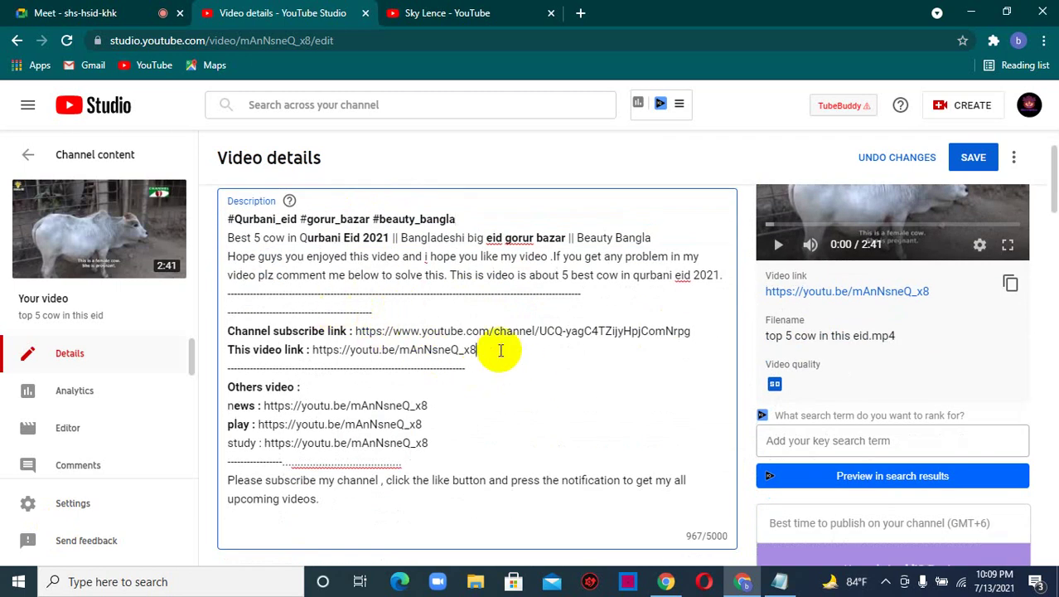
key(Return)
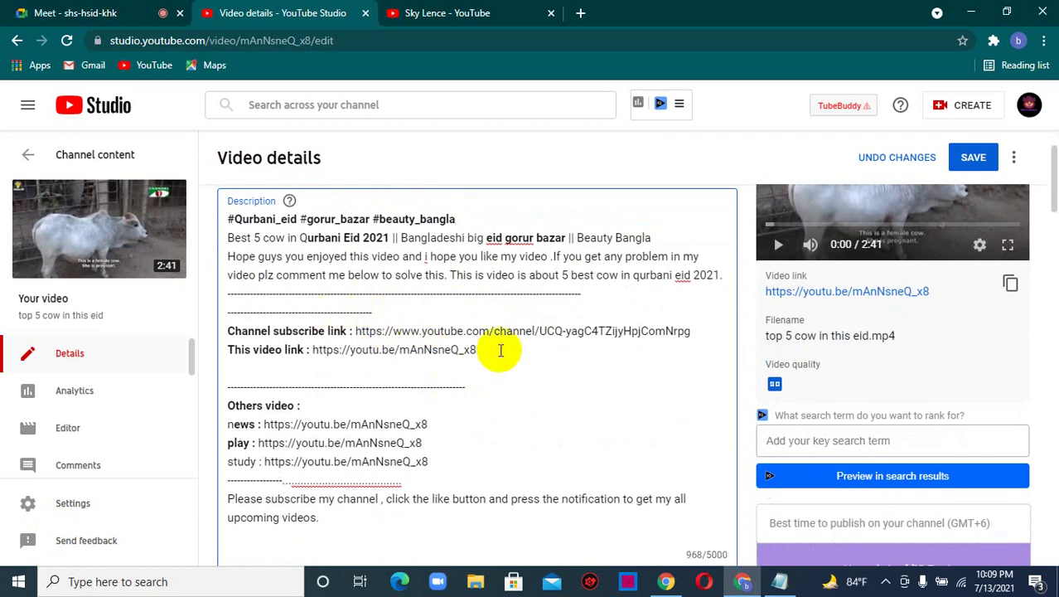
key(Return)
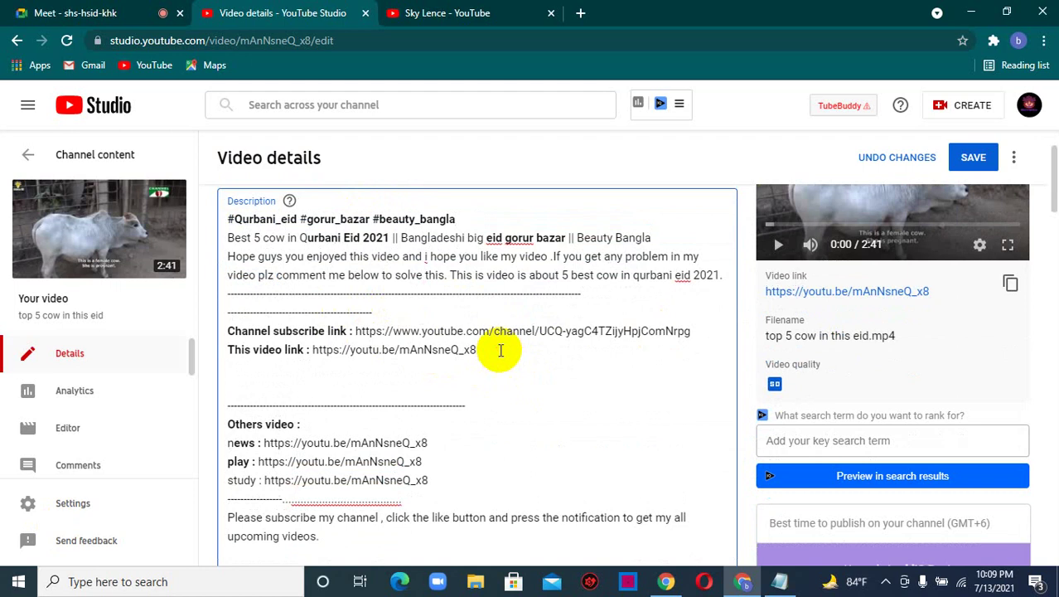
key(ctrl+v)
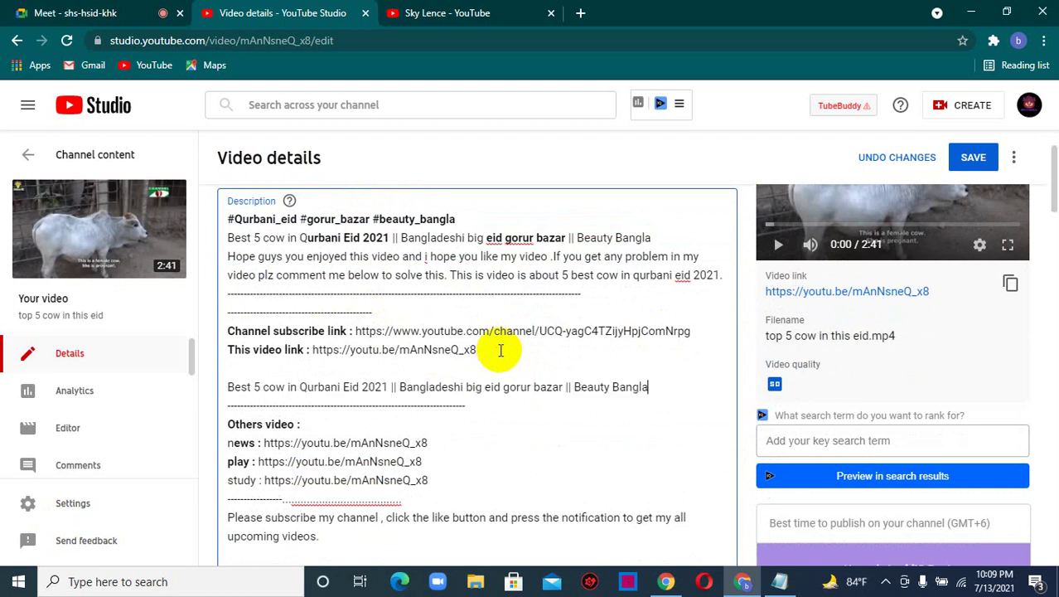
drag(655, 388, 228, 386)
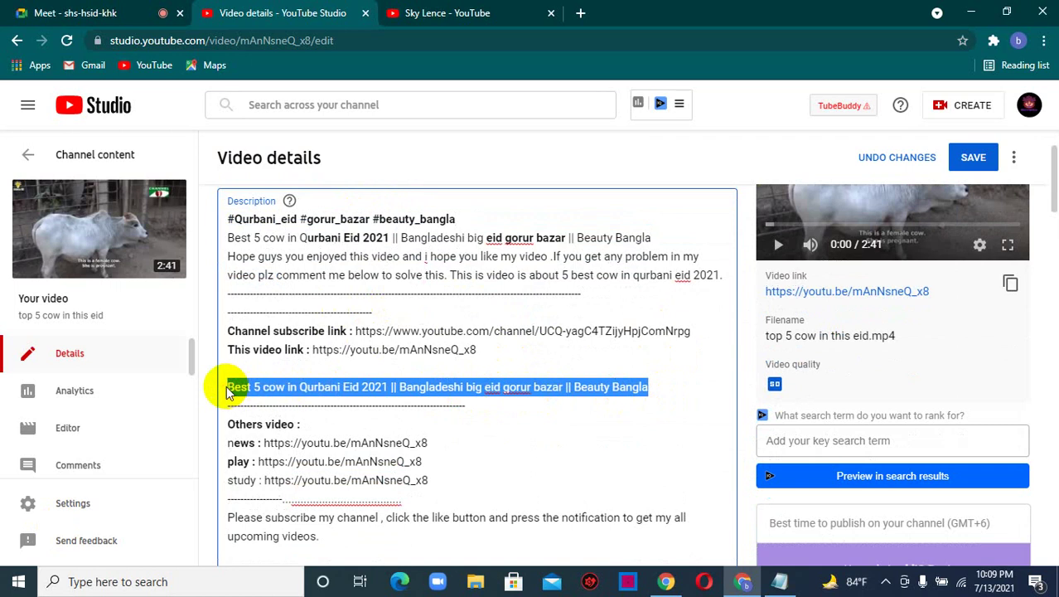
click(681, 378)
- Paste the bold title again on a new line after 'upcoming videos.'
scroll(514, 435, down, 1)
scroll(514, 435, down, 3)
click(349, 389)
key(Return)
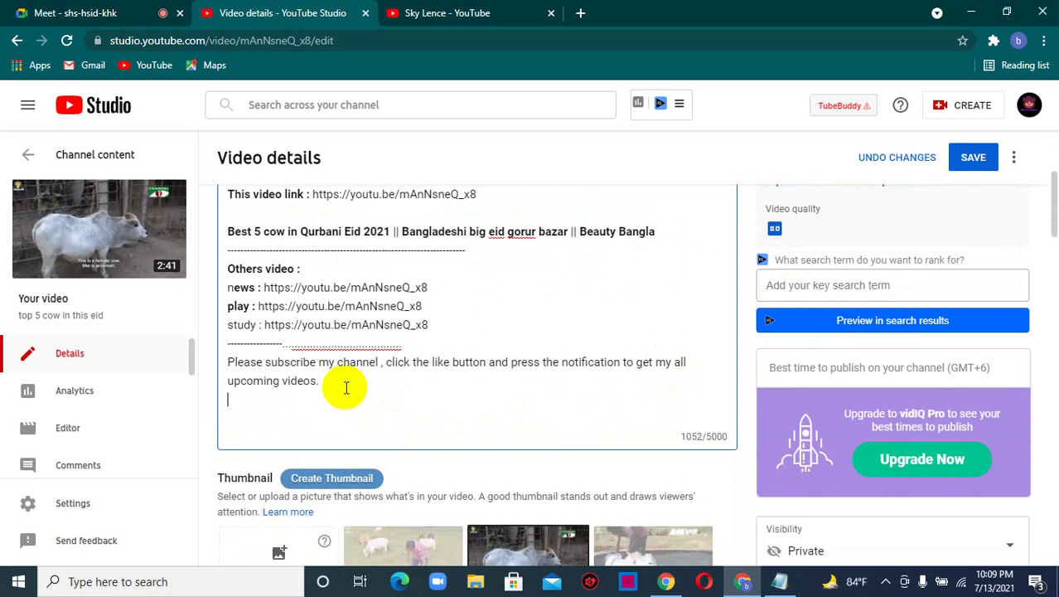
key(ctrl+v)
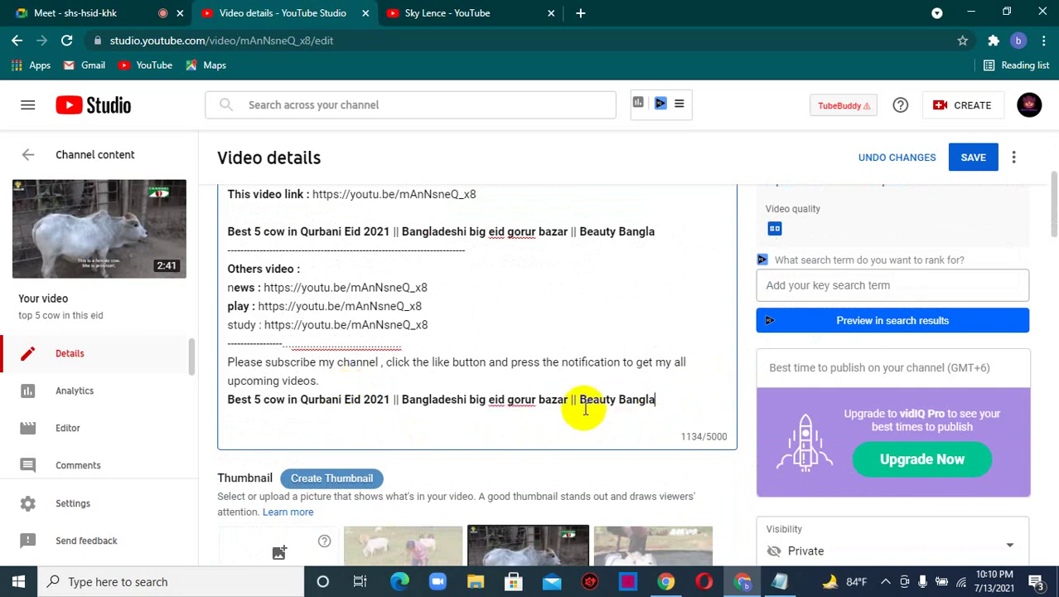
key(Return)
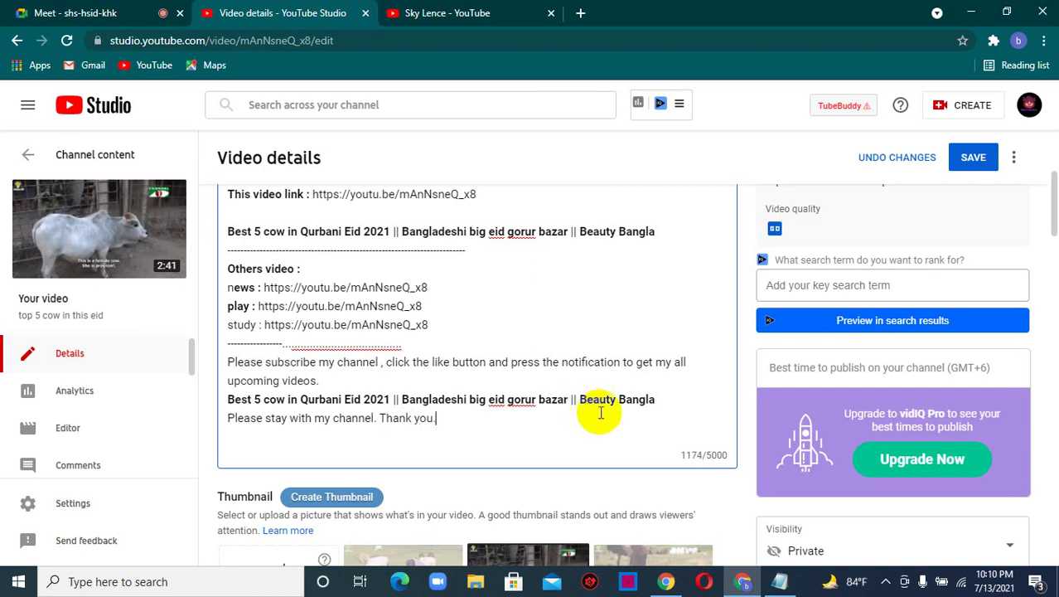
- Add a 'Tags:' heading after 'Please stay with my channel. Thank you.' and select it to bold
scroll(592, 410, up, 3)
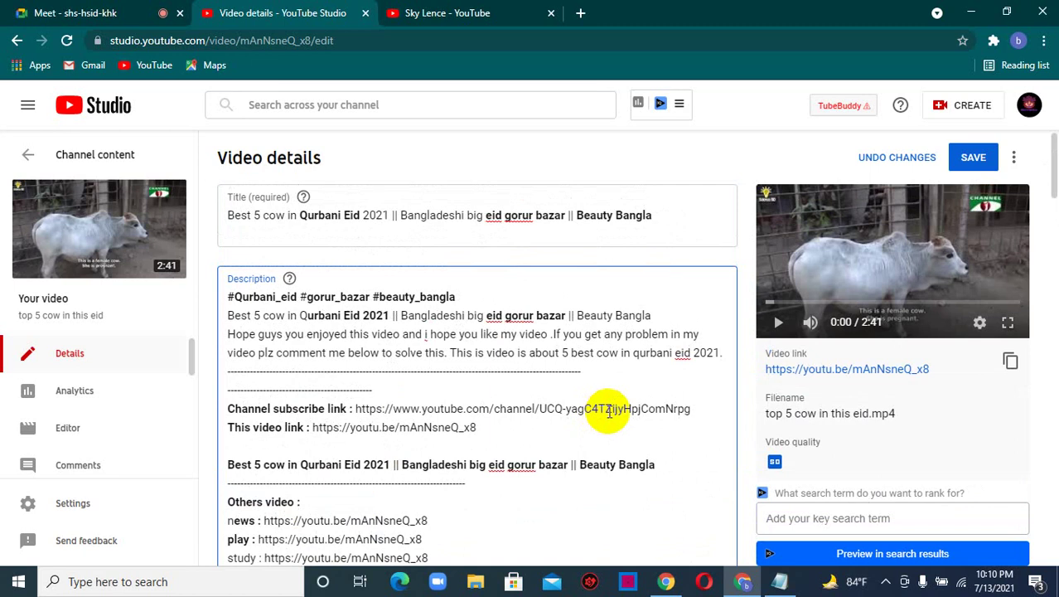
scroll(543, 414, down, 1)
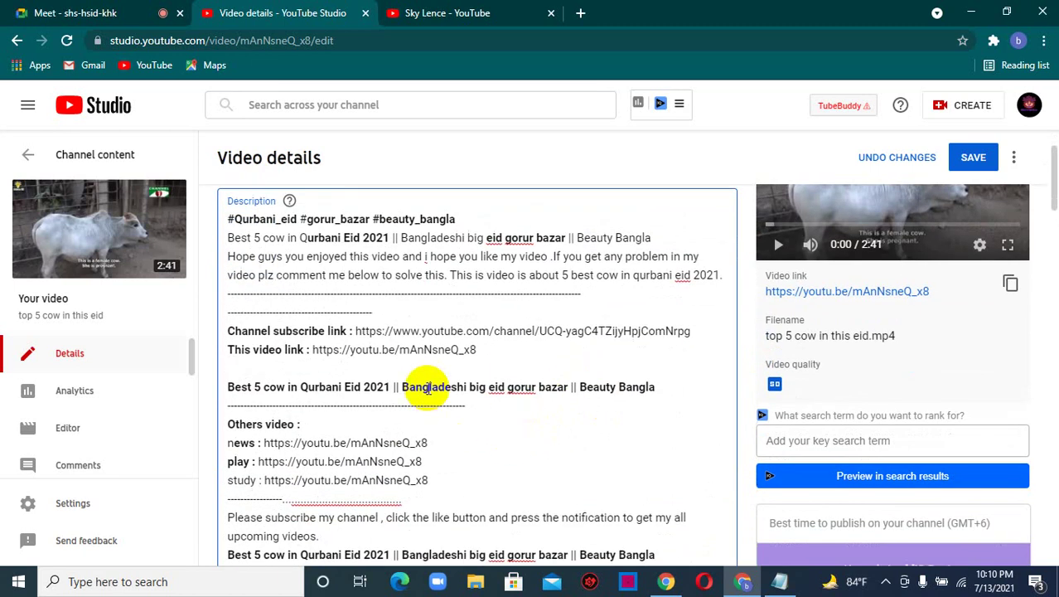
scroll(506, 373, down, 3)
click(455, 268)
key(Return)
key(Return)
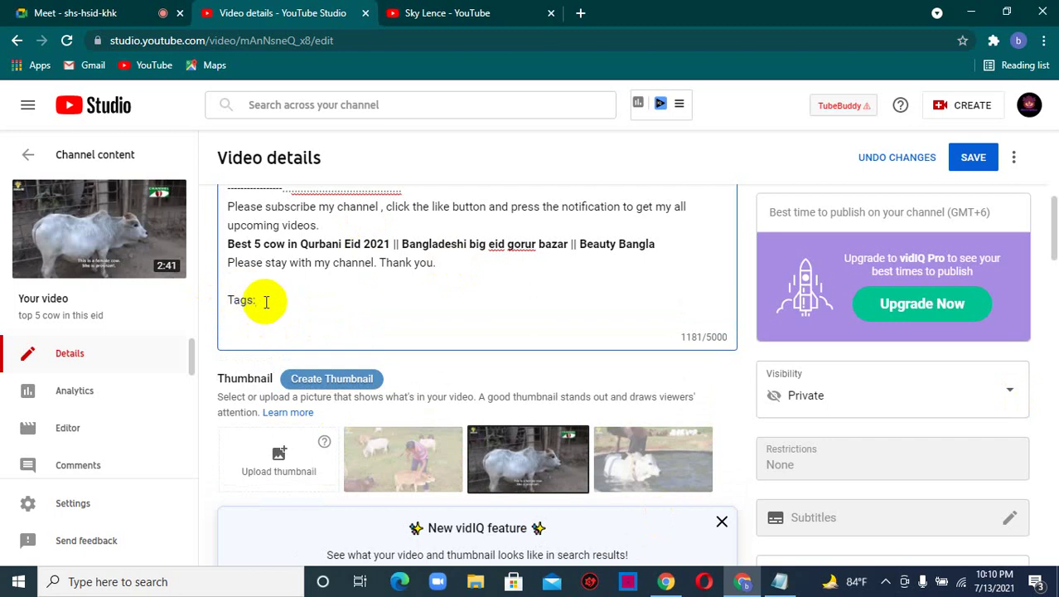
key(ctrl+a)
click(231, 303)
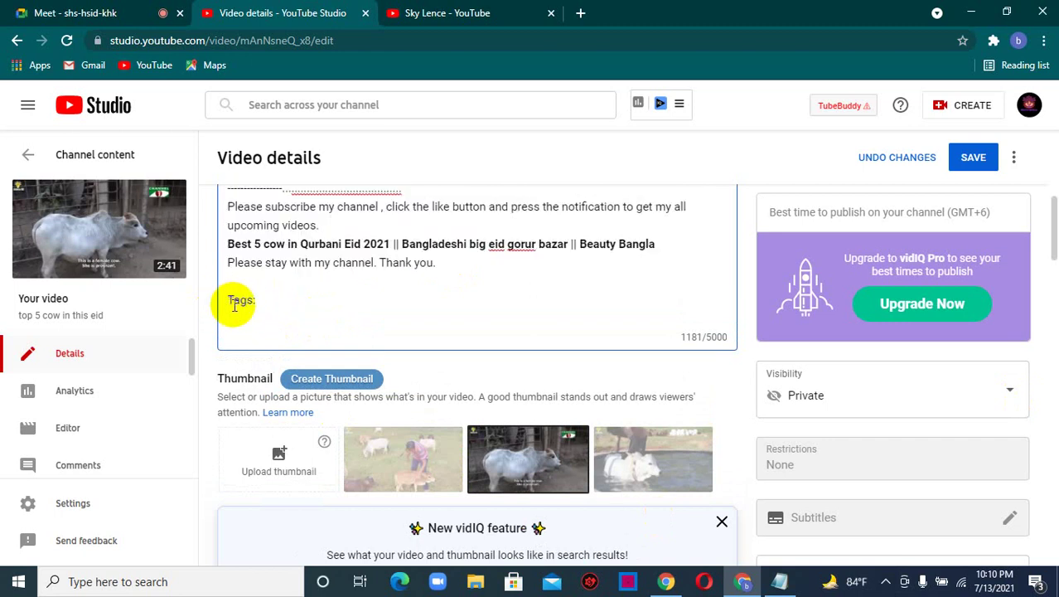
drag(231, 302, 258, 307)
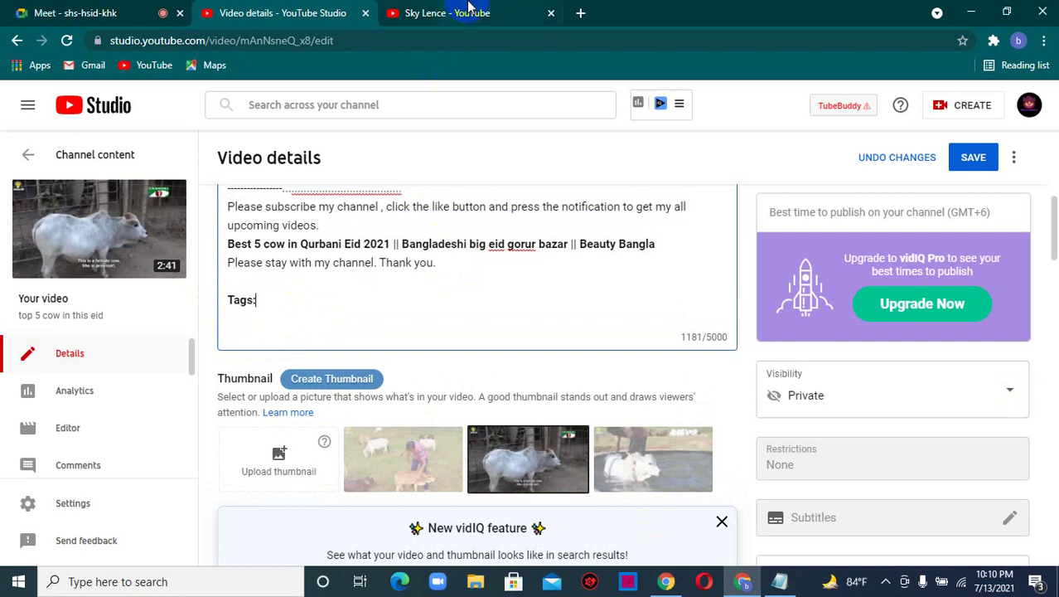
- Visit the Sky Lence channel page and its search box, then open a blank new tab
click(440, 15)
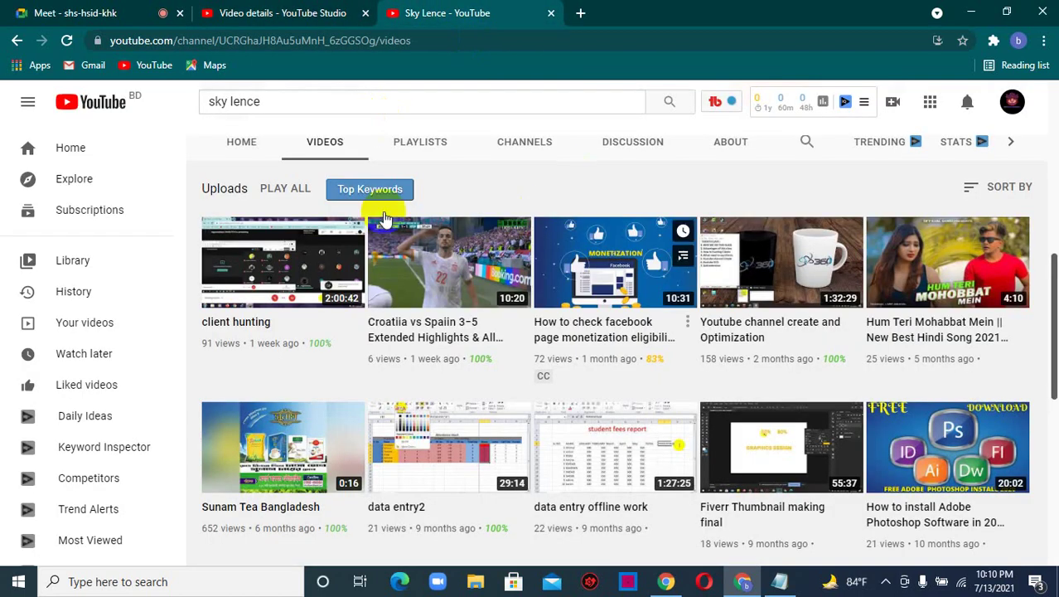
click(369, 101)
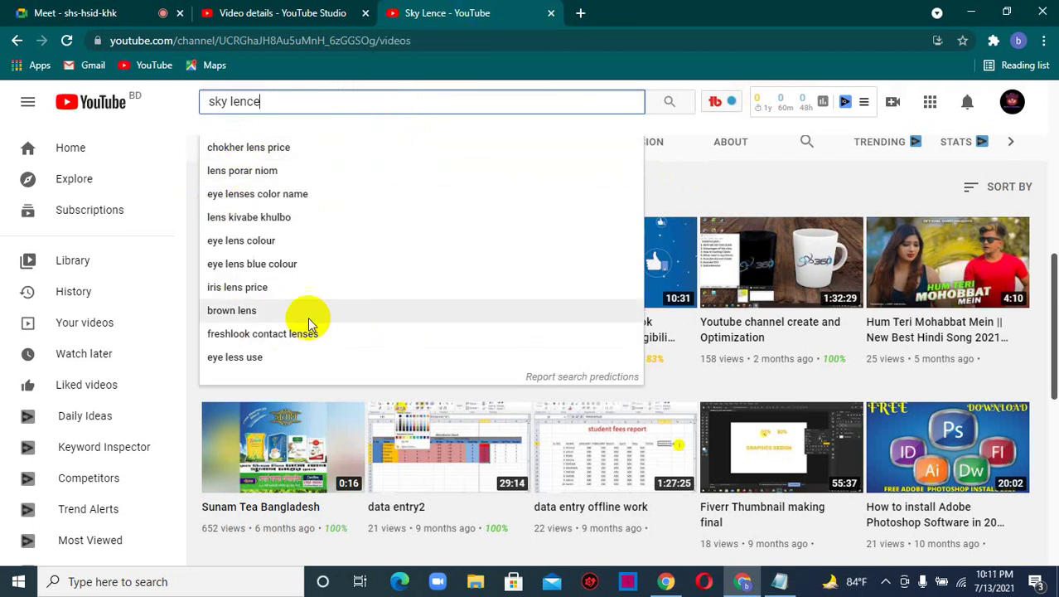
click(579, 14)
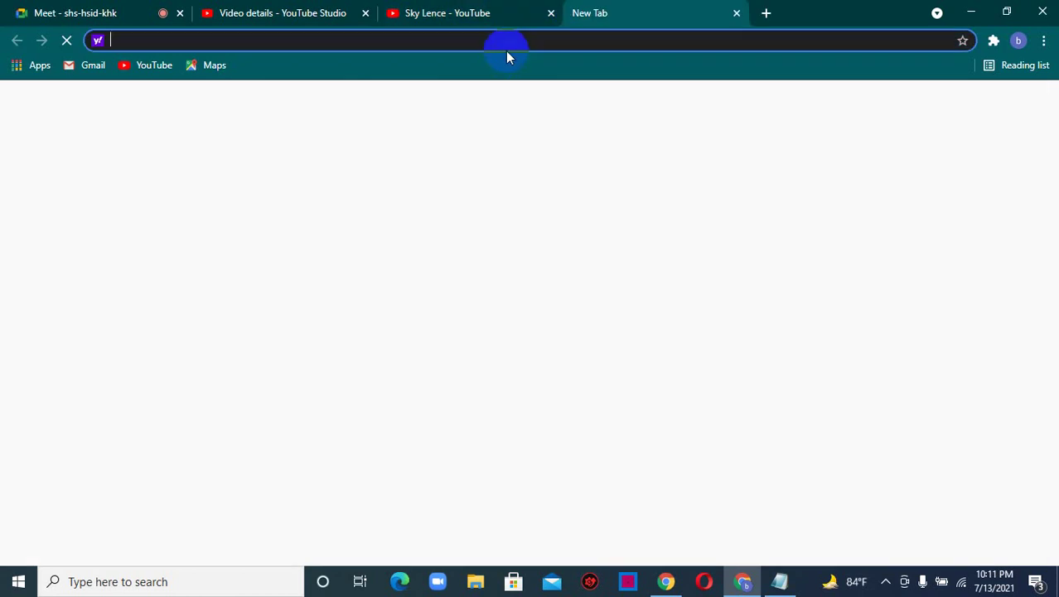
- Open google.com and search for 'eid goru'
text(goog)
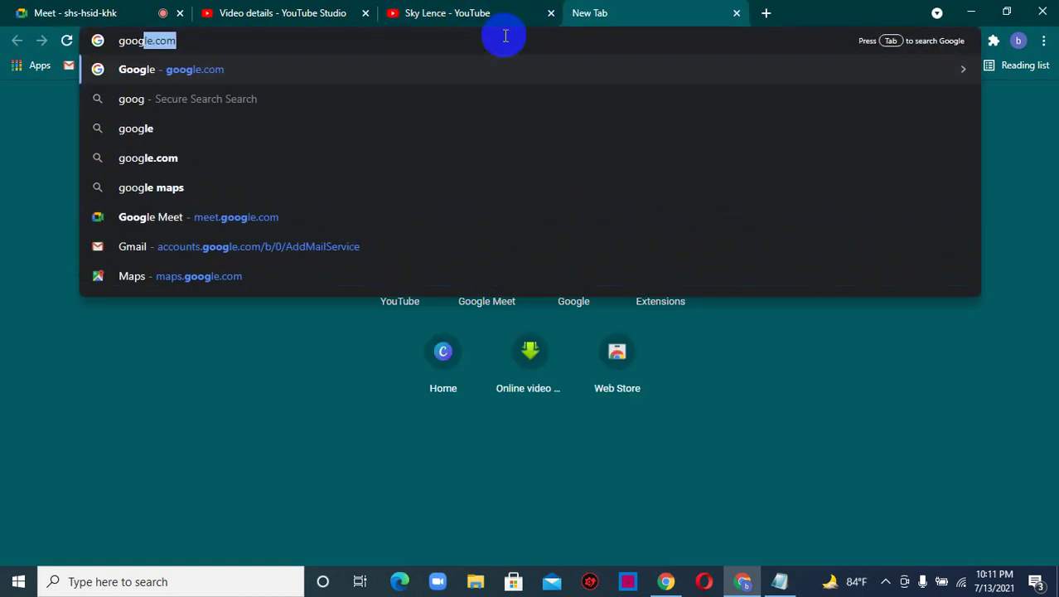
key(Return)
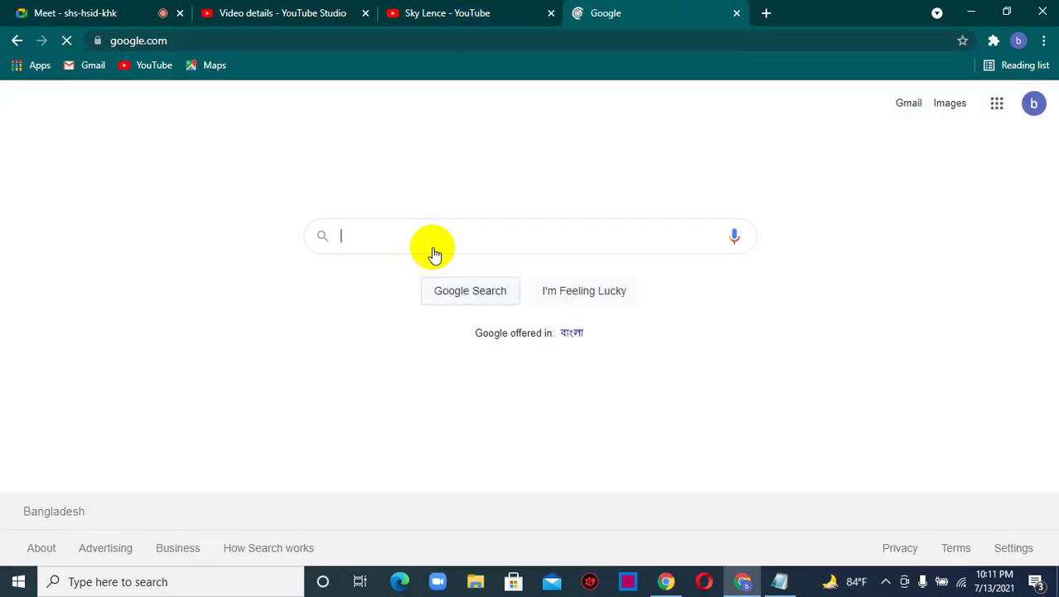
text(eid )
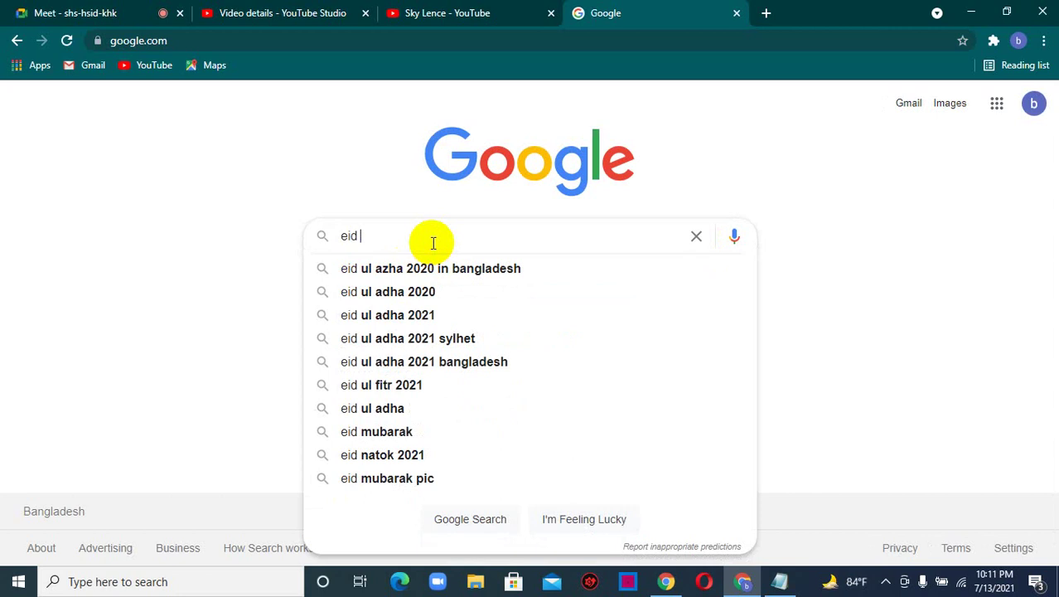
text(goru)
key(Return)
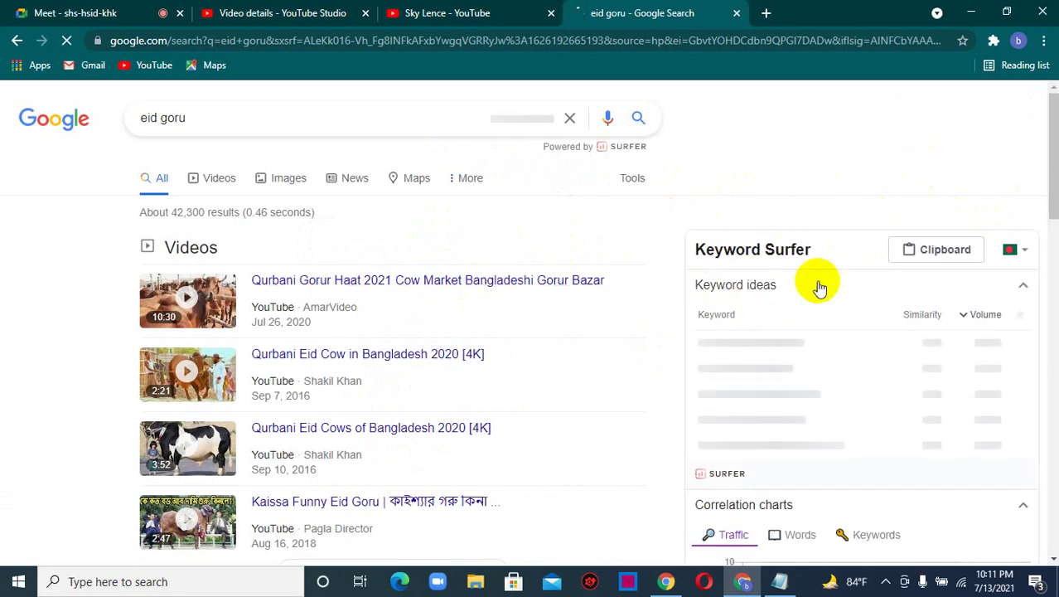
- Scroll to the Long-Tail Keywords panel's twelve suggestions, then switch to the Notepad notes
scroll(780, 278, down, 2)
scroll(721, 278, down, 3)
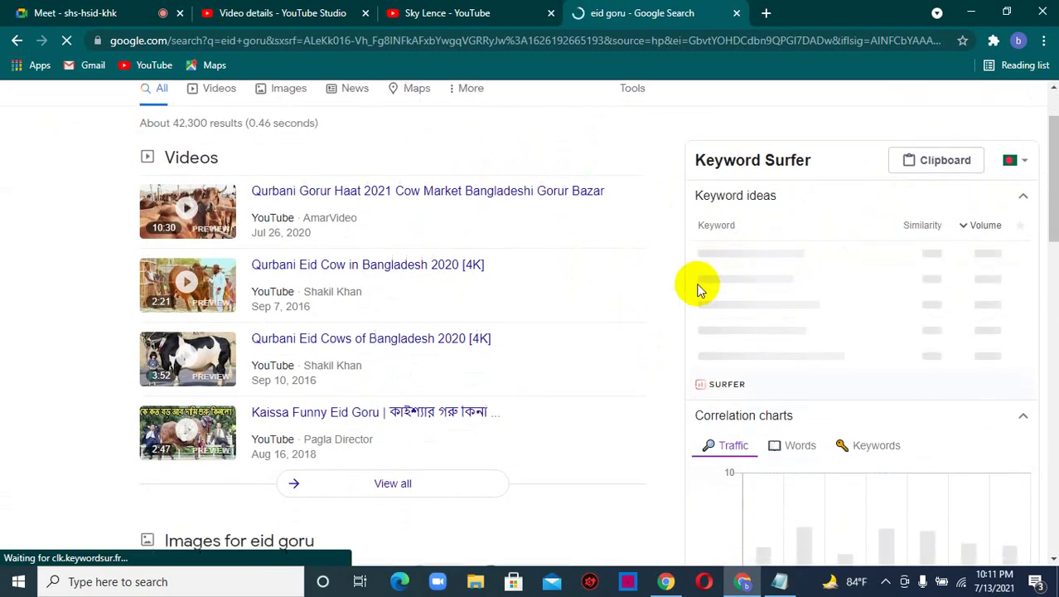
scroll(624, 379, up, 5)
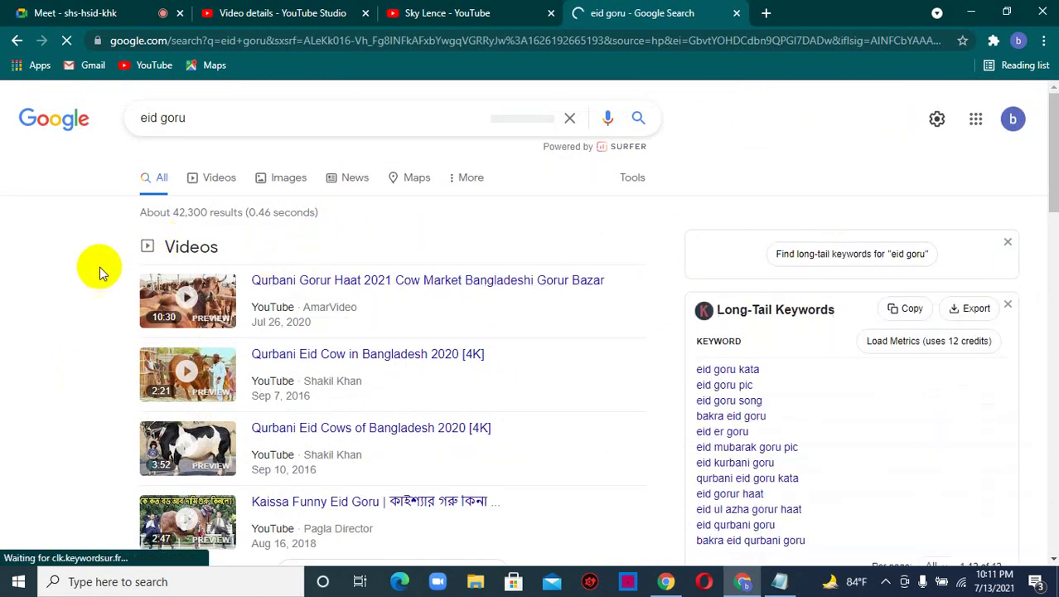
scroll(634, 257, down, 2)
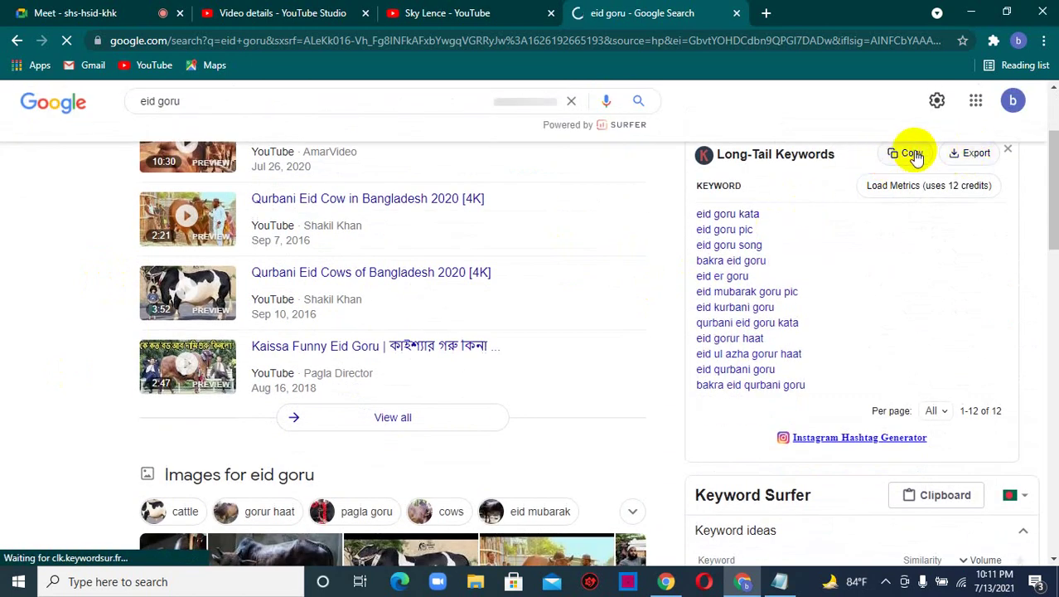
click(788, 582)
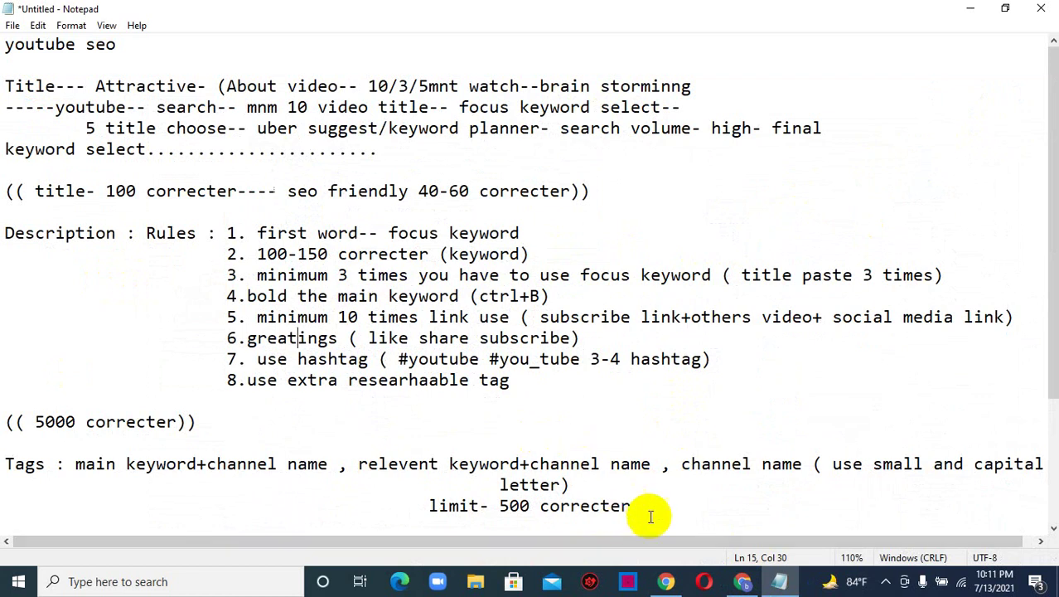
- Paste the copied eid goru keyword list on new lines below the SEO notes
click(650, 518)
key(Return)
key(Return)
key(Return)
key(Return)
key(Return)
key(Return)
key(Return)
key(Return)
key(Return)
key(Return)
key(Return)
key(Return)
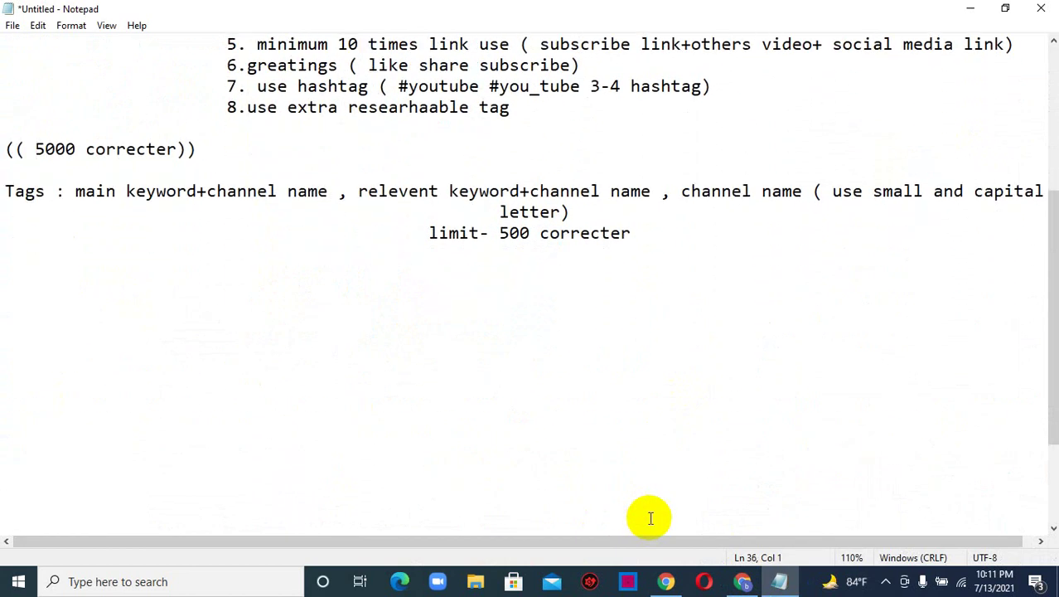
key(ctrl+v)
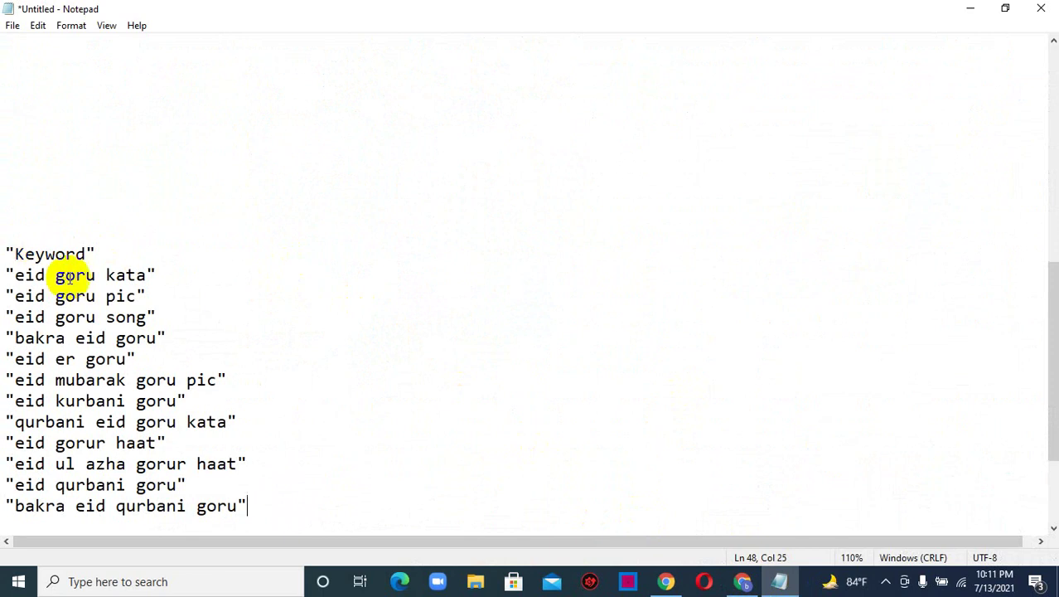
- Copy the pasted keyword list and return to the YouTube Studio video details
scroll(183, 319, down, 2)
drag(247, 379, 2, 131)
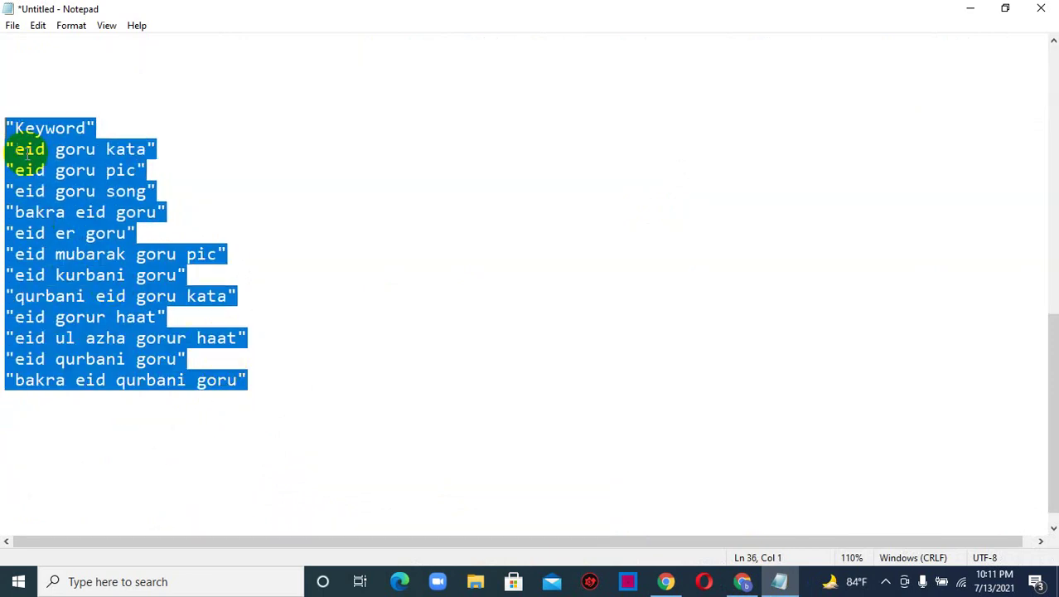
right_click(24, 152)
click(73, 203)
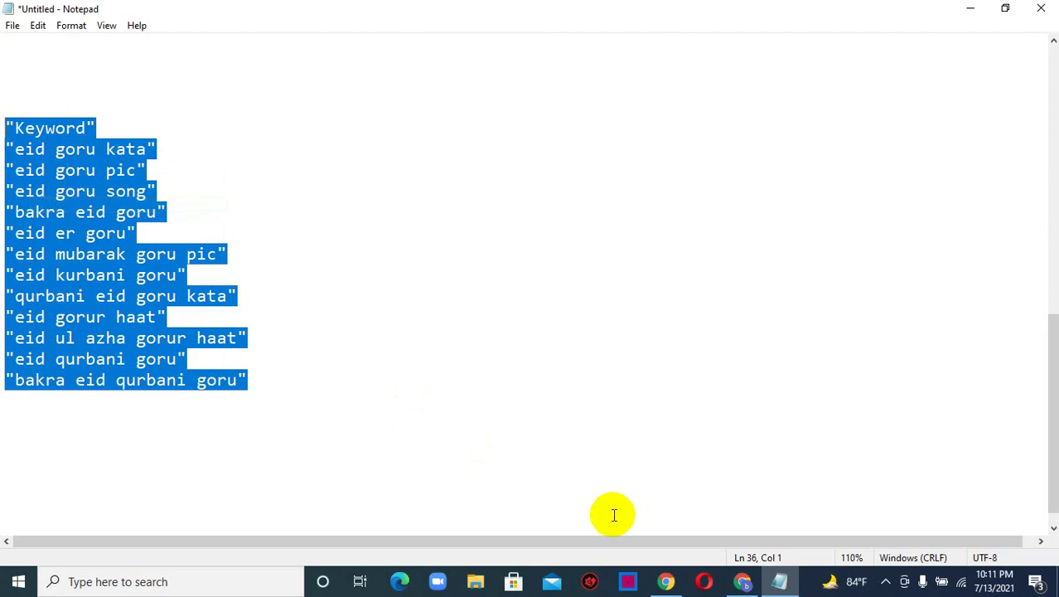
click(742, 581)
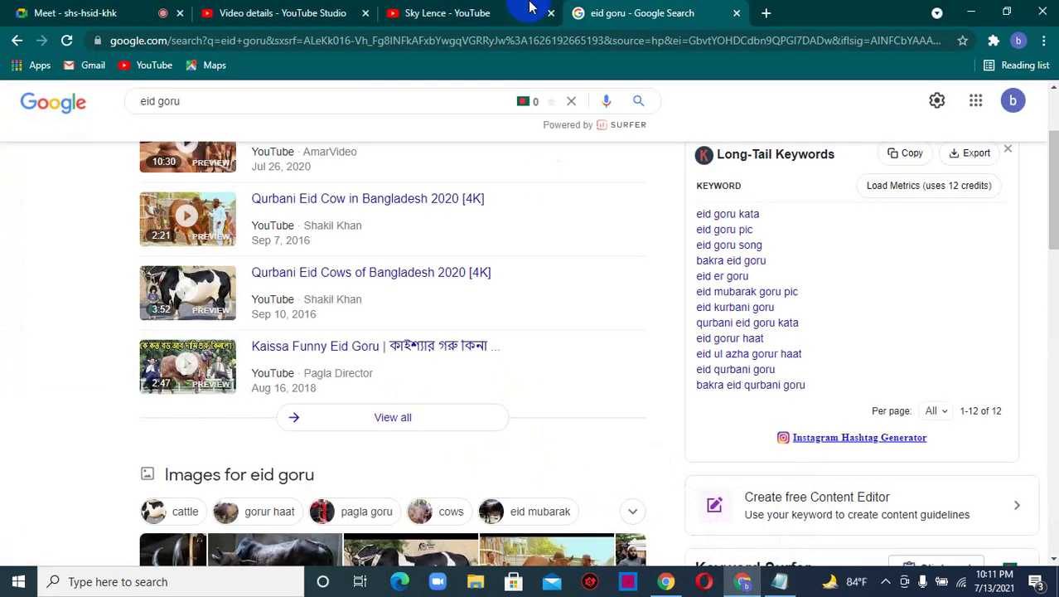
click(293, 11)
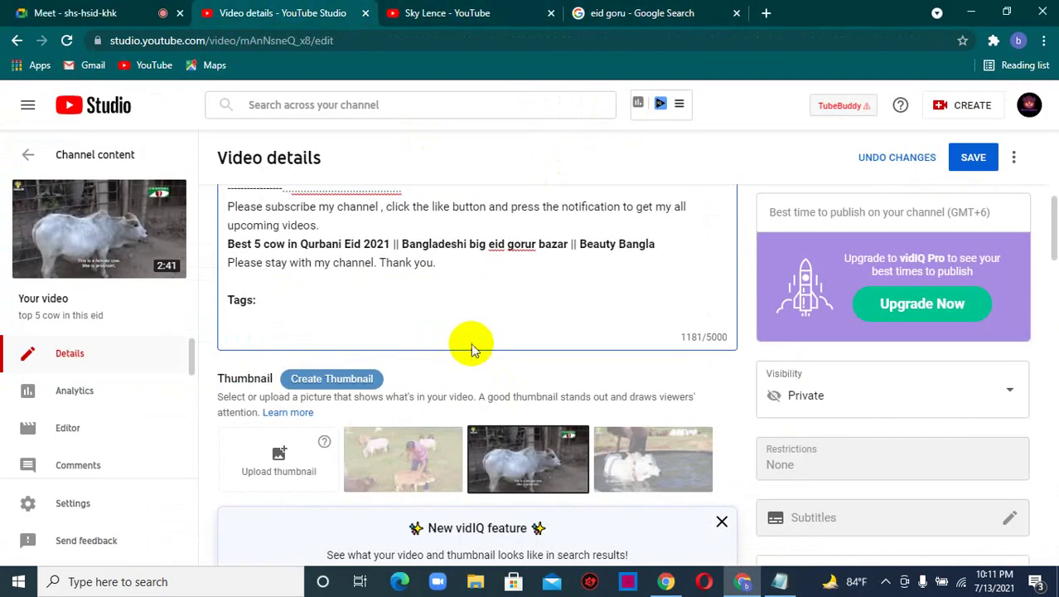
- Paste the keyword list on a new line under the description's Tags: heading
click(384, 310)
key(Return)
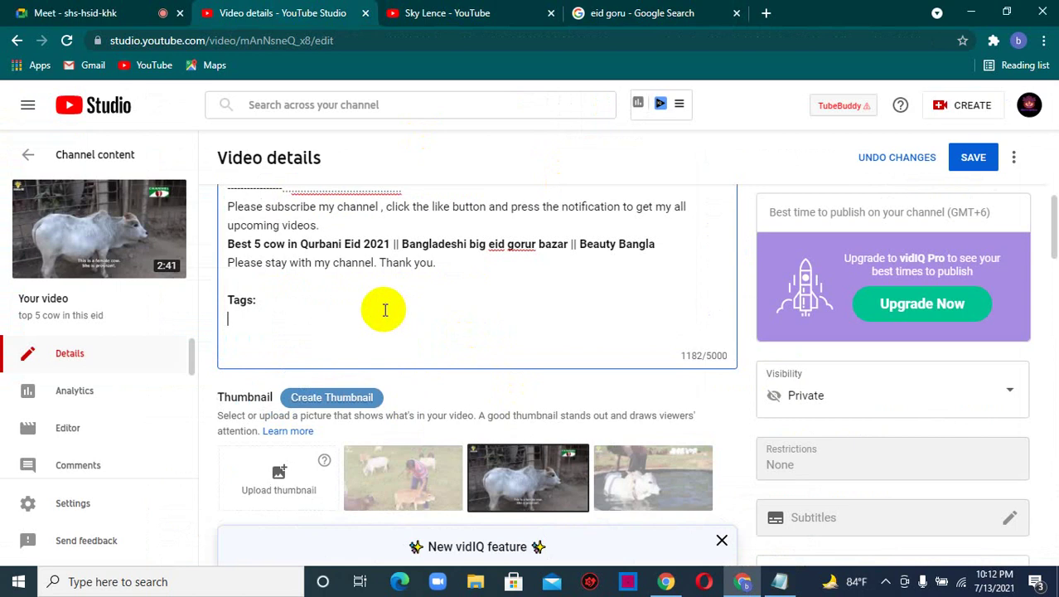
key(ctrl+v)
- Replace the Google query 'eid goru' with 'eid hat bazar' and run the search
click(609, 10)
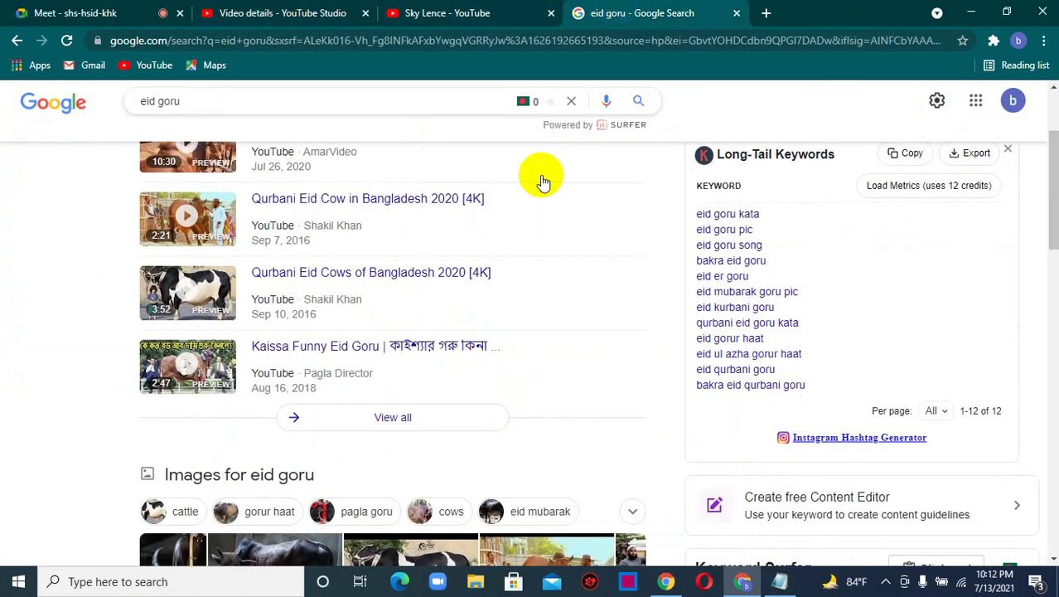
scroll(781, 389, down, 2)
scroll(781, 389, down, 10)
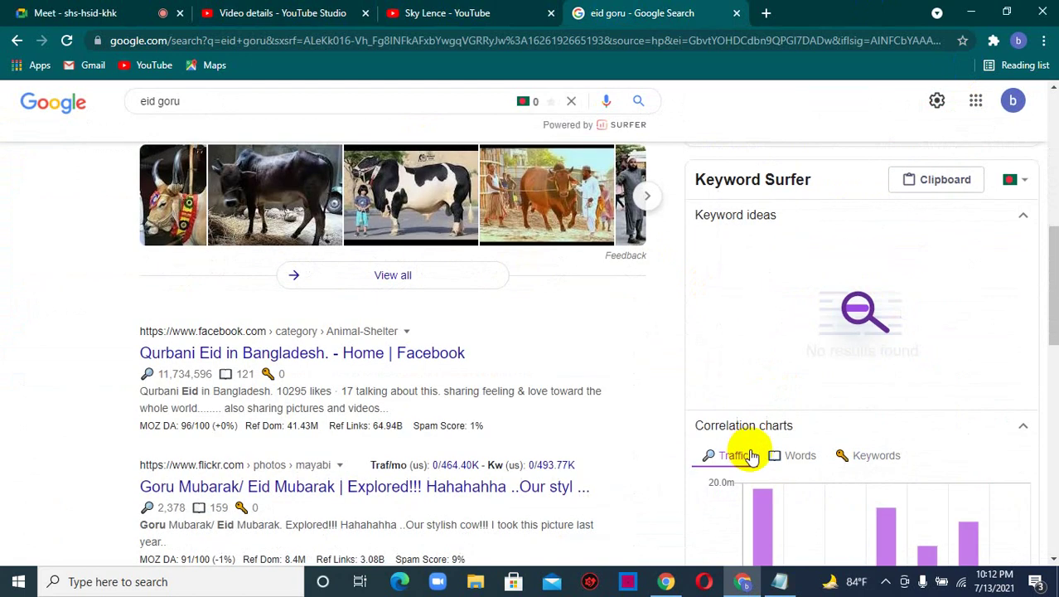
scroll(758, 460, up, 12)
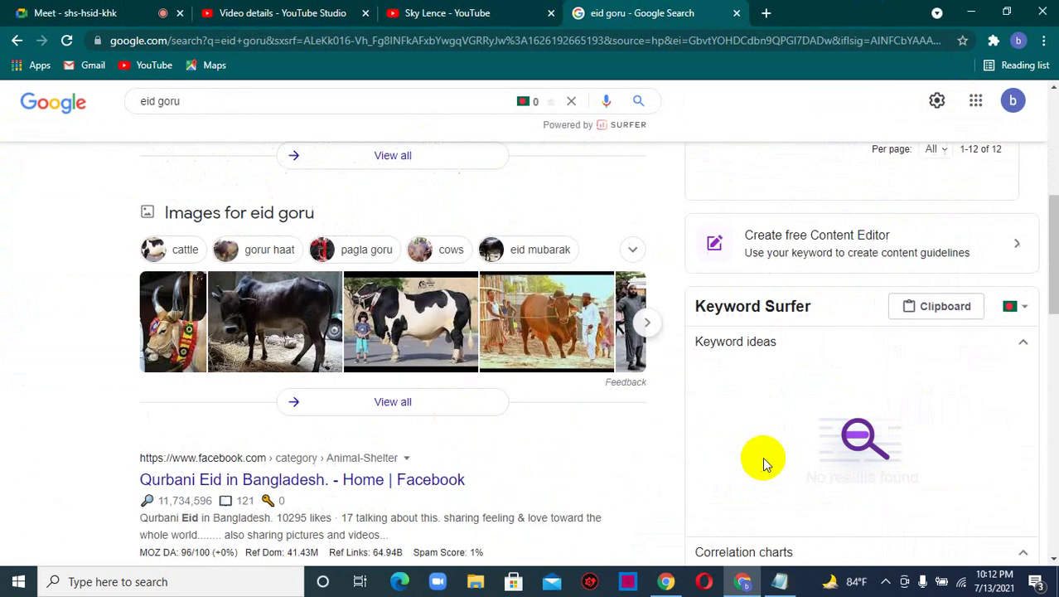
click(208, 119)
key(BackSpace)
key(BackSpace)
key(BackSpace)
key(BackSpace)
key(BackSpace)
key(BackSpace)
key(BackSpace)
key(BackSpace)
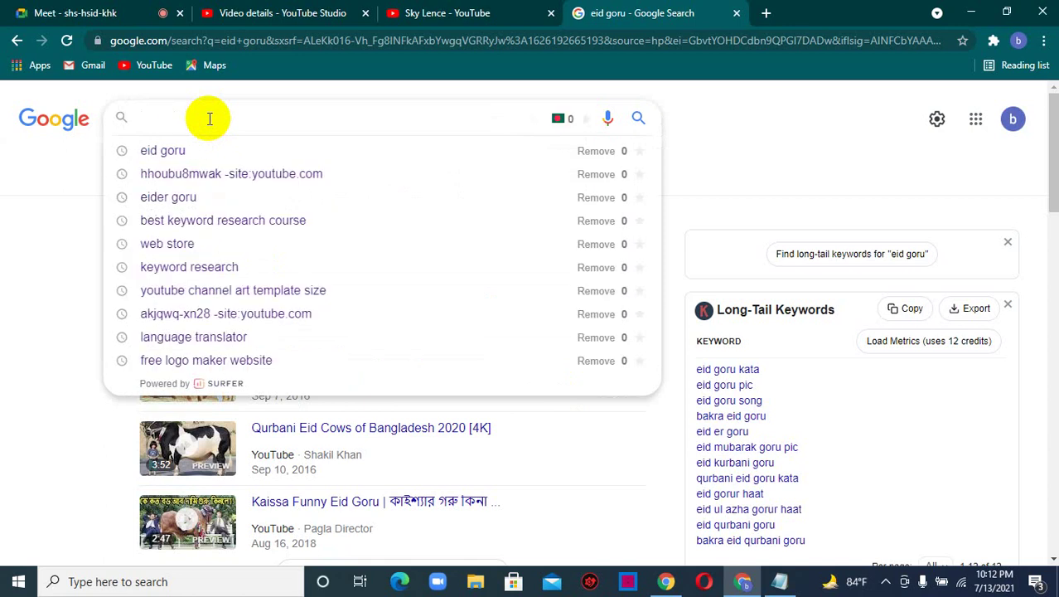
text(eid ha)
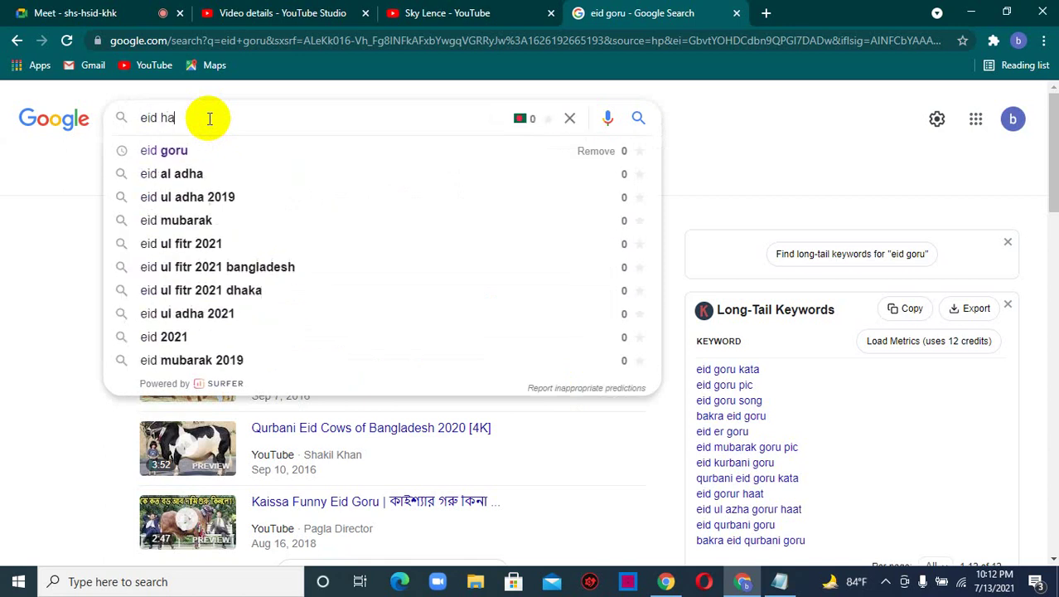
text(t ba)
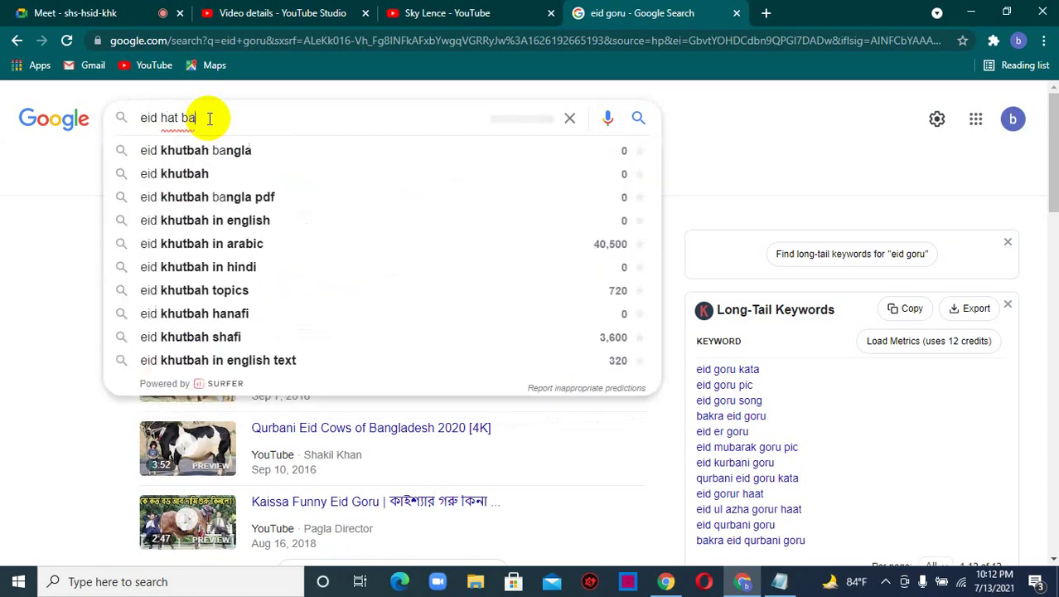
text(za)
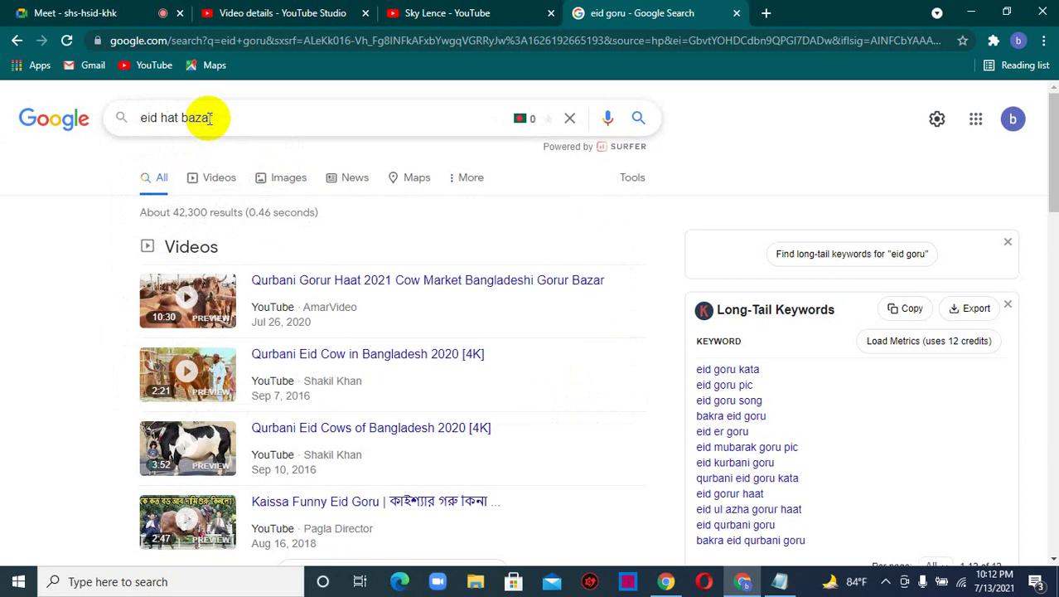
text(r)
key(Return)
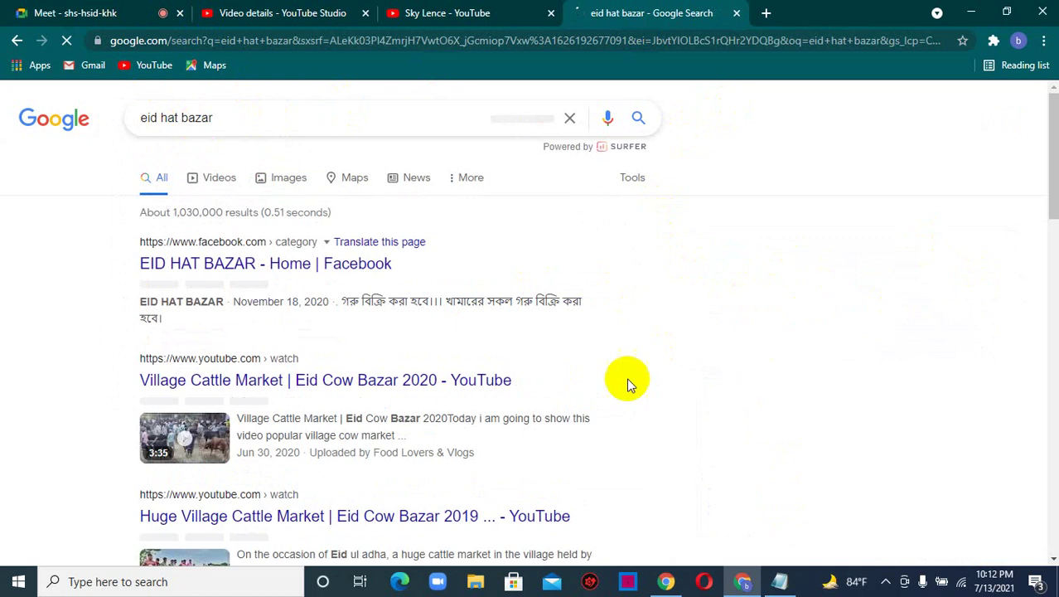
- Review the eid hat bazar related keywords, then return to editing the YouTube Studio description
scroll(935, 241, down, 5)
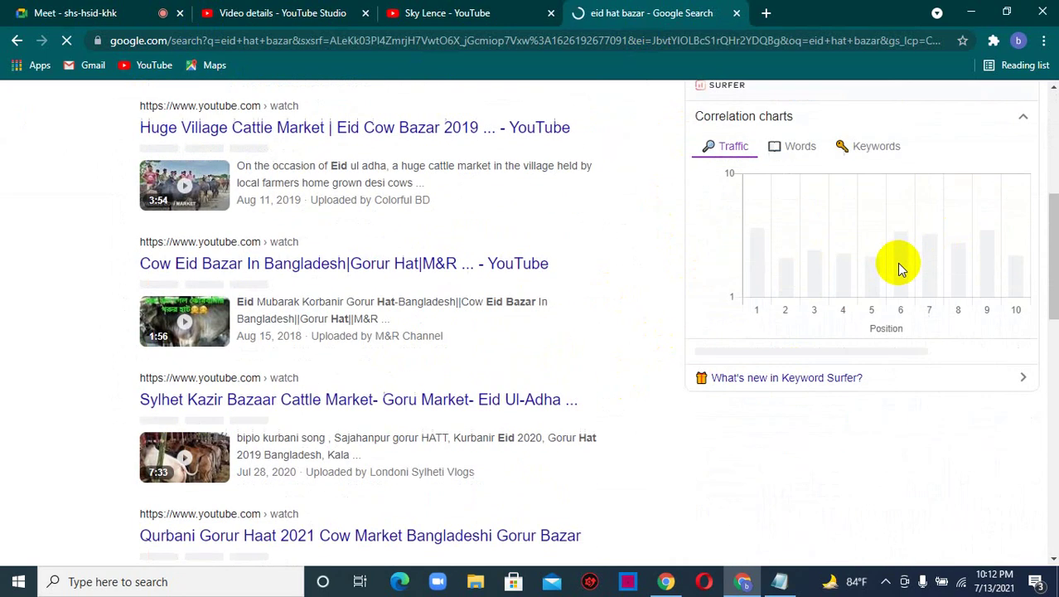
scroll(902, 269, down, 2)
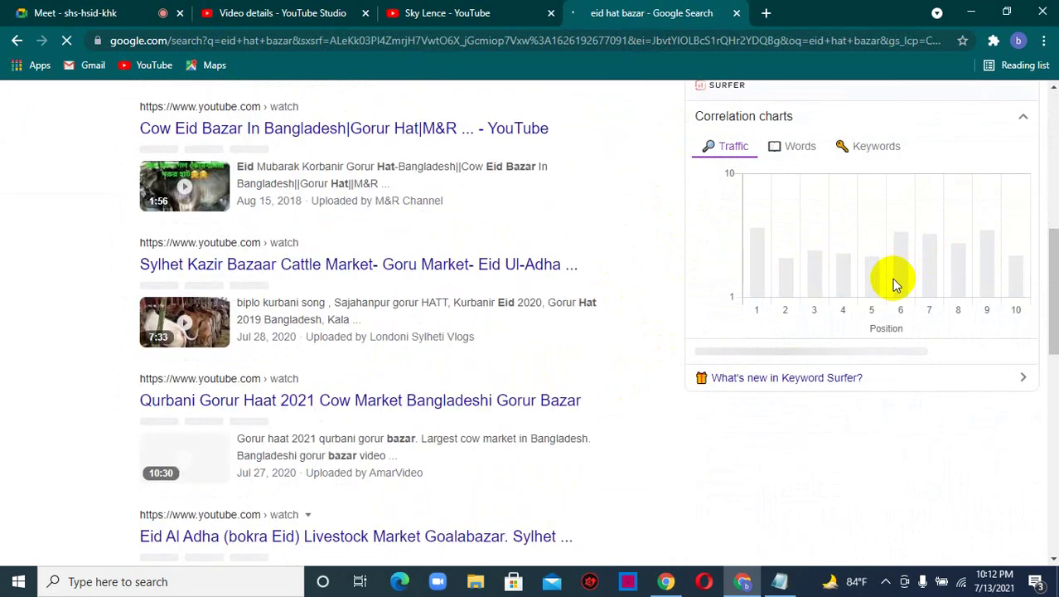
scroll(892, 278, up, 7)
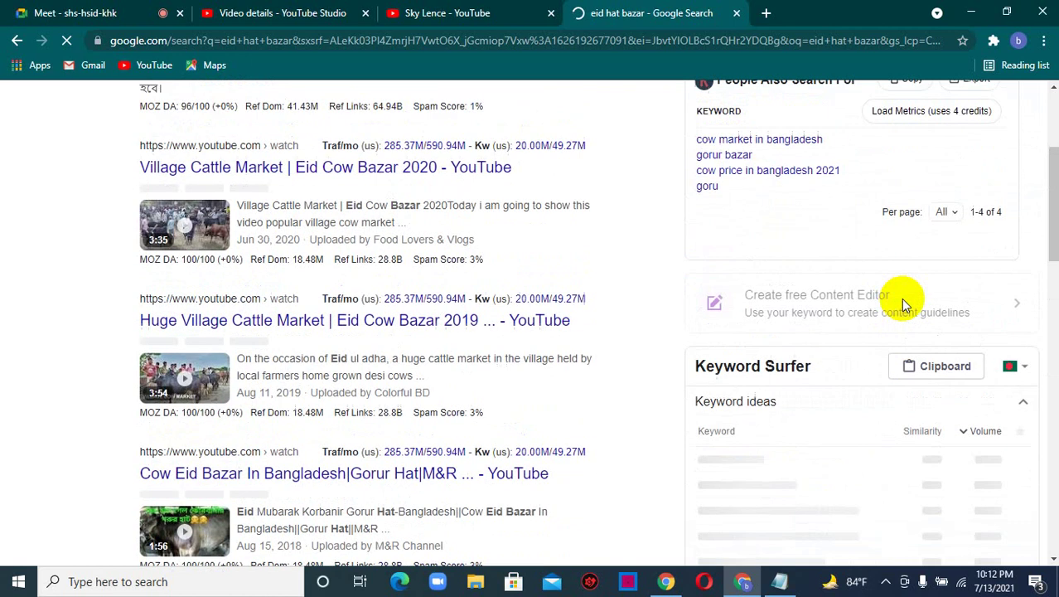
scroll(901, 297, up, 3)
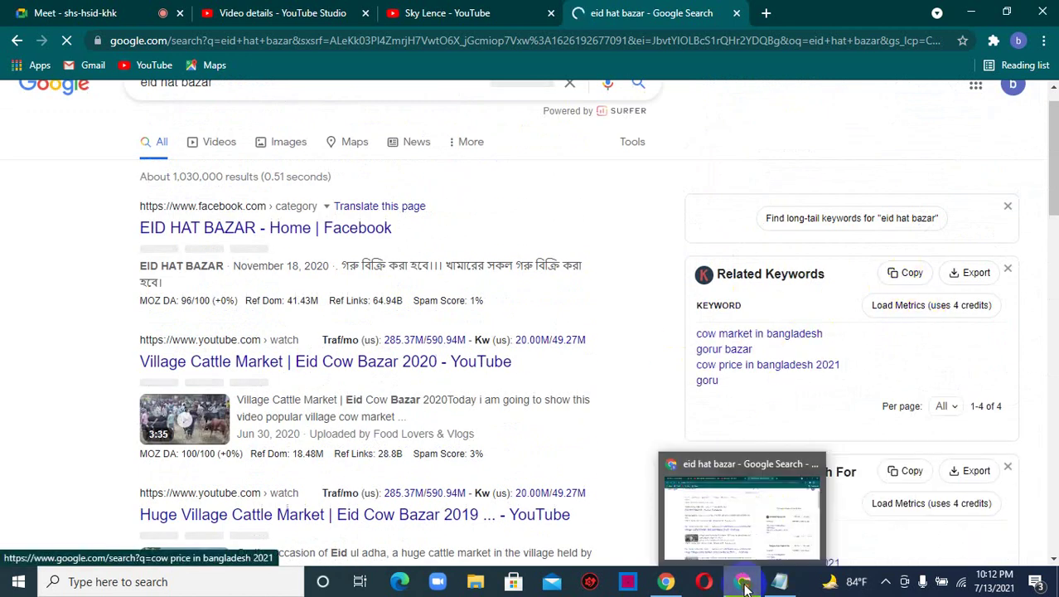
click(743, 580)
click(970, 10)
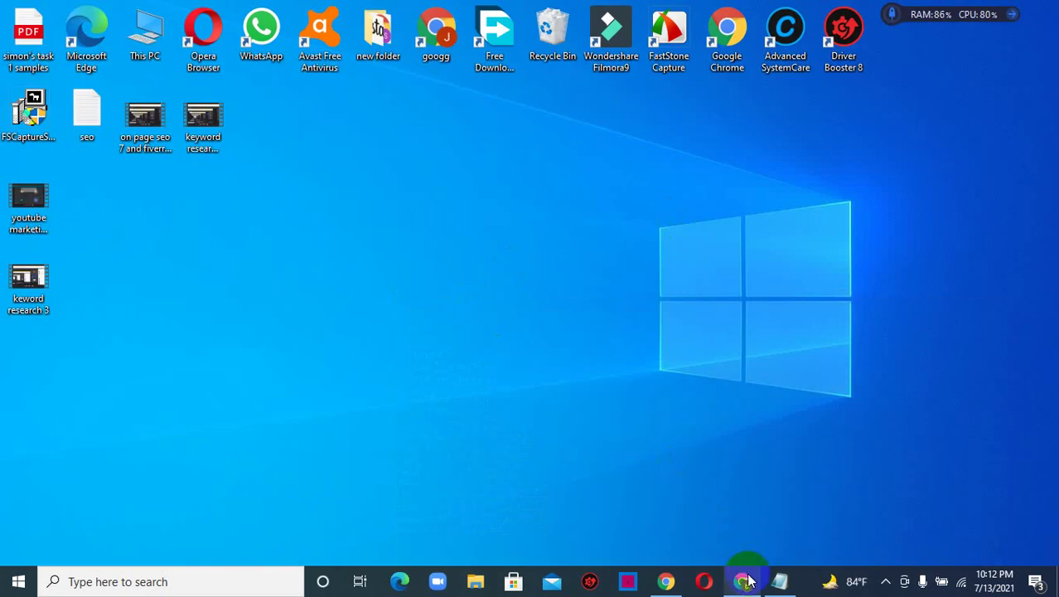
mouse_move(743, 578)
click(748, 525)
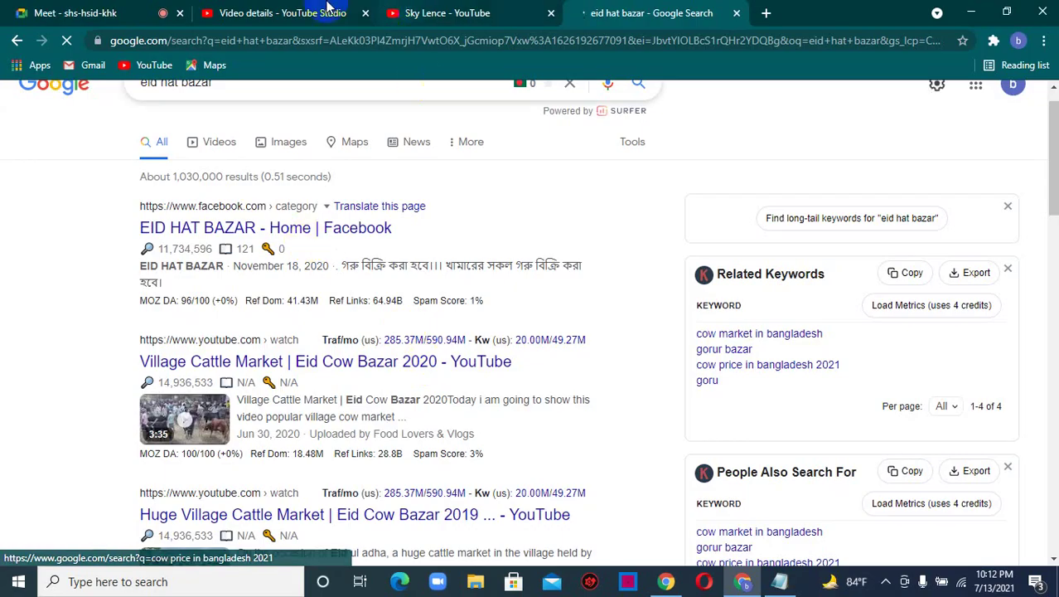
click(308, 8)
click(380, 480)
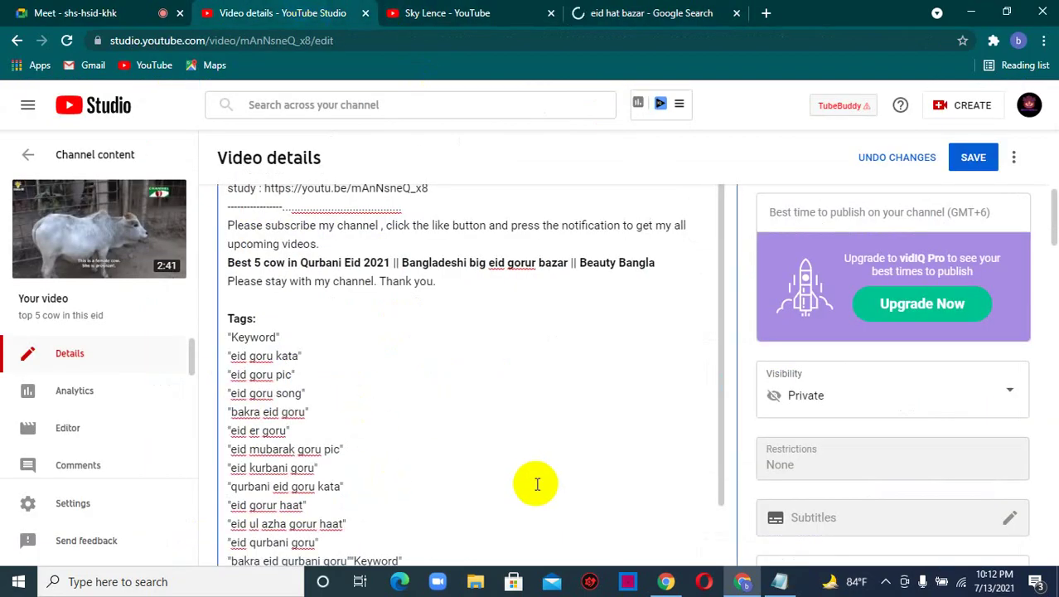
scroll(474, 466, down, 10)
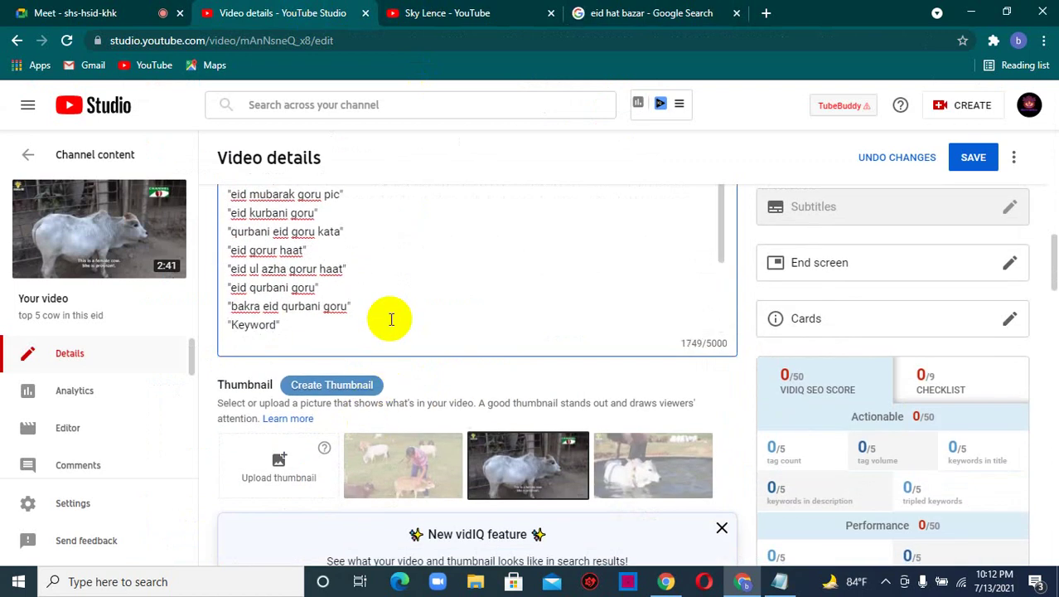
- Delete the leftover 'Keyword' line from the description's tag list and check the remaining tags
scroll(391, 320, down, 1)
drag(285, 242, 378, 267)
scroll(381, 267, up, 4)
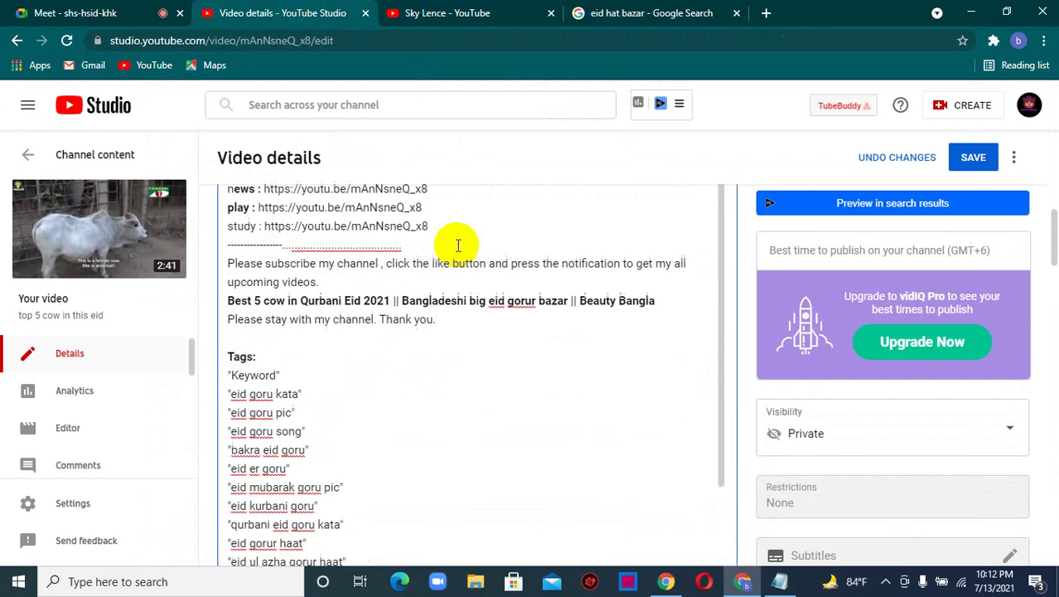
scroll(454, 244, down, 2)
scroll(282, 225, up, 2)
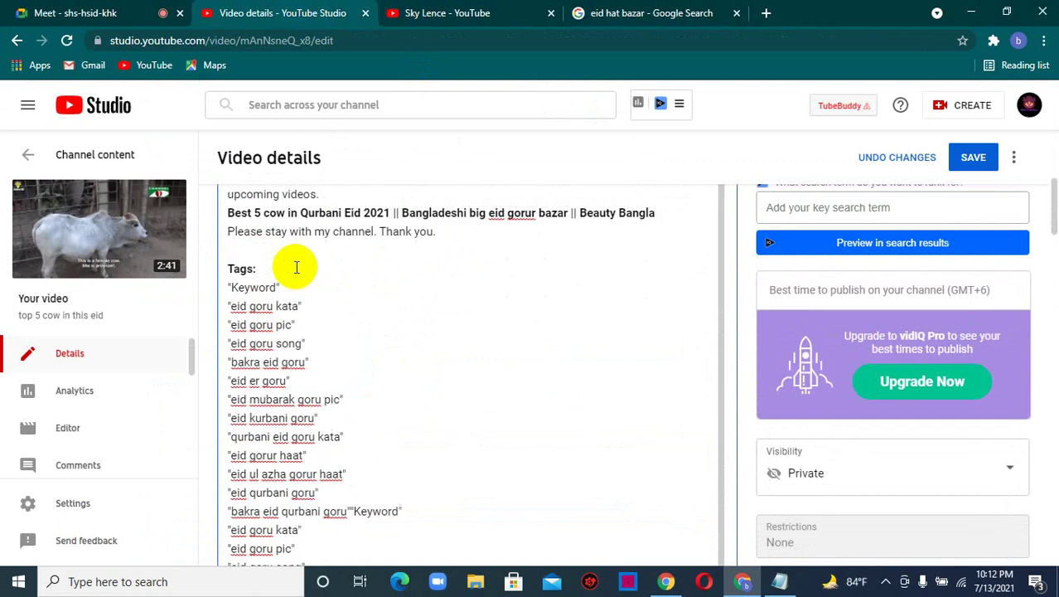
drag(280, 337, 233, 337)
key(BackSpace)
scroll(551, 360, down, 10)
scroll(554, 364, down, 4)
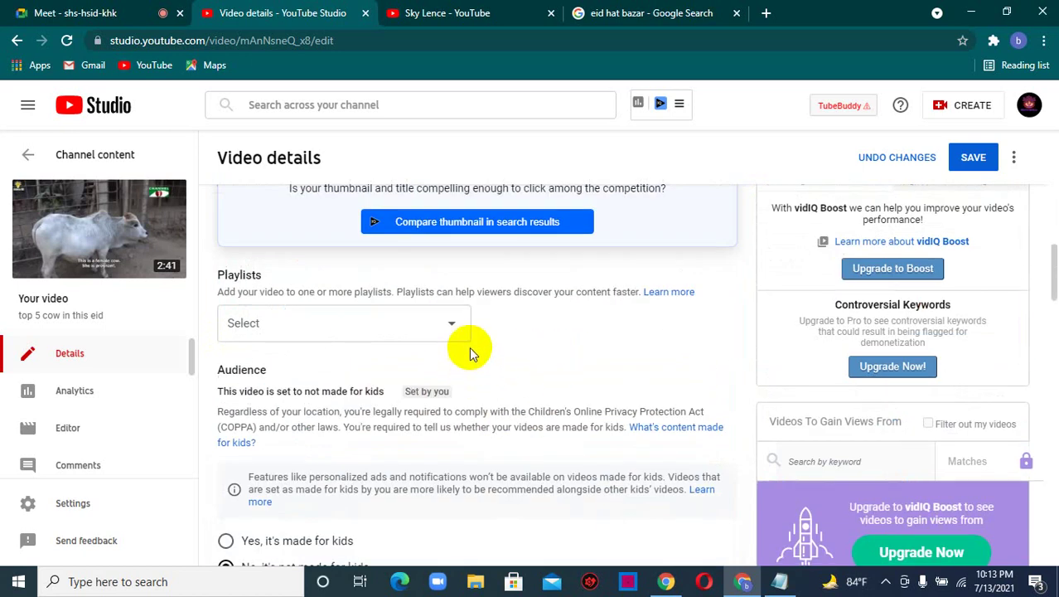
scroll(469, 365, up, 5)
scroll(473, 327, down, 1)
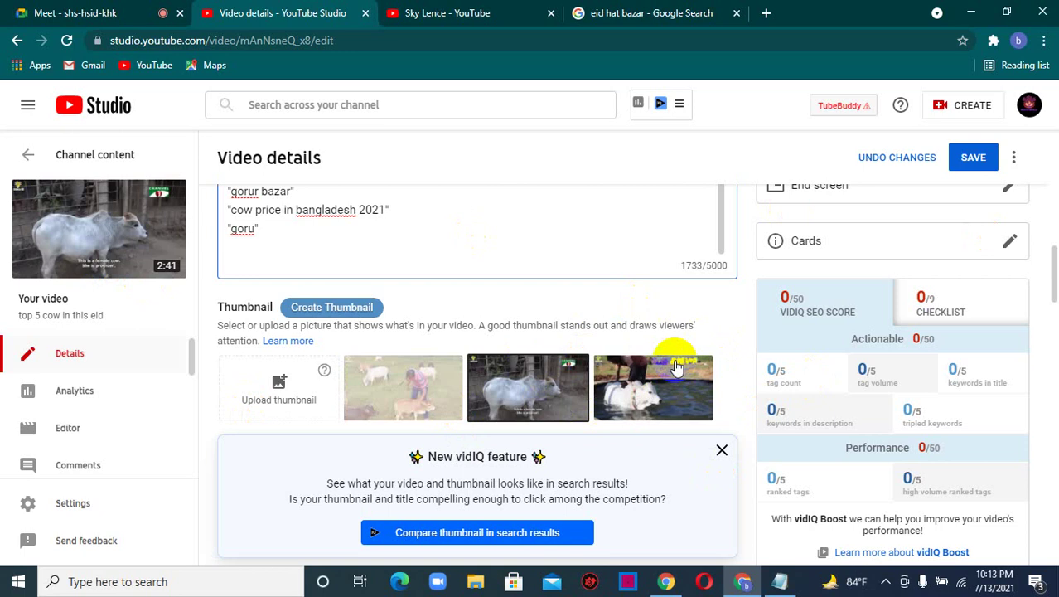
- Set the thumbnail to the first auto-generated frame, showing a child among small animals
click(559, 396)
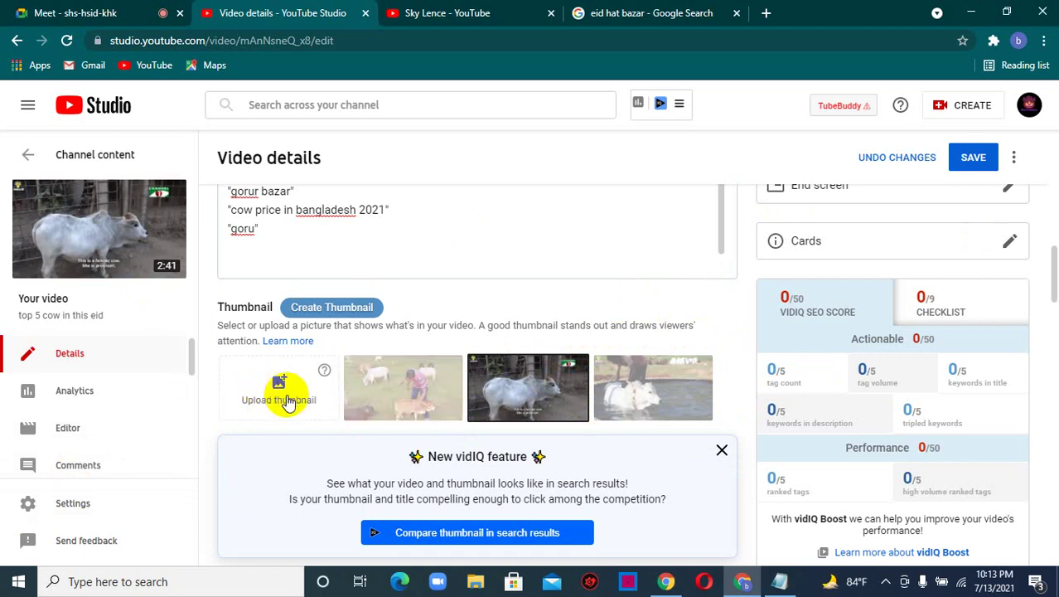
click(392, 402)
scroll(298, 354, down, 3)
scroll(300, 355, down, 1)
scroll(303, 357, up, 3)
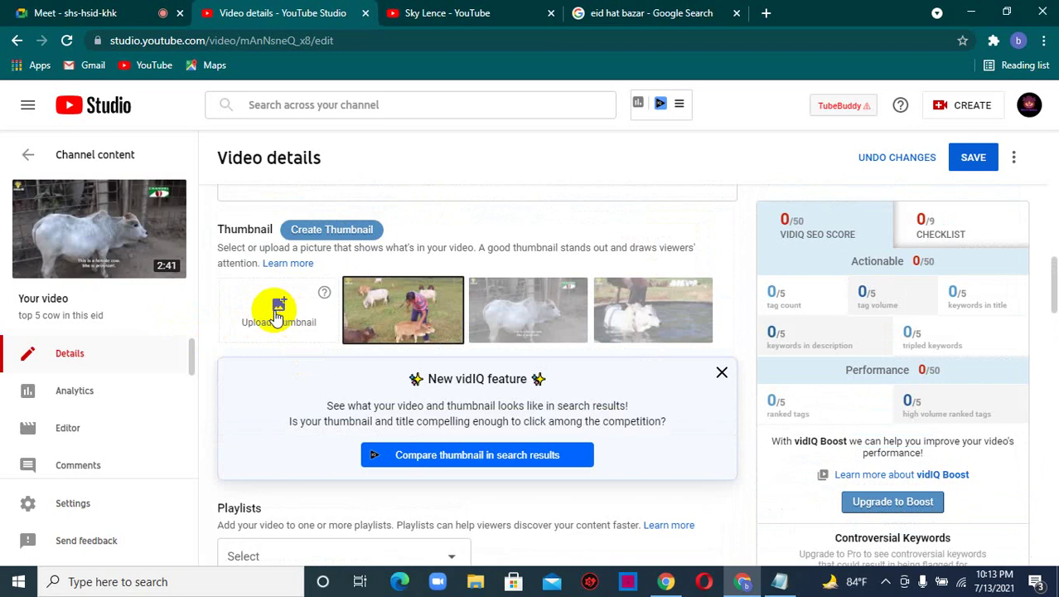
- Attempt a custom thumbnail upload and close the phone-verification prompt
click(278, 315)
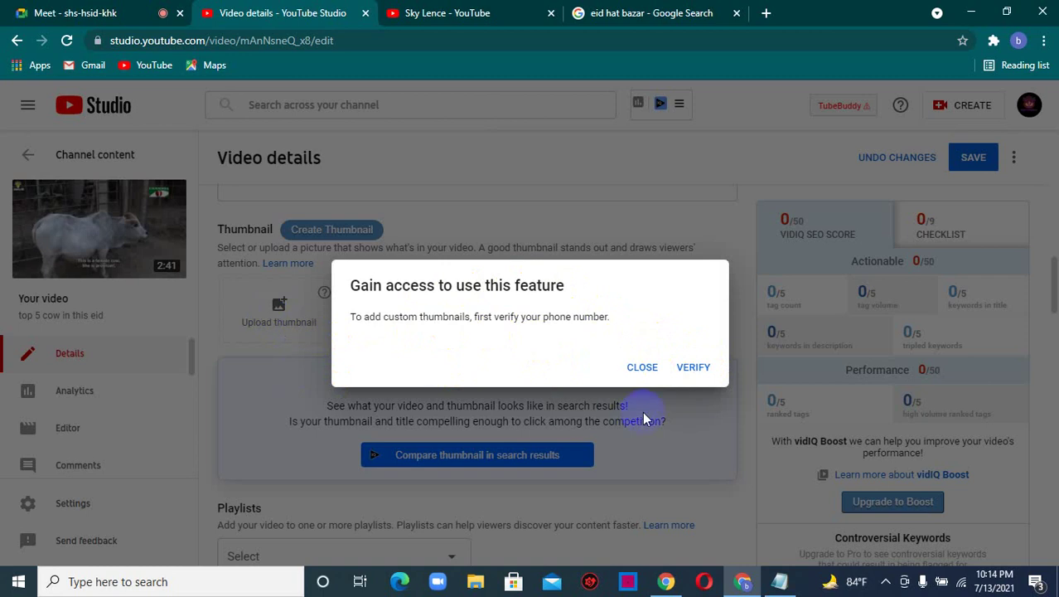
click(642, 367)
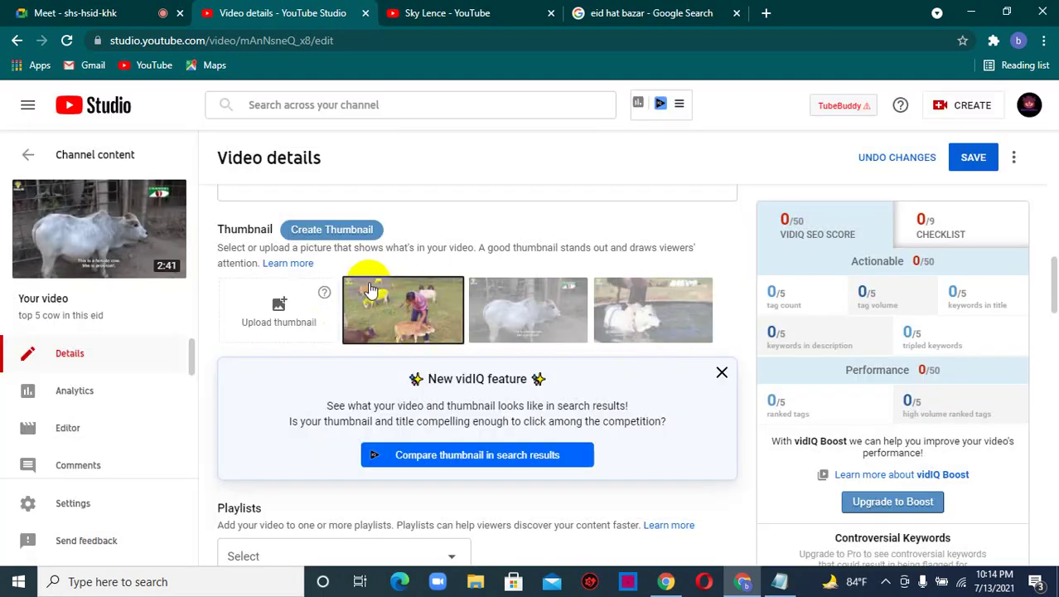
scroll(370, 290, down, 4)
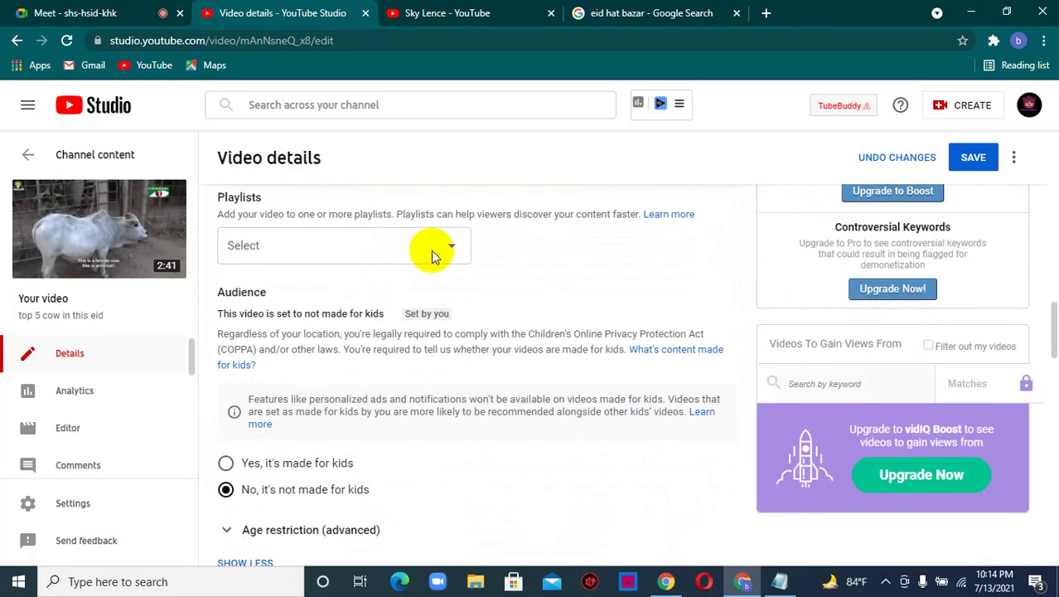
- Create a 'bangla scenery' playlist and add the video to it
click(433, 255)
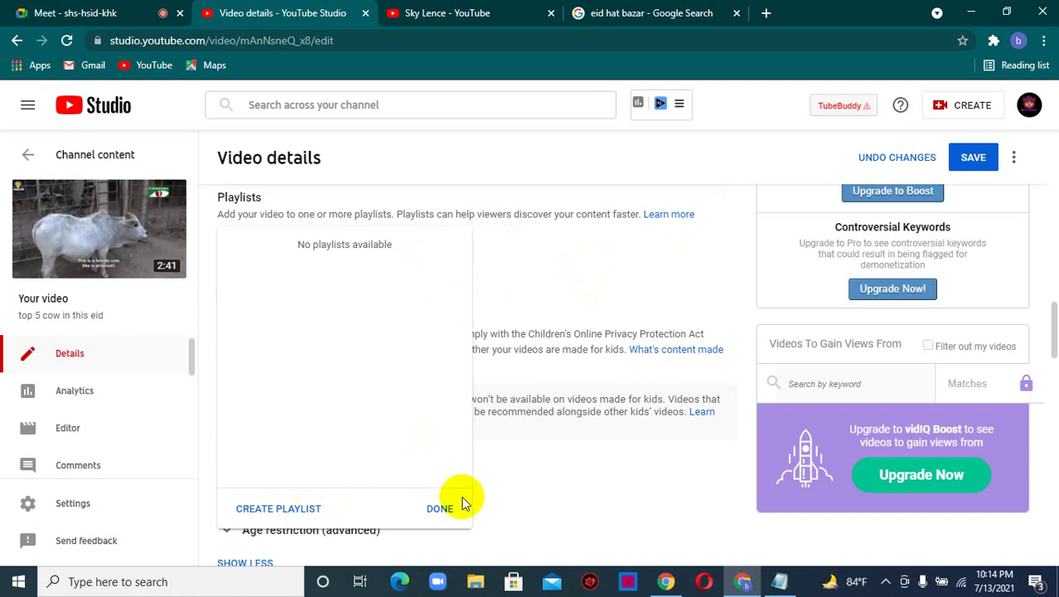
click(440, 508)
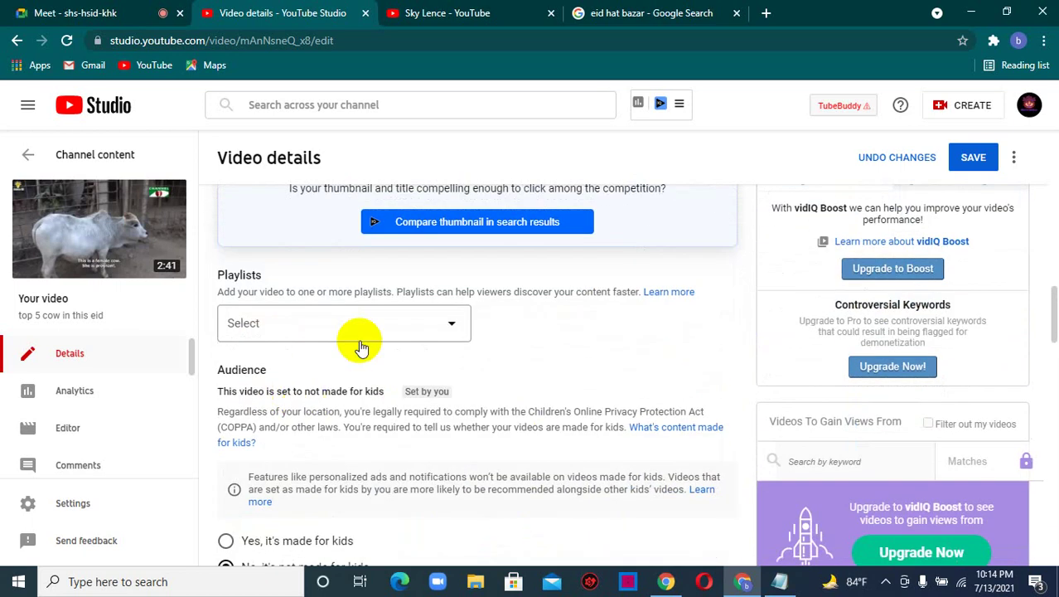
click(427, 325)
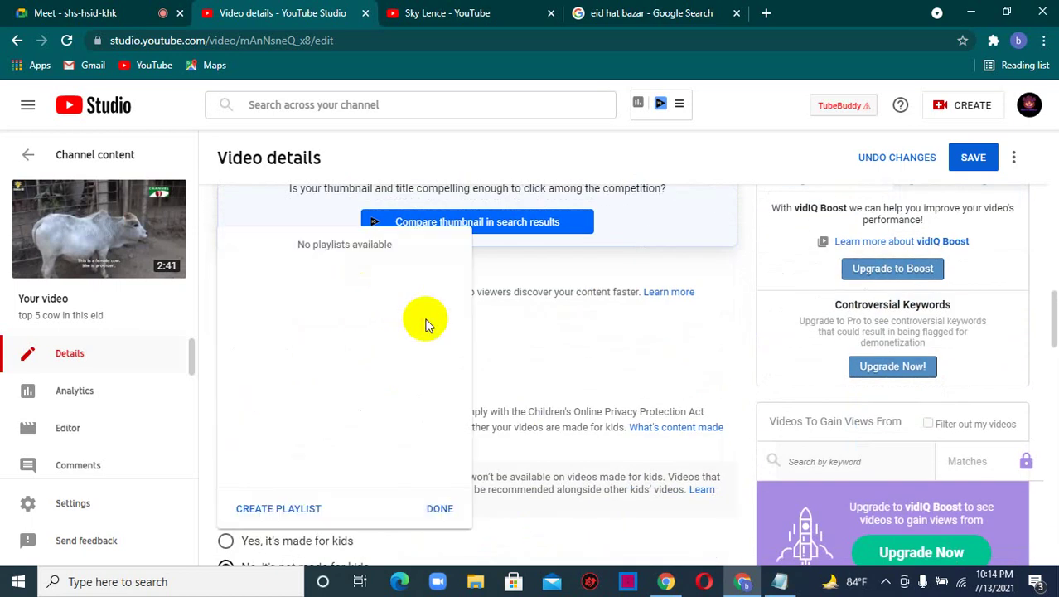
click(286, 508)
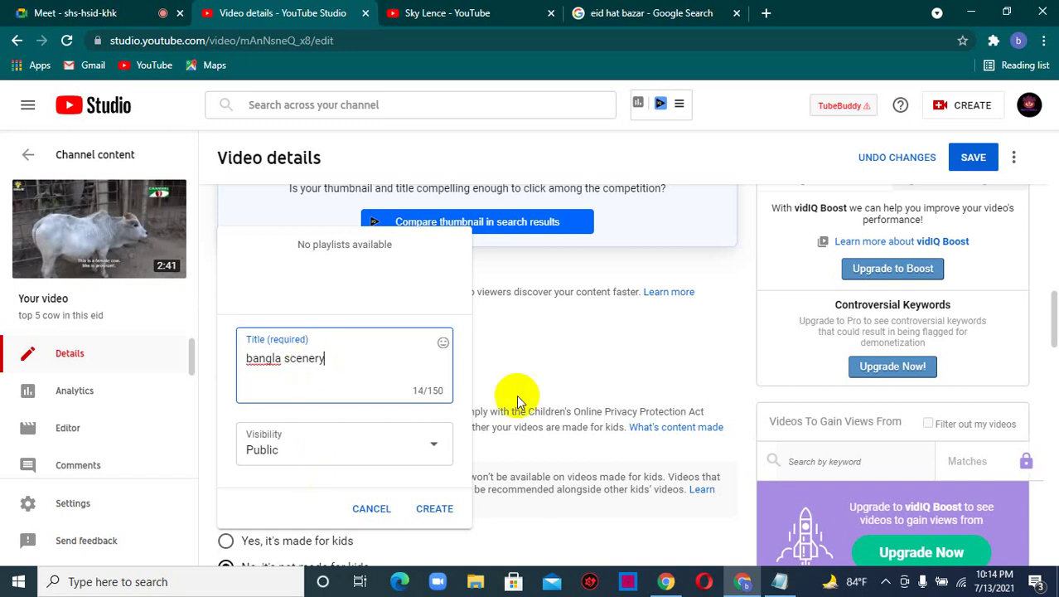
click(430, 508)
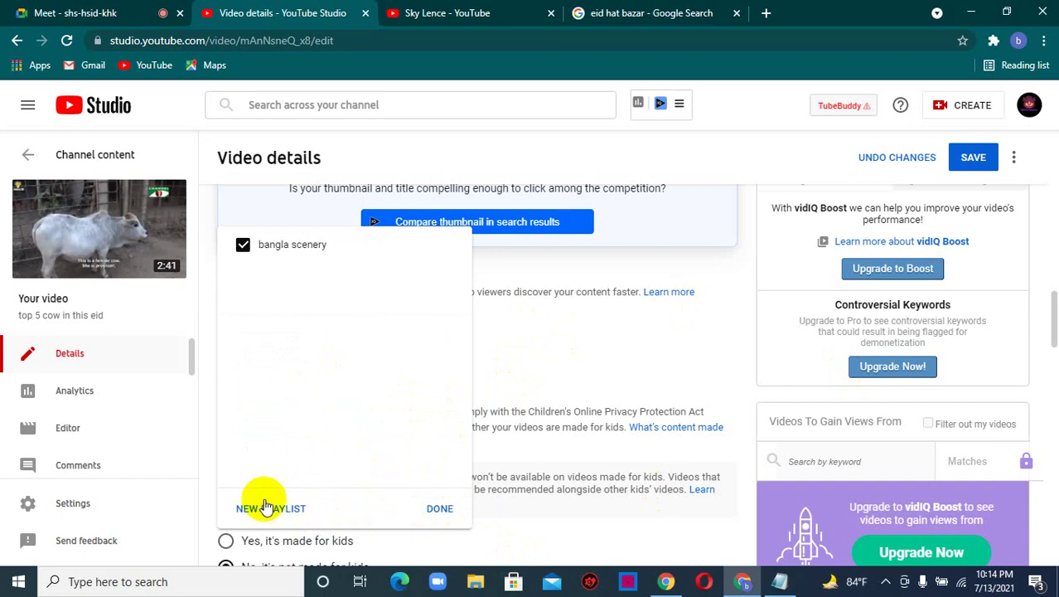
click(438, 508)
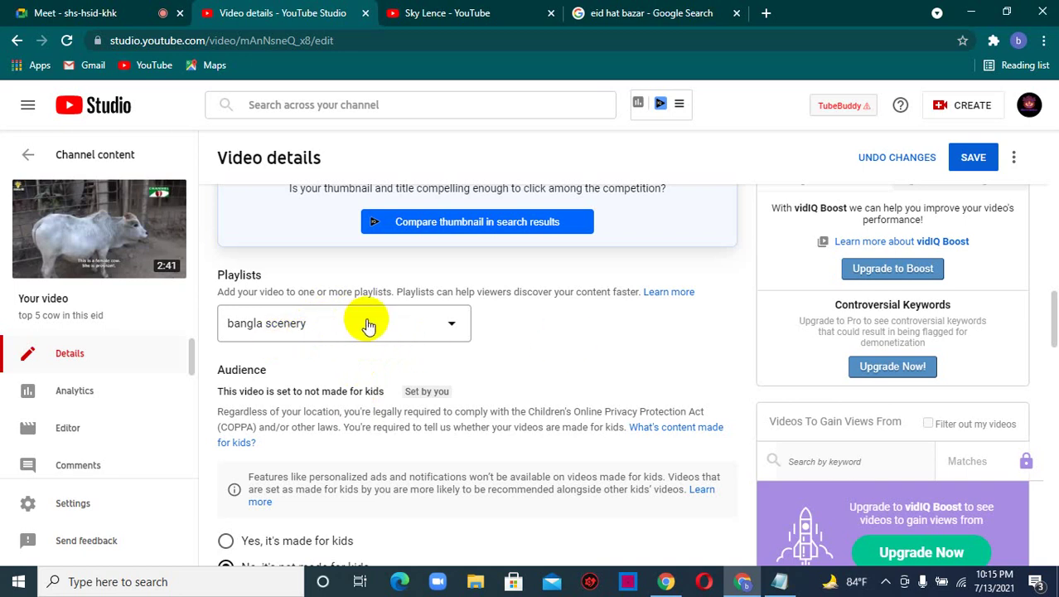
- Create a new 'Study' playlist from the video's Playlists dropdown
click(372, 325)
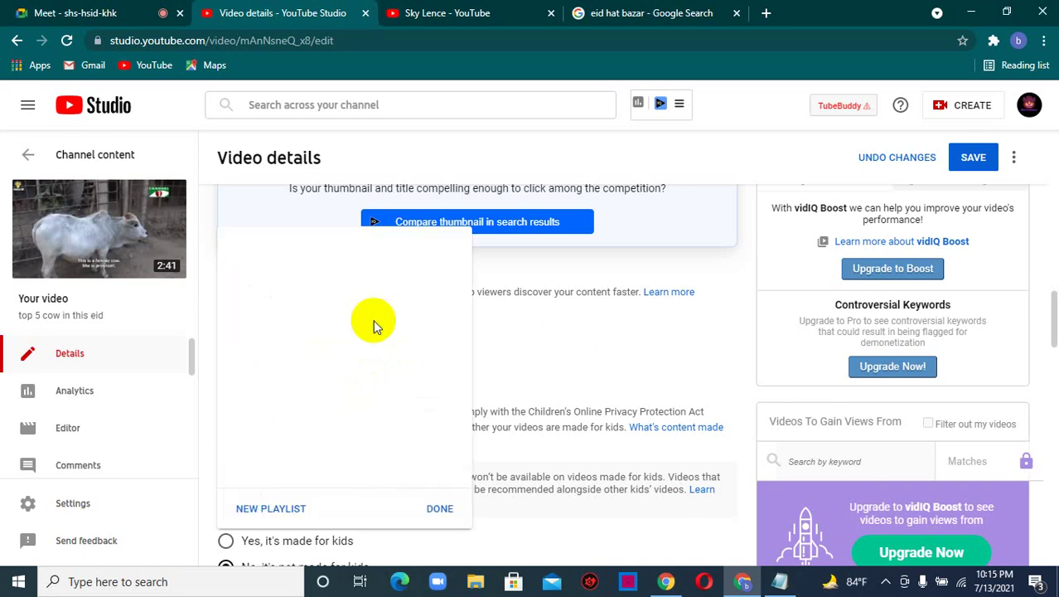
click(261, 508)
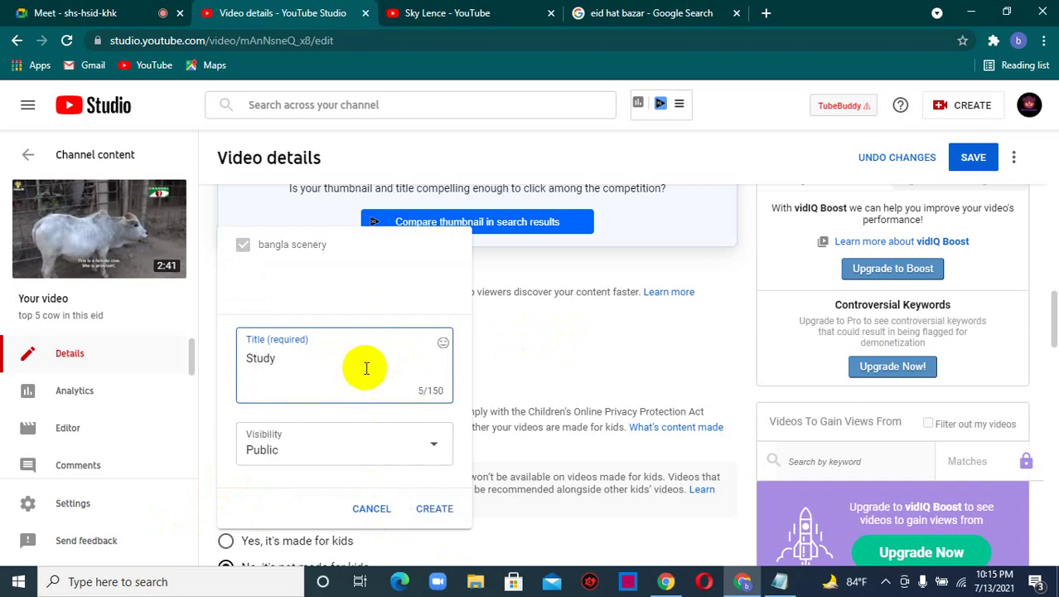
click(436, 511)
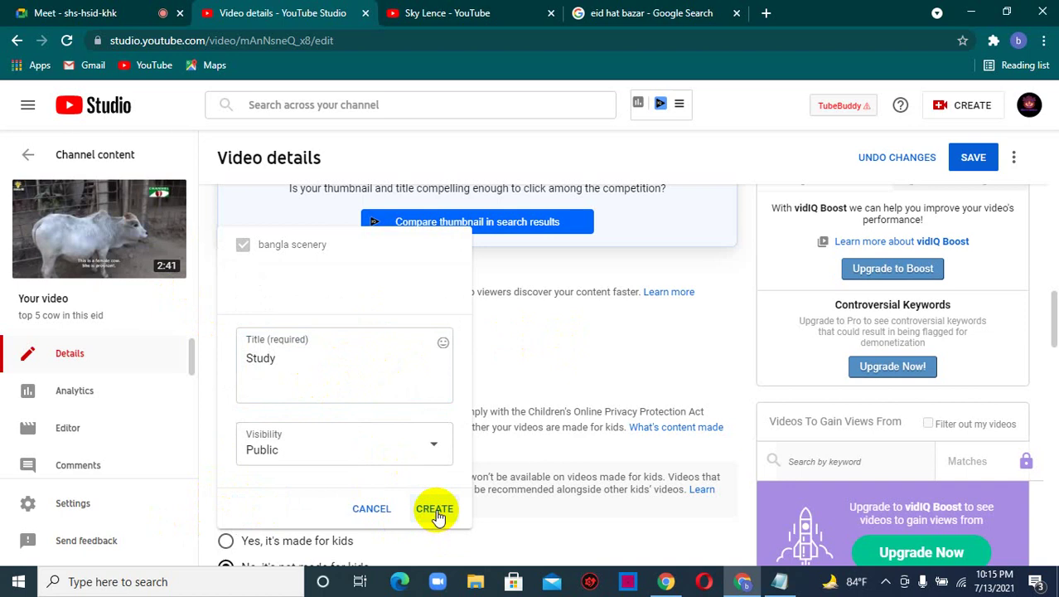
click(435, 509)
- Uncheck Study so the video stays only in bangla scenery
click(321, 330)
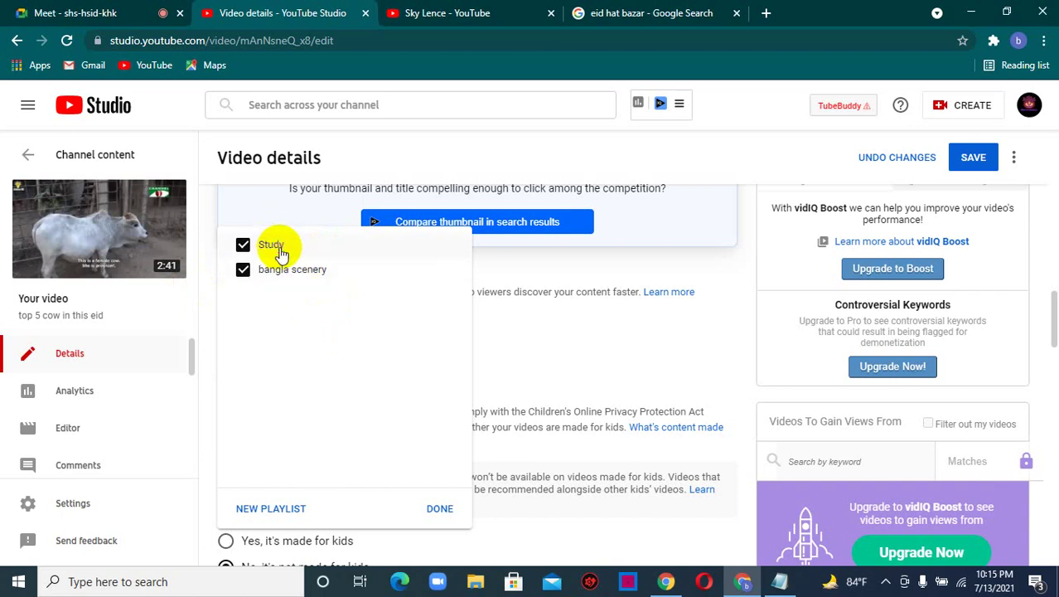
click(278, 247)
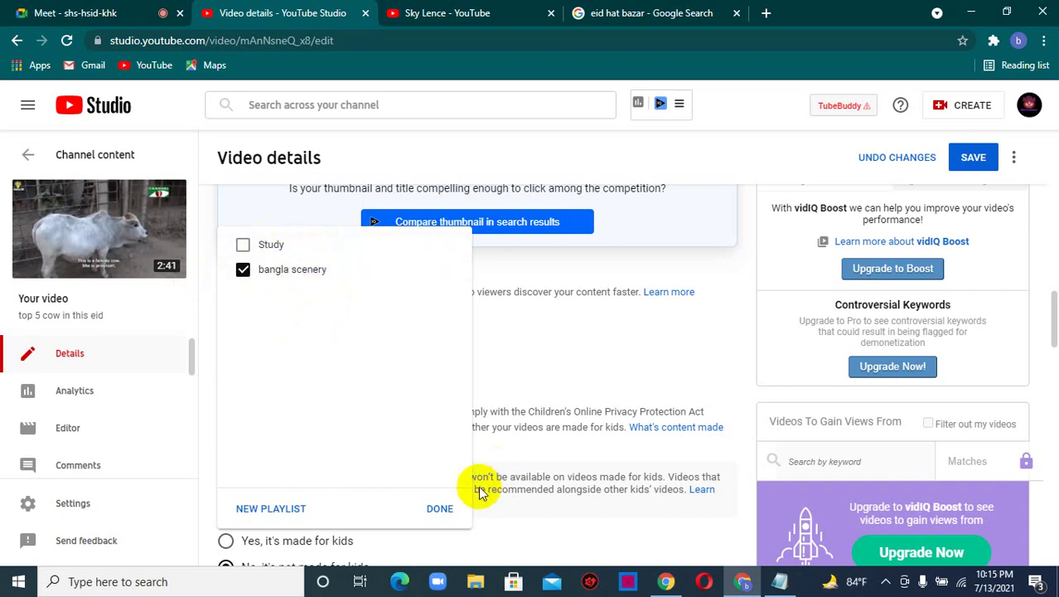
click(440, 509)
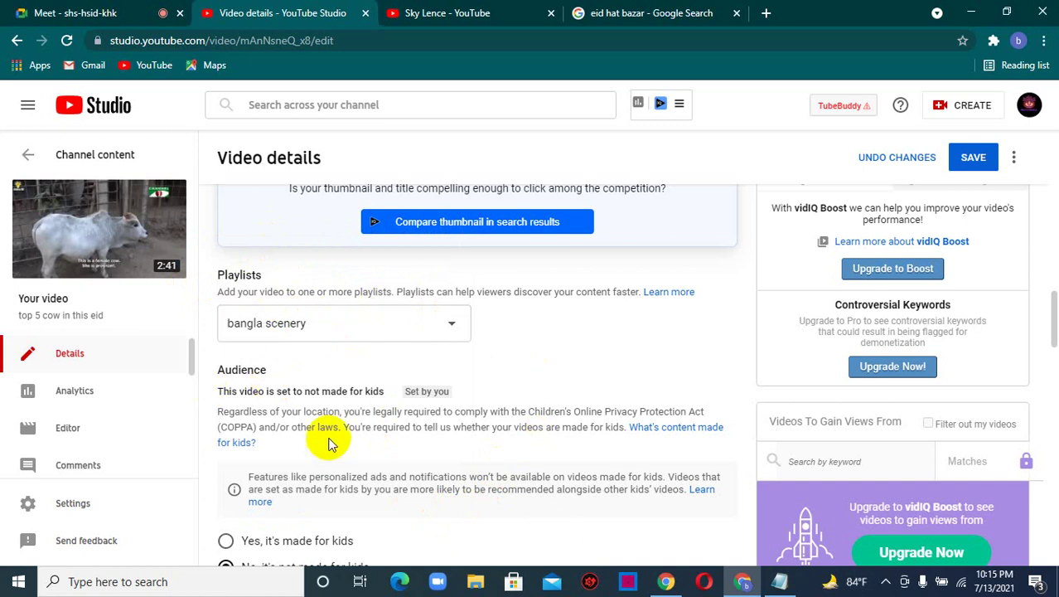
- Scroll down to the Audience section, then bring the Google Meet presentation tab forward
scroll(376, 342, down, 2)
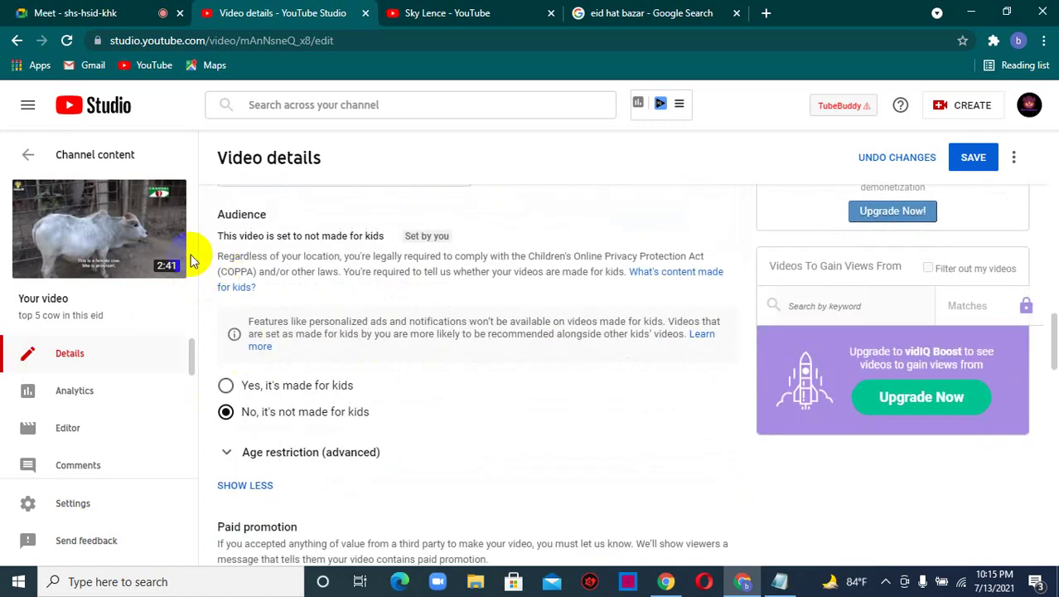
scroll(311, 427, down, 1)
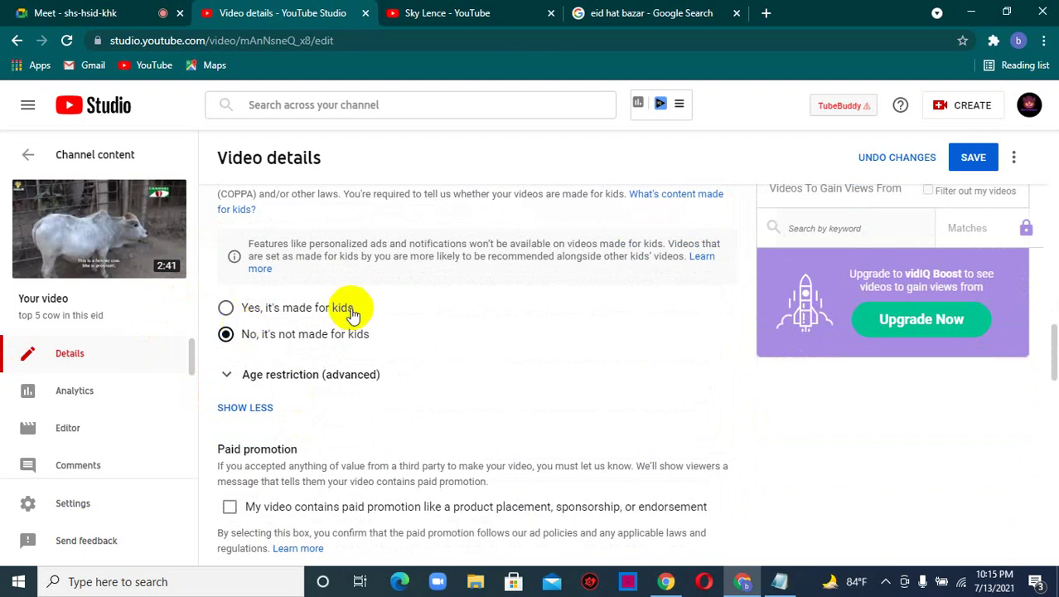
click(145, 10)
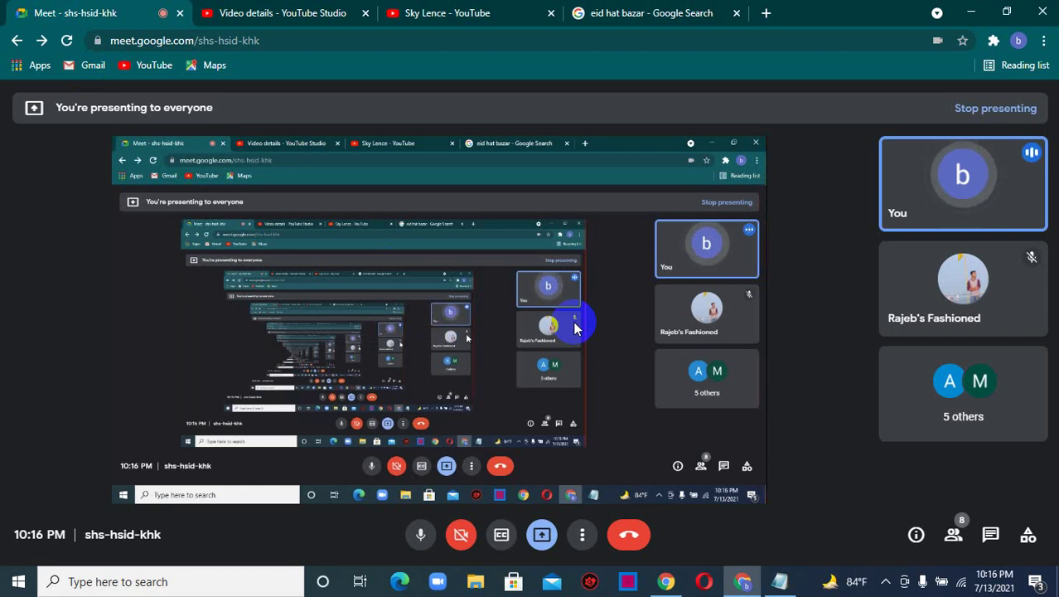
- Alternate between the Google Meet presentation and YouTube Studio, ending on the video details page
click(329, 8)
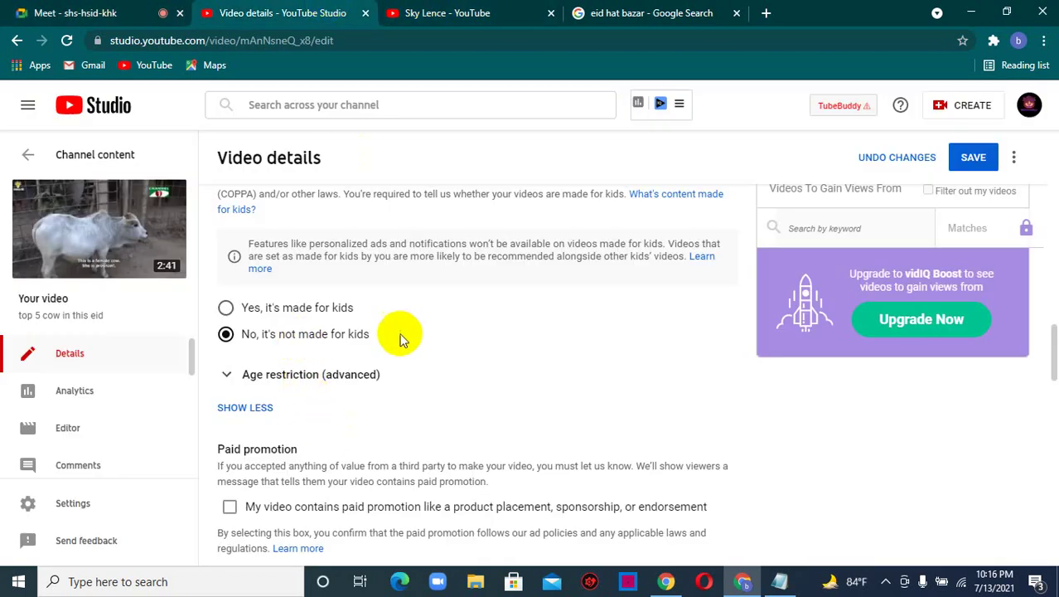
click(106, 12)
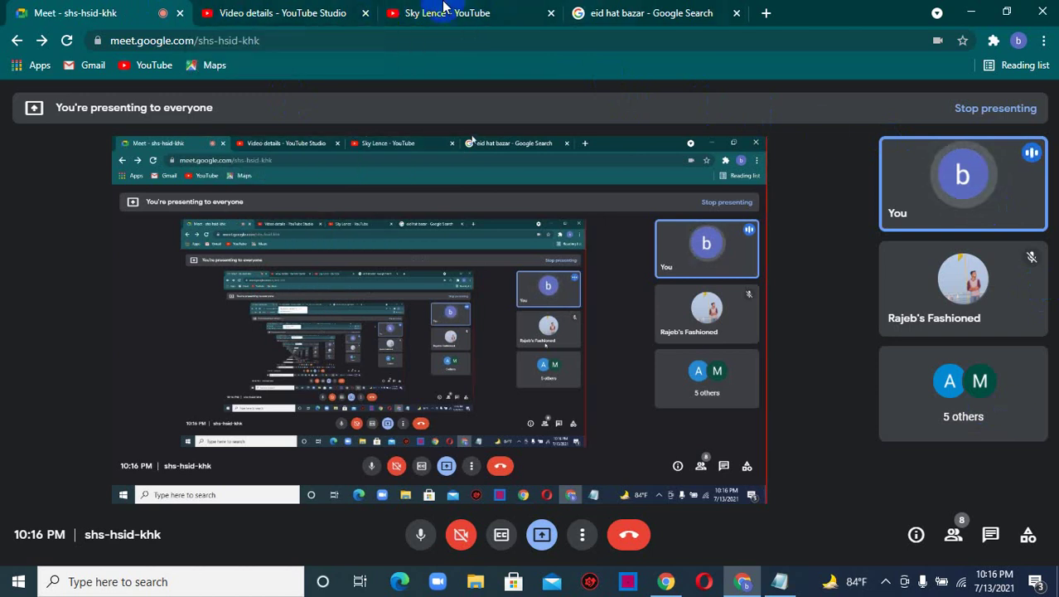
click(267, 13)
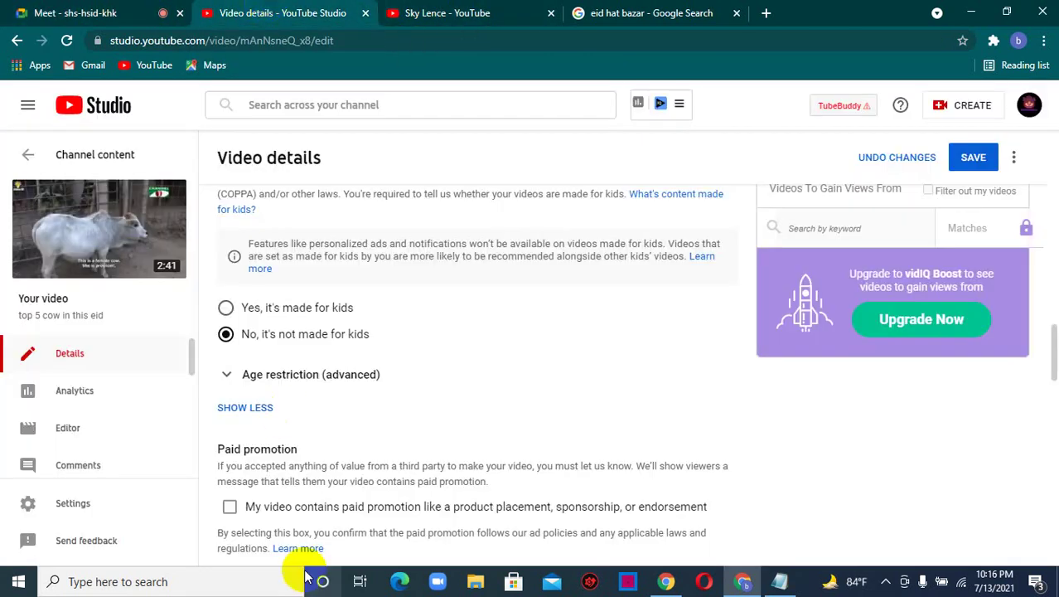
scroll(414, 433, down, 2)
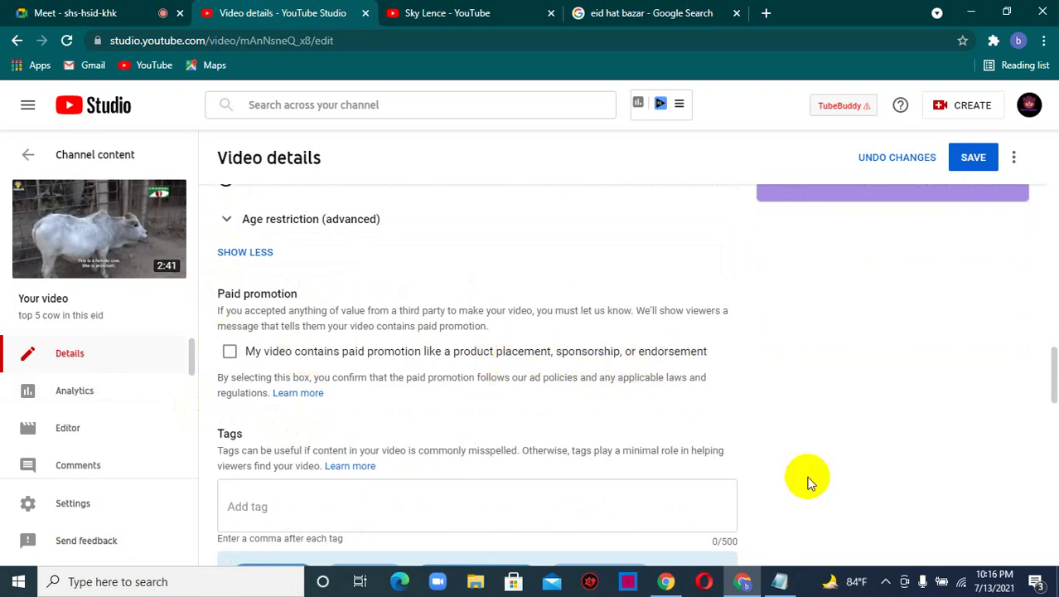
click(71, 10)
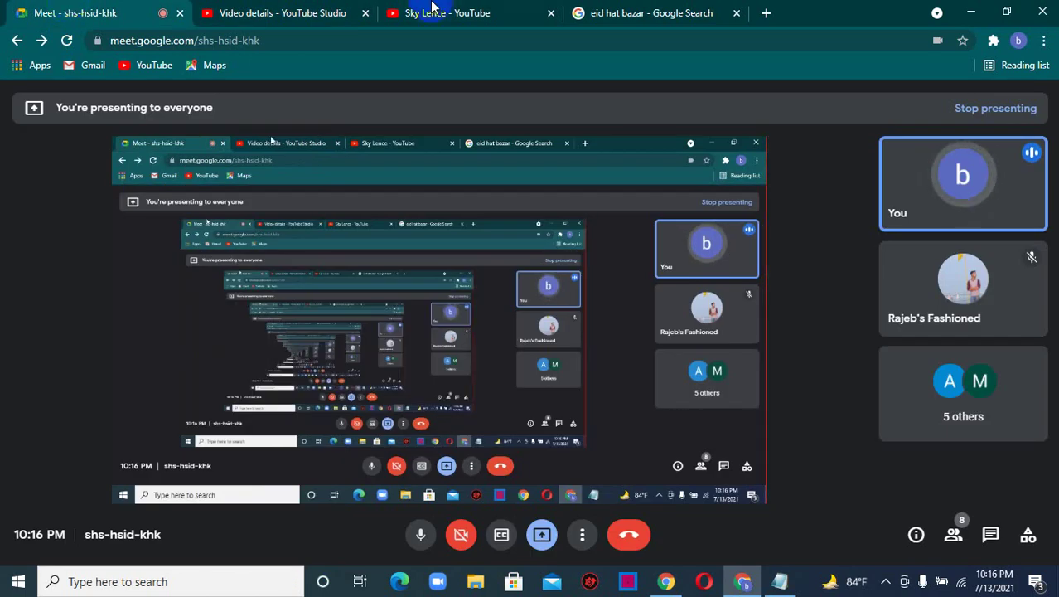
click(336, 8)
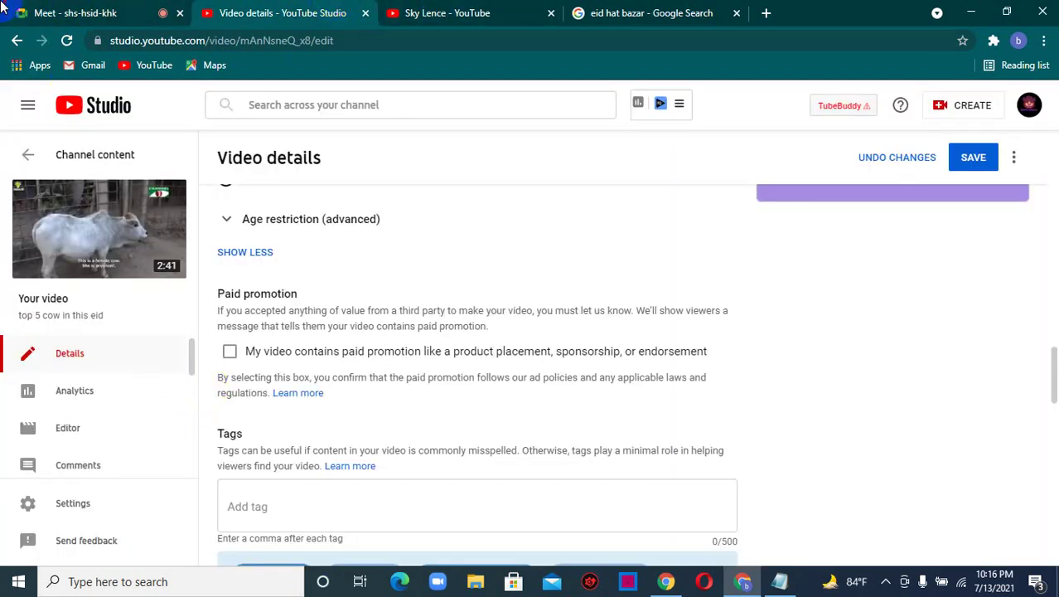
click(3, 9)
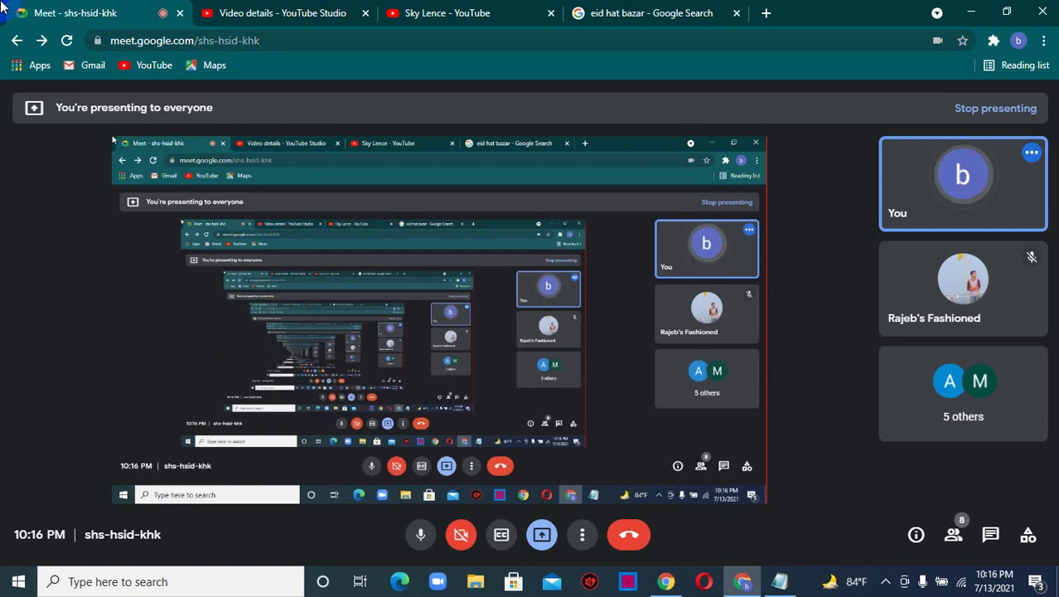
click(319, 11)
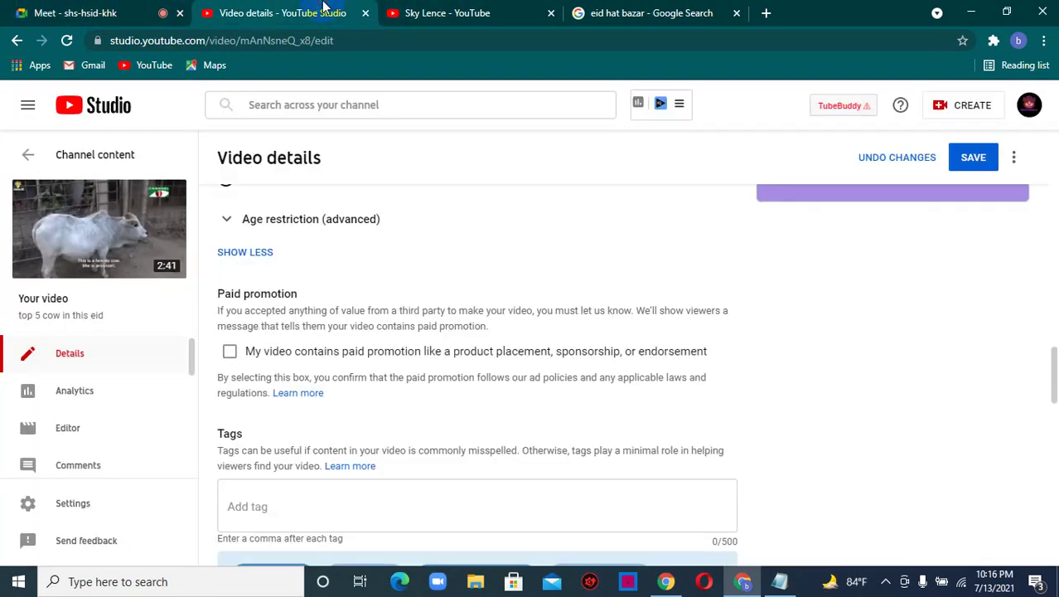
click(107, 13)
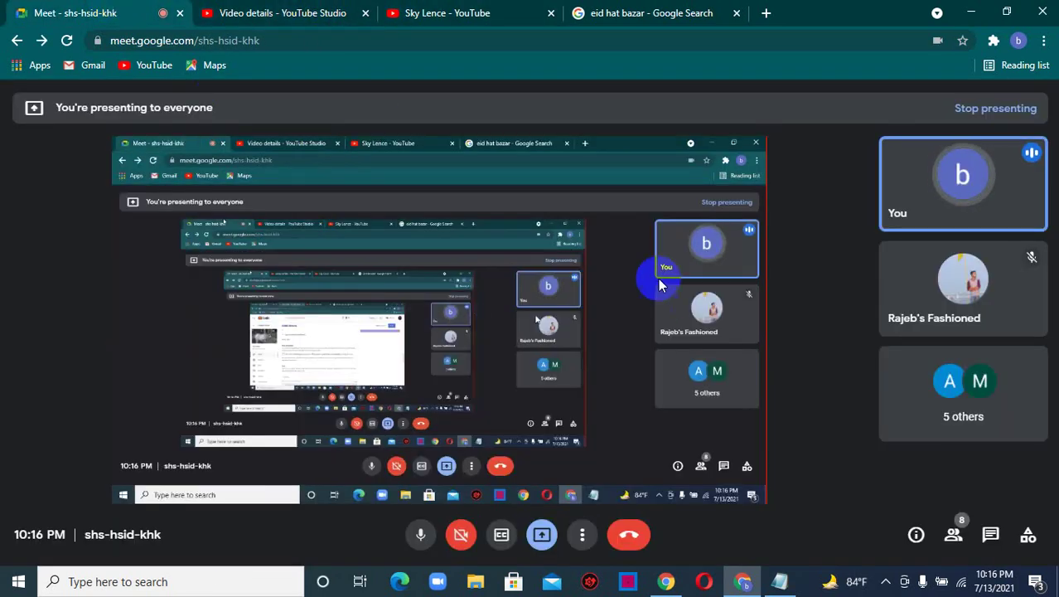
click(290, 12)
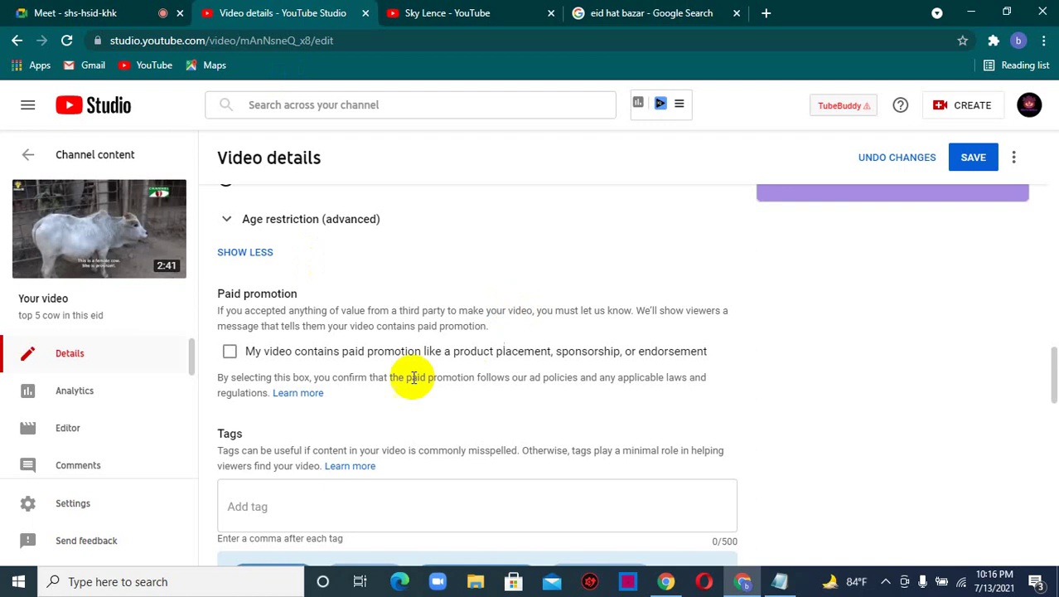
click(95, 10)
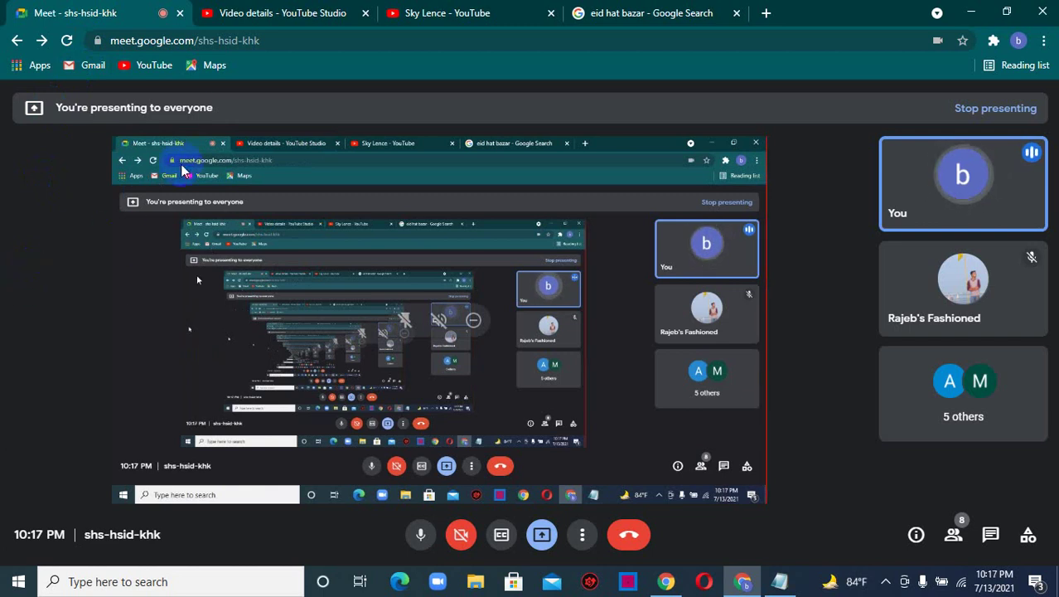
click(280, 13)
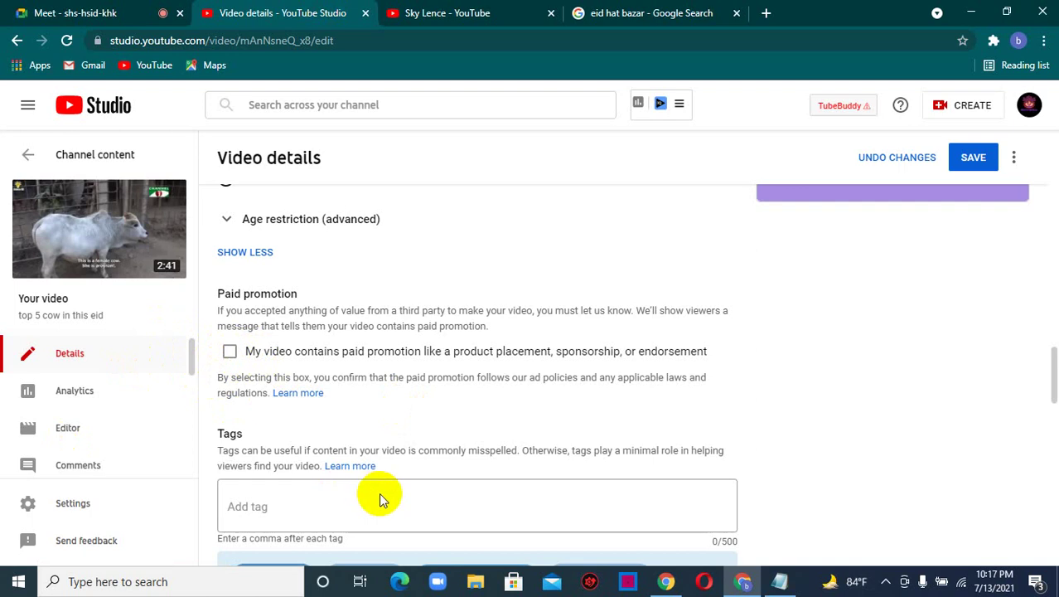
- Copy the video's full title text from the Title field
scroll(367, 499, up, 3)
scroll(367, 504, down, 5)
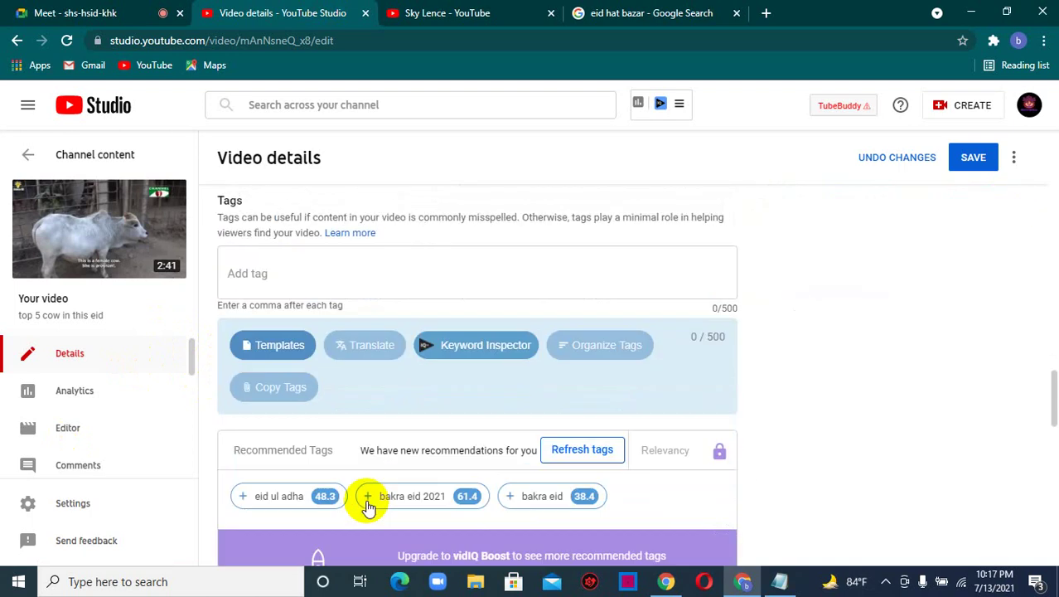
scroll(283, 353, up, 15)
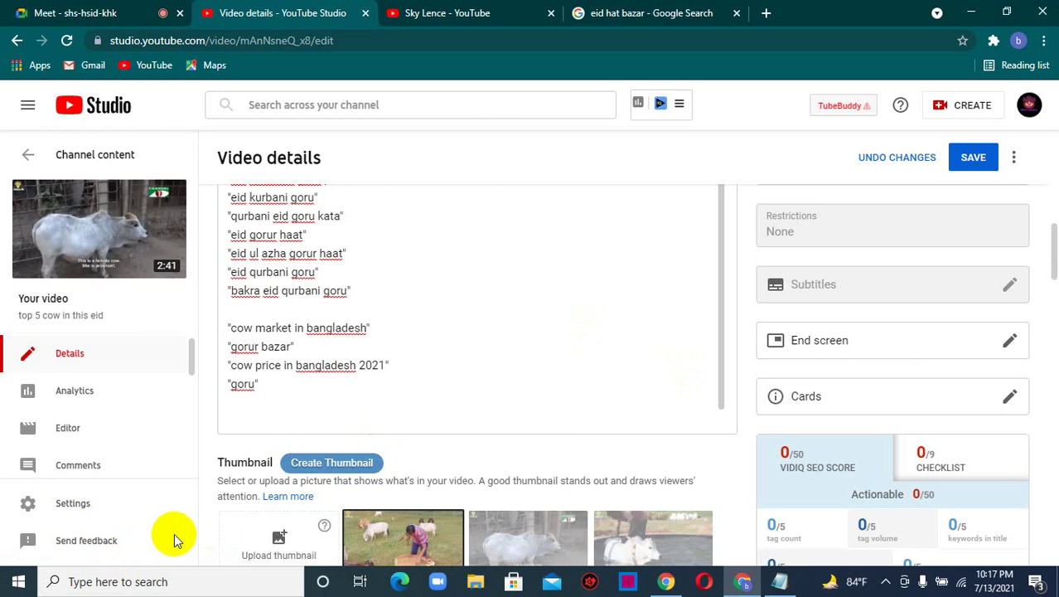
scroll(366, 283, up, 15)
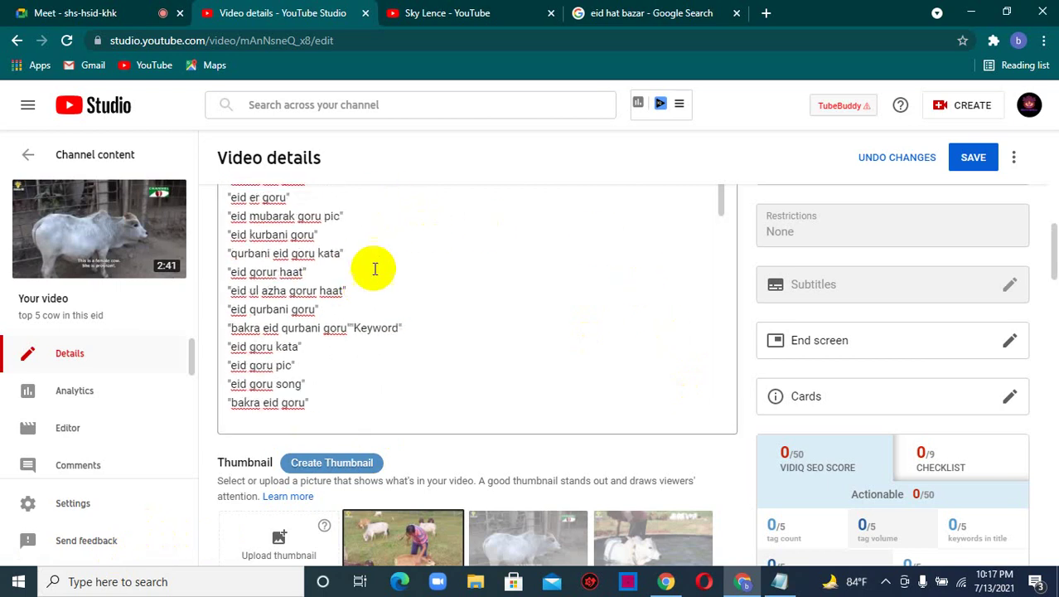
drag(652, 216, 213, 222)
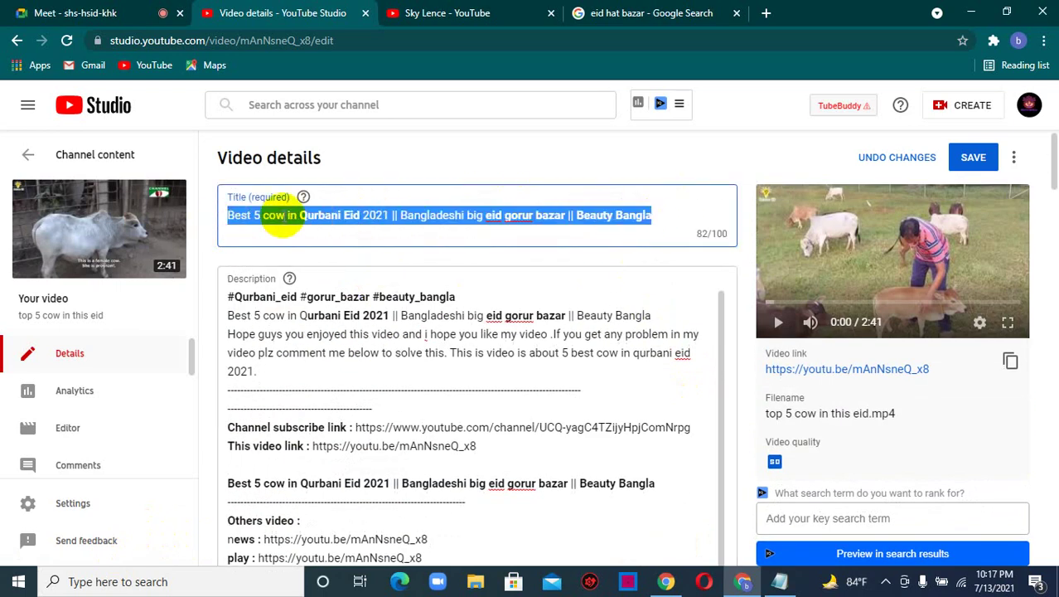
right_click(282, 219)
click(319, 271)
- Paste the copied title into the Tags box as a tag
scroll(367, 288, down, 15)
scroll(452, 336, down, 10)
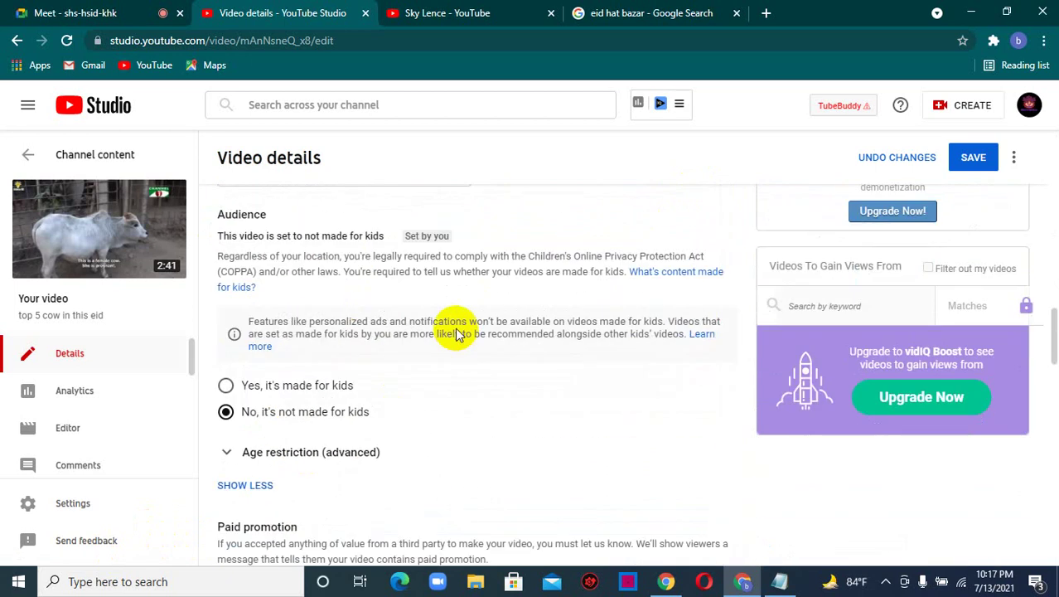
scroll(450, 332, up, 3)
scroll(418, 349, down, 8)
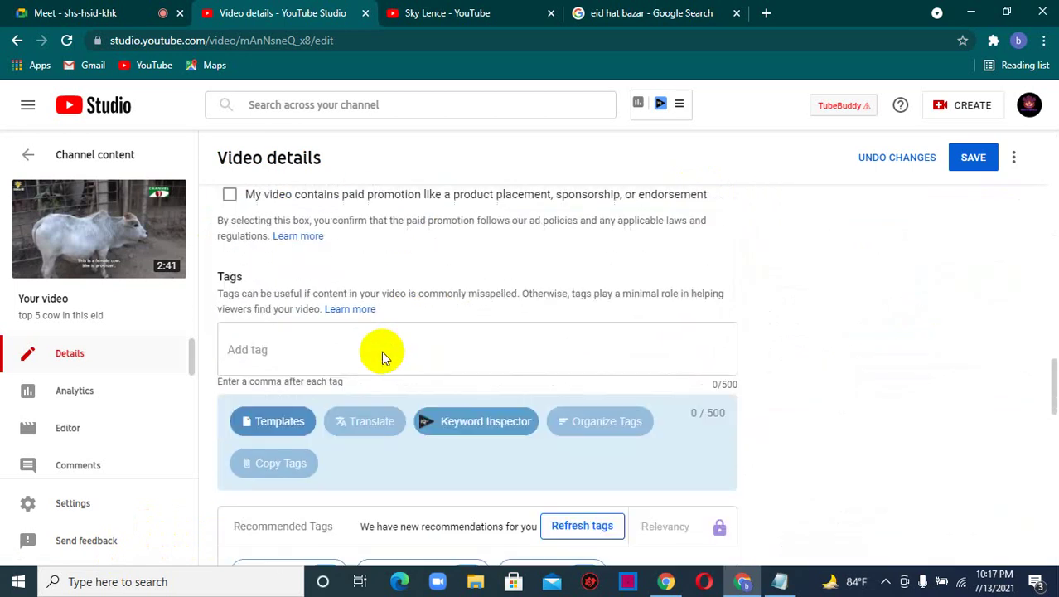
click(249, 270)
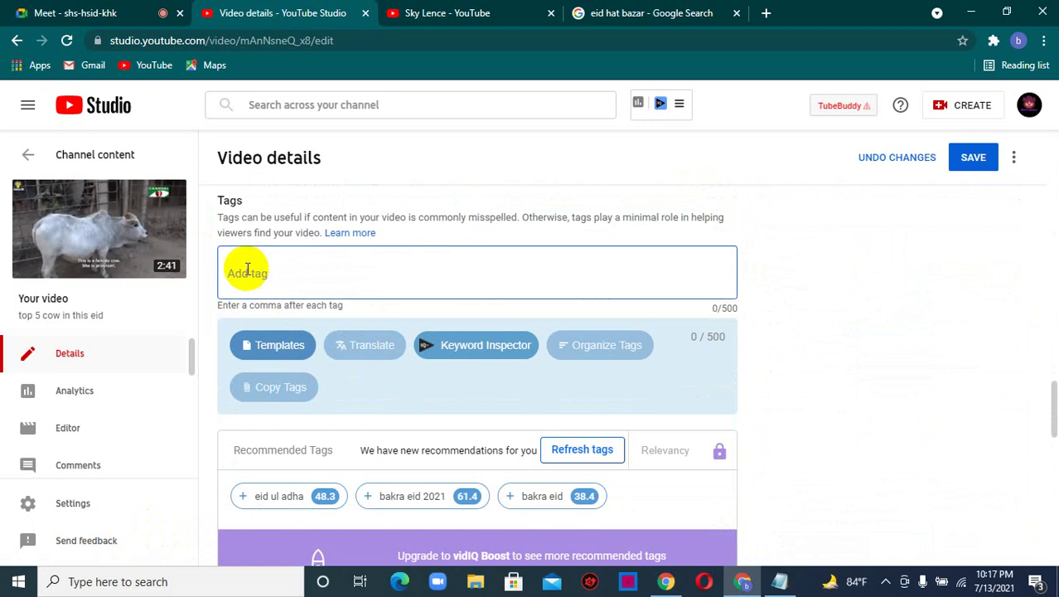
key(ctrl+v)
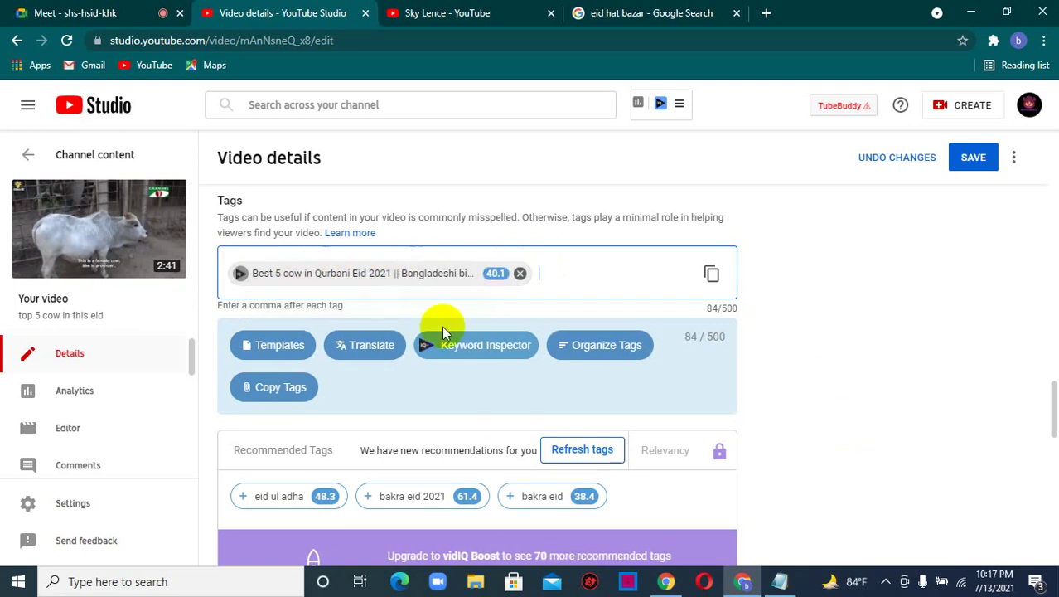
- Add the recommended tags eid ul adha, bakra eid 2021 and bakra eid, then delete the long title tag
mouse_move(398, 491)
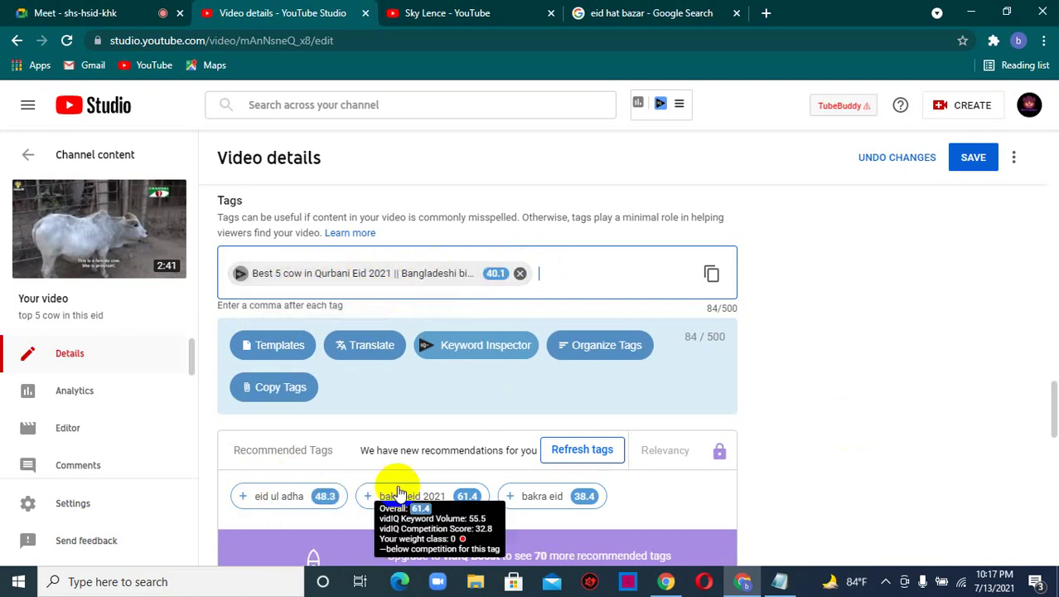
scroll(419, 489, down, 1)
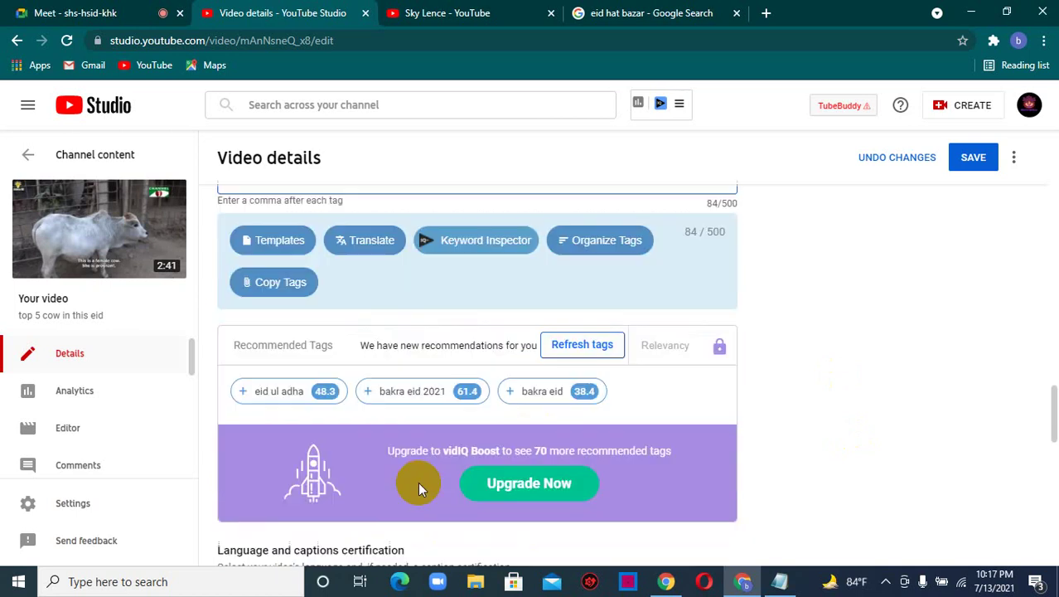
scroll(417, 455, down, 6)
scroll(669, 449, up, 3)
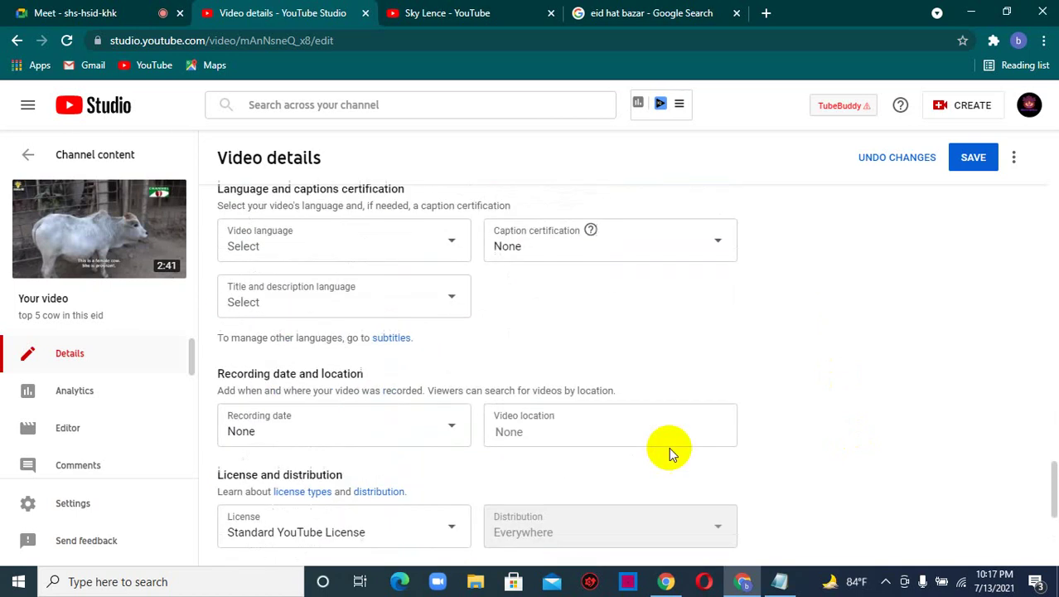
scroll(669, 449, up, 6)
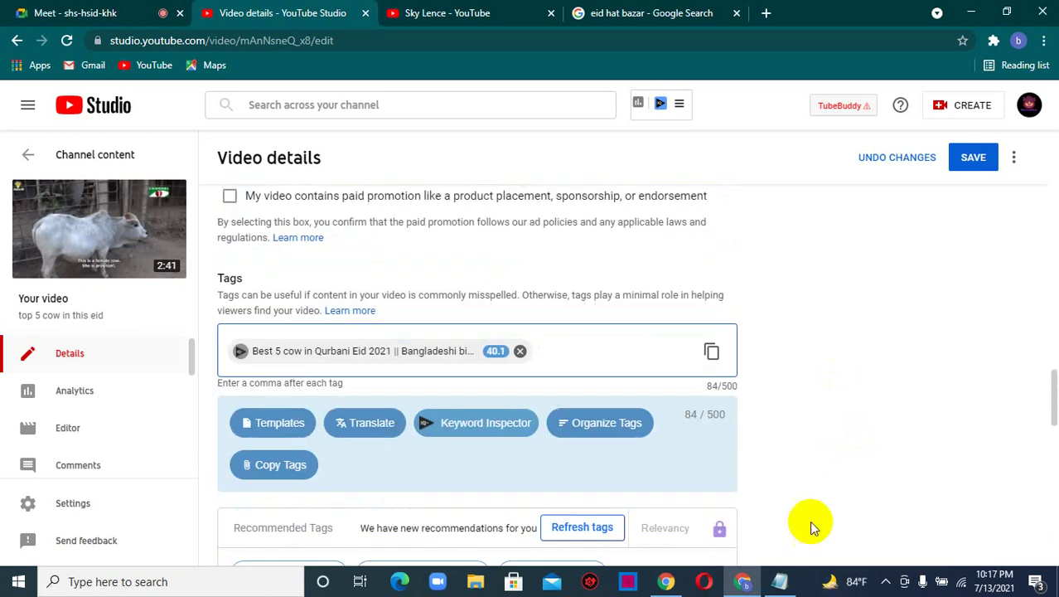
scroll(802, 519, down, 2)
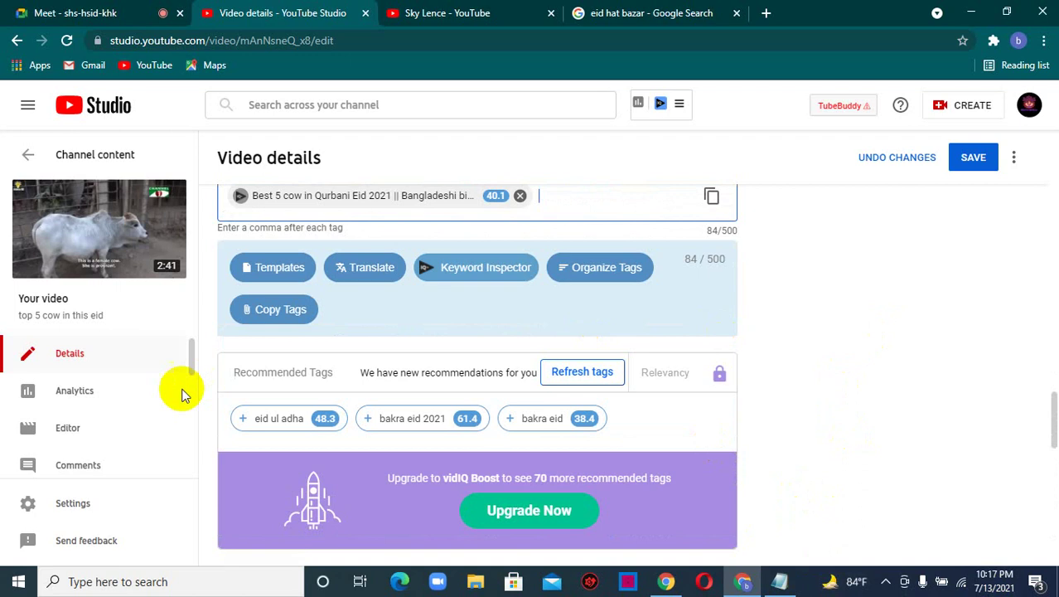
click(246, 420)
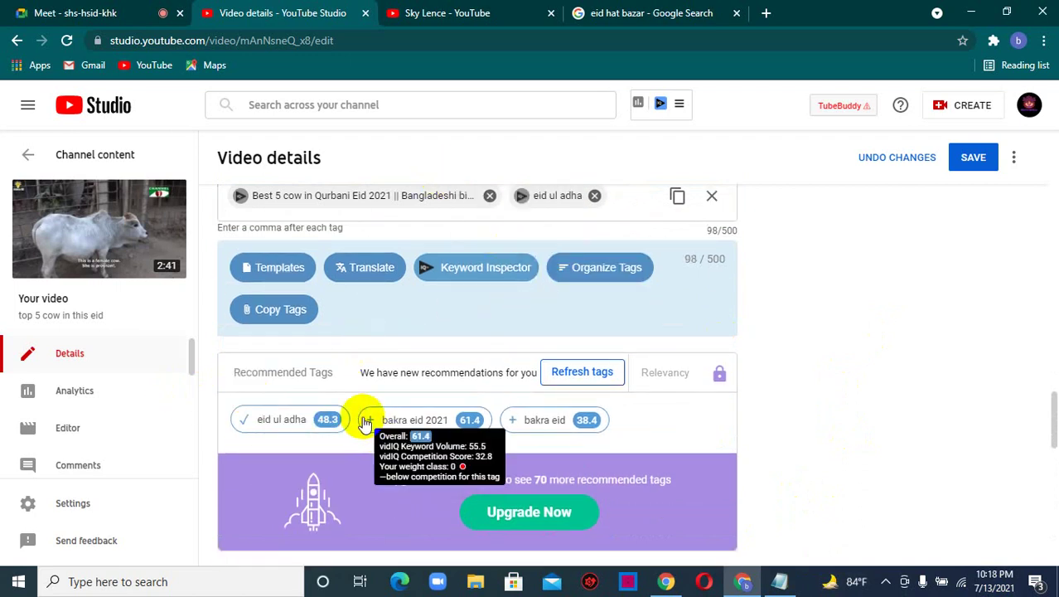
click(366, 422)
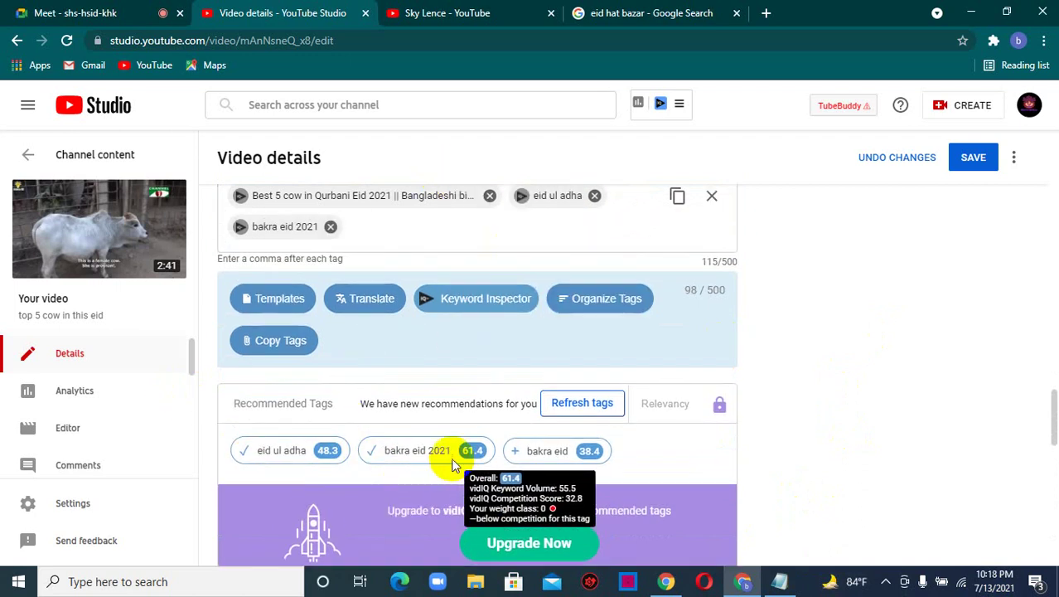
click(513, 455)
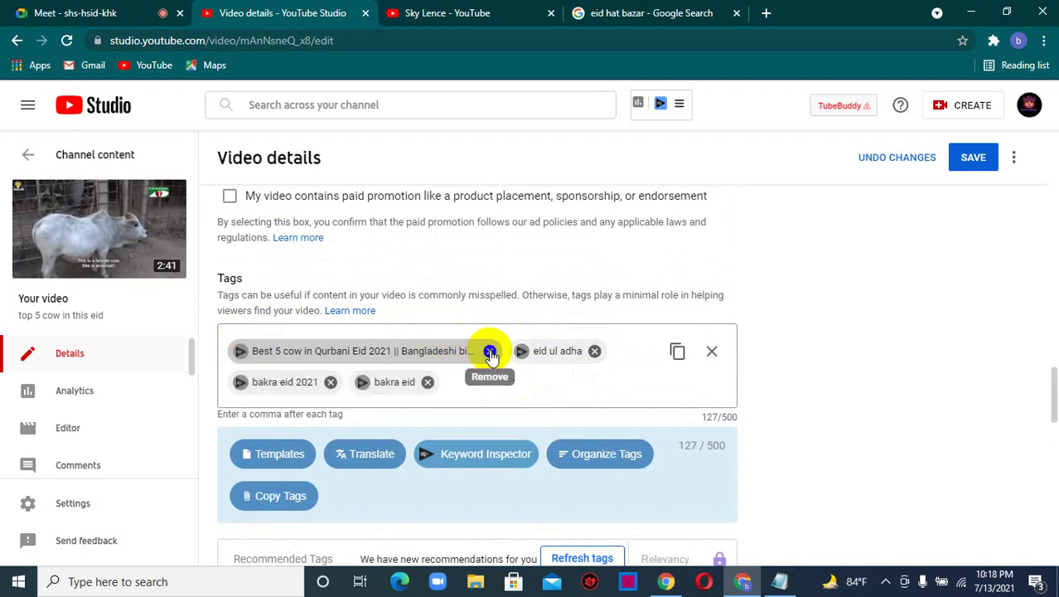
click(491, 353)
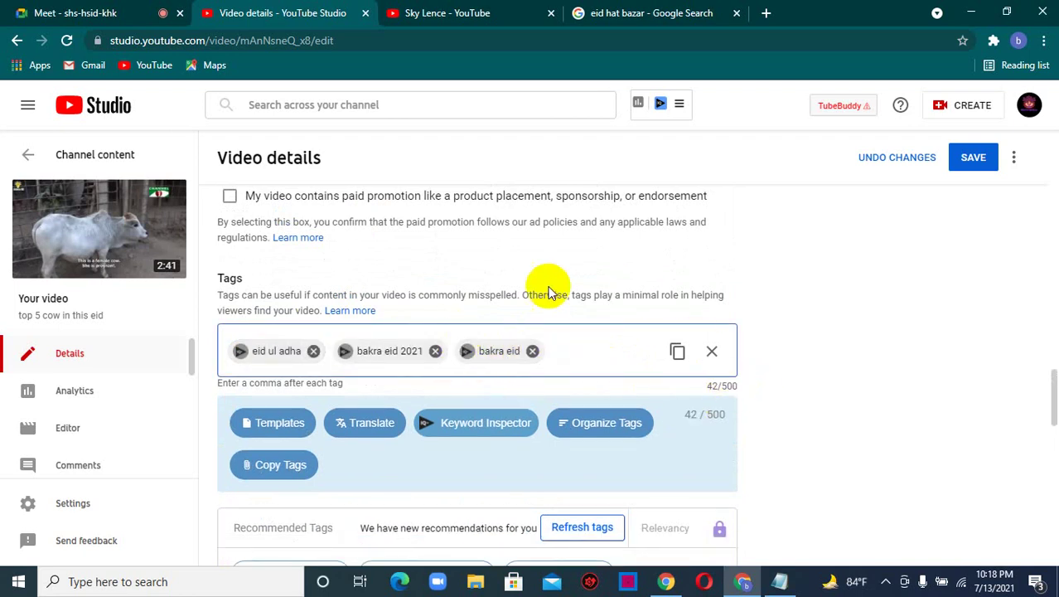
- Enter qurbani eid by beauty bangla as a new tag
scroll(474, 317, down, 3)
scroll(342, 393, up, 1)
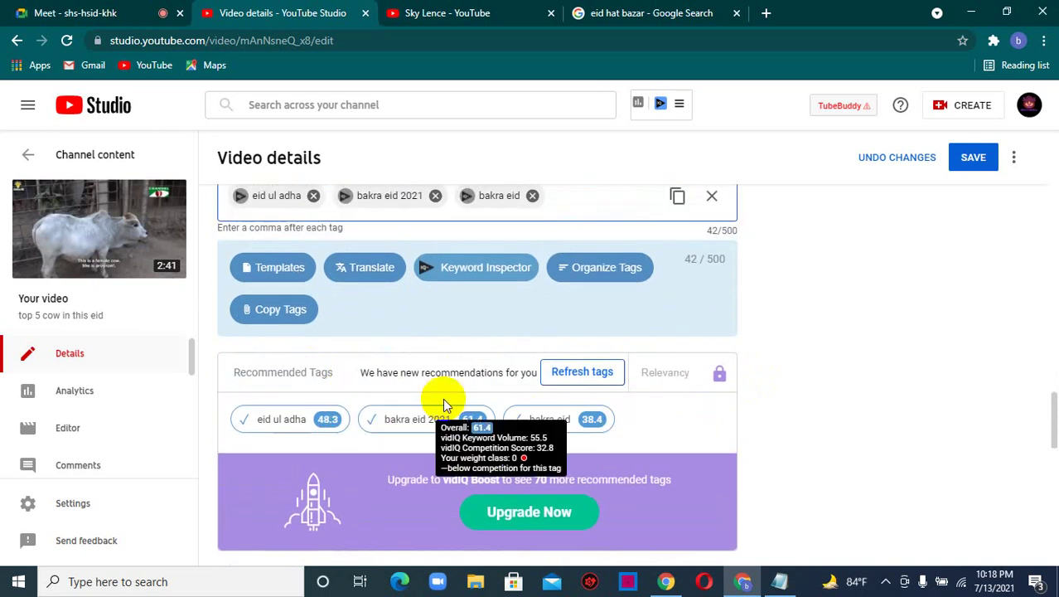
scroll(542, 311, up, 1)
scroll(366, 350, down, 6)
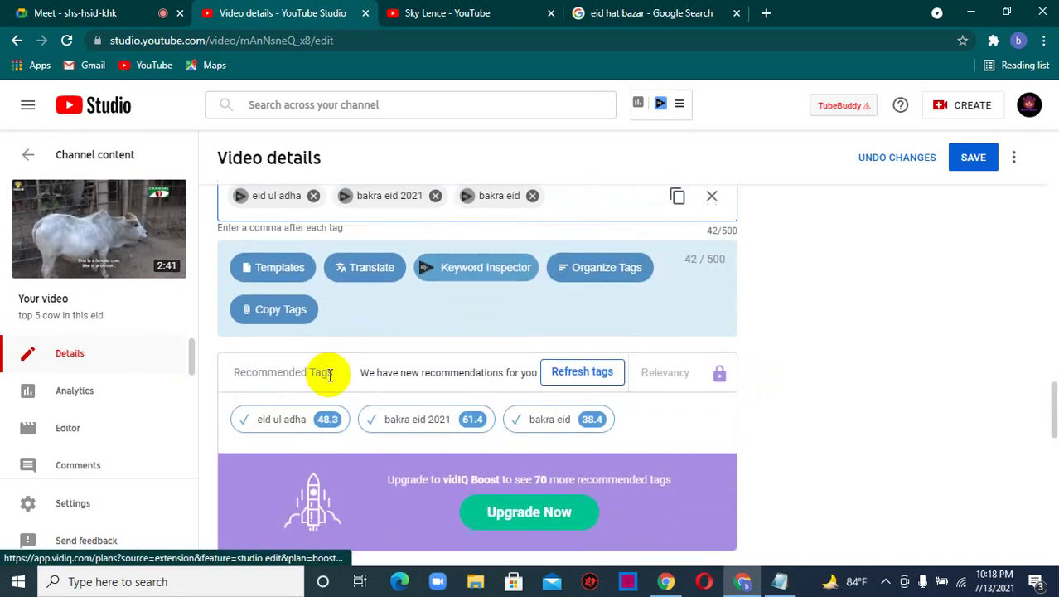
scroll(357, 388, up, 4)
scroll(375, 385, up, 1)
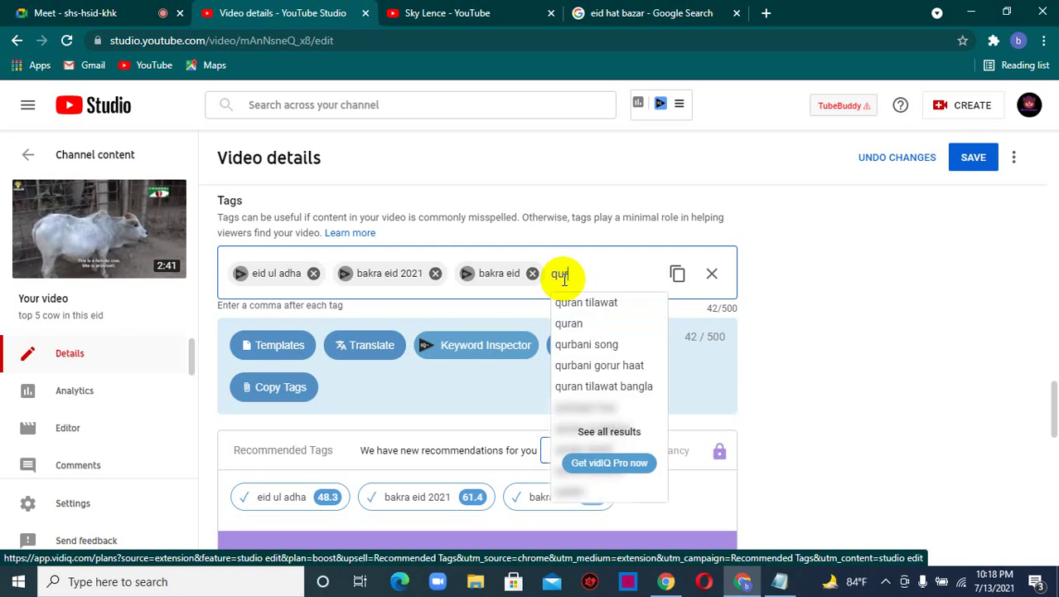
text(n)
text(i eid)
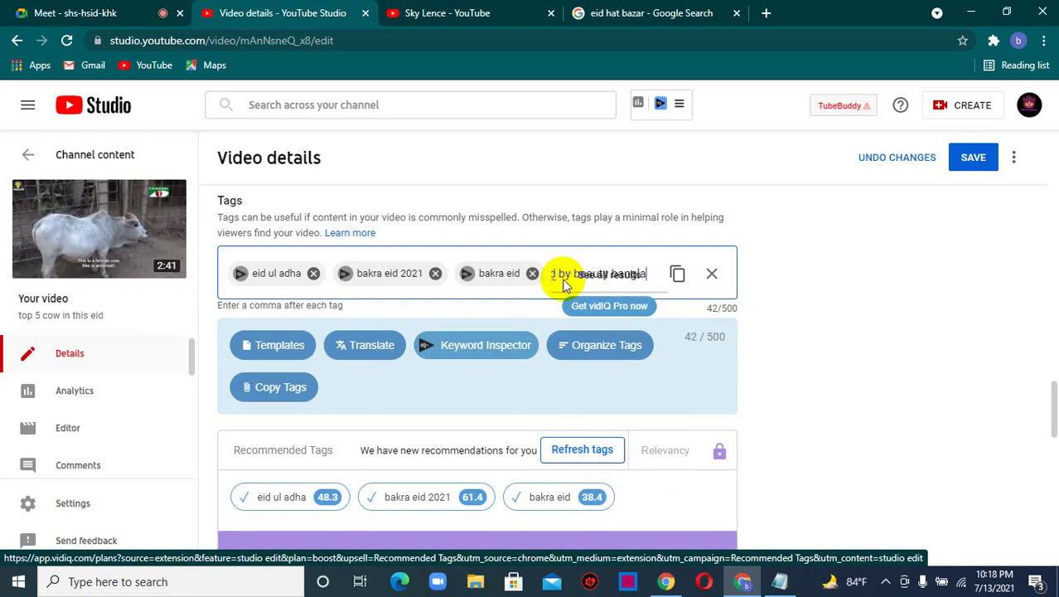
key(Return)
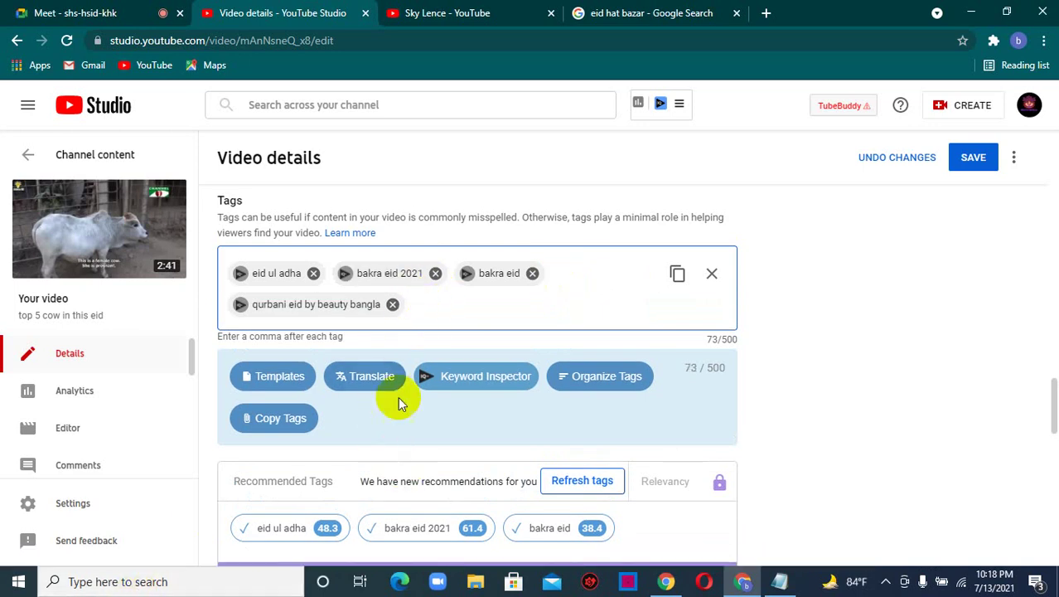
scroll(400, 398, up, 10)
scroll(406, 410, up, 8)
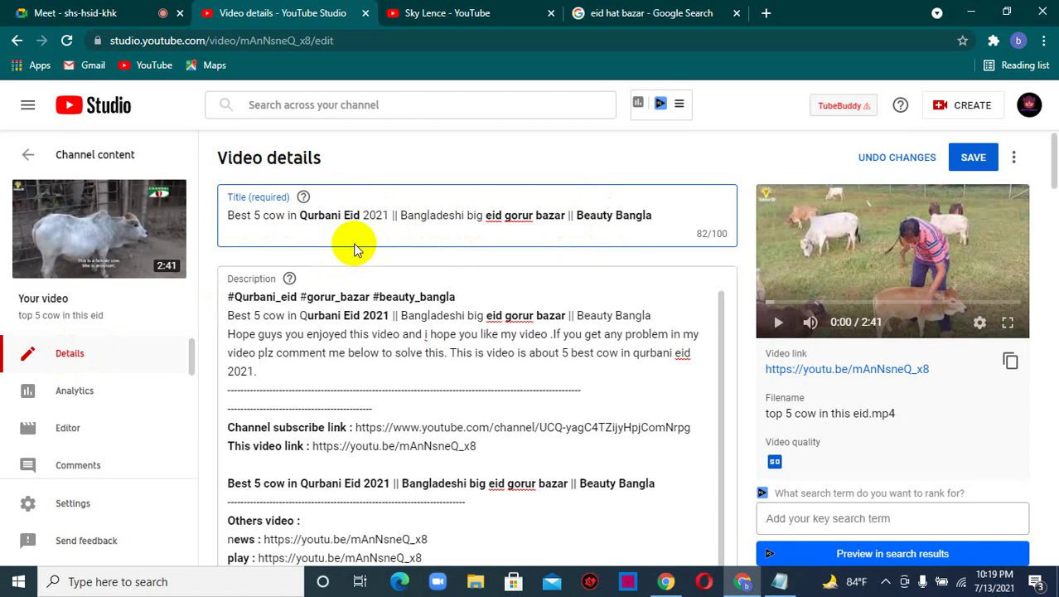
- Enter qurbani eid 2021 as a new tag
scroll(315, 249, down, 10)
scroll(336, 374, down, 15)
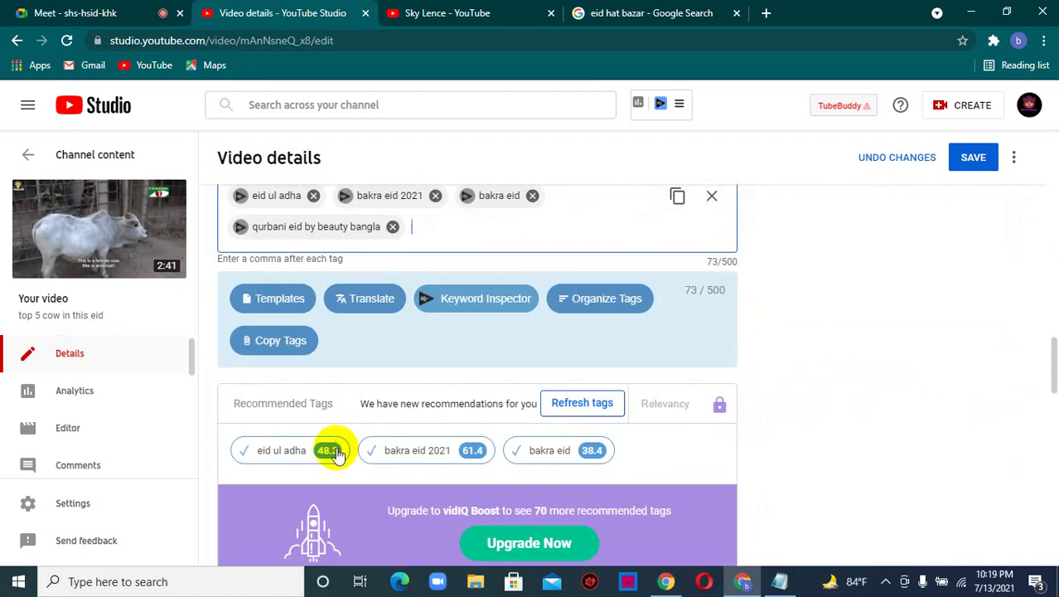
scroll(385, 273, up, 3)
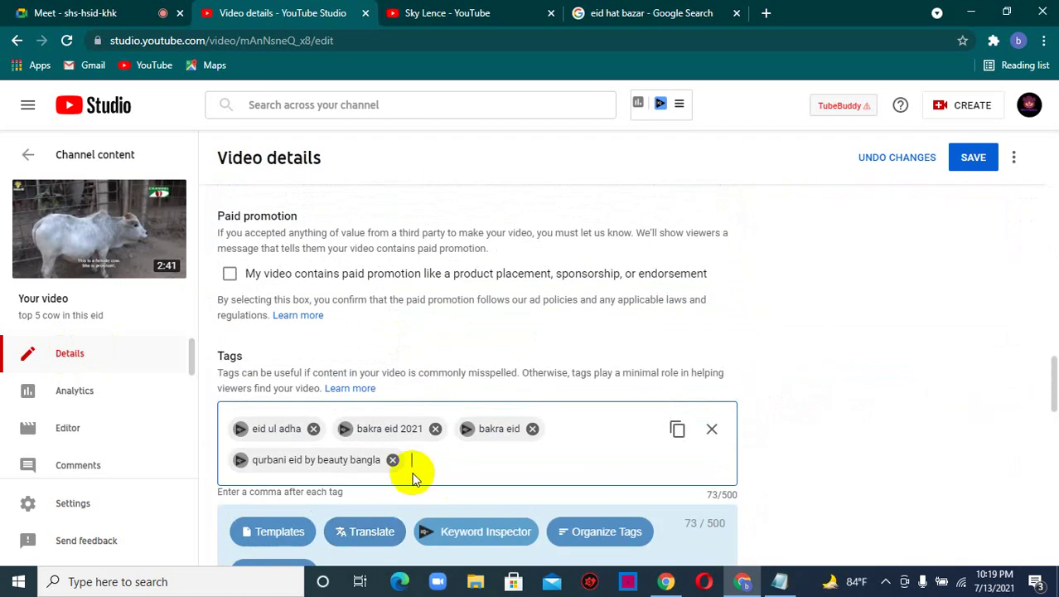
text(qurbani )
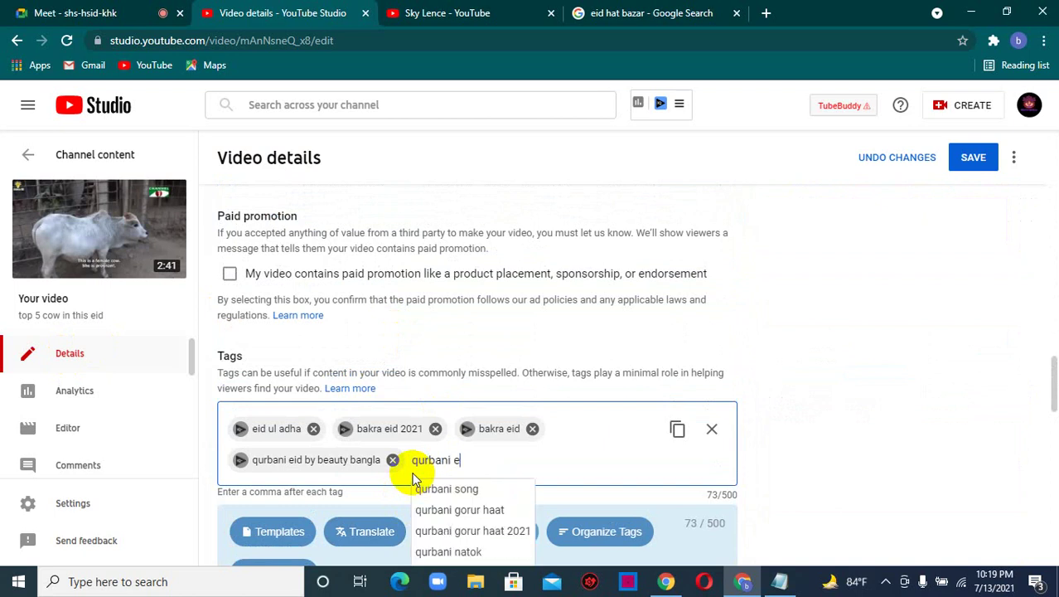
text(eid 202)
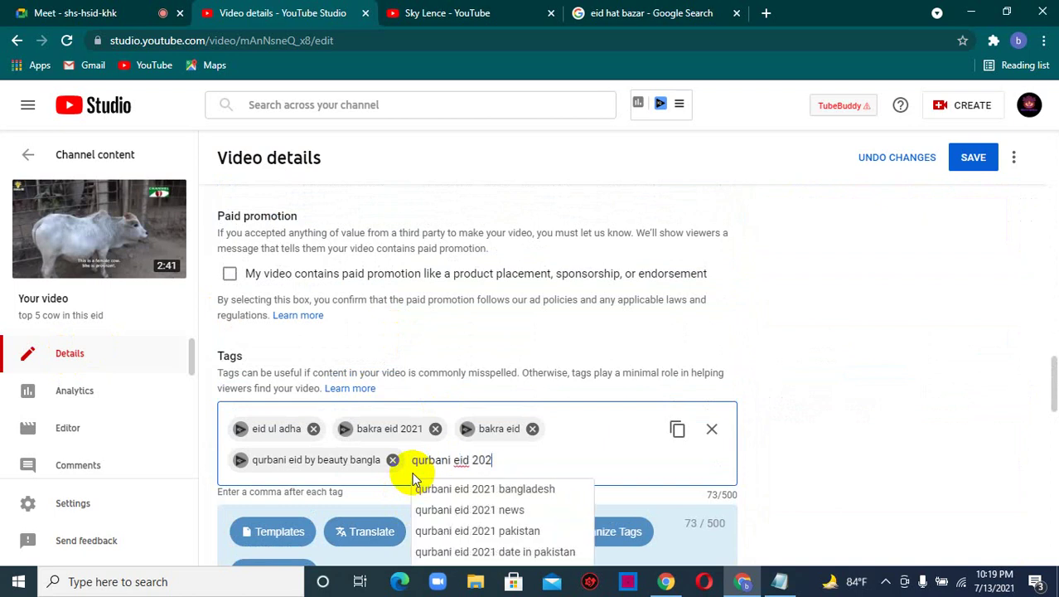
text(1)
key(Return)
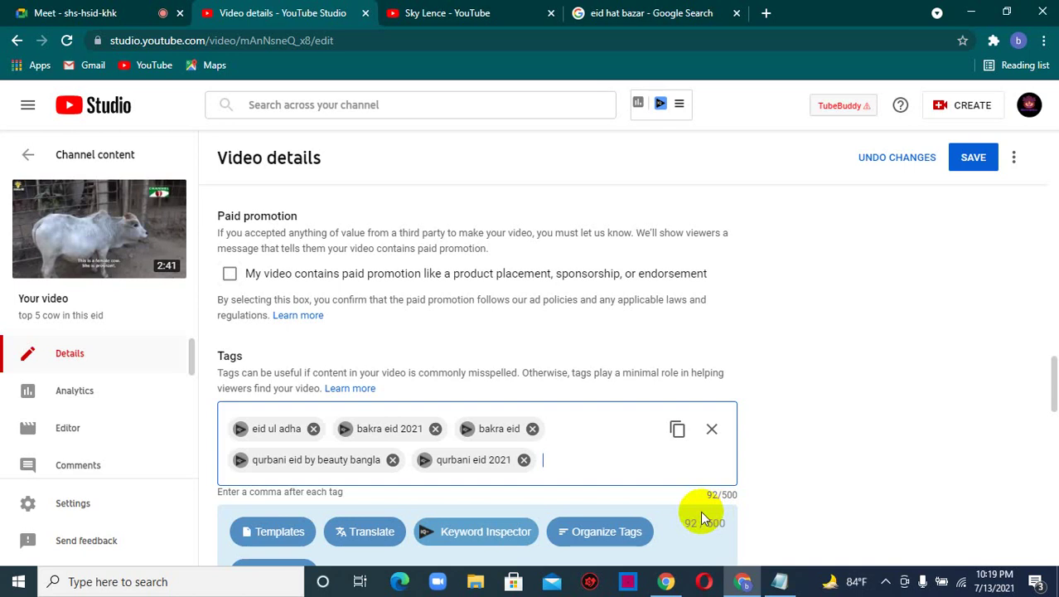
scroll(701, 518, up, 15)
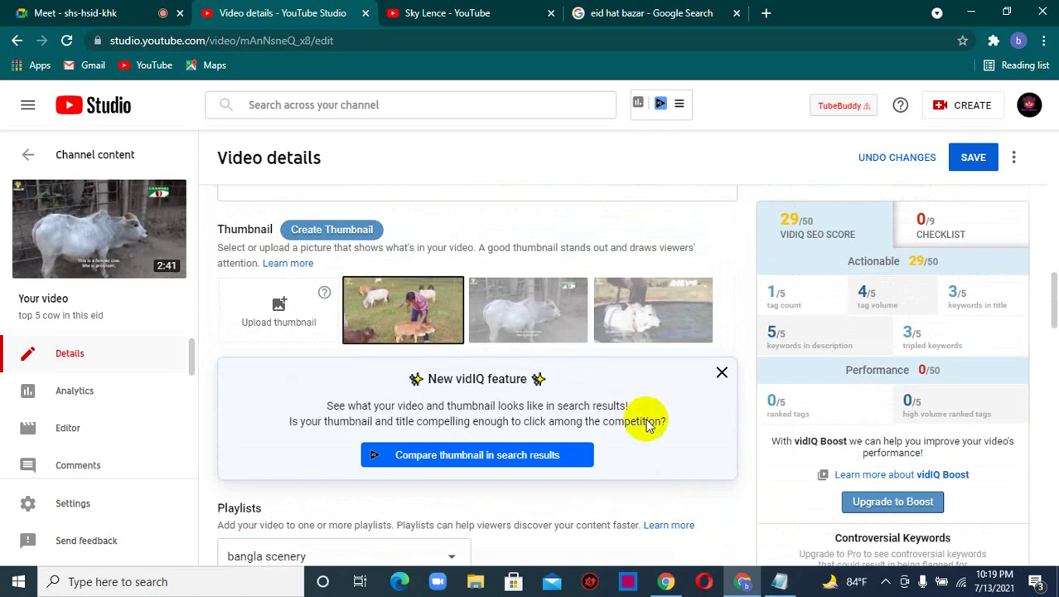
scroll(473, 242, down, 1)
scroll(267, 219, up, 3)
scroll(249, 236, up, 3)
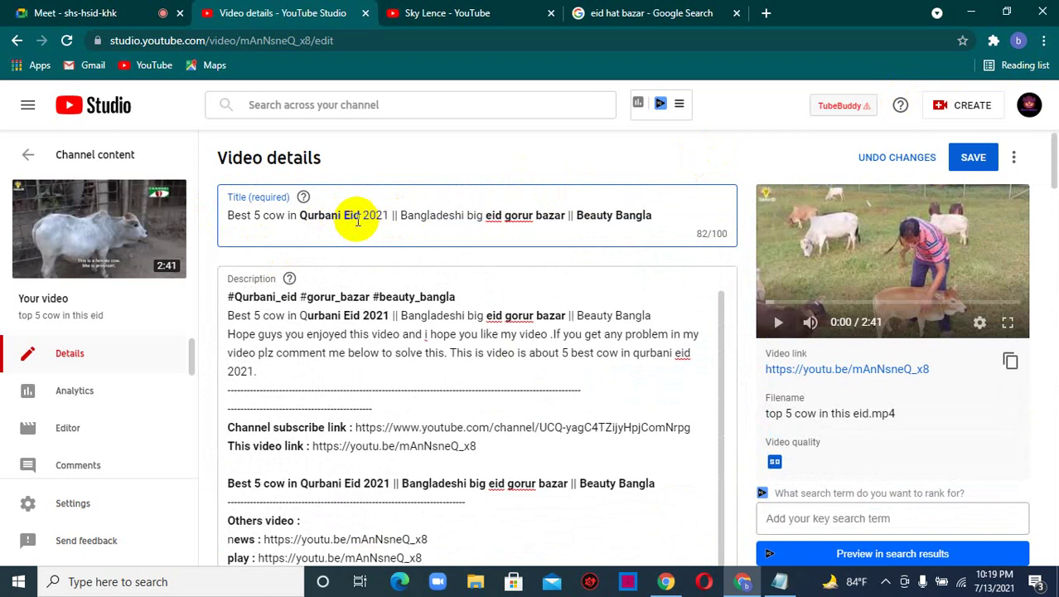
- Copy 'Best 5 cow' from the title and paste it in as a new tag
drag(286, 218, 231, 217)
right_click(245, 220)
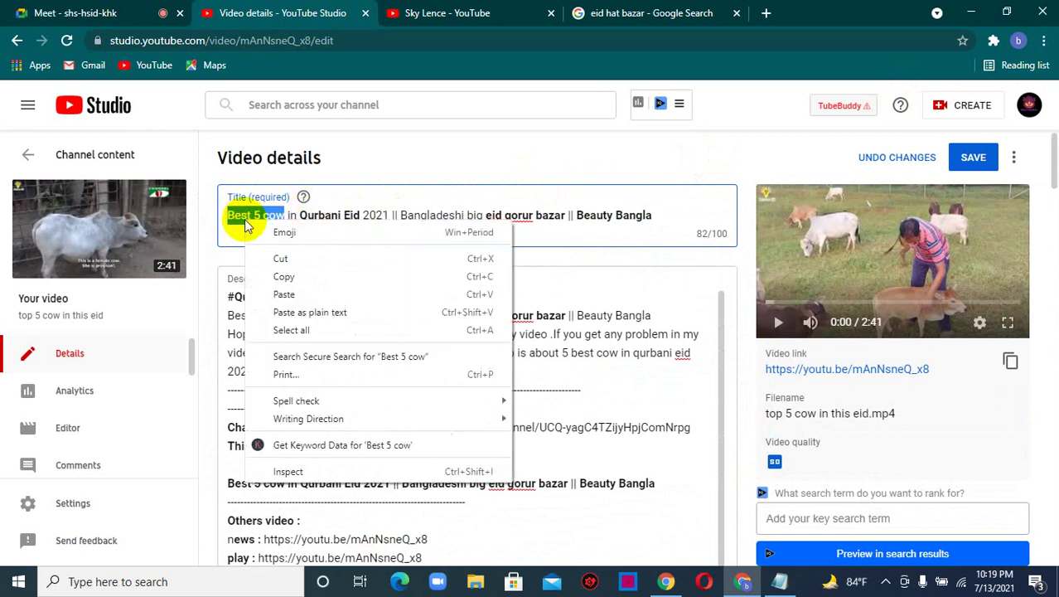
click(278, 277)
scroll(320, 277, down, 15)
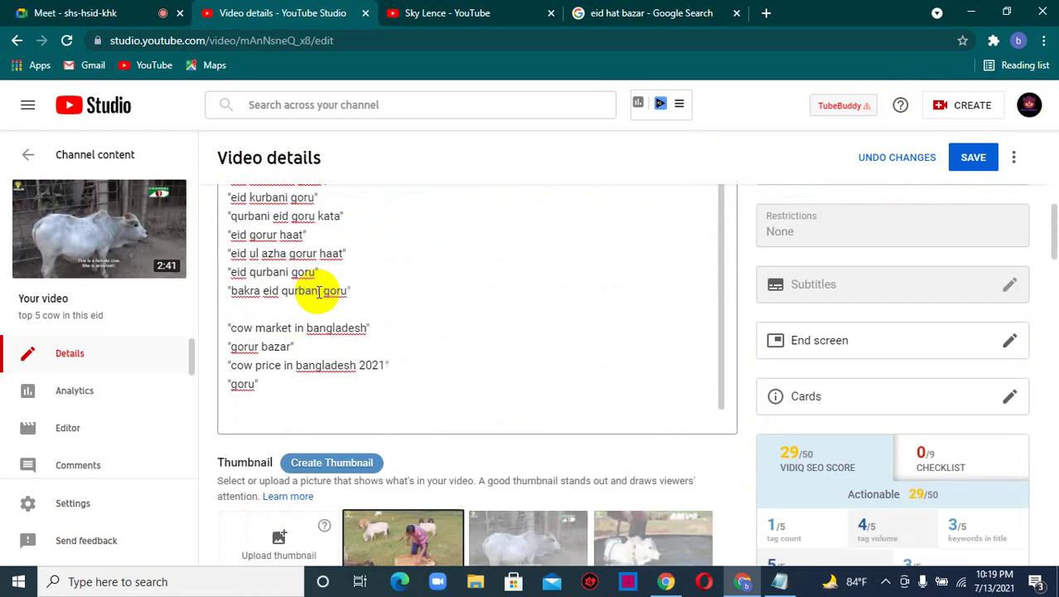
scroll(385, 350, up, 5)
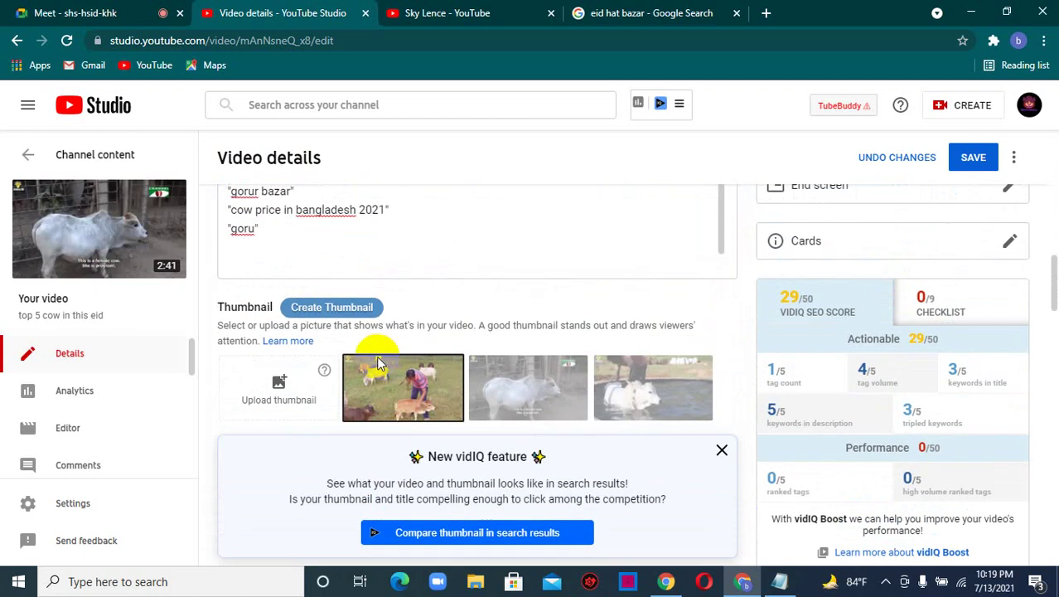
scroll(390, 348, up, 5)
scroll(393, 351, down, 2)
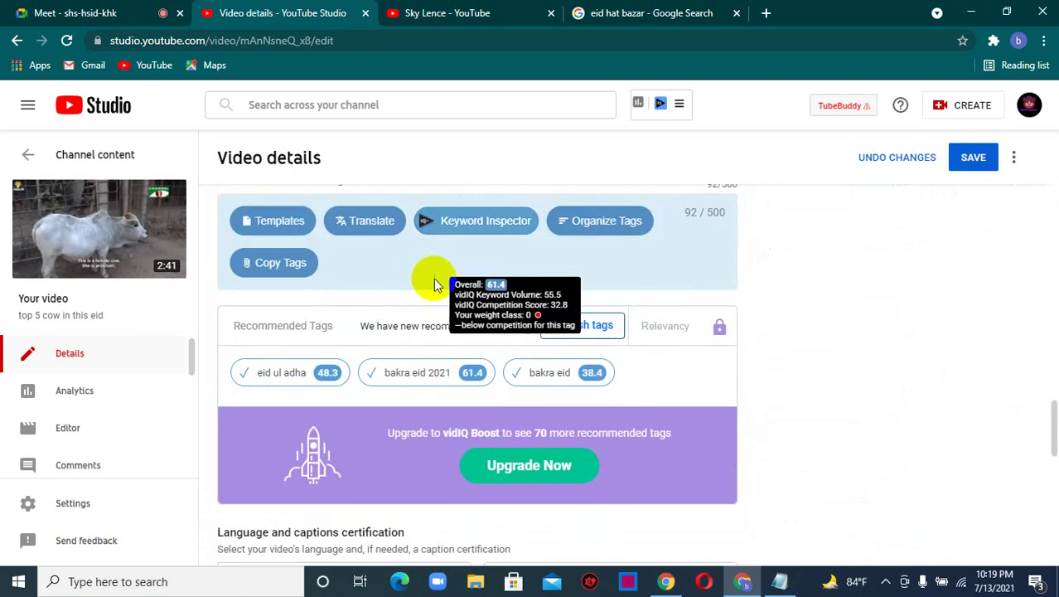
scroll(427, 303, up, 2)
scroll(420, 323, up, 1)
click(570, 393)
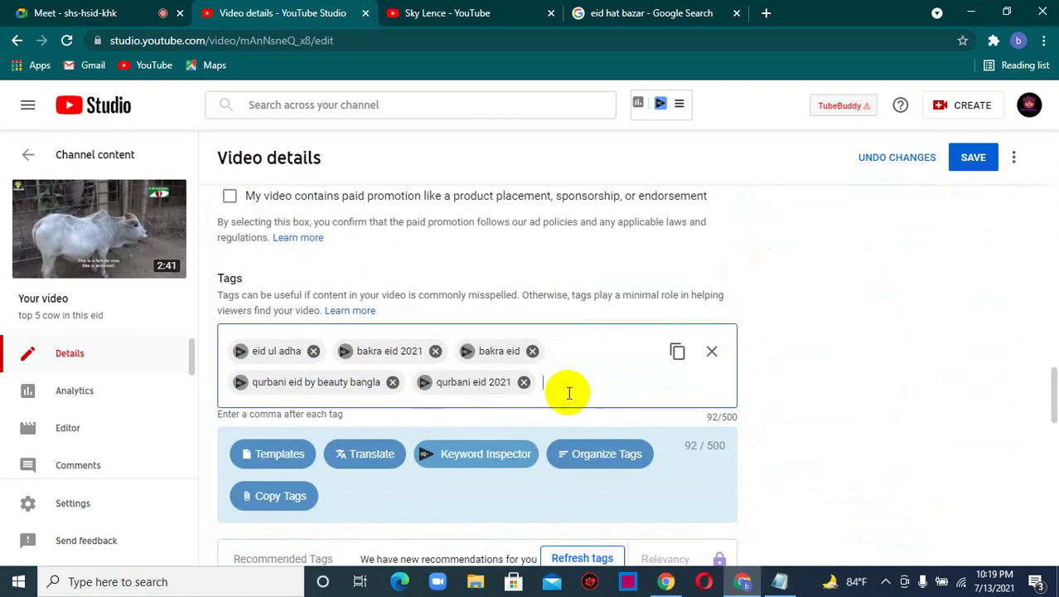
key(ctrl+v)
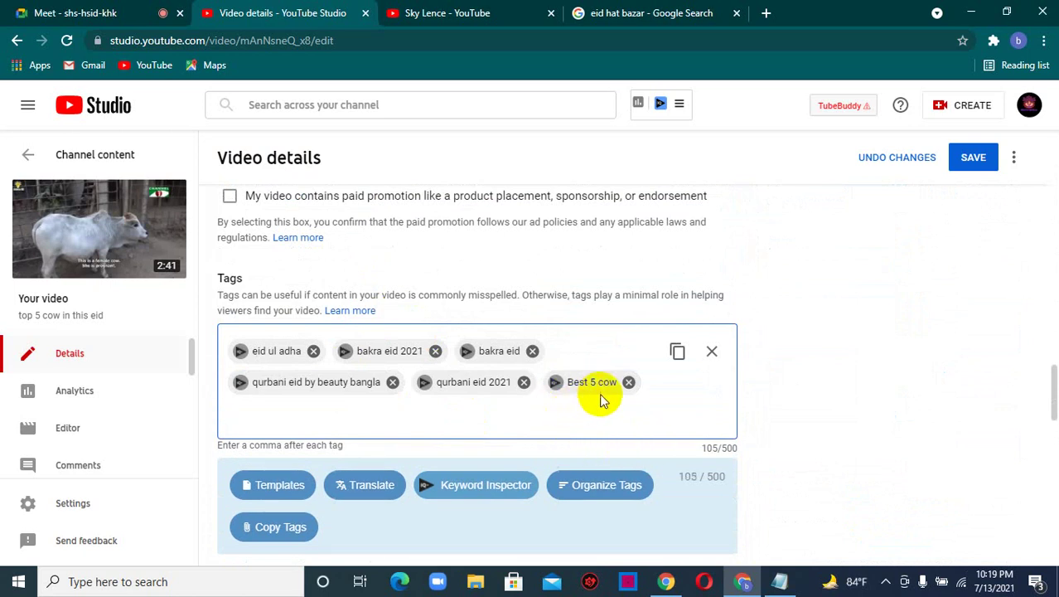
- Copy 'Qurbani Eid 2021' from the title and enter QURBANI EID 2021 as a tag
scroll(641, 405, up, 2)
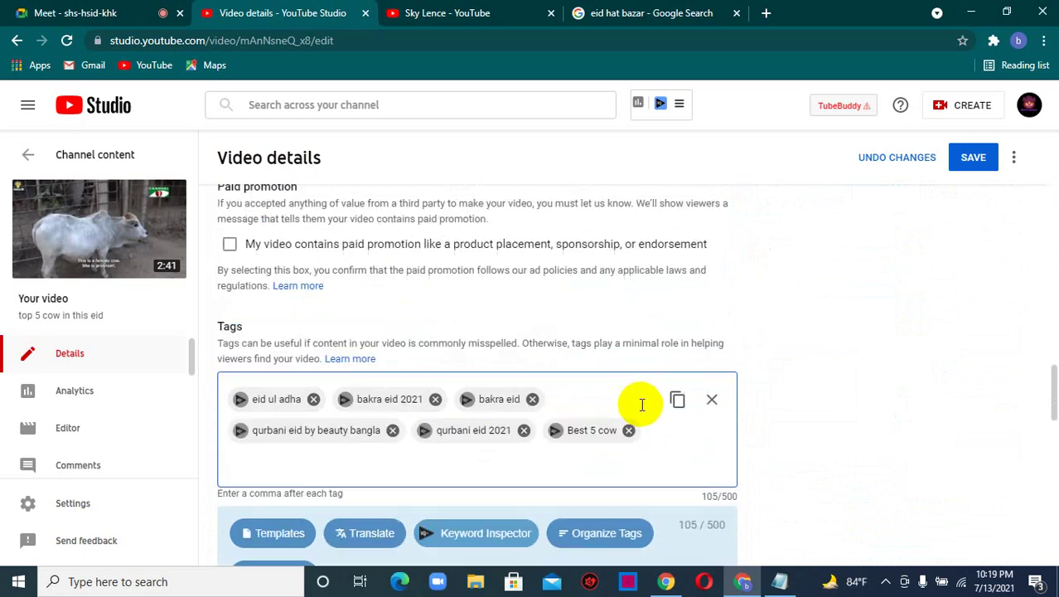
scroll(523, 419, up, 5)
scroll(523, 419, up, 6)
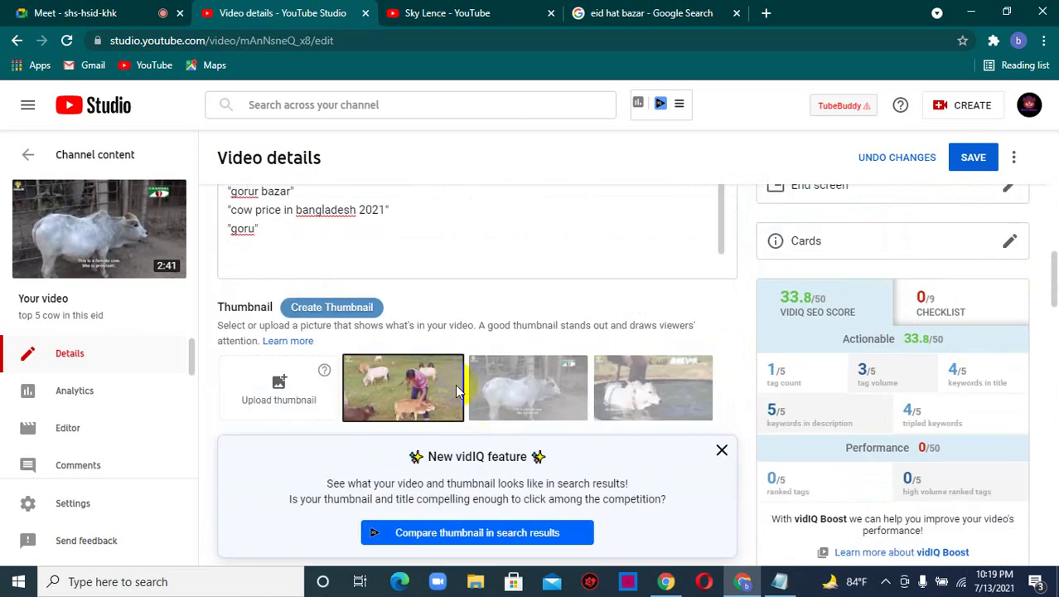
scroll(449, 380, up, 10)
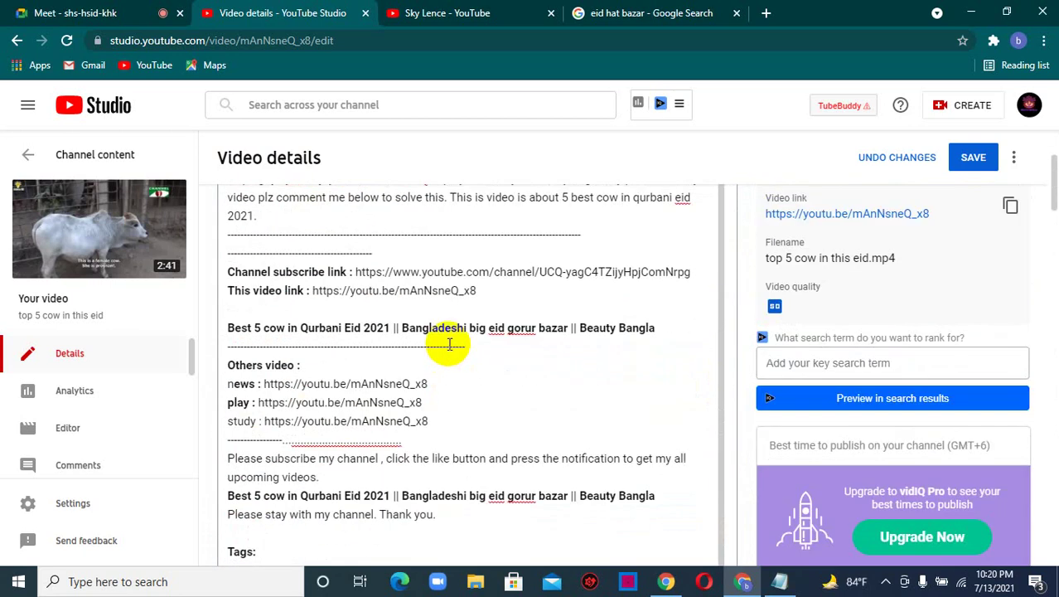
drag(300, 216, 381, 217)
right_click(359, 215)
click(390, 272)
scroll(398, 284, down, 2)
scroll(397, 284, down, 10)
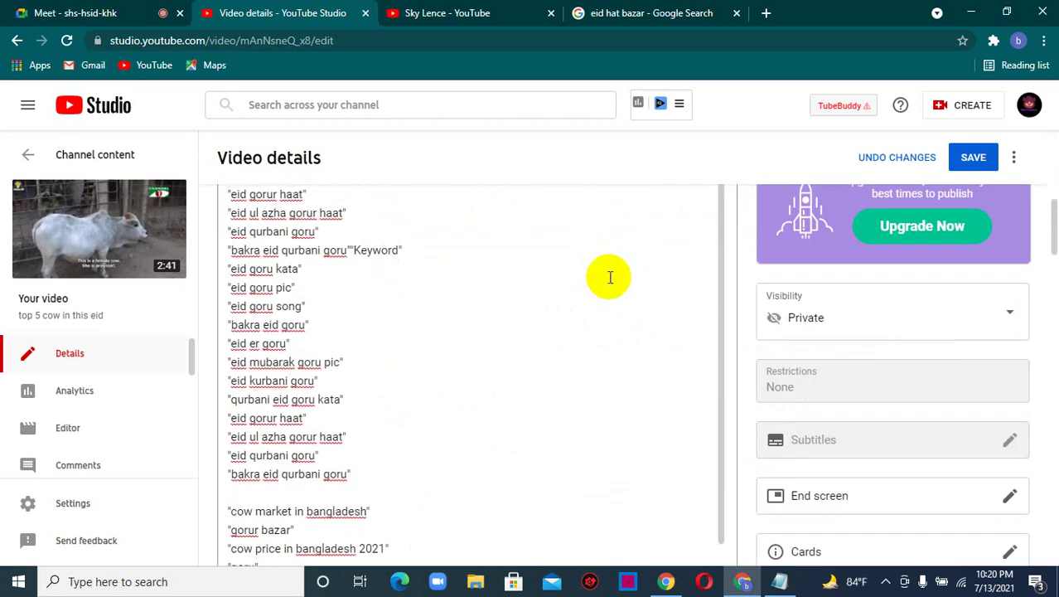
scroll(343, 260, down, 5)
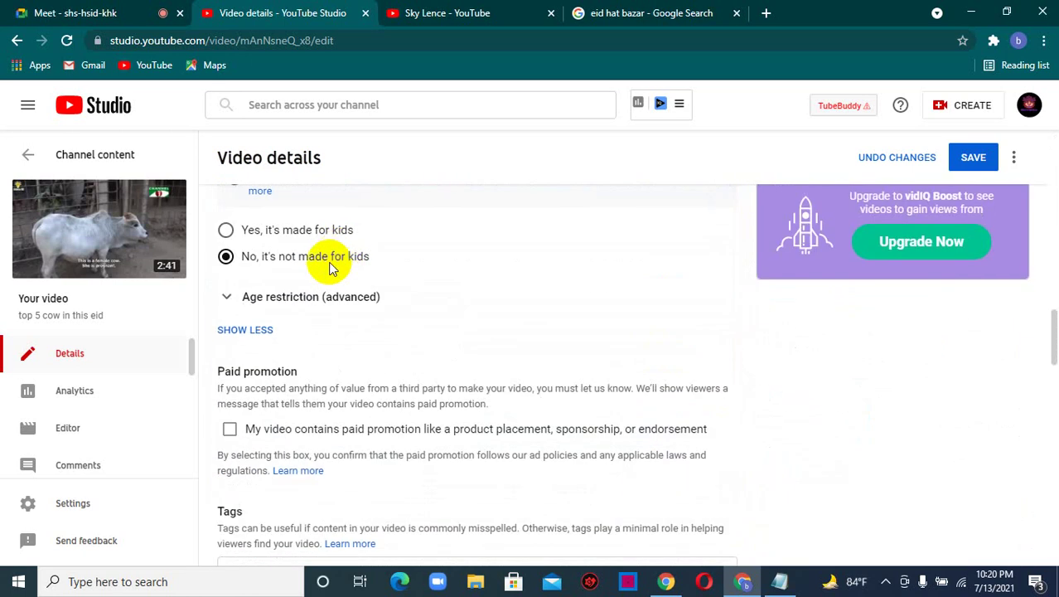
scroll(315, 315, down, 5)
scroll(325, 312, down, 3)
scroll(348, 307, up, 4)
click(427, 335)
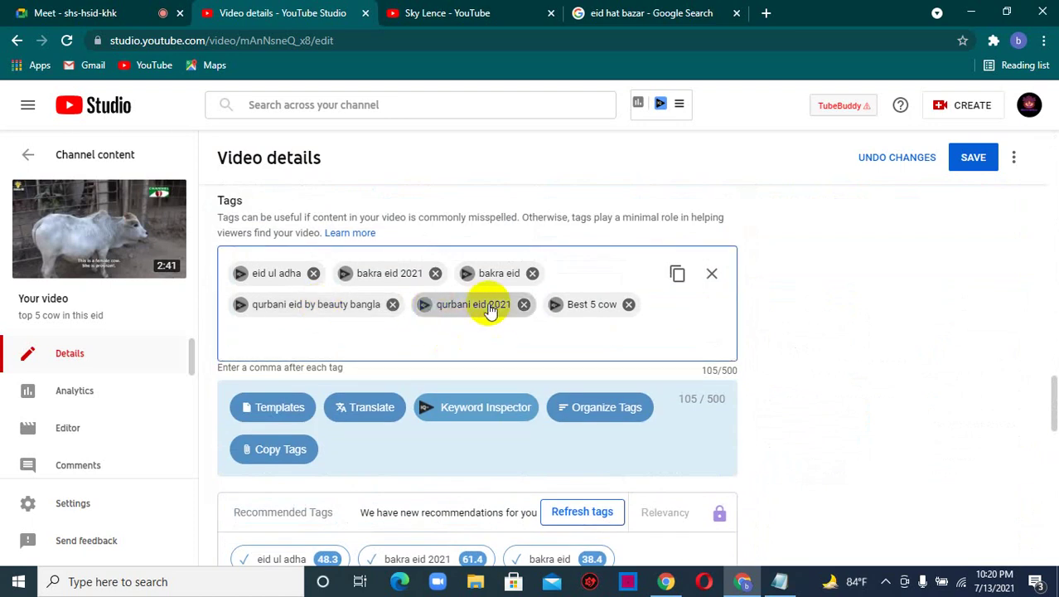
text(Q)
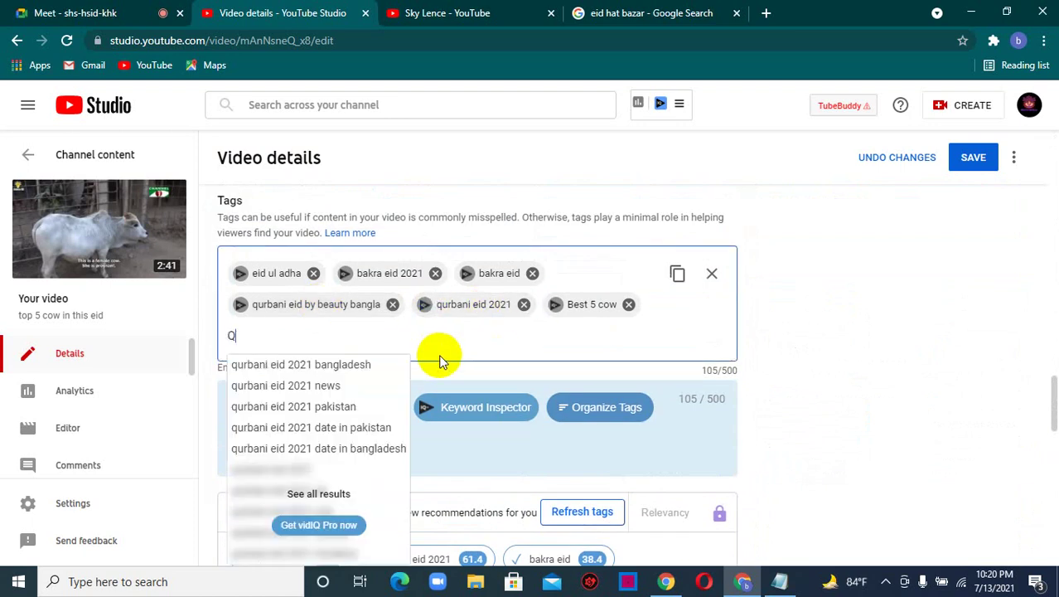
text(URBA)
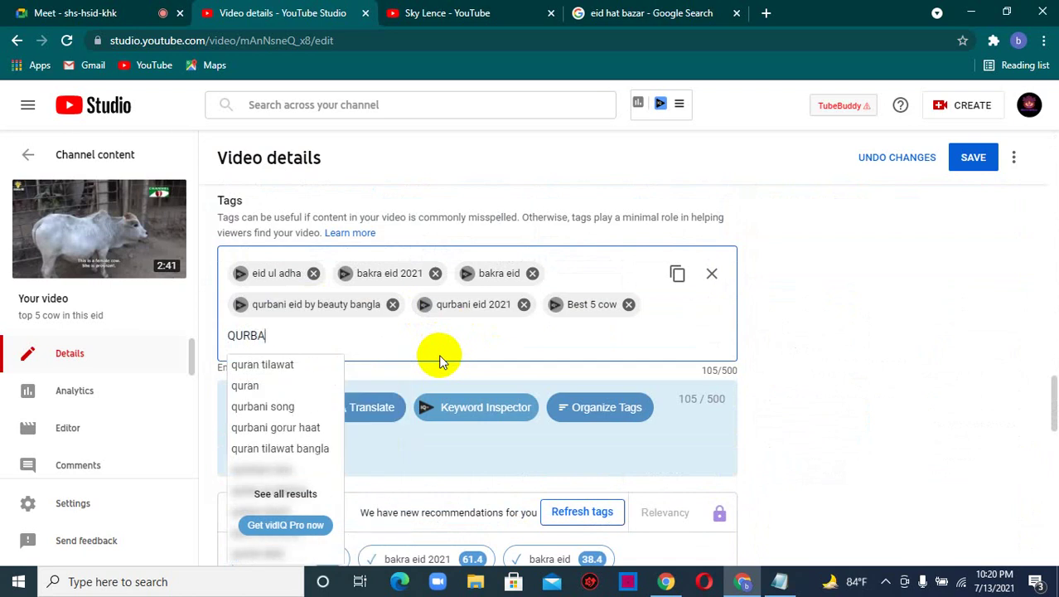
text(NI)
text(021)
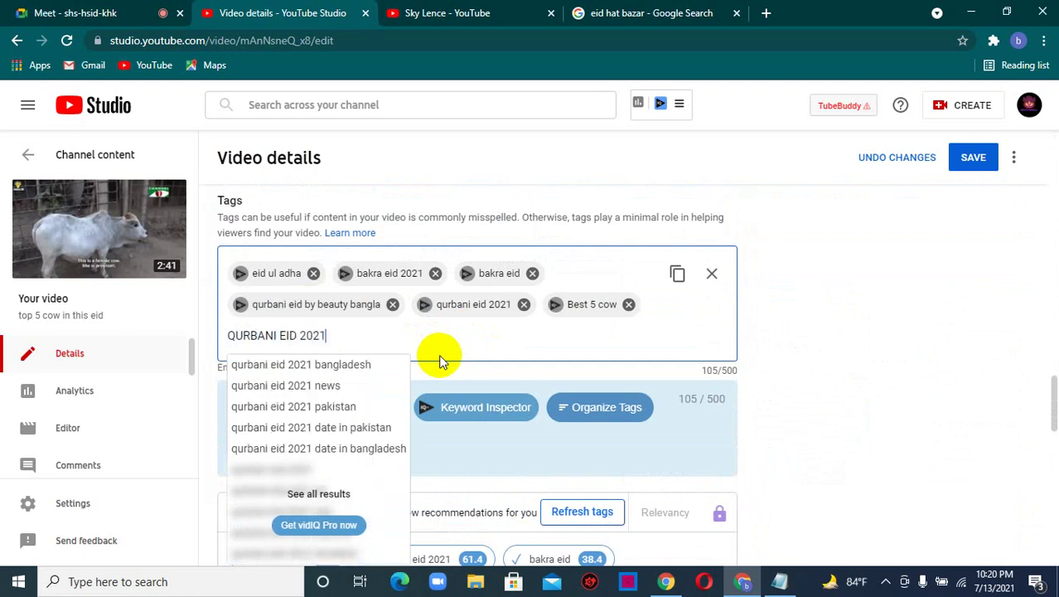
key(Return)
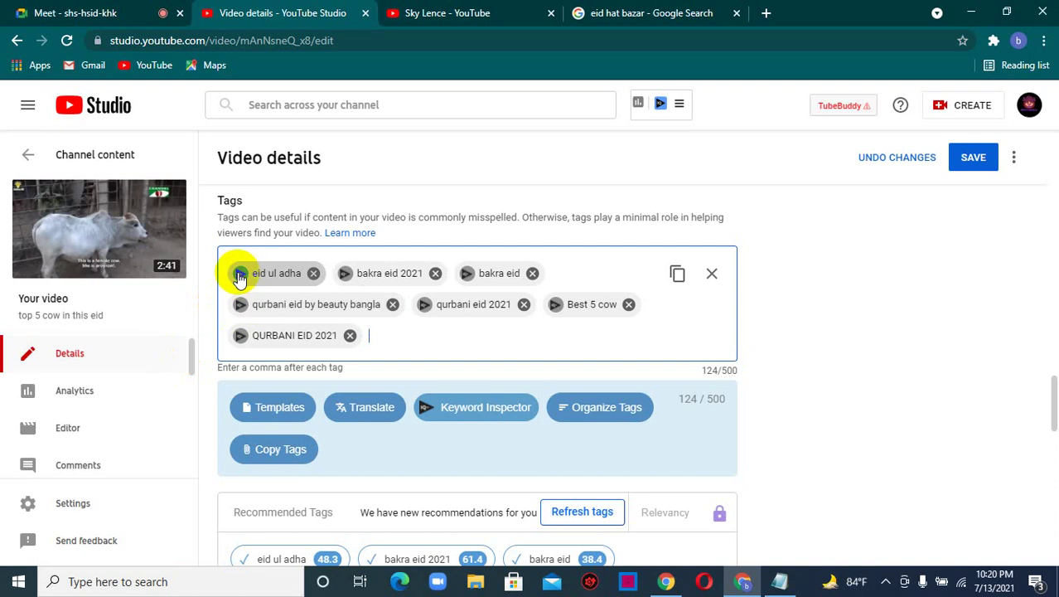
- From the eid ul adha tag's keyword research, add eid ul adha 2021, 2019 and 2020
click(239, 274)
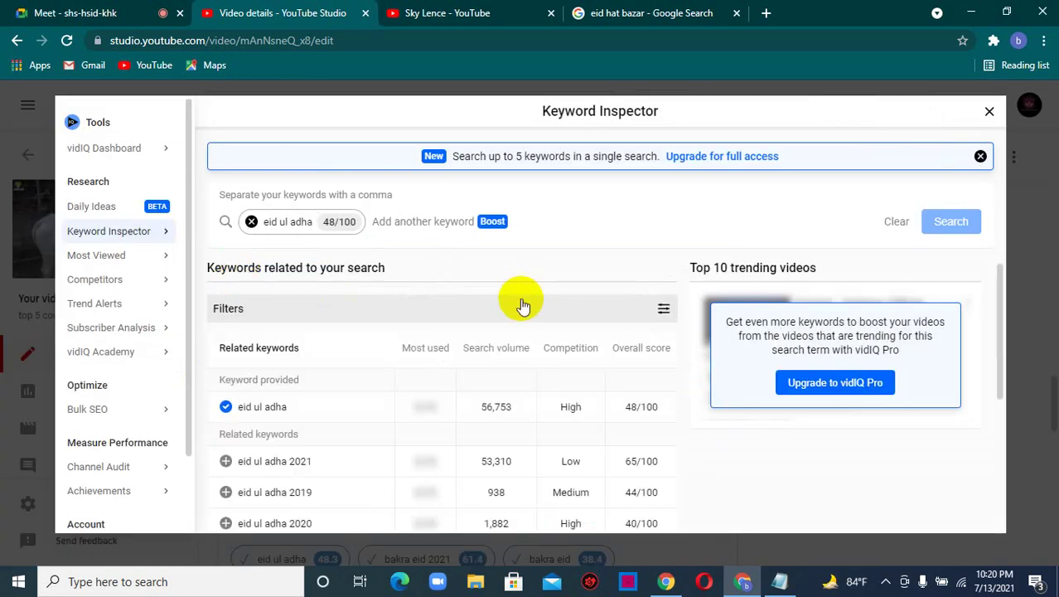
scroll(509, 302, down, 2)
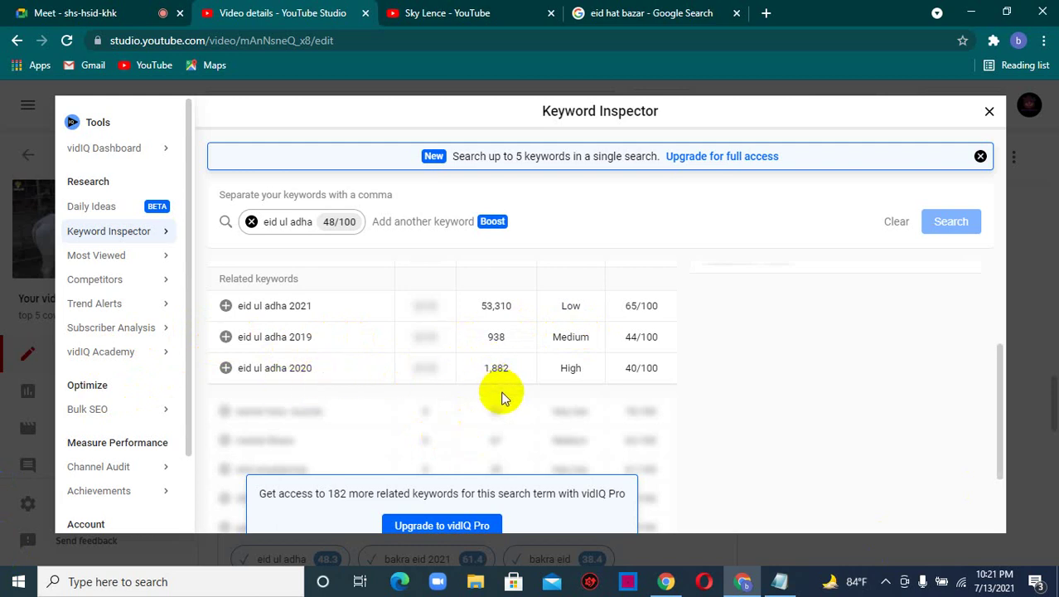
click(225, 305)
click(225, 337)
click(226, 367)
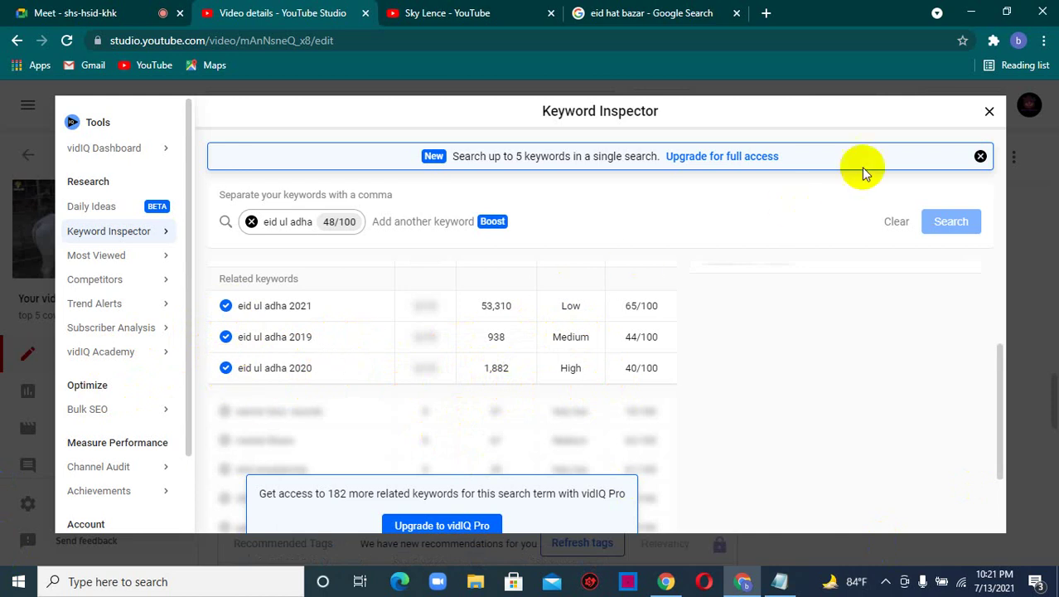
click(990, 113)
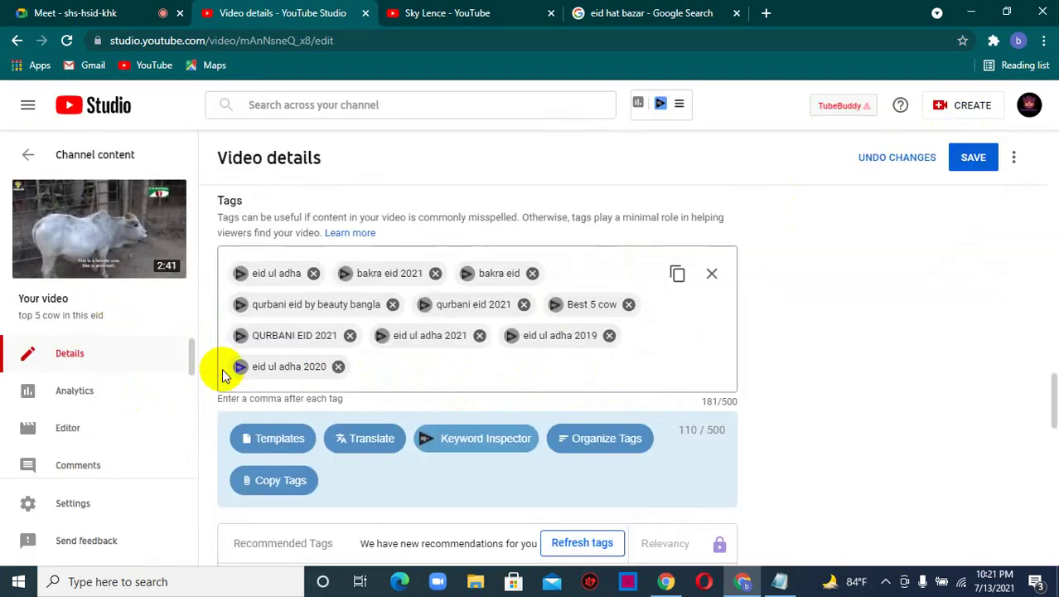
- From the qurbani eid 2021 tag's keyword research, add bakra mandi pakistan as a tag
click(422, 304)
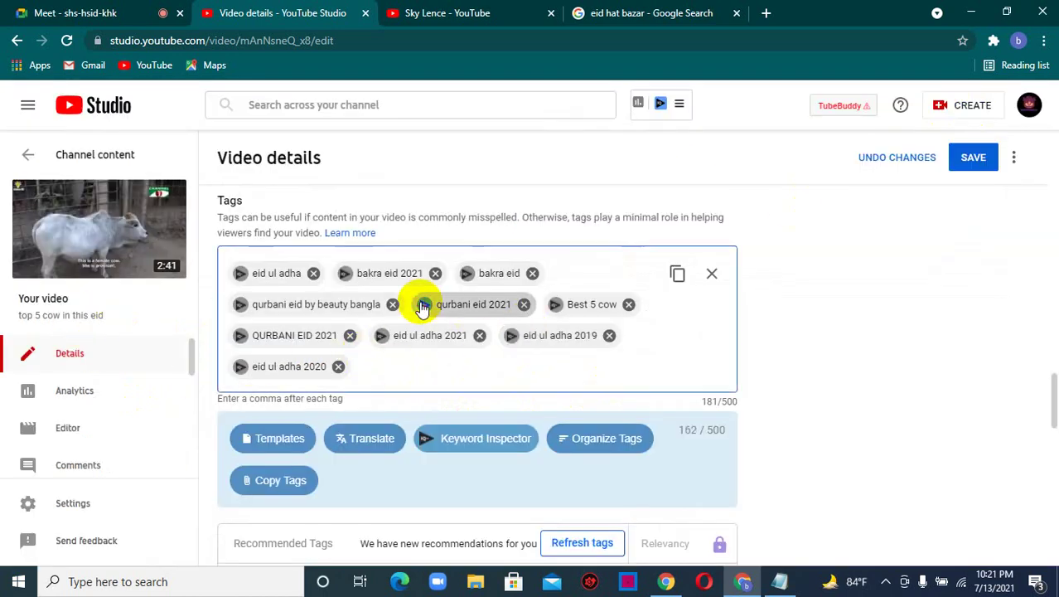
scroll(382, 324, down, 3)
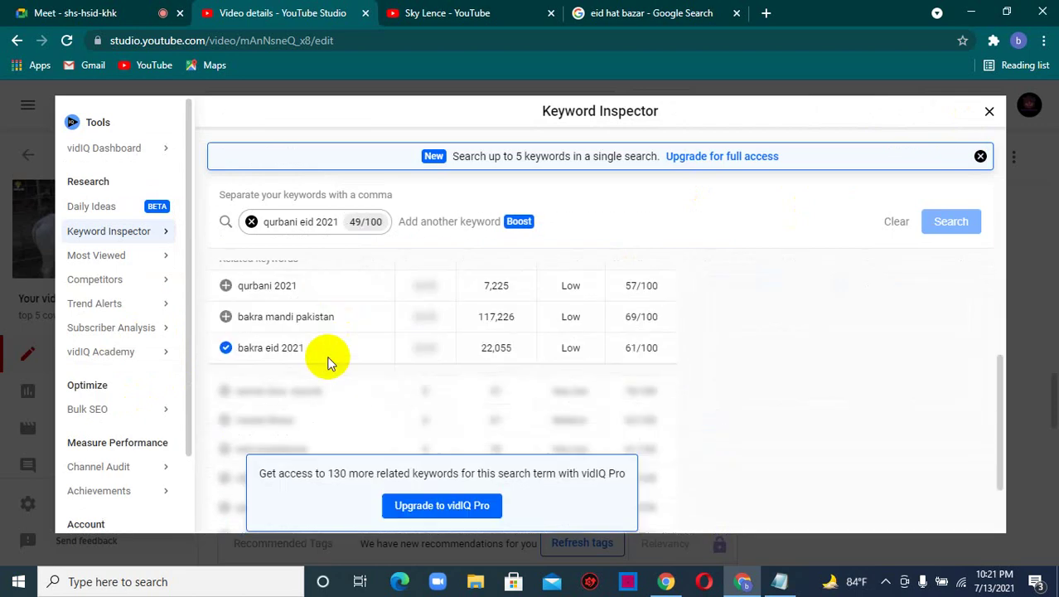
scroll(255, 325, up, 2)
scroll(248, 340, up, 1)
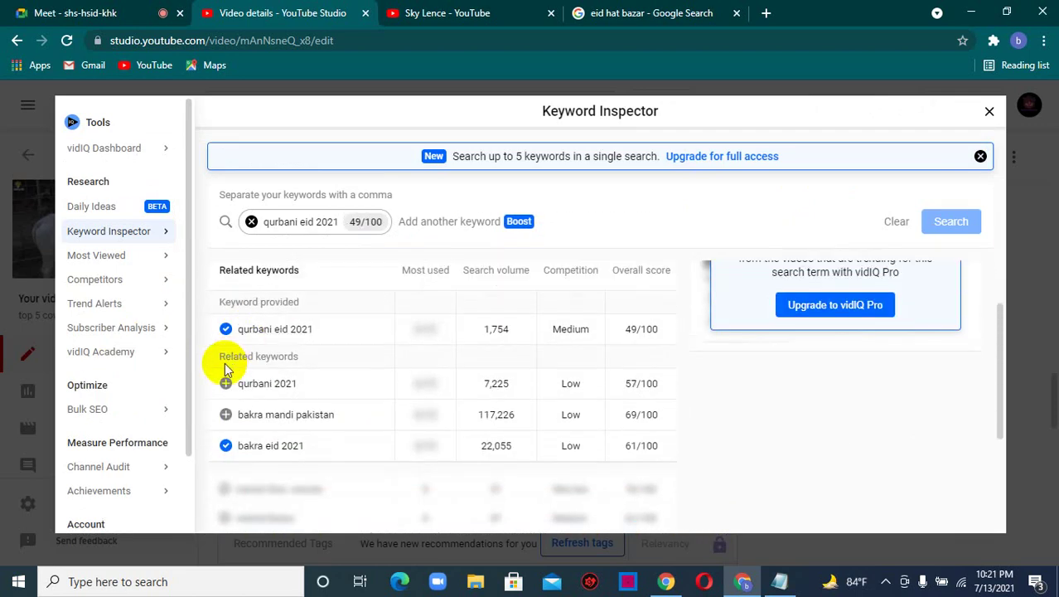
click(227, 415)
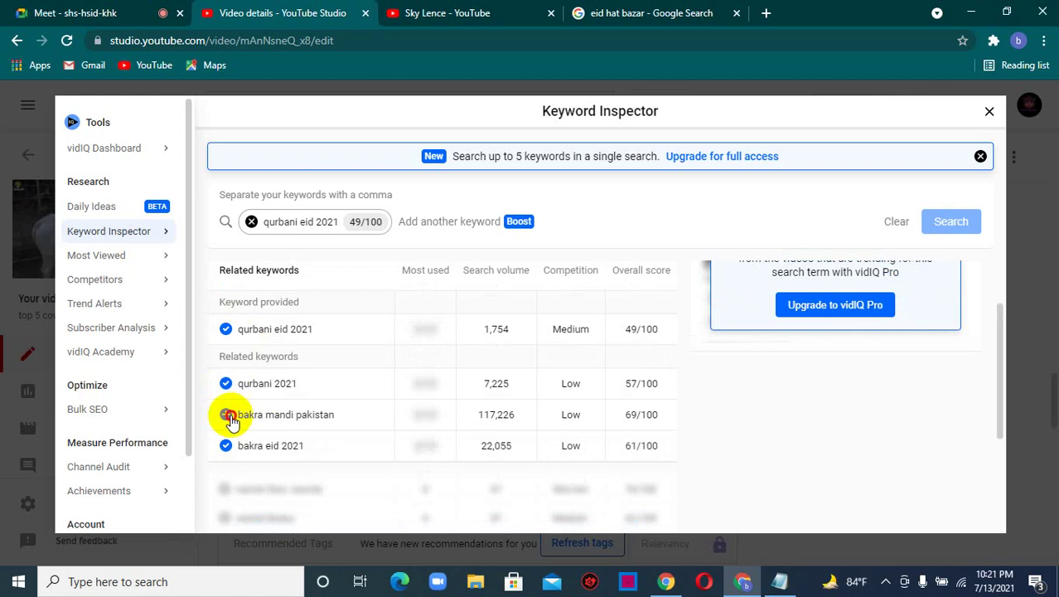
click(988, 114)
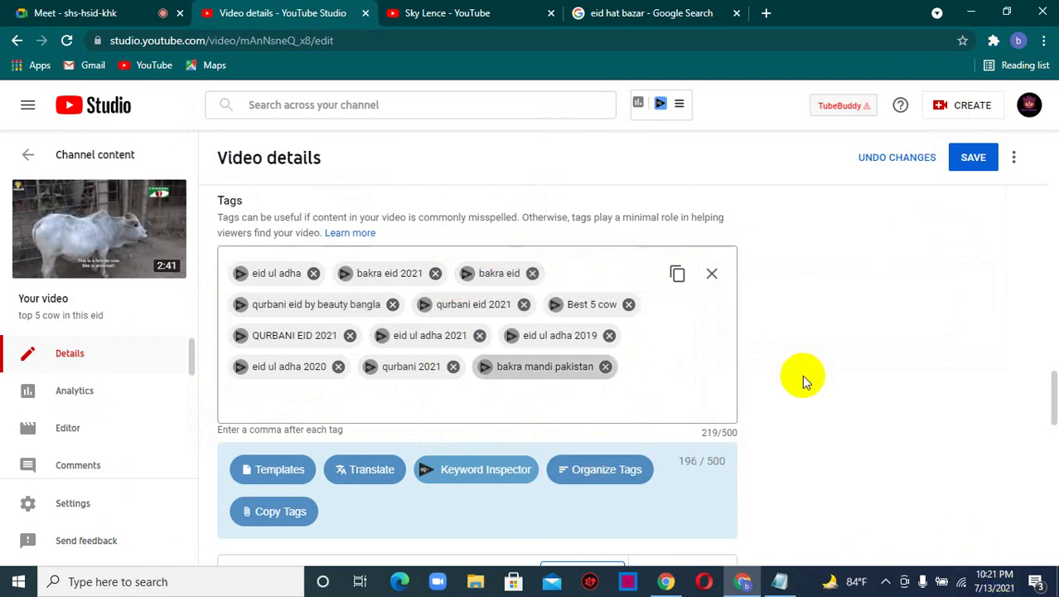
- From the qurbani eid by beauty bangla keyword research, add qurbani as a tag
click(241, 304)
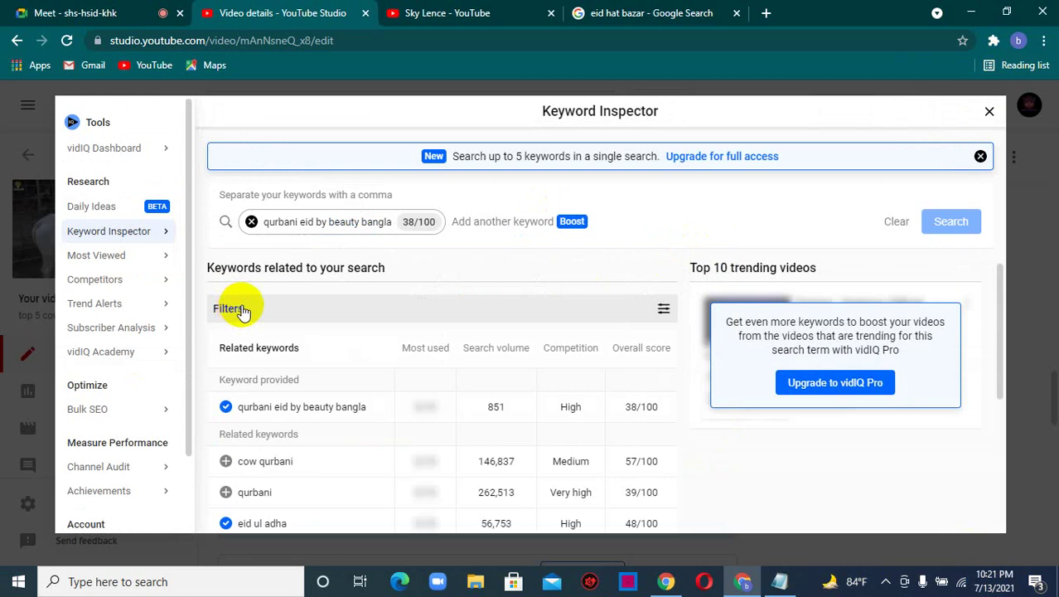
scroll(249, 416, down, 2)
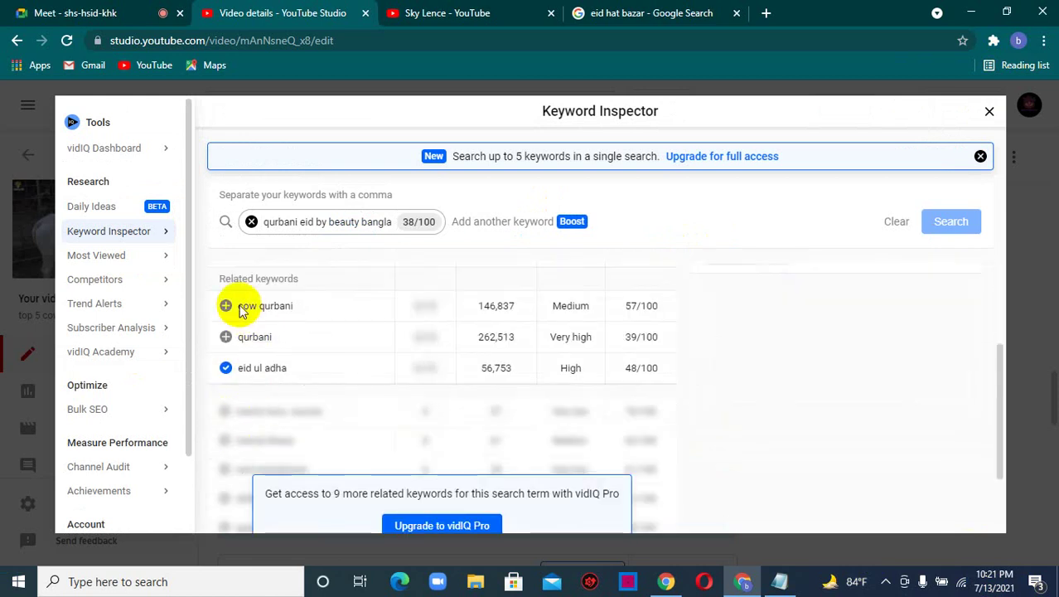
click(226, 338)
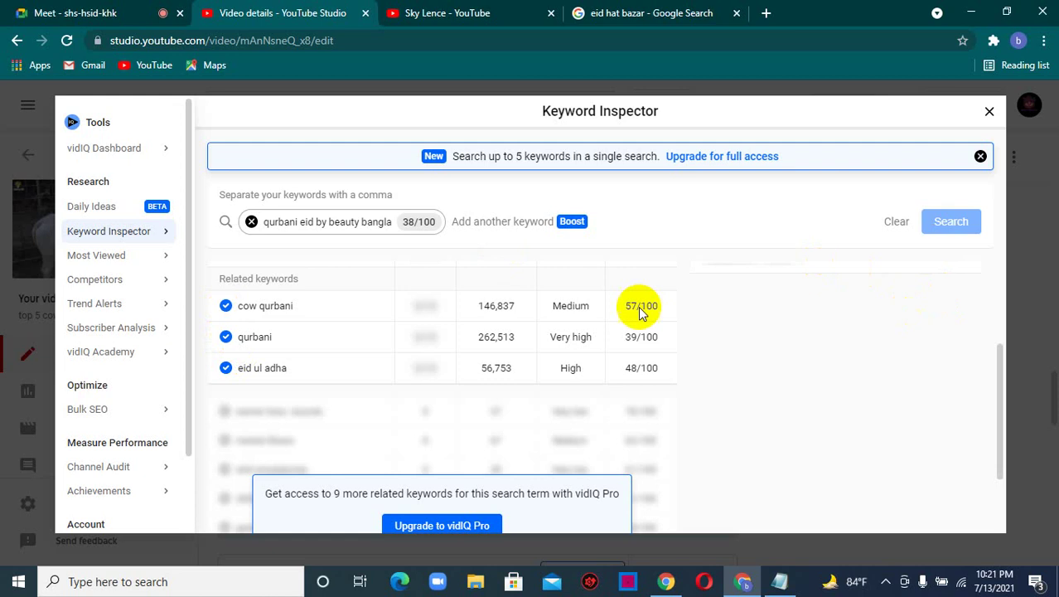
scroll(639, 308, up, 2)
click(903, 220)
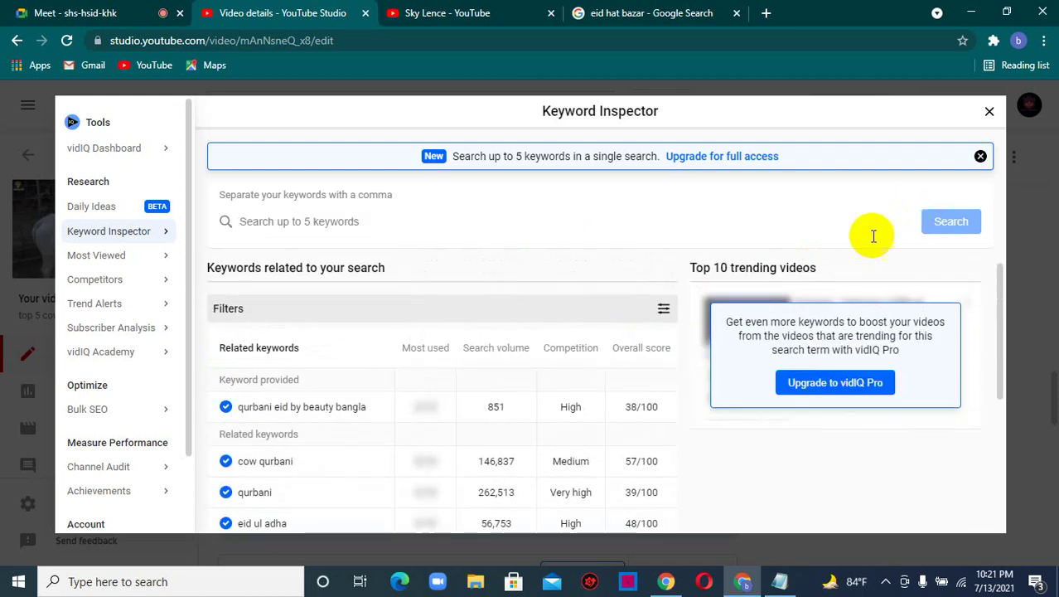
scroll(572, 398, down, 2)
scroll(580, 403, down, 1)
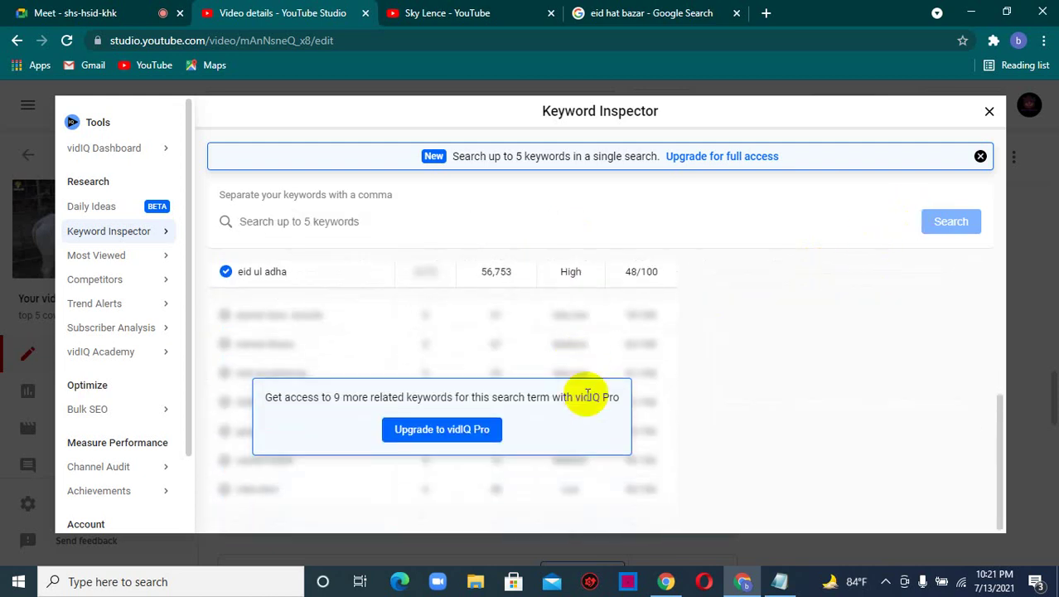
scroll(597, 396, up, 3)
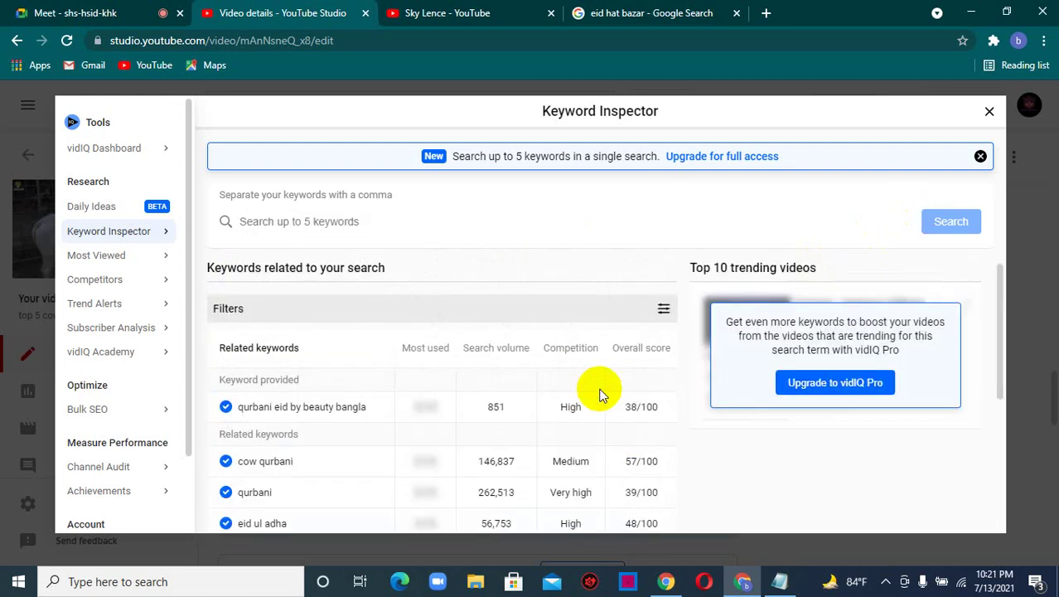
scroll(655, 373, down, 3)
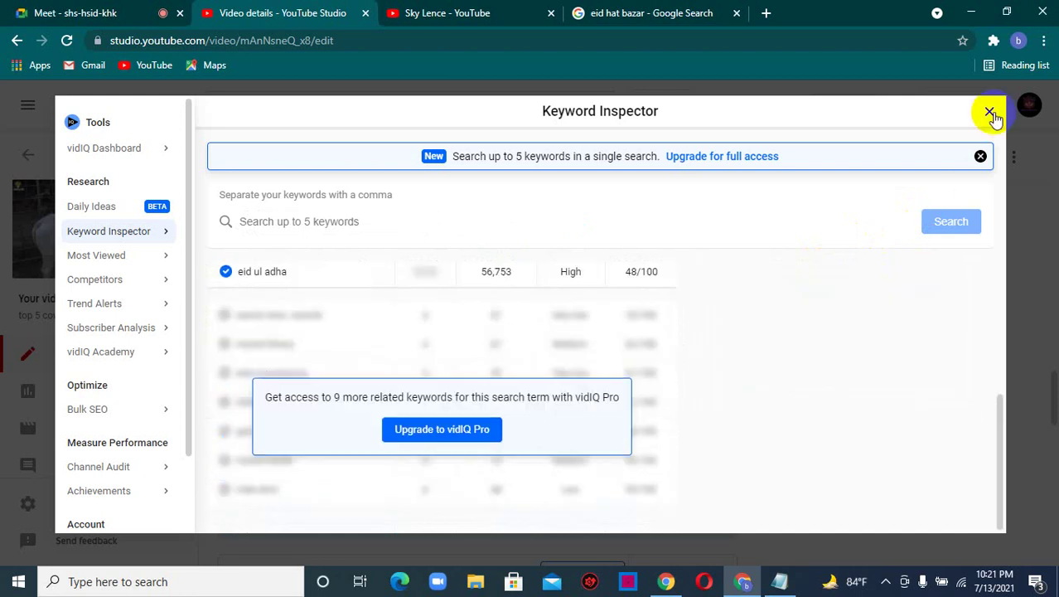
click(989, 111)
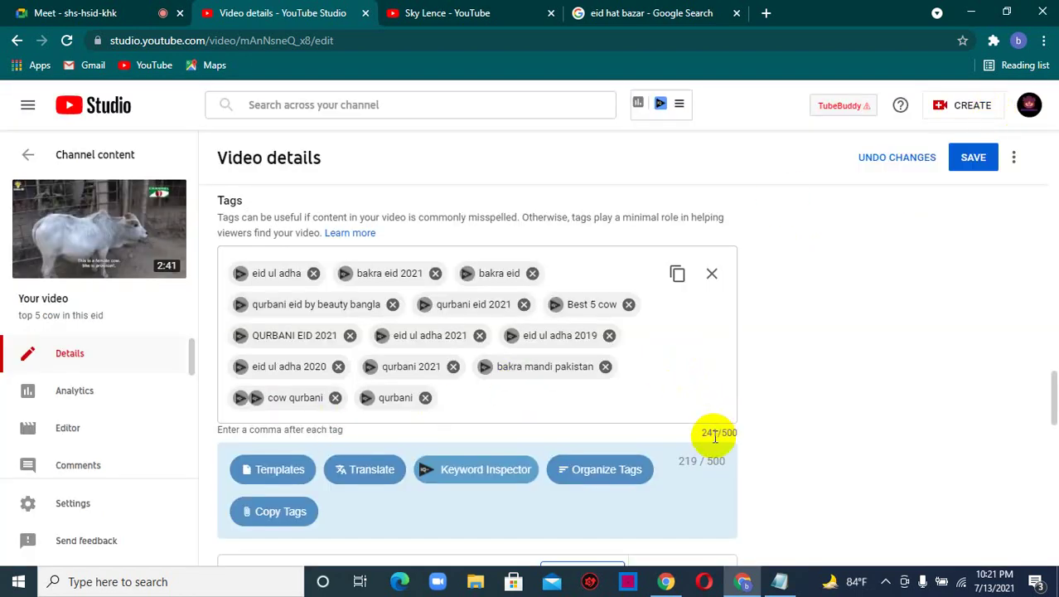
scroll(502, 421, down, 1)
- Copy 'Bangladeshi big eid gorur bazar' from the title and paste it as the last tag
click(460, 319)
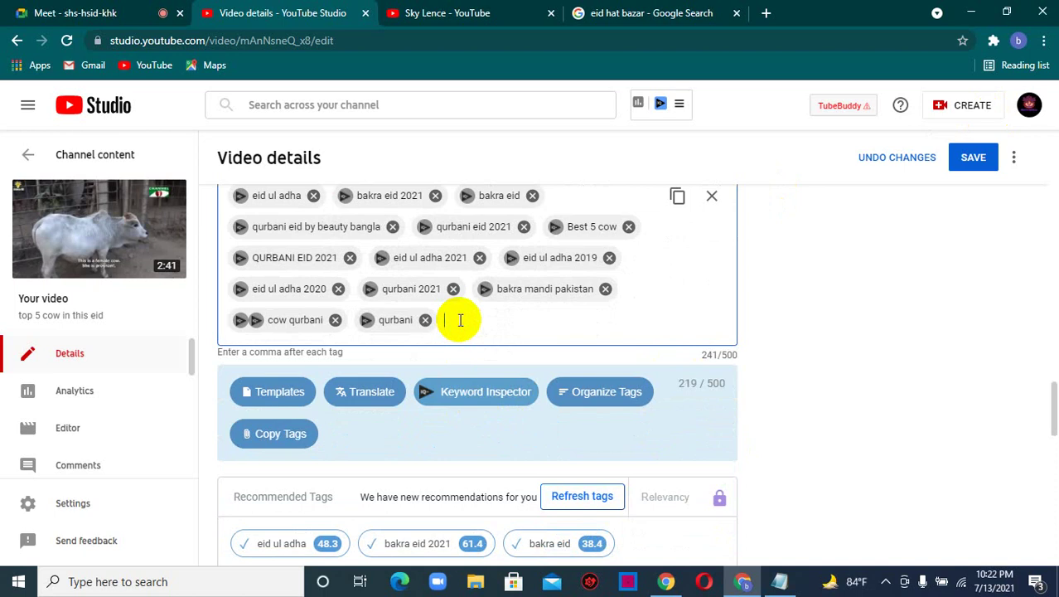
scroll(460, 319, up, 15)
scroll(446, 334, up, 4)
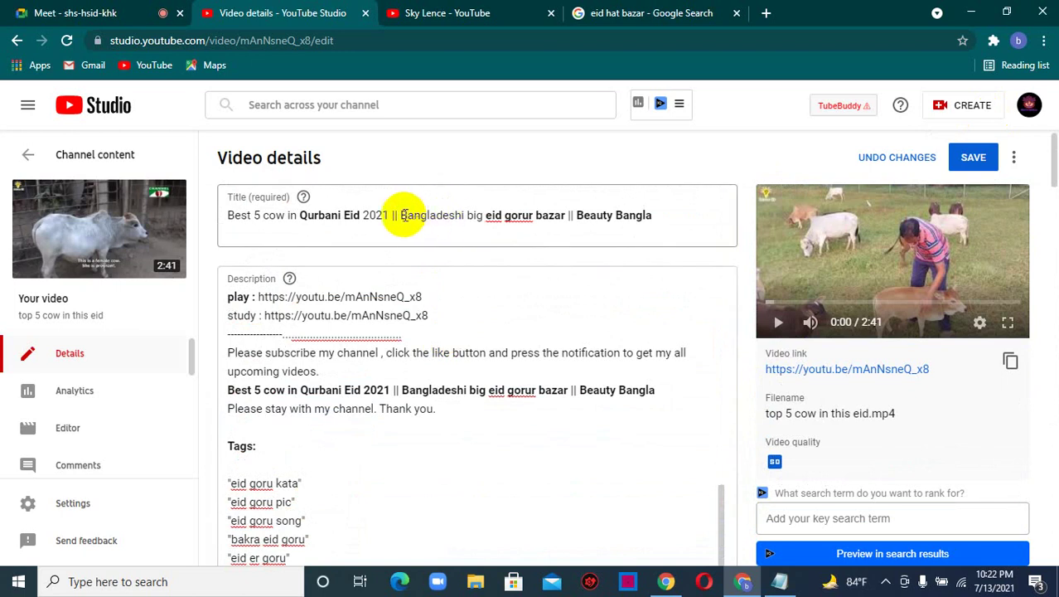
drag(401, 215, 565, 211)
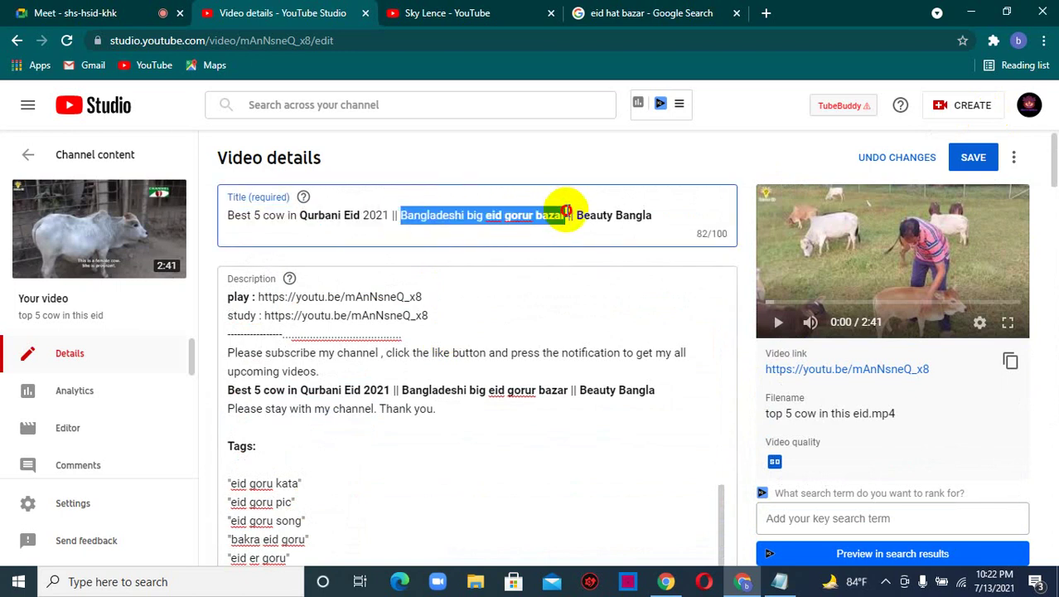
right_click(535, 214)
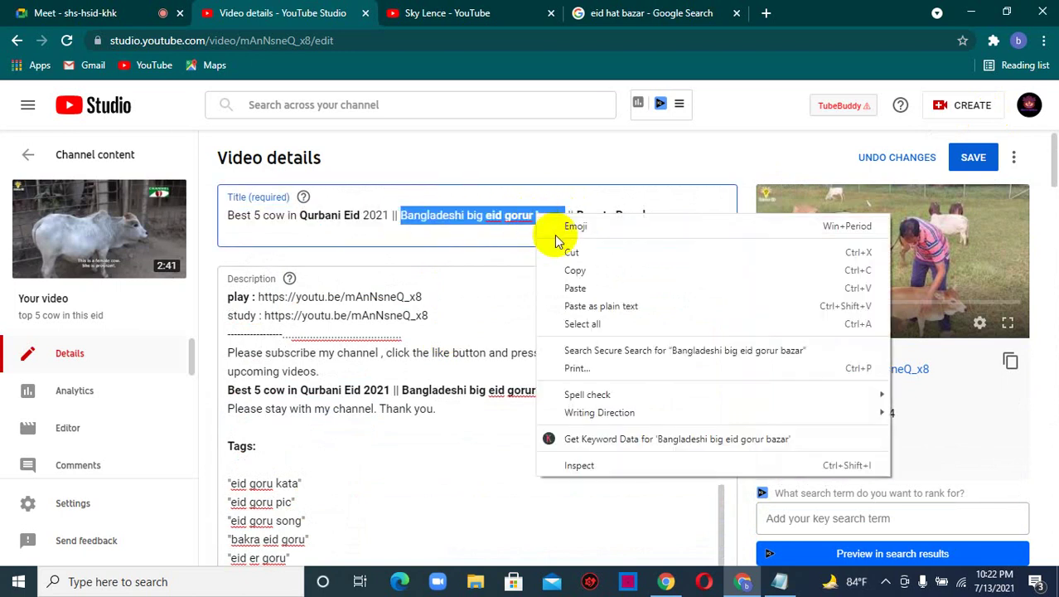
click(575, 274)
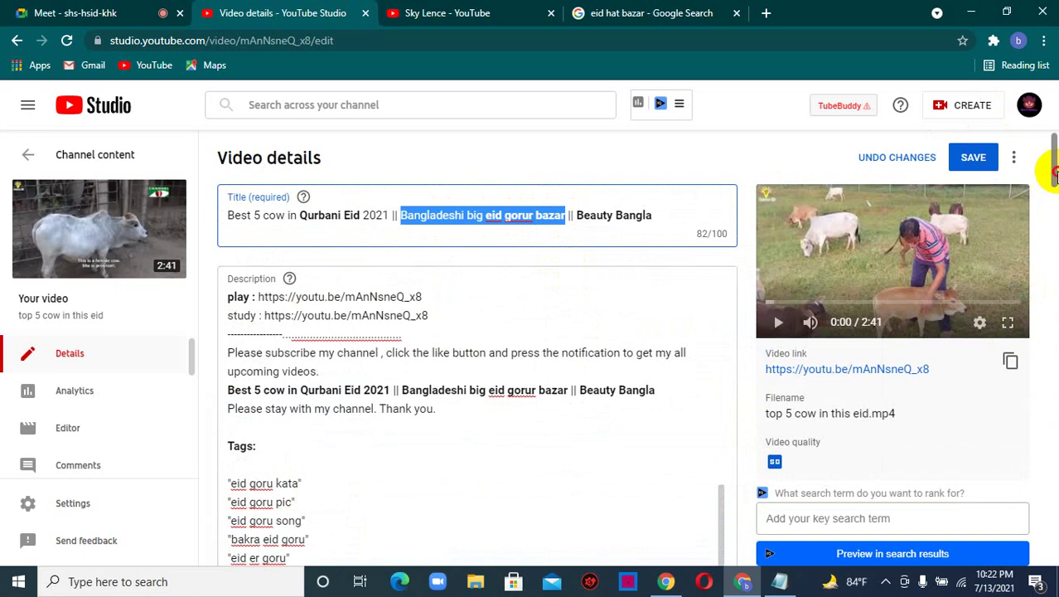
scroll(1040, 189, down, 4)
scroll(622, 373, down, 5)
scroll(622, 373, down, 5)
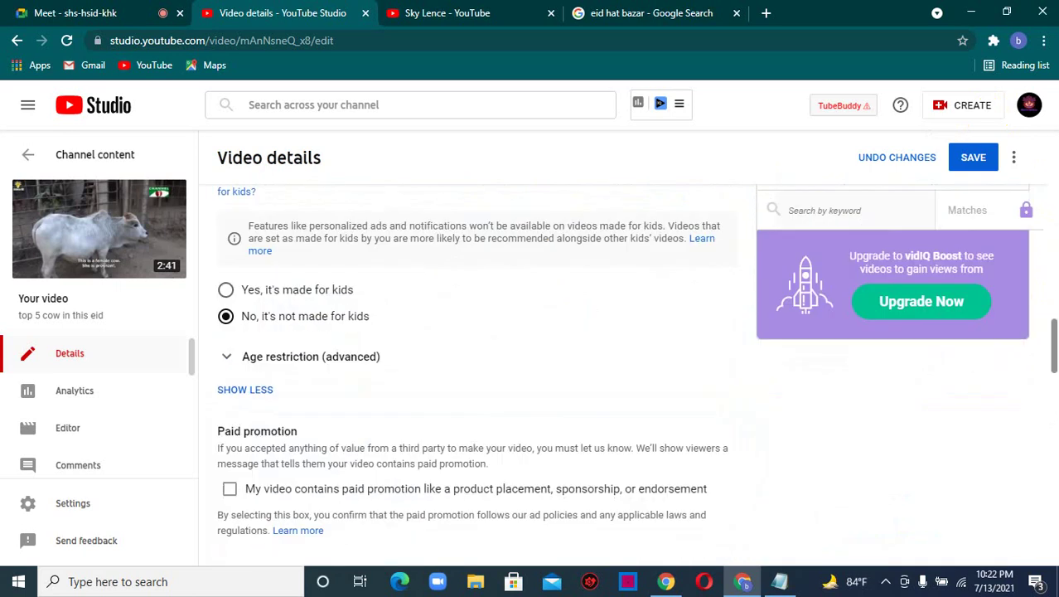
scroll(1045, 332, down, 5)
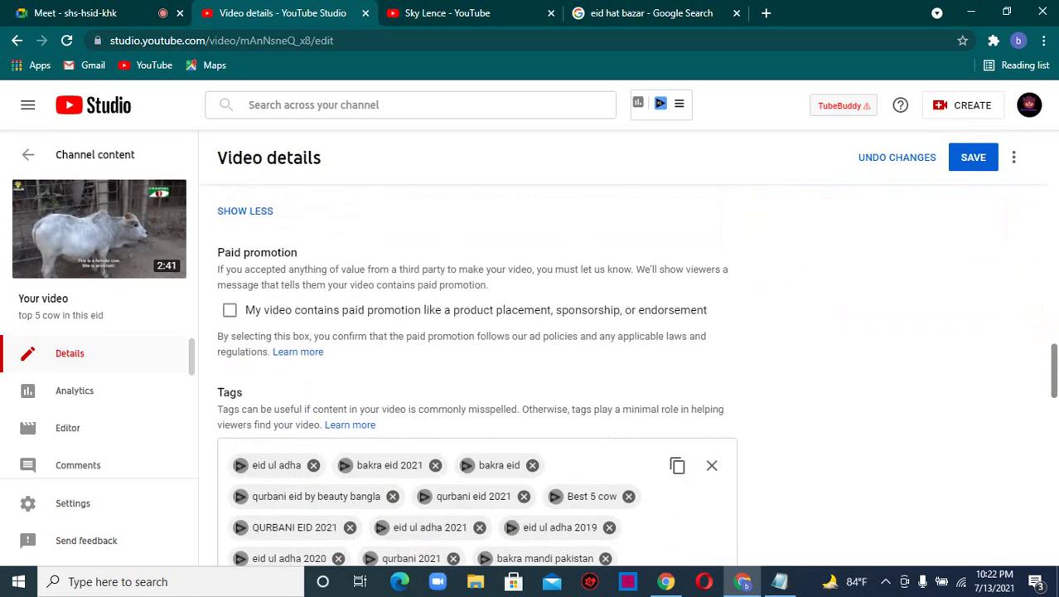
click(485, 395)
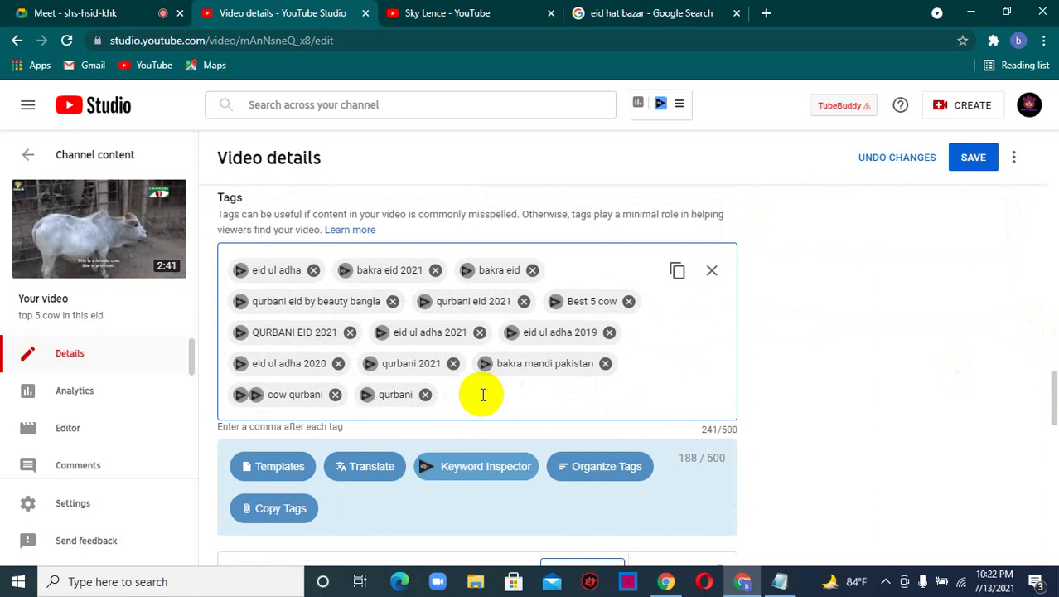
key(ctrl+v)
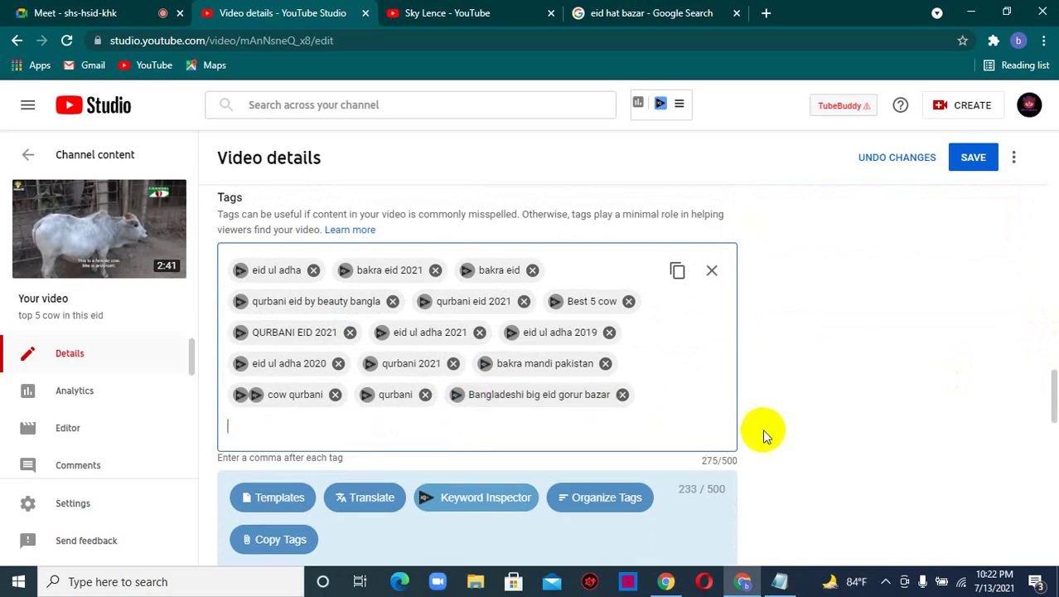
scroll(721, 424, up, 15)
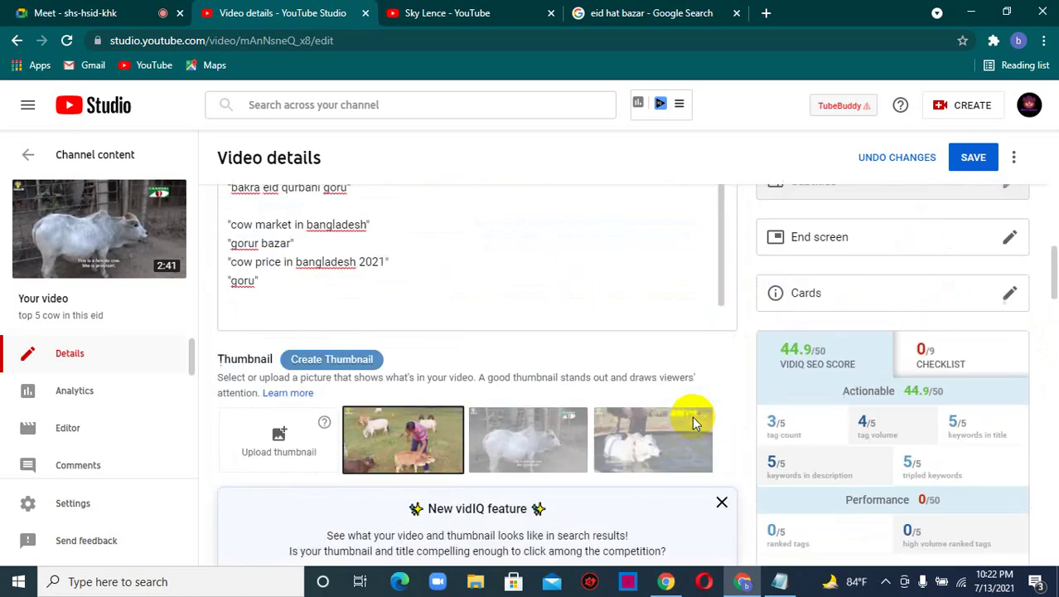
- Add the tags EID BZAR BY BEAUTY BANGLA and BEAUTYBANGLA
scroll(689, 419, up, 10)
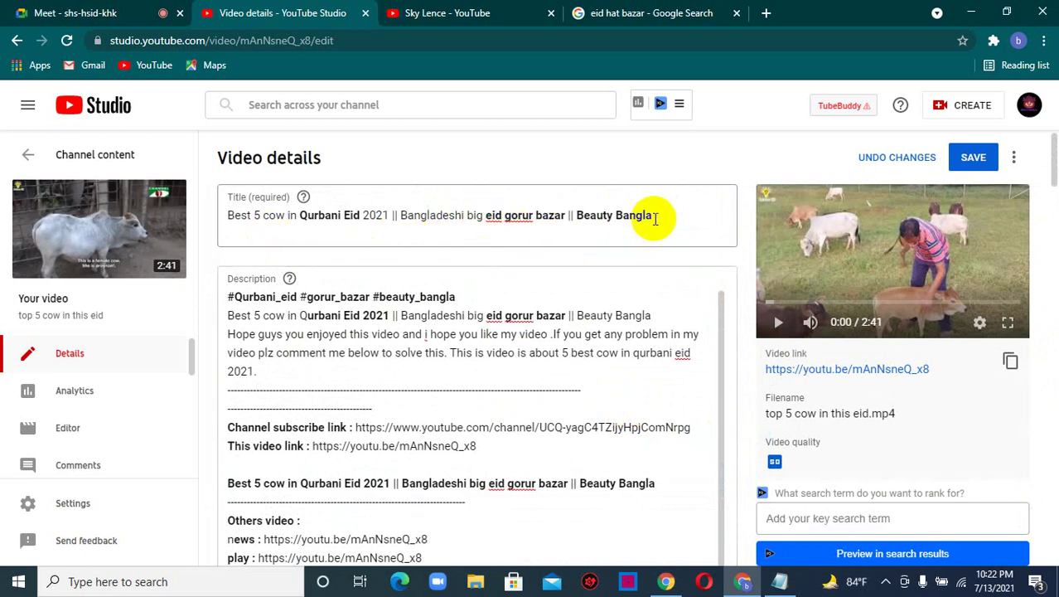
scroll(653, 264, down, 4)
scroll(653, 264, down, 5)
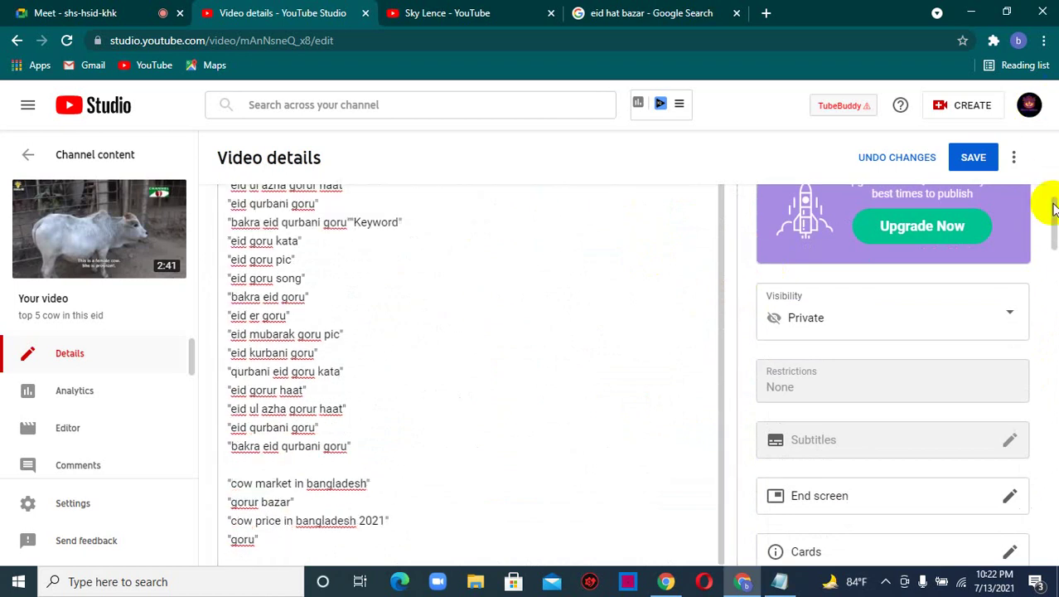
scroll(1049, 208, down, 5)
scroll(927, 348, down, 10)
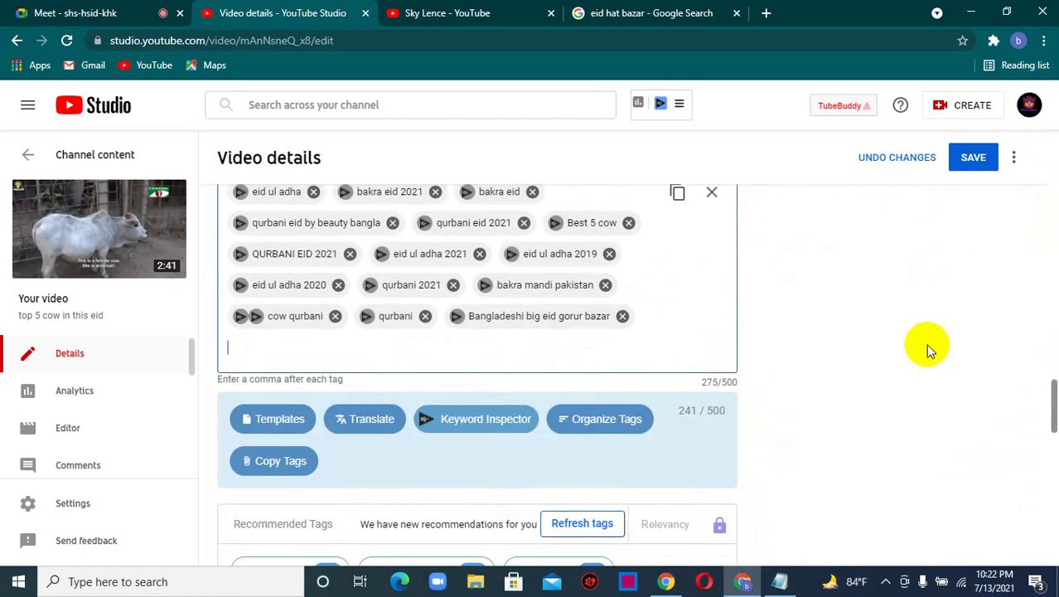
text(EID BZA)
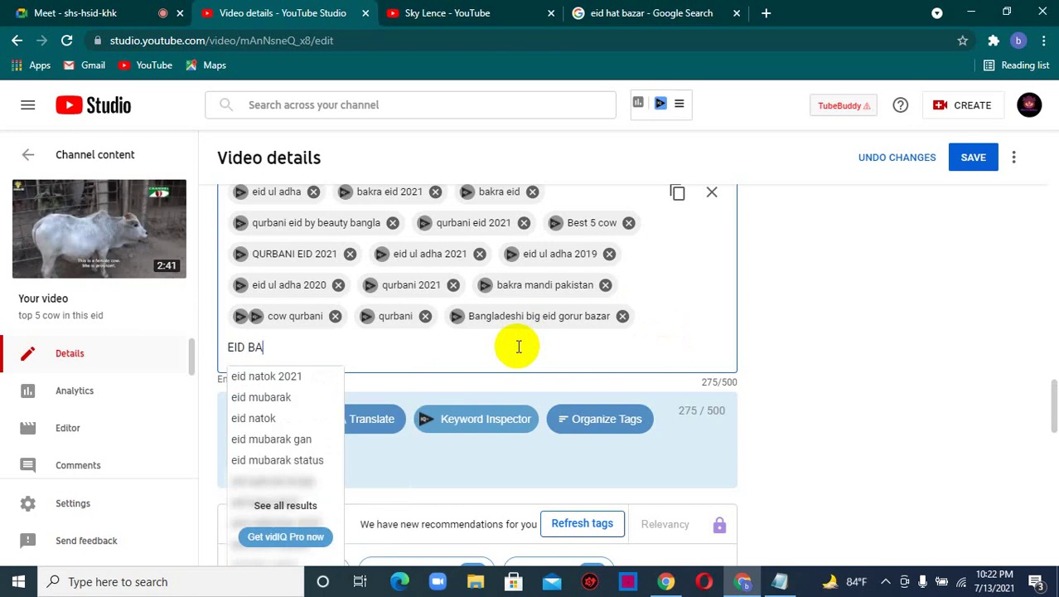
text(R BY BEAUTY BANGLA)
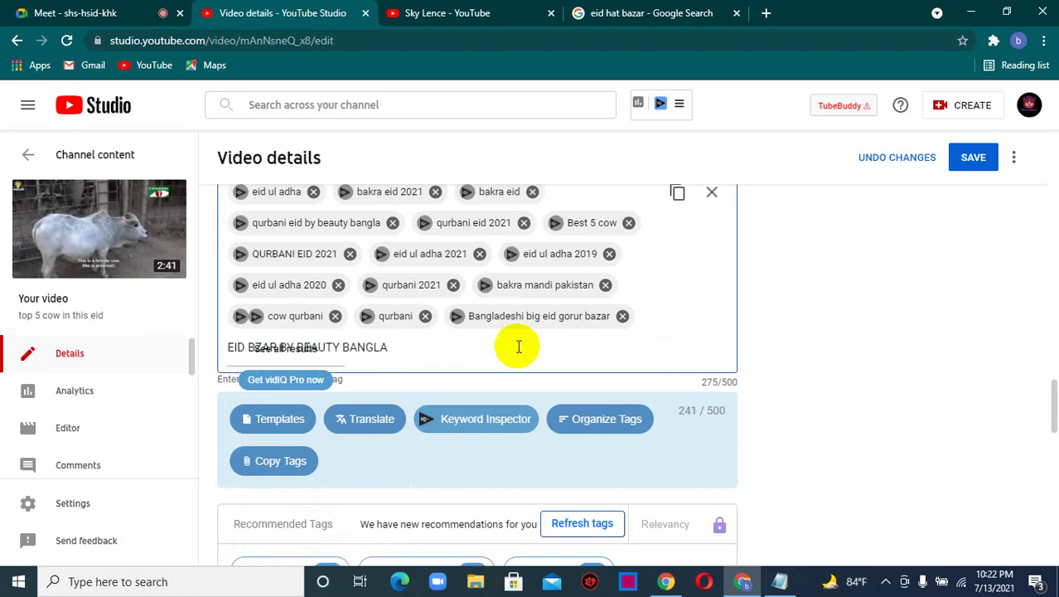
key(Return)
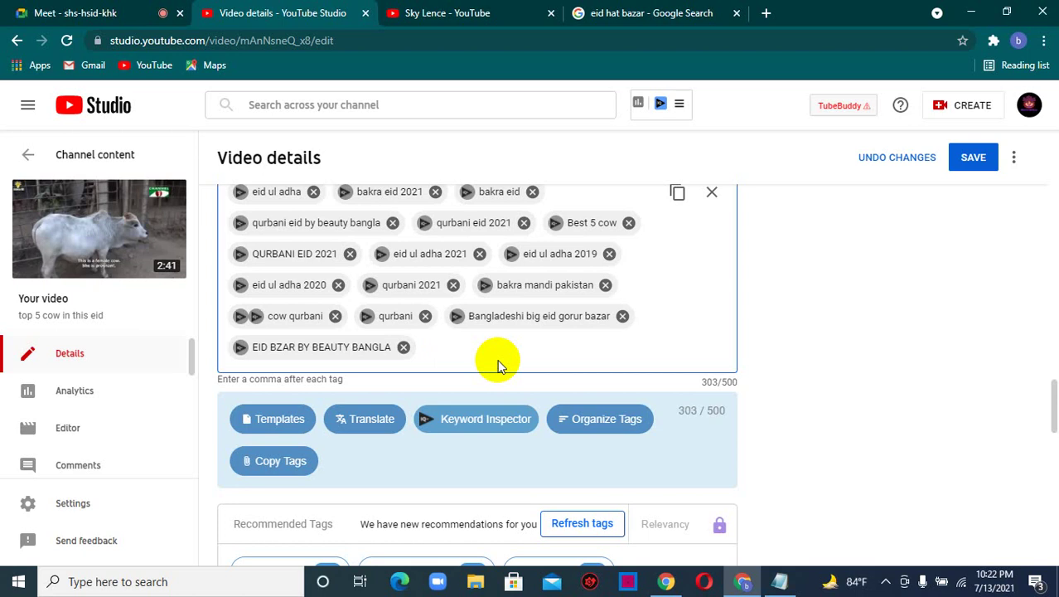
text(BEA)
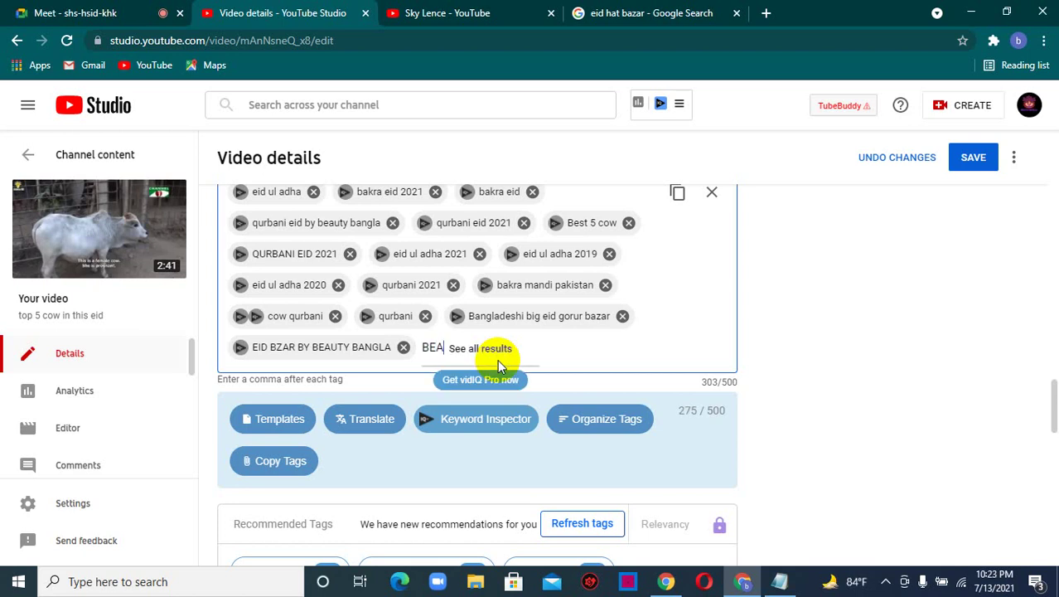
text(UTYBANGLA)
key(Return)
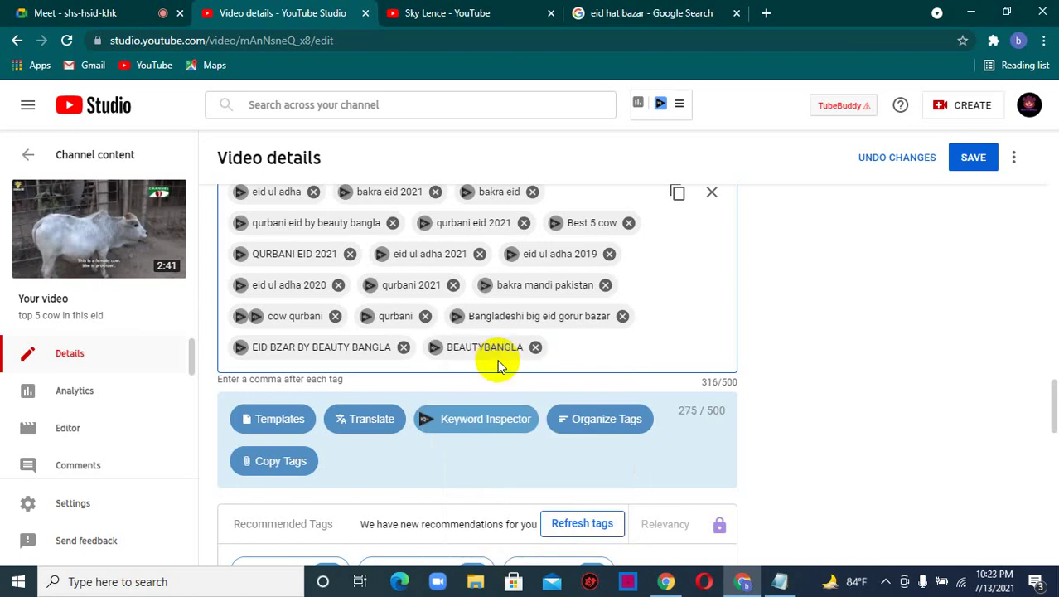
- Add the tags beauty bangla and Beauty bangla
text(beauty bangla)
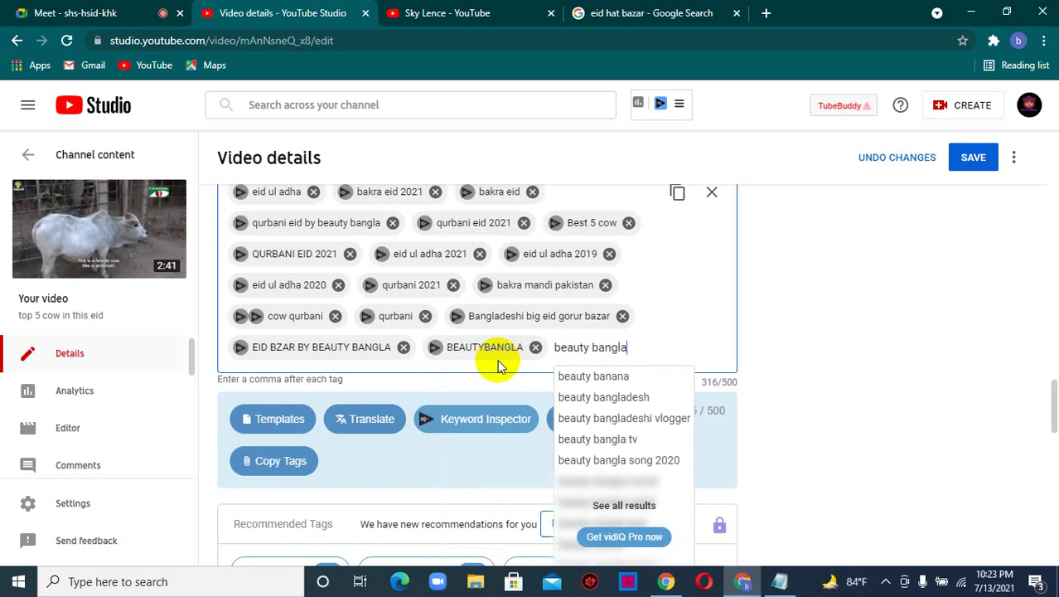
key(Return)
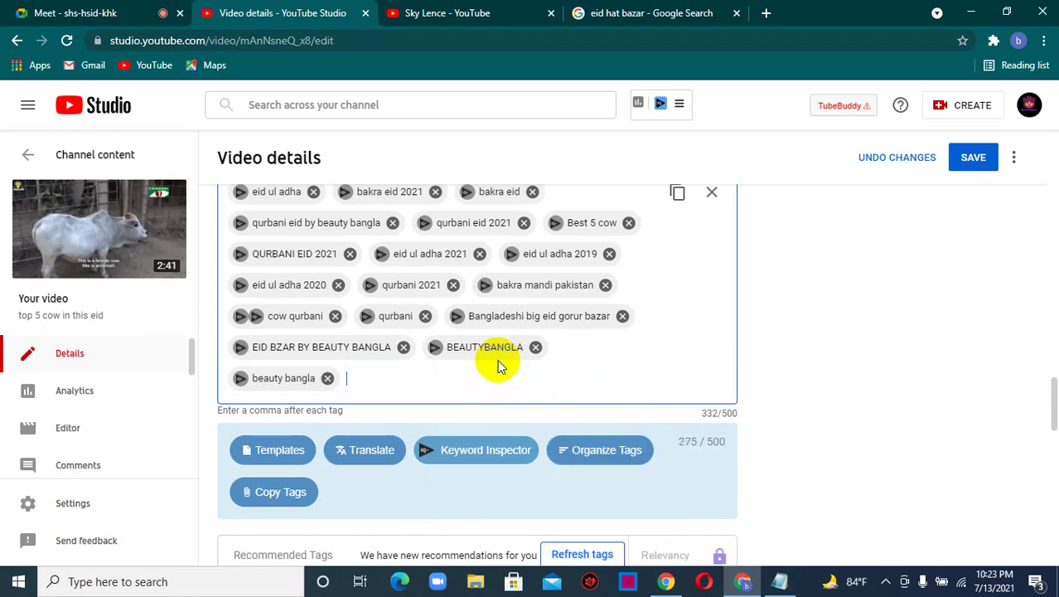
text(Beau)
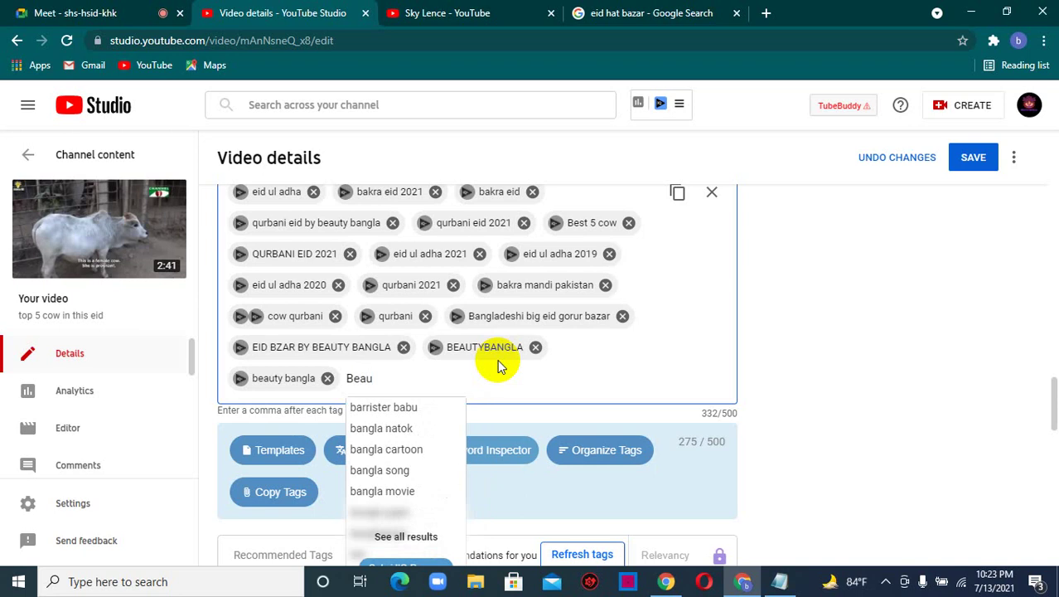
text(a)
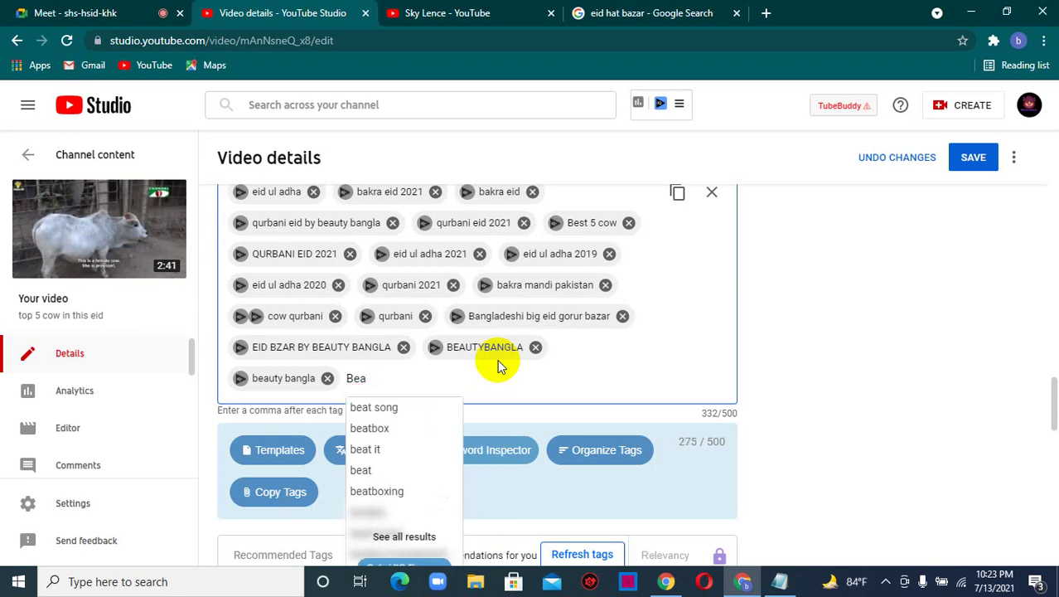
text(tyty)
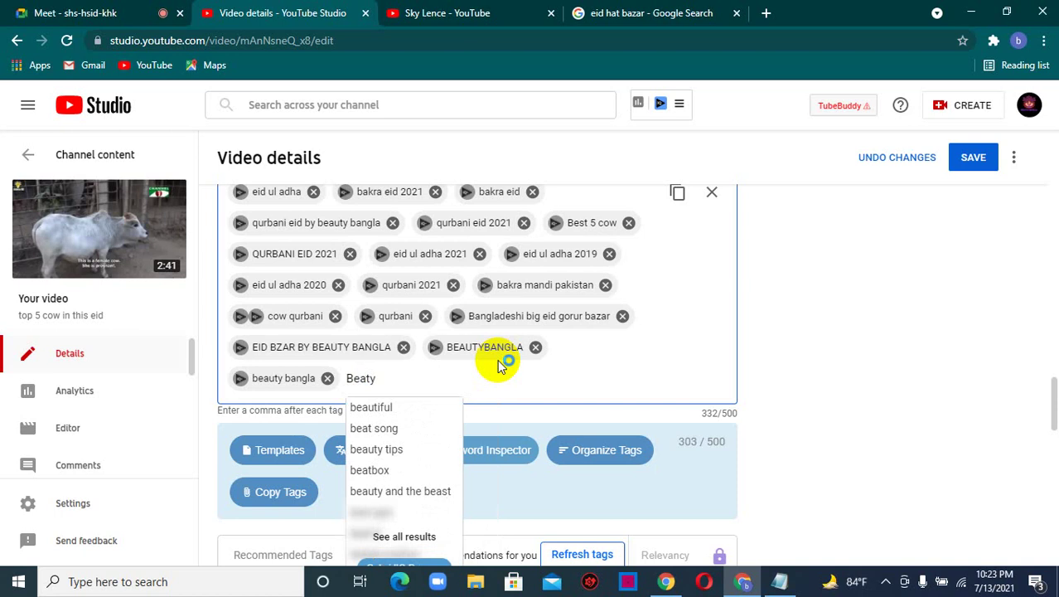
key(BackSpace)
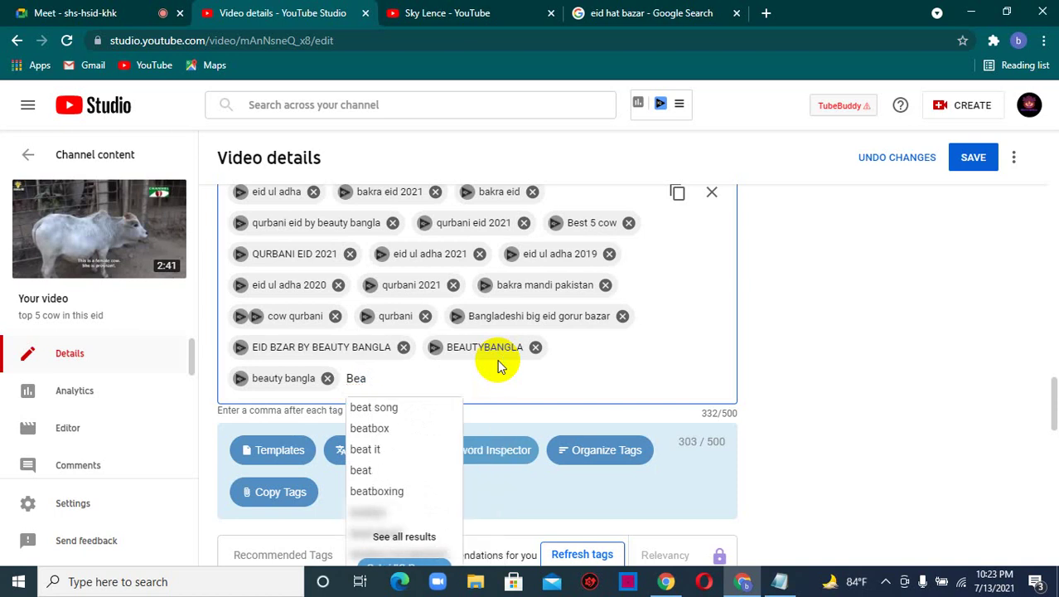
text(uty ba)
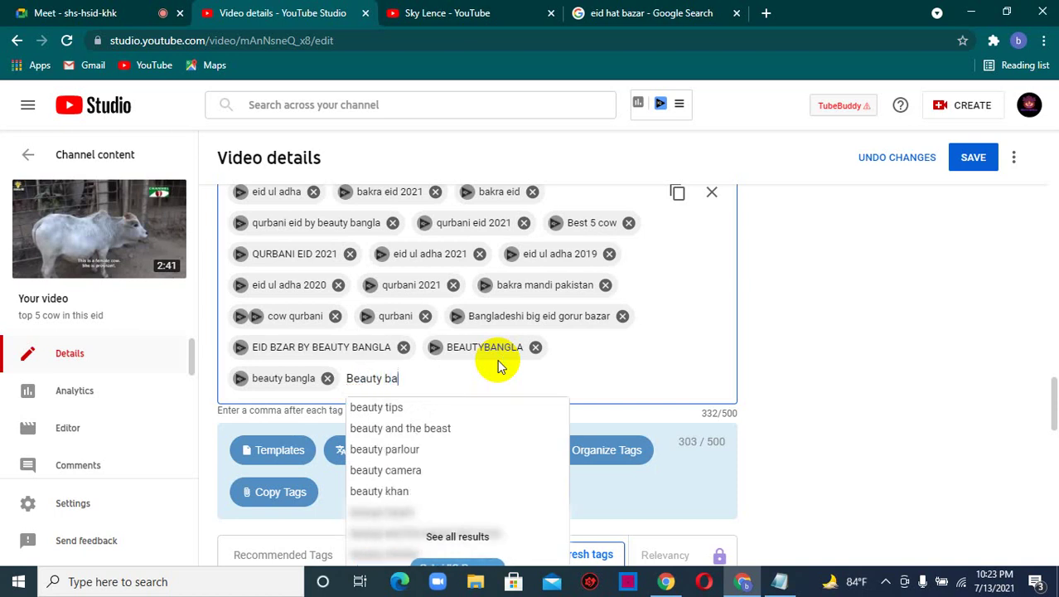
text(ngla)
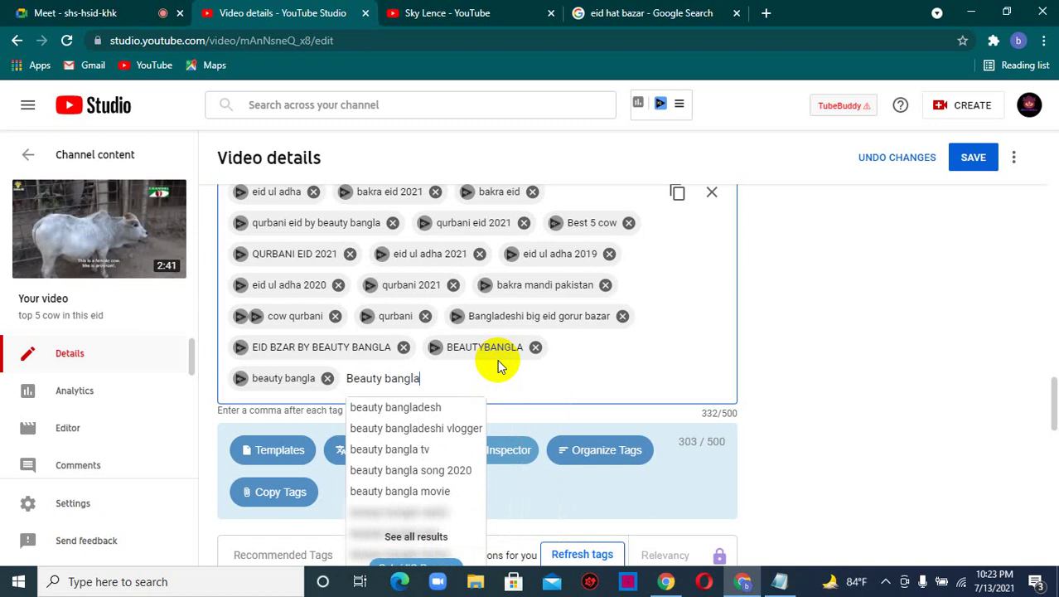
key(Return)
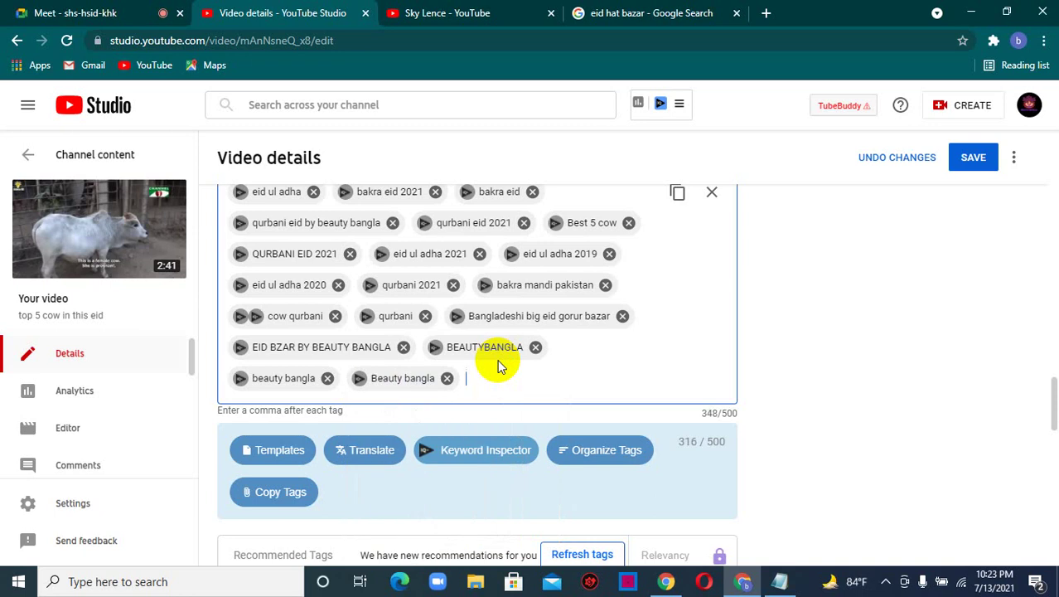
scroll(498, 366, down, 1)
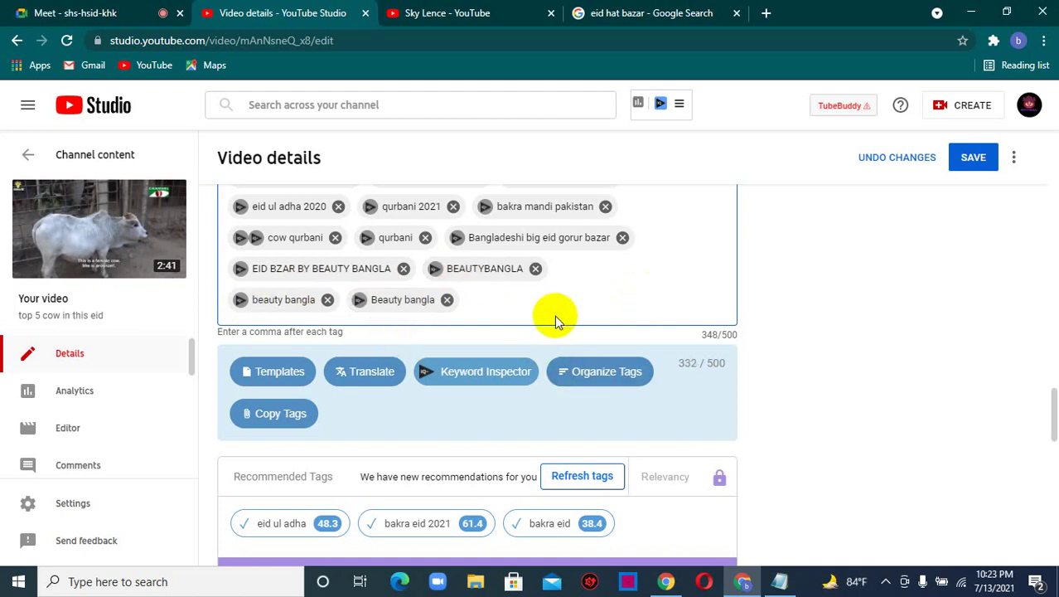
scroll(555, 315, up, 3)
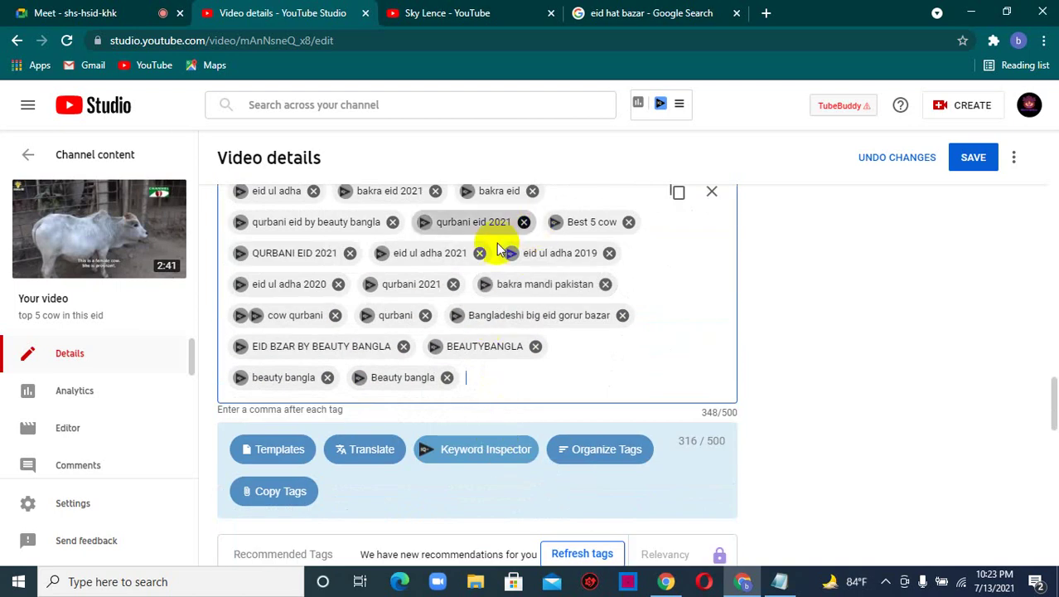
- From the bakra mandi pakistan keyword research, add bakra mandi pakistan 2021 and bakra mandi as tags
click(484, 283)
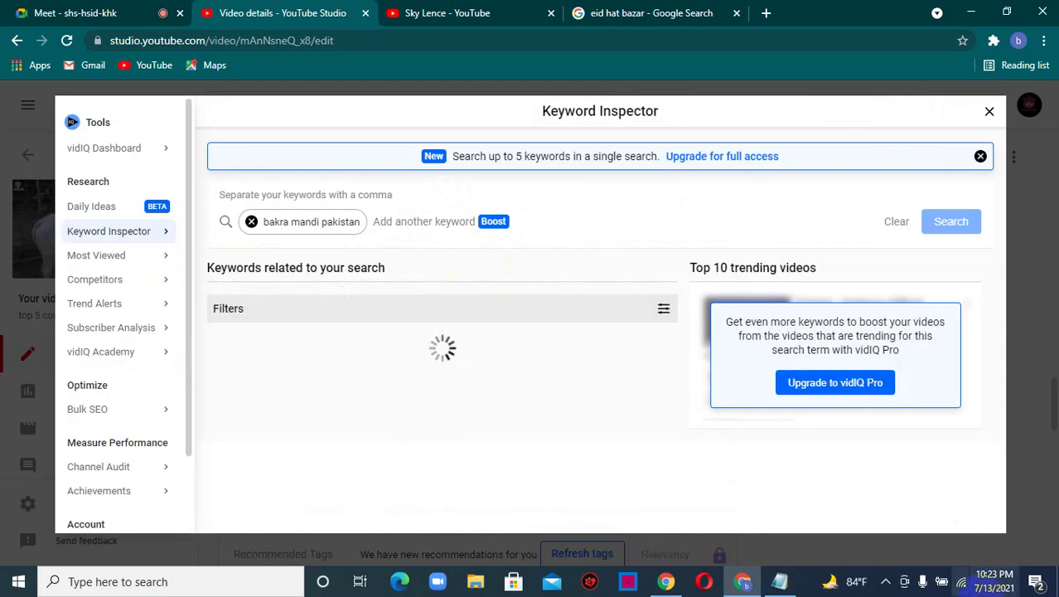
scroll(248, 398, down, 2)
click(226, 308)
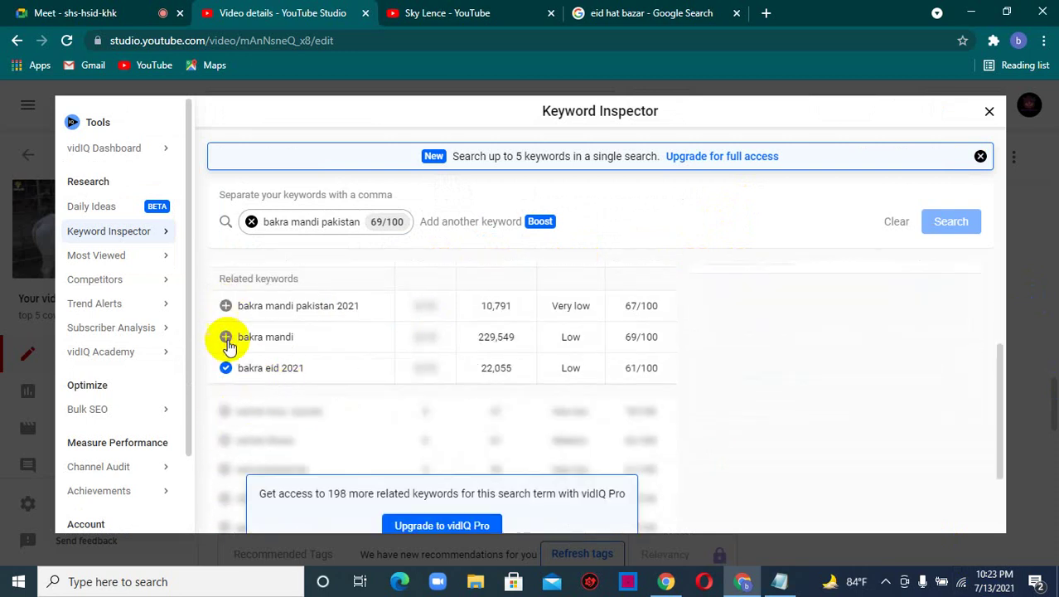
click(226, 338)
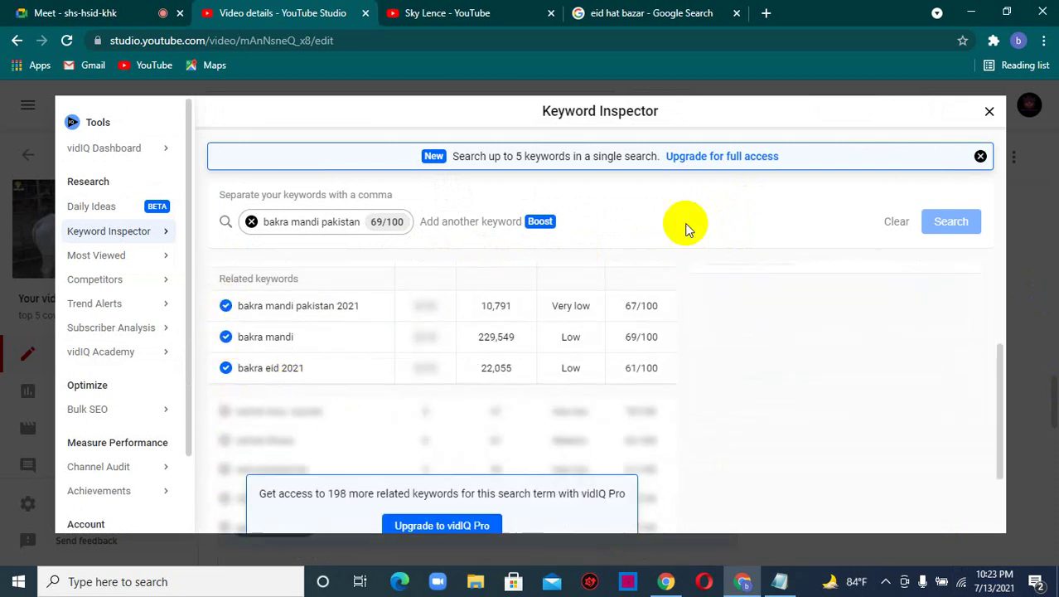
click(989, 111)
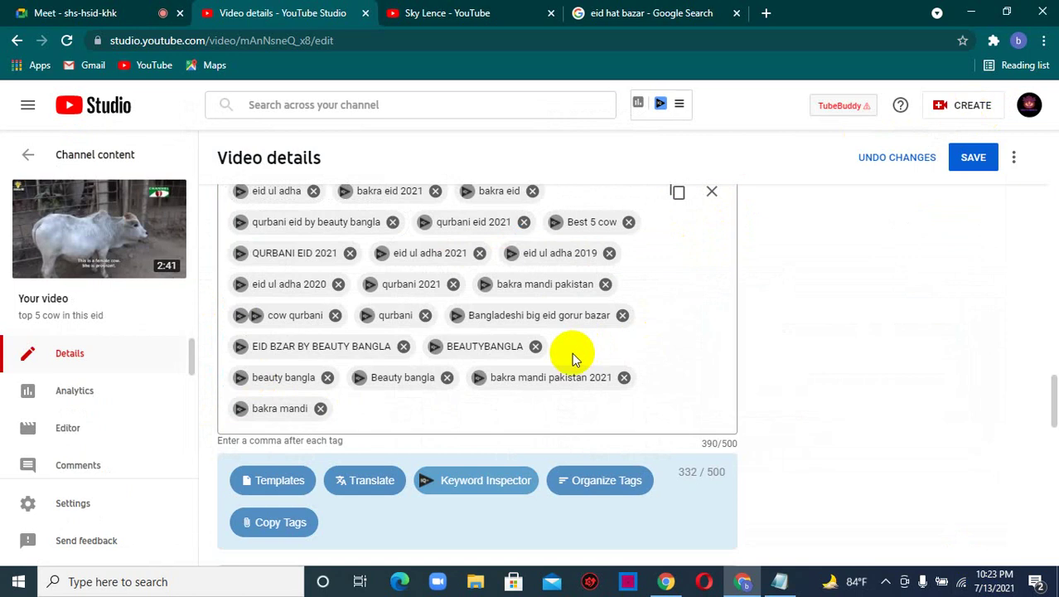
- Scroll past the tags down to the Language and captions certification section
scroll(590, 352, down, 2)
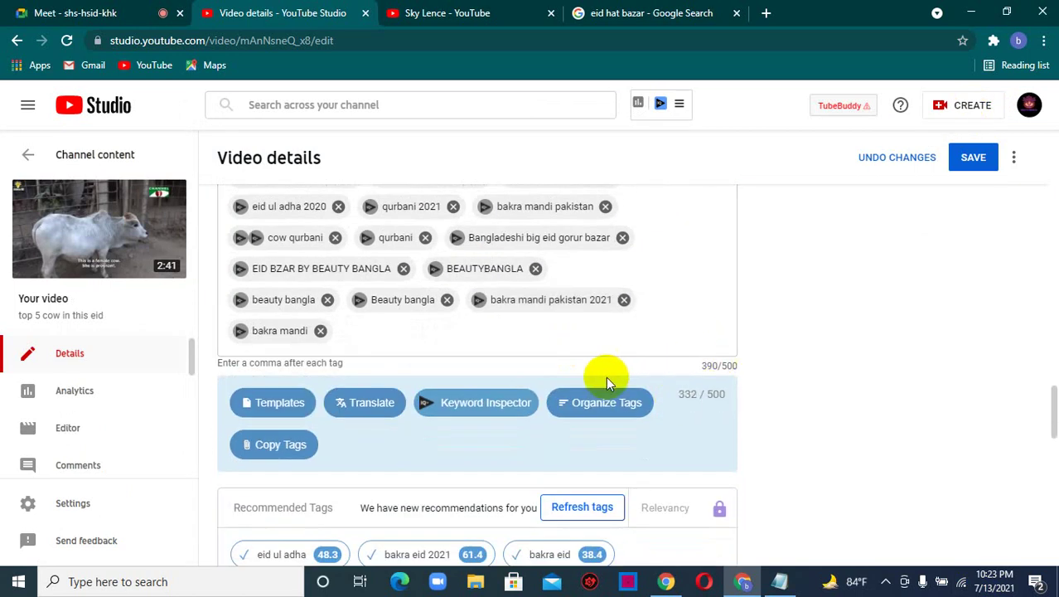
scroll(437, 331, down, 3)
scroll(457, 336, up, 4)
scroll(477, 336, up, 2)
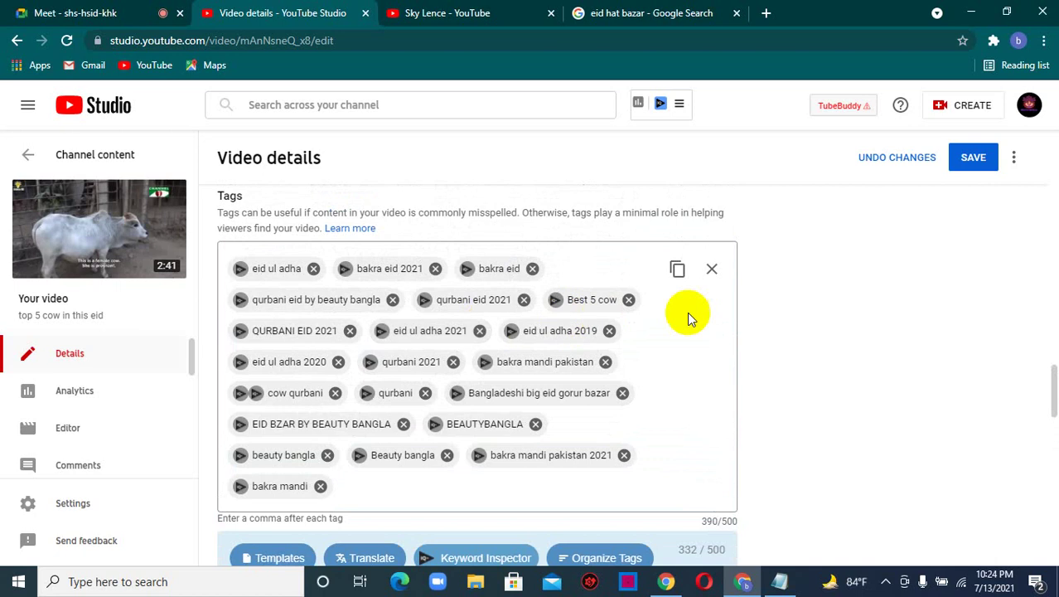
scroll(554, 342, down, 4)
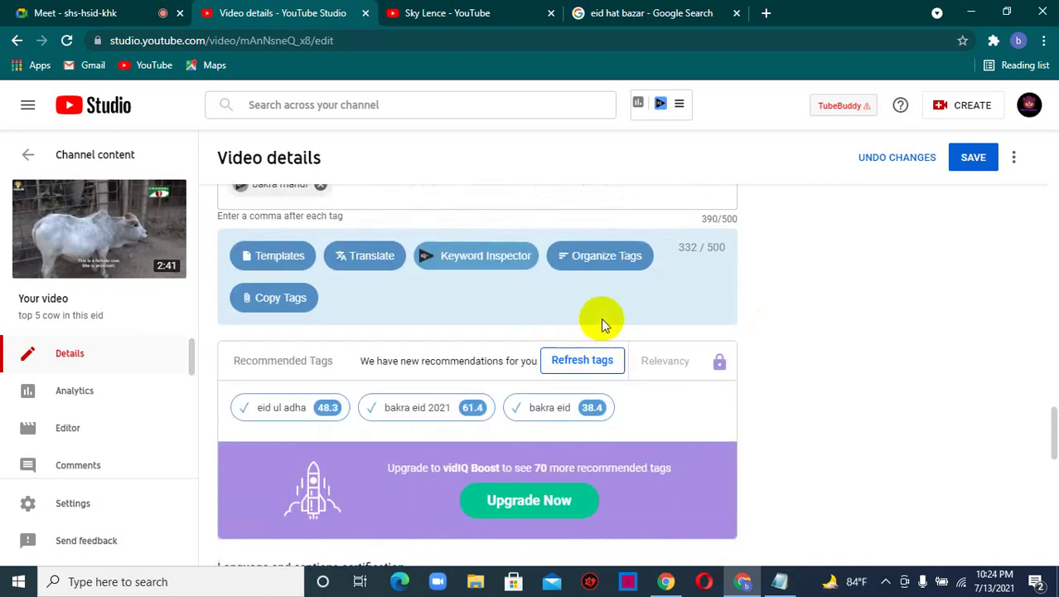
scroll(602, 324, up, 3)
scroll(603, 328, down, 3)
scroll(515, 278, down, 2)
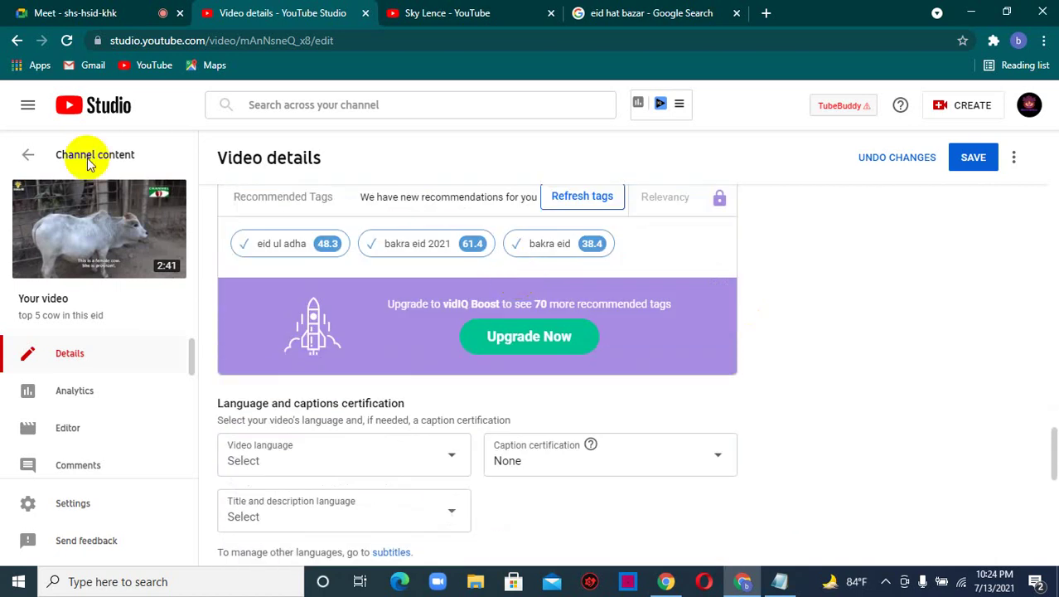
scroll(414, 269, down, 3)
scroll(390, 277, up, 1)
click(438, 308)
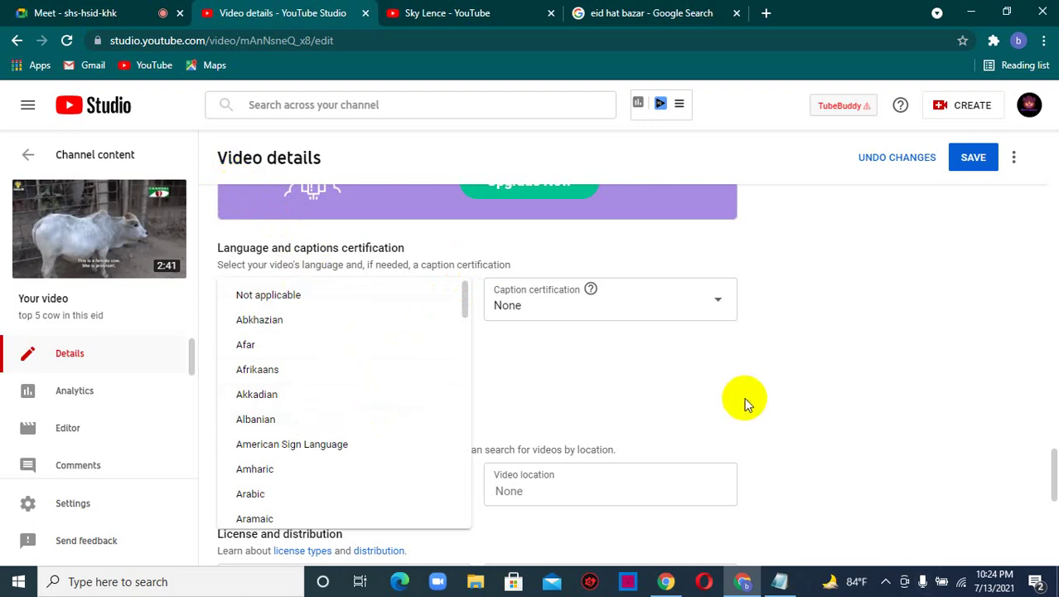
click(73, 13)
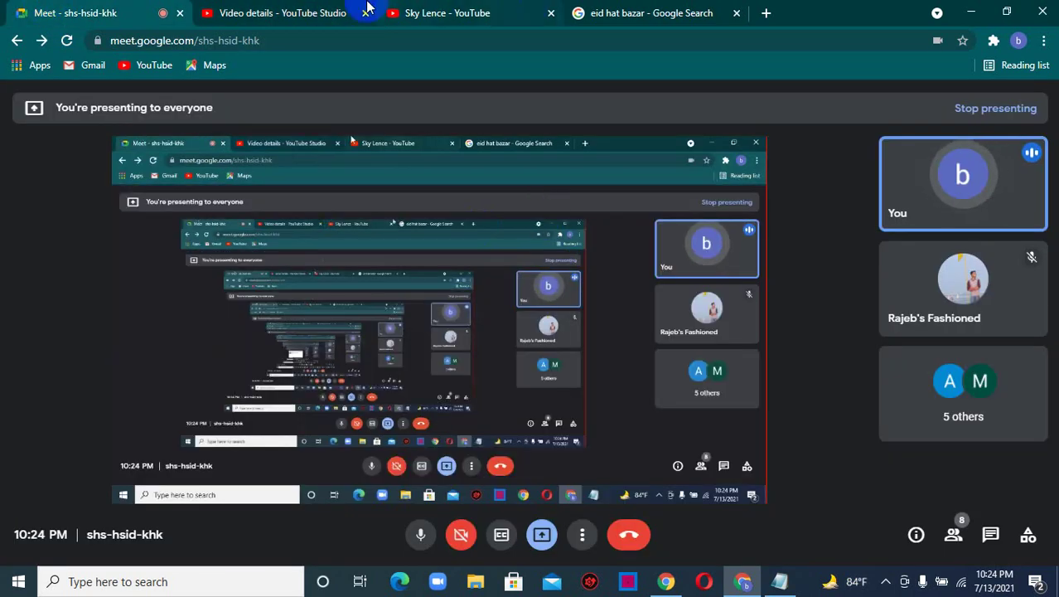
click(357, 10)
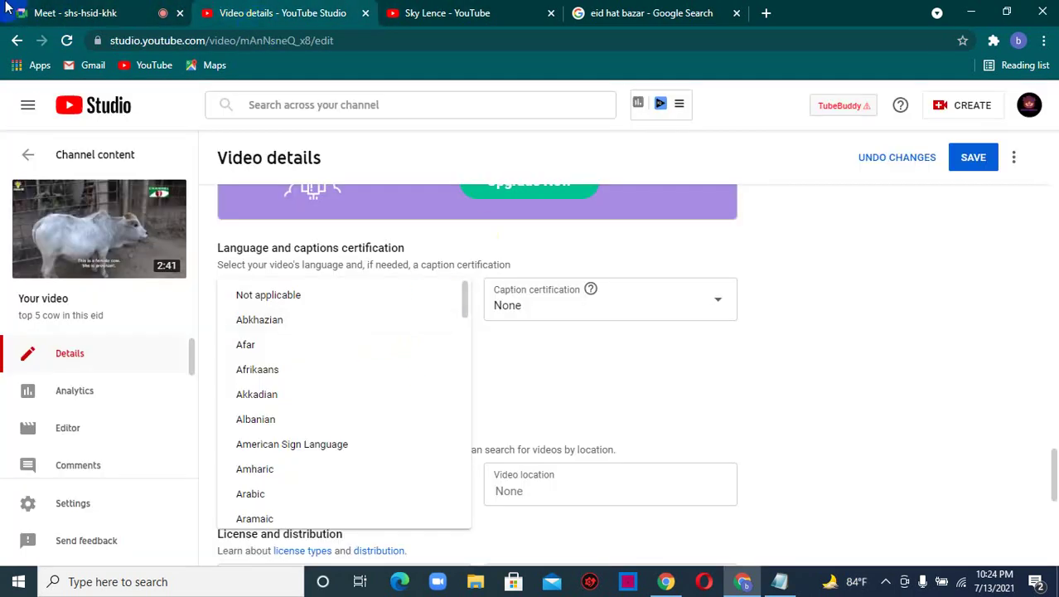
click(8, 10)
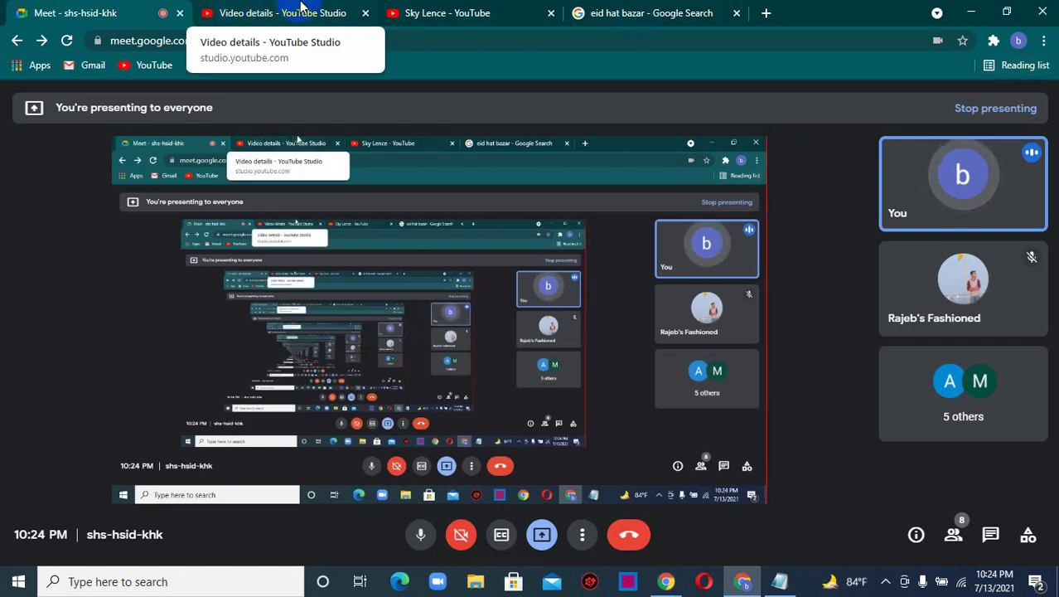
click(300, 7)
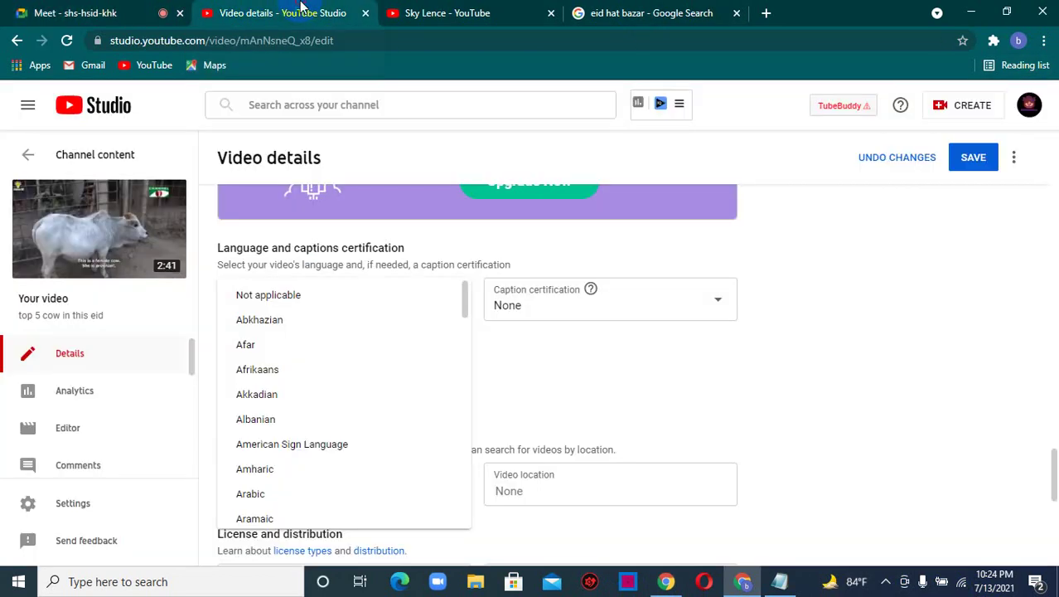
click(859, 367)
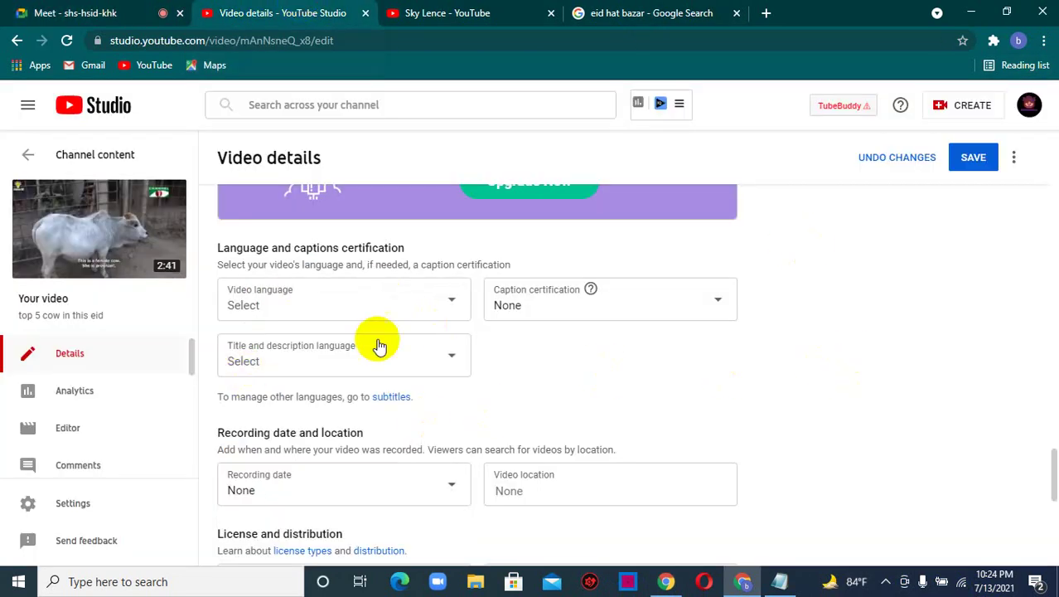
- Set the video language to Bangla
click(317, 304)
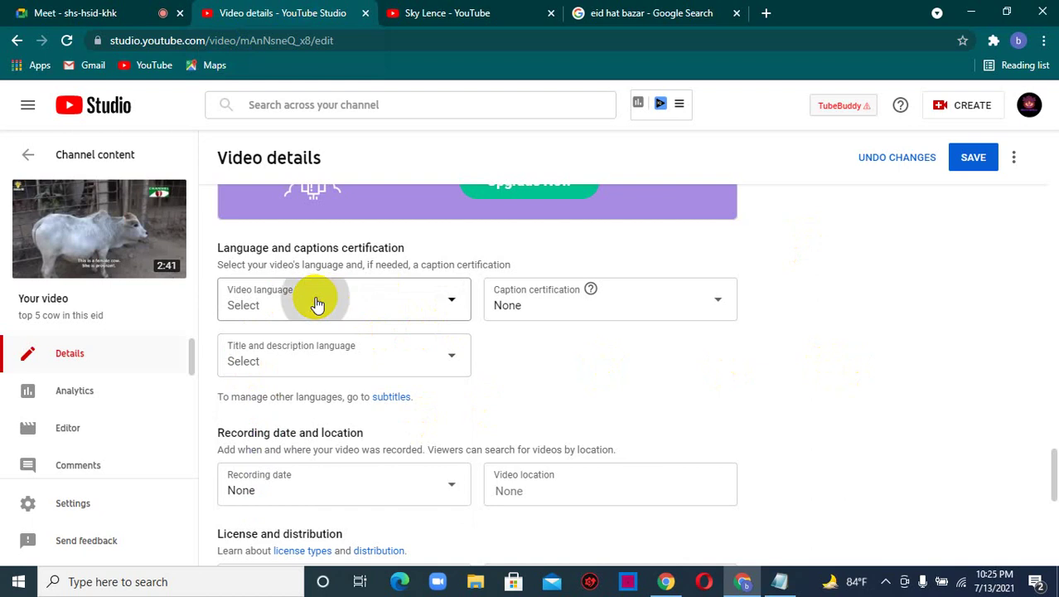
click(458, 300)
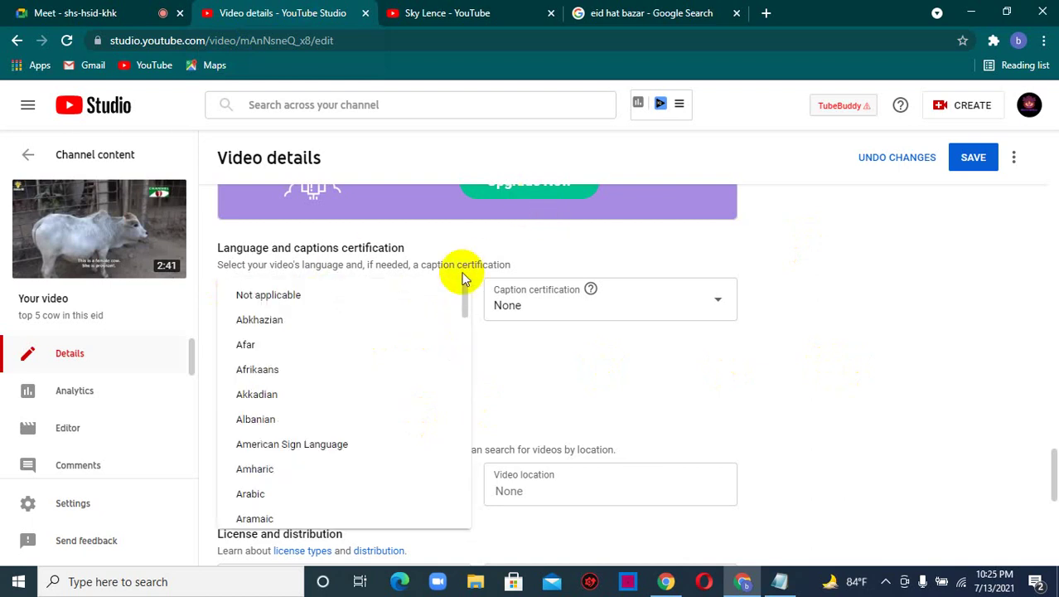
scroll(291, 438, down, 3)
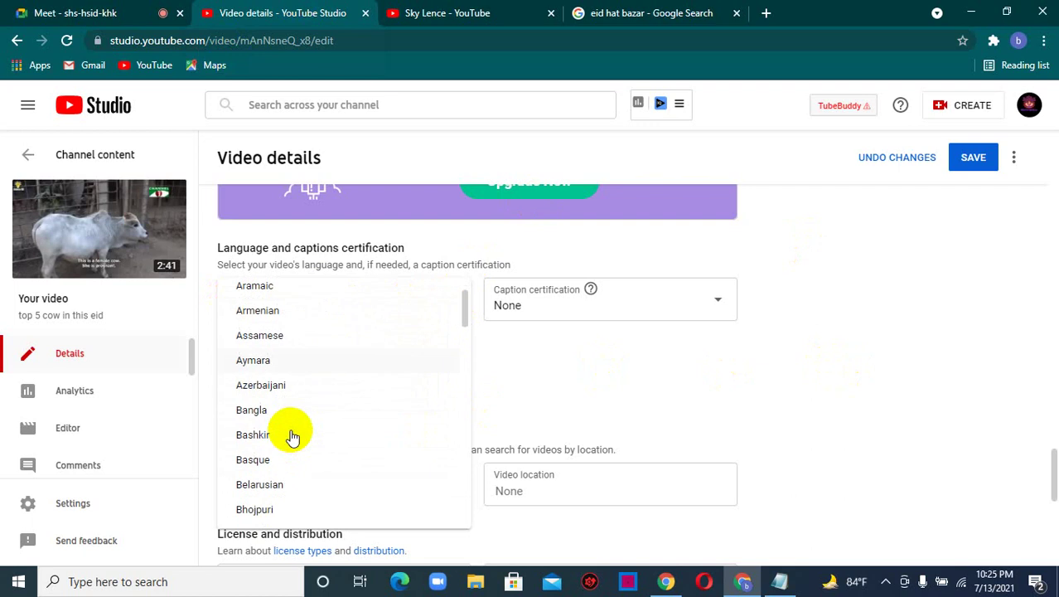
scroll(295, 437, down, 2)
scroll(329, 438, up, 2)
click(267, 412)
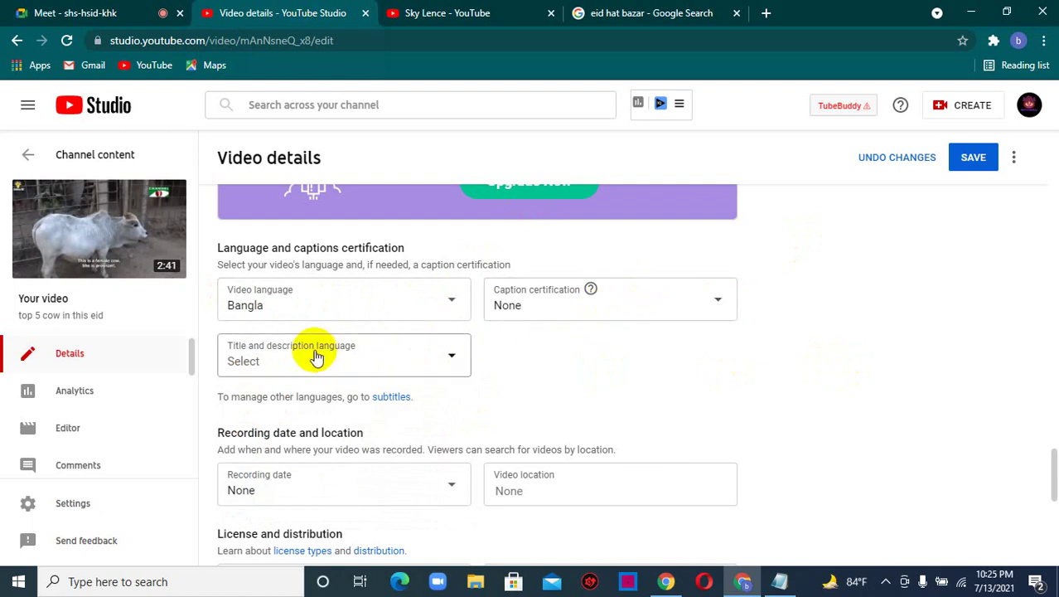
- Set the title and description language to English
click(411, 366)
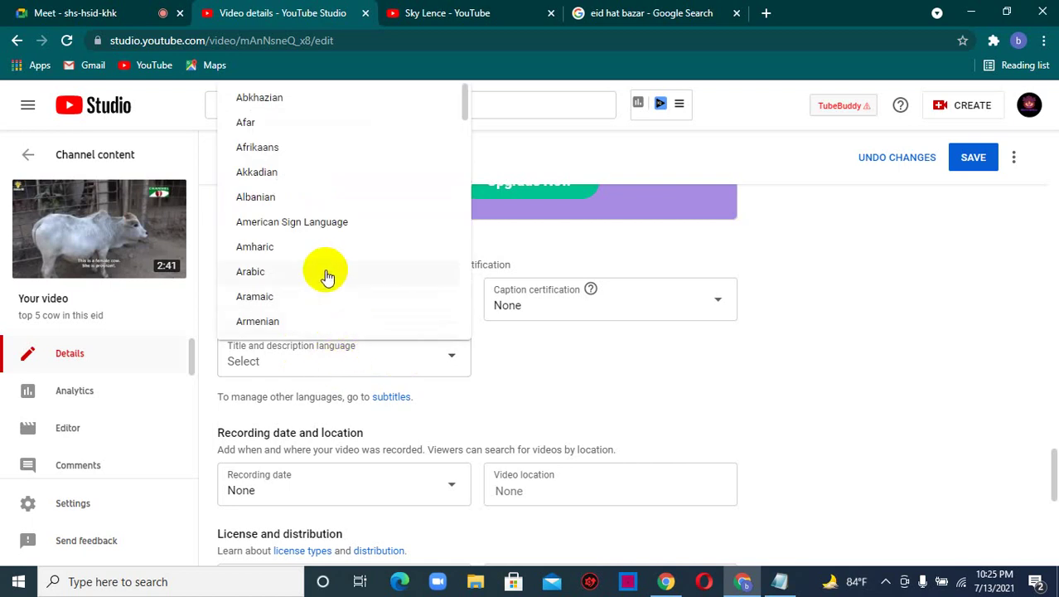
scroll(303, 255, down, 5)
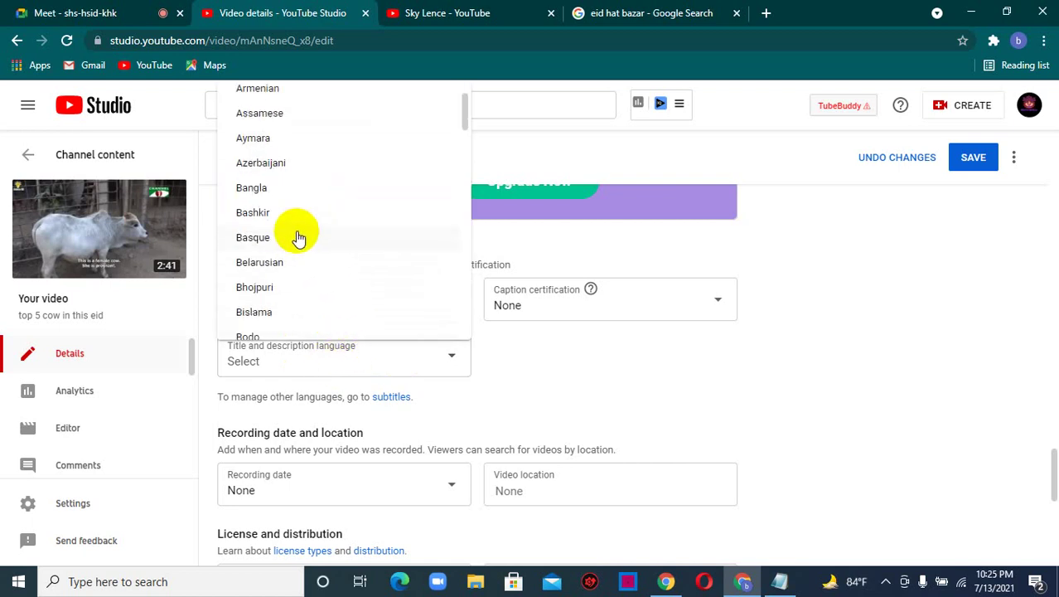
scroll(297, 237, down, 4)
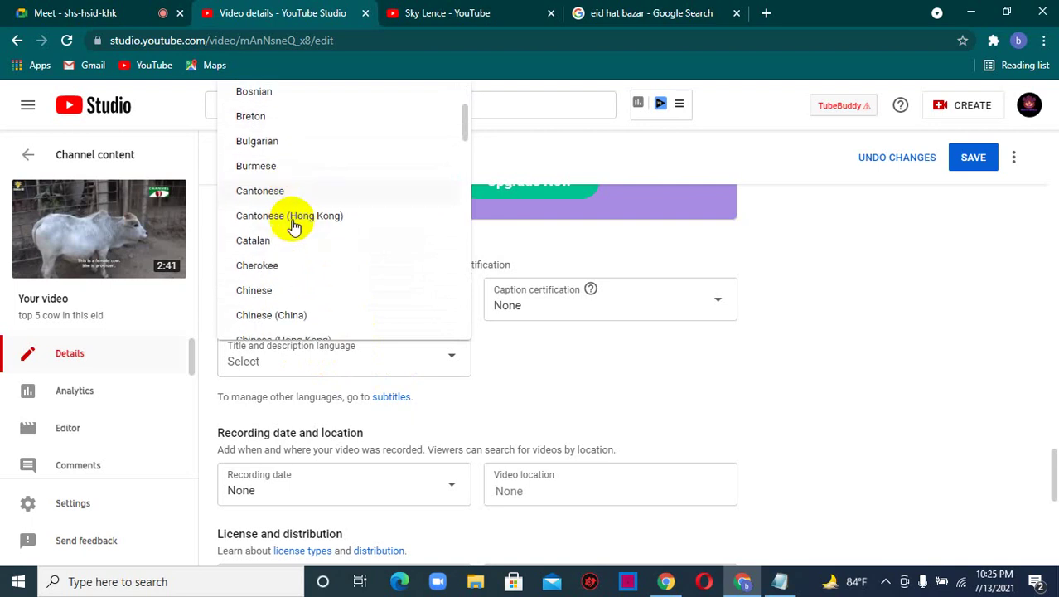
scroll(290, 225, down, 5)
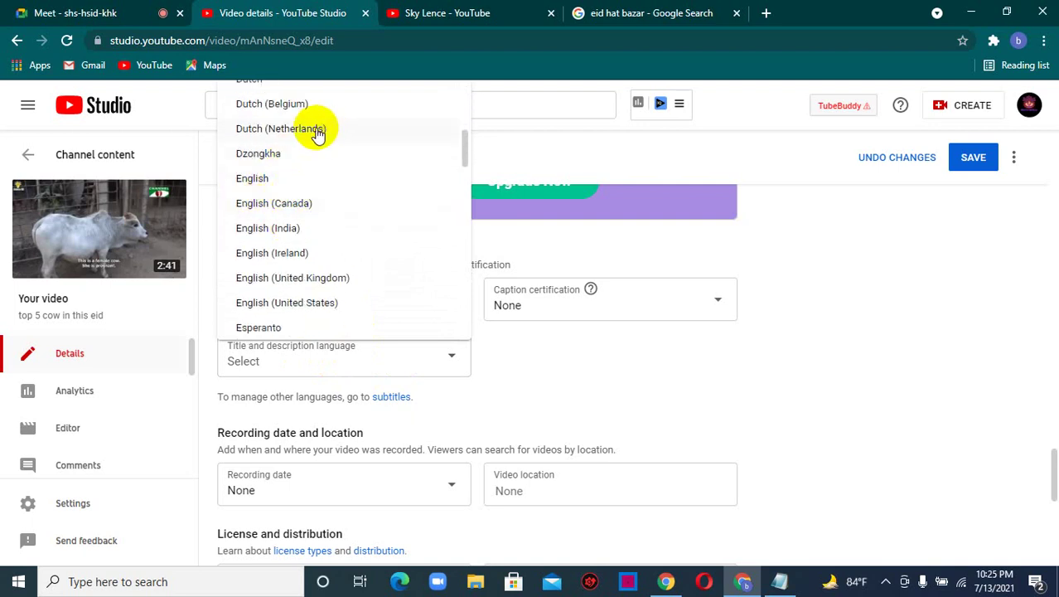
click(259, 176)
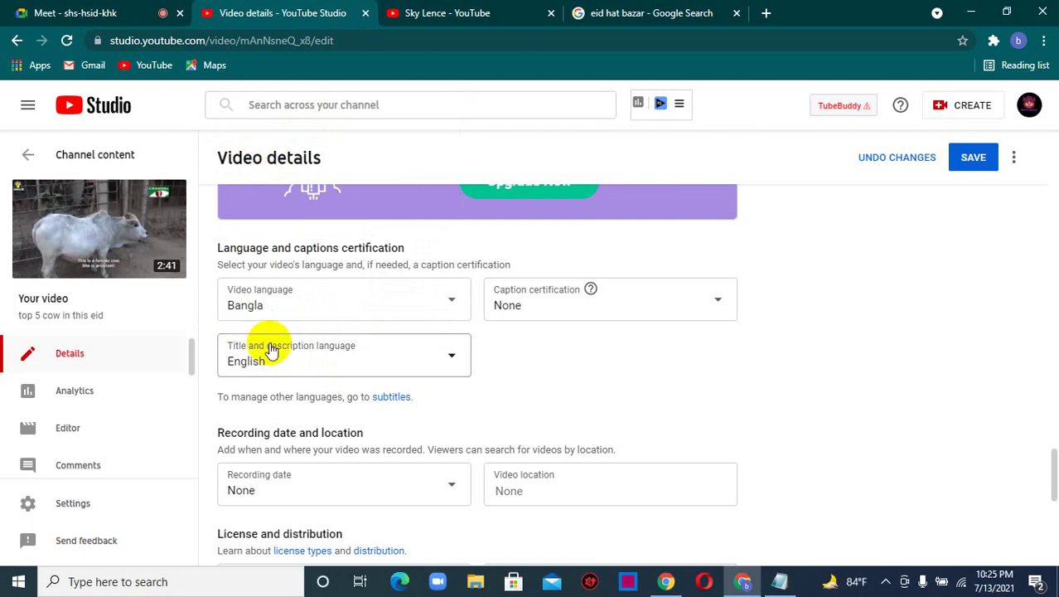
scroll(332, 393, down, 2)
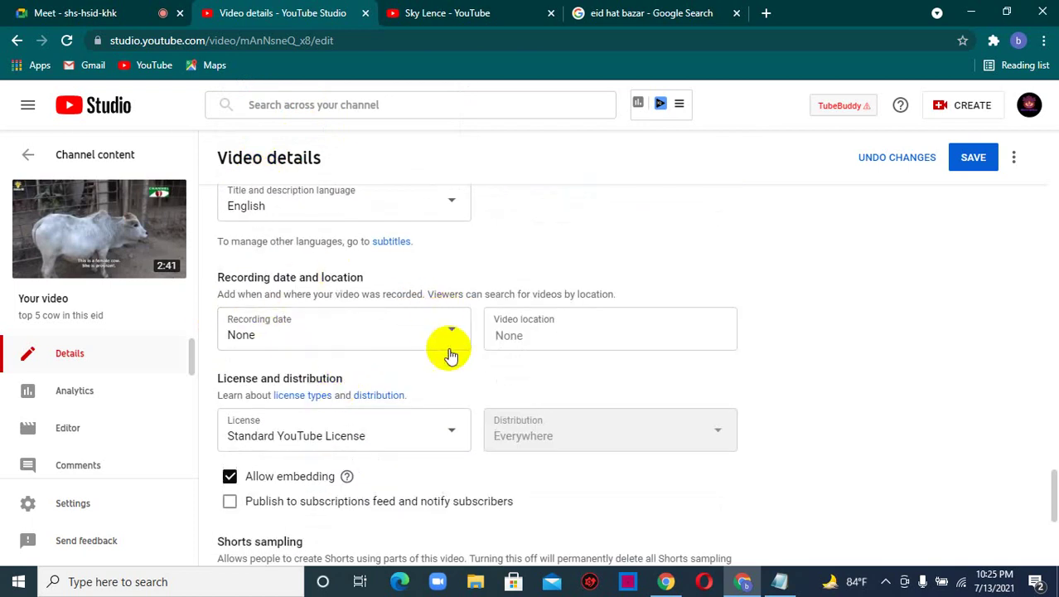
- Set the video location to Bangladesh
click(507, 333)
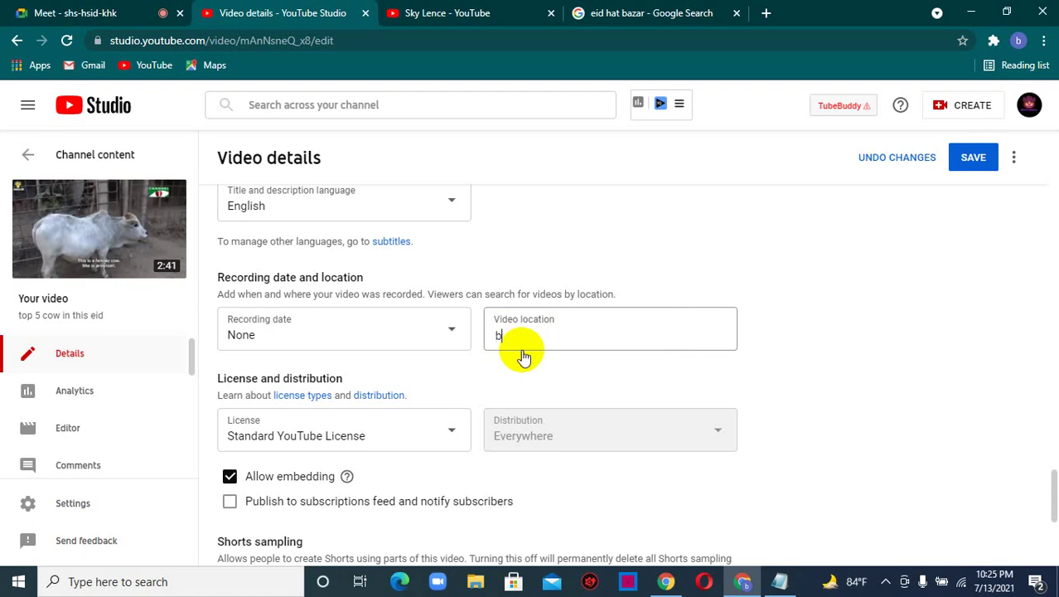
text(banglad)
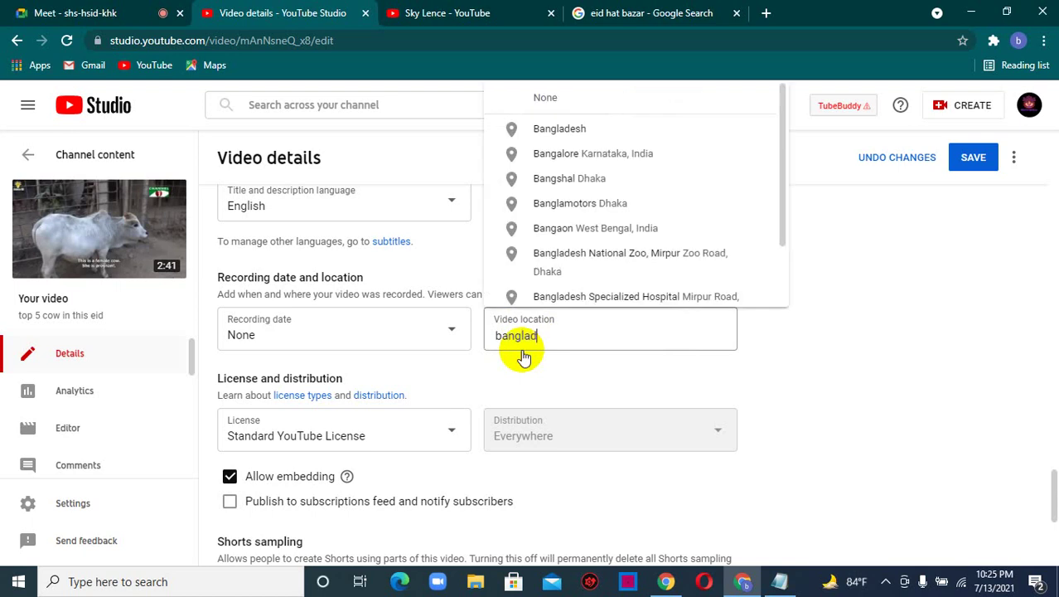
text(esh)
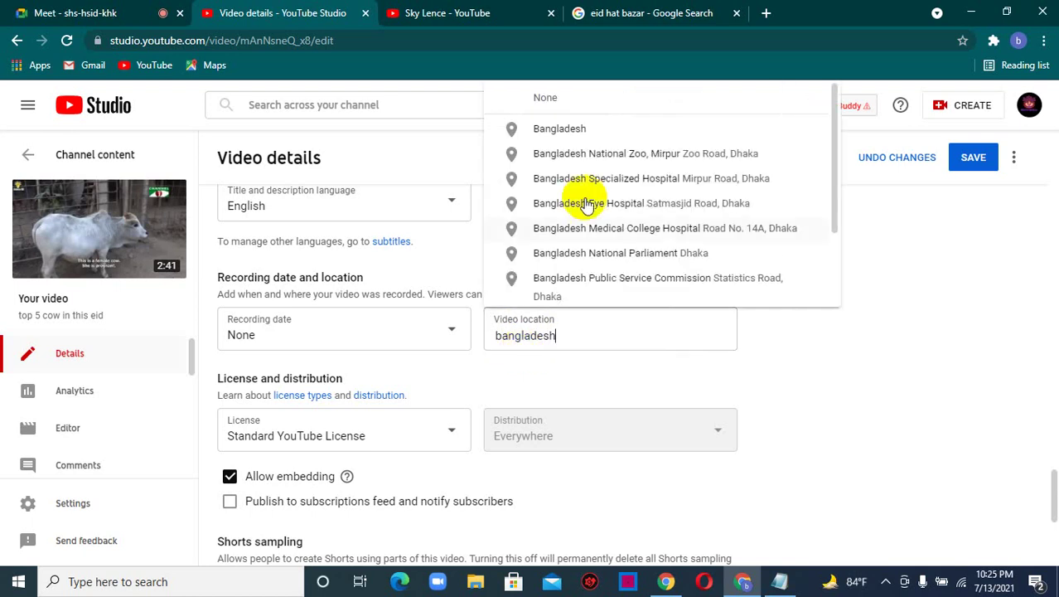
click(560, 126)
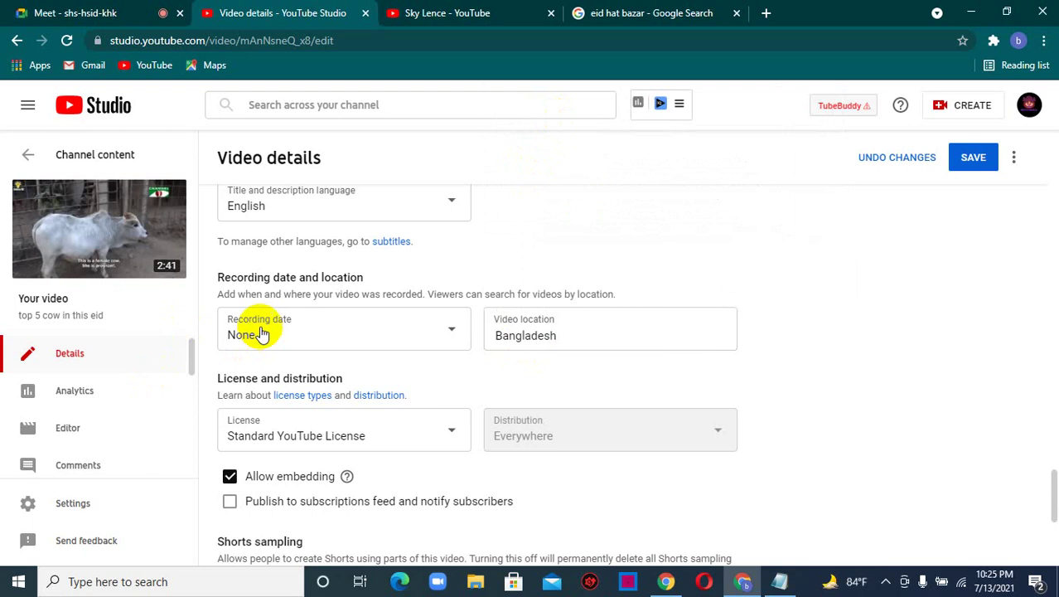
- Set the recording date to Jul 12, 2021 and enable publishing to subscriptions feed with notifications
click(392, 334)
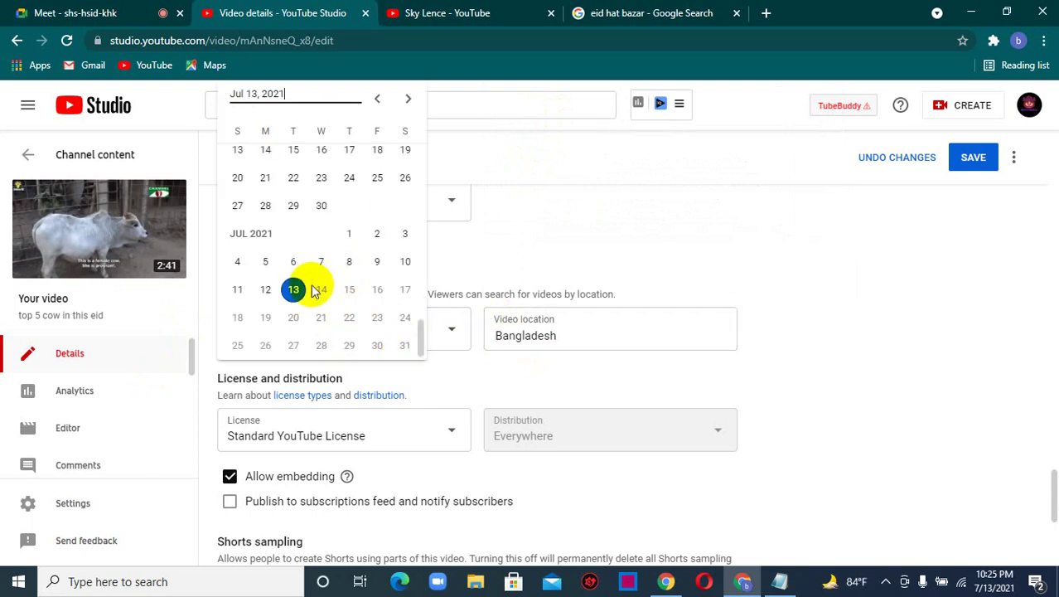
click(266, 289)
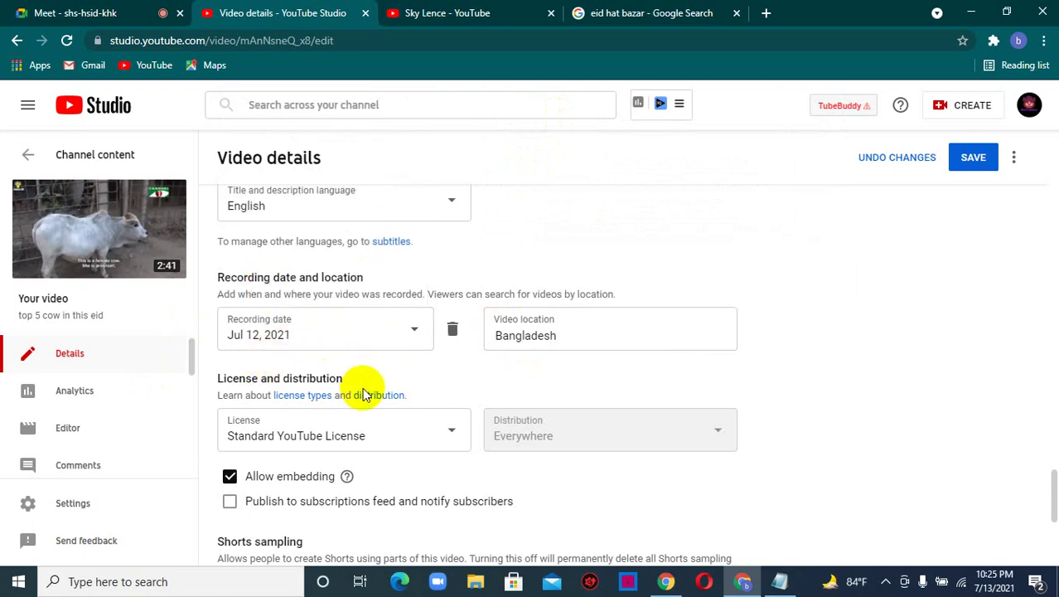
scroll(367, 390, down, 1)
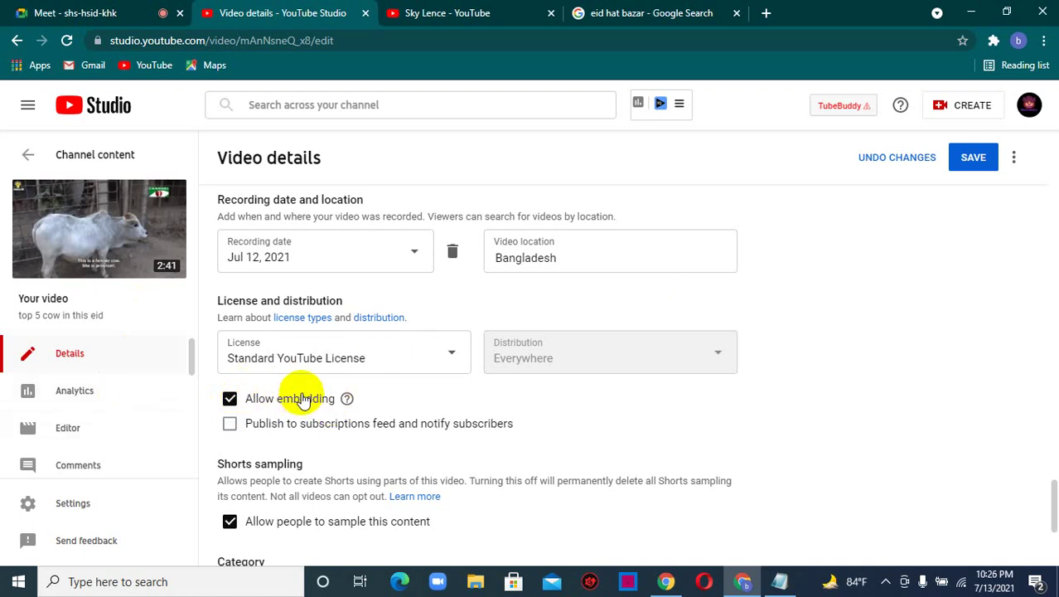
click(232, 426)
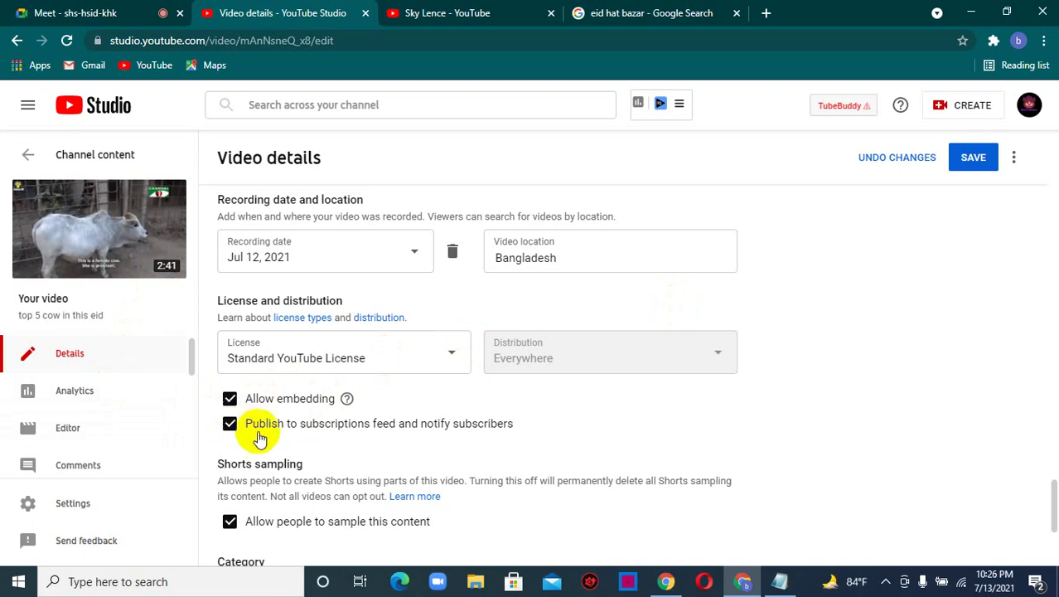
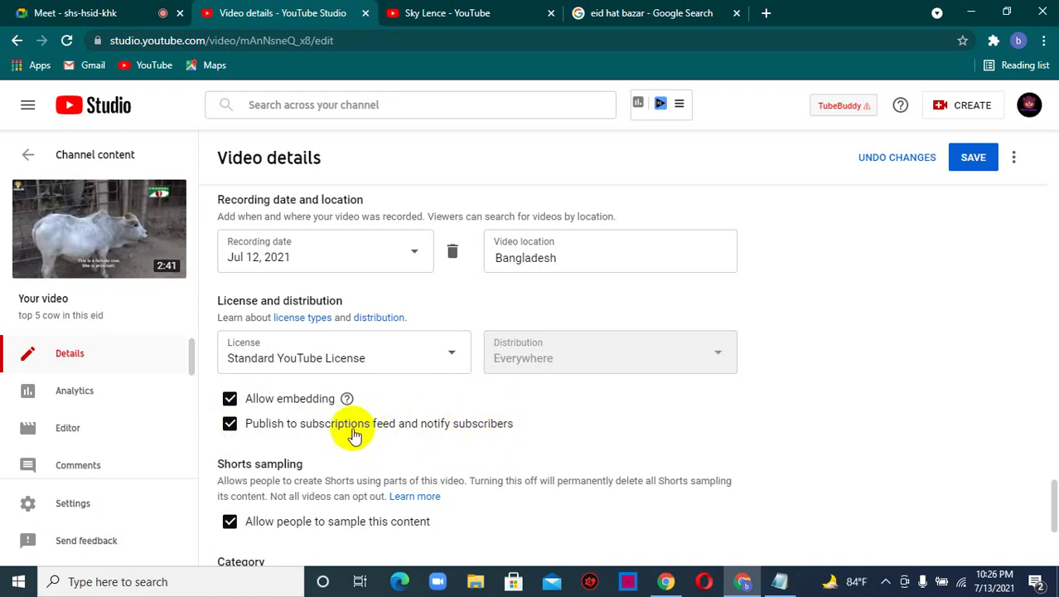
- Glance at the Google Meet tab, then return to the cow video's details page
scroll(348, 440, down, 2)
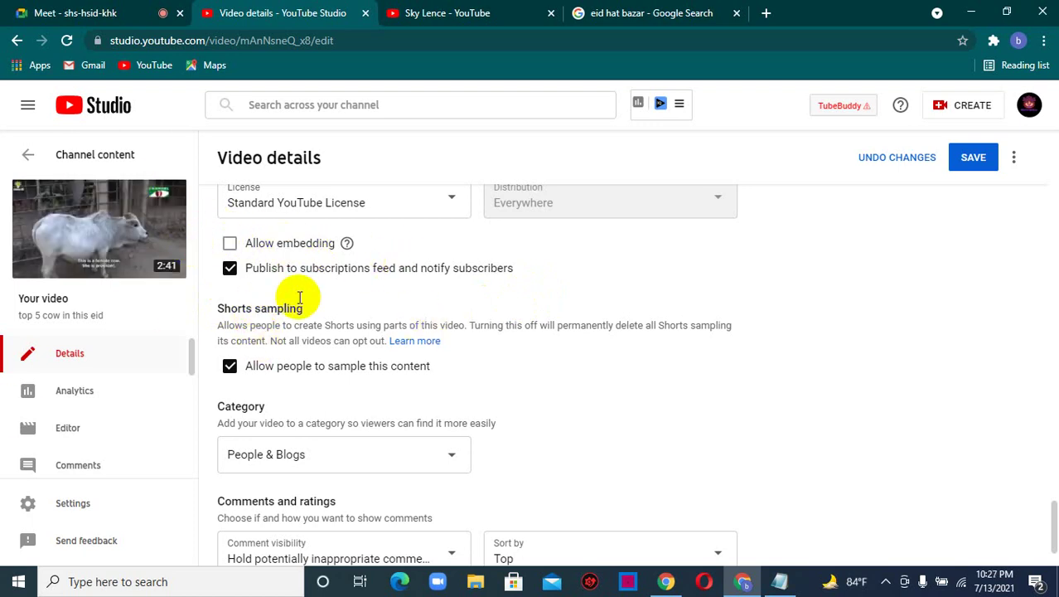
scroll(331, 381, down, 1)
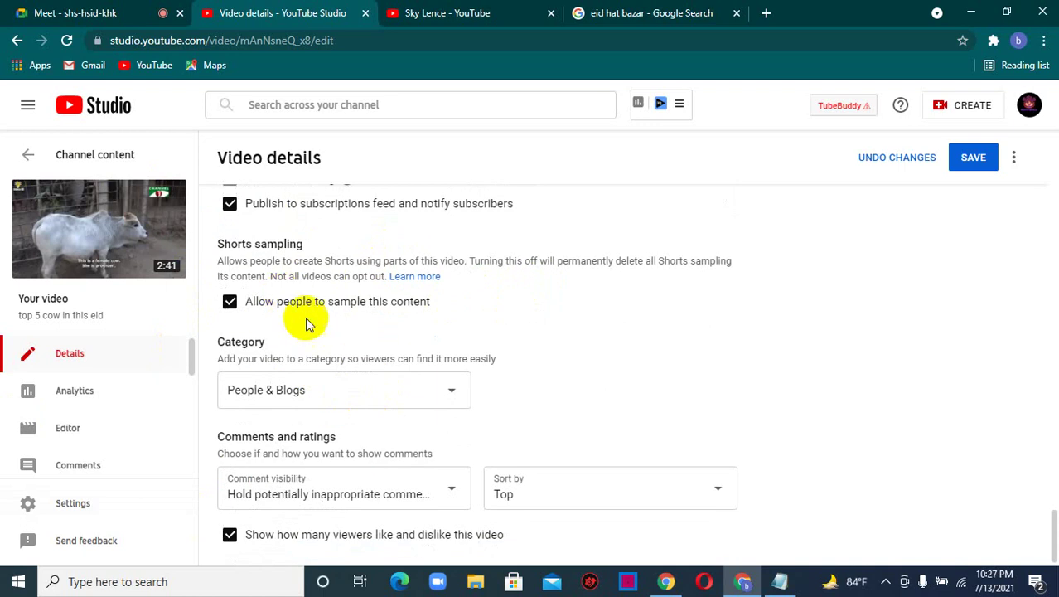
click(124, 8)
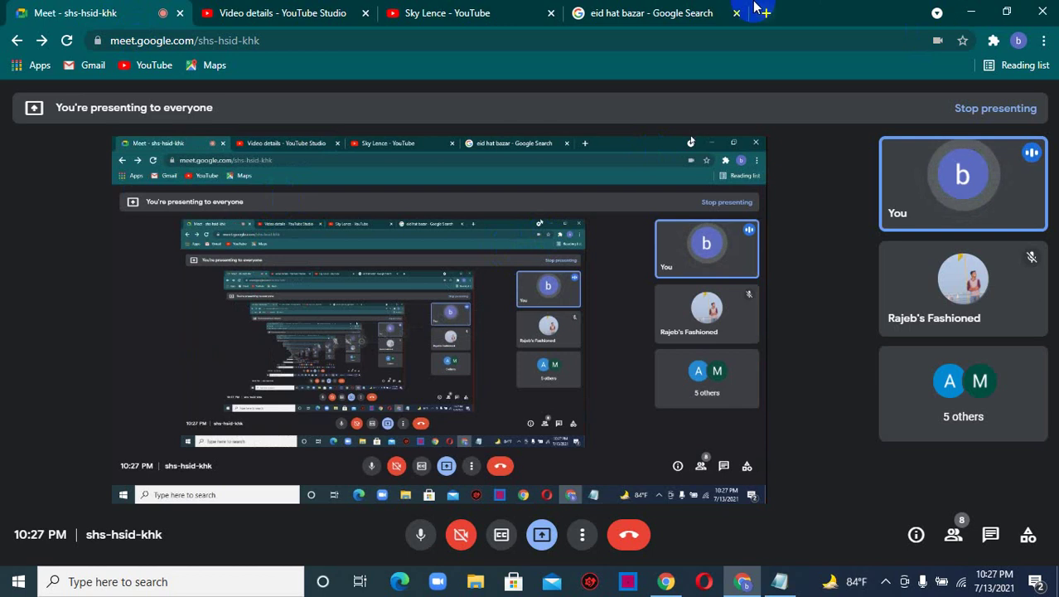
click(477, 8)
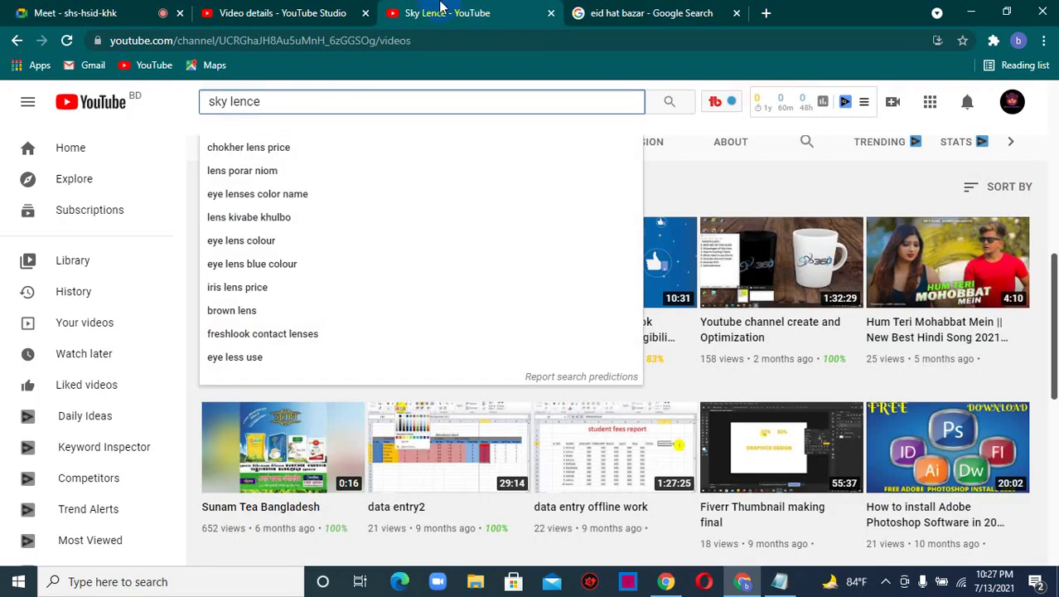
click(331, 10)
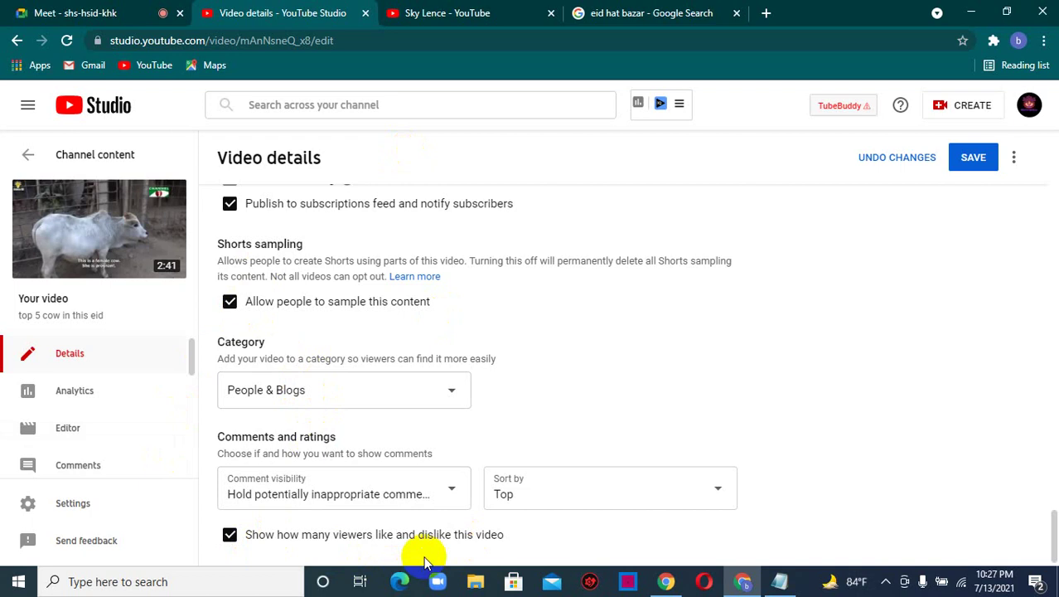
- Change the category from People & Blogs to News & Politics and save the video details
scroll(447, 489, up, 2)
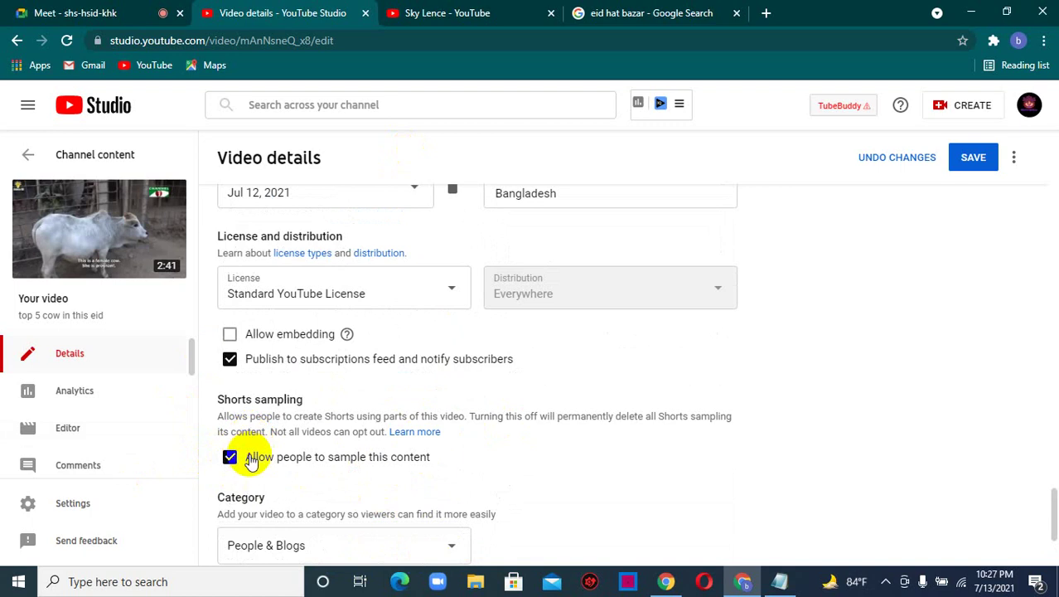
scroll(500, 478, down, 2)
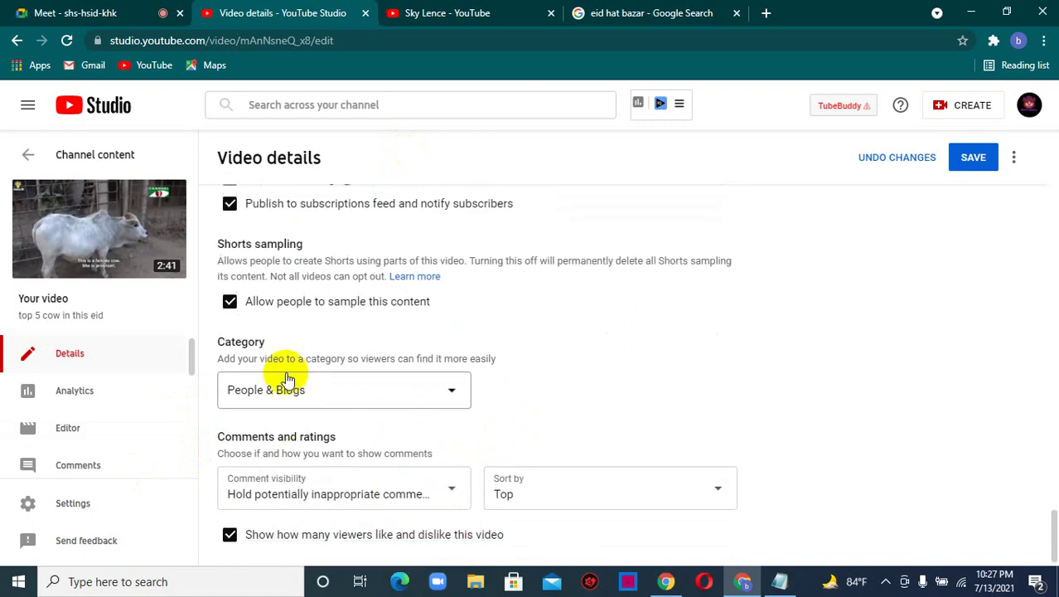
click(438, 397)
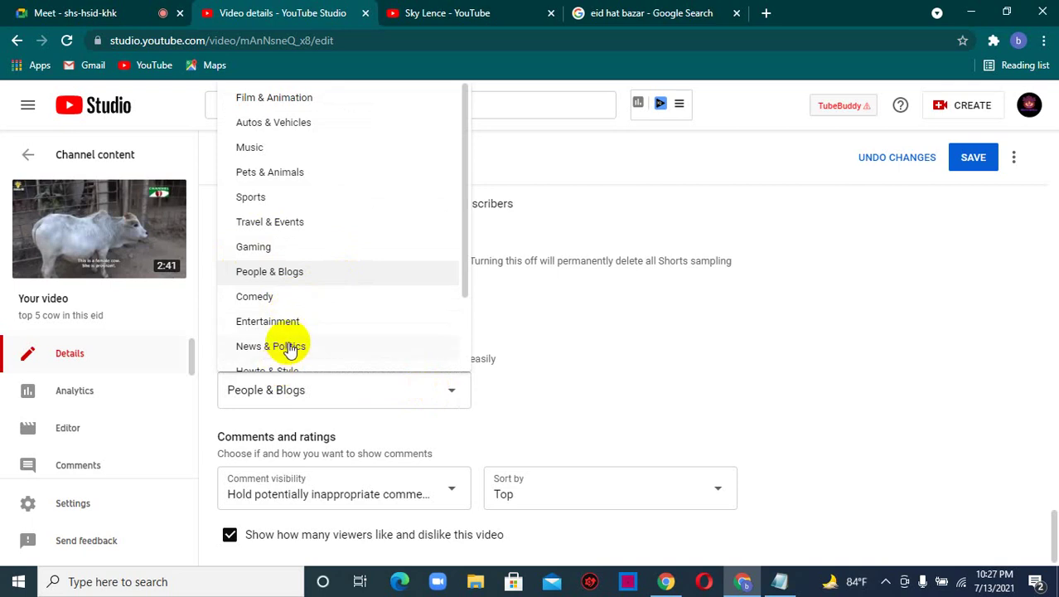
scroll(295, 307, down, 2)
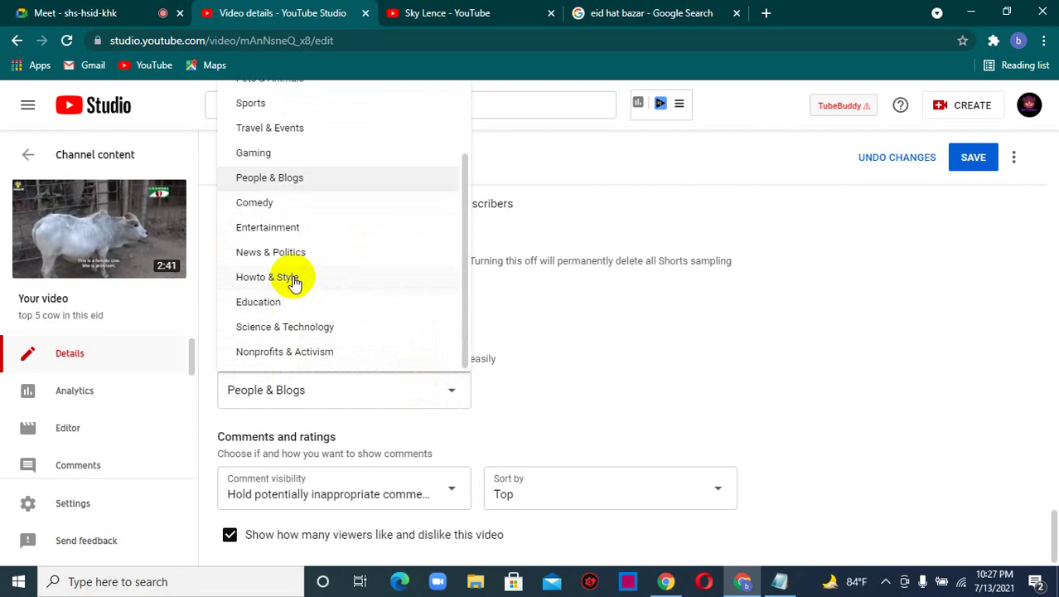
scroll(294, 282, up, 2)
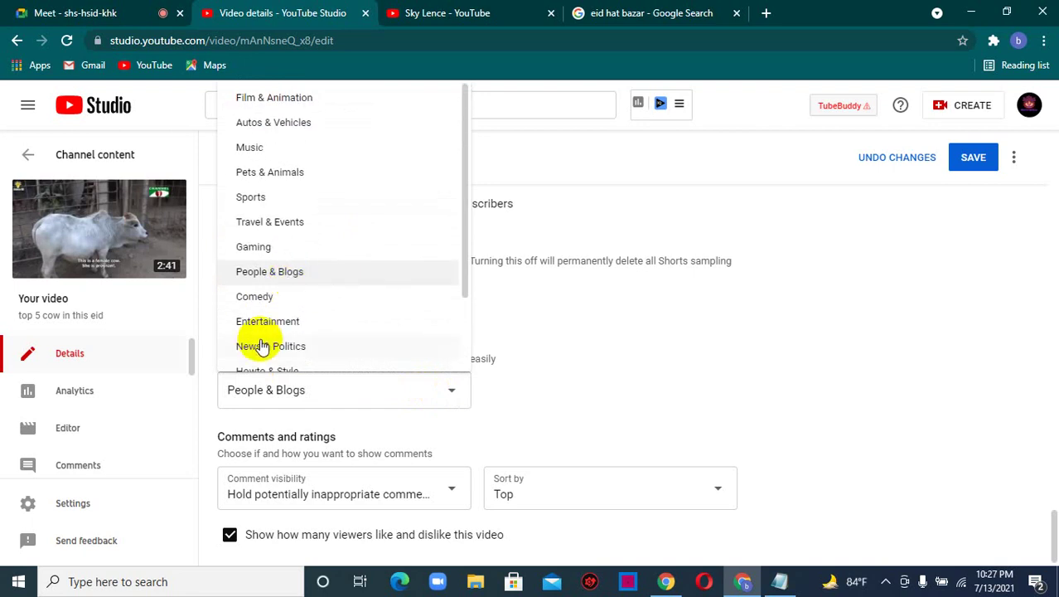
click(262, 347)
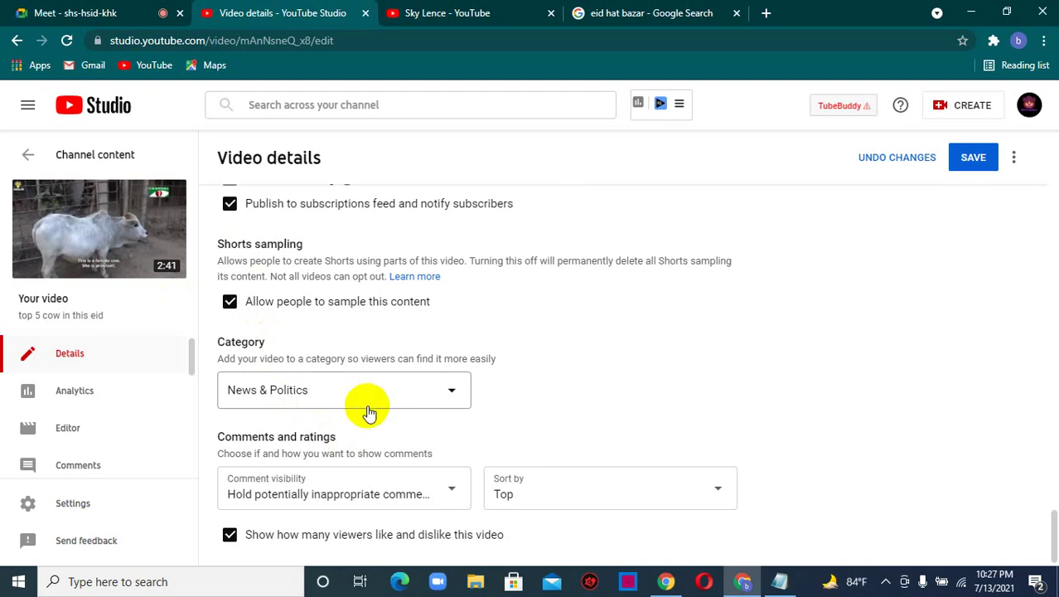
click(368, 412)
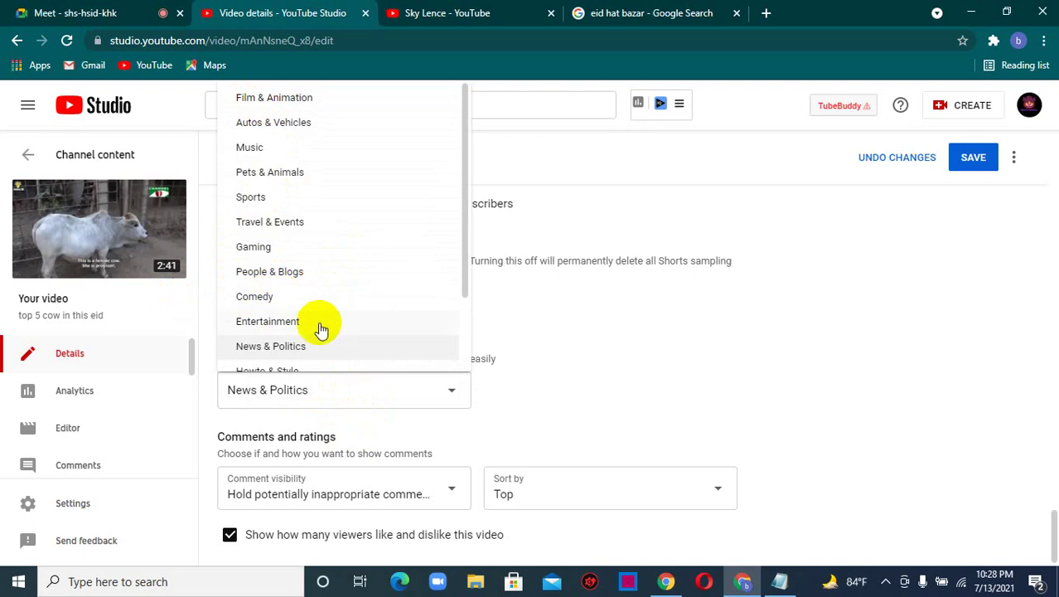
click(560, 305)
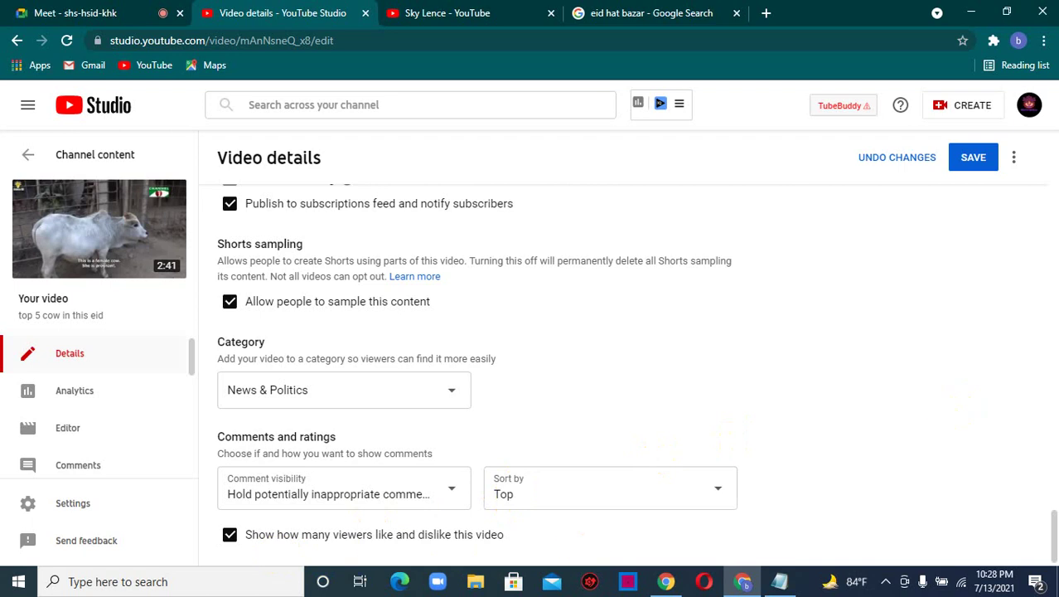
click(973, 165)
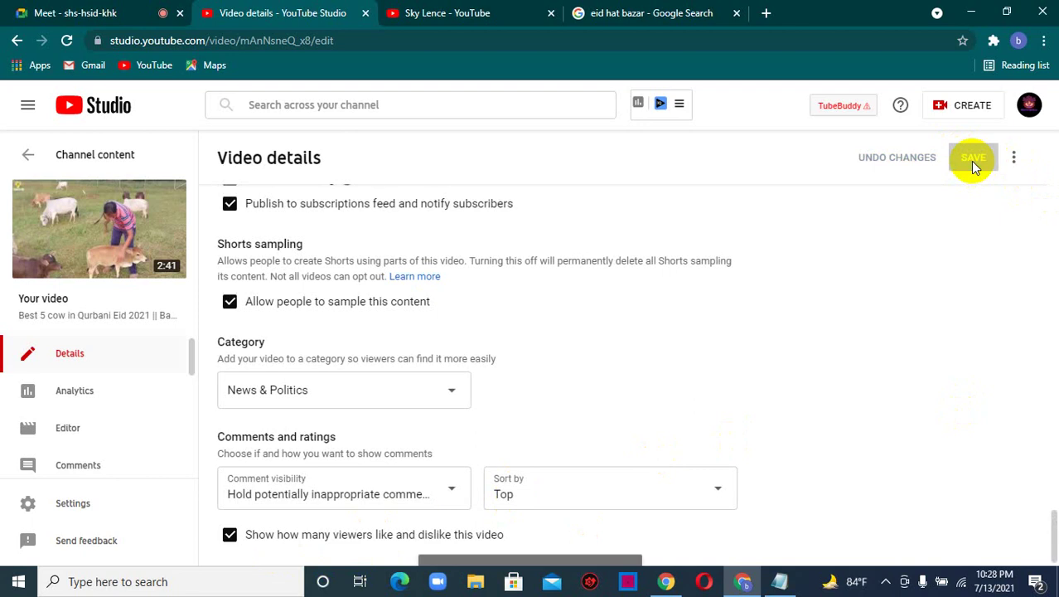
scroll(771, 255, up, 15)
scroll(538, 220, up, 10)
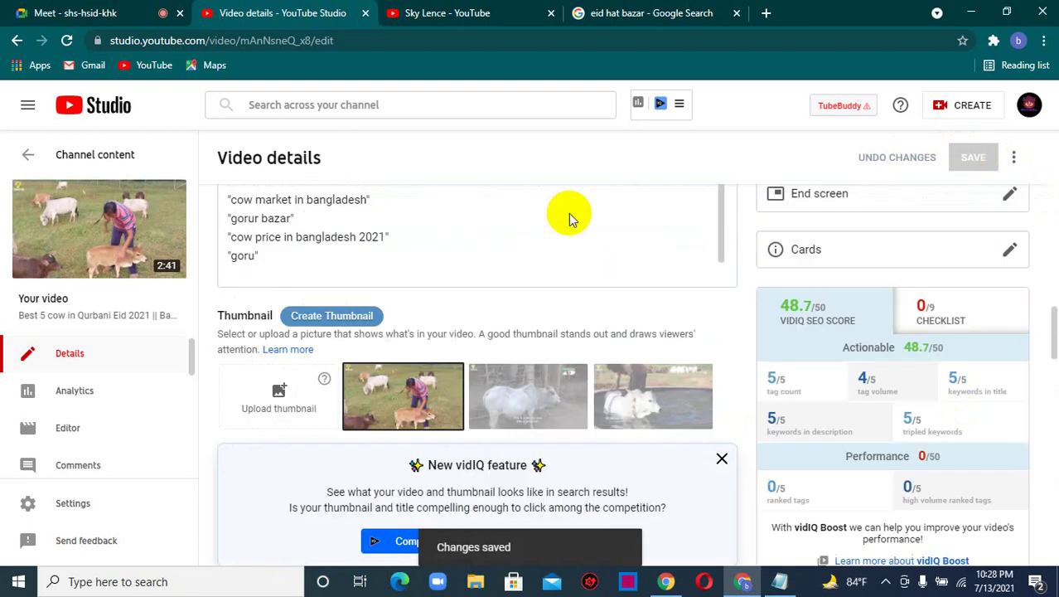
scroll(903, 287, up, 10)
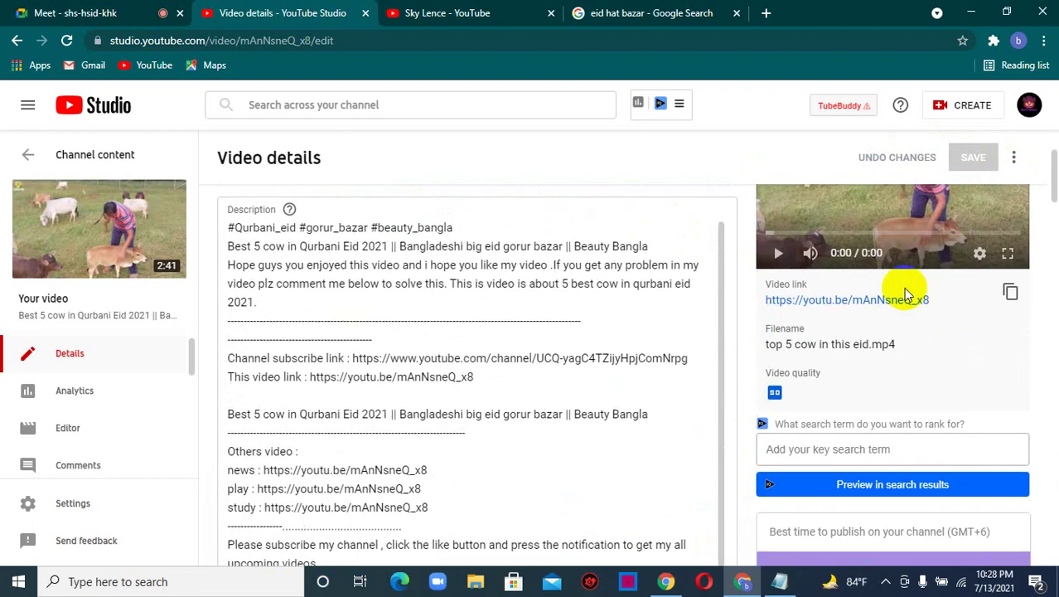
scroll(431, 183, down, 3)
scroll(276, 456, down, 4)
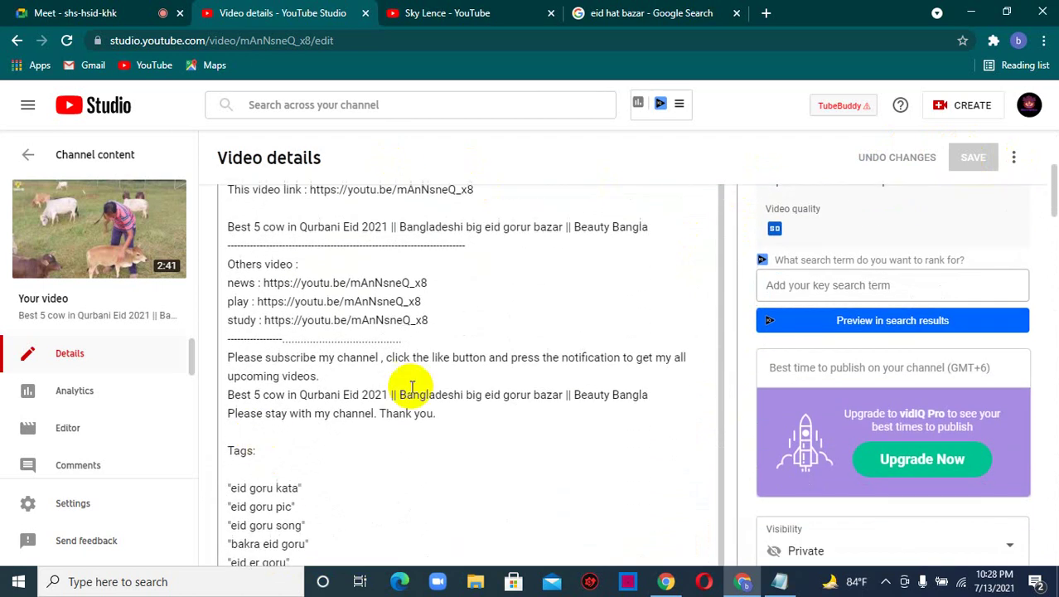
scroll(853, 343, down, 4)
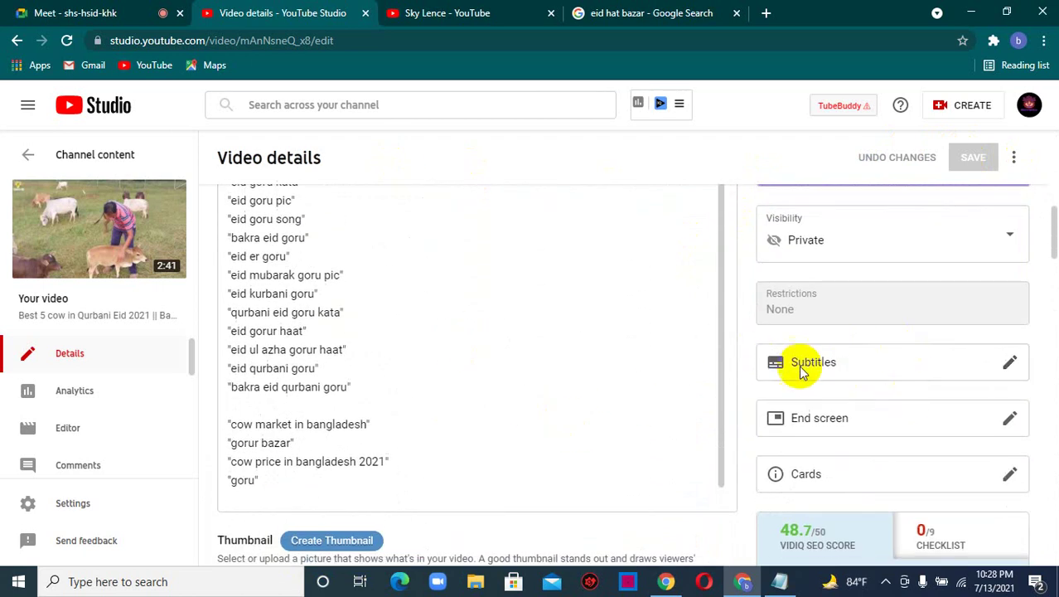
scroll(829, 344, up, 2)
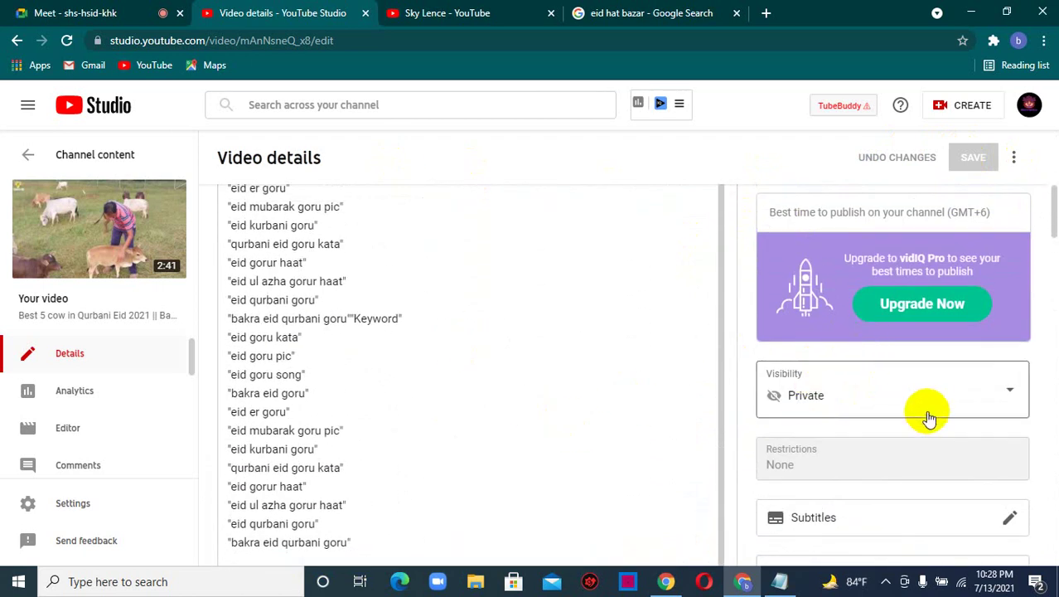
scroll(937, 406, up, 2)
scroll(1003, 407, up, 3)
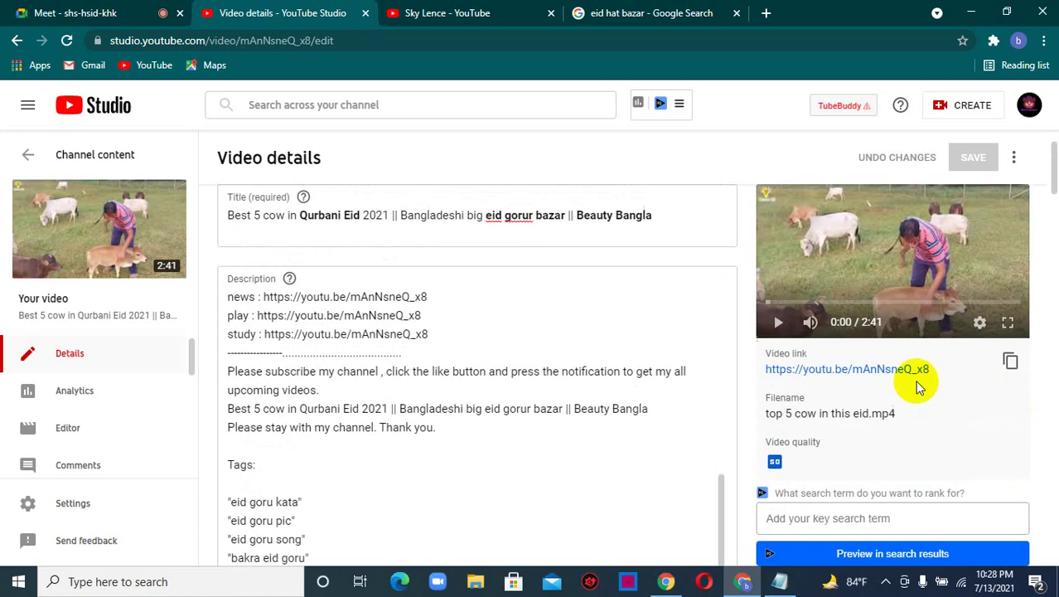
scroll(958, 384, down, 5)
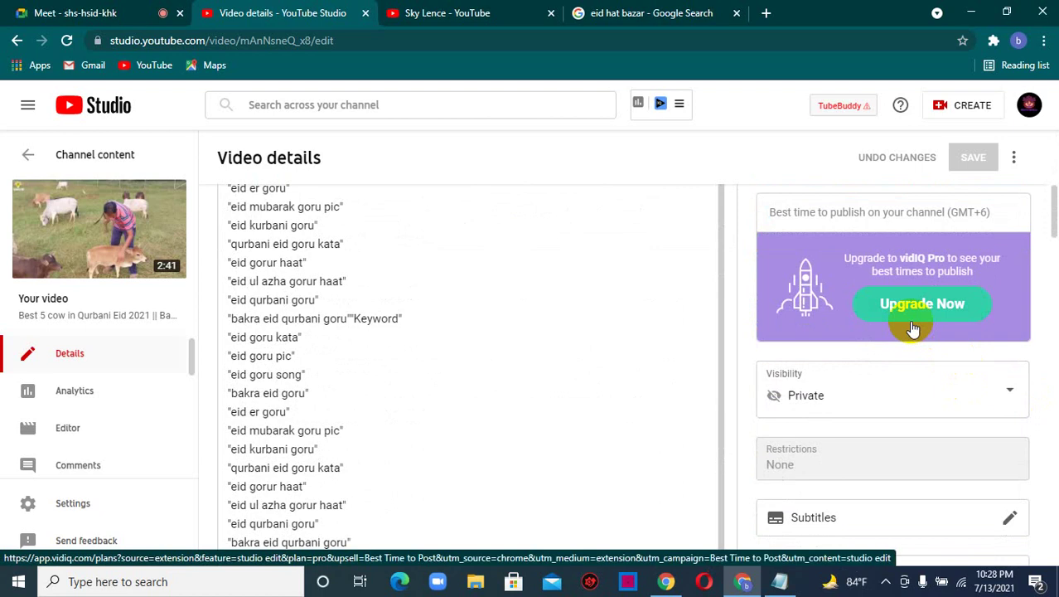
click(959, 400)
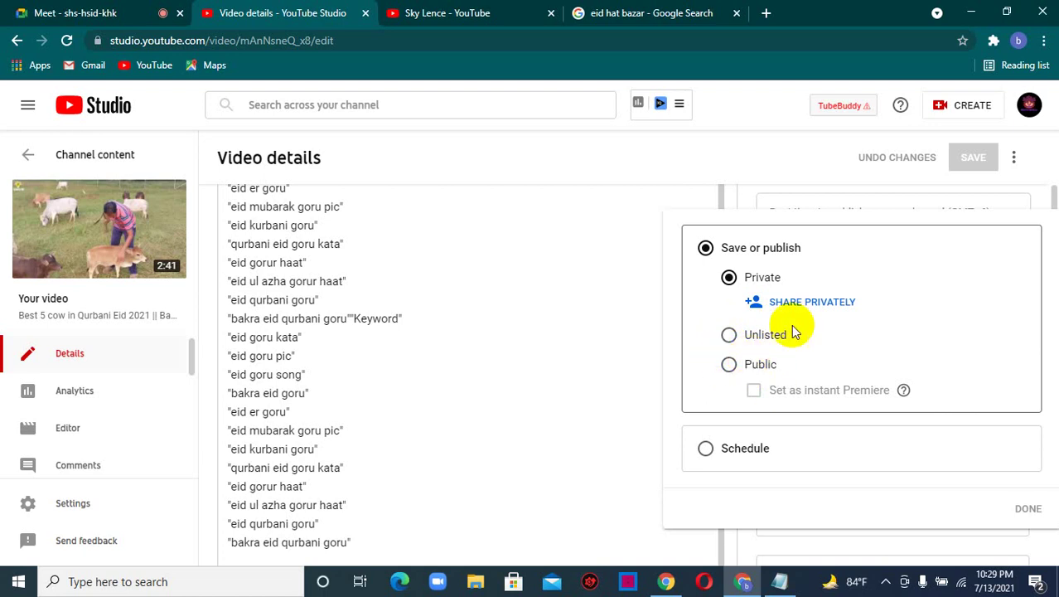
click(781, 187)
scroll(840, 350, down, 2)
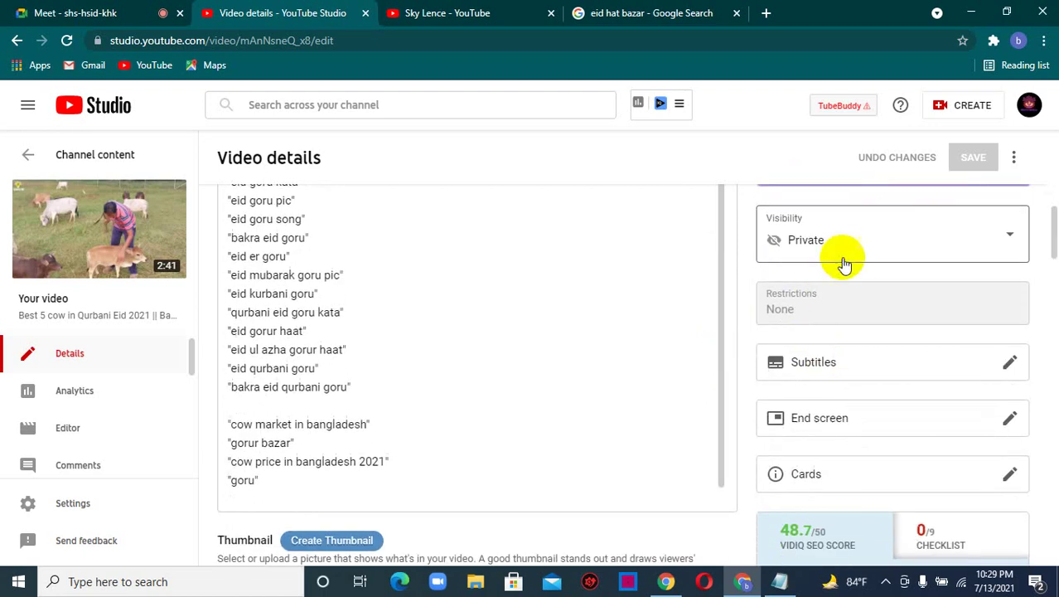
click(837, 255)
click(770, 330)
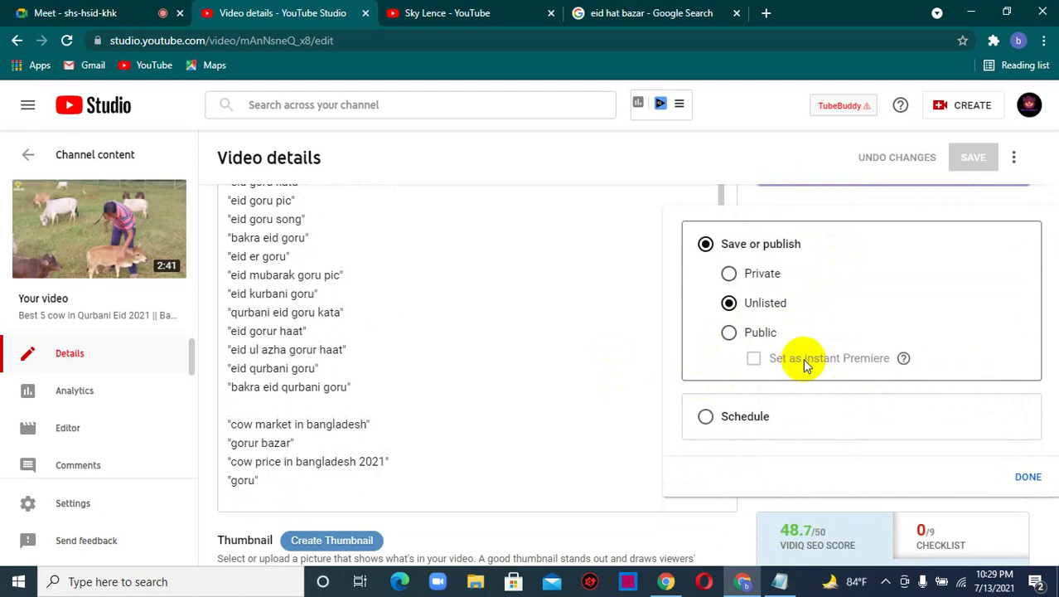
click(637, 317)
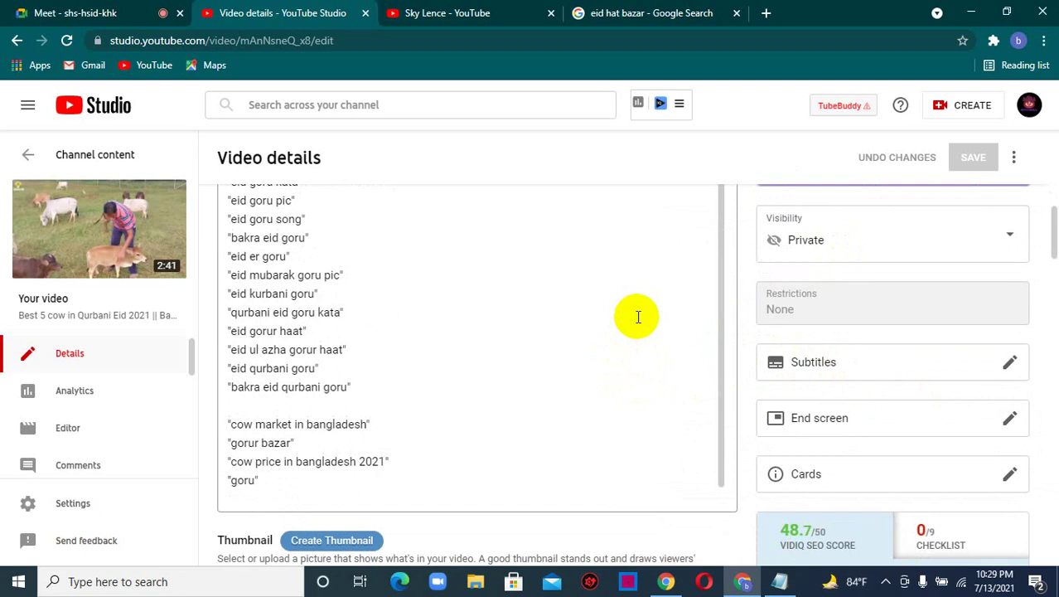
click(839, 240)
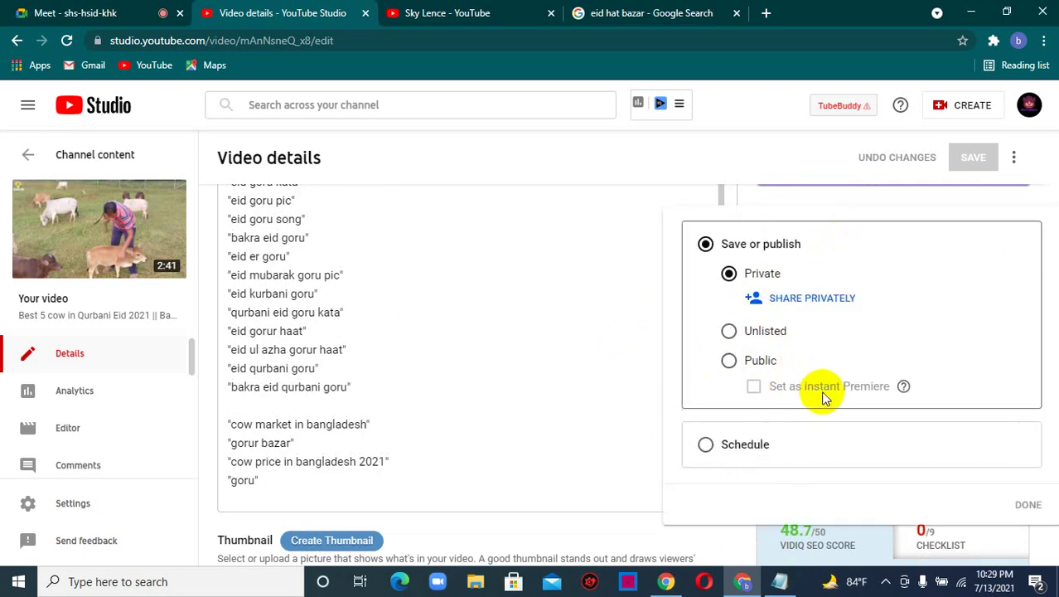
click(615, 276)
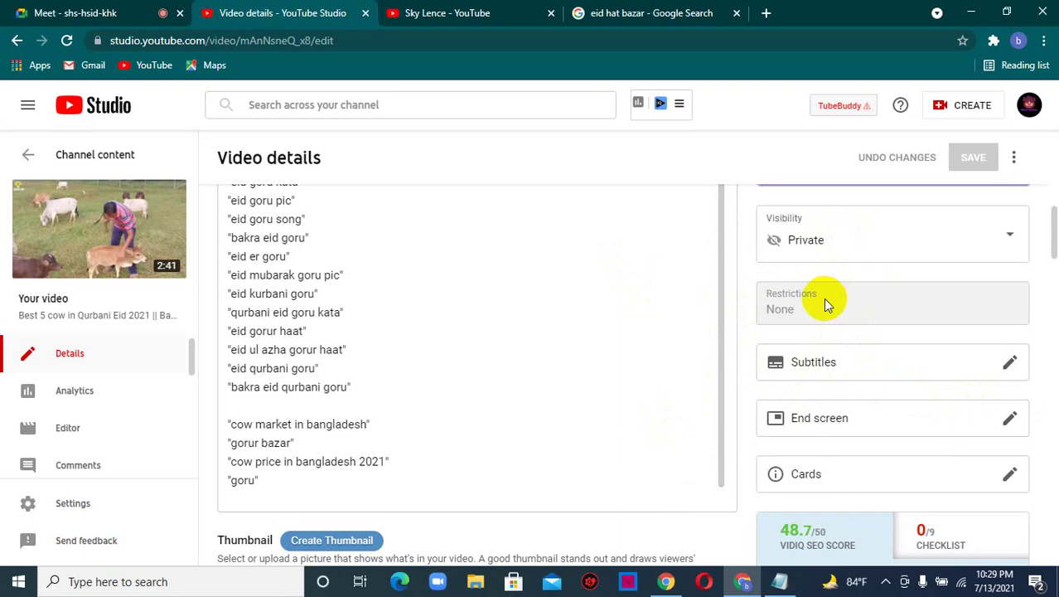
- Open and close the Bangla subtitles editor without adding captions, leaving End screen and Cards visible
scroll(910, 373, down, 1)
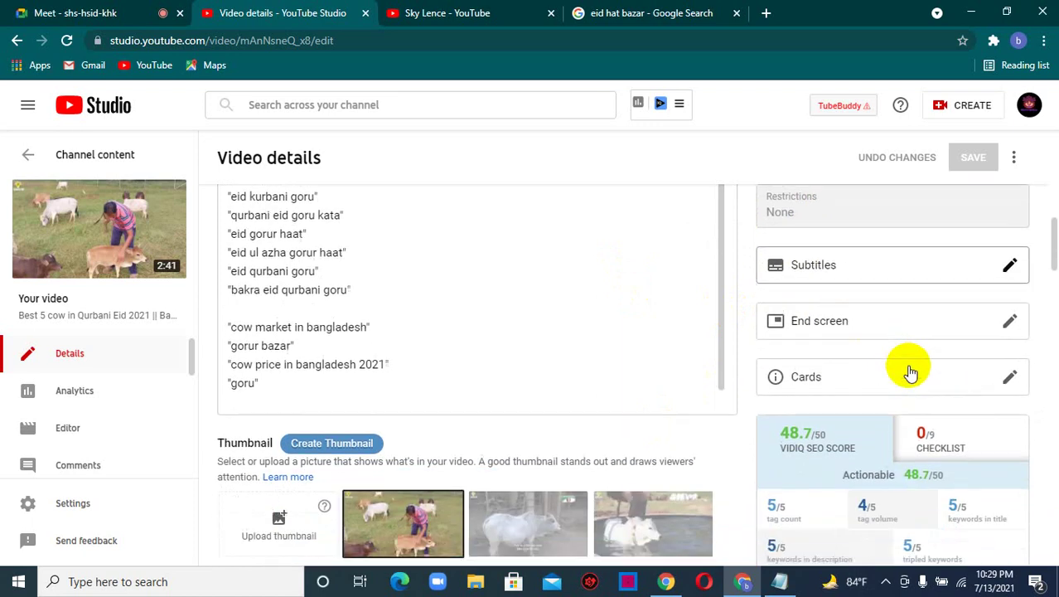
scroll(910, 373, down, 1)
scroll(1012, 249, up, 1)
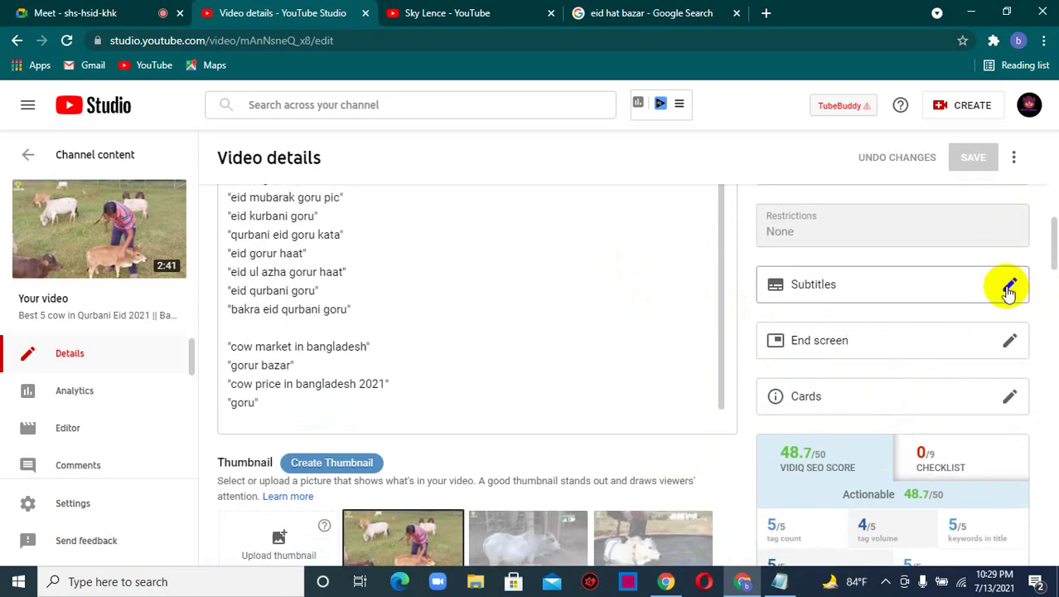
click(1009, 288)
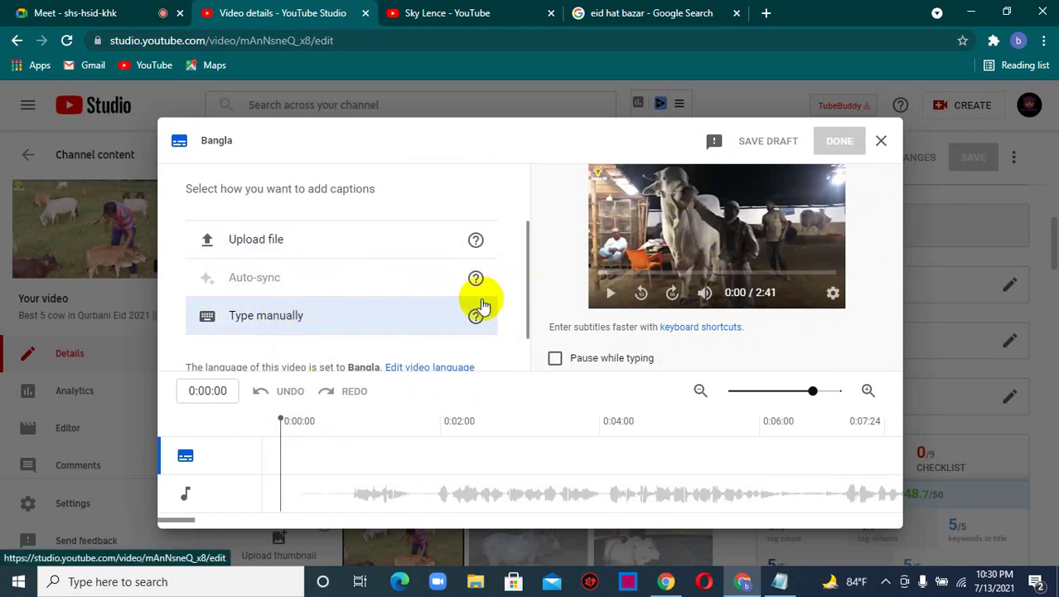
click(881, 145)
scroll(812, 260, down, 2)
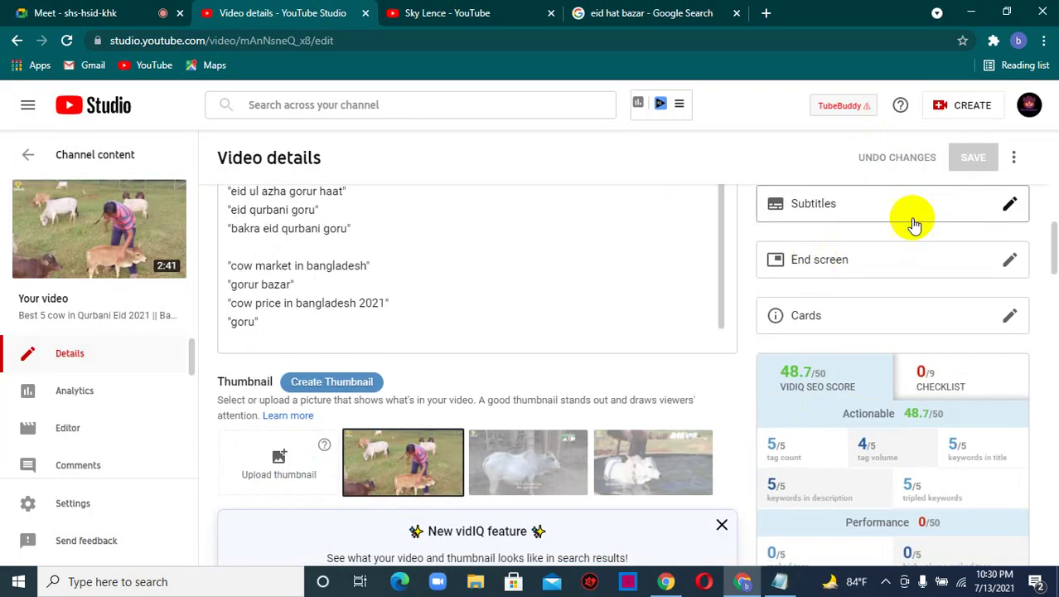
scroll(906, 239, up, 1)
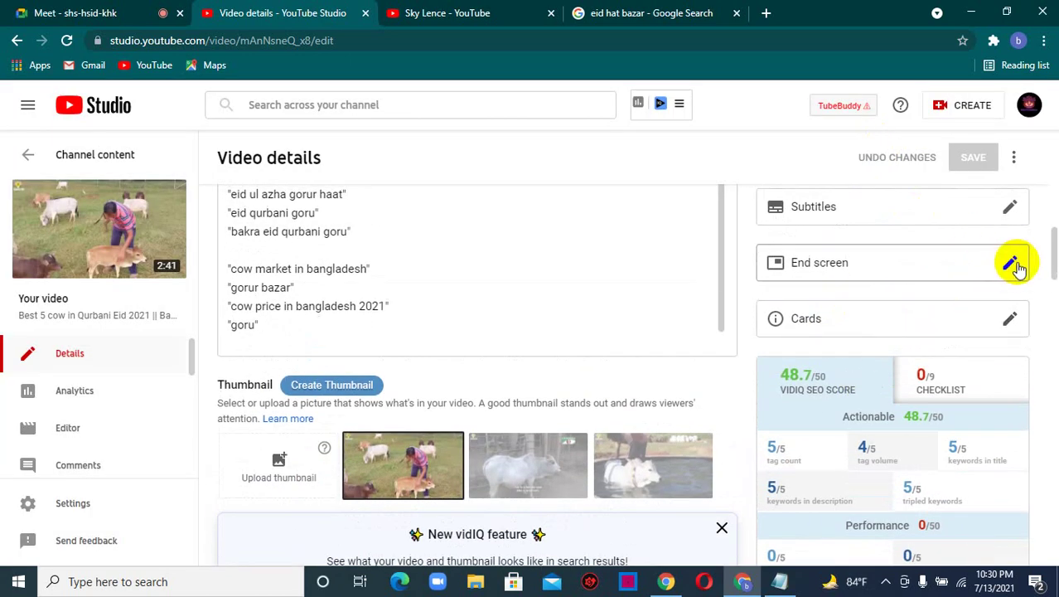
- Apply the '1 video, 1 playlist, 1 subscribe' end screen template and select its video element
click(1010, 263)
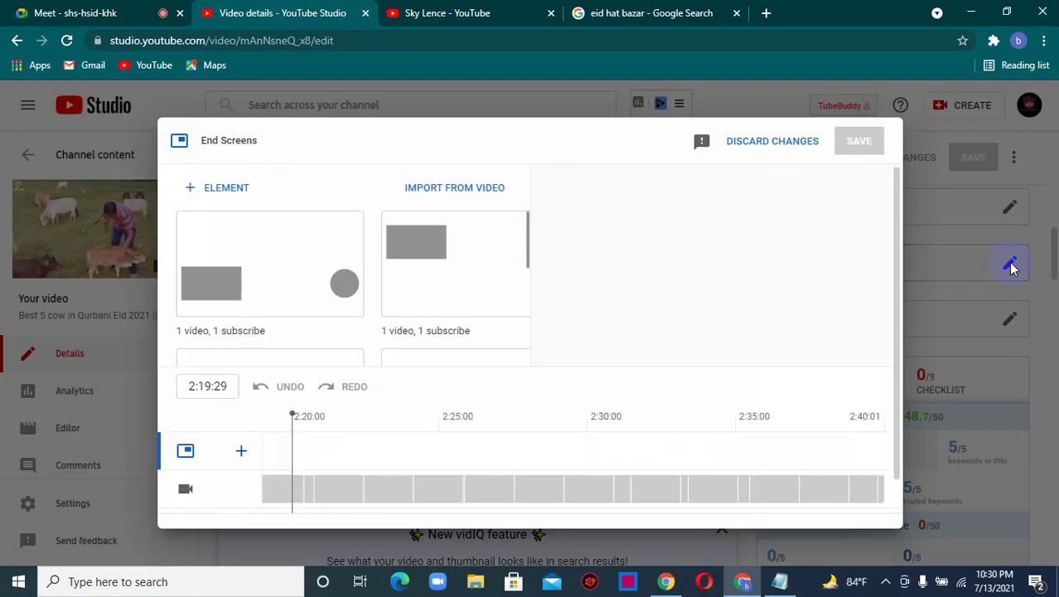
scroll(315, 267, down, 5)
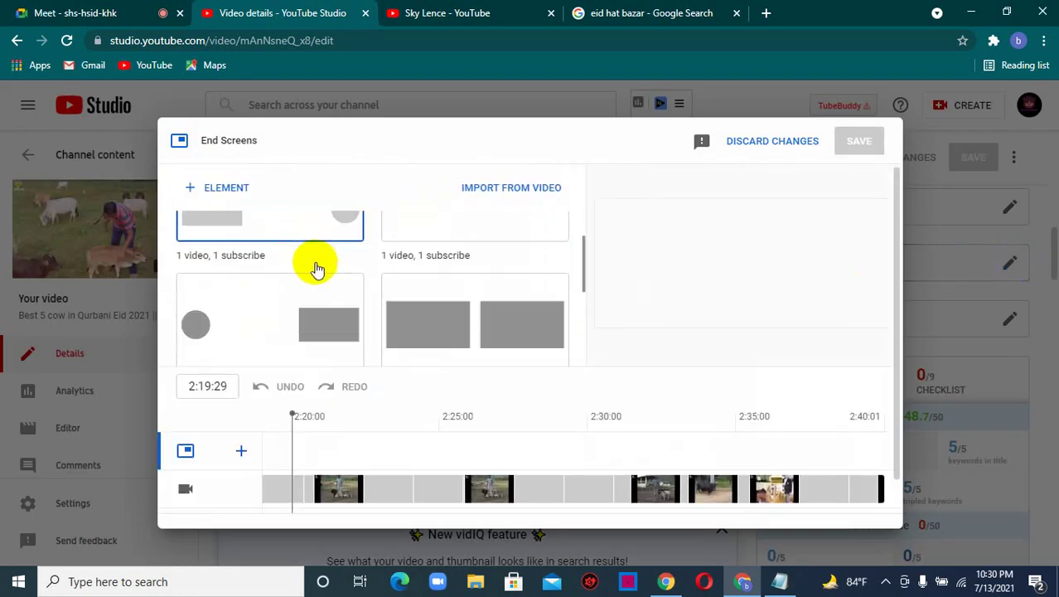
scroll(329, 306, up, 1)
scroll(331, 303, down, 1)
click(468, 267)
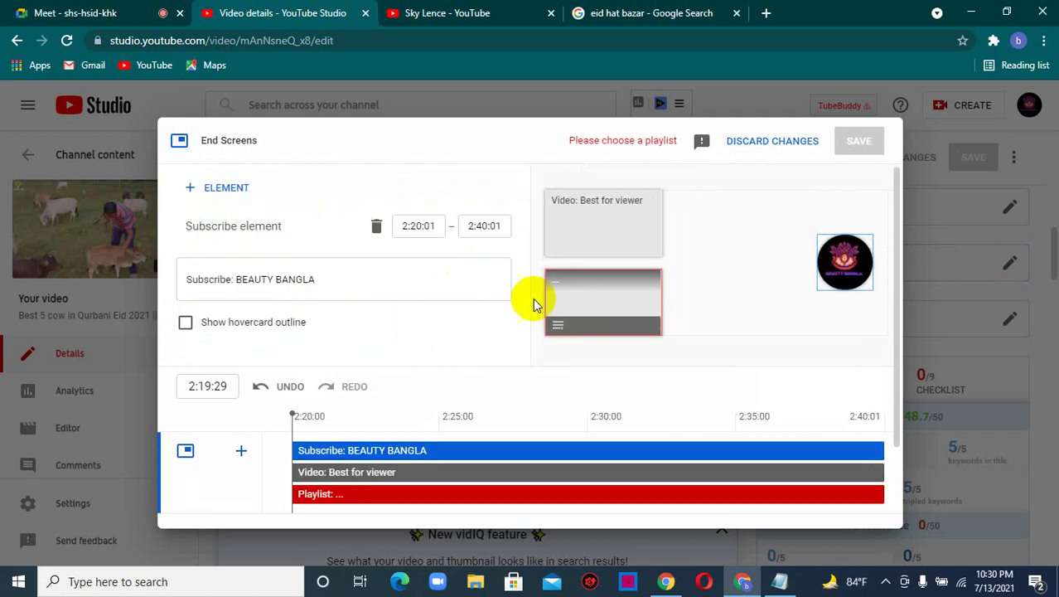
click(609, 246)
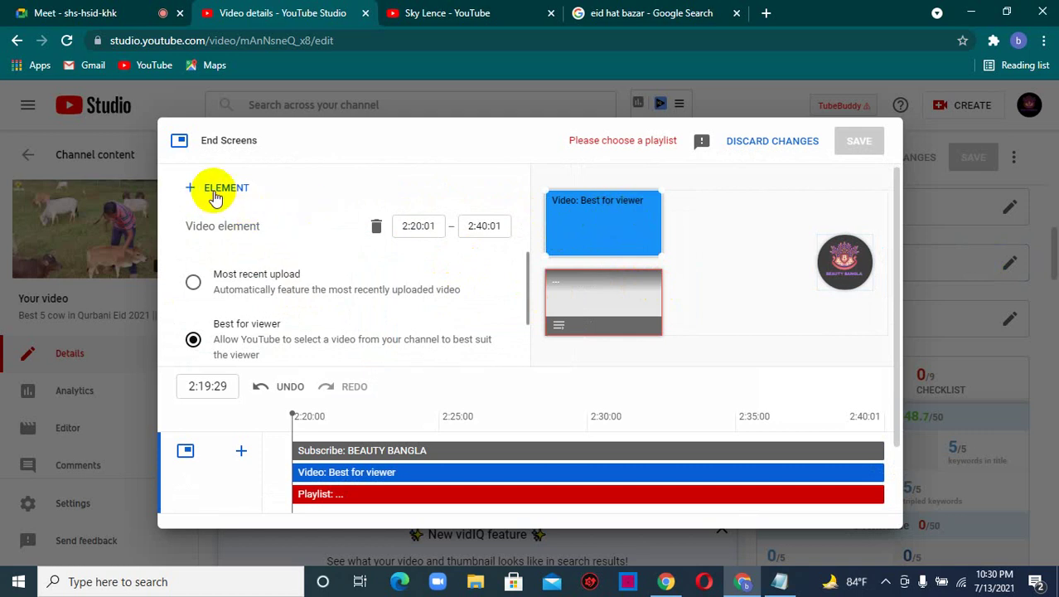
scroll(276, 331, down, 1)
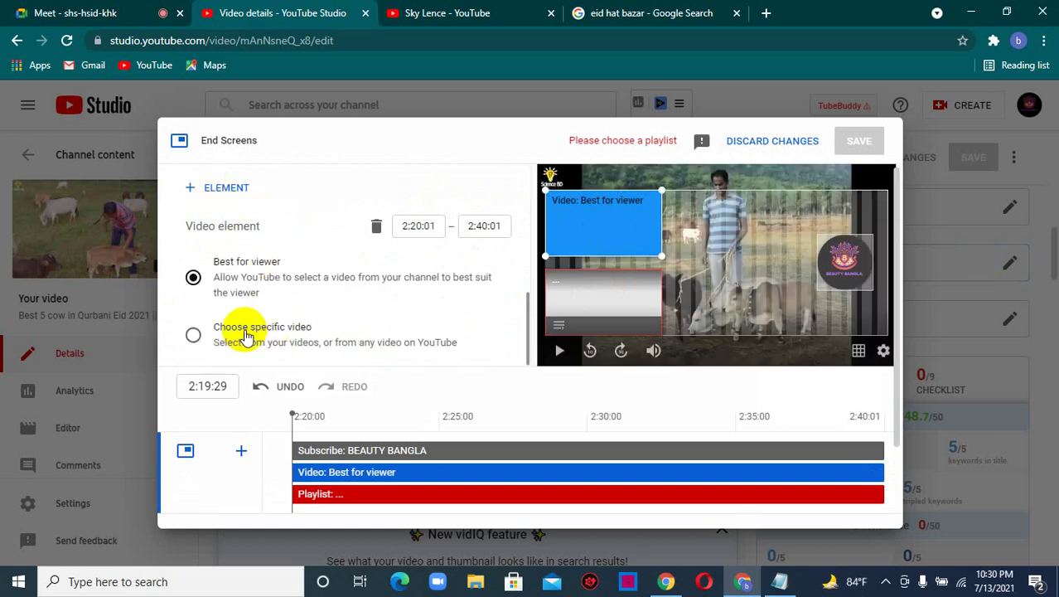
click(246, 335)
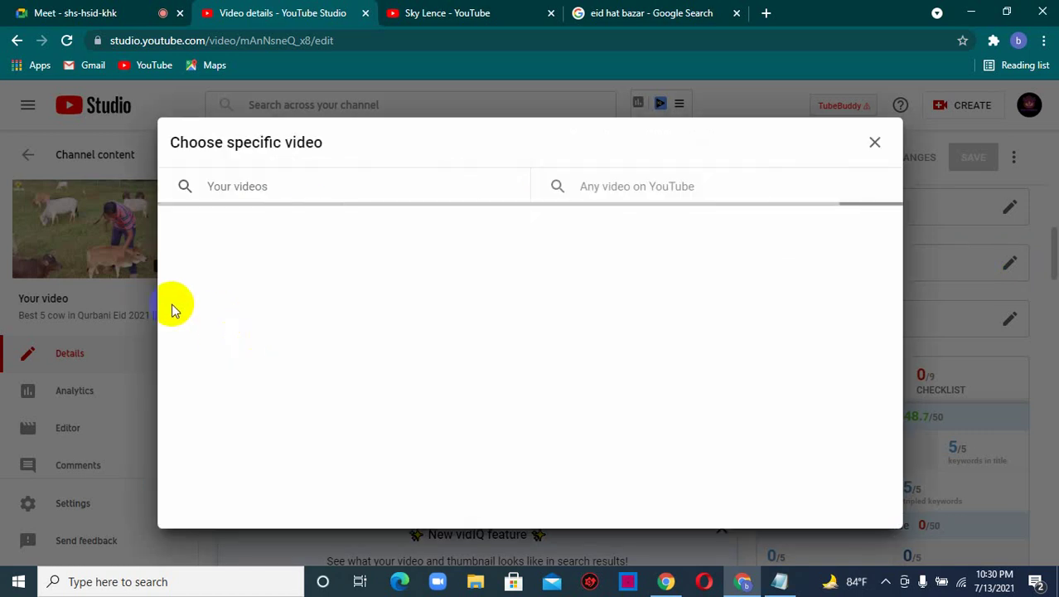
click(249, 191)
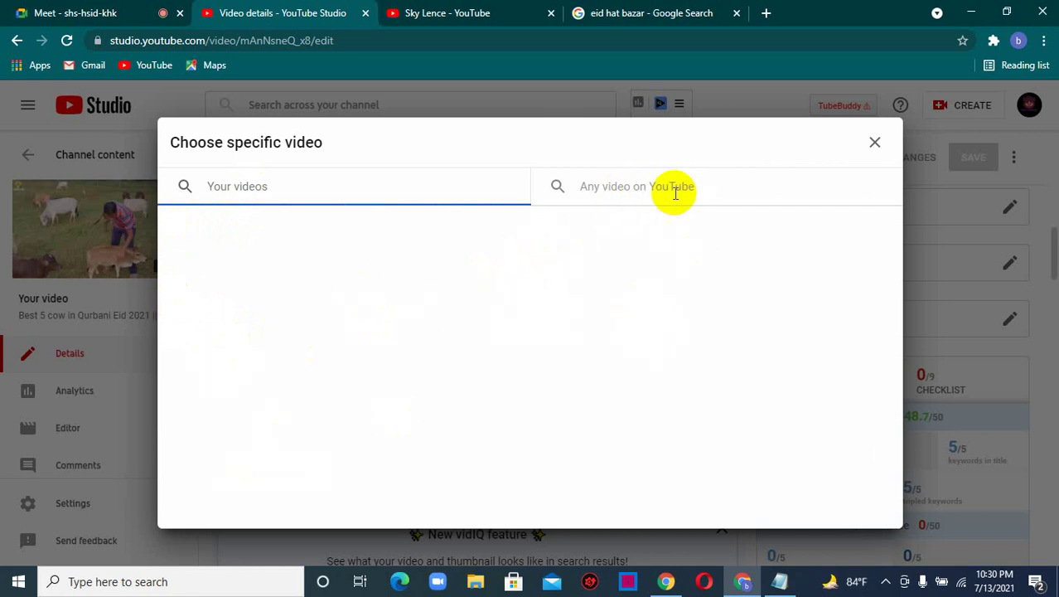
click(671, 195)
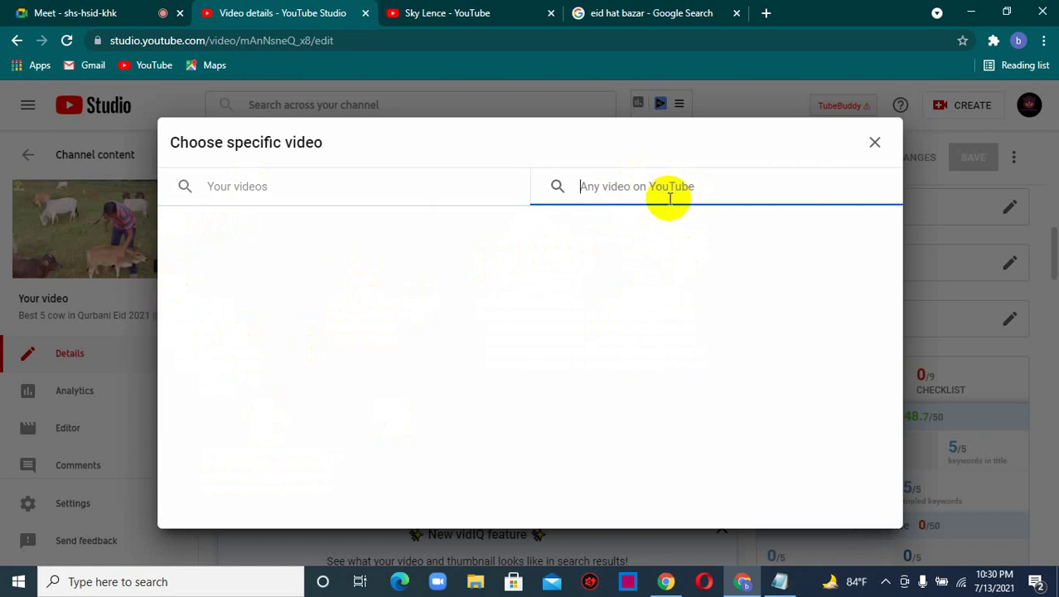
text(skyle)
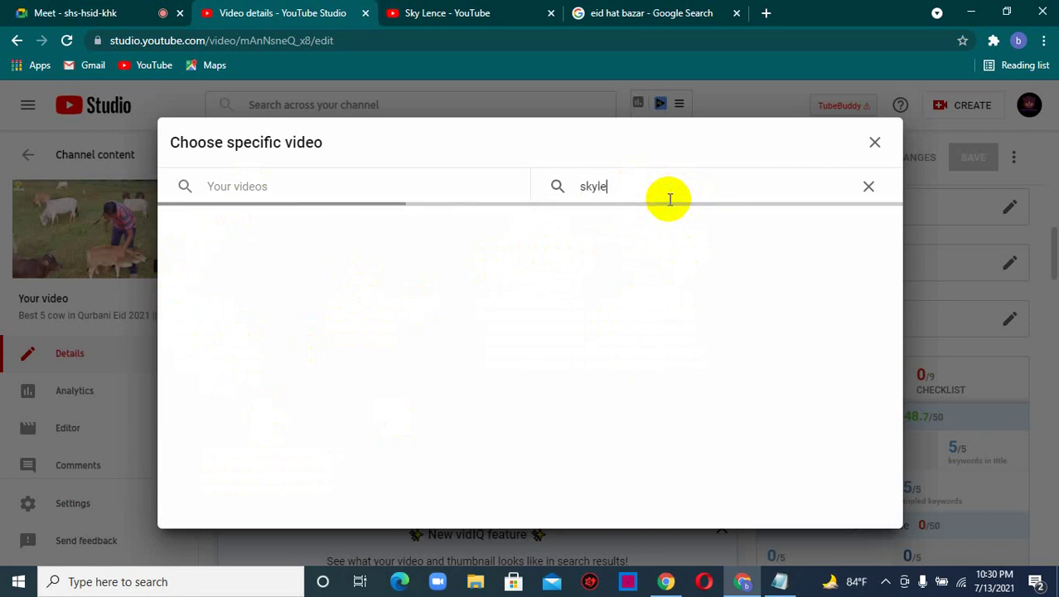
text(nce)
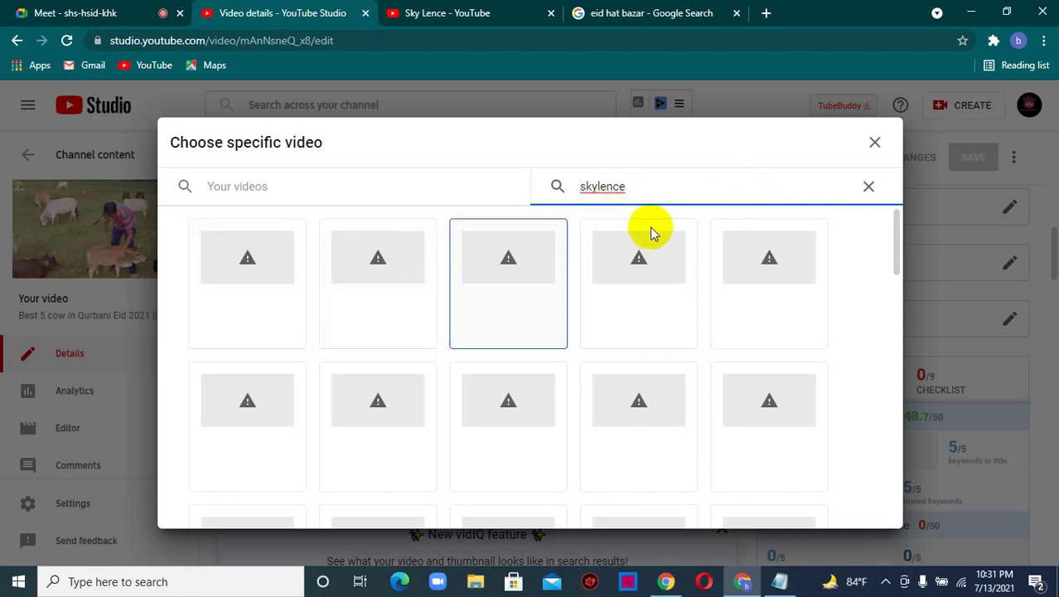
scroll(668, 317, down, 2)
click(595, 189)
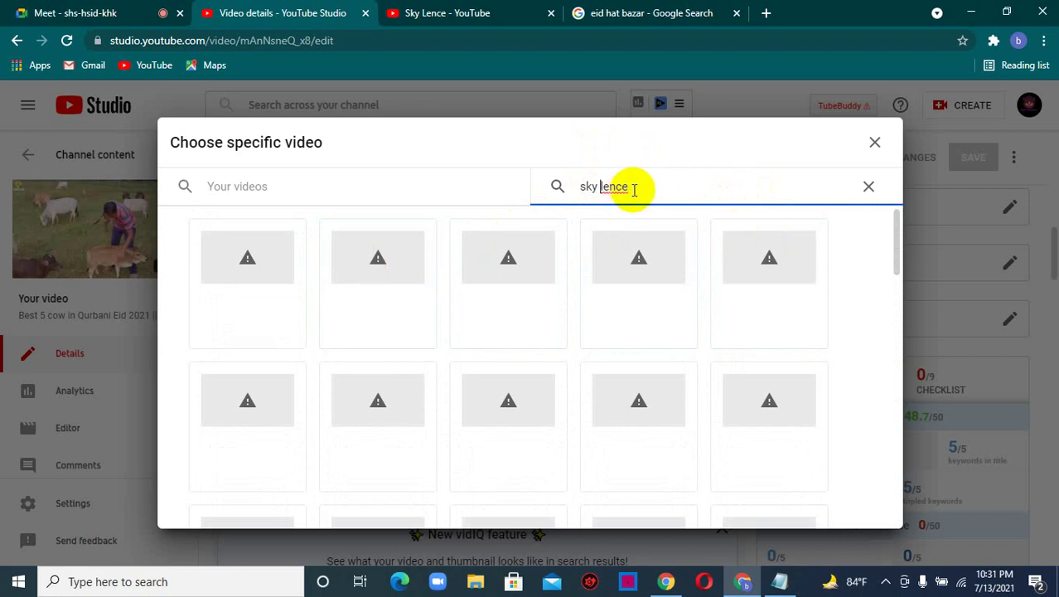
click(873, 145)
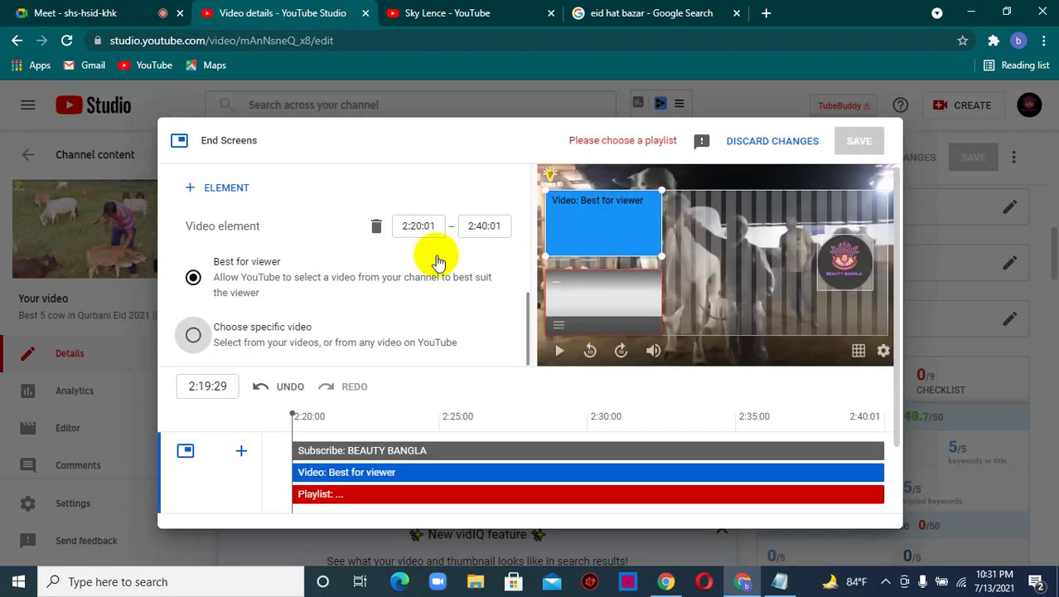
- Link the existing video element to 'Best 5 cow in Qurbani Eid 2021'
click(220, 340)
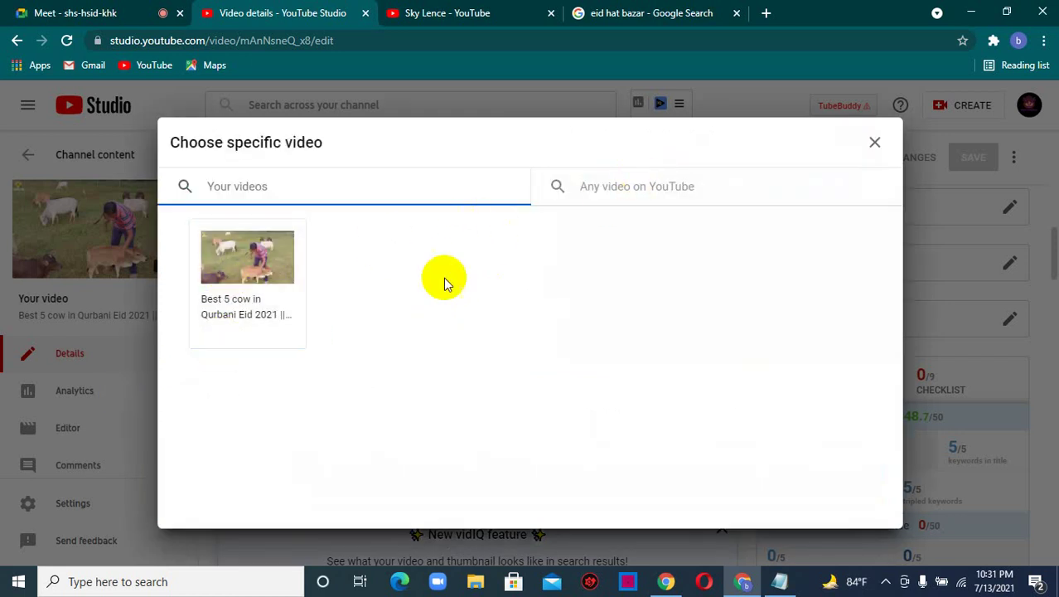
click(280, 290)
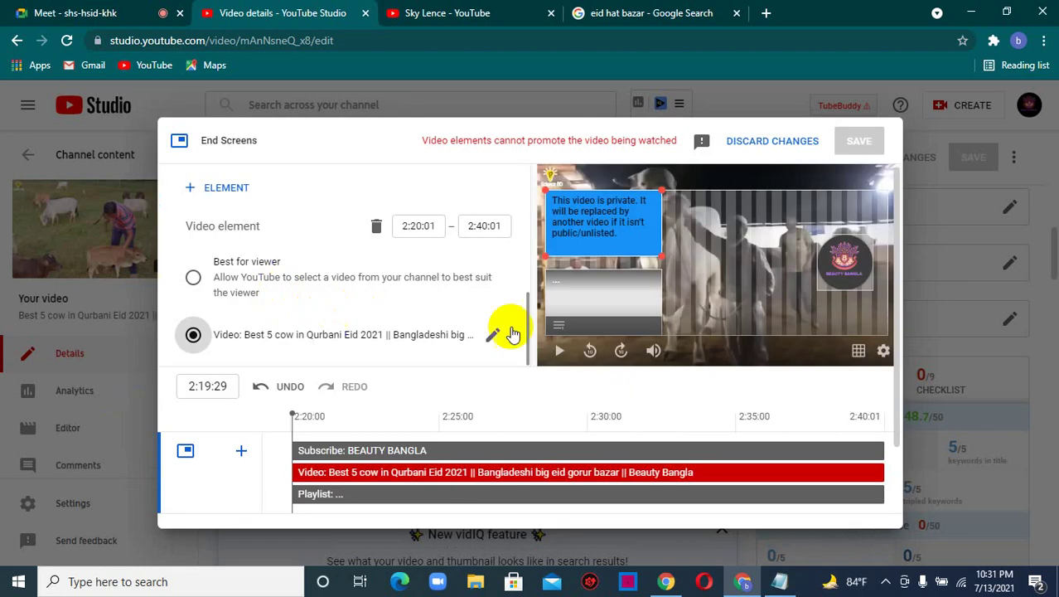
click(632, 308)
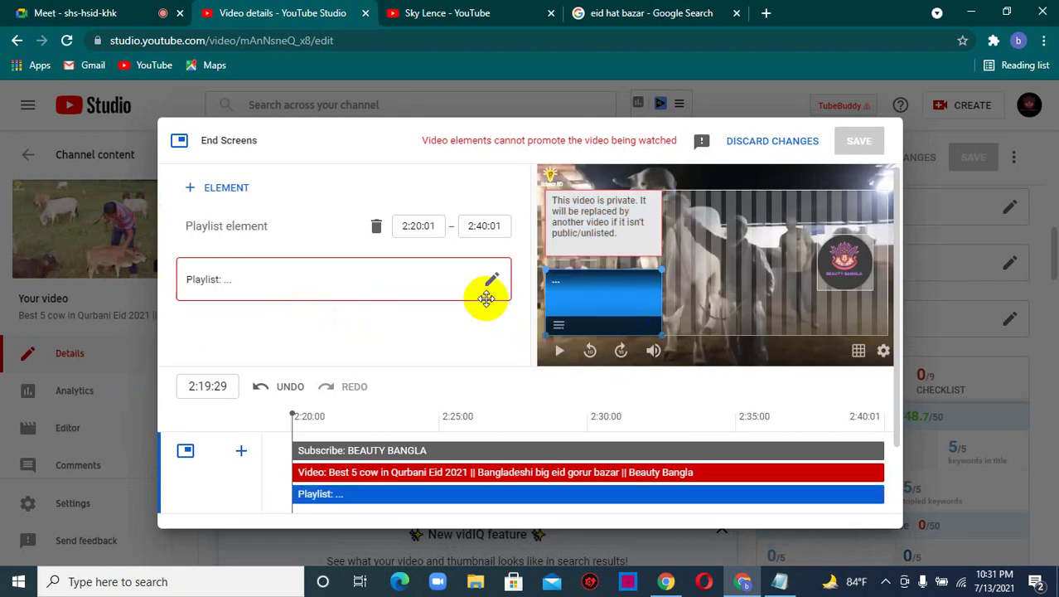
- Add a second Video element set to the same 'Best 5 cow in Qurbani Eid 2021' video
click(228, 188)
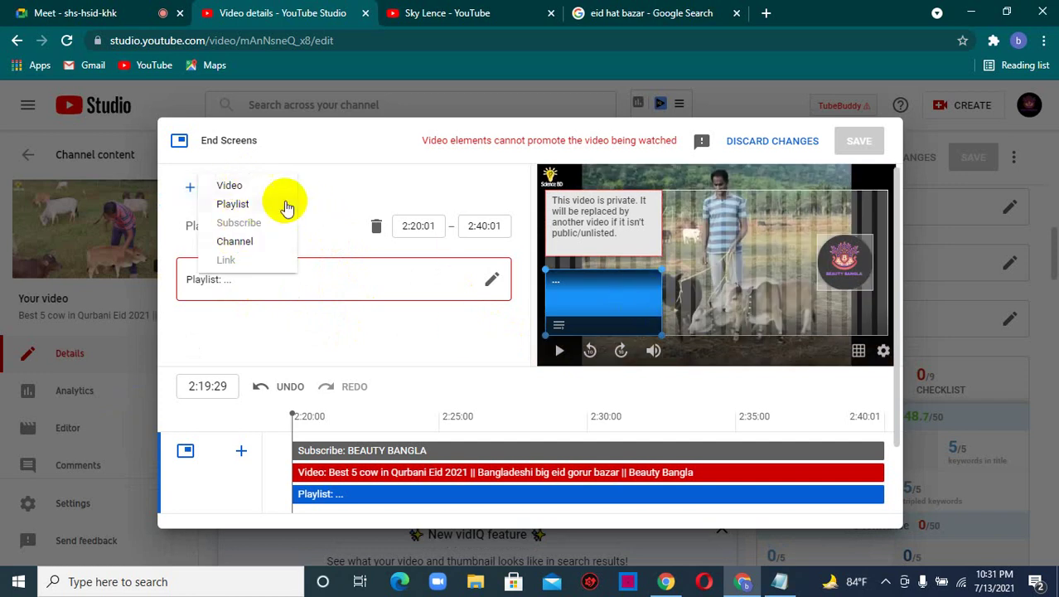
click(237, 187)
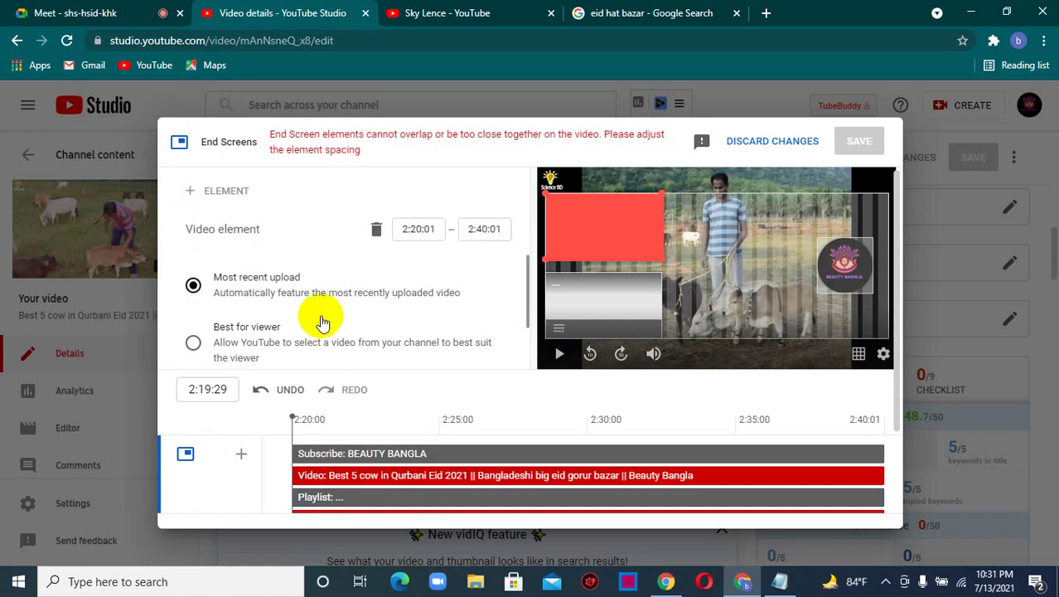
scroll(290, 324, down, 1)
click(236, 340)
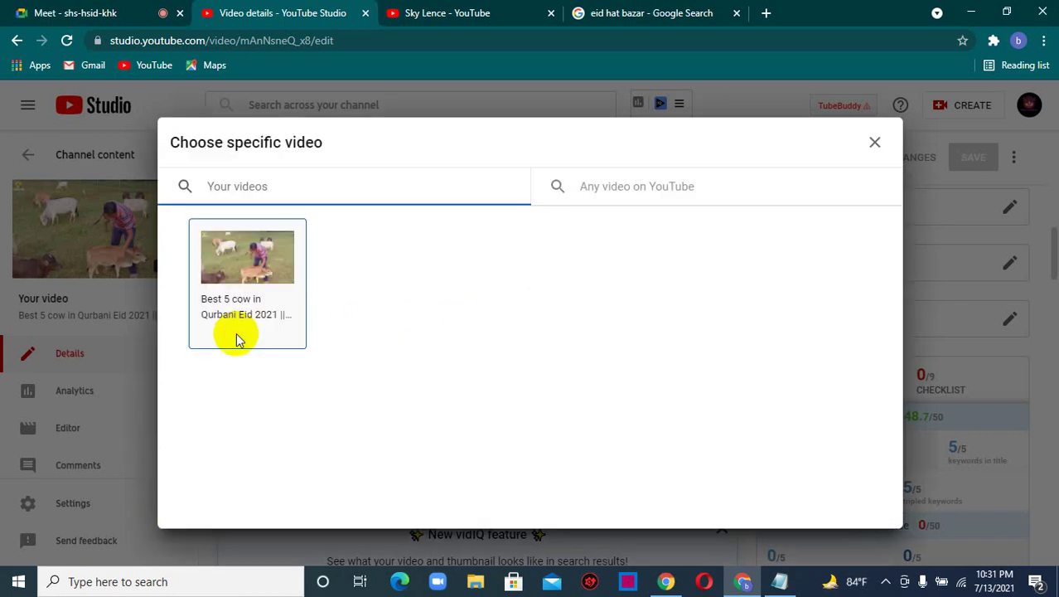
click(249, 294)
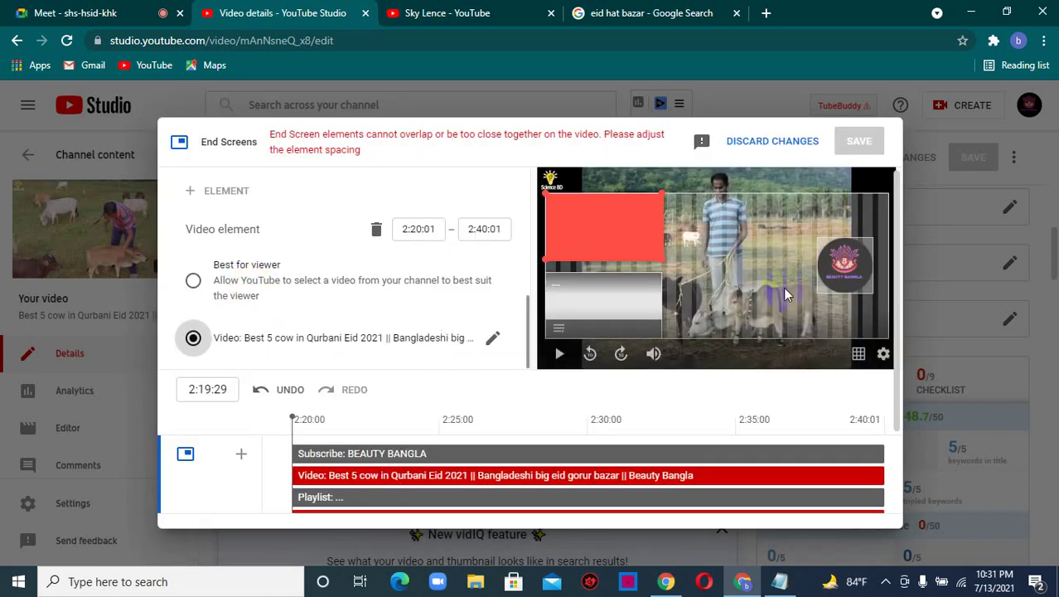
click(575, 331)
click(597, 237)
- Check the subscribe element and new video's timeline bar, then select the Playlist element
click(847, 262)
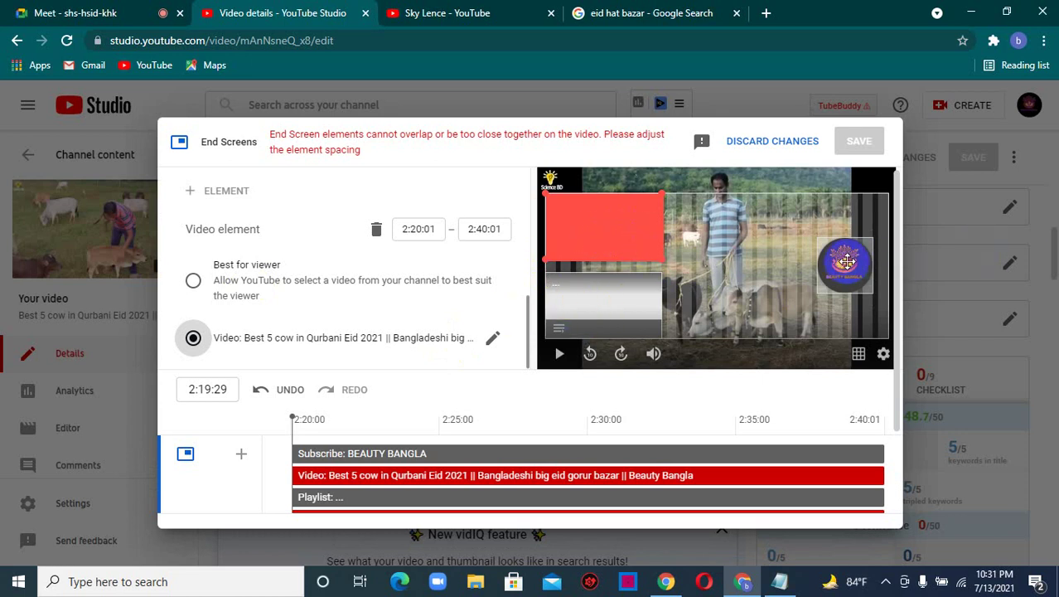
scroll(603, 390, down, 1)
click(582, 390)
scroll(590, 391, up, 1)
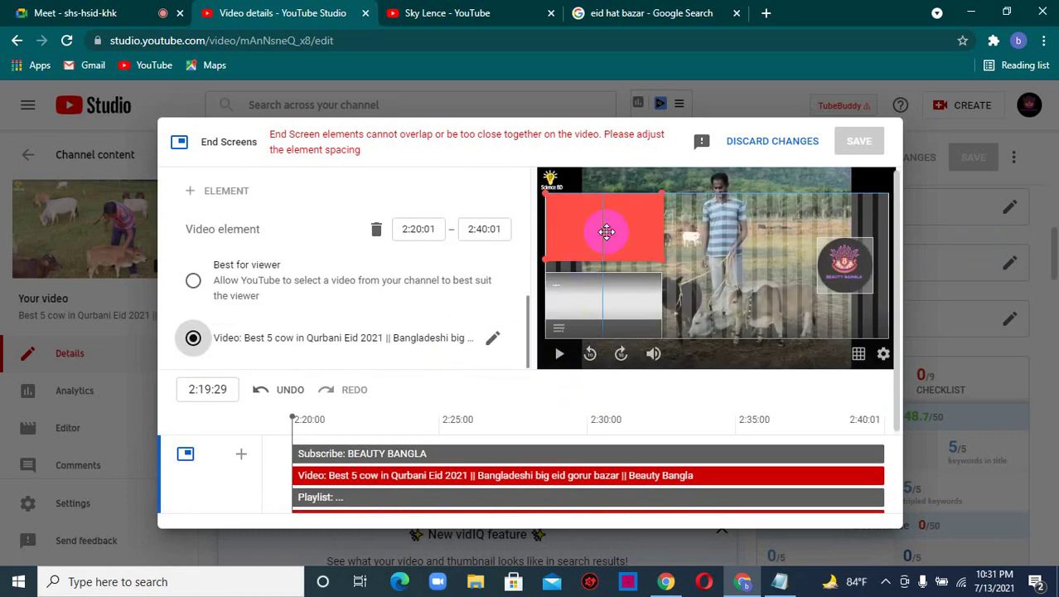
click(591, 301)
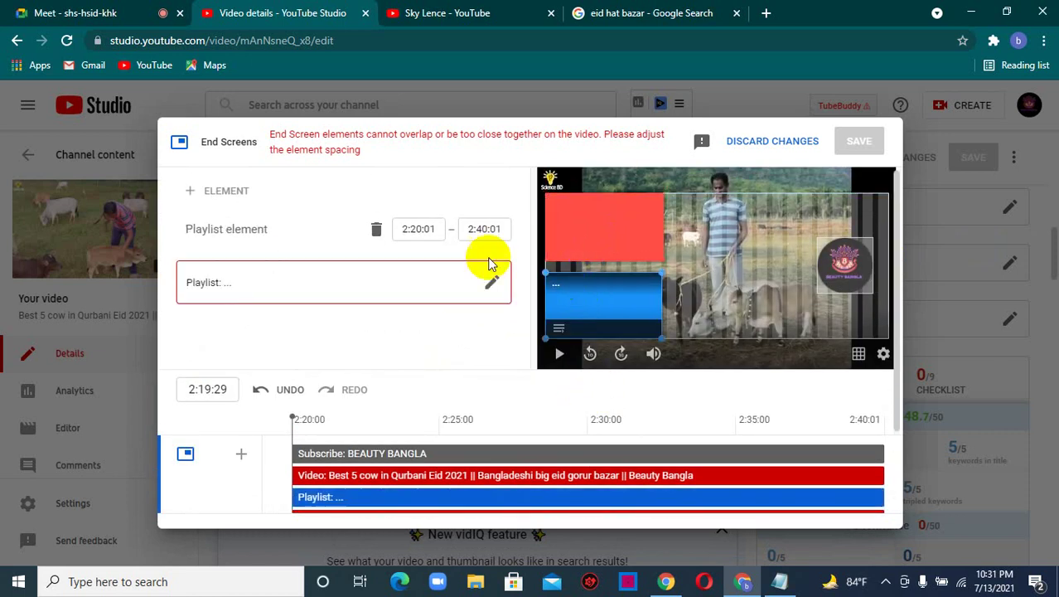
- Set the playlist element to the 'bangla scenery' playlist
click(491, 283)
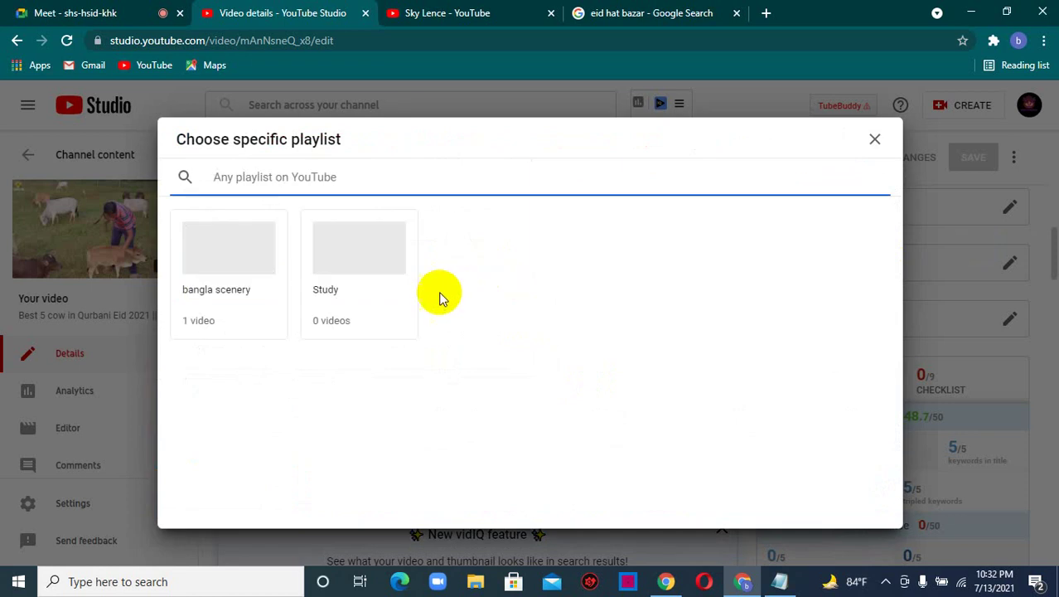
click(230, 279)
click(329, 286)
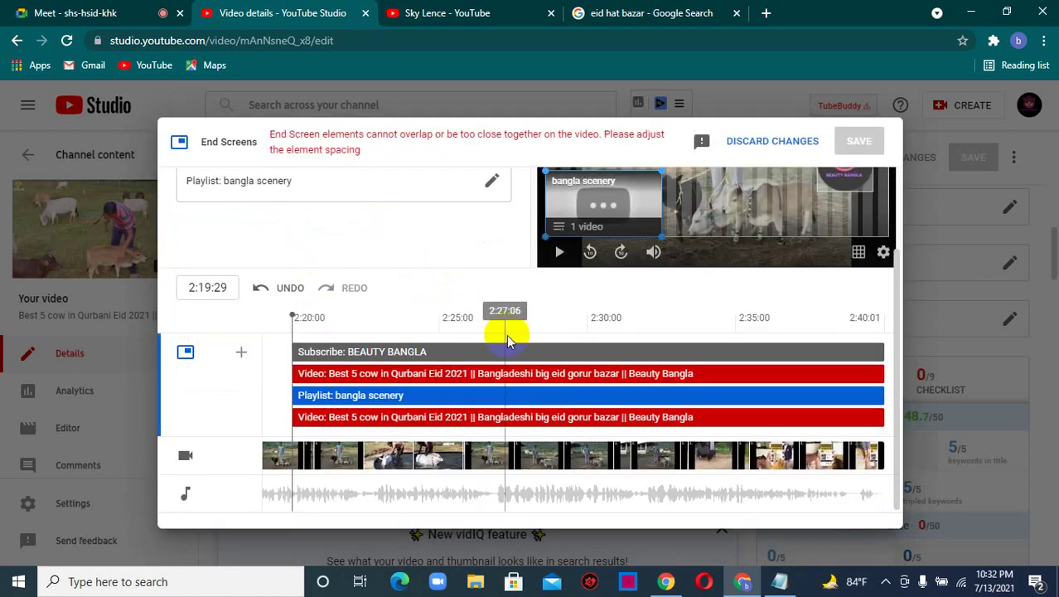
- Select the bangla scenery playlist bar on the timeline to show its 2:20:01–2:40:01 settings
scroll(514, 344, up, 1)
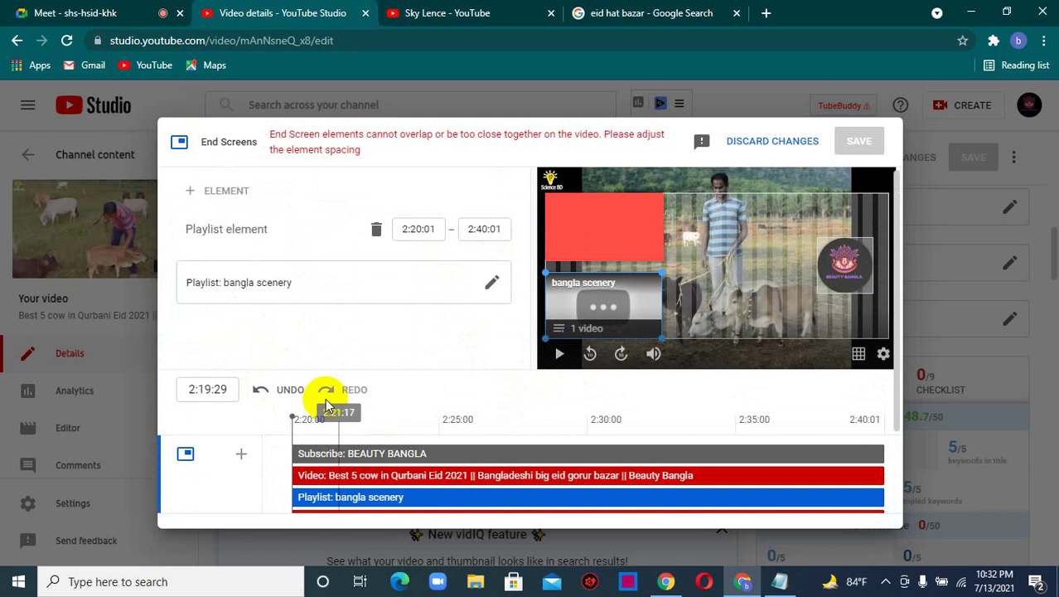
scroll(332, 410, down, 3)
scroll(495, 358, down, 1)
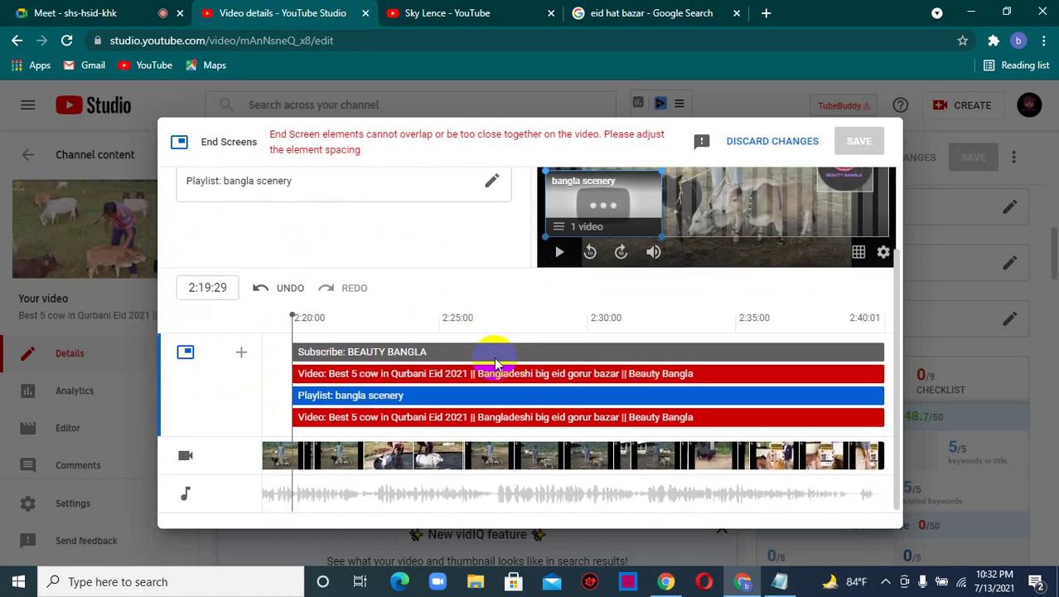
scroll(796, 377, up, 4)
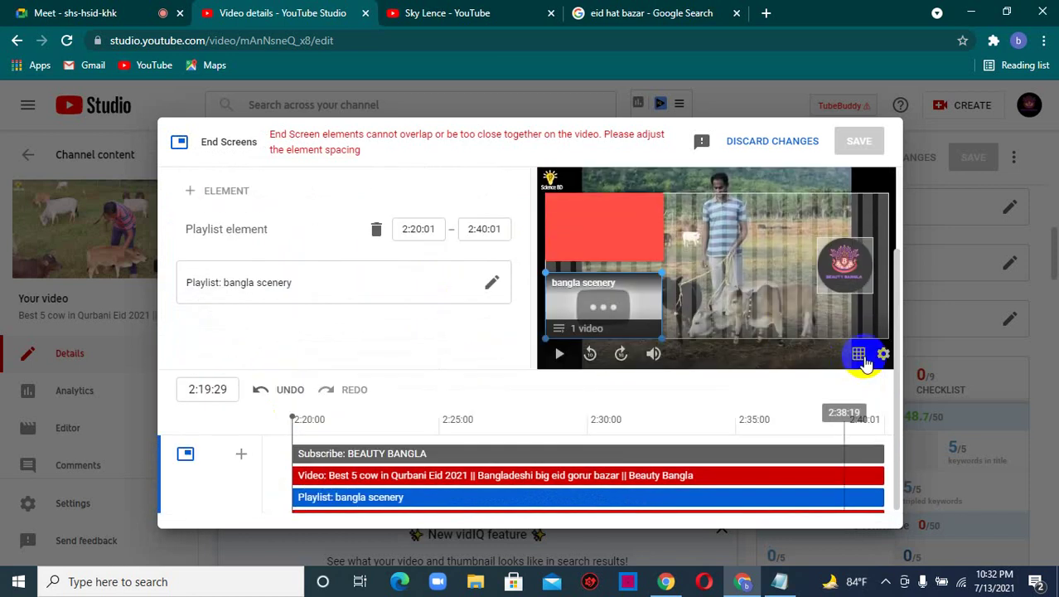
scroll(377, 297, down, 3)
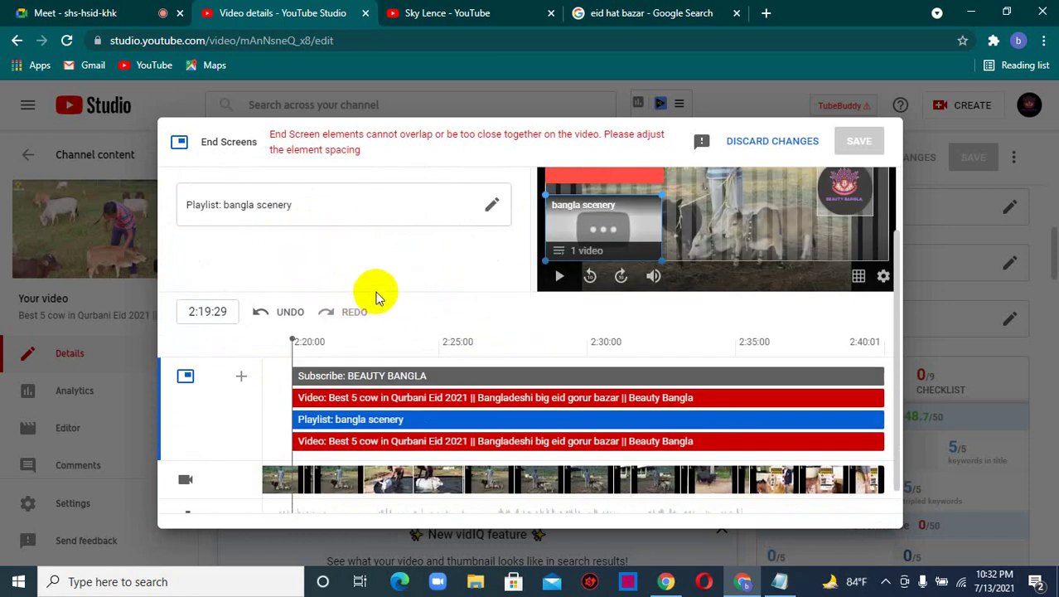
scroll(378, 297, down, 1)
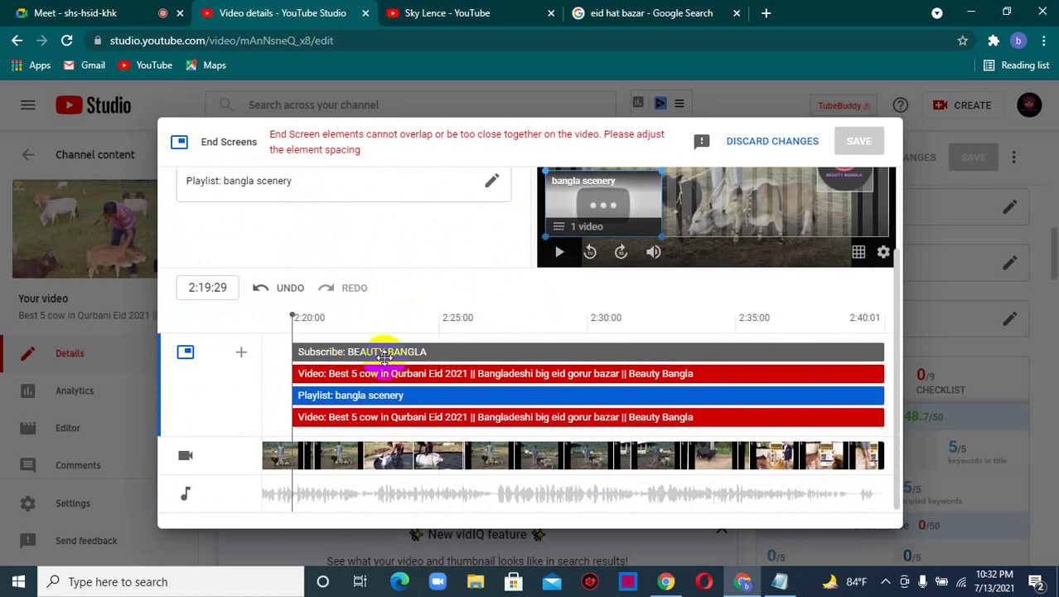
mouse_move(781, 583)
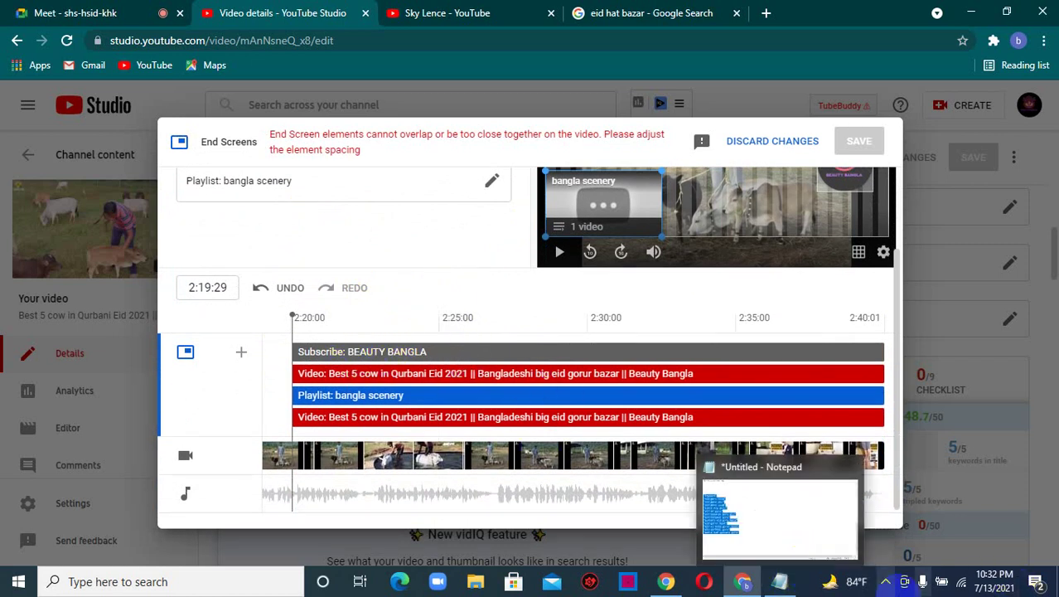
click(325, 448)
click(352, 395)
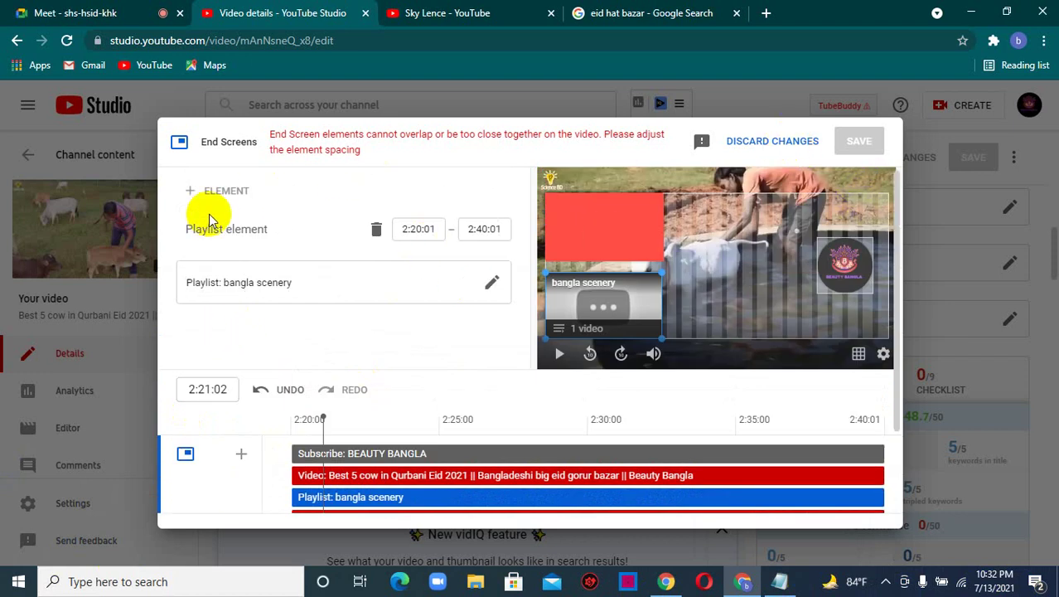
- Select the red video element in the end screen preview
click(603, 245)
scroll(271, 334, down, 1)
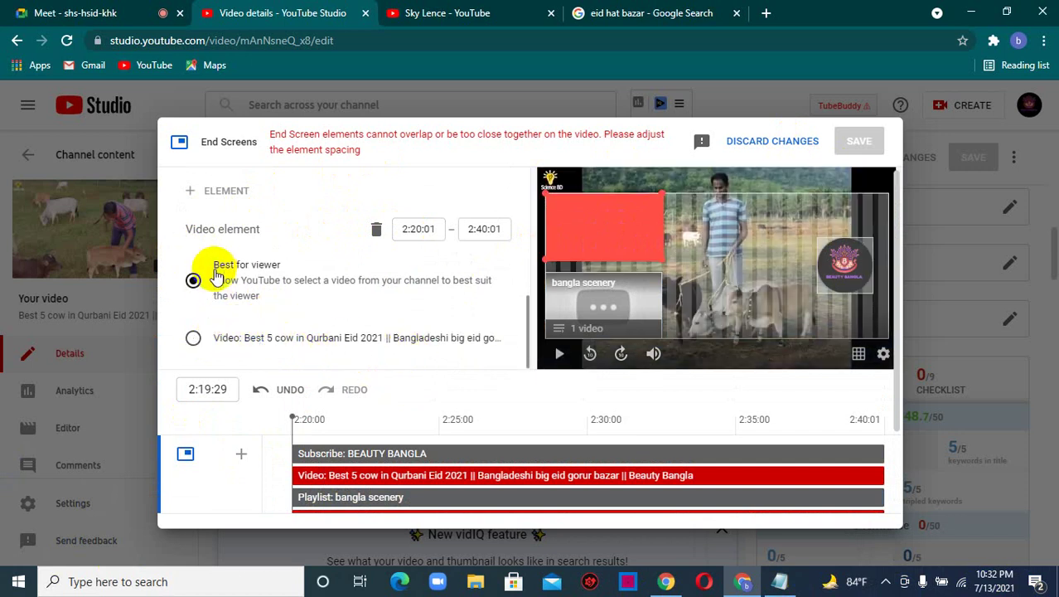
click(582, 295)
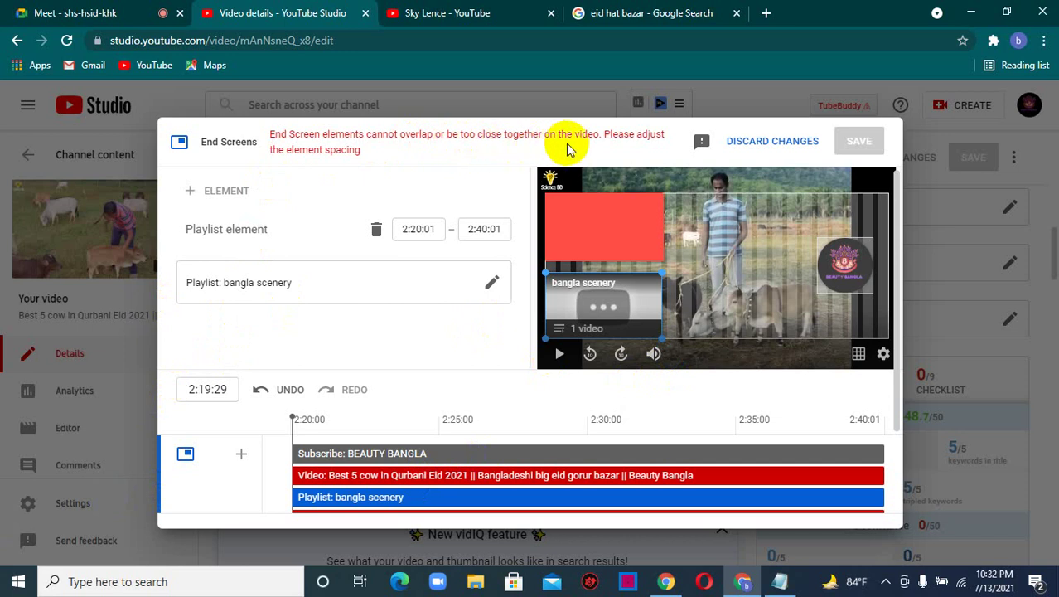
right_click(622, 227)
click(613, 223)
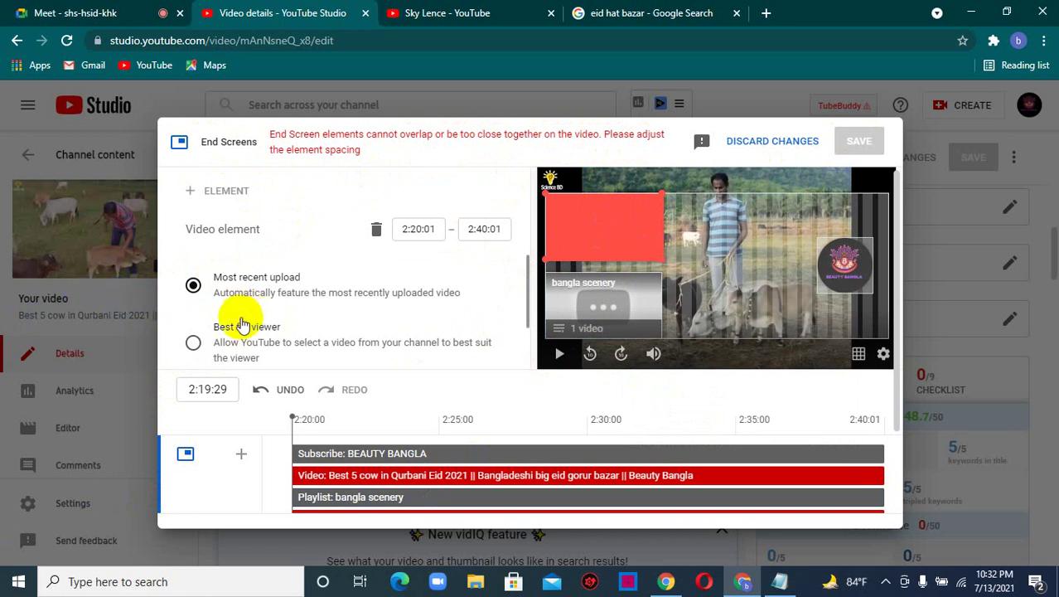
- Switch the video element from Best for viewer to the specific 'Best 5 cow' video
click(195, 342)
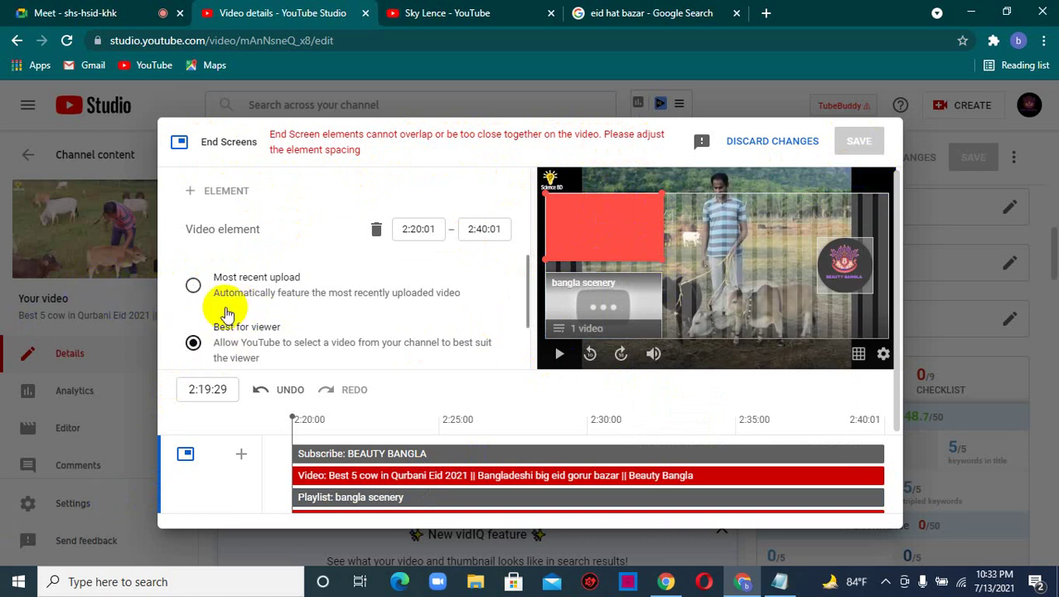
scroll(199, 286, down, 1)
click(223, 338)
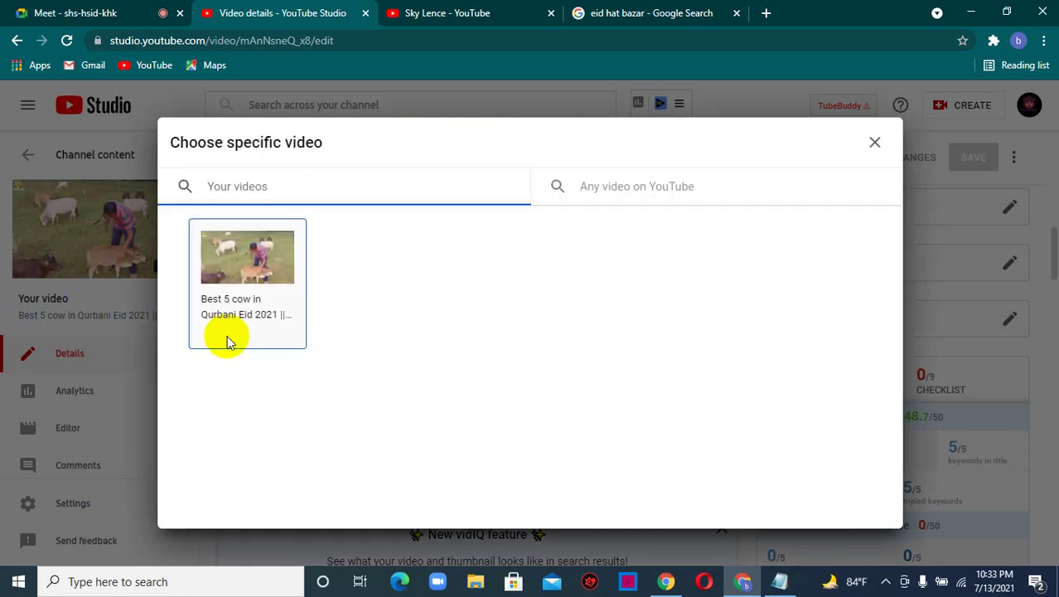
click(251, 295)
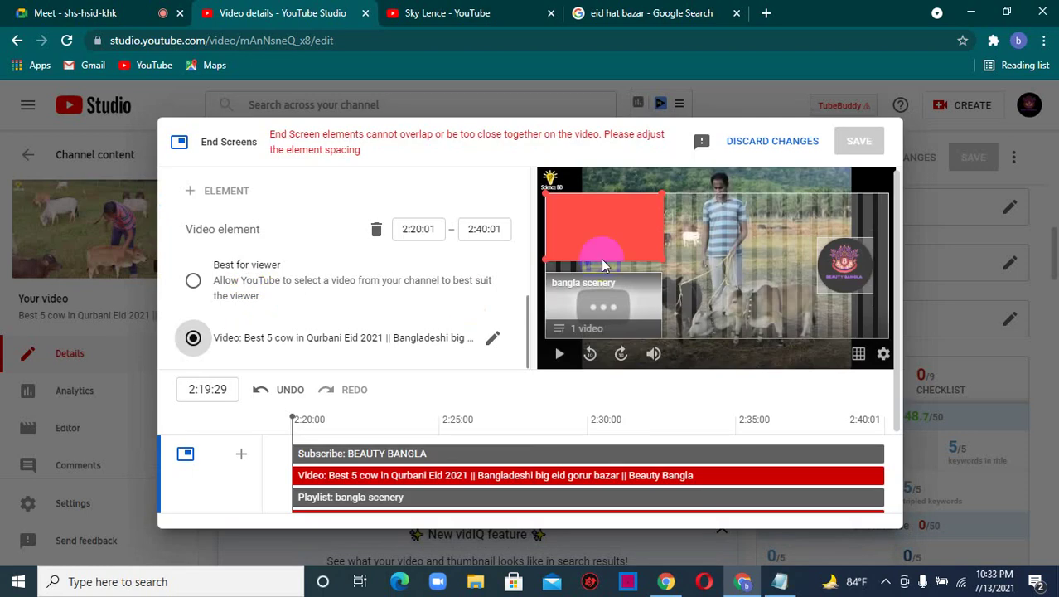
click(619, 218)
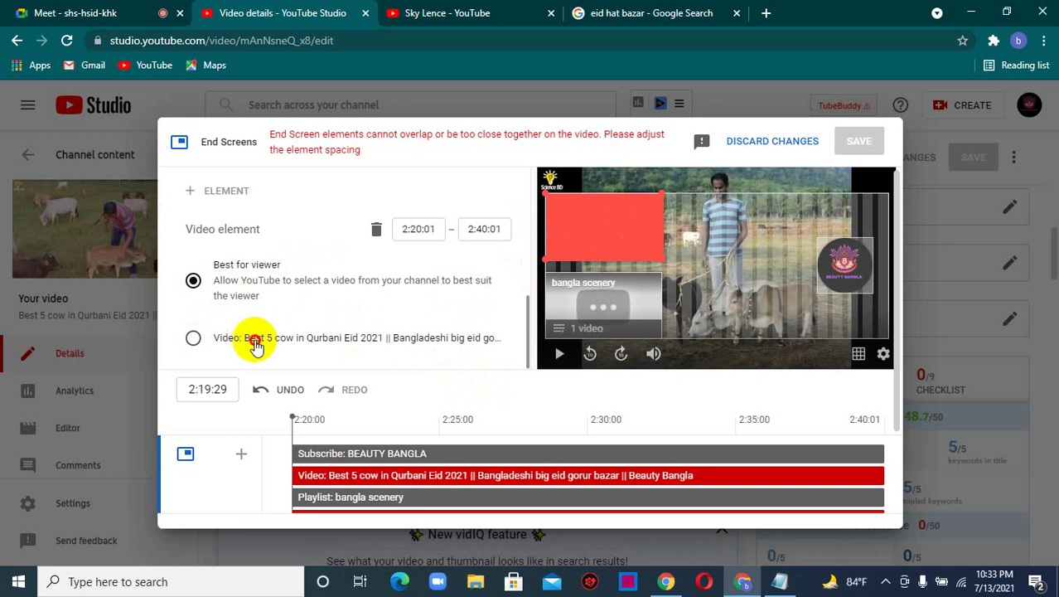
- Search any YouTube video for 'sky len', then clear it and close the chooser unchanged
click(255, 345)
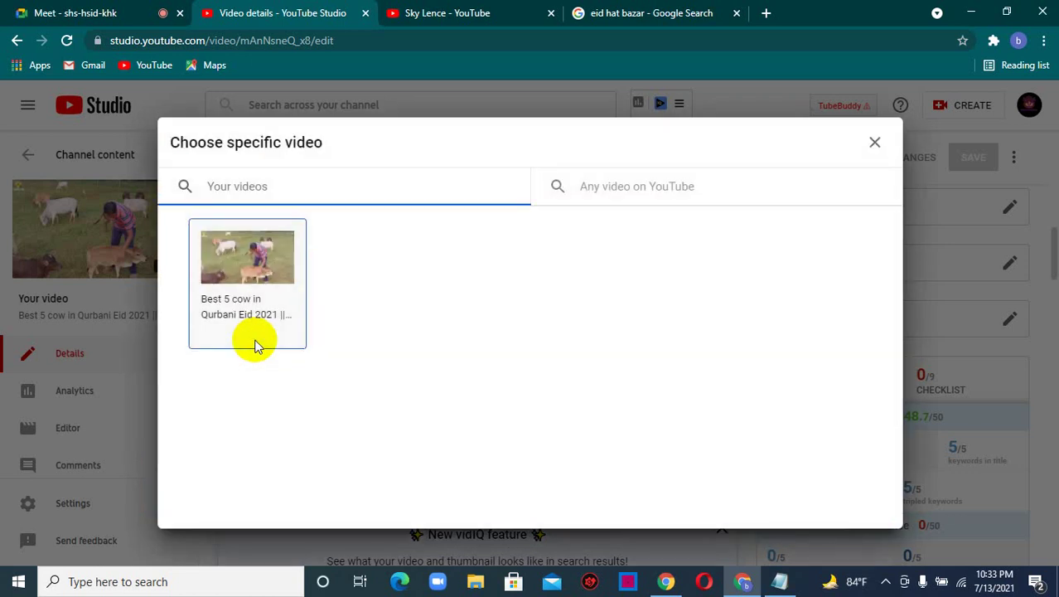
click(620, 189)
text(sky lence)
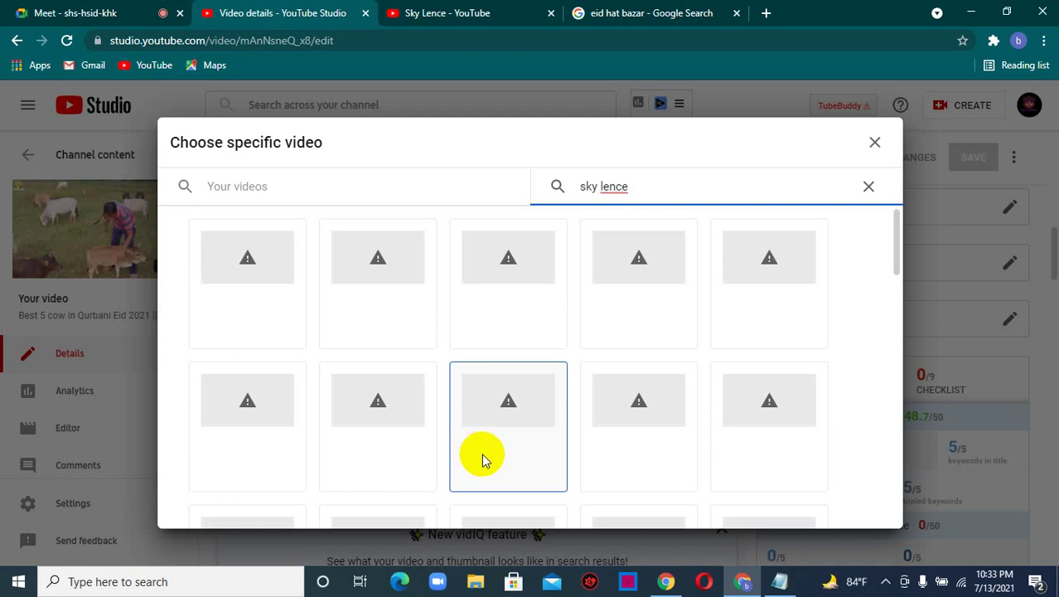
scroll(539, 378, down, 2)
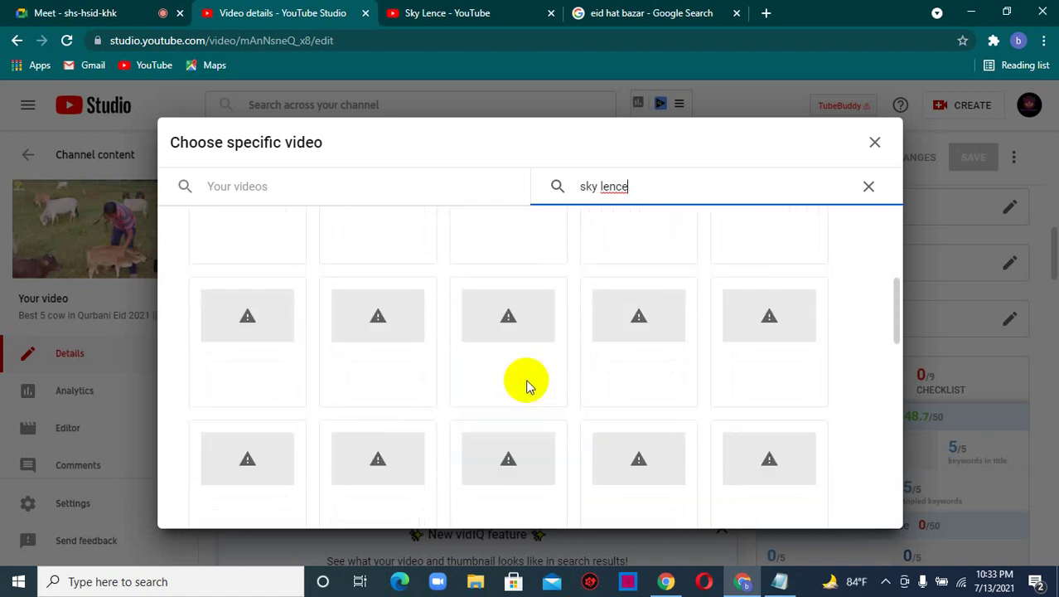
scroll(525, 379, up, 2)
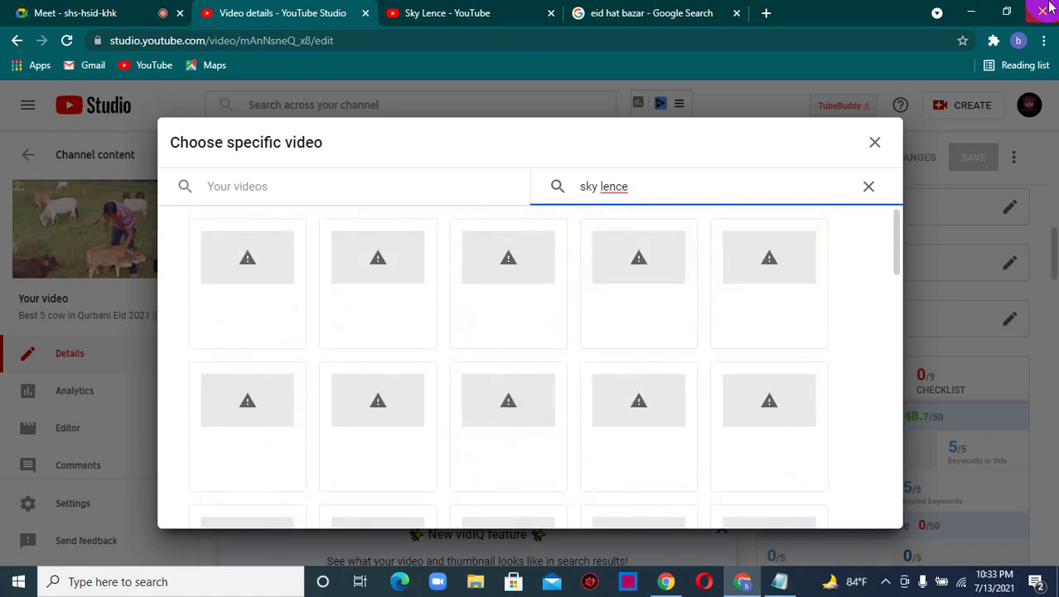
click(868, 188)
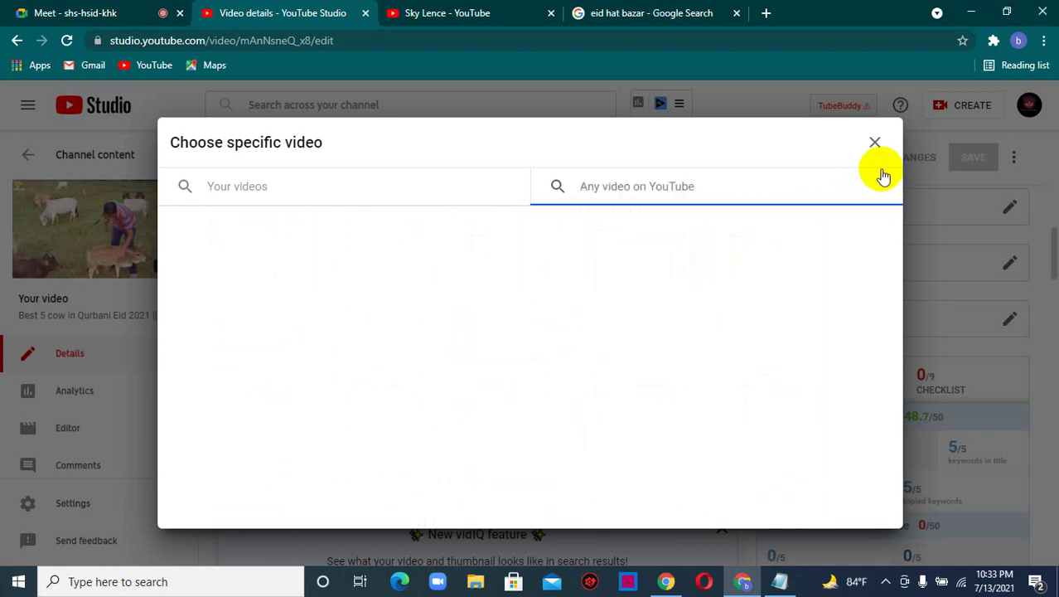
click(875, 145)
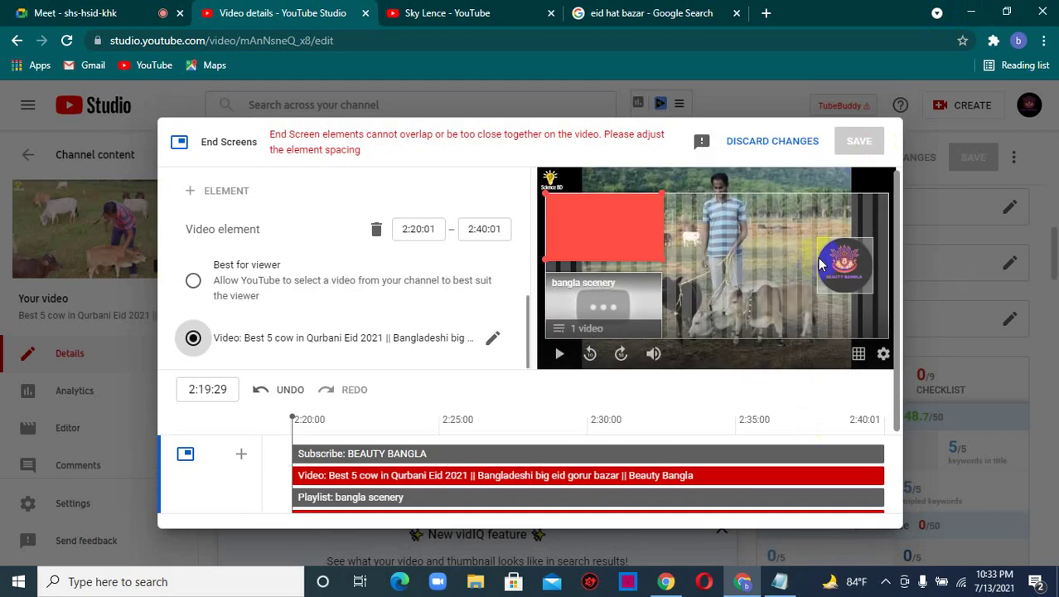
- Drag the video element slightly to the right in the frame
click(620, 226)
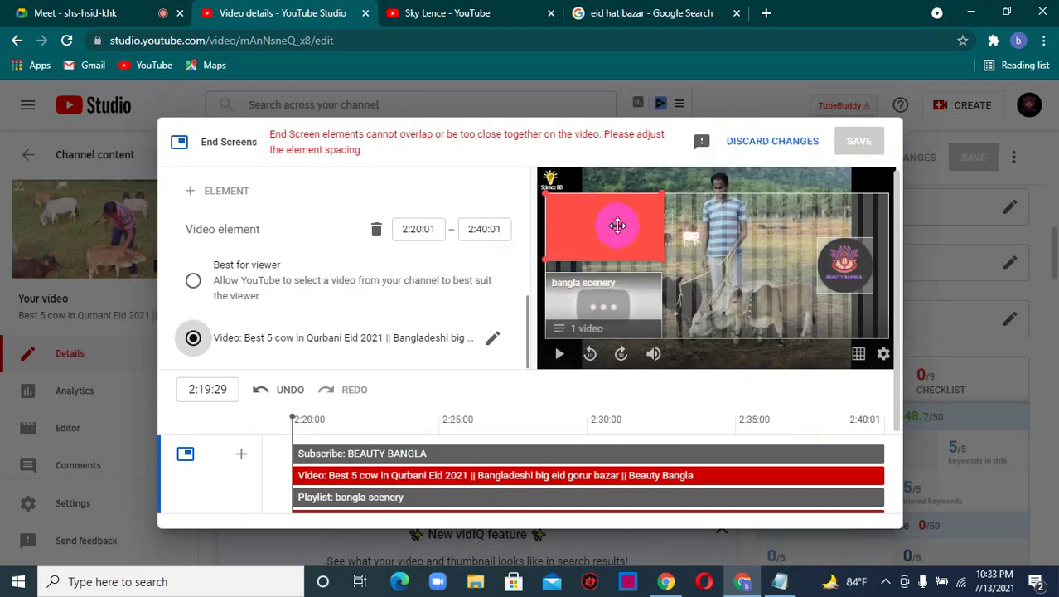
right_click(628, 237)
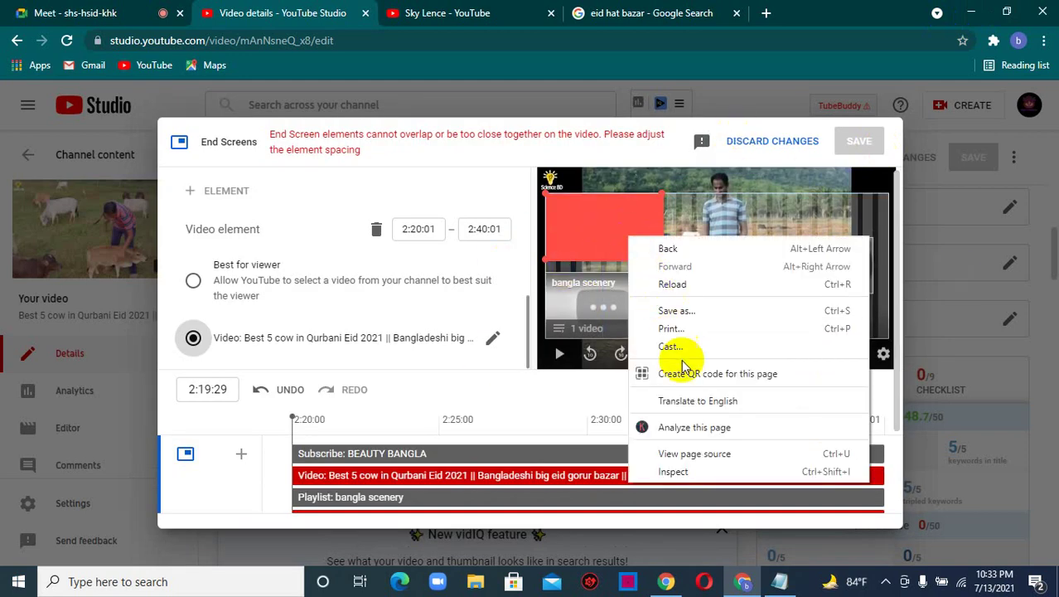
click(573, 223)
drag(574, 222, 576, 222)
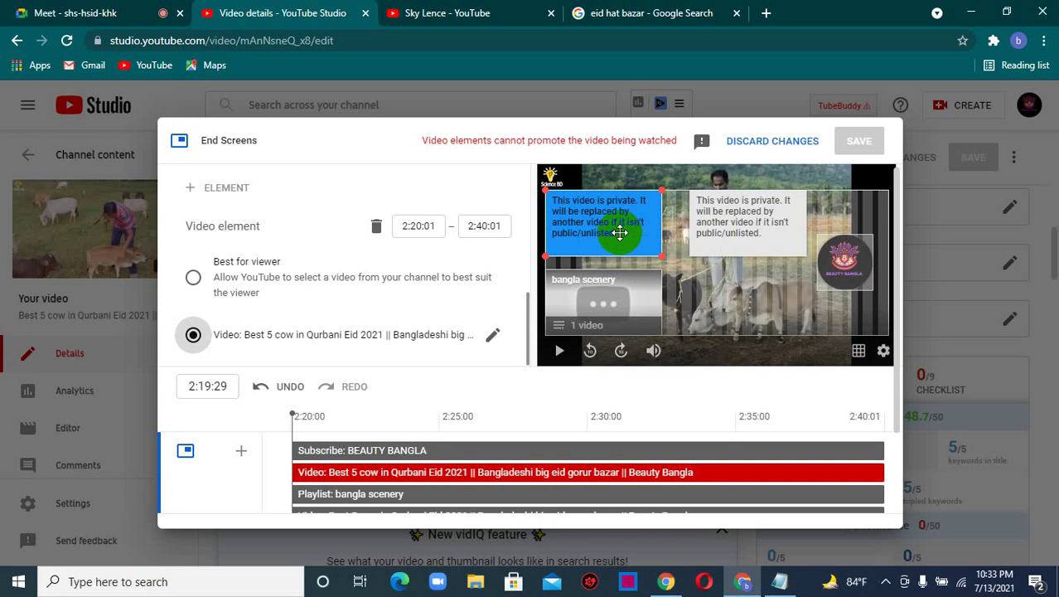
- Make the first element Best for viewer, the second Most recent upload, and move it lower
click(252, 264)
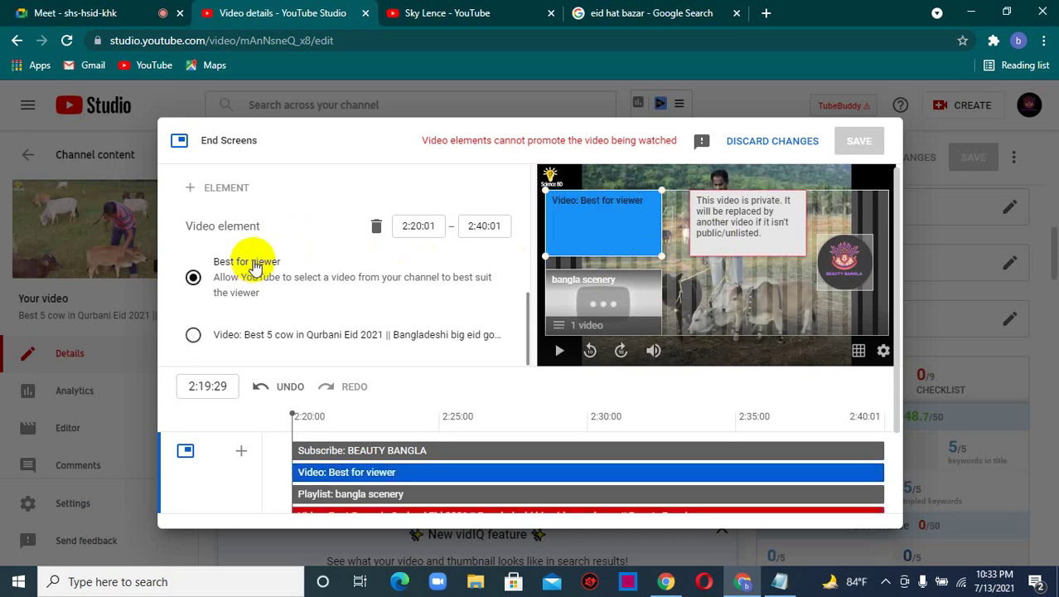
click(750, 214)
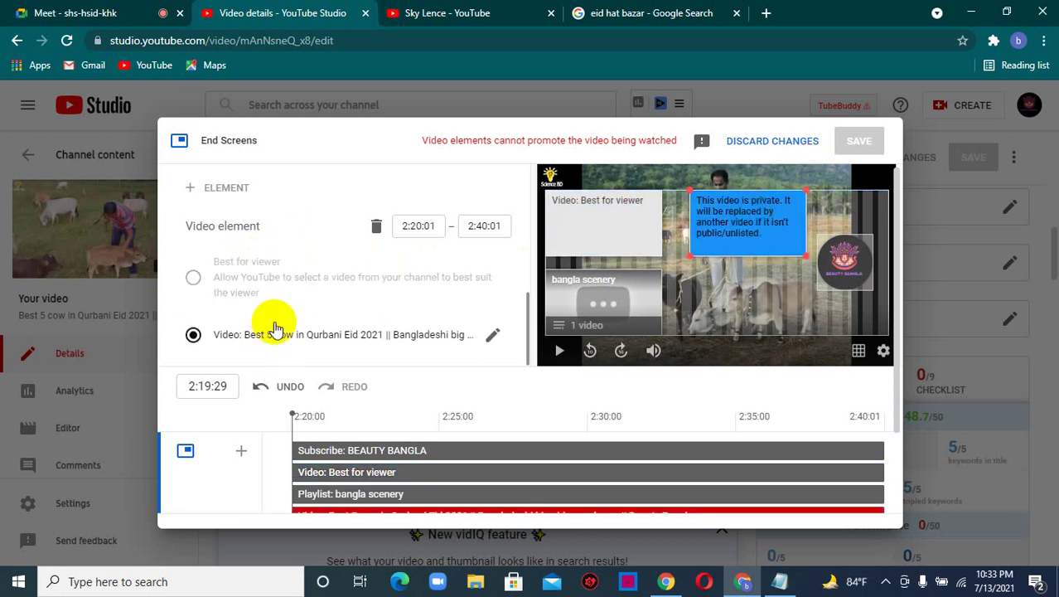
scroll(276, 330, down, 2)
scroll(344, 259, up, 1)
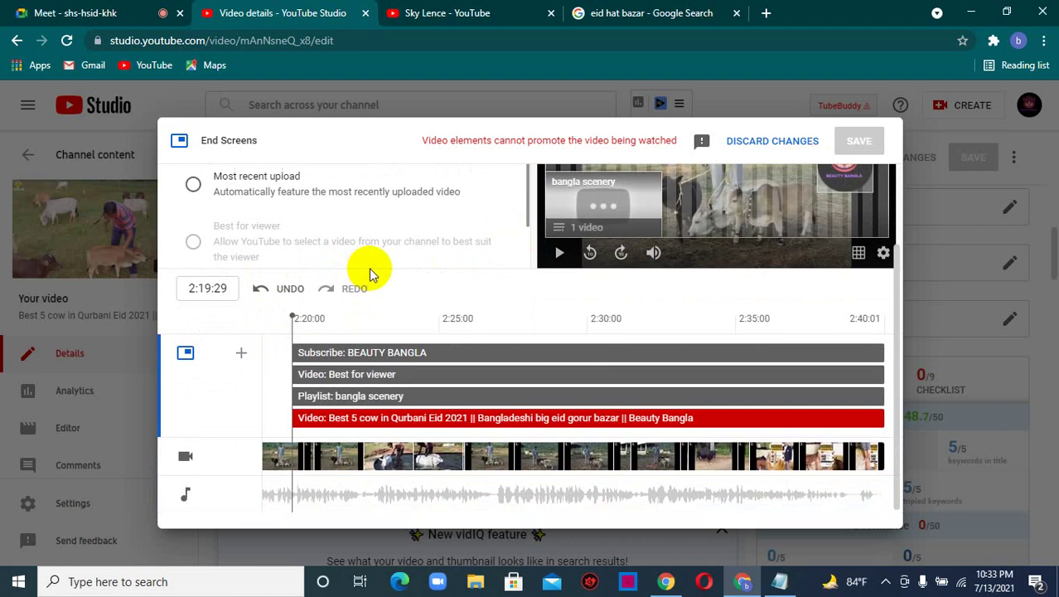
scroll(371, 273, up, 2)
click(258, 282)
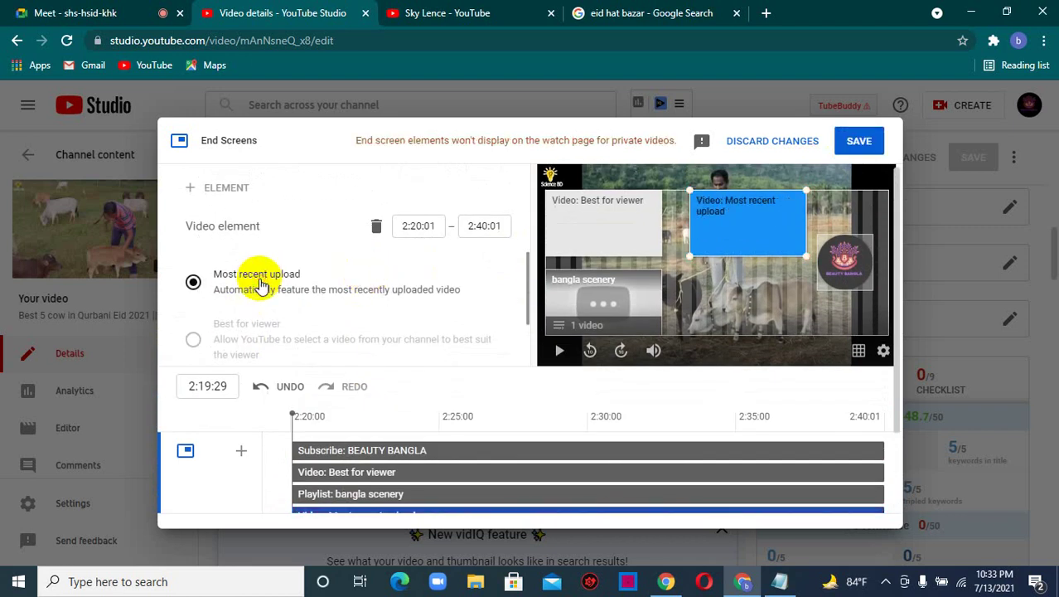
drag(758, 203, 760, 261)
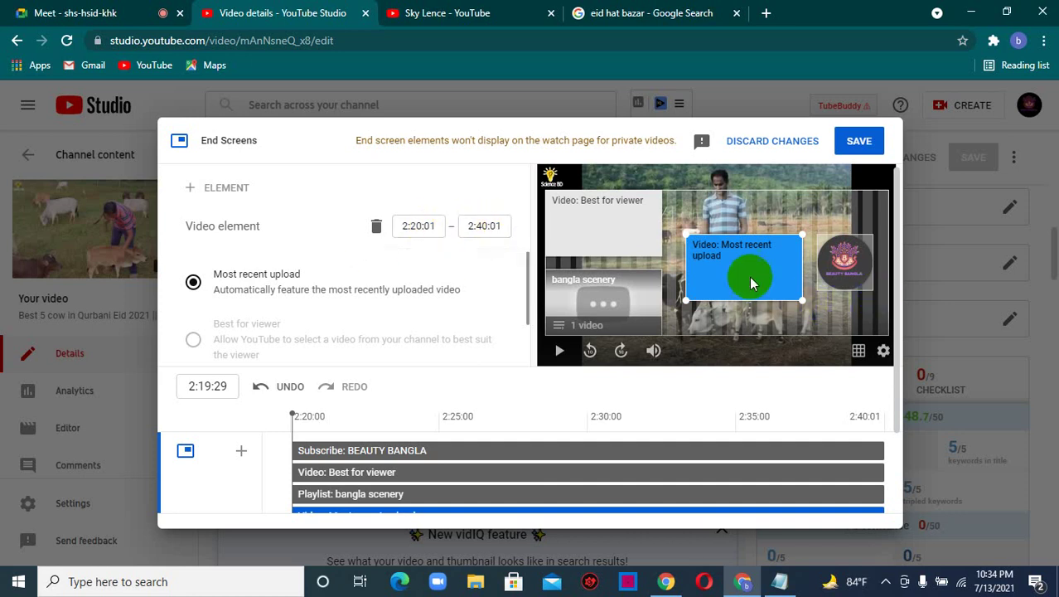
- Set the Most recent upload element's start to 2:30:00, save the end screen, and go to Google Meet
click(417, 226)
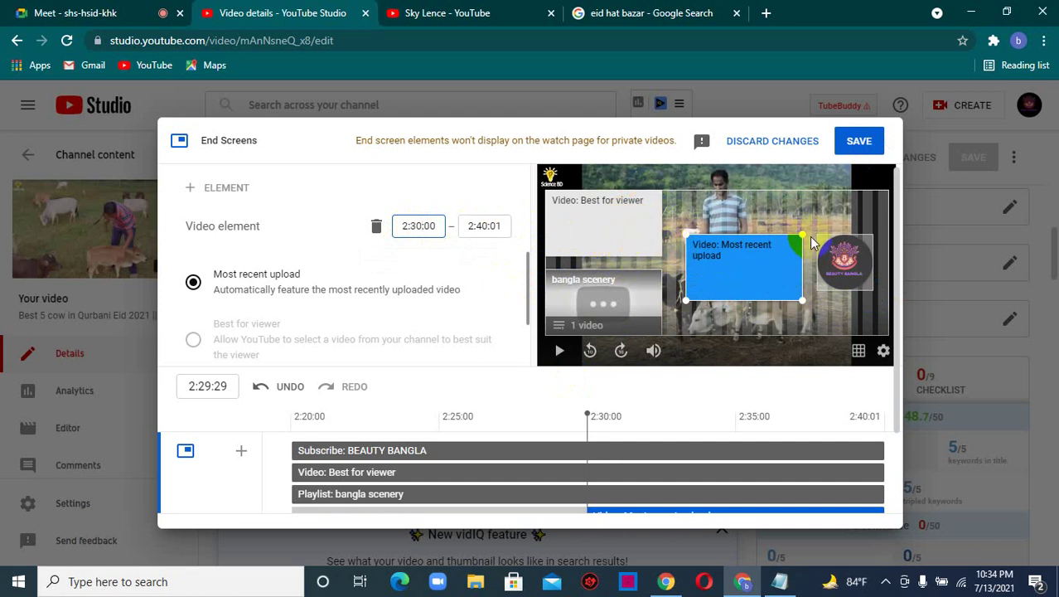
click(859, 143)
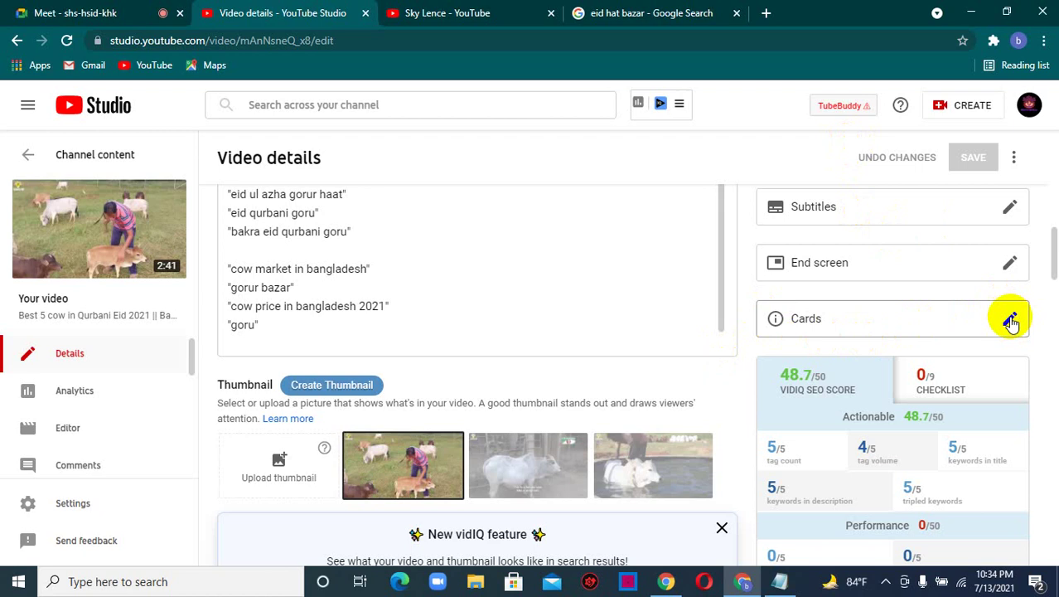
click(54, 10)
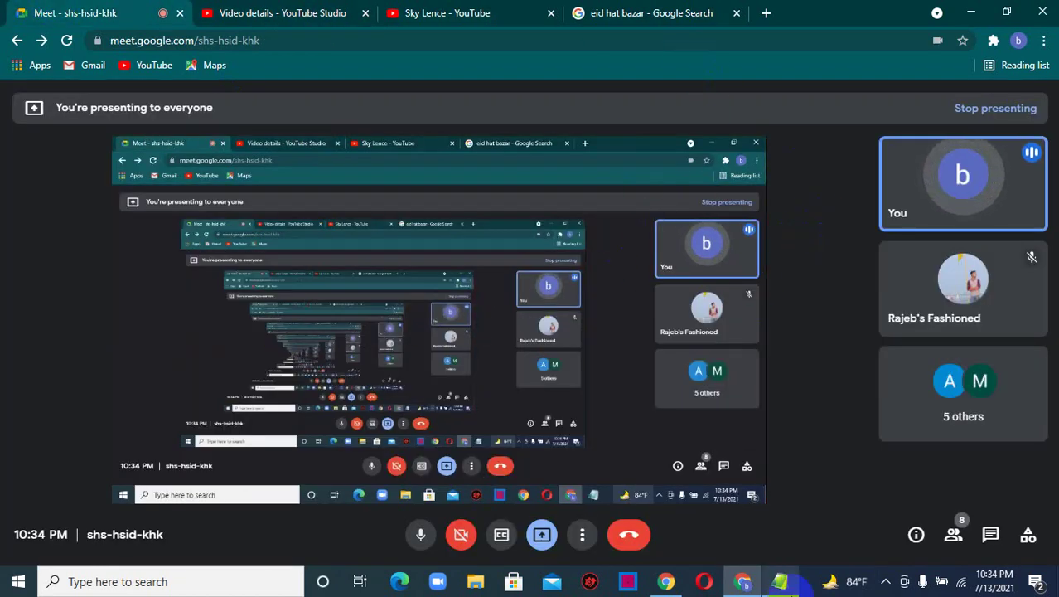
mouse_move(779, 581)
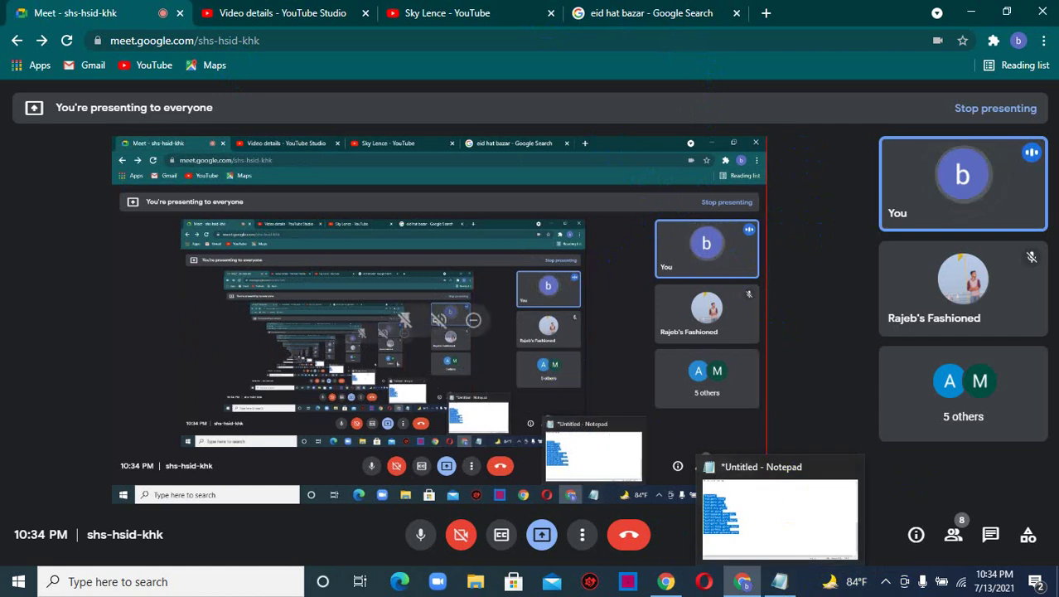
click(350, 9)
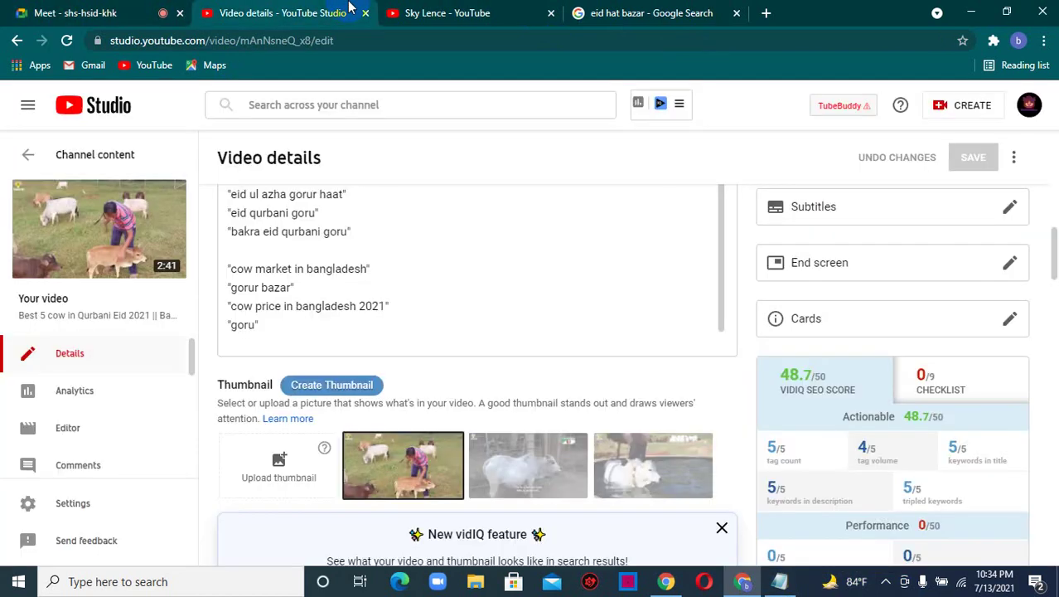
click(1011, 323)
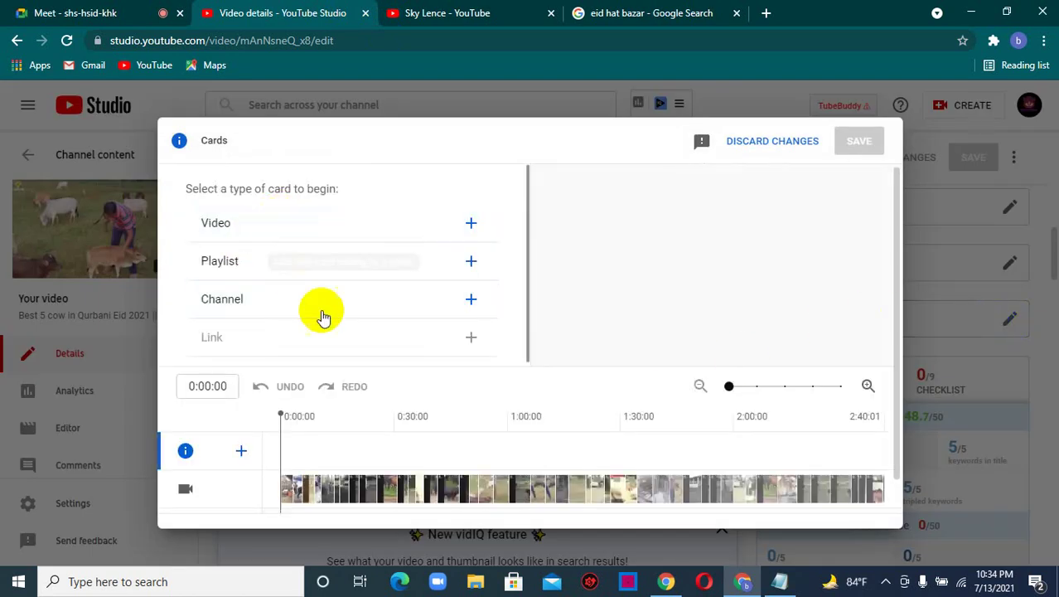
- Save a Sky Lence channel card with message 'subscribe my channel' and teaser 'llike my channel'
click(467, 298)
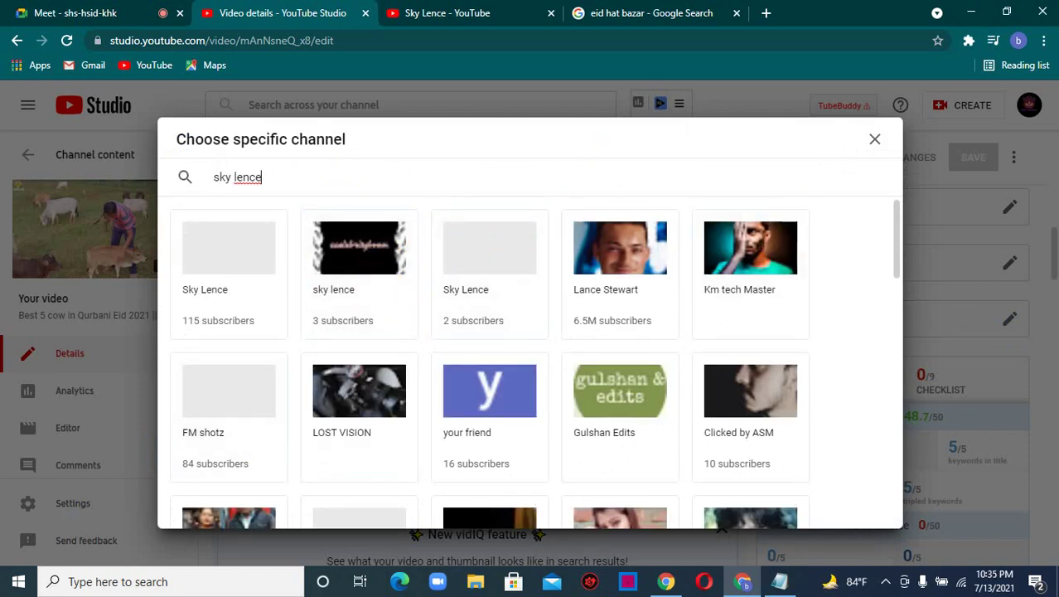
click(233, 287)
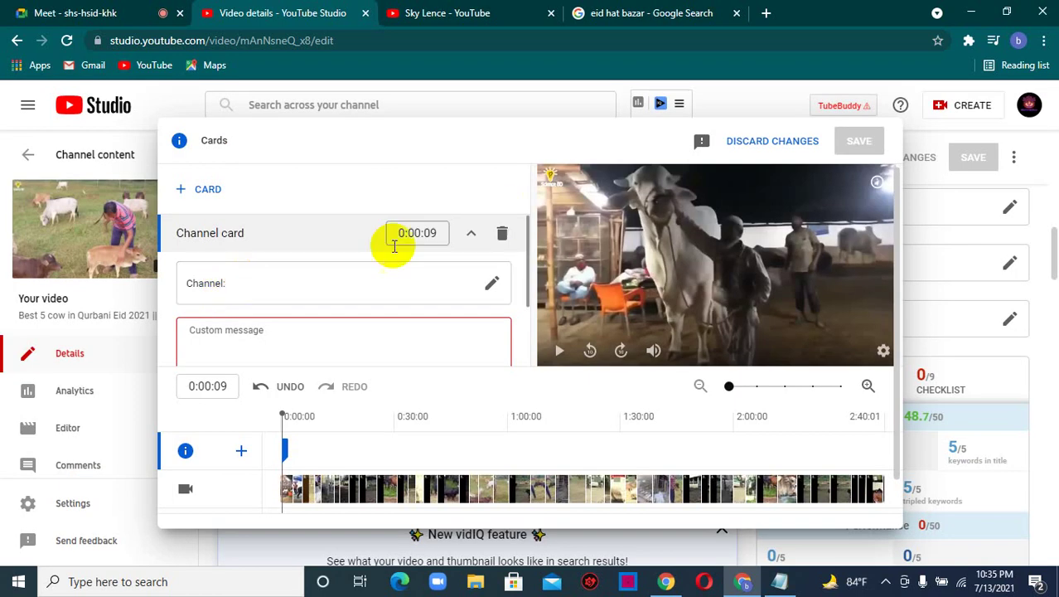
scroll(373, 298, down, 1)
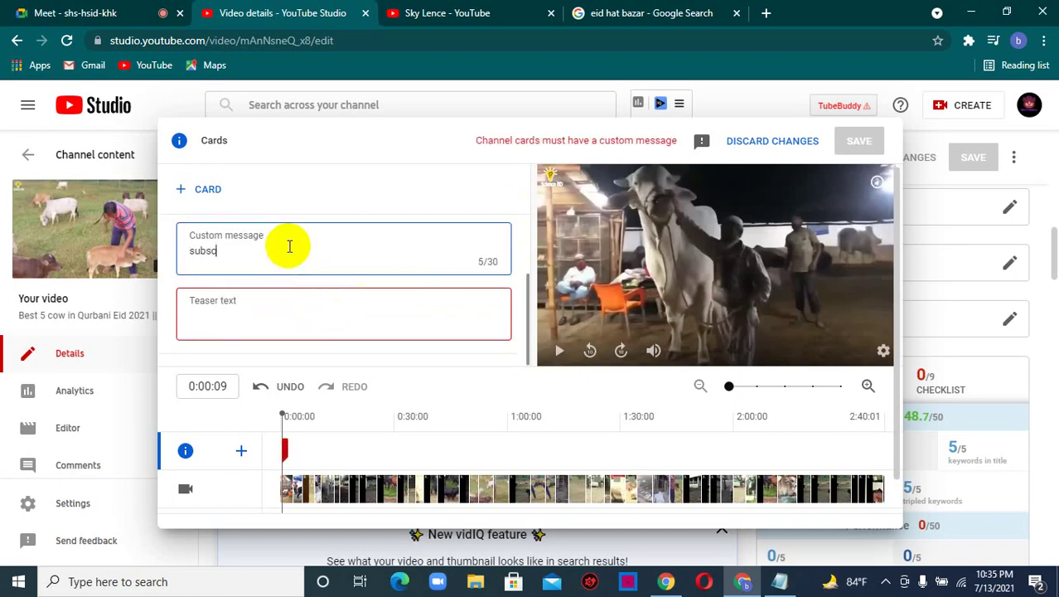
click(289, 246)
text(subscribe my channel)
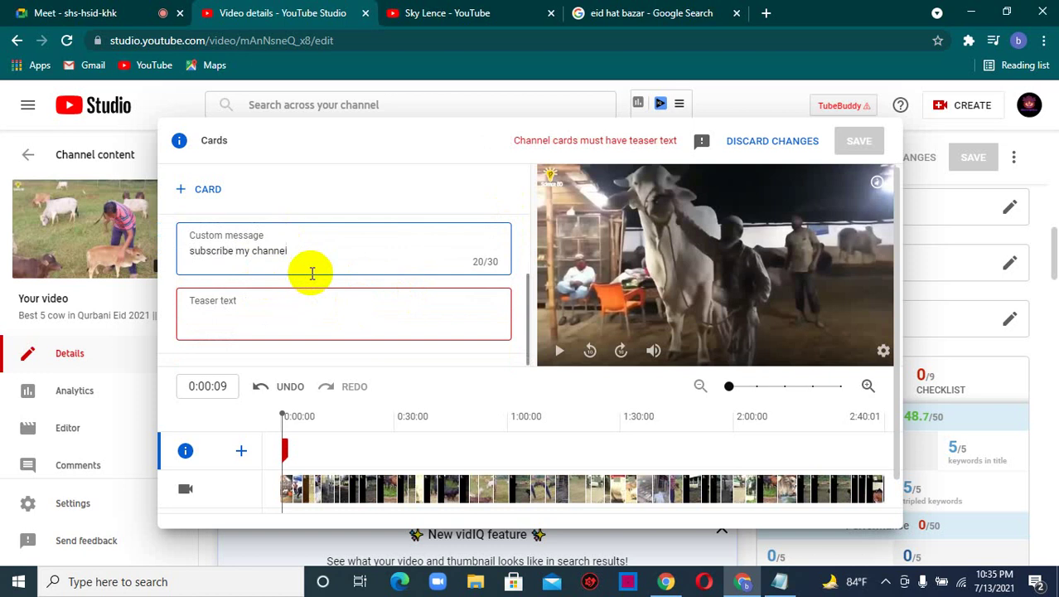
click(290, 313)
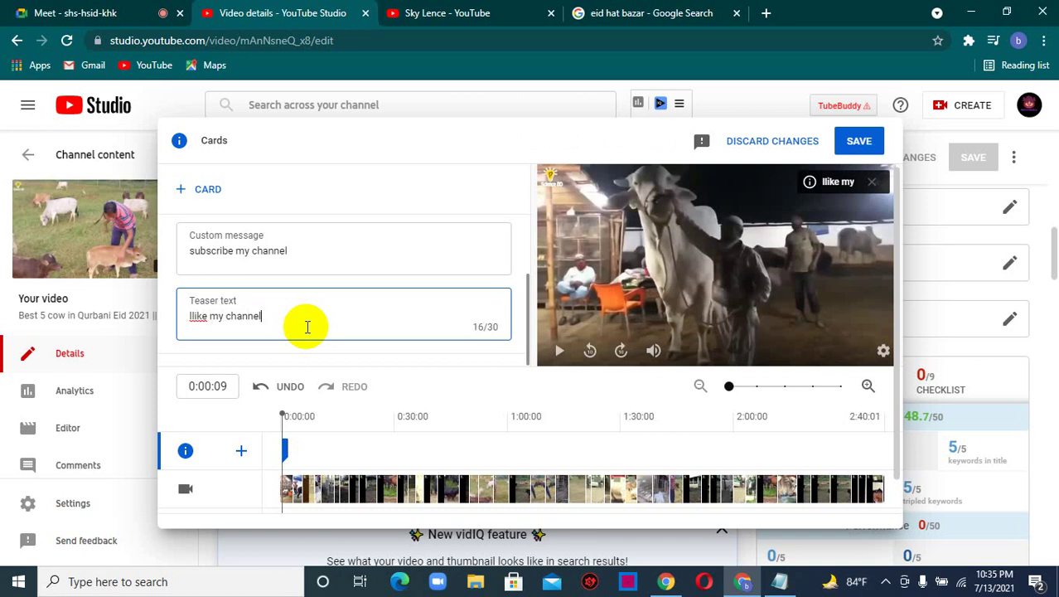
scroll(303, 332, down, 1)
click(859, 141)
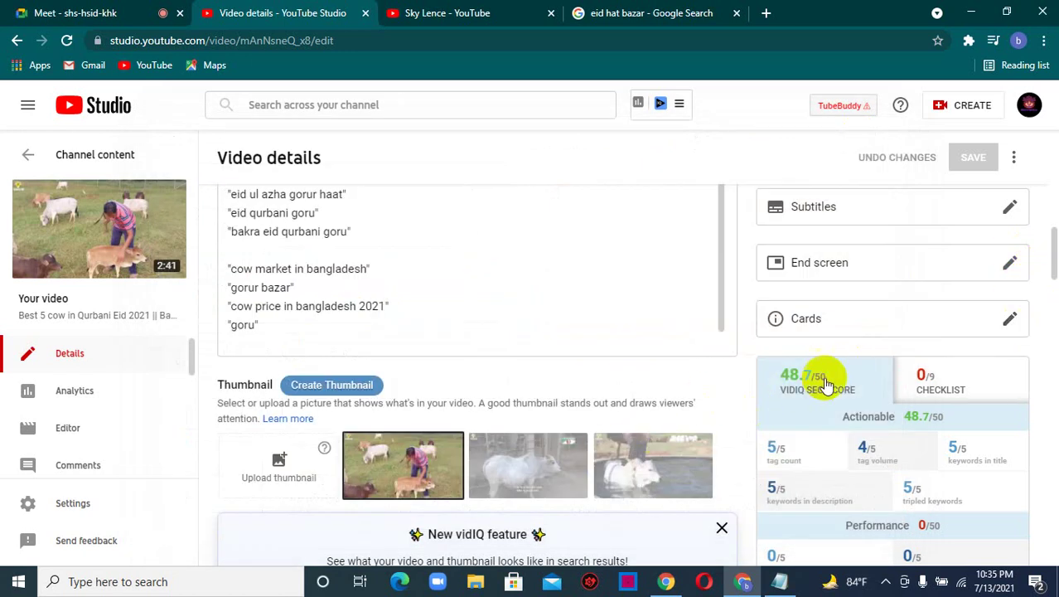
- Scroll through the video details and vidIQ scores, then switch to the Google Meet tab
scroll(808, 383, down, 1)
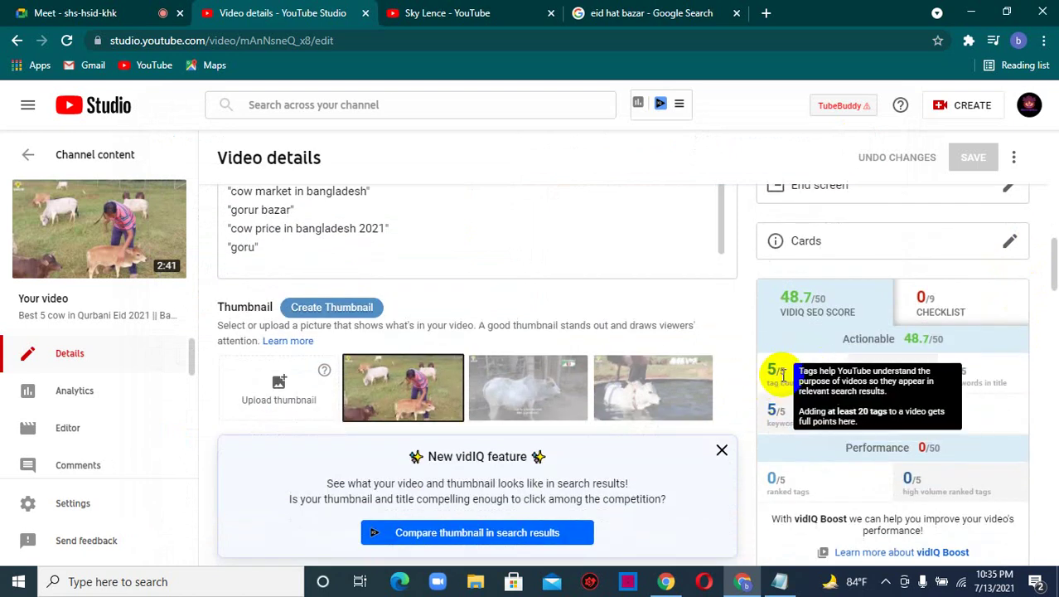
scroll(791, 437, down, 3)
scroll(879, 440, up, 3)
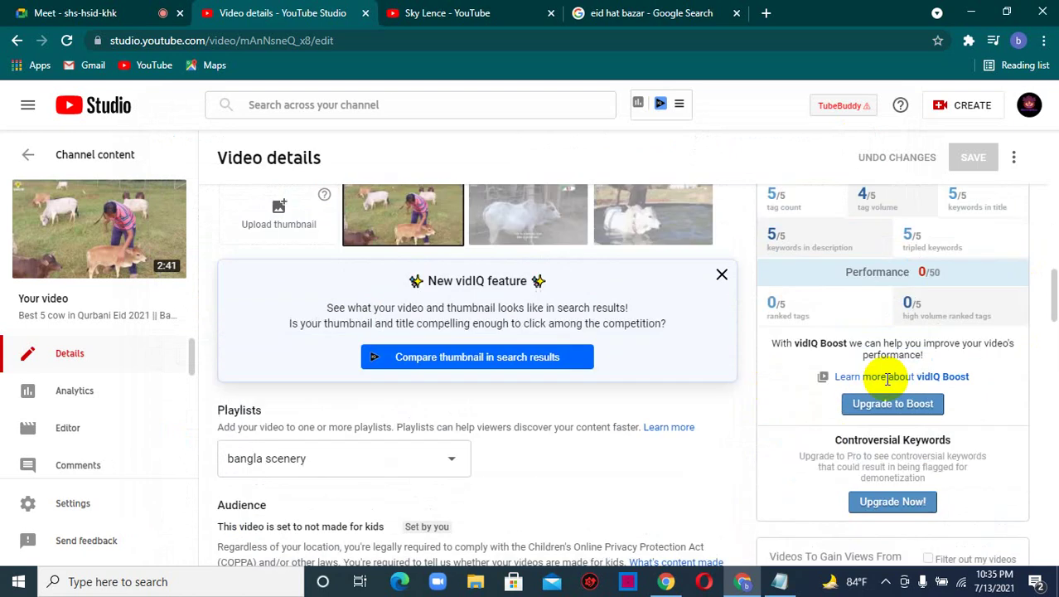
scroll(887, 379, down, 4)
scroll(863, 397, up, 5)
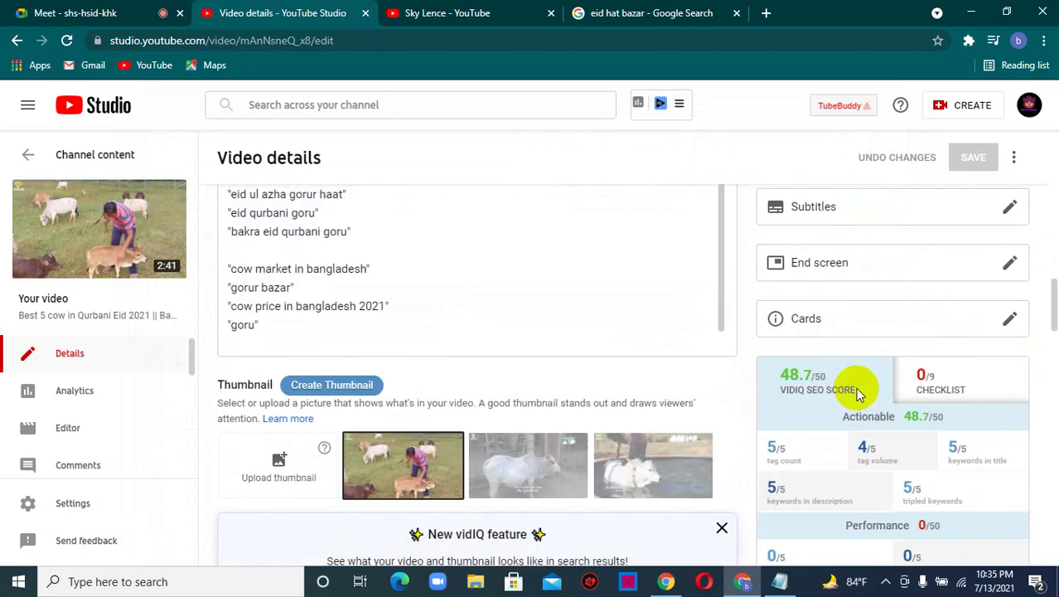
scroll(858, 394, up, 5)
scroll(823, 350, down, 4)
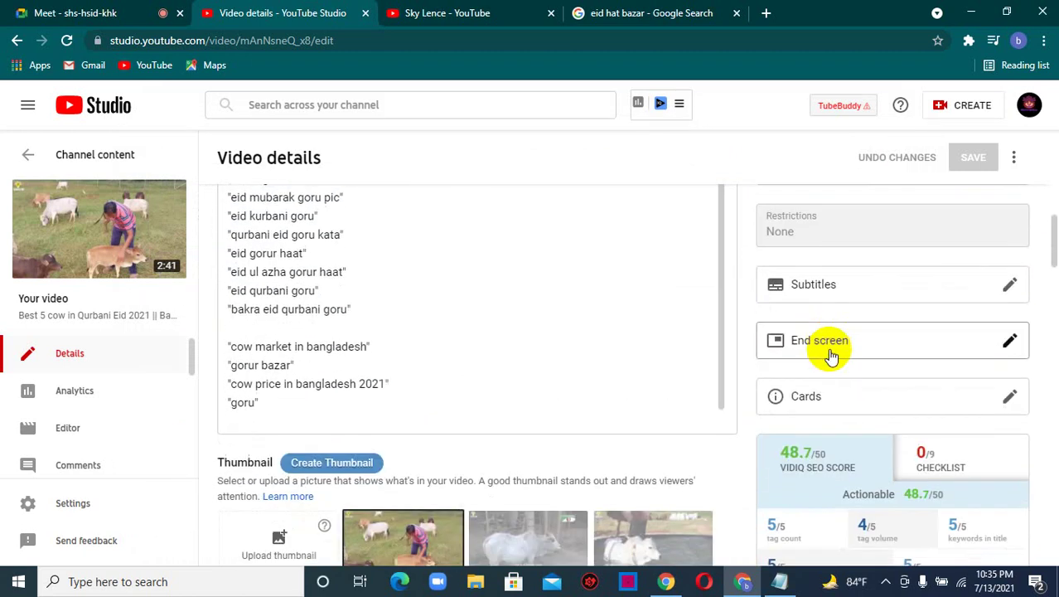
scroll(832, 355, down, 2)
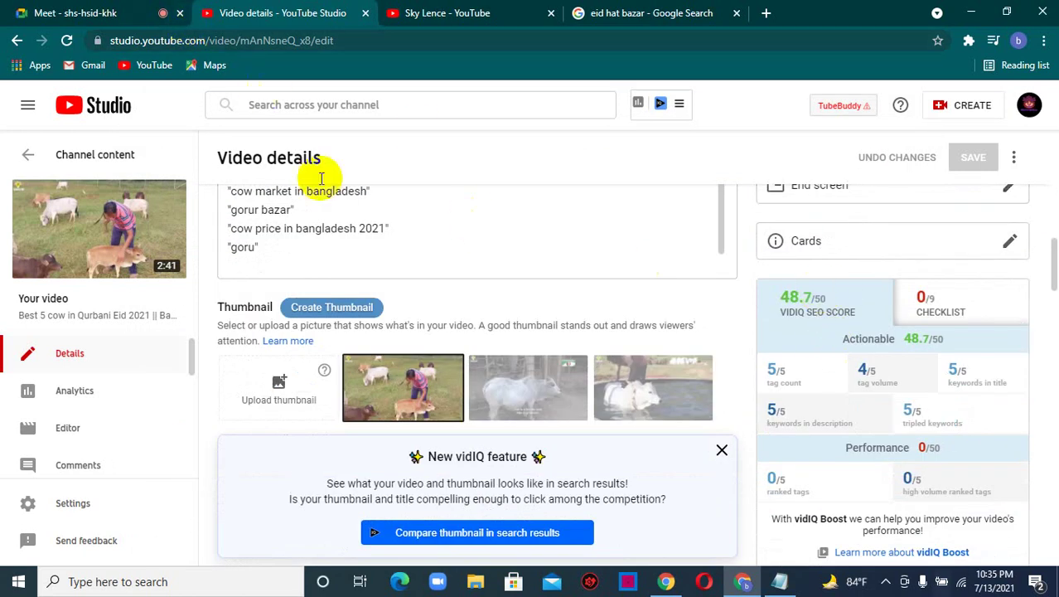
click(83, 10)
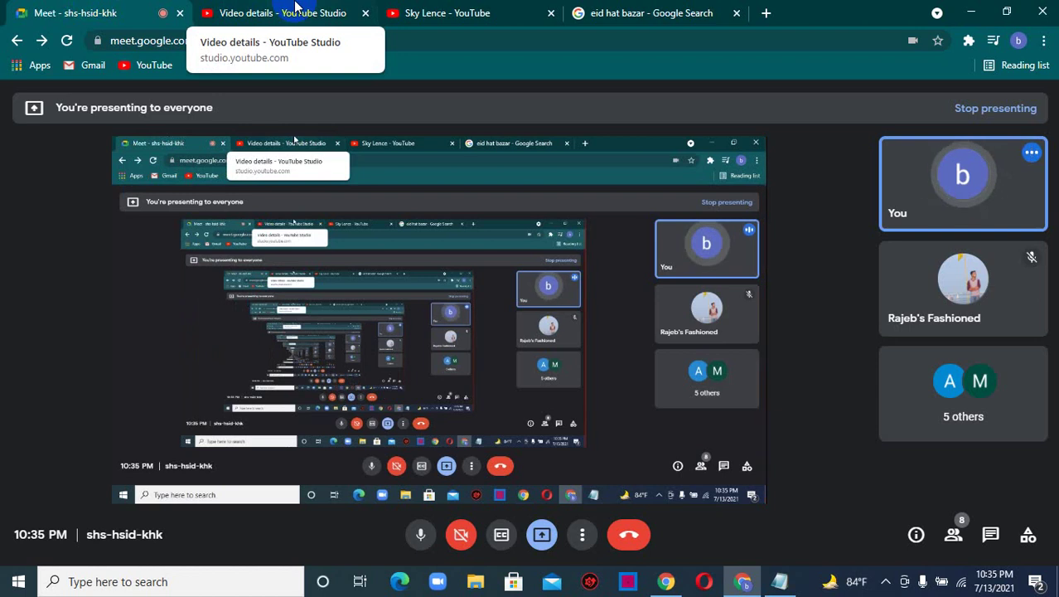
- Return to the 'Video details - YouTube Studio' browser tab
click(296, 6)
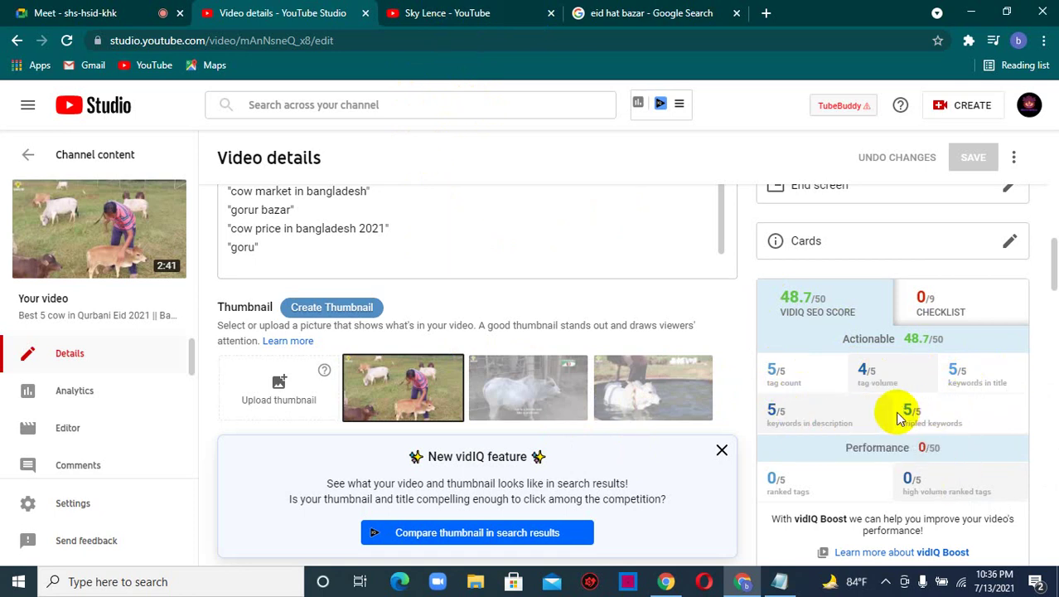
scroll(740, 419, down, 2)
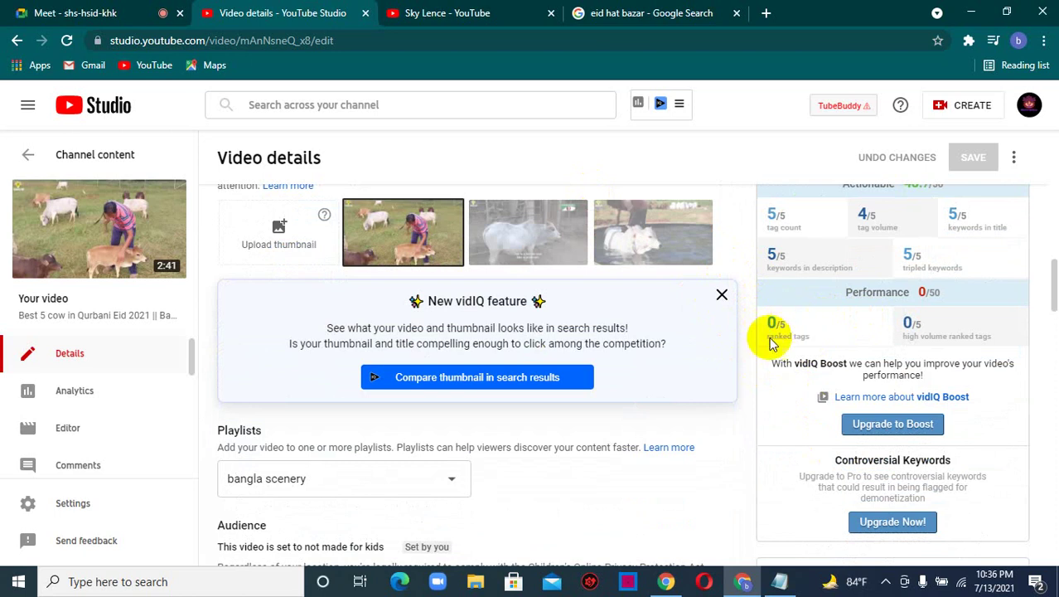
scroll(837, 295, up, 1)
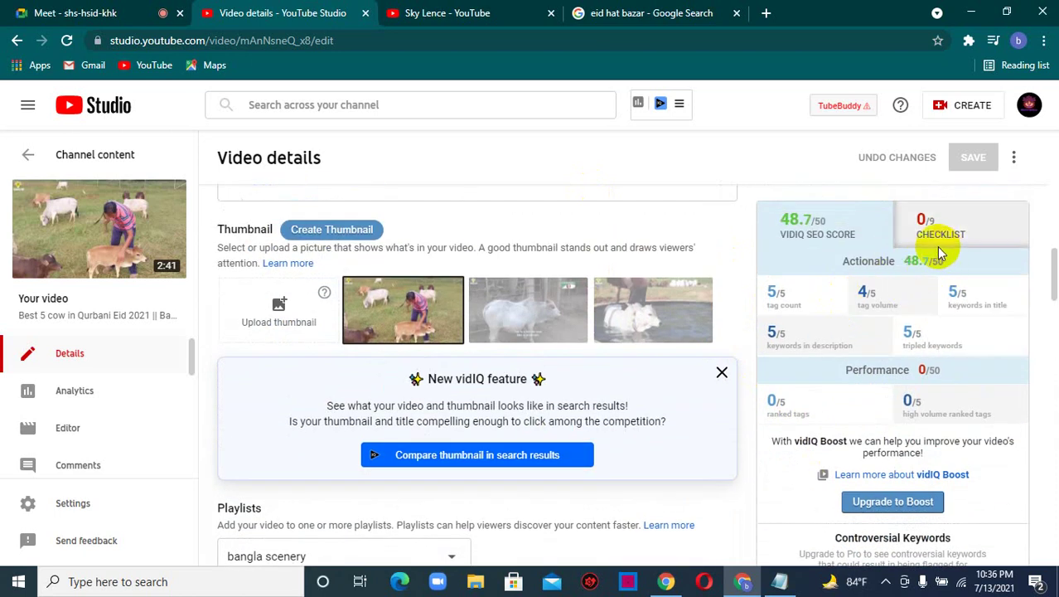
scroll(961, 257, down, 3)
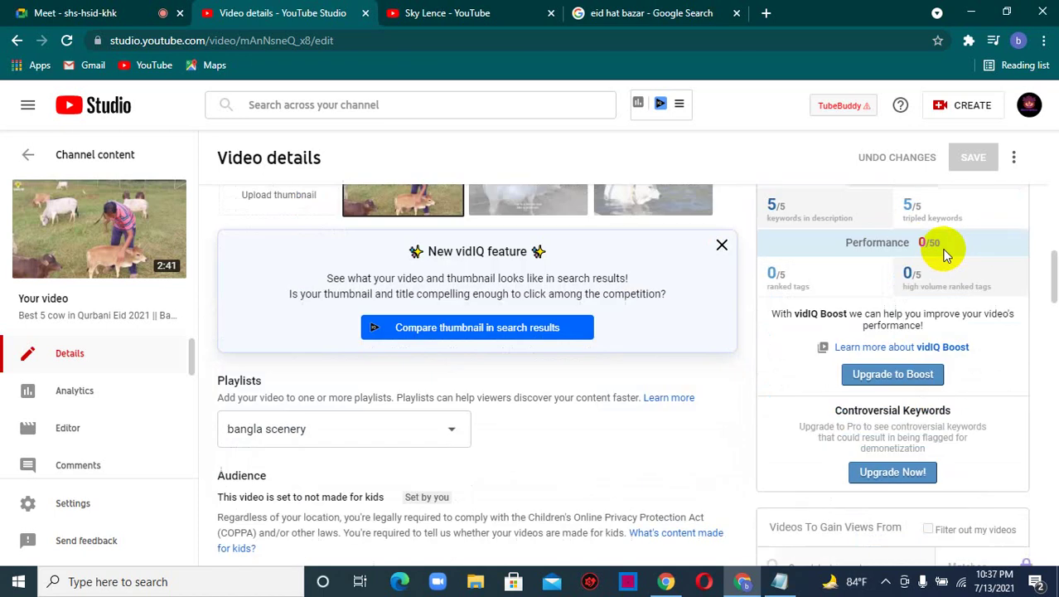
scroll(847, 300, up, 1)
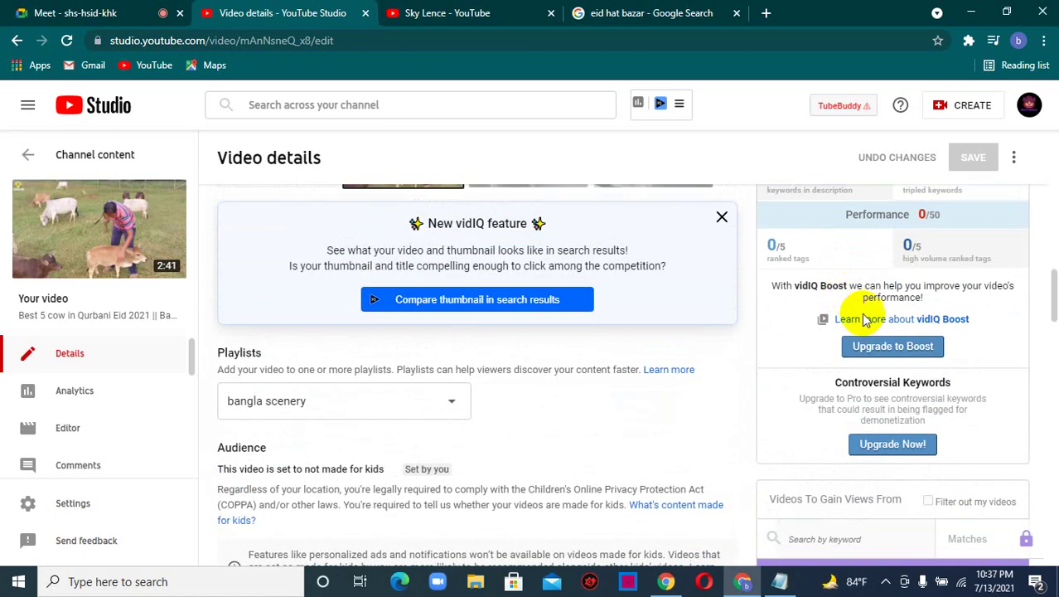
scroll(929, 286, up, 1)
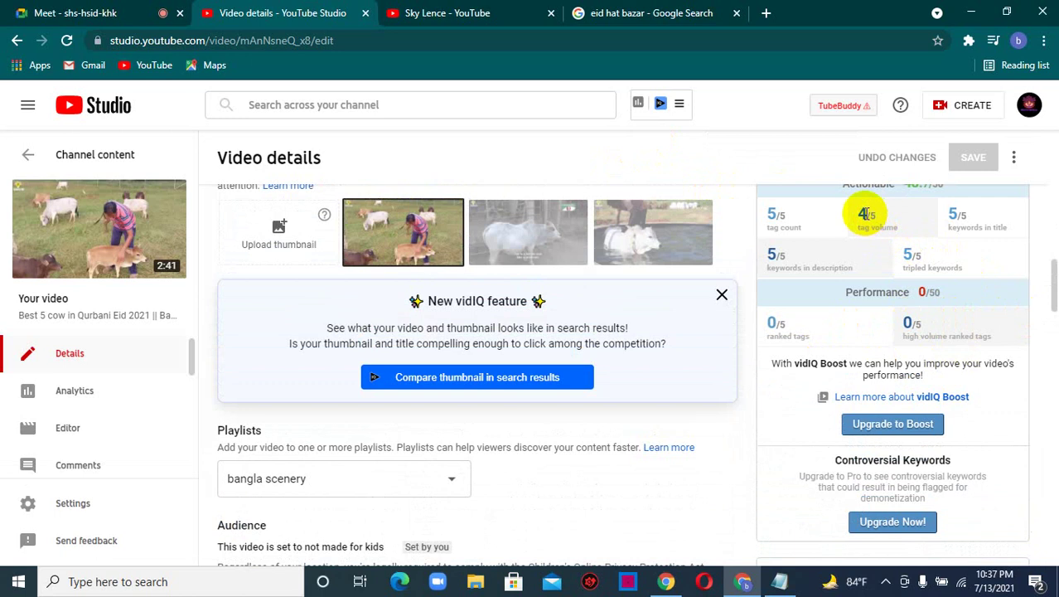
scroll(862, 273, down, 3)
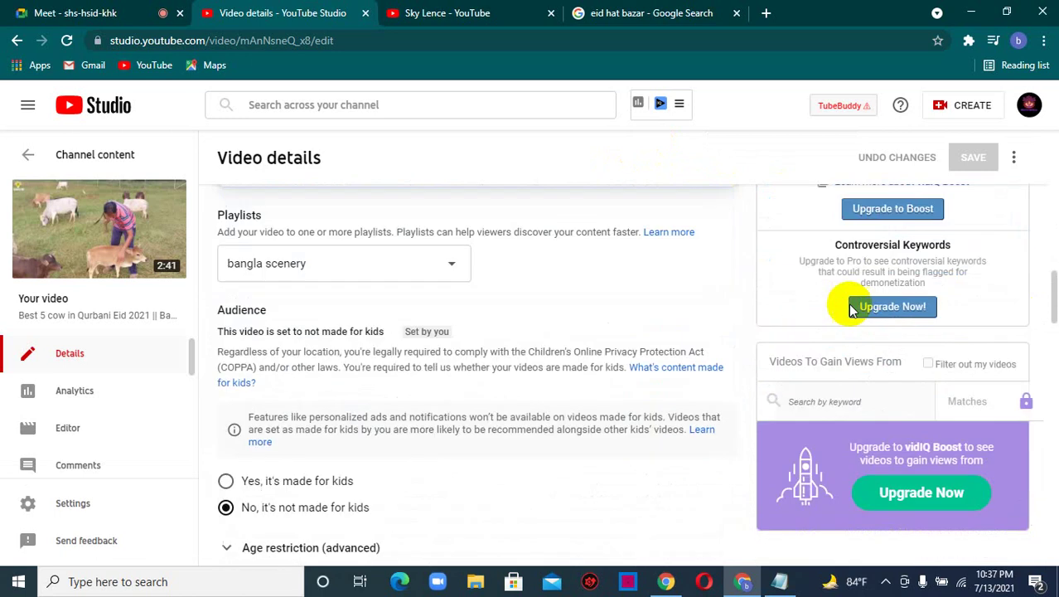
scroll(885, 523, up, 2)
scroll(885, 522, down, 3)
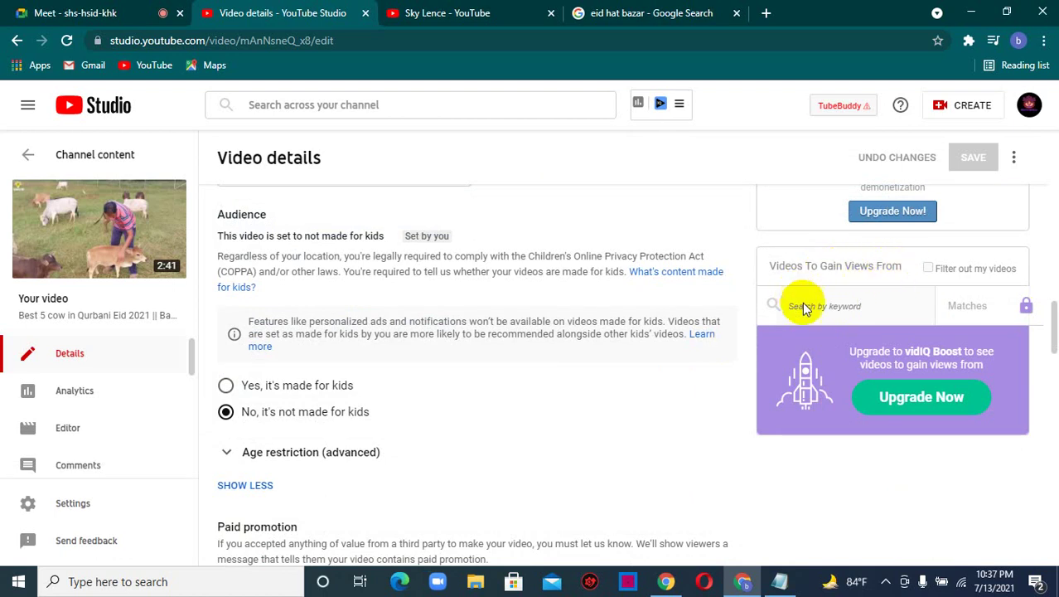
scroll(879, 397, up, 6)
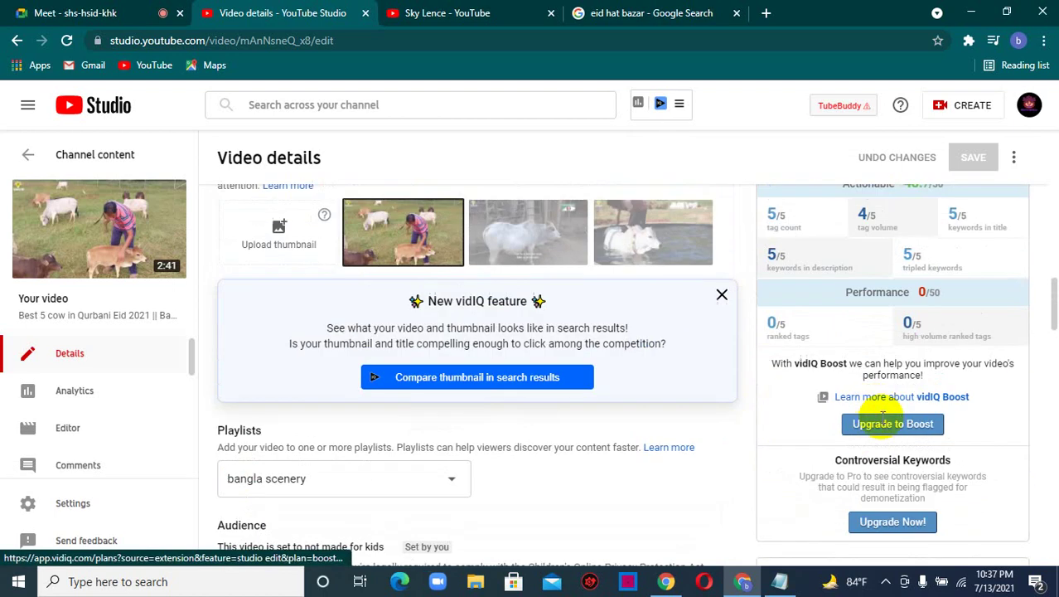
scroll(876, 455, up, 5)
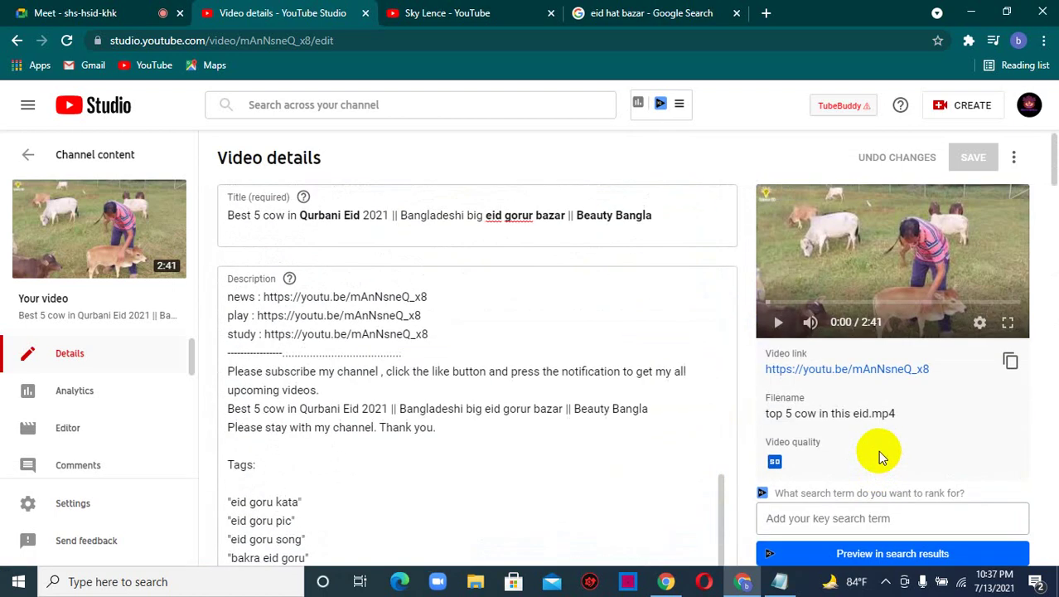
scroll(872, 445, down, 2)
scroll(874, 444, down, 1)
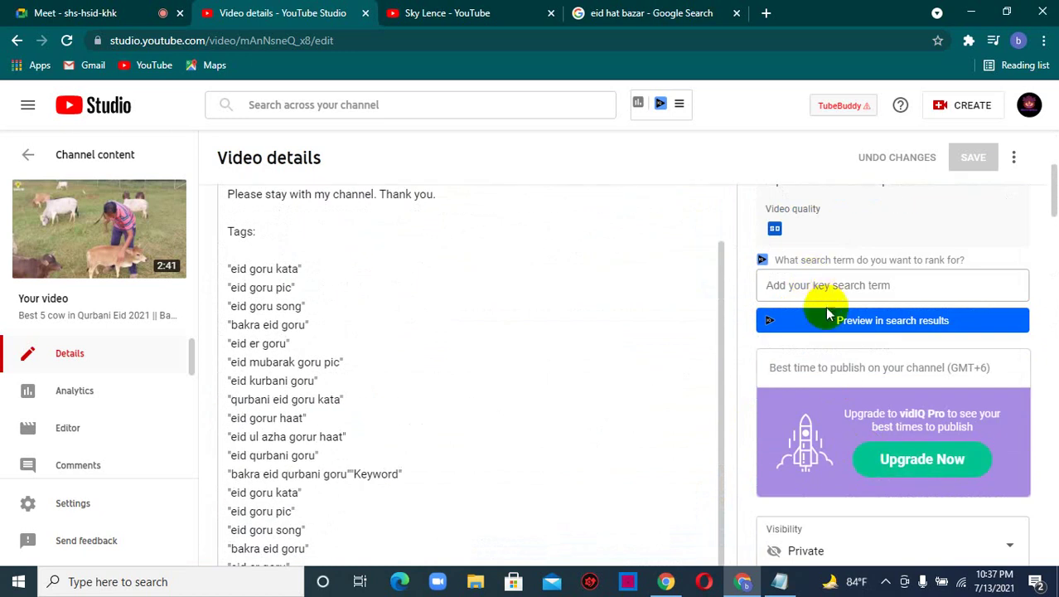
click(829, 285)
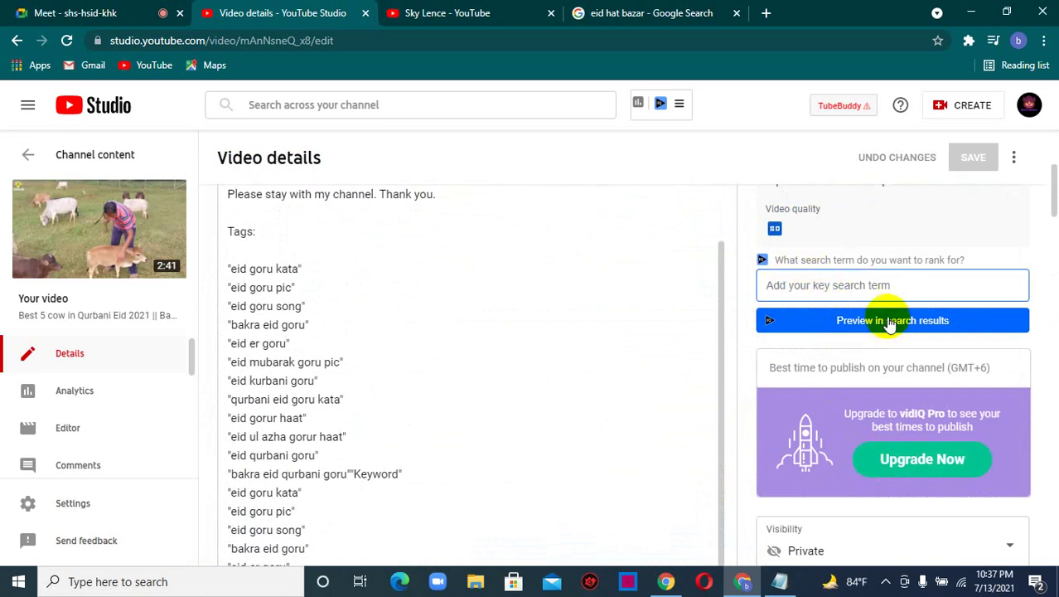
scroll(493, 317, down, 9)
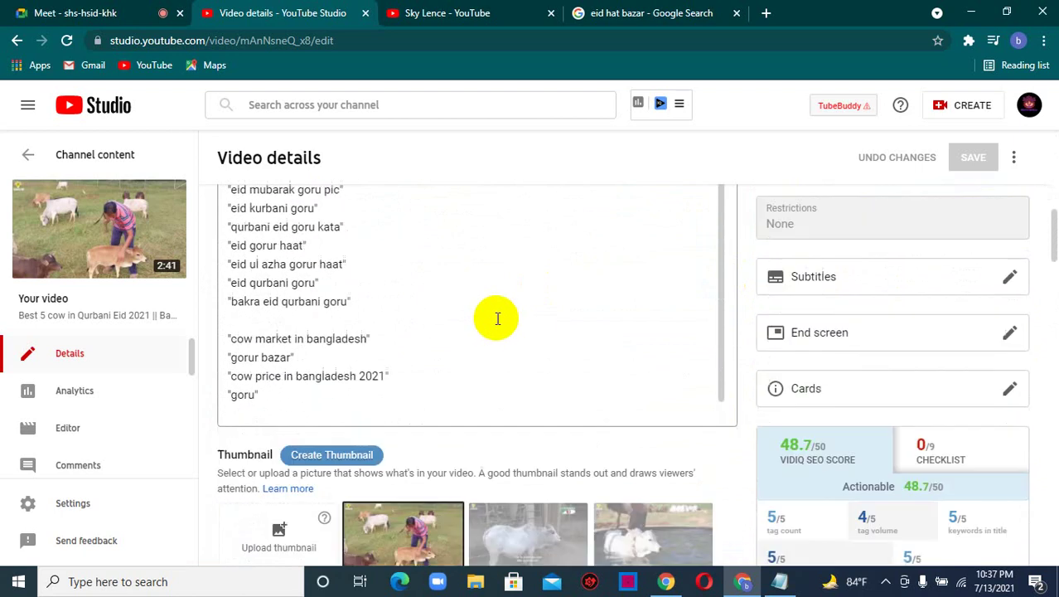
scroll(568, 427, up, 5)
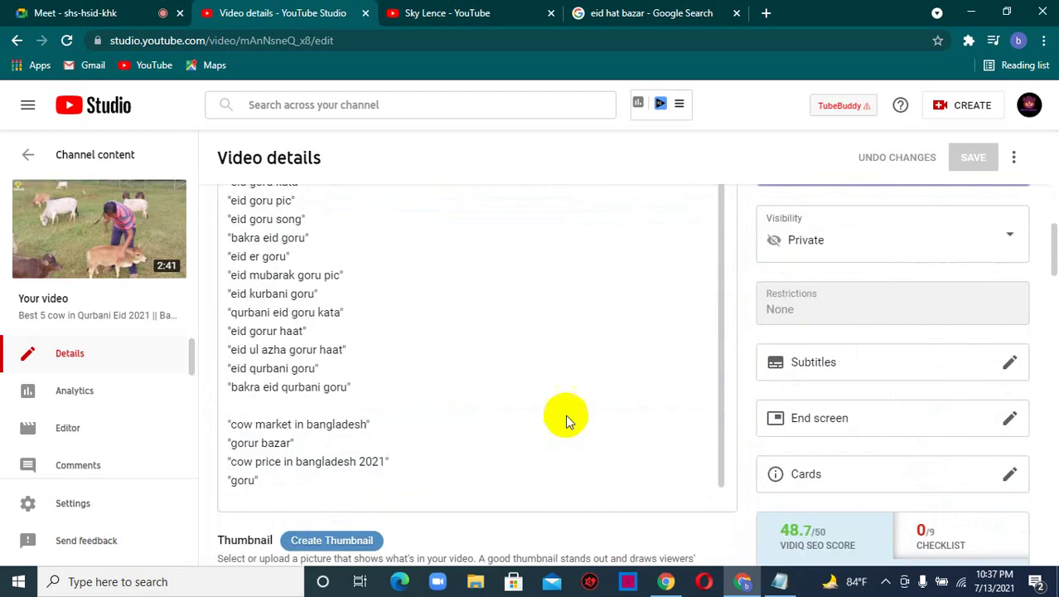
scroll(568, 394, down, 6)
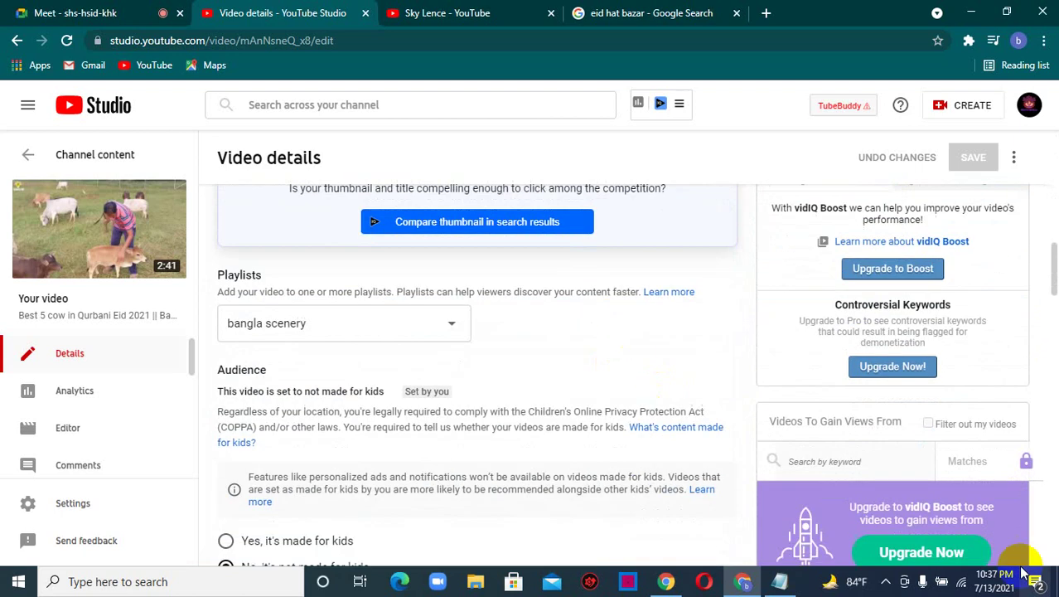
scroll(378, 279, up, 5)
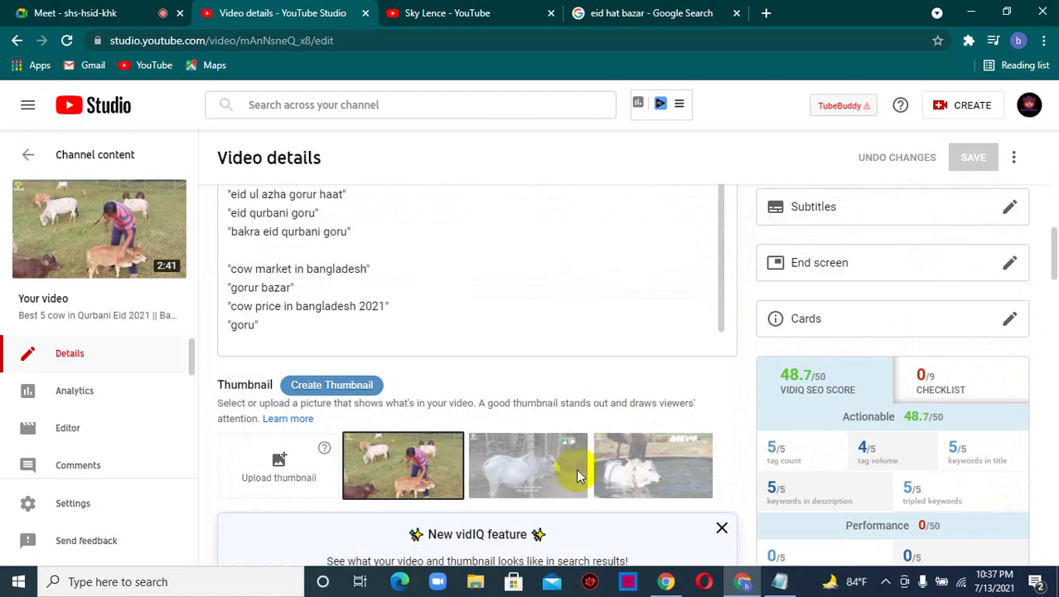
scroll(546, 460, down, 3)
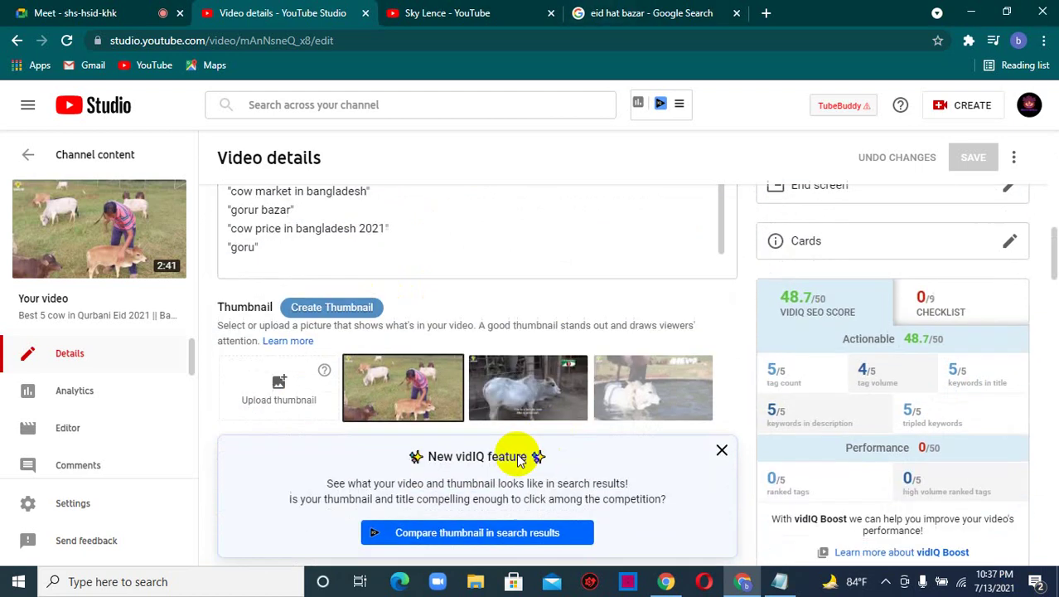
scroll(365, 422, down, 3)
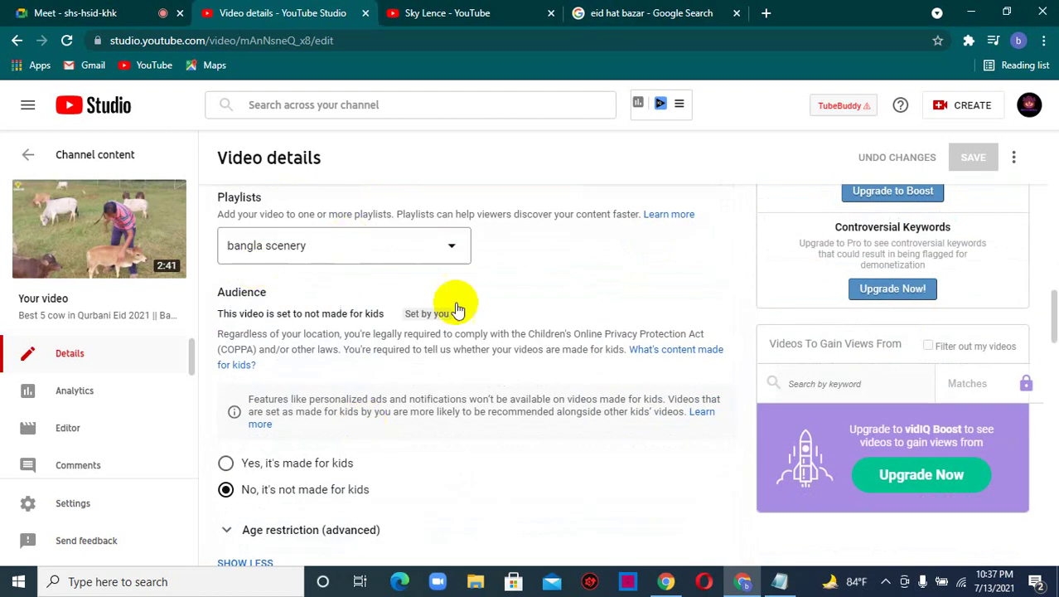
scroll(348, 505, down, 4)
scroll(357, 455, down, 2)
scroll(793, 469, up, 5)
scroll(794, 466, up, 10)
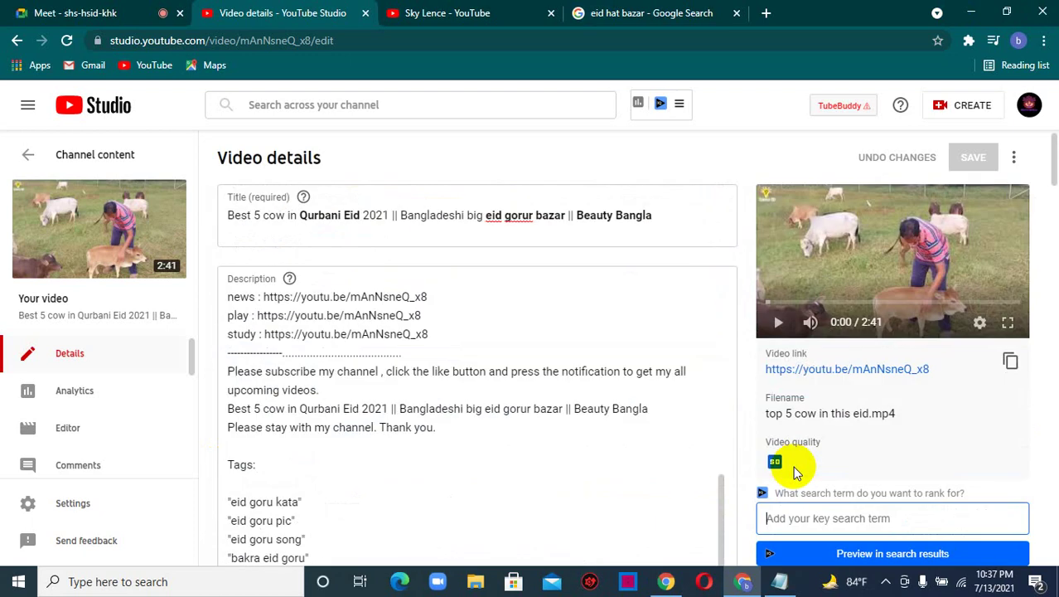
click(481, 339)
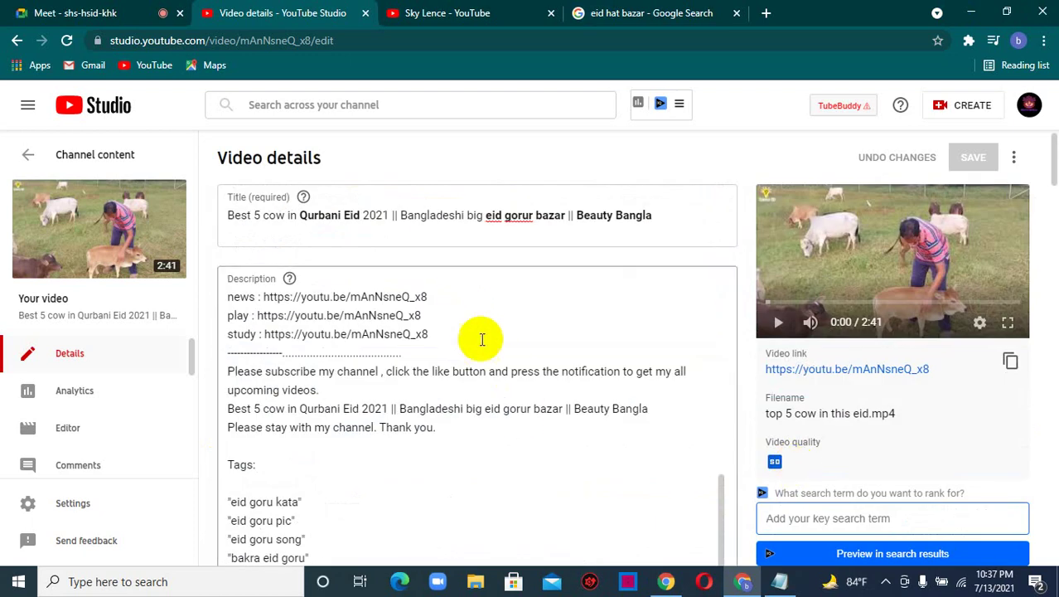
- Add a new line under the study link and save the cow video's description
key(Return)
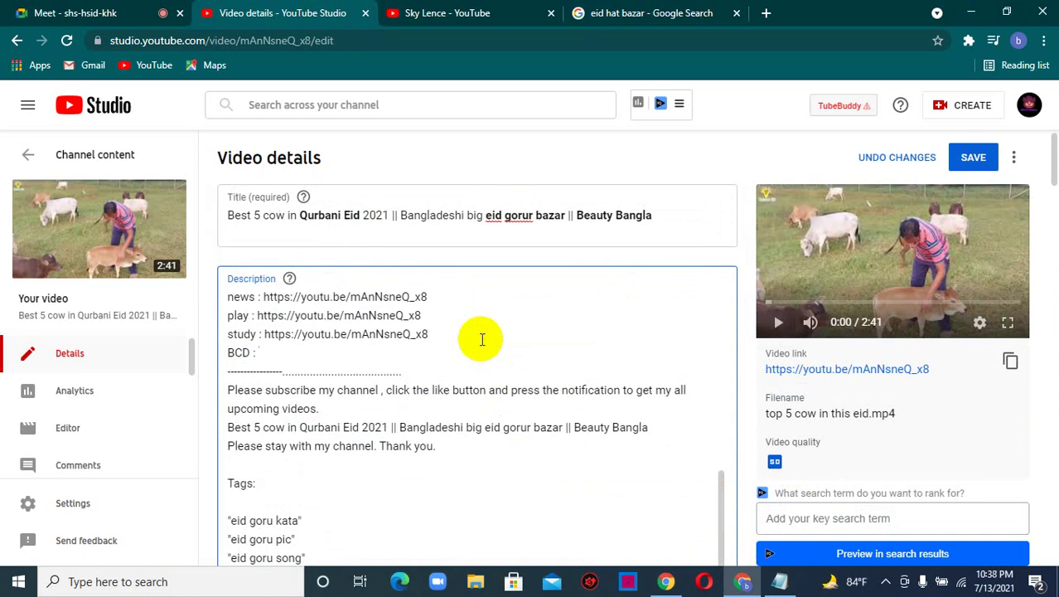
click(976, 157)
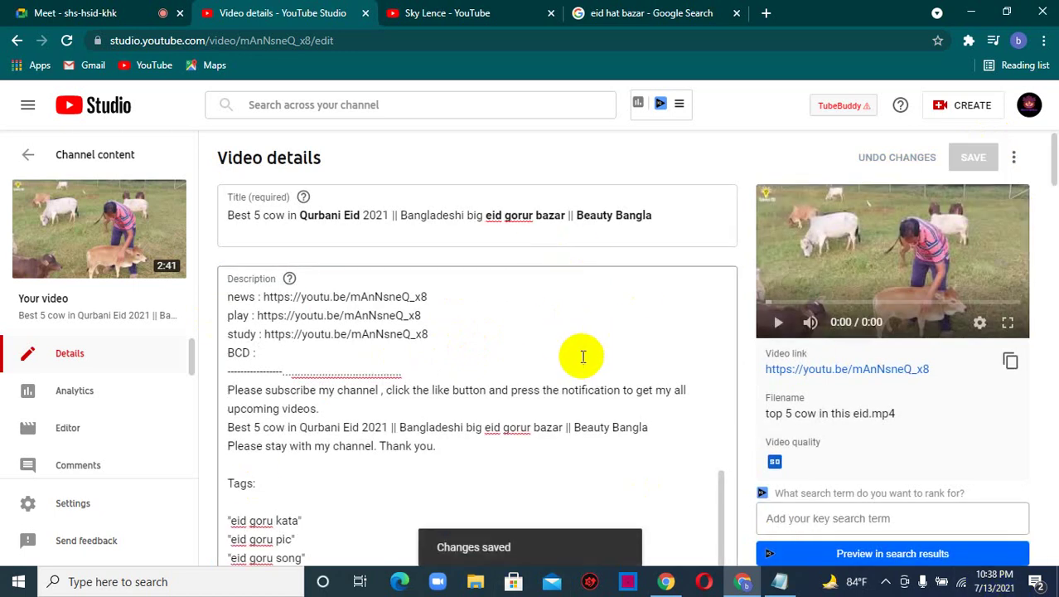
click(70, 13)
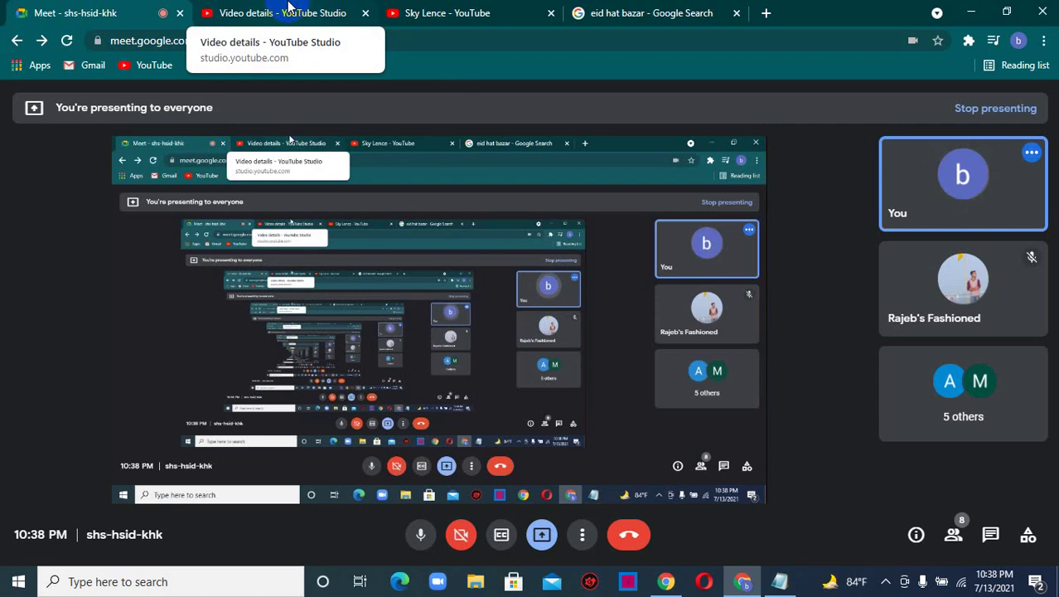
- Go back to the 'Video details - YouTube Studio' tab for the cow video
click(289, 7)
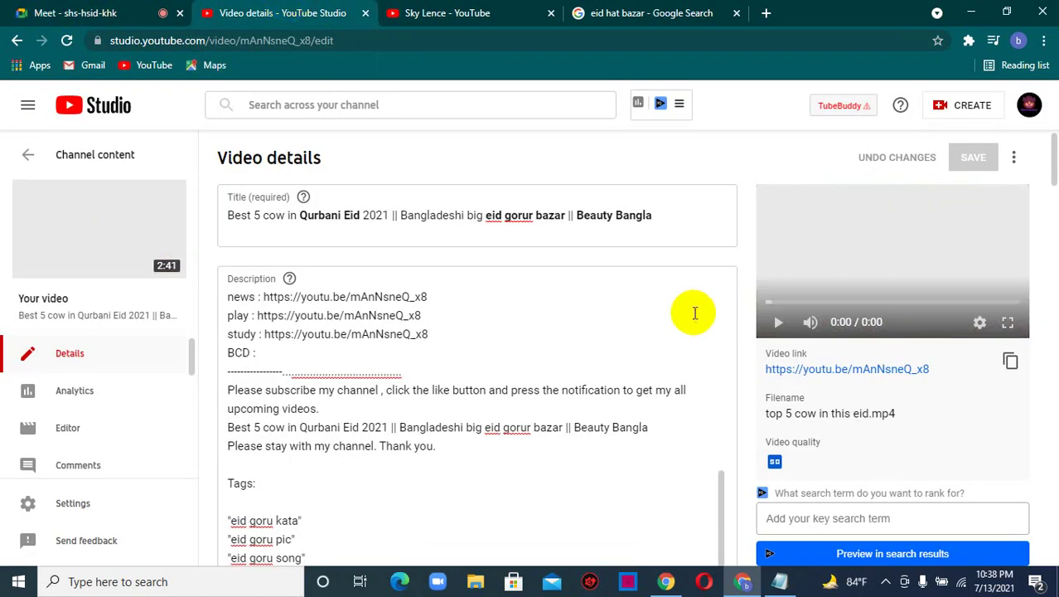
scroll(749, 345, down, 15)
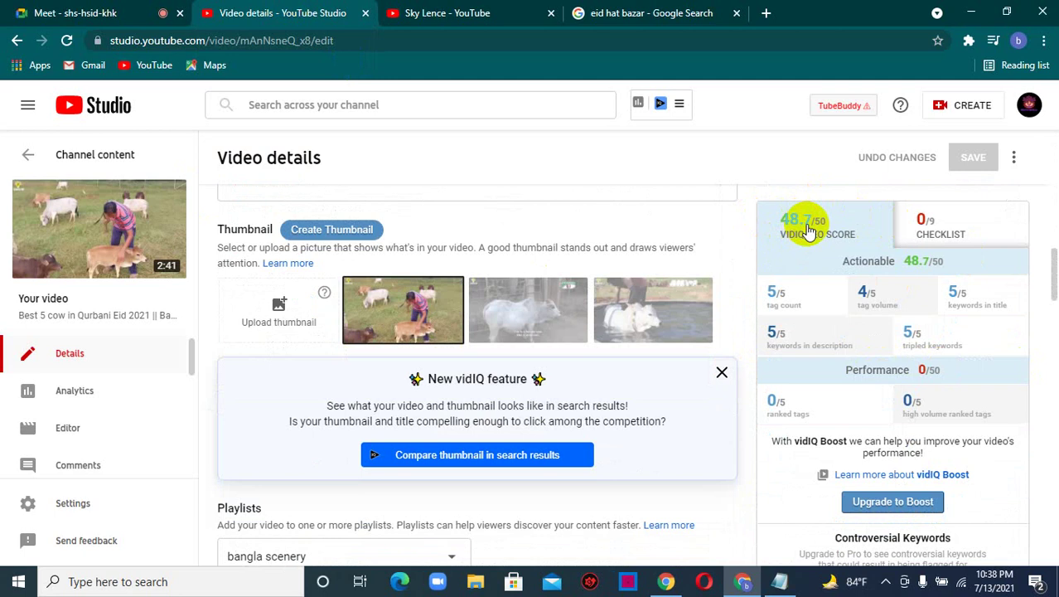
scroll(805, 225, down, 2)
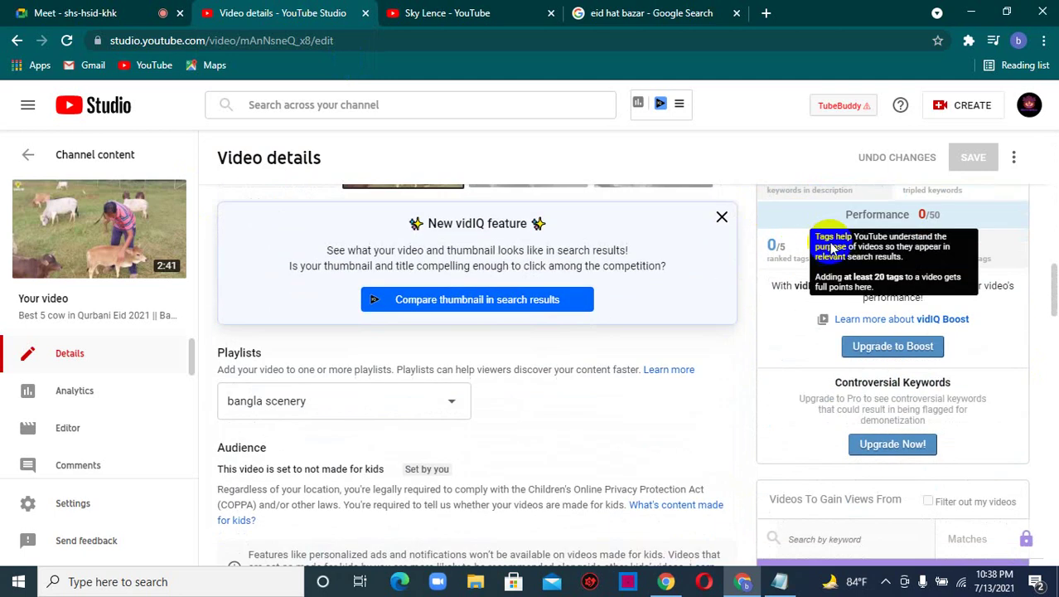
scroll(784, 270, up, 3)
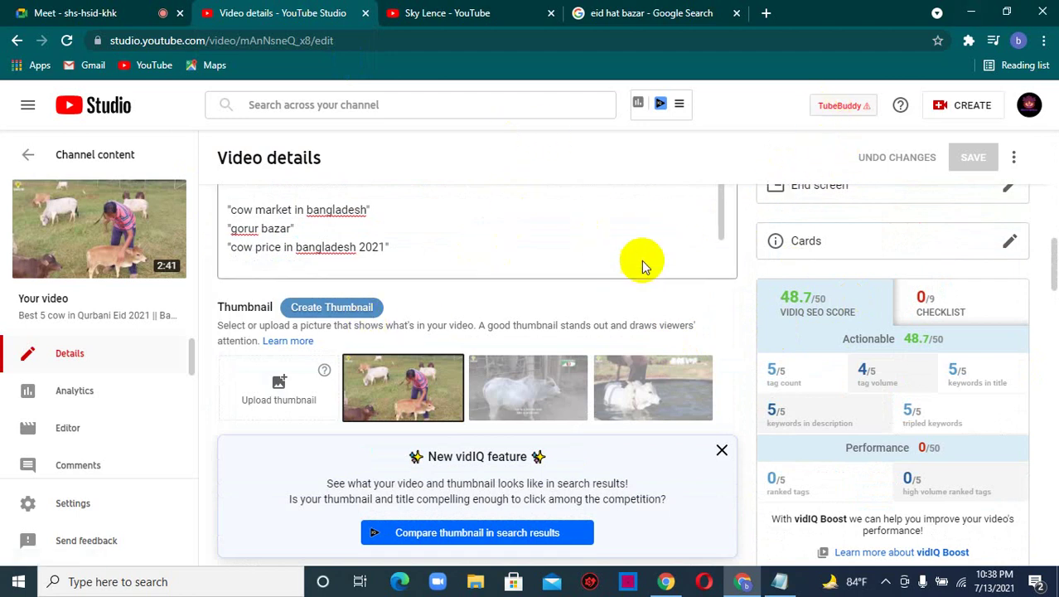
scroll(681, 307, up, 10)
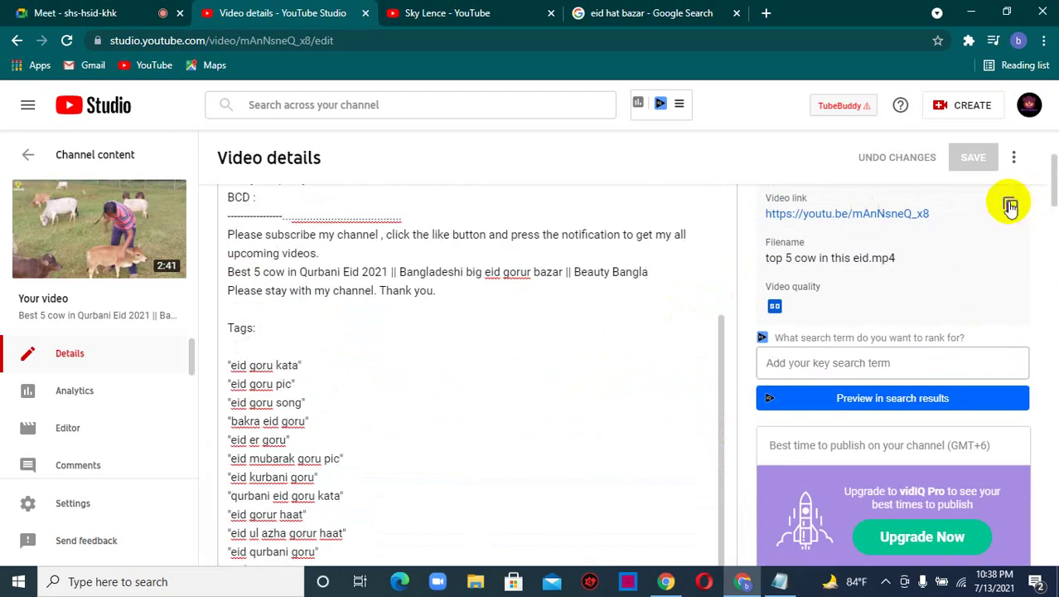
- Copy the cow video's link and open it in the YouTube tab
click(1010, 205)
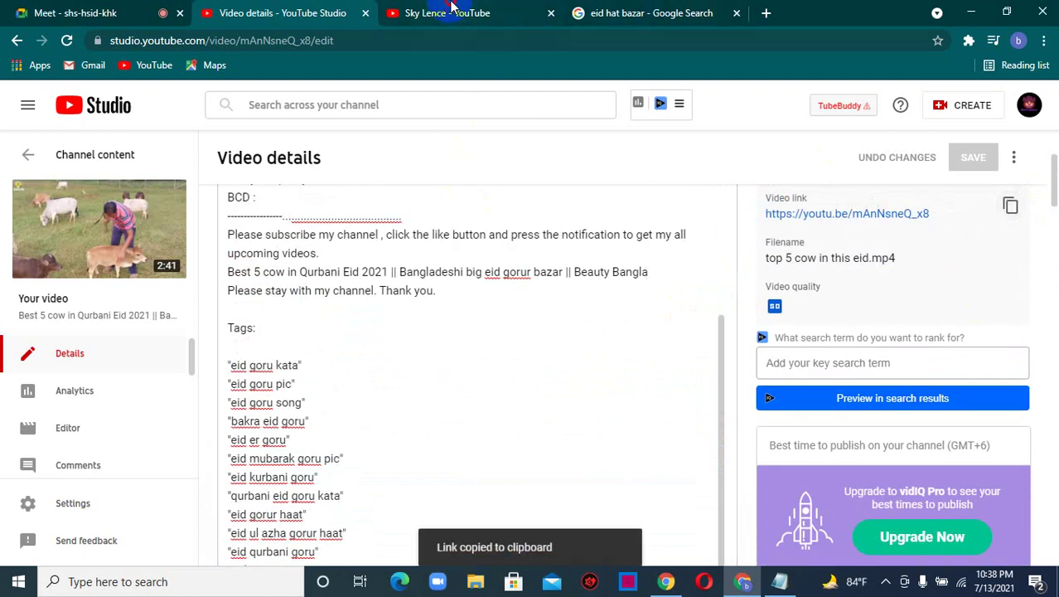
click(448, 13)
click(336, 92)
drag(354, 99, 200, 94)
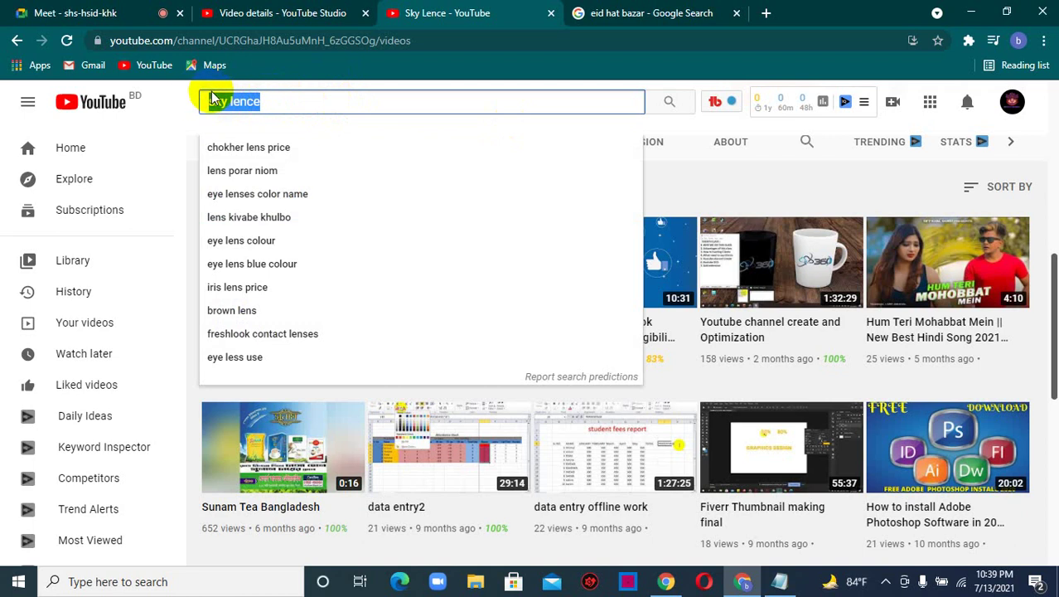
key(BackSpace)
drag(412, 40, 104, 44)
key(ctrl+v)
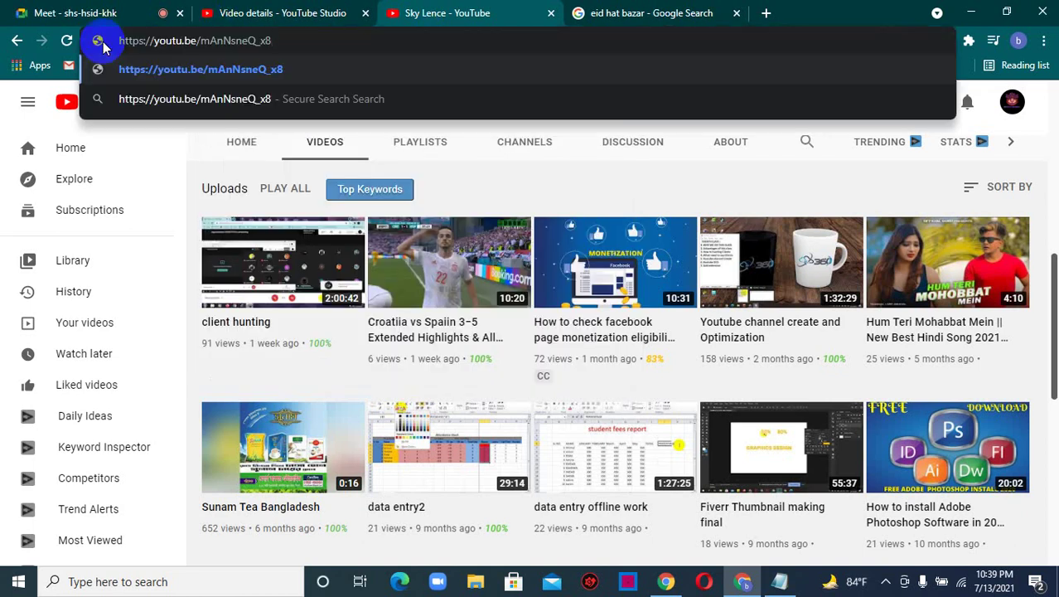
key(Return)
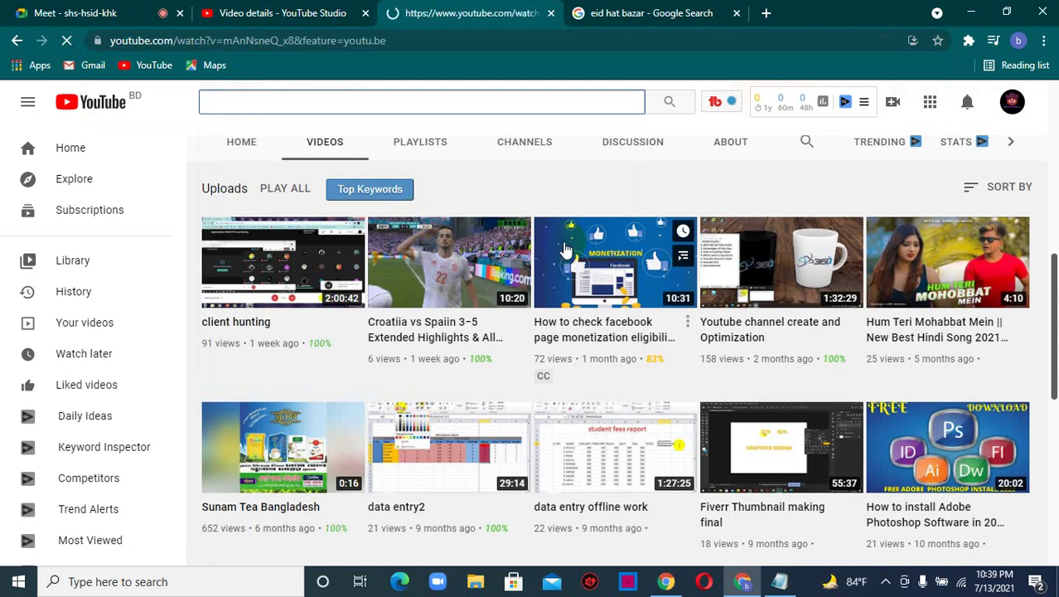
- Review the Private watch page and its hashtags, then return to Studio details
click(564, 248)
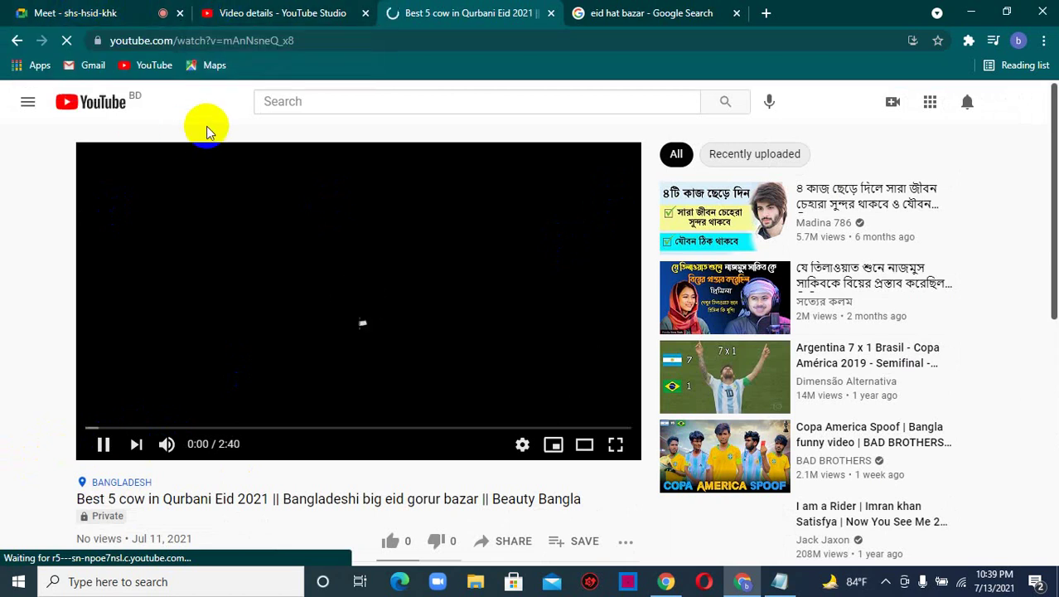
scroll(272, 121, down, 1)
scroll(274, 133, down, 1)
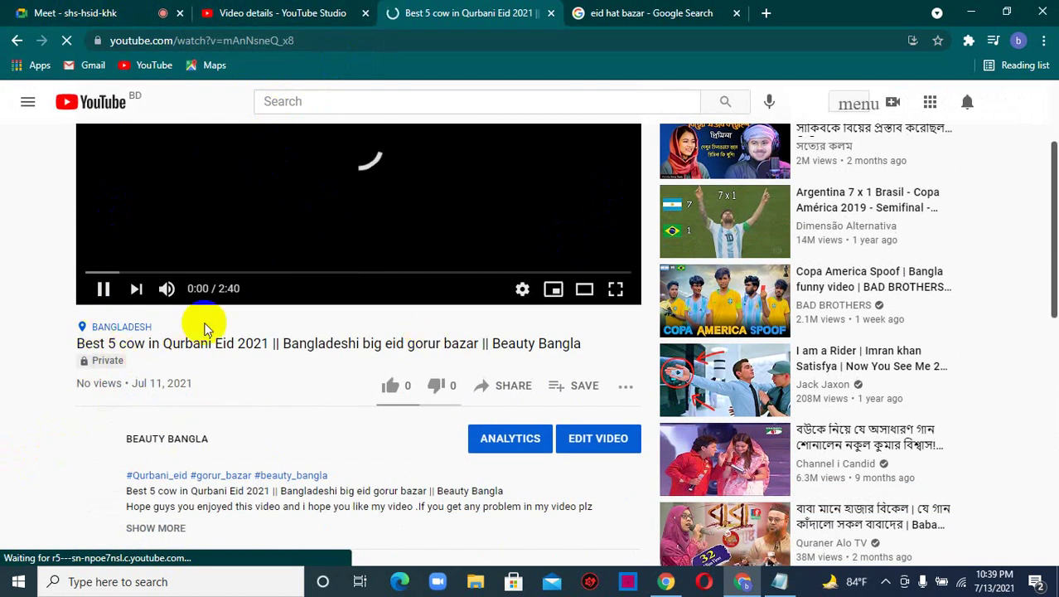
click(249, 12)
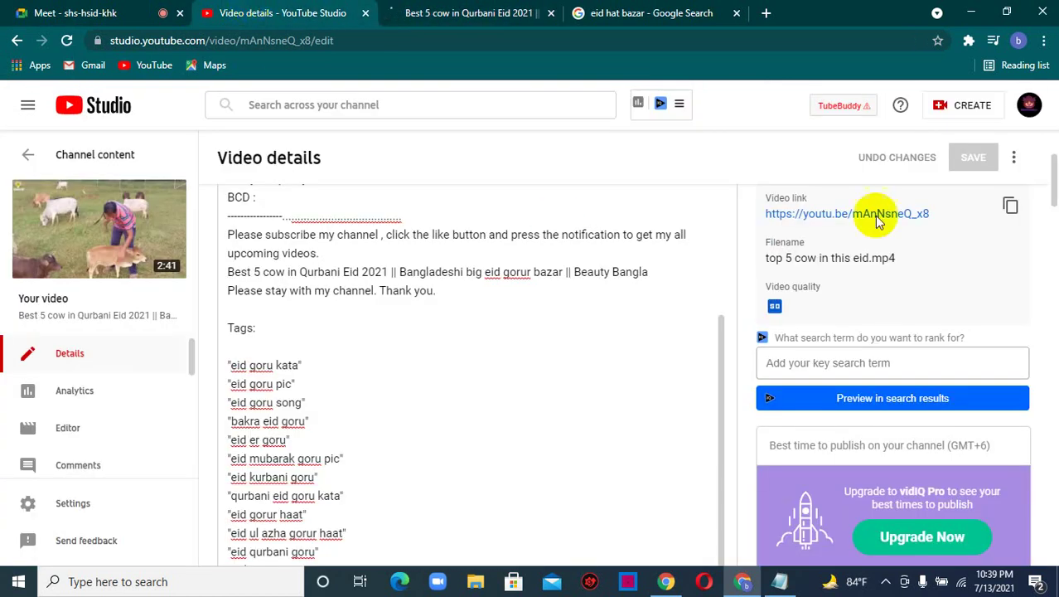
- Change the cow video's visibility to Public and confirm with Done
scroll(867, 290, down, 5)
scroll(862, 286, down, 1)
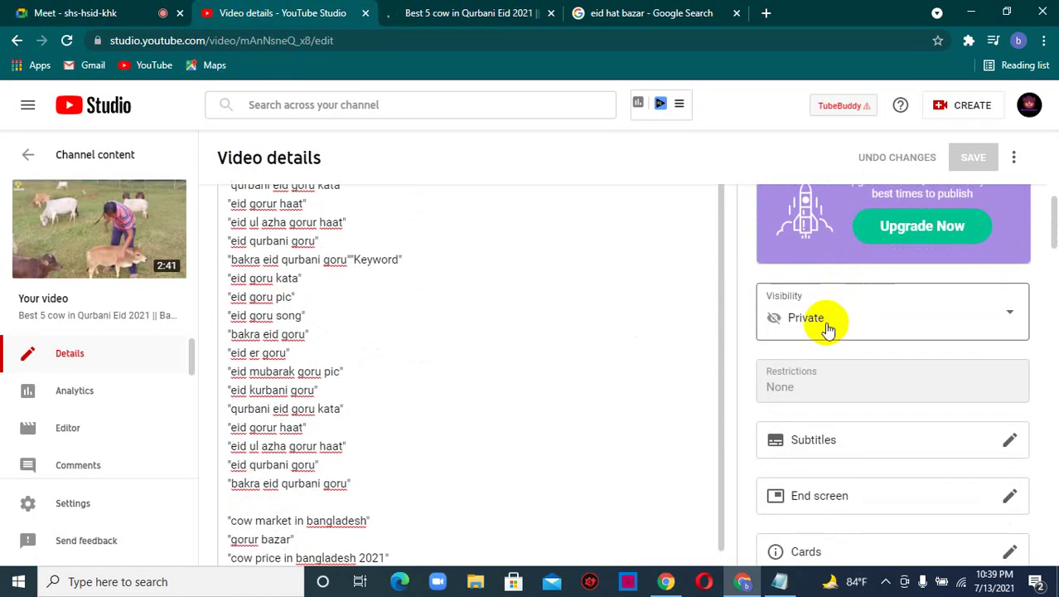
click(827, 328)
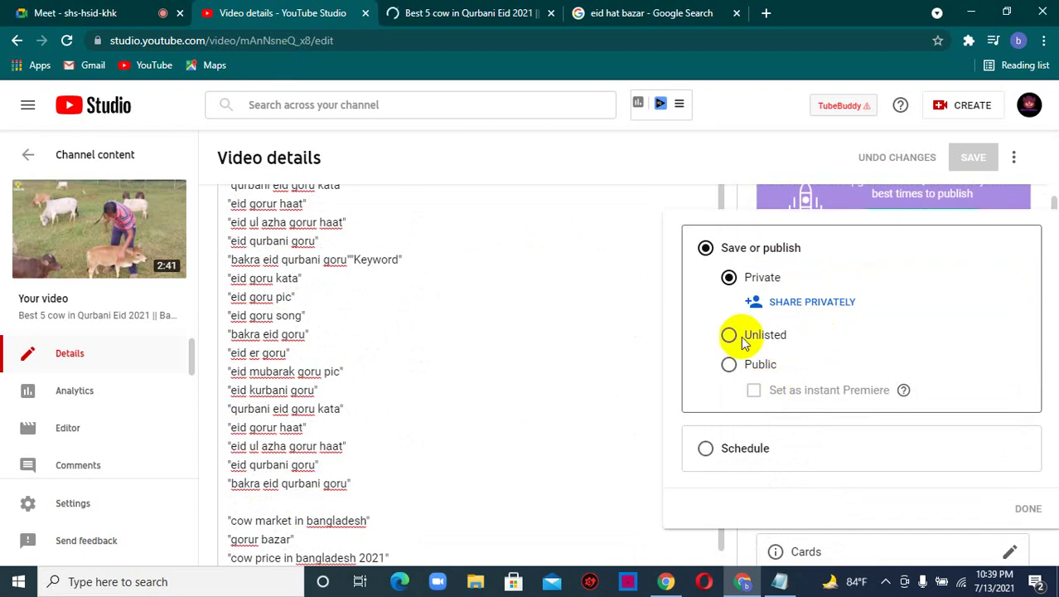
click(730, 366)
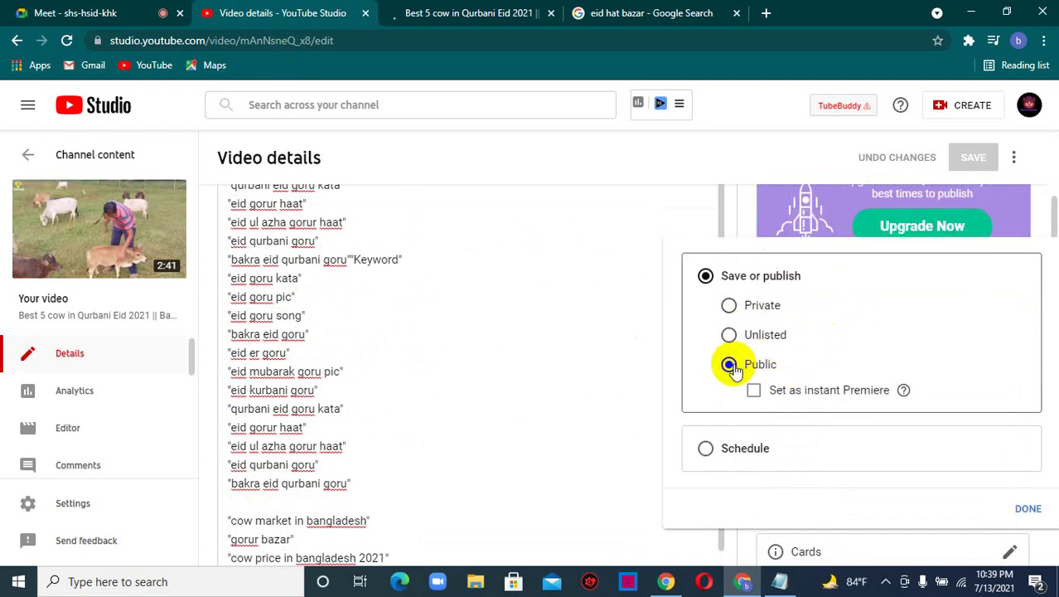
click(1029, 508)
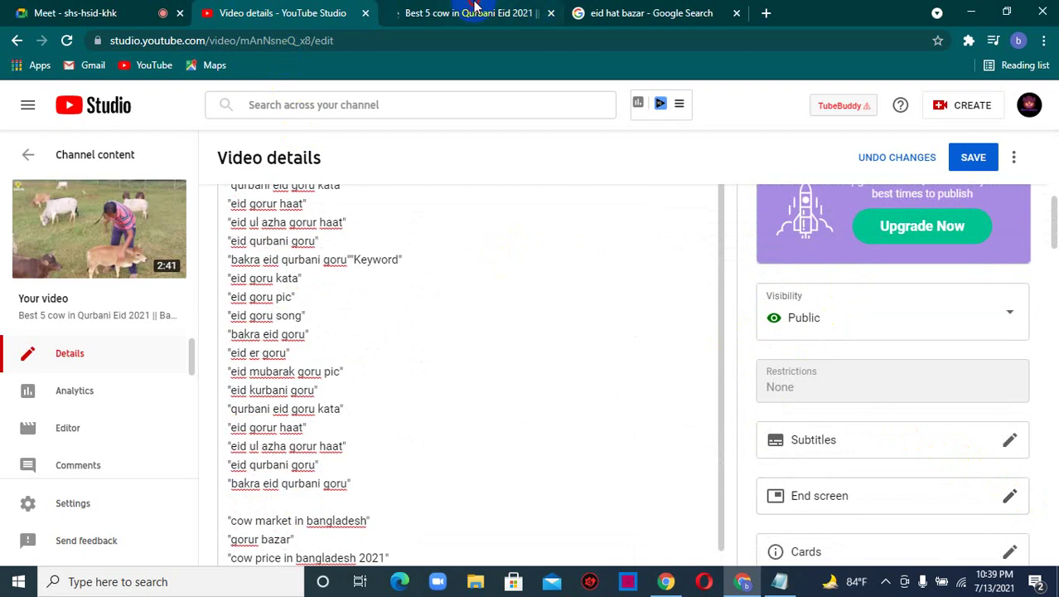
click(472, 10)
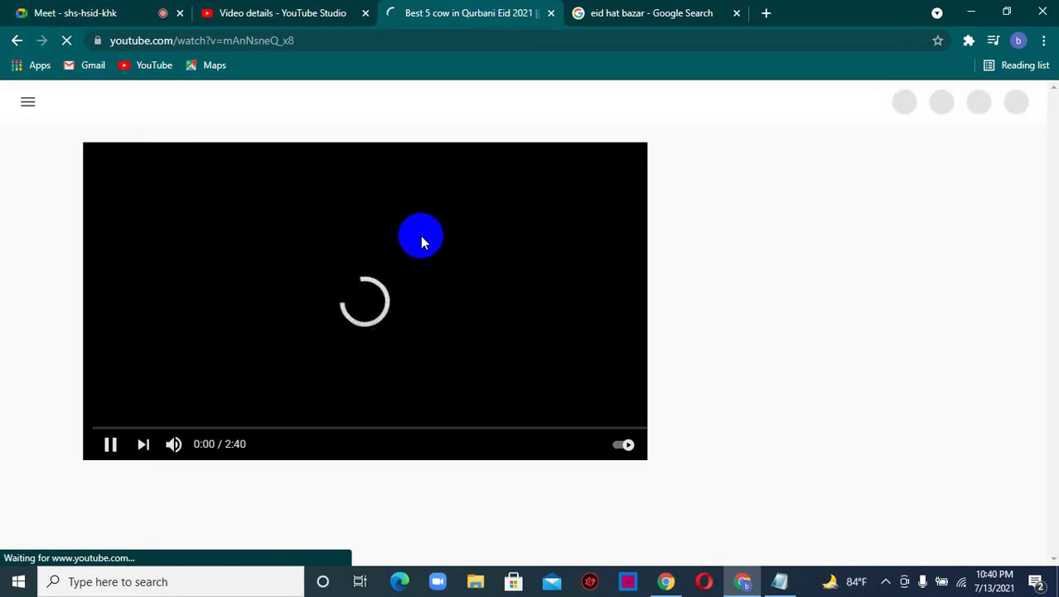
- Start the cow video playing on its watch page, checking the Studio and Meet tabs
click(109, 446)
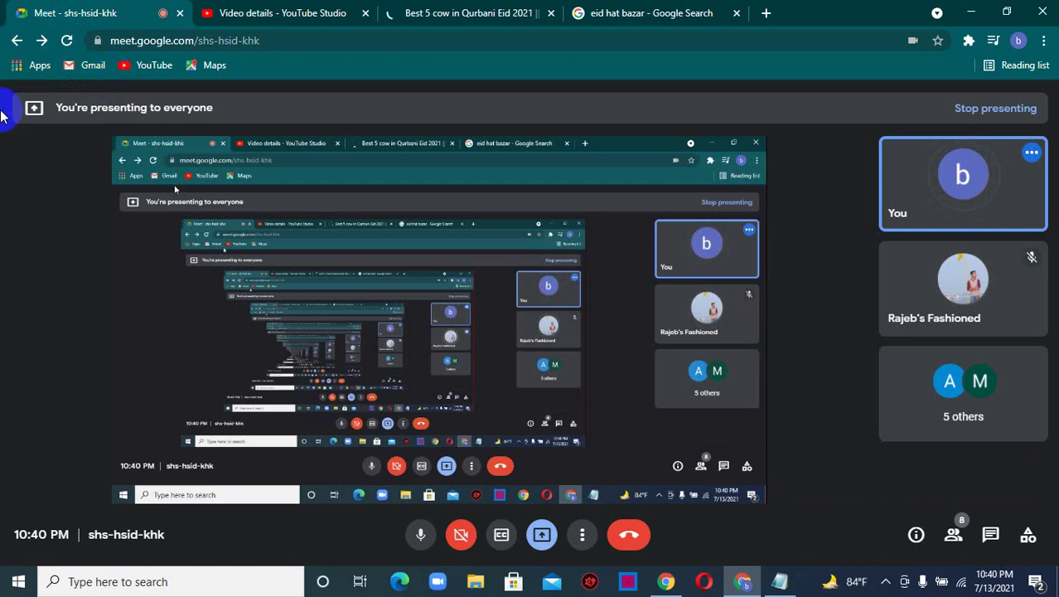
click(249, 13)
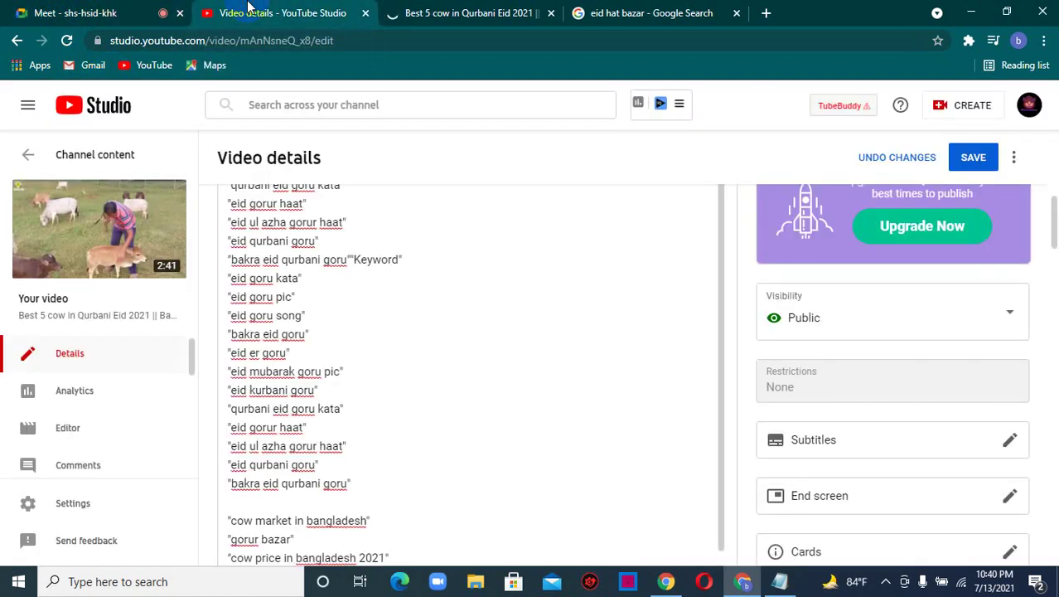
click(443, 10)
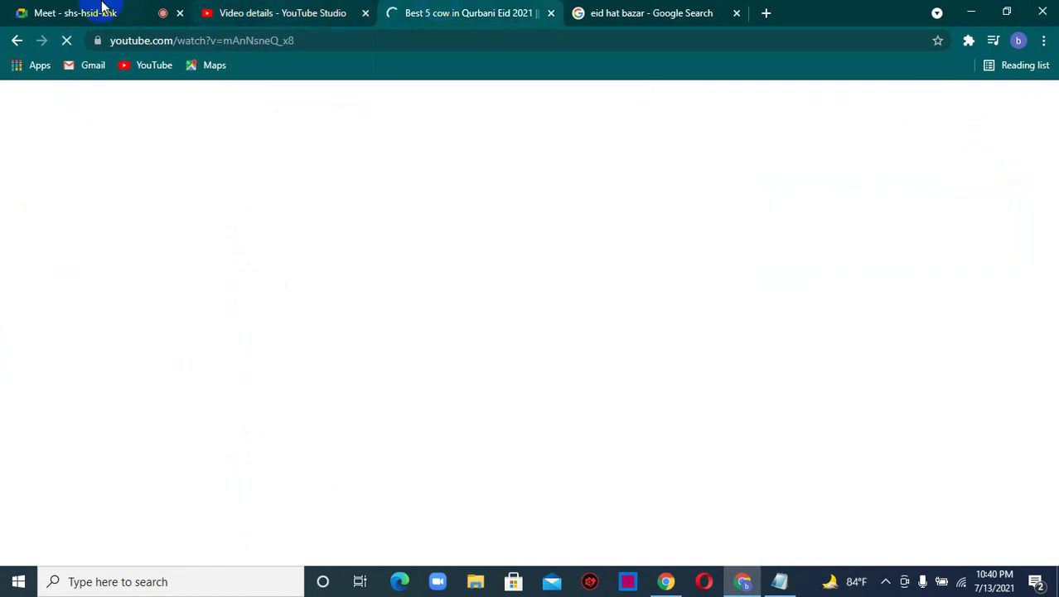
click(100, 10)
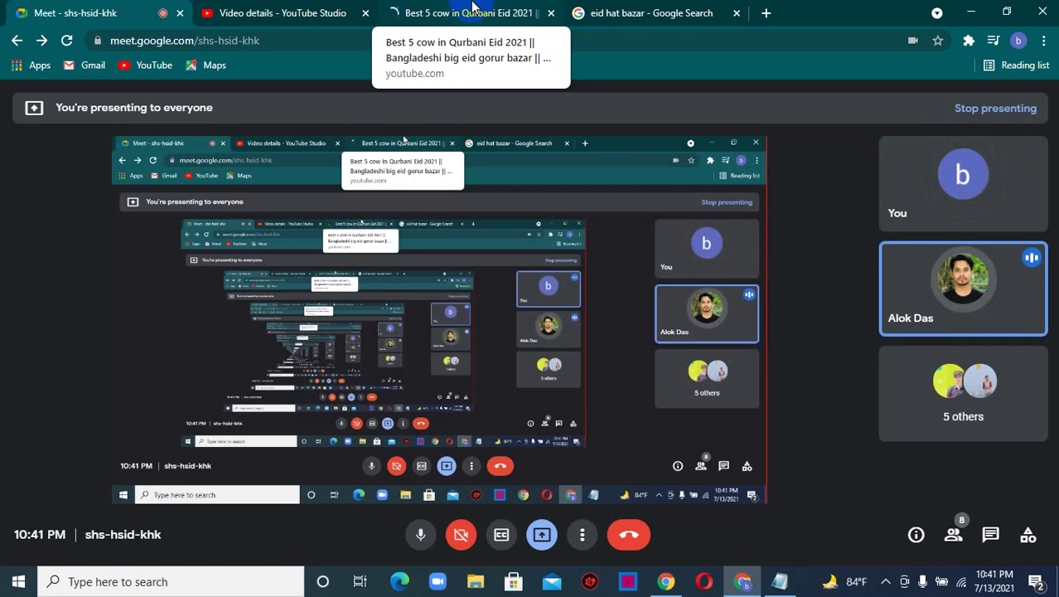
click(326, 10)
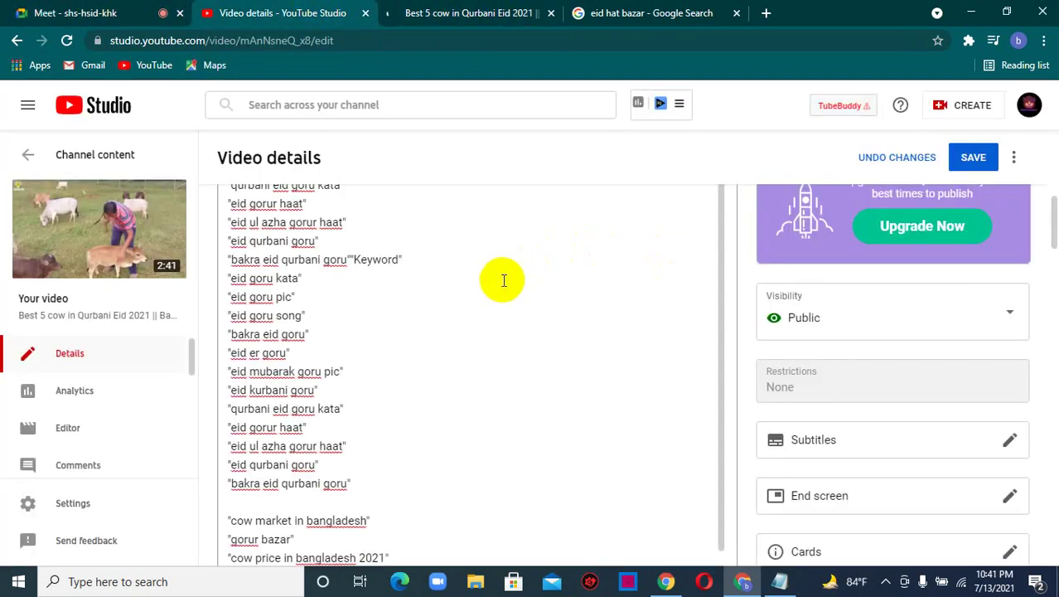
- Save the Public visibility change and scroll through the thumbnails and tags
click(978, 161)
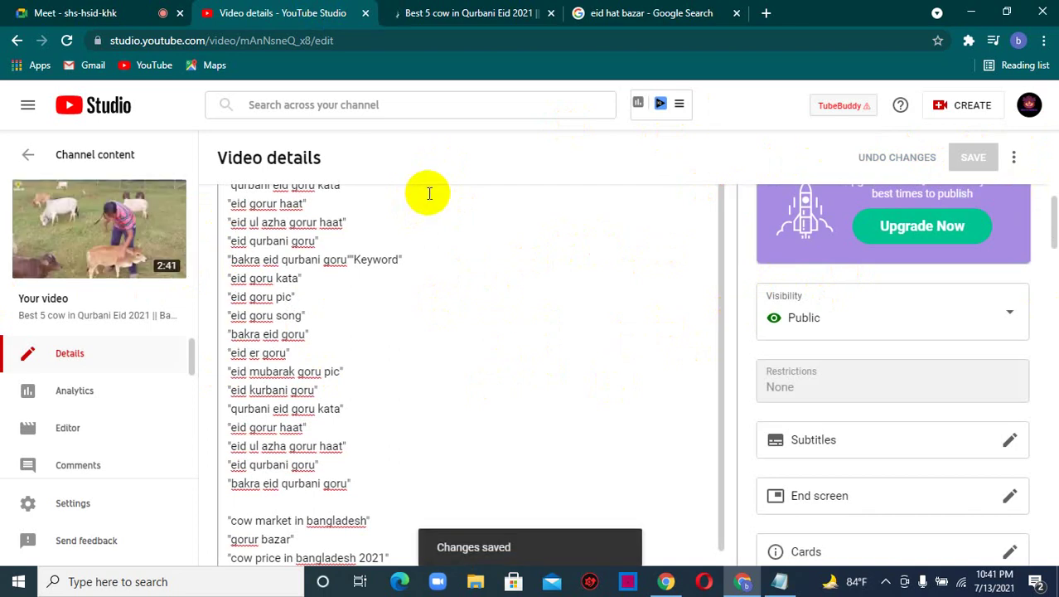
scroll(378, 306, down, 1)
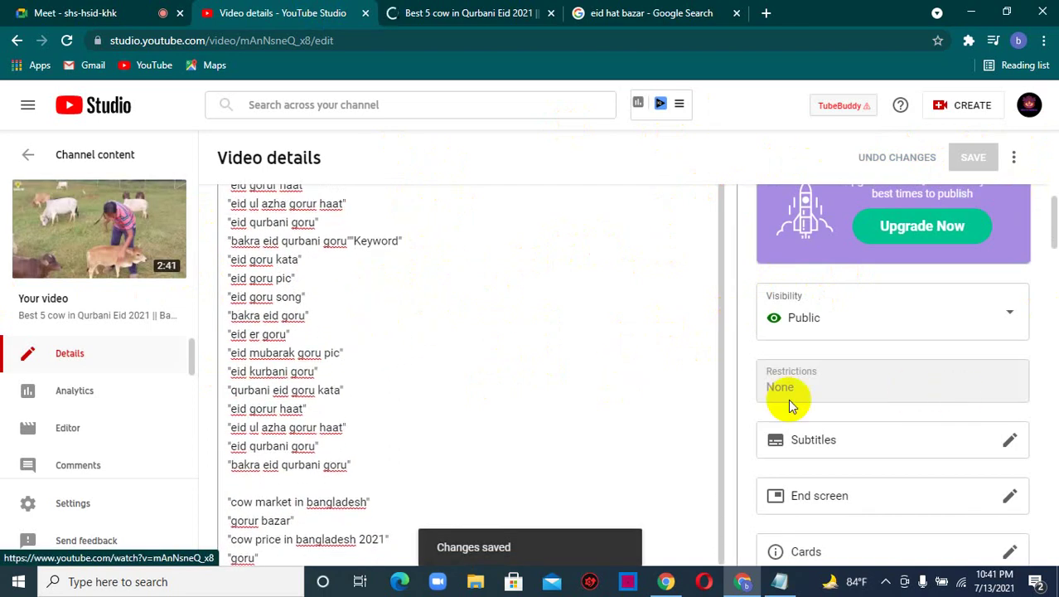
scroll(286, 444, down, 4)
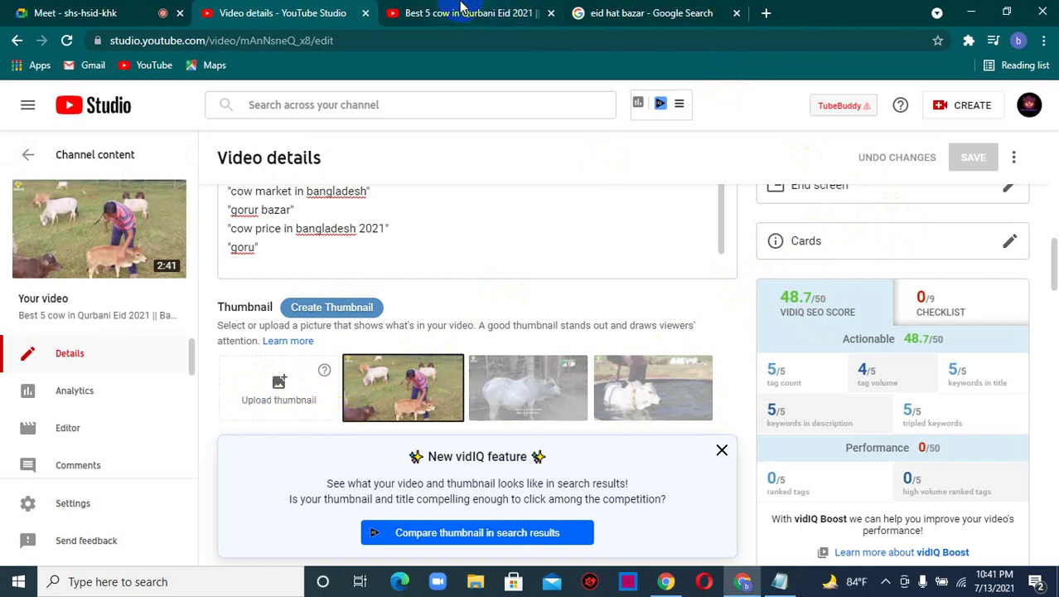
click(462, 8)
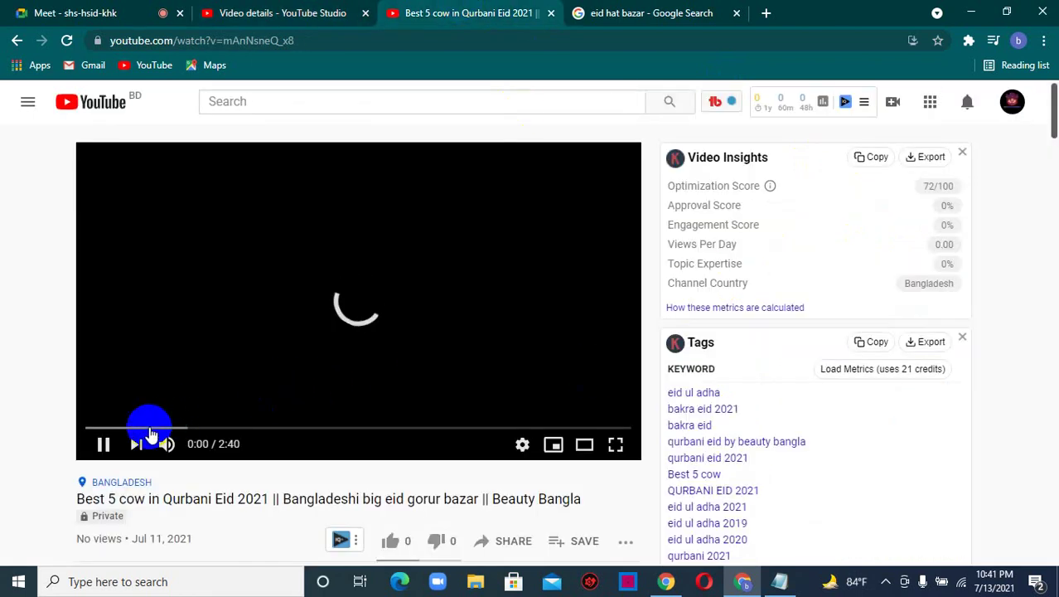
- Reload the watch page, close the 'eid hat bazar' search tab, then pause and resume playback
click(100, 453)
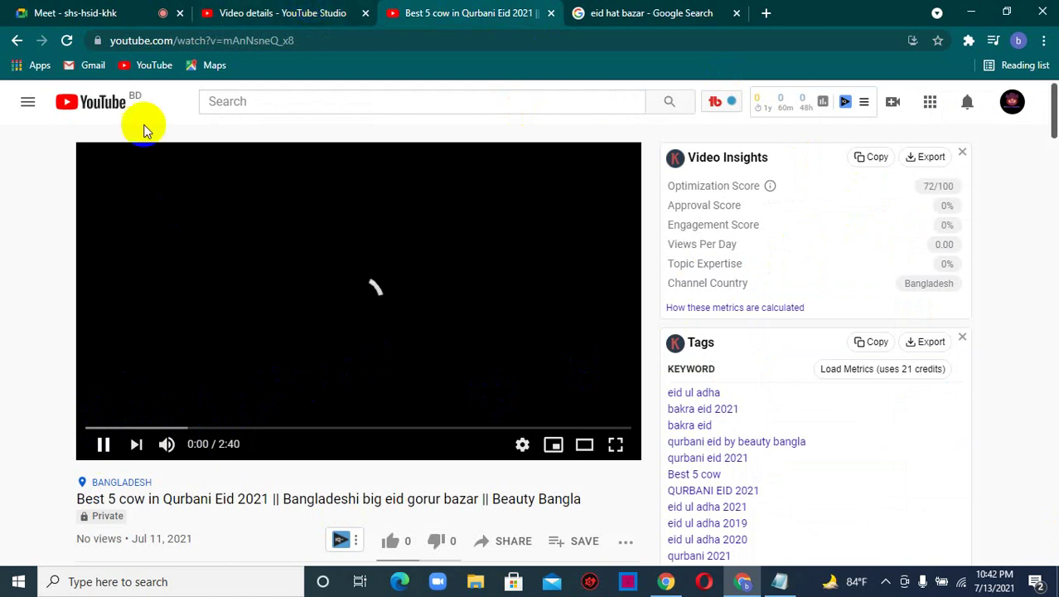
click(66, 40)
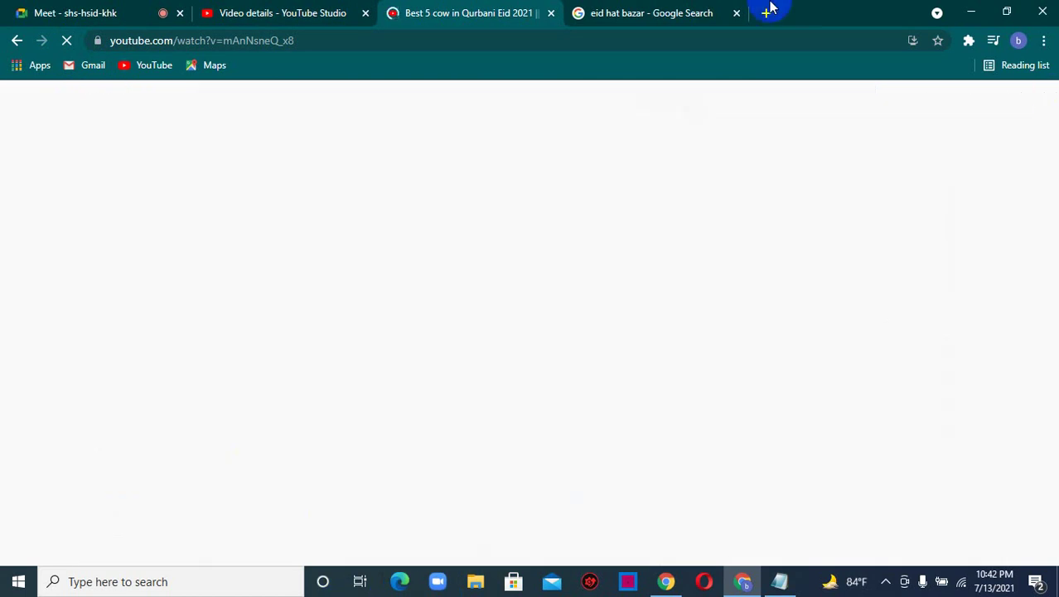
click(286, 10)
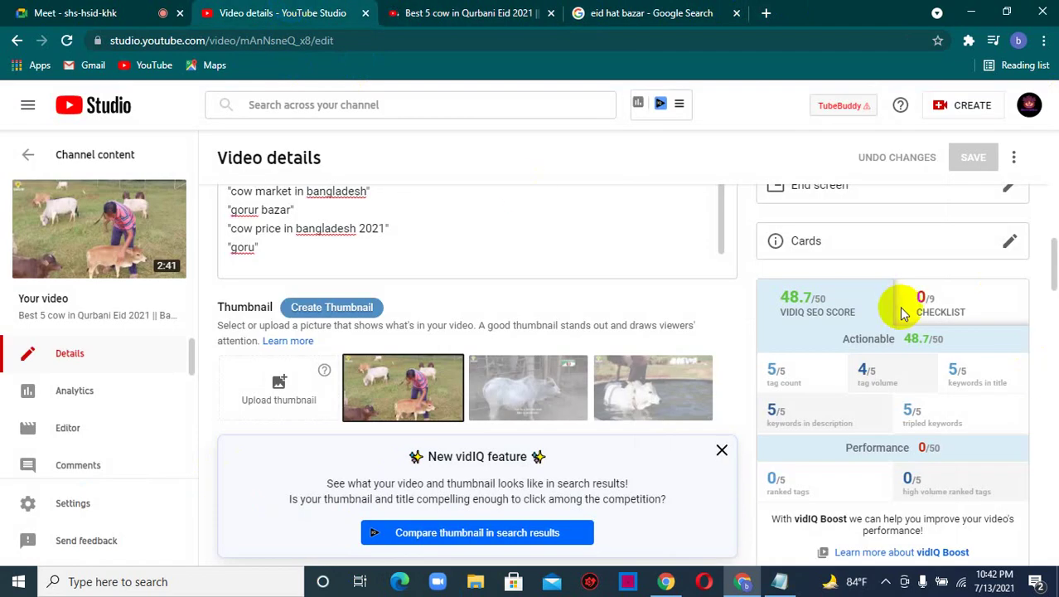
click(504, 6)
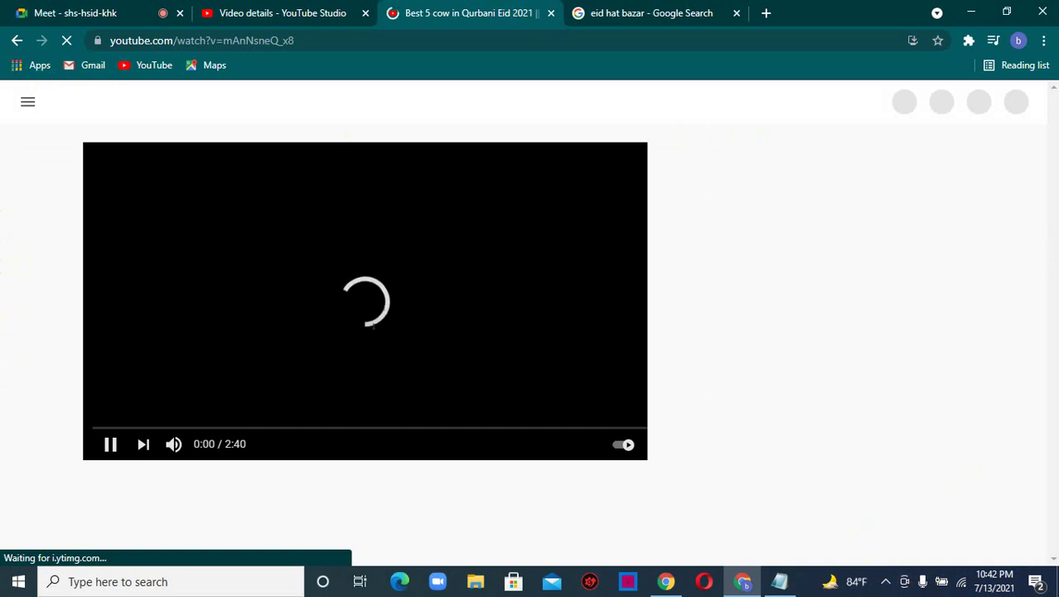
click(736, 12)
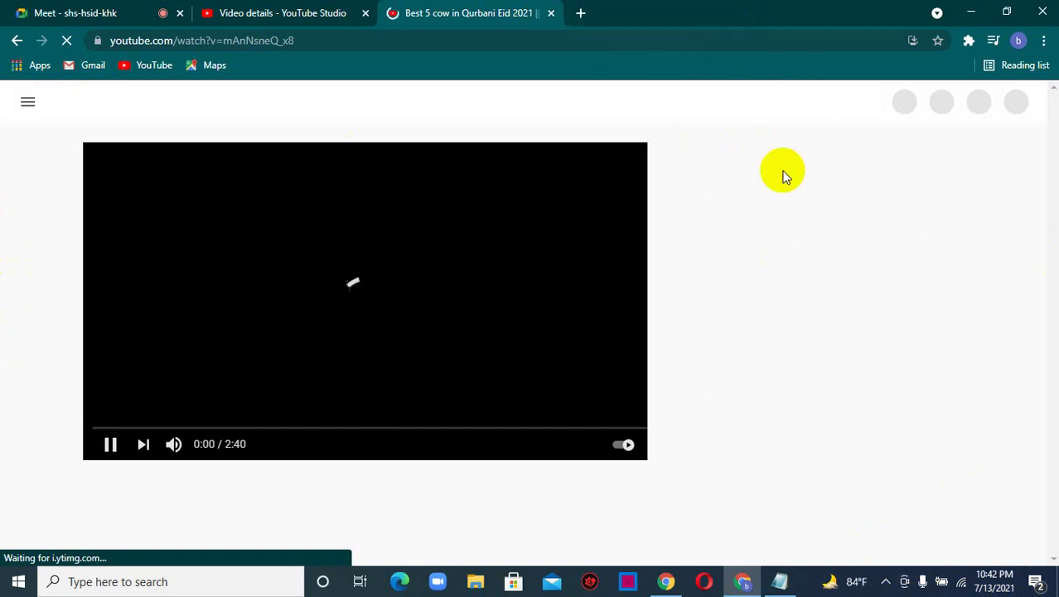
click(109, 447)
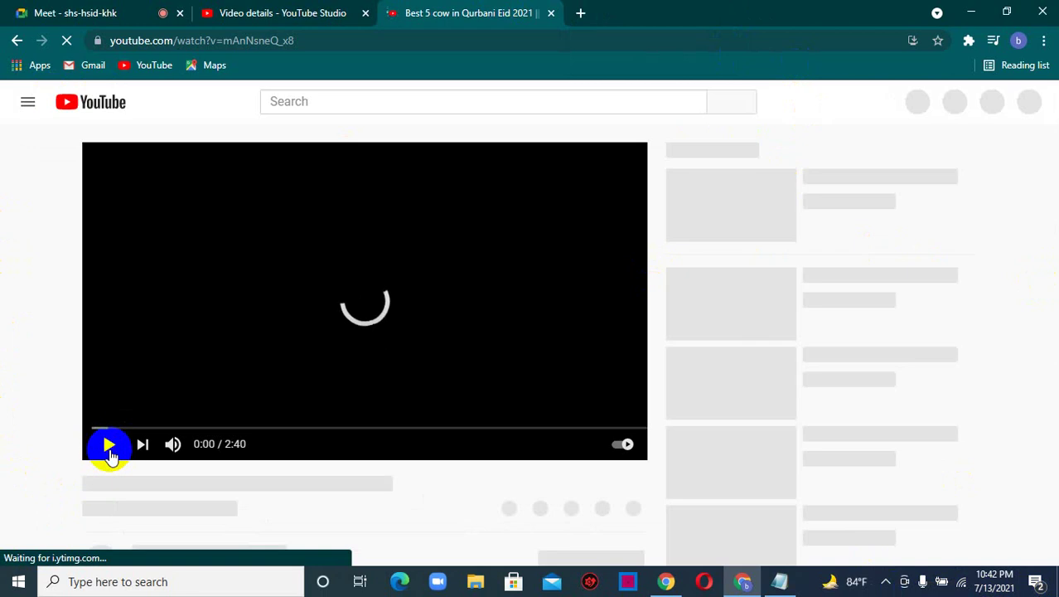
click(110, 453)
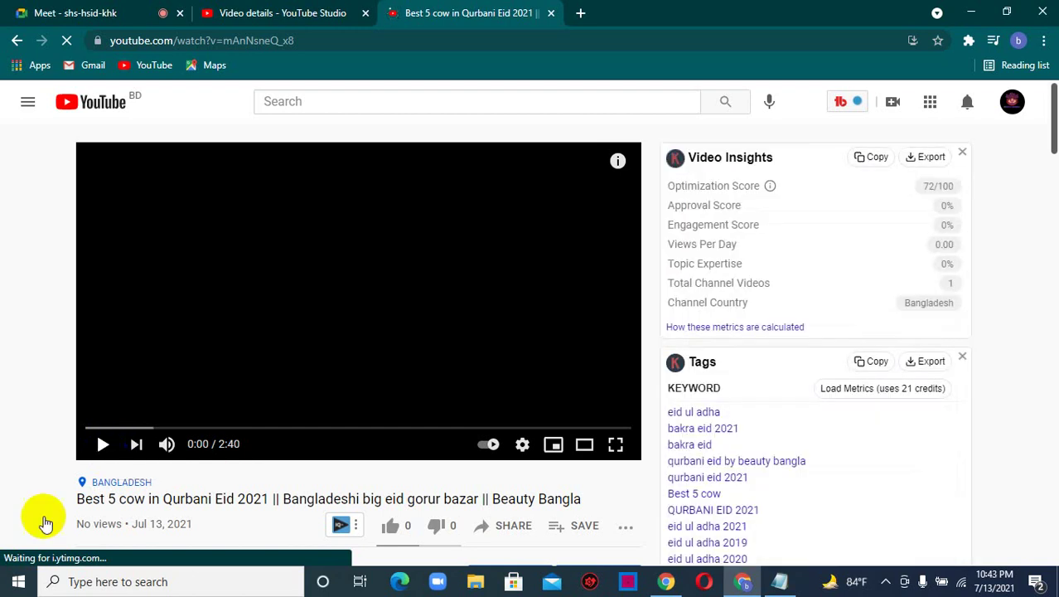
scroll(749, 382, down, 3)
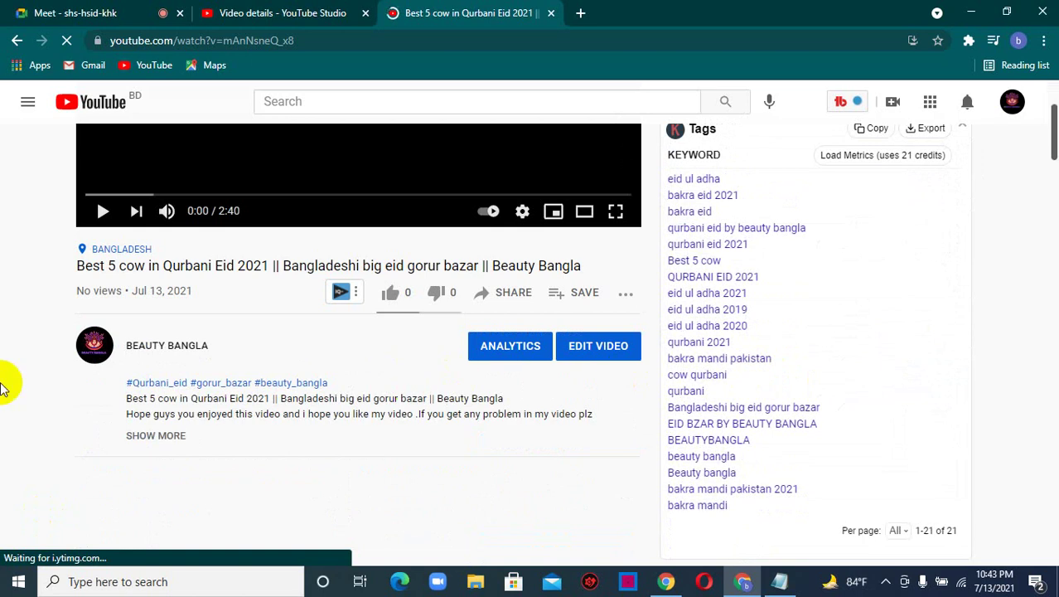
scroll(488, 440, down, 2)
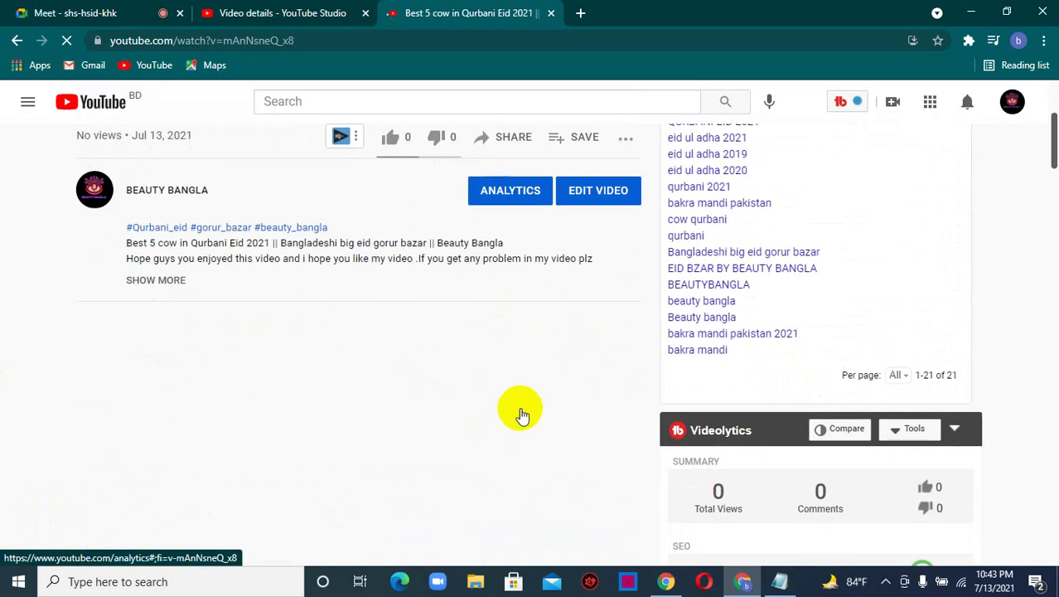
scroll(498, 423, down, 2)
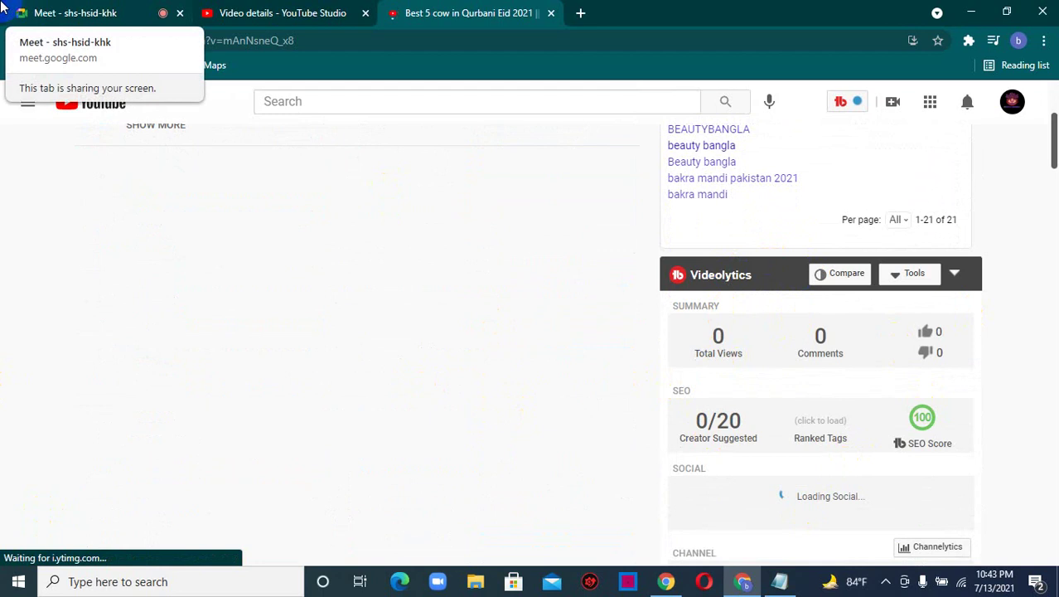
click(25, 12)
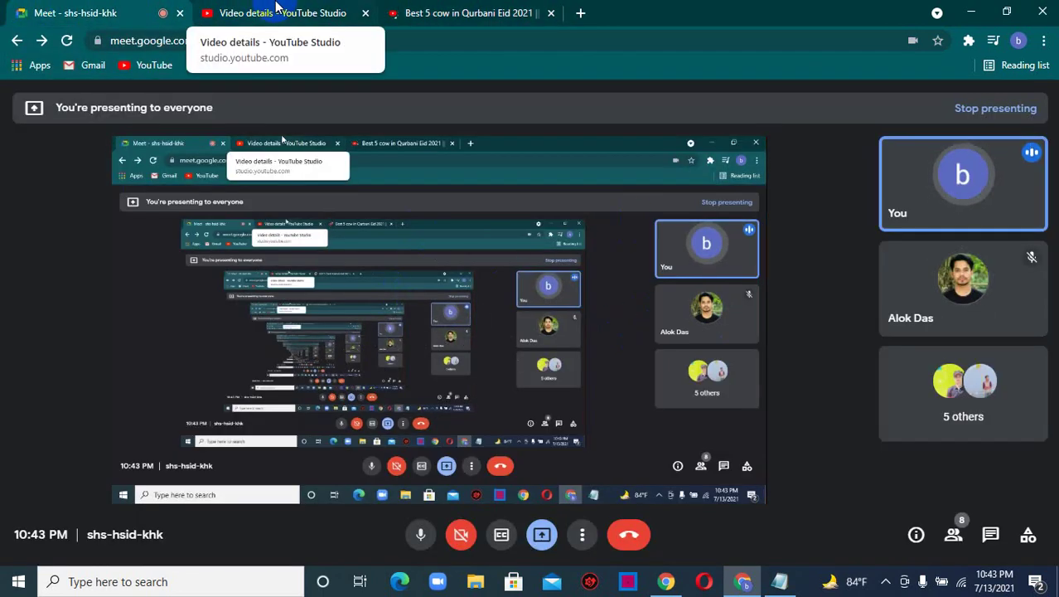
click(466, 12)
scroll(950, 417, down, 1)
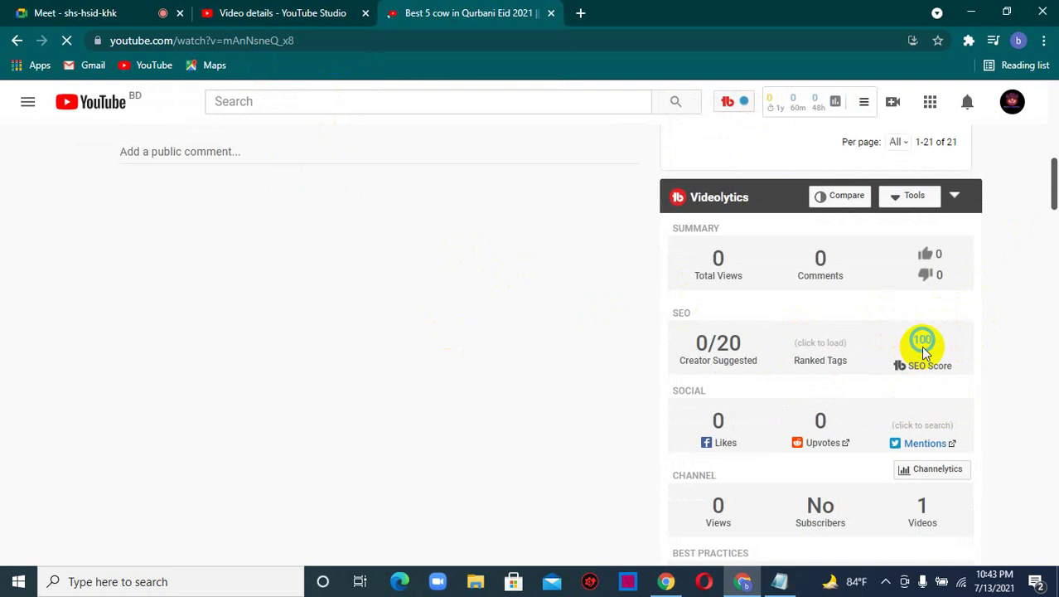
mouse_move(922, 348)
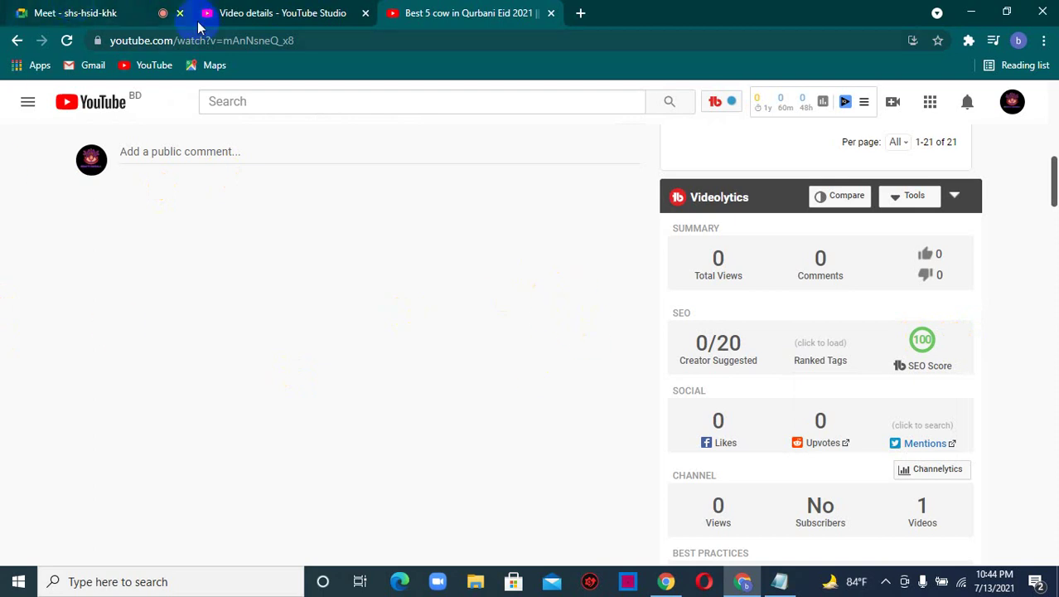
click(233, 7)
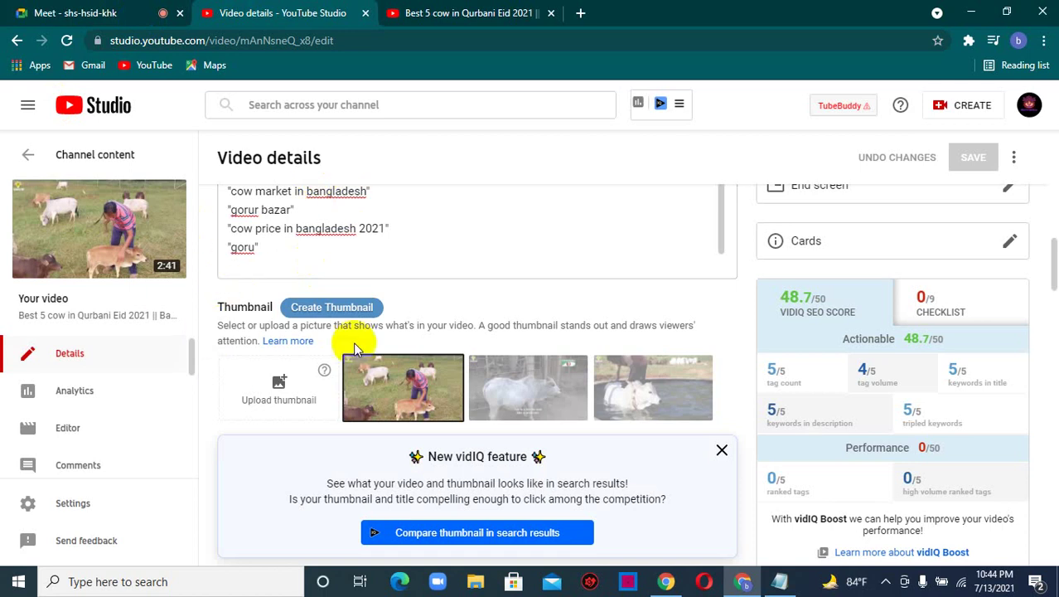
scroll(530, 314, down, 5)
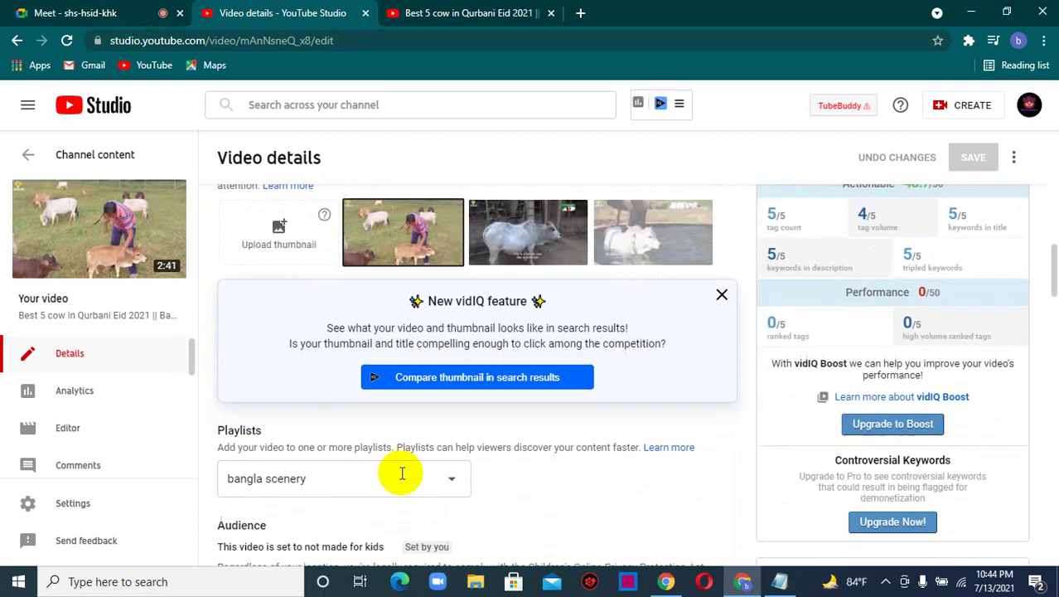
scroll(371, 418, up, 5)
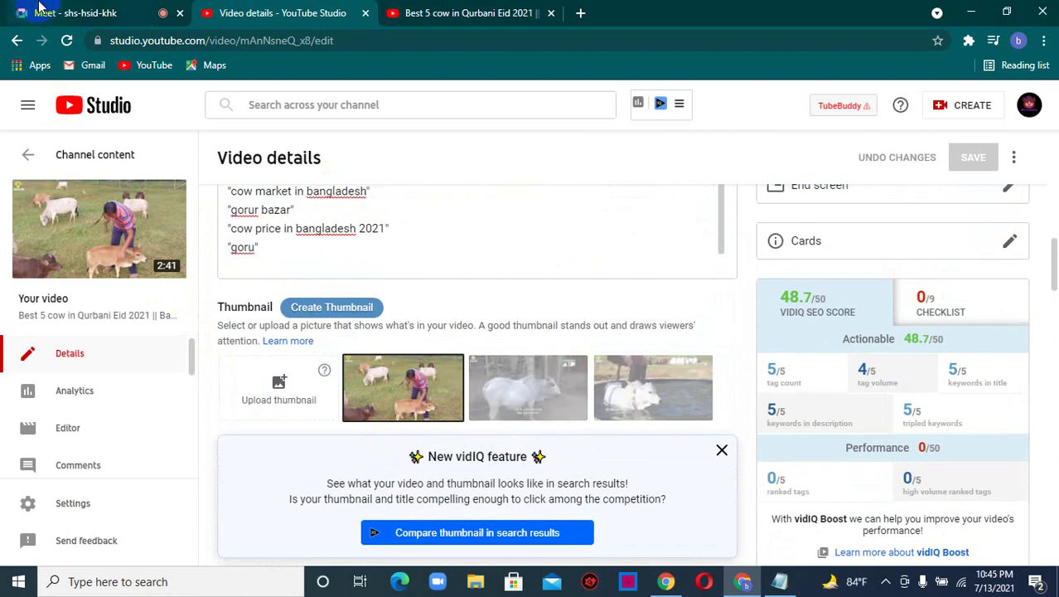
click(473, 7)
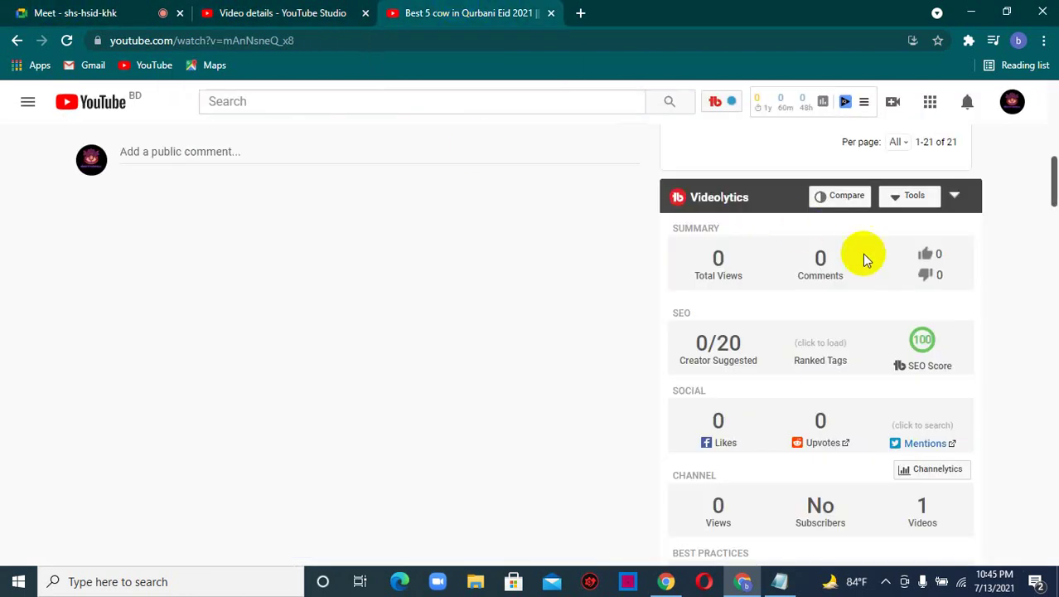
scroll(862, 254, down, 5)
scroll(820, 322, down, 3)
scroll(729, 308, down, 2)
mouse_move(698, 272)
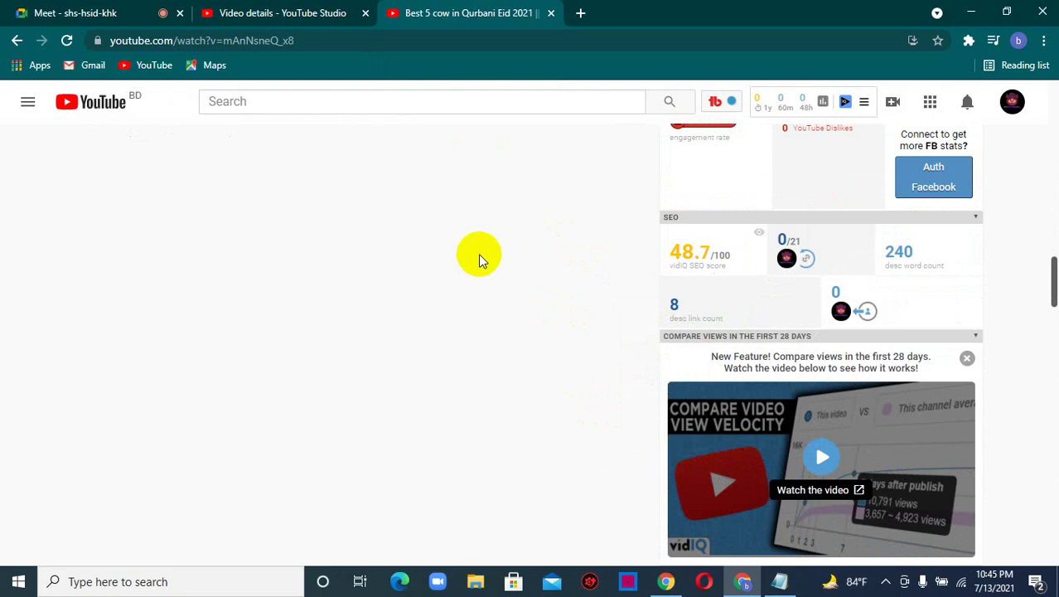
scroll(568, 220, down, 5)
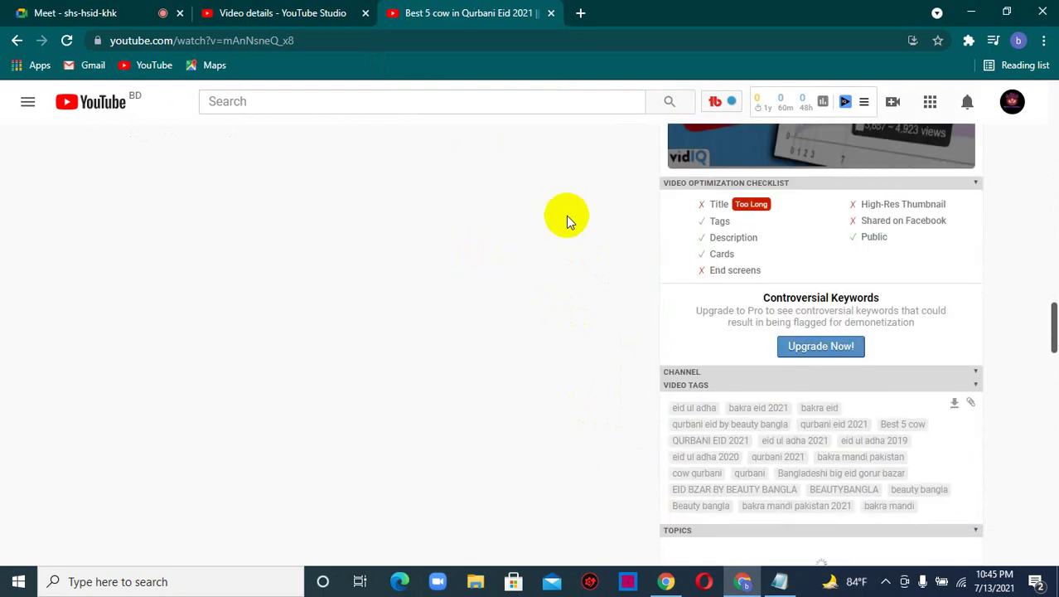
scroll(567, 221, up, 2)
scroll(568, 221, down, 2)
mouse_move(764, 217)
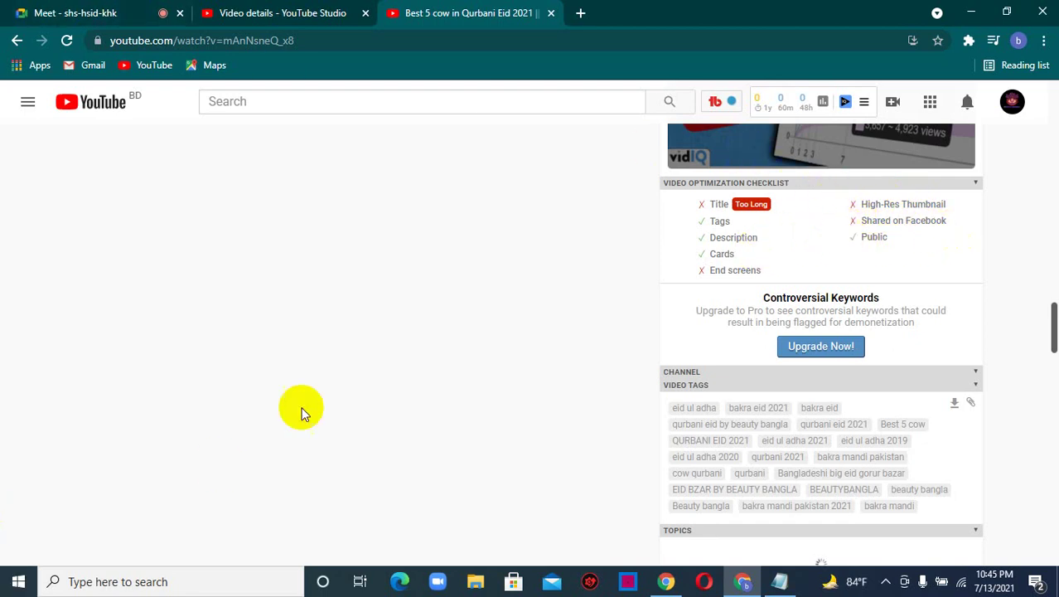
scroll(870, 265, down, 3)
scroll(580, 326, up, 15)
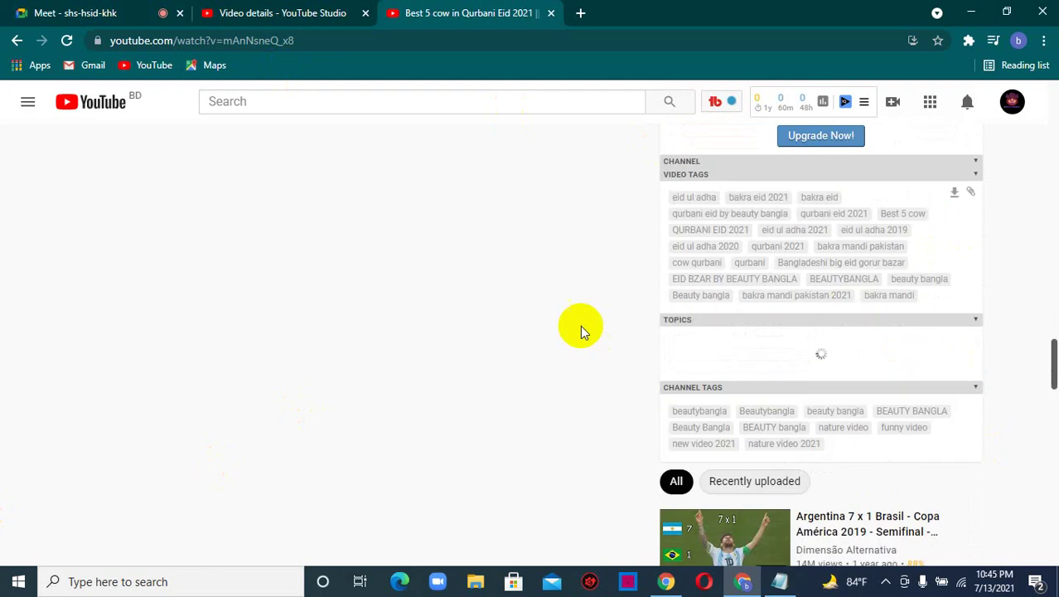
scroll(549, 284, up, 10)
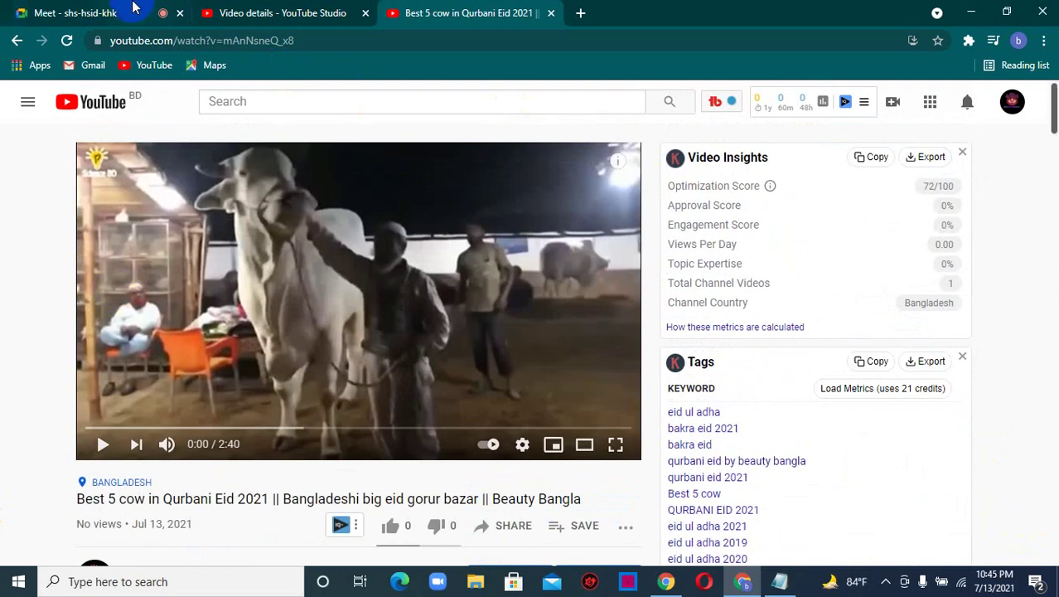
- Bring Notepad's SEO notes on titles, descriptions and tags to the front, scrolled to the top
click(230, 10)
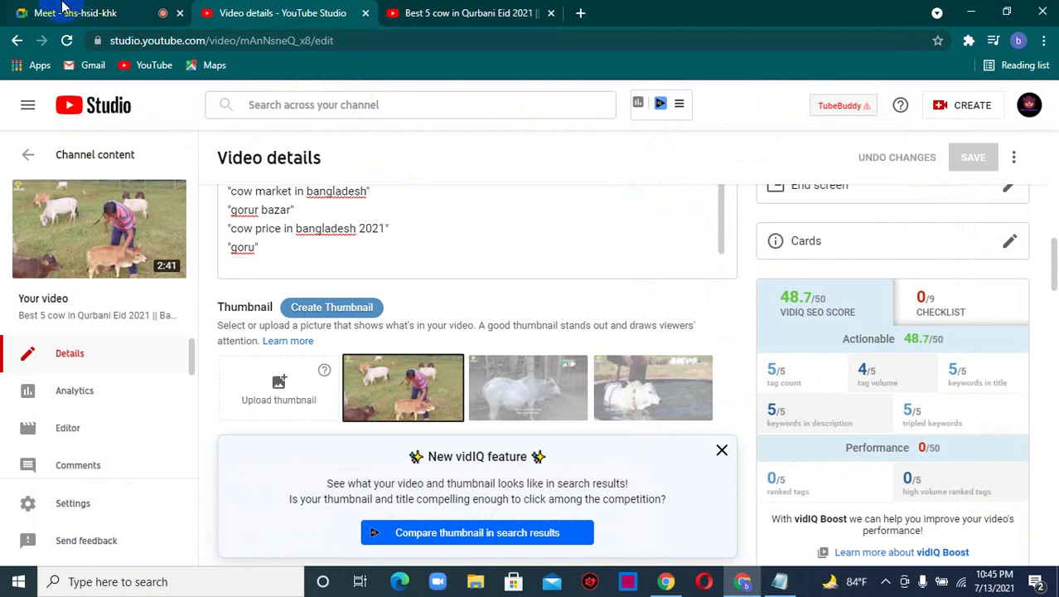
click(61, 8)
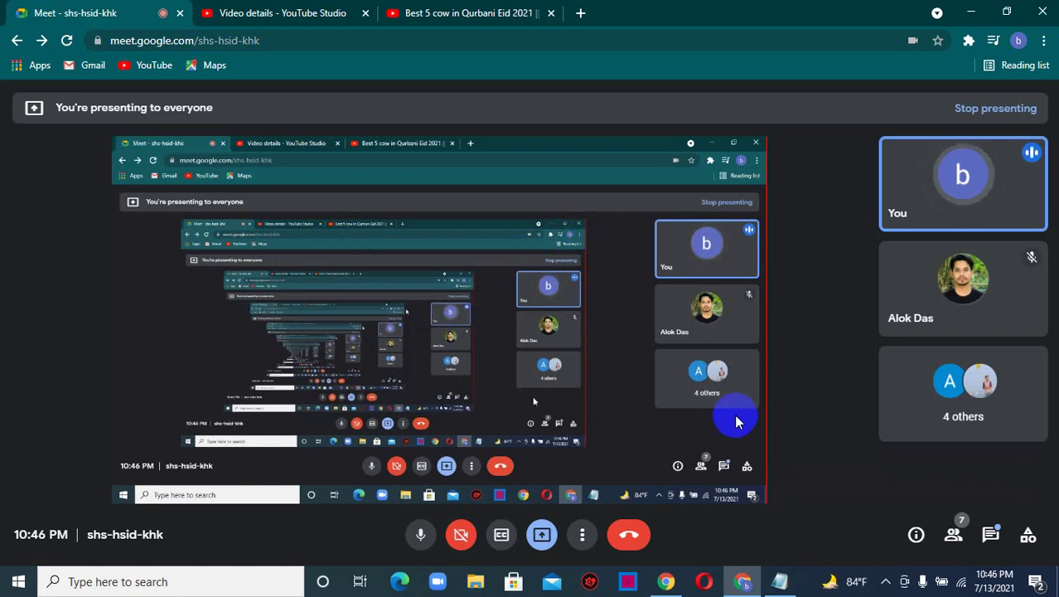
mouse_move(779, 580)
click(756, 508)
scroll(485, 403, up, 10)
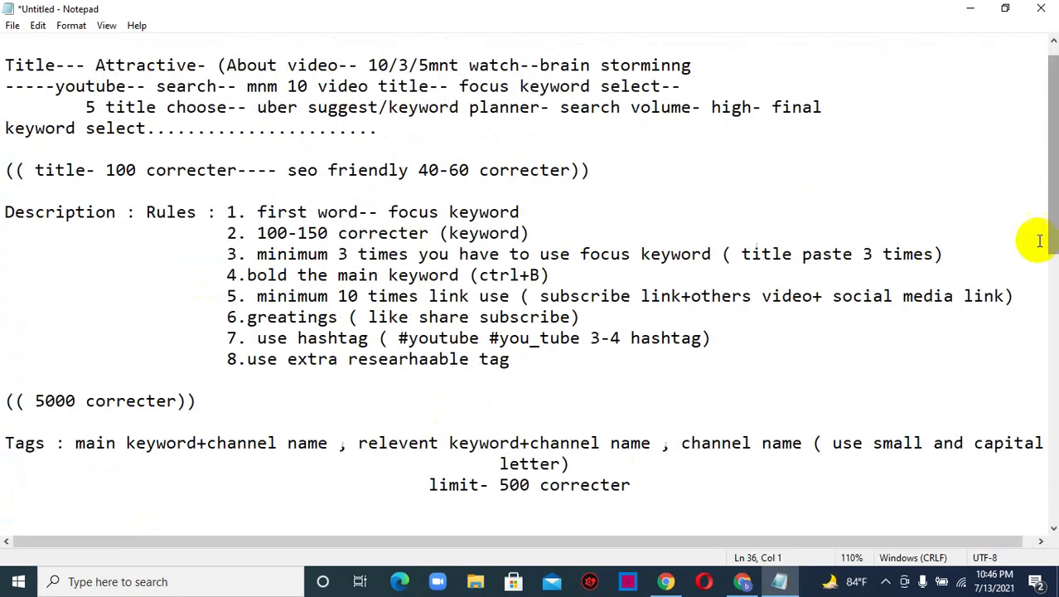
- Minimize the Notepad SEO notes
click(970, 9)
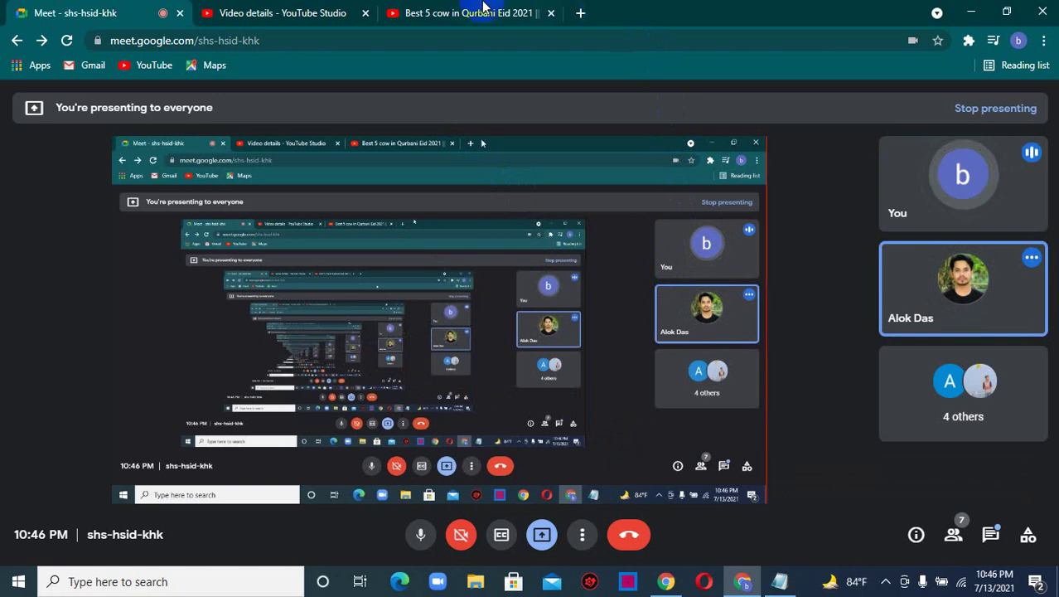
click(282, 13)
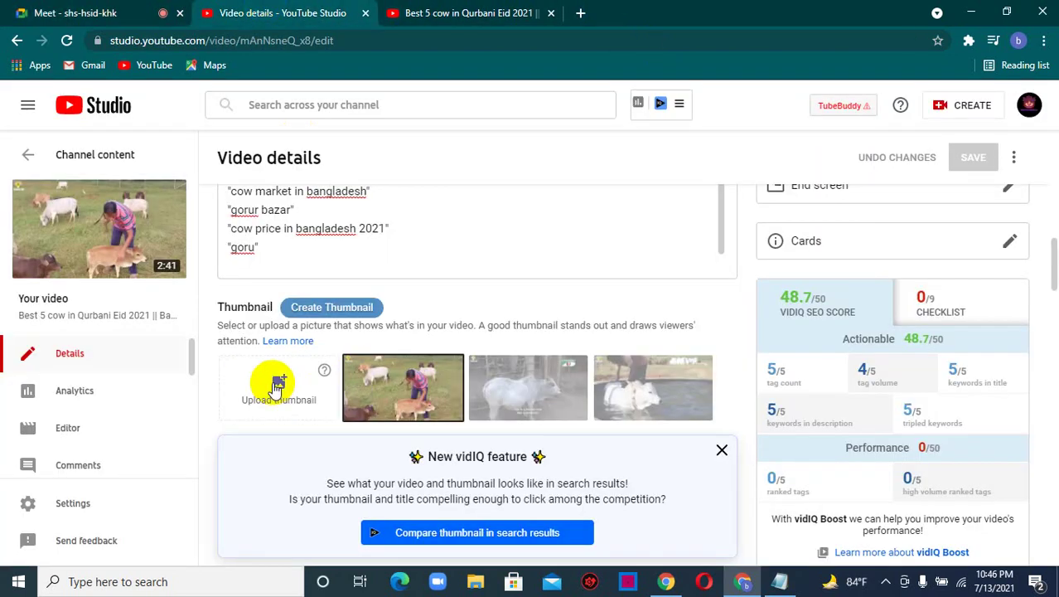
click(279, 389)
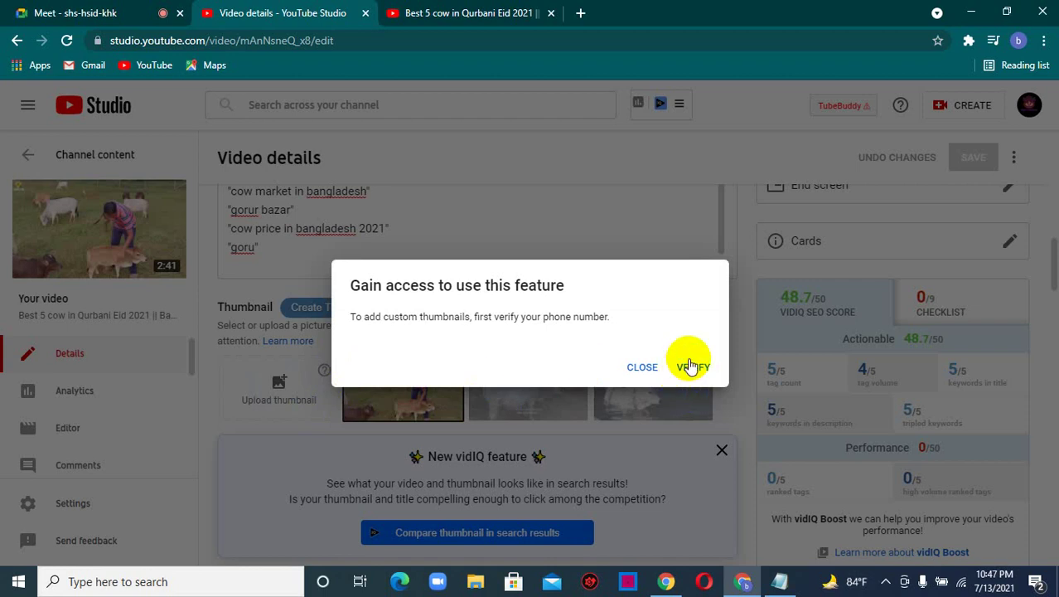
click(638, 373)
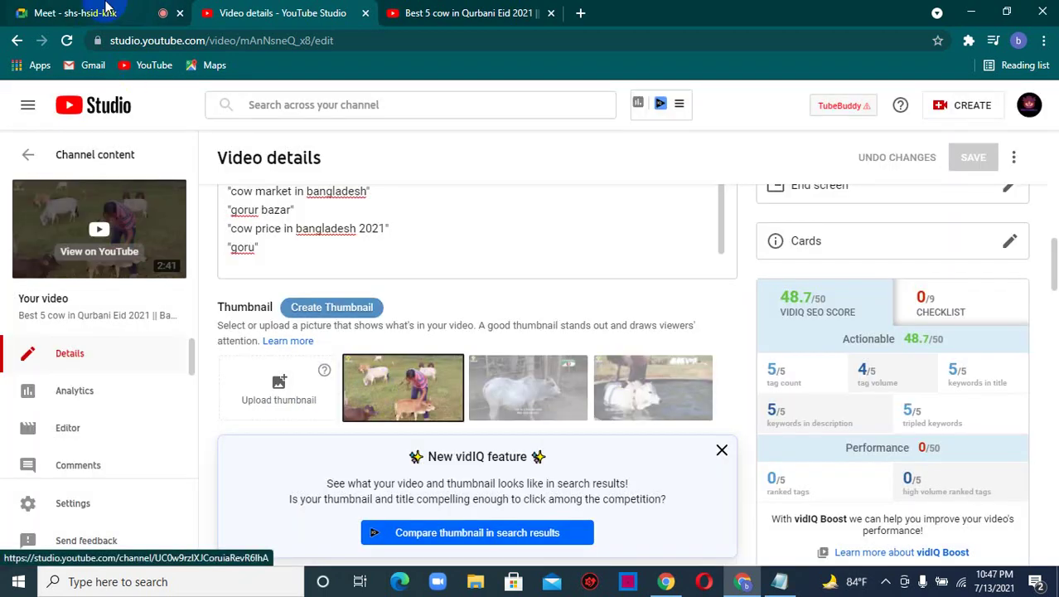
click(100, 8)
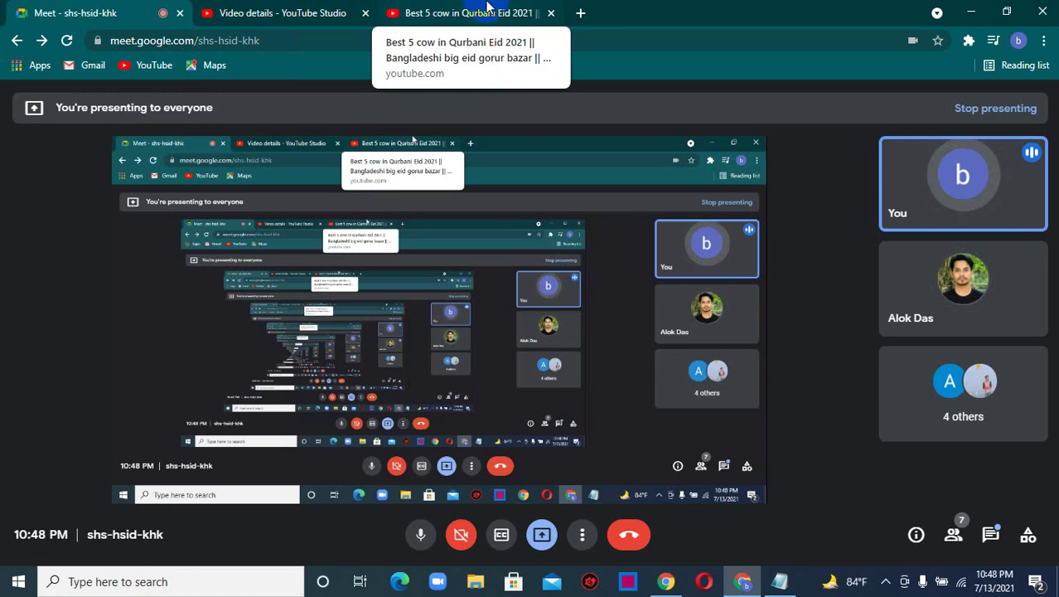
- Select the watch page's full web address, then return to the Google Meet call
click(488, 9)
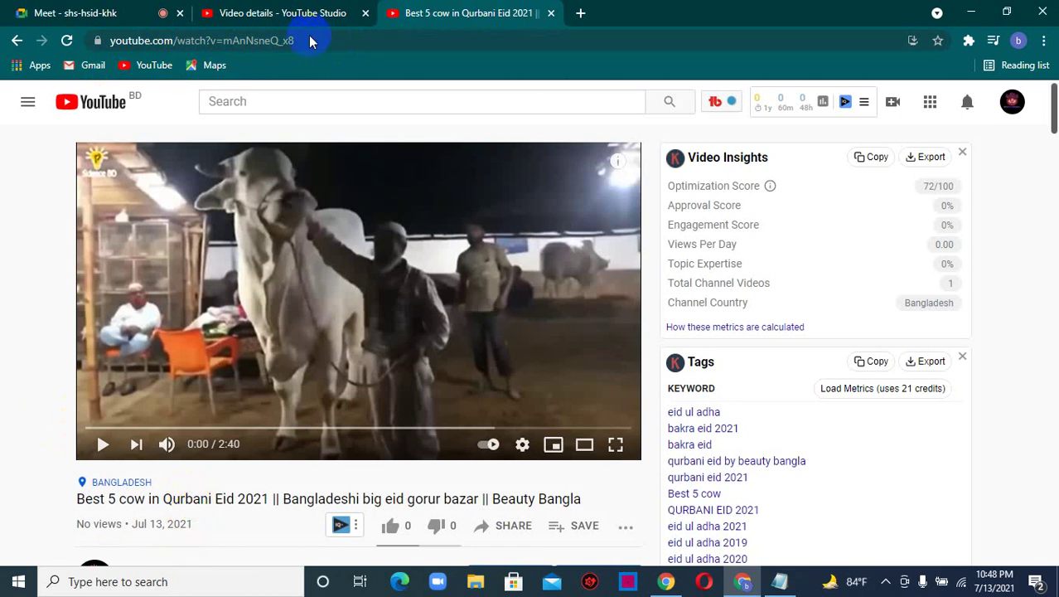
click(302, 38)
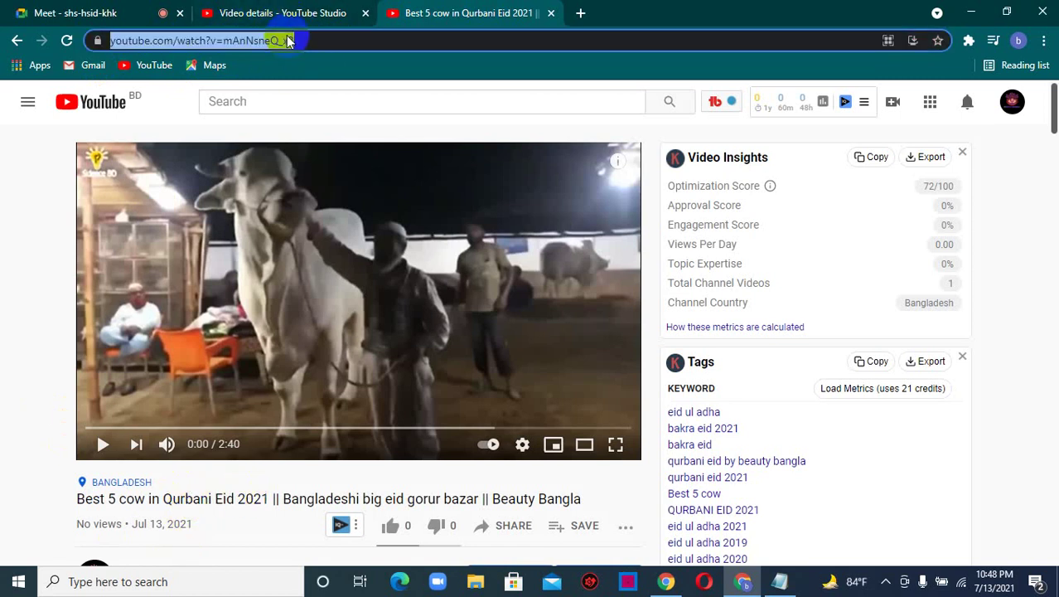
click(33, 8)
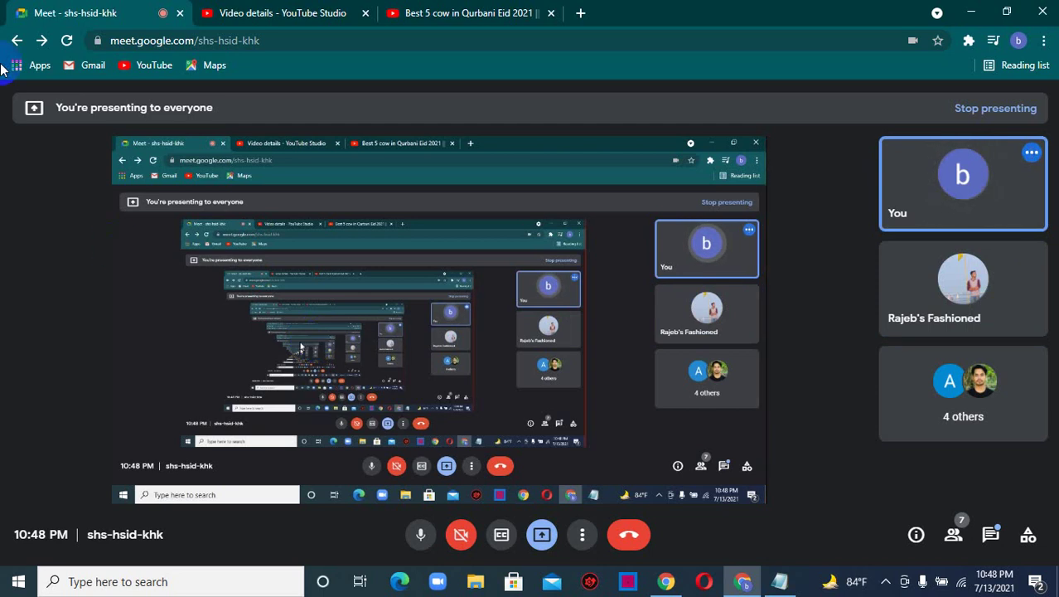
click(289, 10)
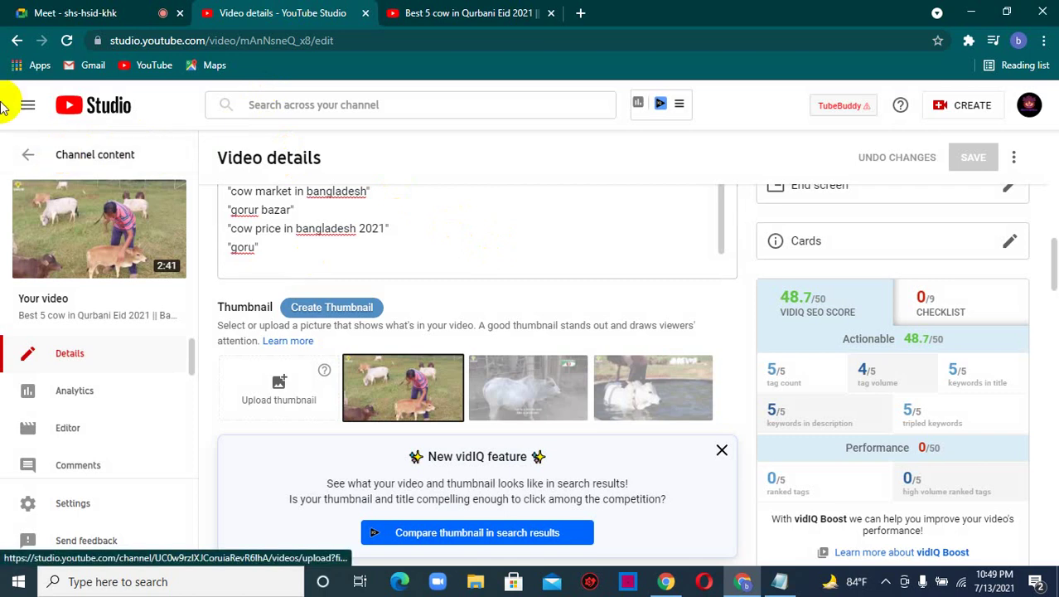
click(28, 158)
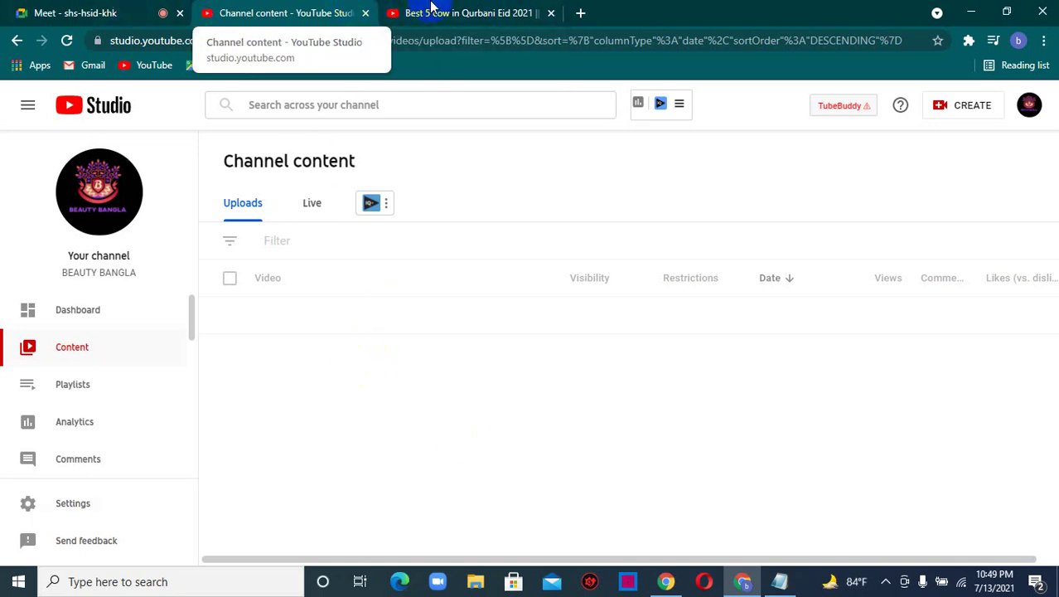
click(488, 6)
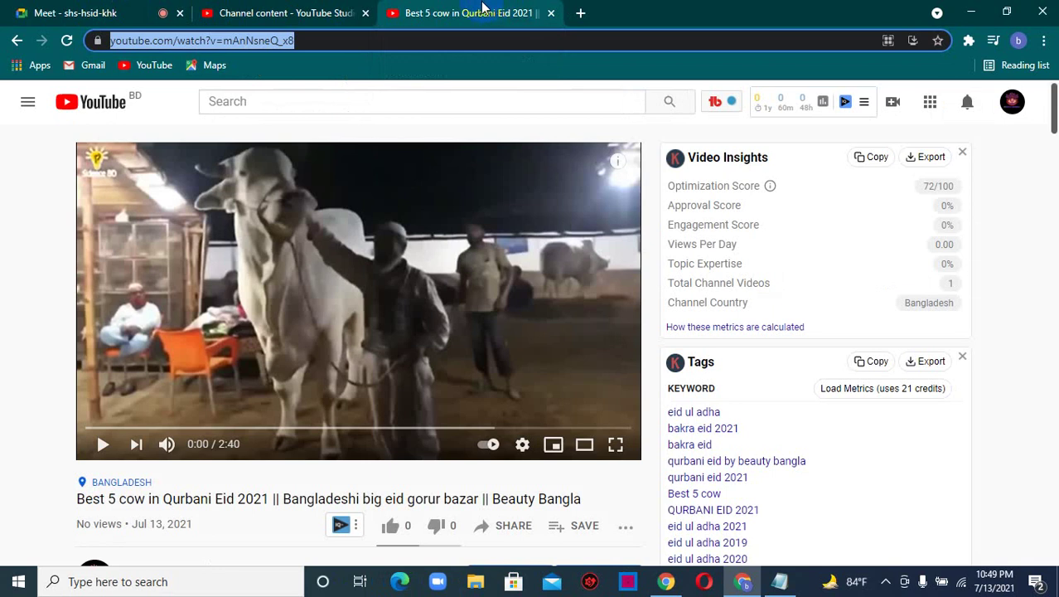
click(22, 6)
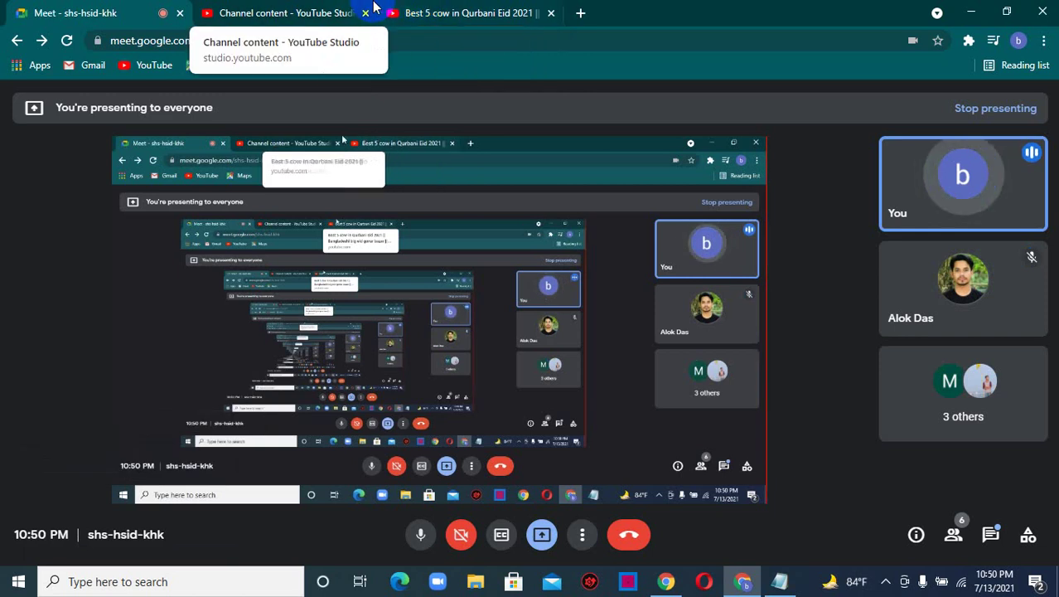
click(414, 11)
click(290, 8)
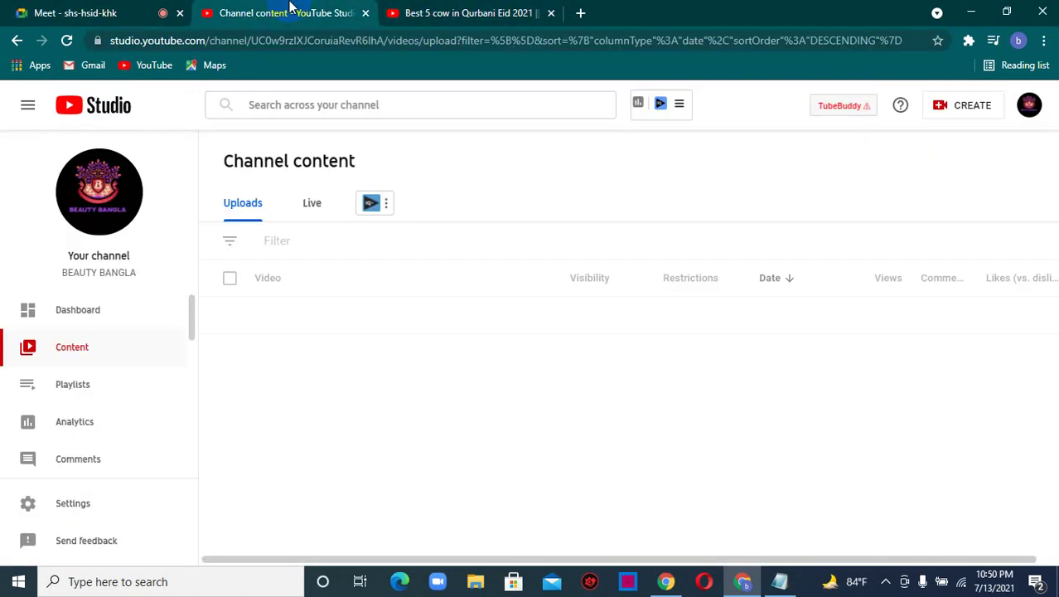
- Move BEAUTY BANGLA's channel permissions into YouTube Studio from Settings > Permissions
click(75, 503)
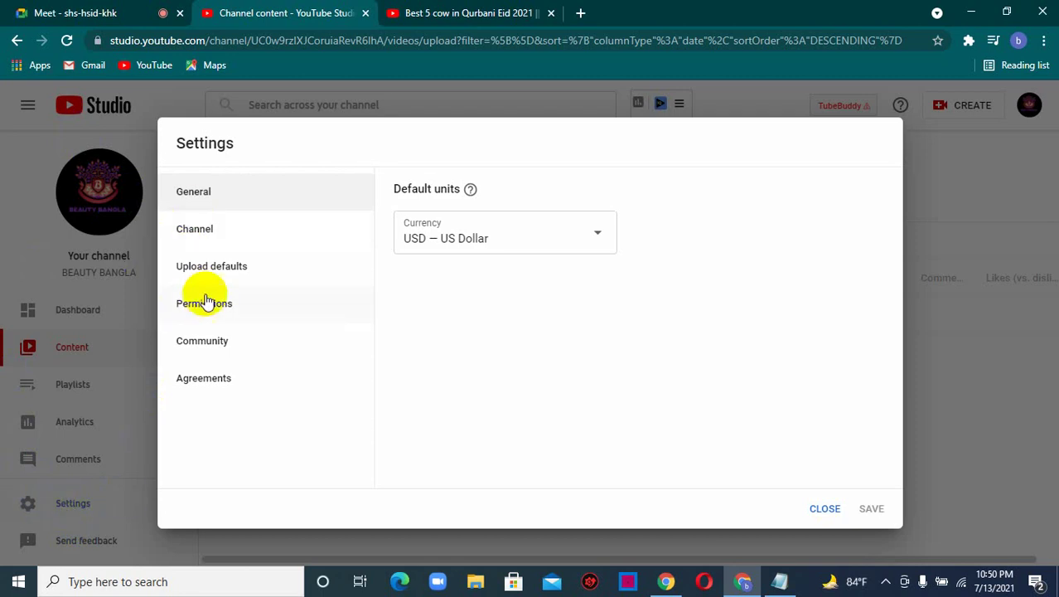
click(235, 307)
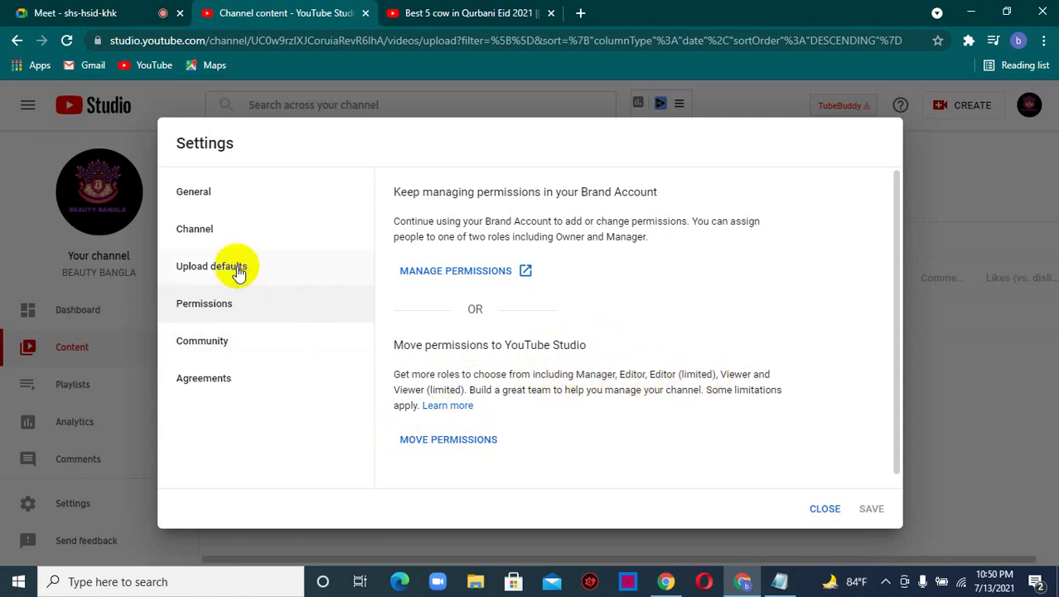
click(452, 440)
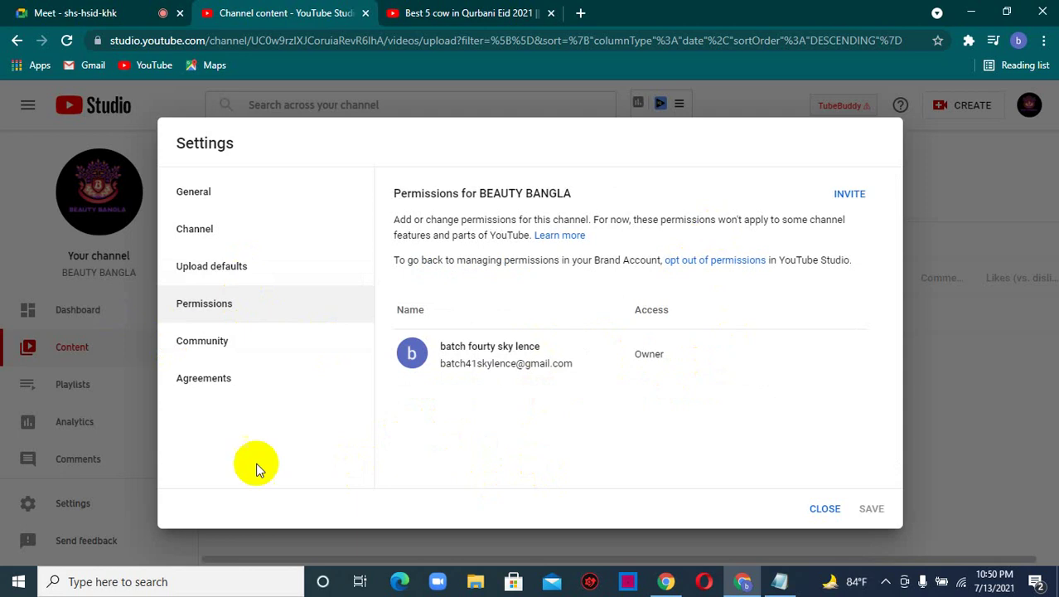
- Invite the second email address to the channel with Editor access
click(847, 195)
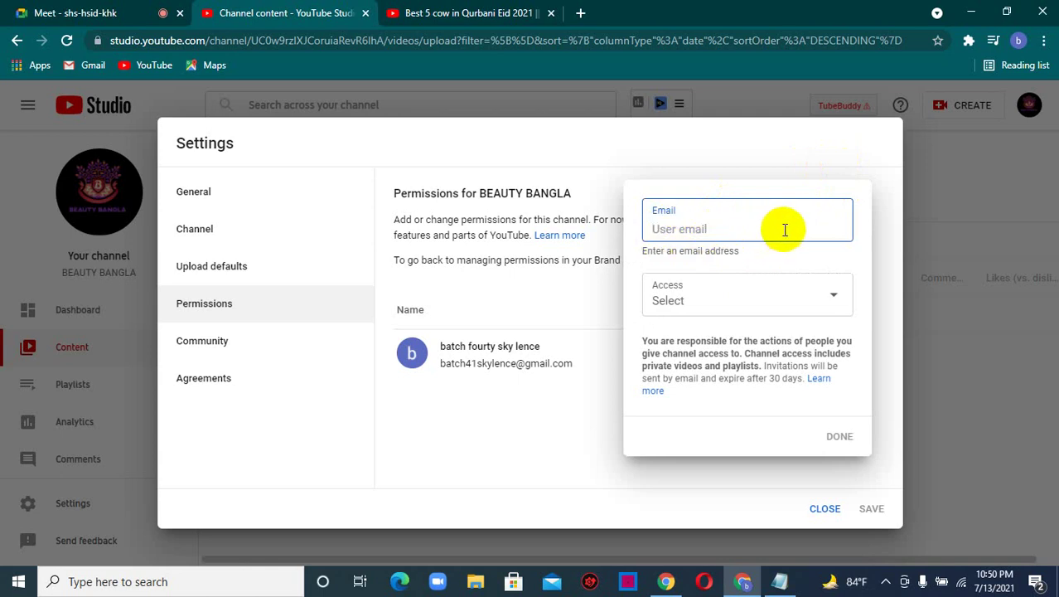
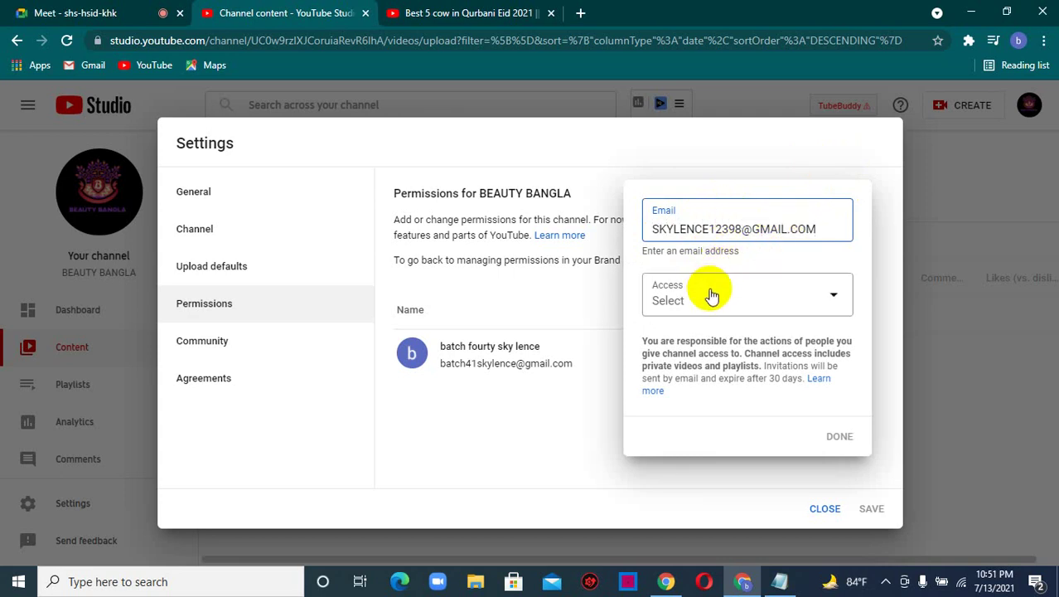
click(710, 298)
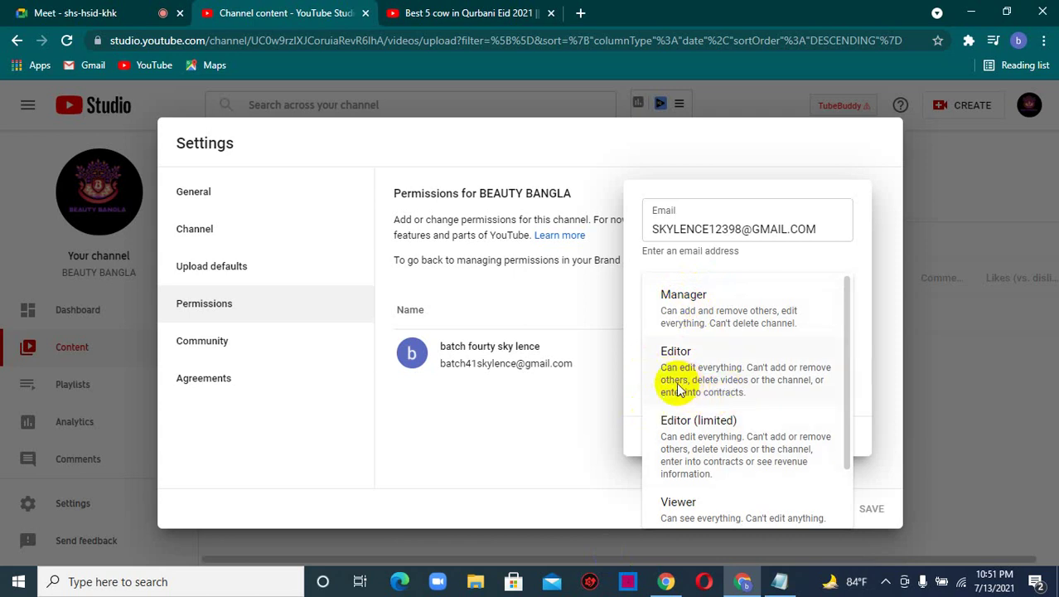
scroll(672, 439, down, 1)
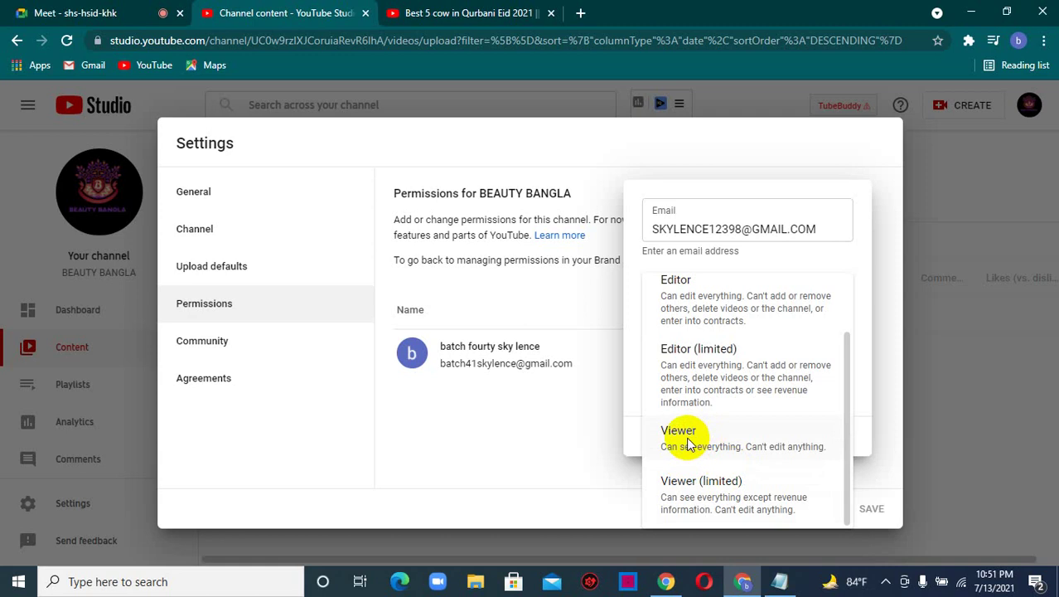
scroll(692, 427, up, 1)
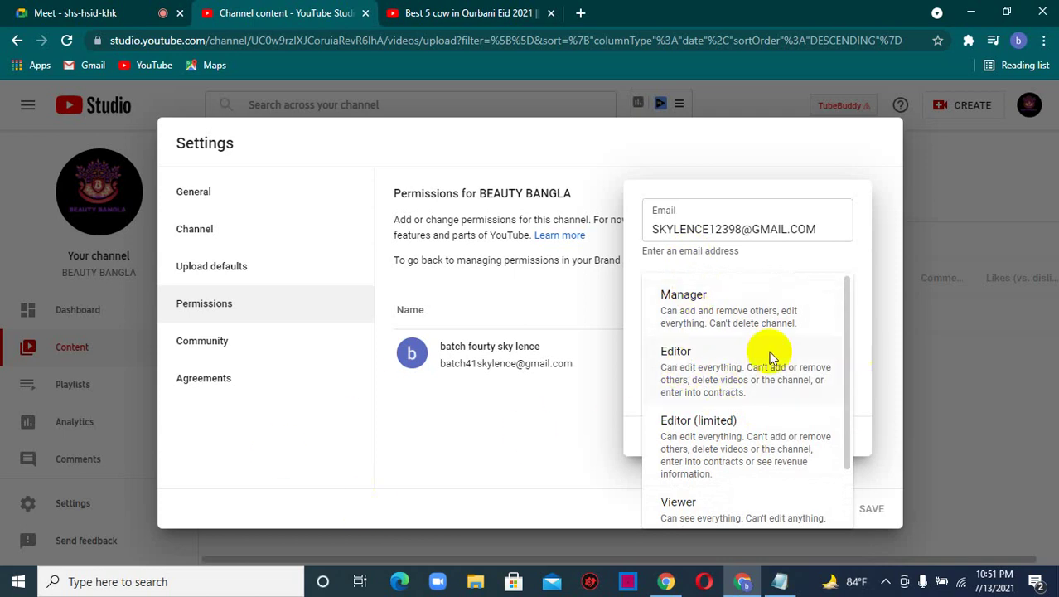
click(693, 351)
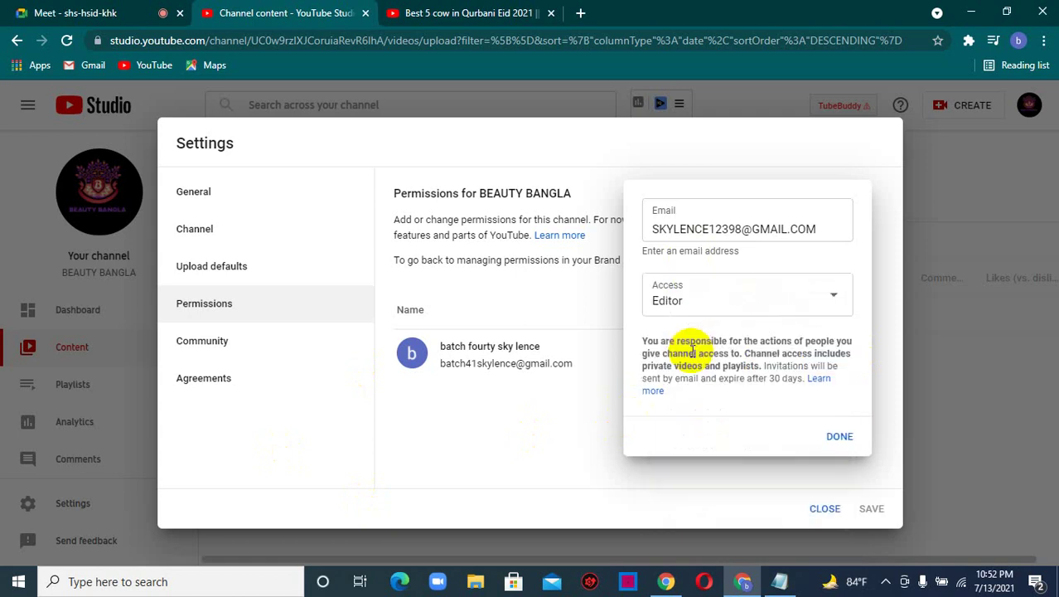
click(833, 435)
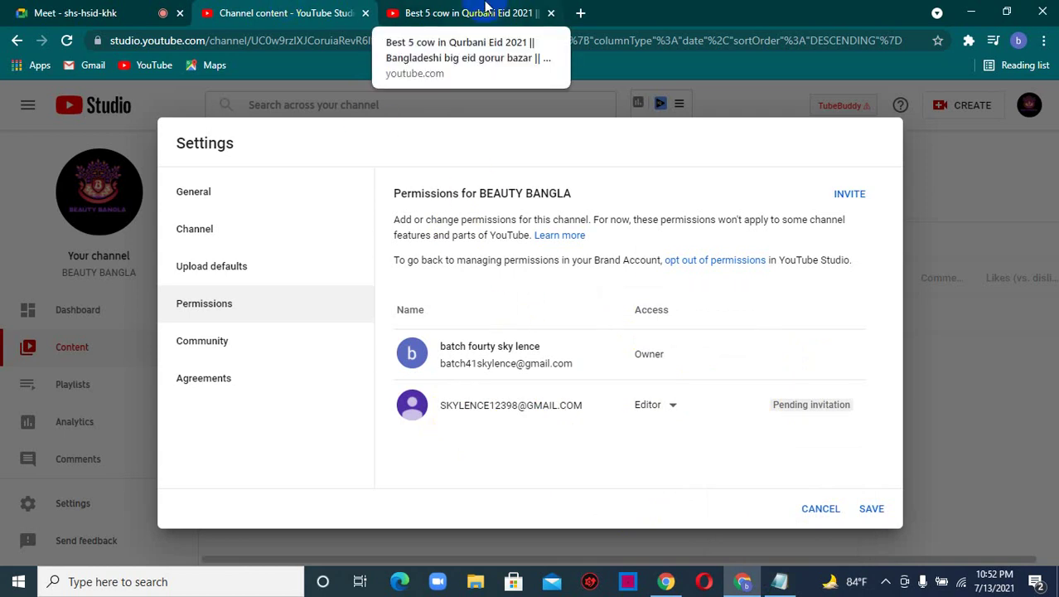
click(487, 10)
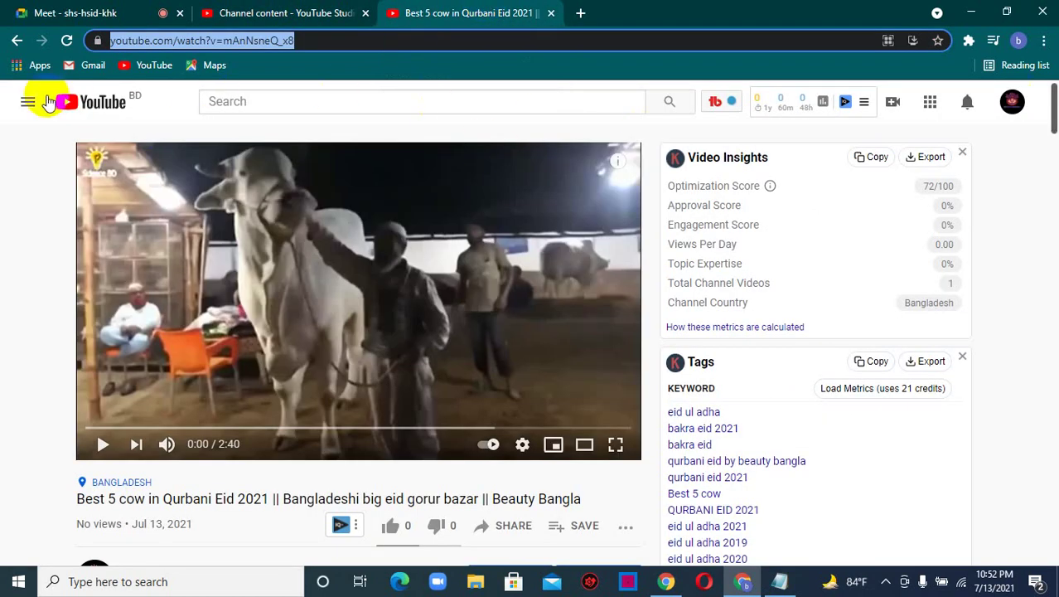
- Switch from BEAUTY BANGLA to the account's other channel, Sky Lence, on the cow video page
click(1012, 103)
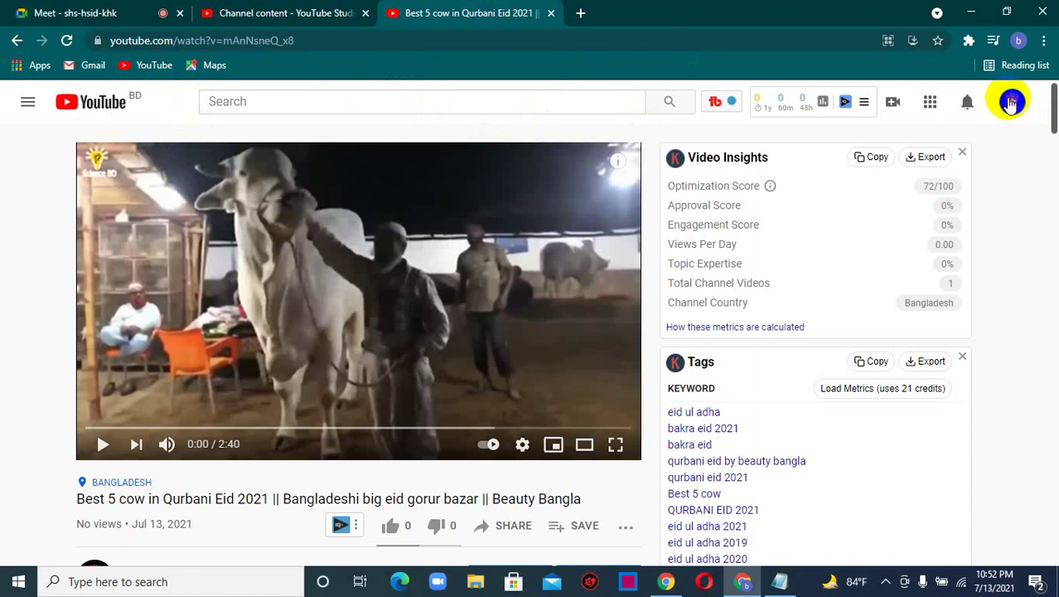
click(1012, 103)
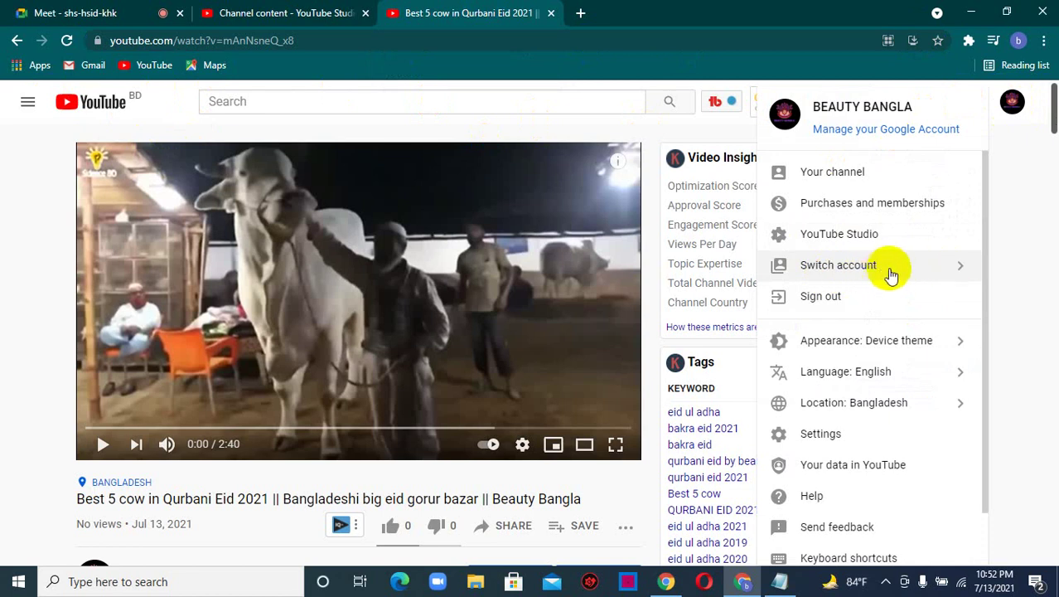
click(867, 266)
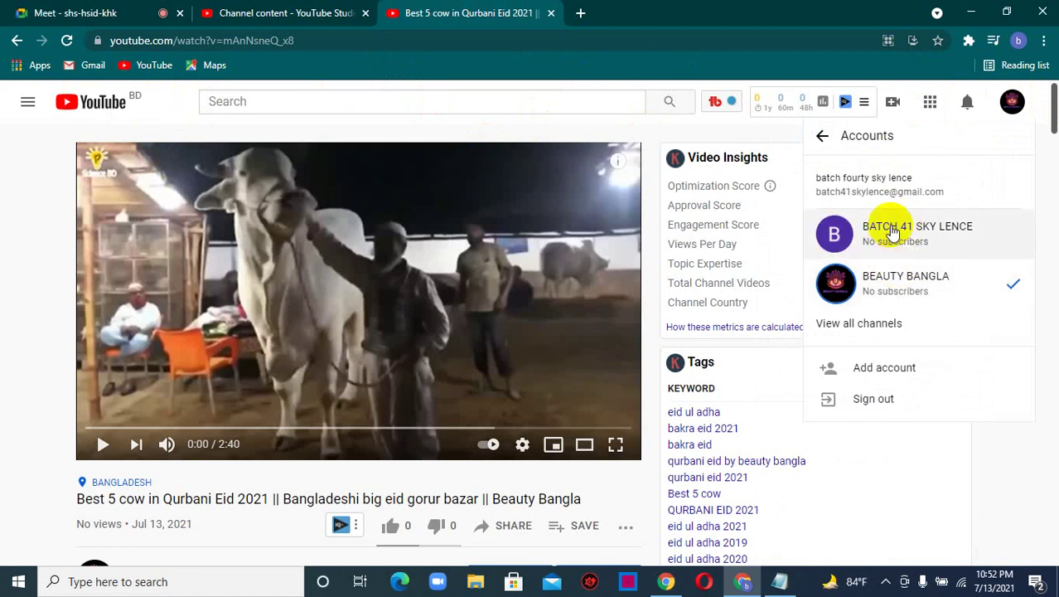
click(892, 233)
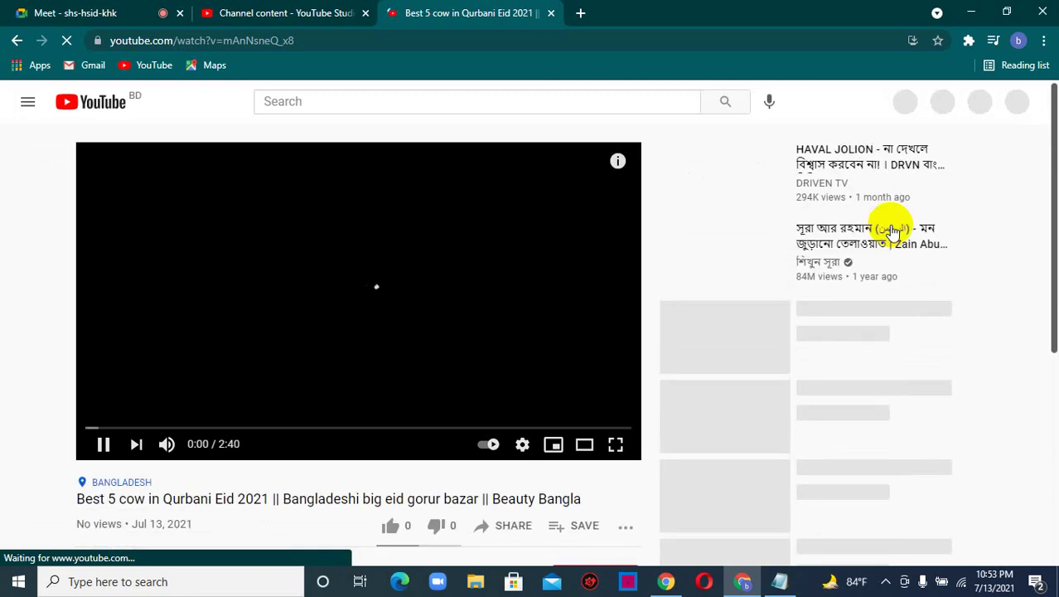
- Pause the cow video at 0:03 and bring the Google Meet tab back to the front
click(59, 9)
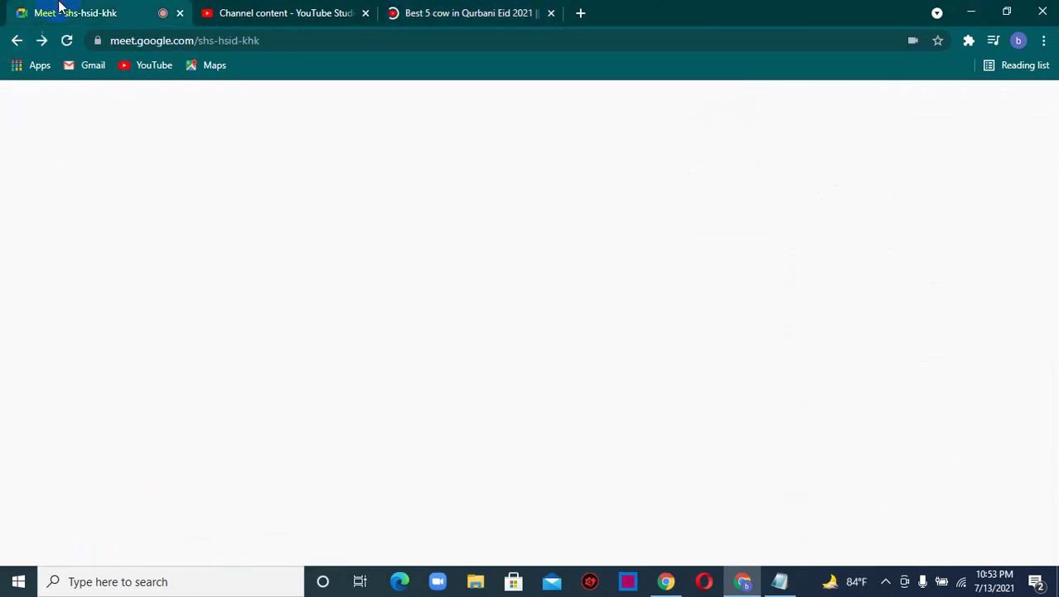
click(445, 8)
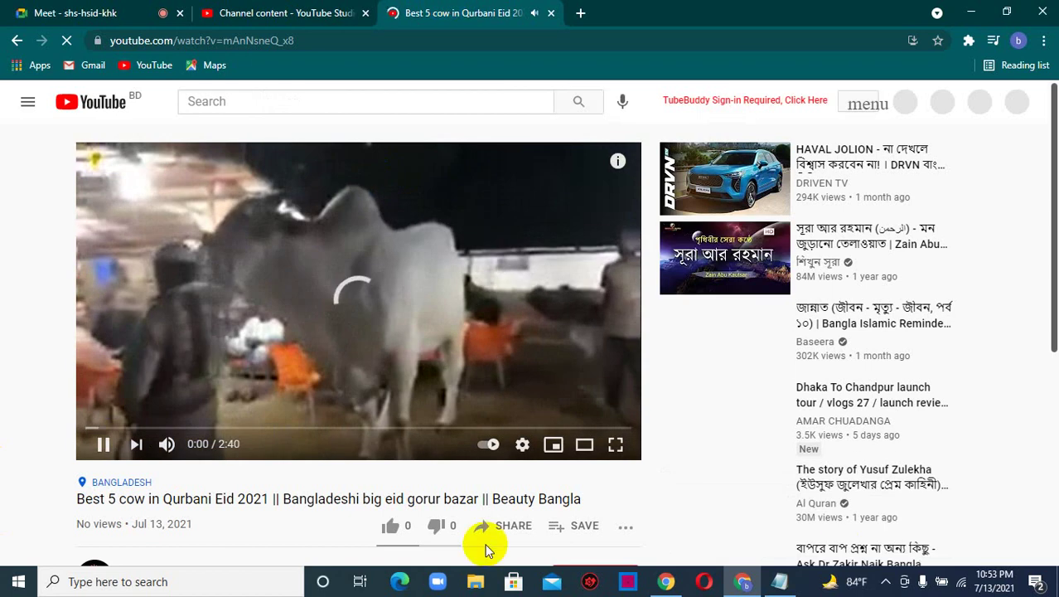
click(103, 445)
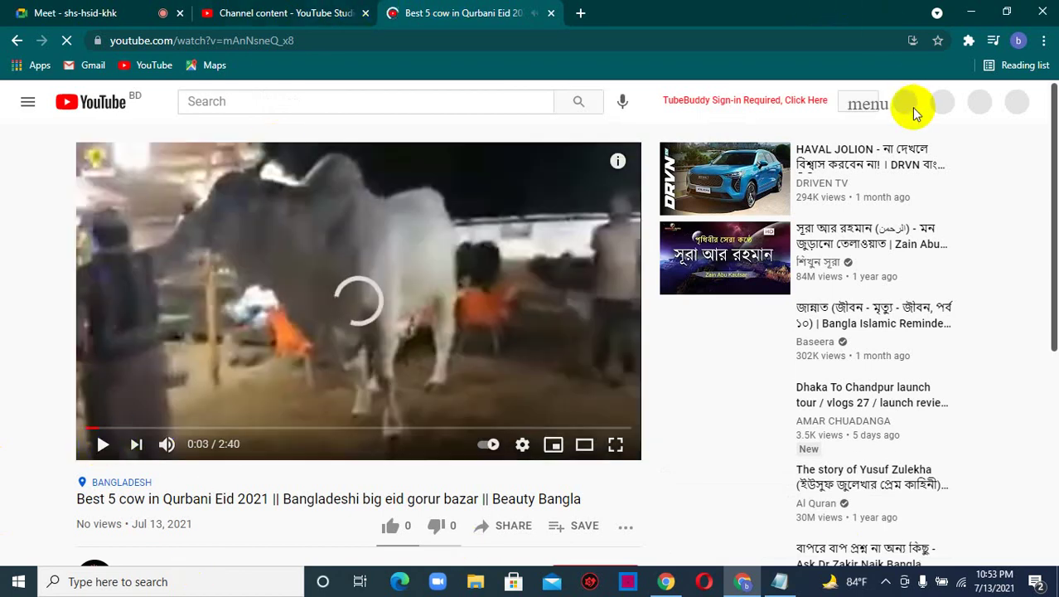
click(175, 8)
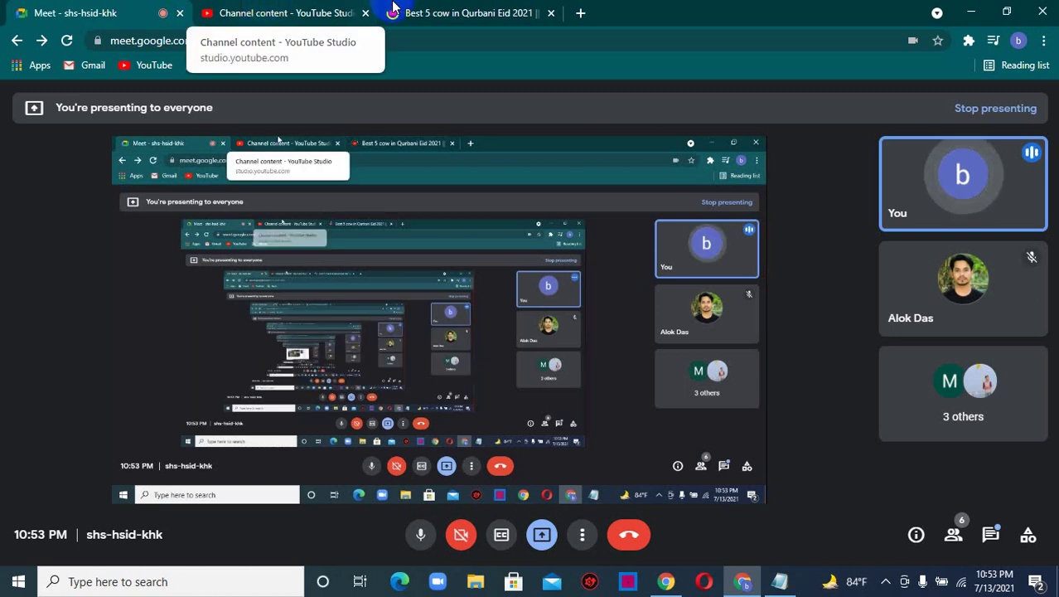
click(464, 13)
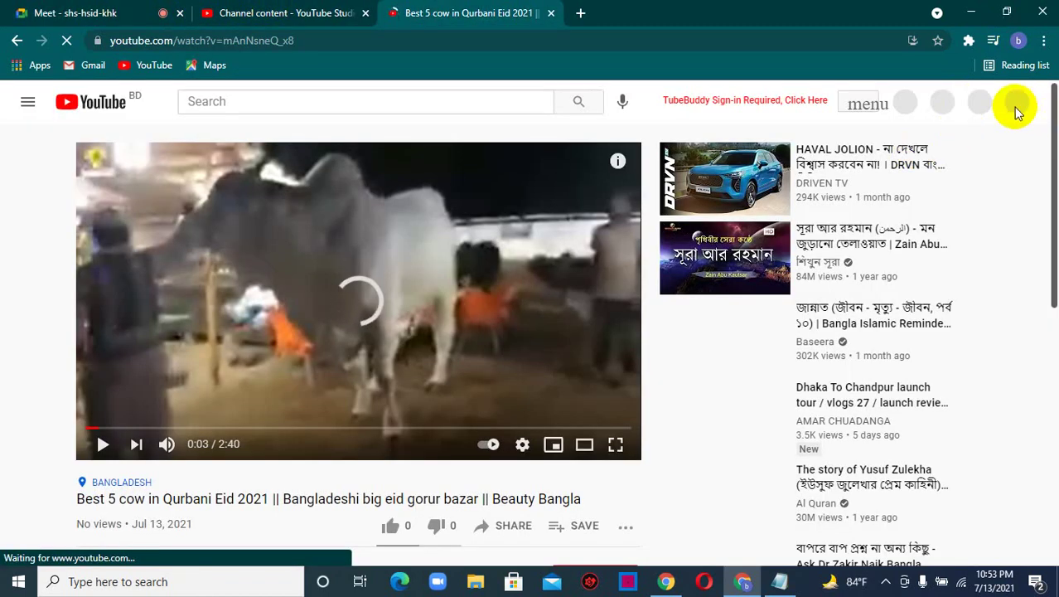
click(58, 12)
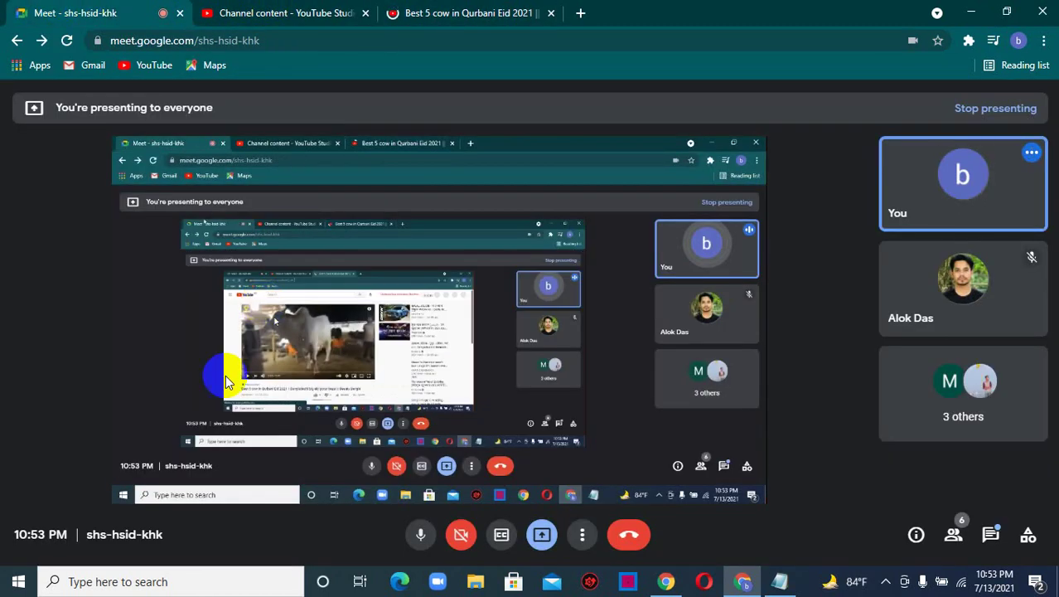